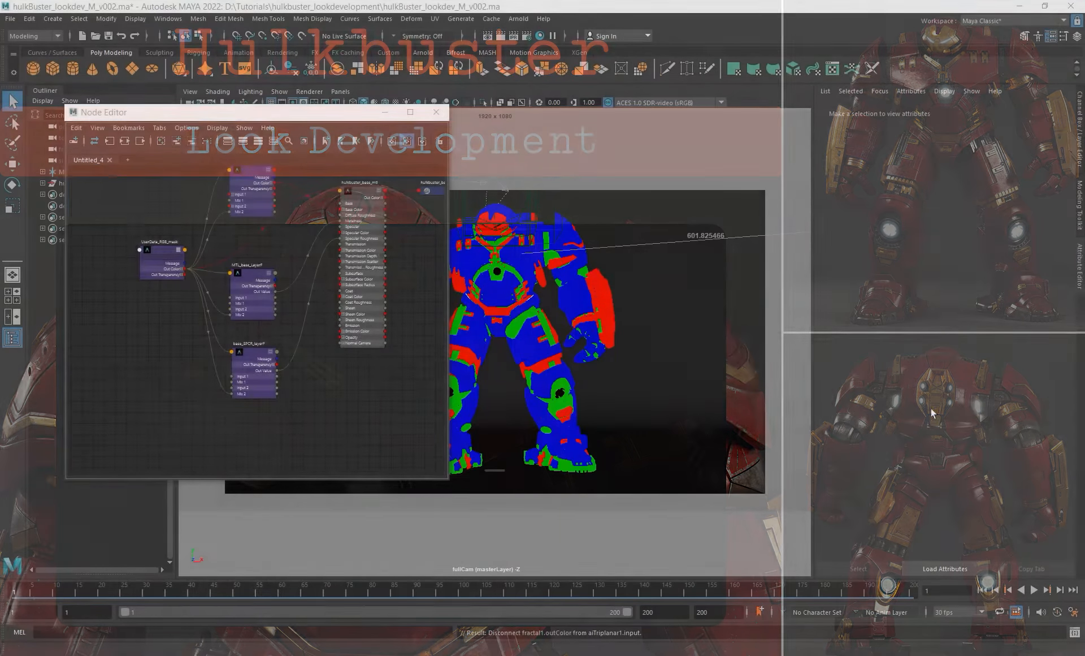
- Create a fractal texture node in an empty area of the node graph beneath the layer nodes
{"action": "middle_click_drag", "start_coordinate": [150, 436], "coordinate": [236, 363], "text": "alt"}
{"action": "key", "text": "Tab"}
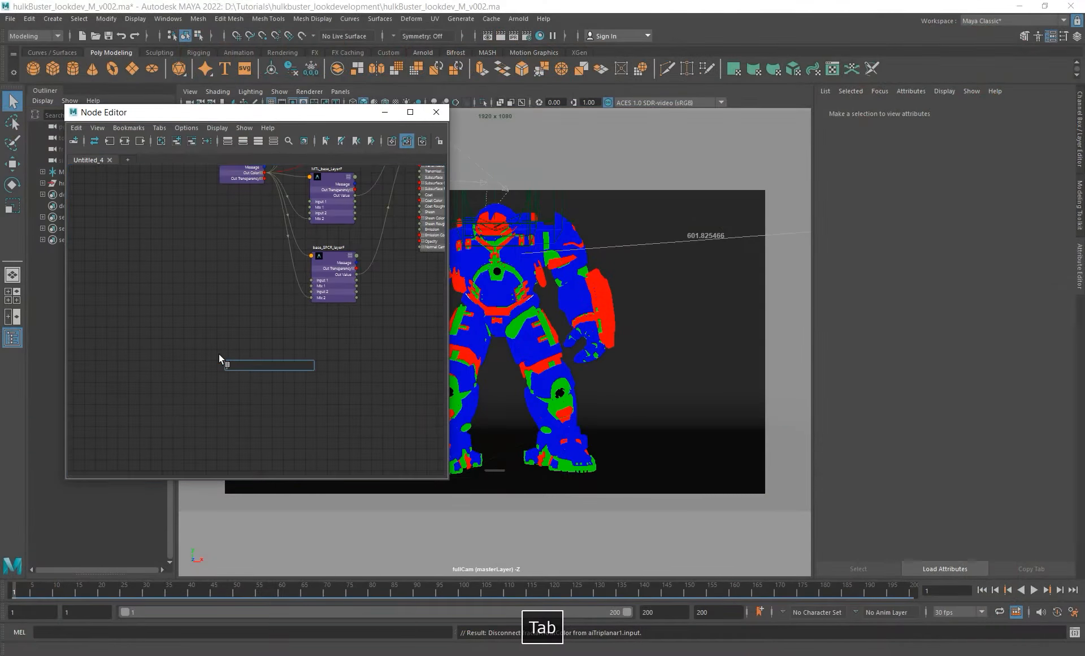
{"action": "type", "text": "fract"}
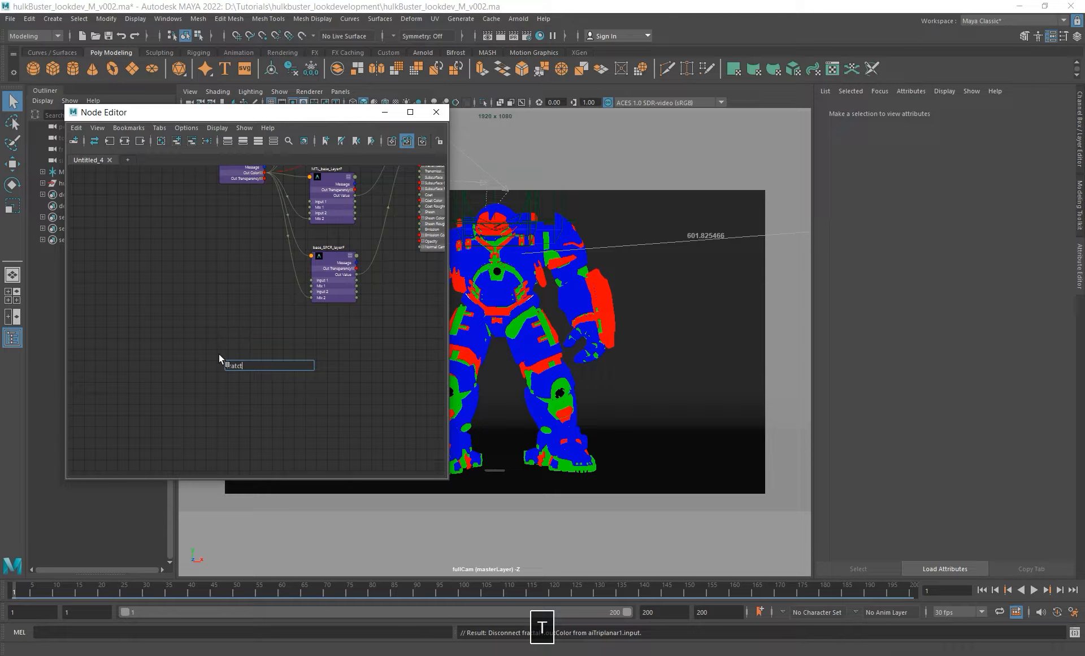
{"action": "key", "text": "BackSpace"}
{"action": "key", "text": "BackSpace"}
{"action": "type", "text": "ct"}
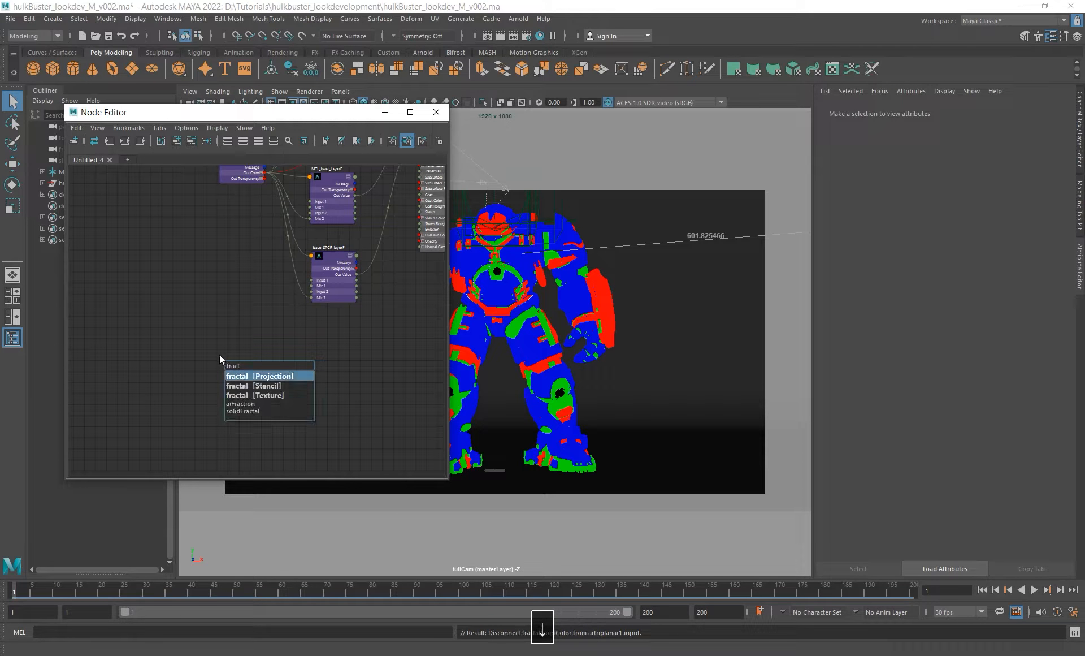
{"action": "key", "text": "Return"}
{"action": "left_click_drag", "start_coordinate": [205, 395], "coordinate": [215, 341]}
- Connect the fractal texture to the Emission Color of hulkbuster_base_mtl
{"action": "middle_click_drag", "start_coordinate": [397, 353], "coordinate": [330, 424], "text": "alt"}
{"action": "left_click", "coordinate": [394, 304]}
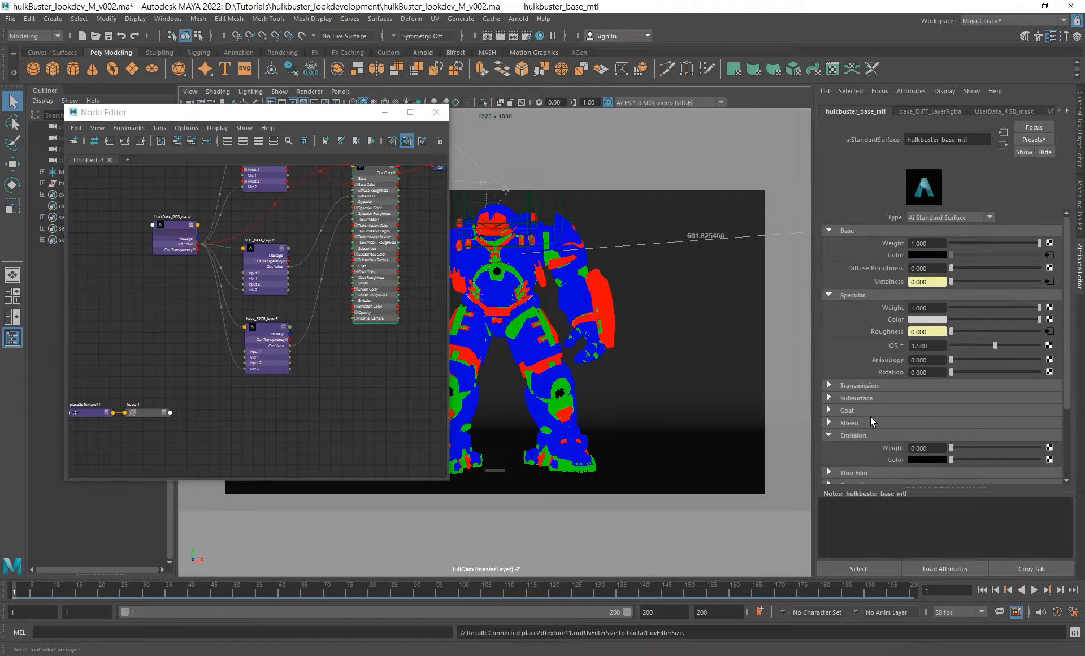
{"action": "scroll", "coordinate": [858, 357], "scroll_direction": "down", "scroll_amount": 3}
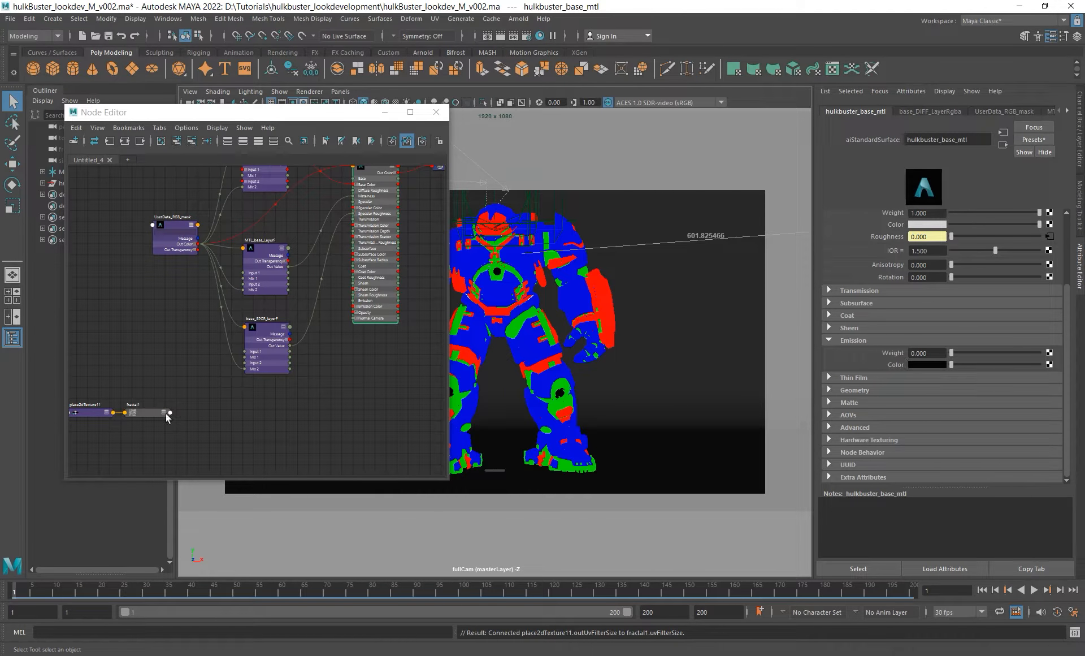
{"action": "middle_click_drag", "start_coordinate": [150, 412], "coordinate": [927, 364]}
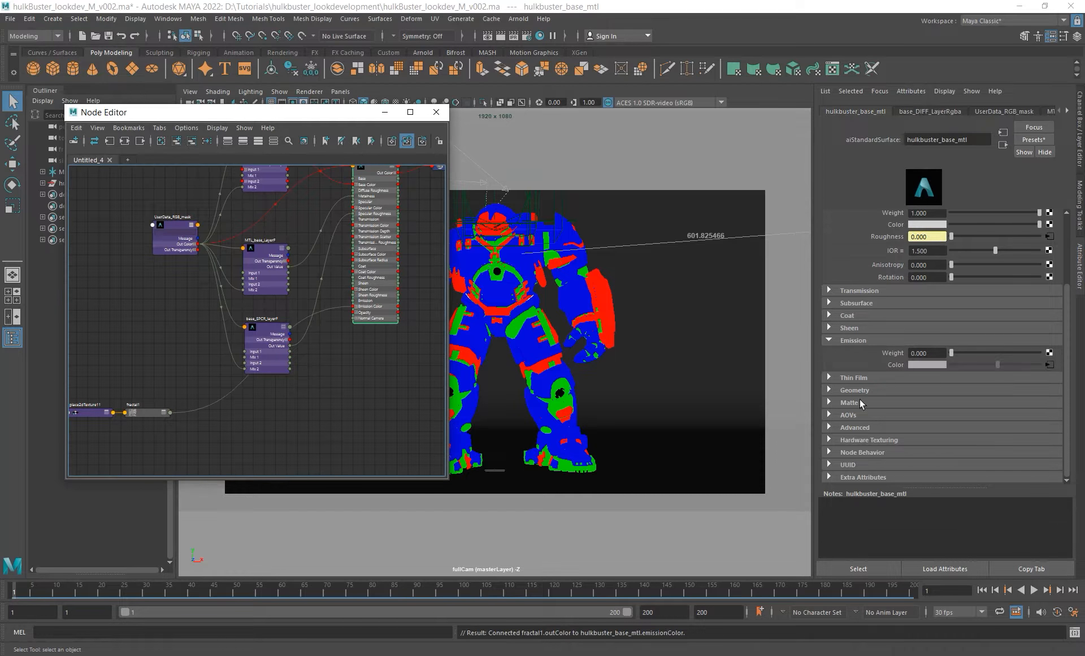
- Start an Arnold render from fullCamShape and select the fractal node to preview its texture on the model
{"action": "middle_click_drag", "start_coordinate": [293, 425], "coordinate": [346, 412], "text": "alt"}
{"action": "middle_click_drag", "start_coordinate": [385, 368], "coordinate": [313, 409], "text": "alt"}
{"action": "right_click_drag", "start_coordinate": [314, 406], "coordinate": [284, 398], "text": "alt"}
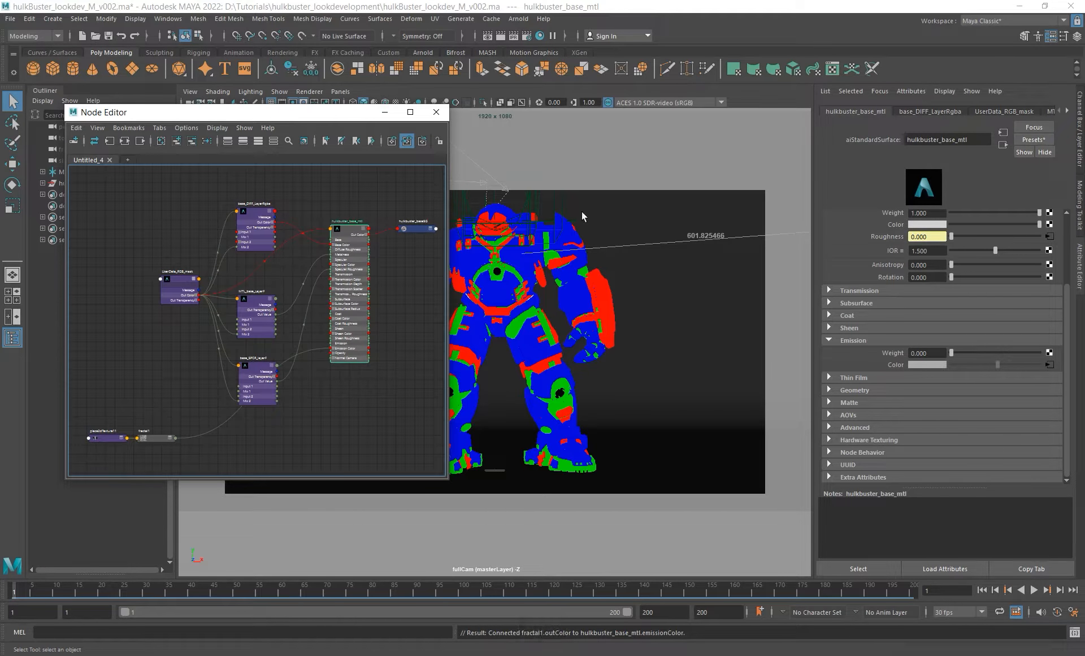
{"action": "left_click", "coordinate": [518, 19]}
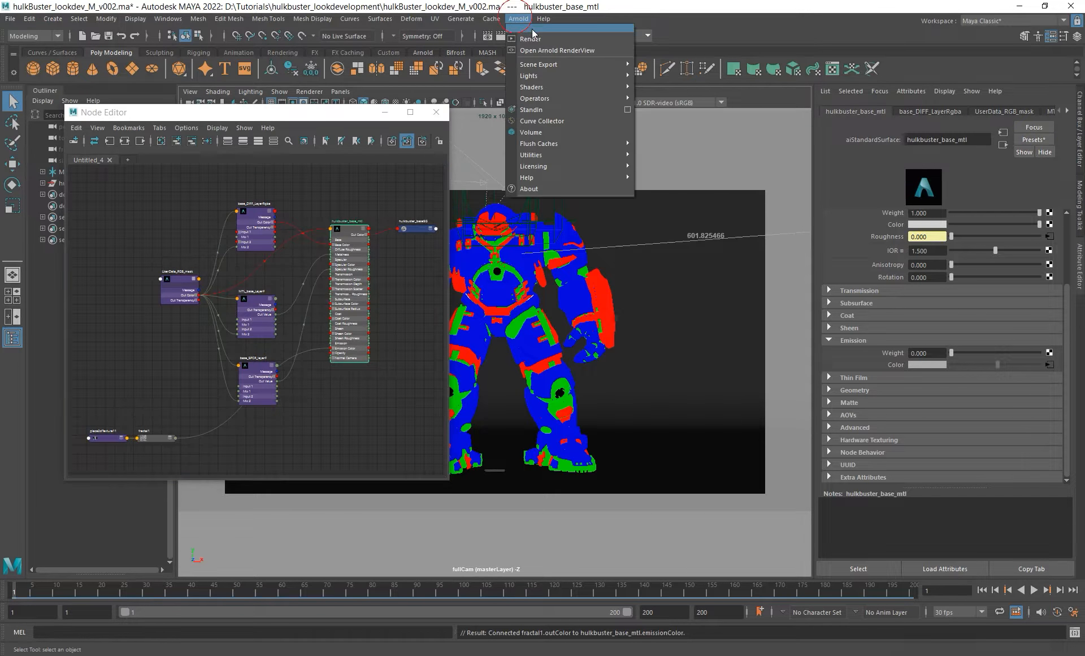
{"action": "left_click", "coordinate": [537, 40]}
{"action": "left_click", "coordinate": [161, 434]}
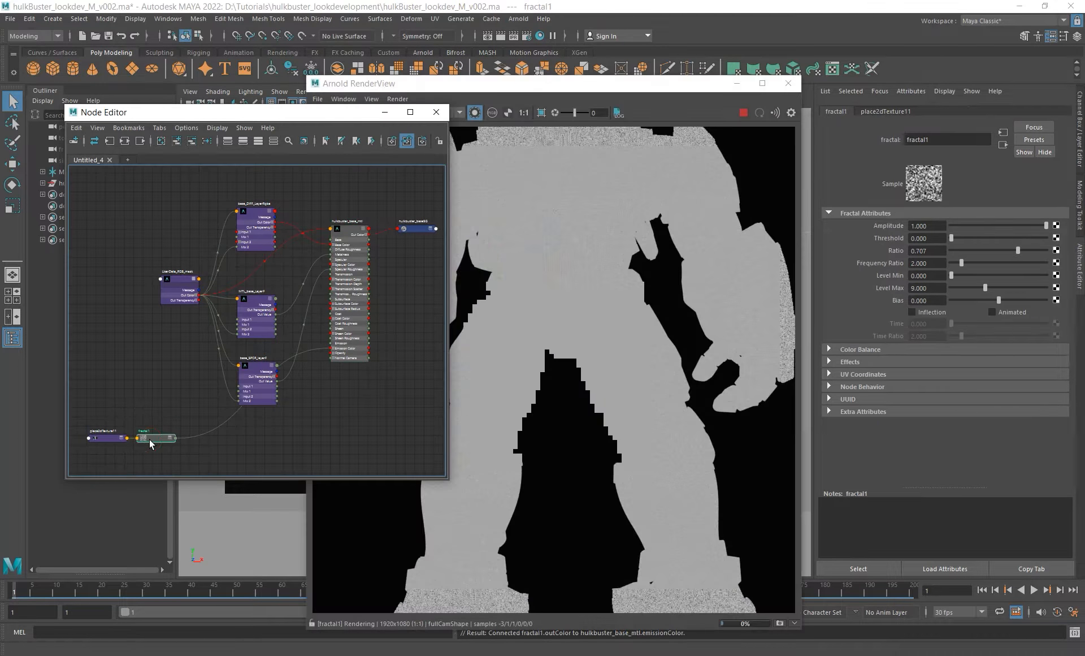
{"action": "left_click", "coordinate": [475, 113]}
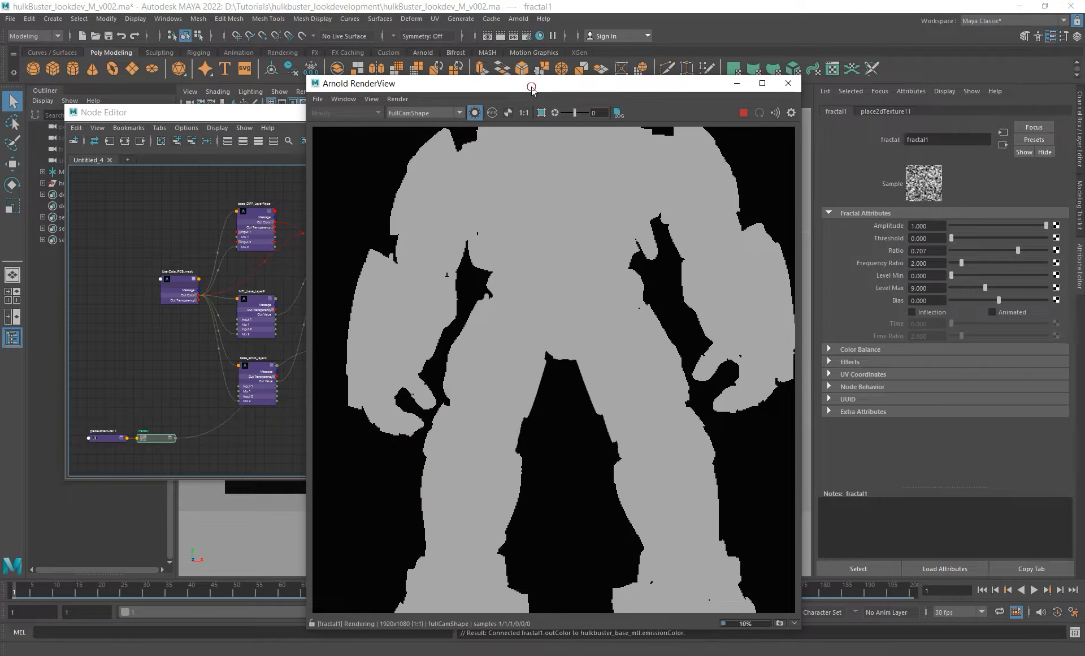
- Examine the rendered fractal texture across the whole hulkBuster and close up on its torso, arms and legs
{"action": "left_click_drag", "start_coordinate": [532, 88], "coordinate": [548, 65]}
{"action": "scroll", "coordinate": [562, 274], "scroll_direction": "down", "scroll_amount": 3}
{"action": "middle_click_drag", "start_coordinate": [577, 277], "coordinate": [574, 321], "text": "alt"}
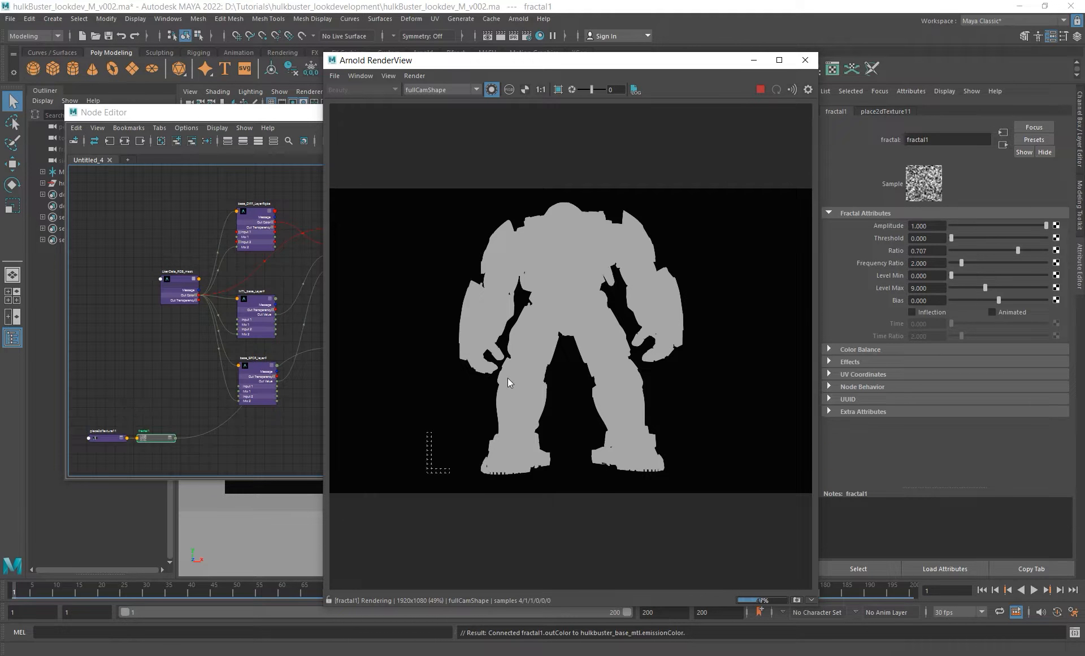
{"action": "right_click_drag", "start_coordinate": [507, 378], "coordinate": [555, 236], "text": "alt"}
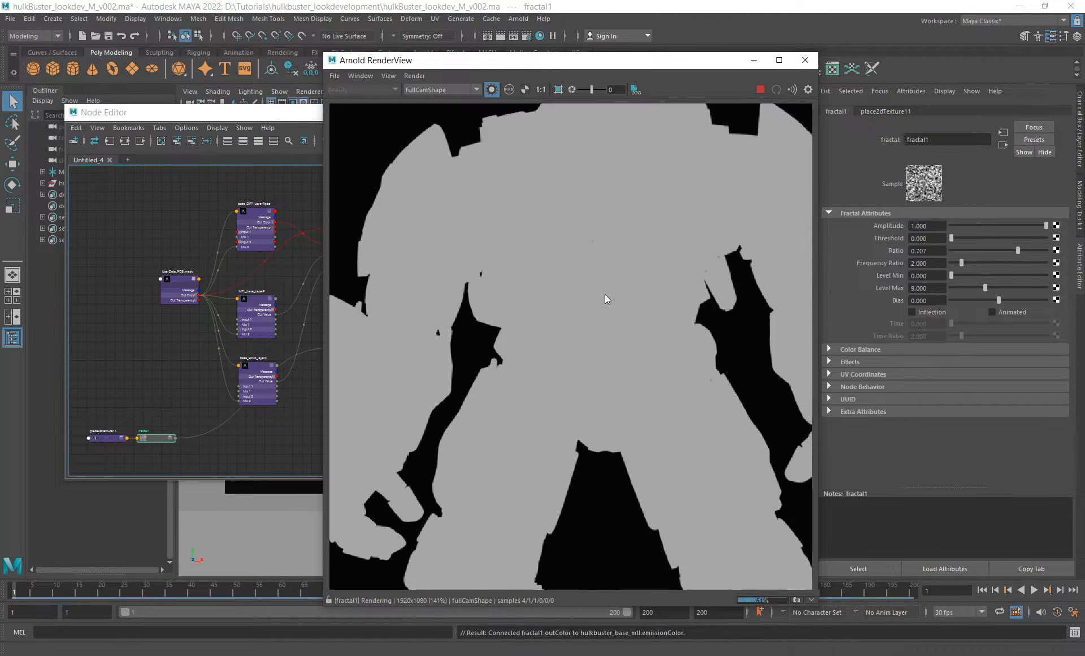
{"action": "middle_click_drag", "start_coordinate": [605, 294], "coordinate": [495, 318], "text": "alt"}
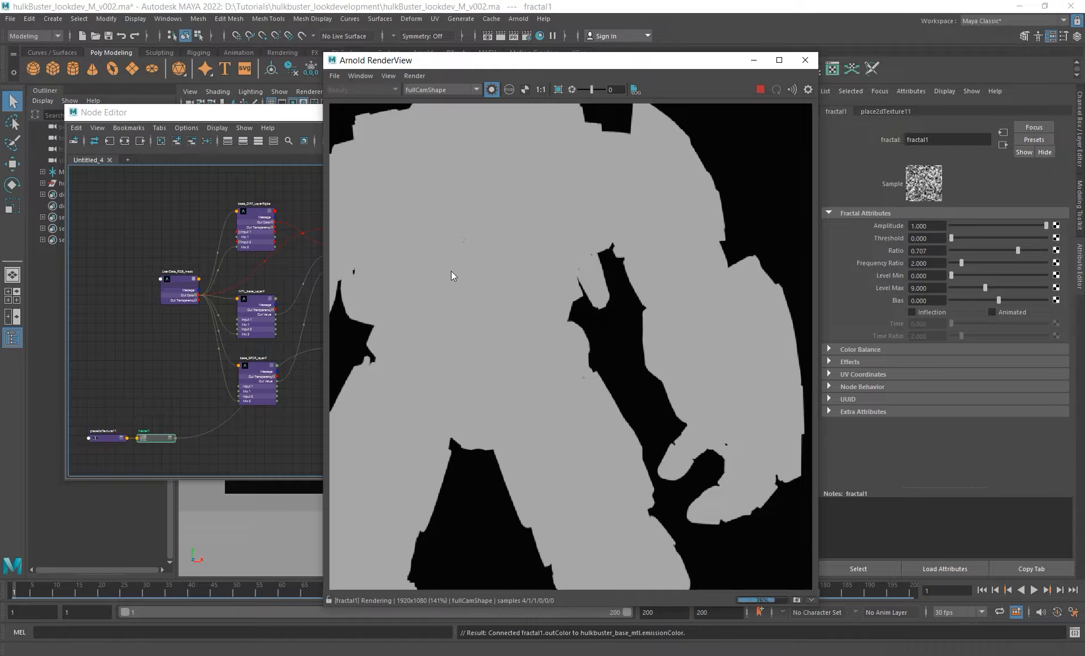
{"action": "middle_click_drag", "start_coordinate": [451, 271], "coordinate": [519, 285], "text": "alt"}
{"action": "right_click_drag", "start_coordinate": [518, 286], "coordinate": [503, 316], "text": "alt"}
{"action": "middle_click_drag", "start_coordinate": [419, 358], "coordinate": [459, 315], "text": "alt"}
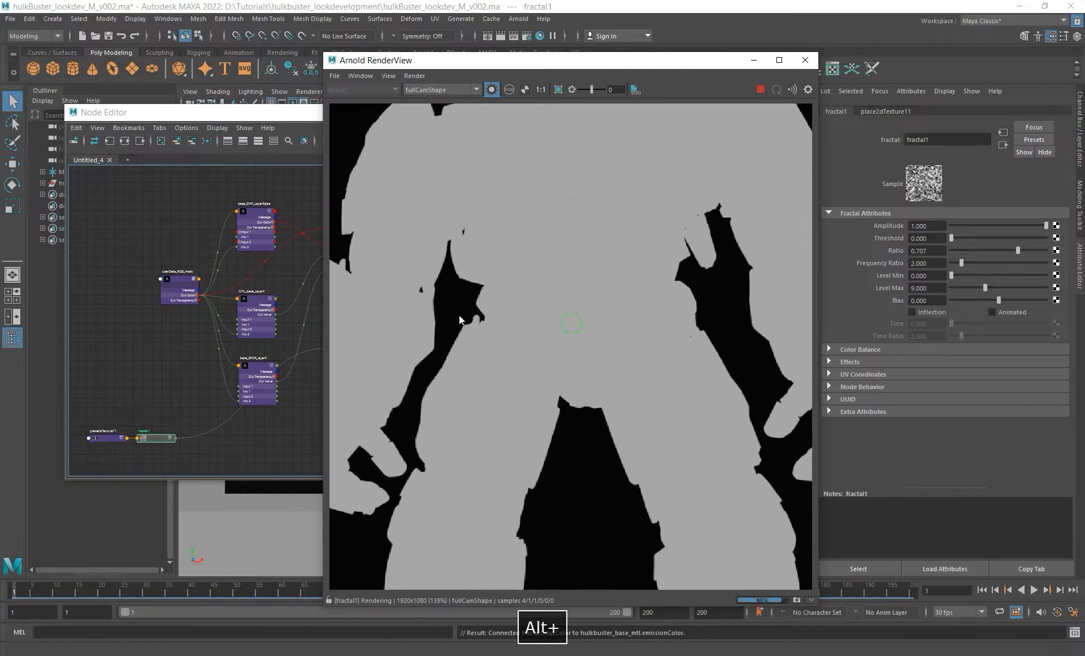
{"action": "right_click_drag", "start_coordinate": [459, 315], "coordinate": [504, 306], "text": "alt"}
{"action": "middle_click_drag", "start_coordinate": [606, 367], "coordinate": [596, 312], "text": "alt"}
{"action": "right_click_drag", "start_coordinate": [595, 312], "coordinate": [406, 292], "text": "alt"}
{"action": "middle_click_drag", "start_coordinate": [558, 282], "coordinate": [528, 298], "text": "alt"}
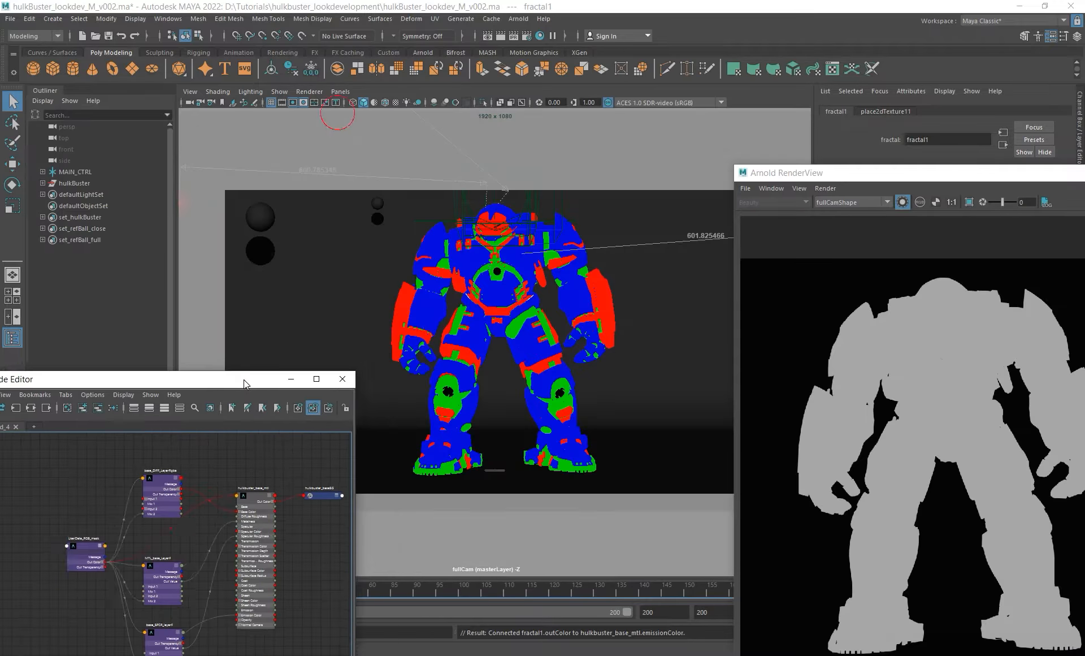
- Create a polygon sphere, scale it up and raise it to cover the hulkBuster's body
{"action": "left_click_drag", "start_coordinate": [243, 378], "coordinate": [236, 309]}
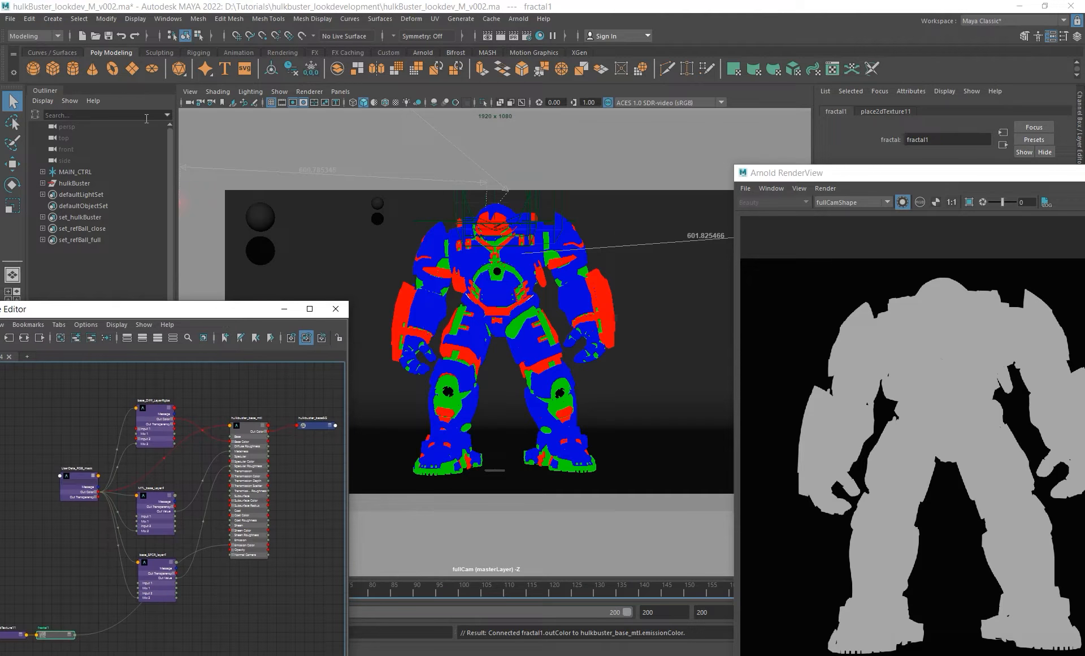
{"action": "key", "text": "g"}
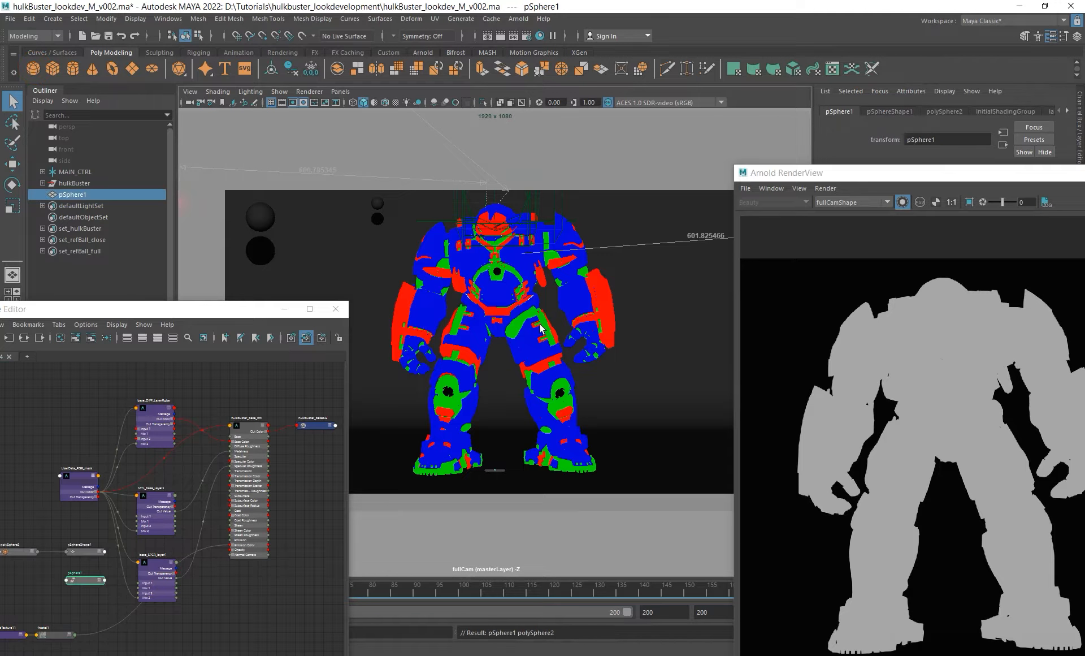
{"action": "key", "text": "r"}
{"action": "left_click_drag", "start_coordinate": [495, 470], "coordinate": [697, 452]}
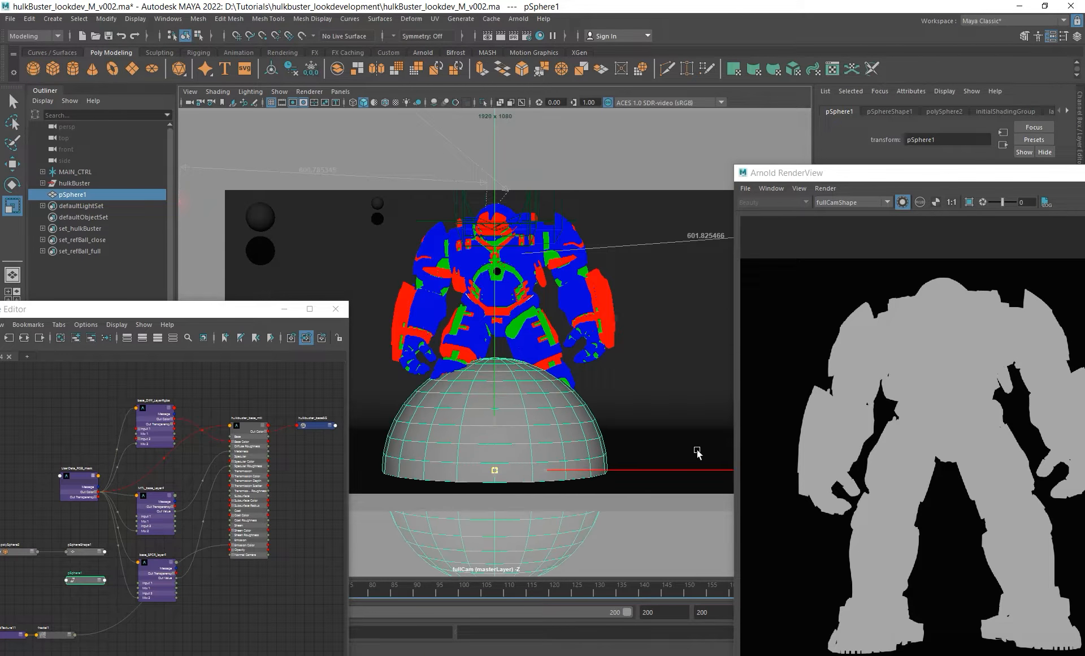
{"action": "key", "text": "w"}
{"action": "left_click_drag", "start_coordinate": [496, 412], "coordinate": [502, 362]}
{"action": "key", "text": "e"}
- Create an aiStandardSurface shader and assign it to the sphere
{"action": "middle_click_drag", "start_coordinate": [90, 523], "coordinate": [212, 367], "text": "alt"}
{"action": "mouse_move", "coordinate": [221, 496]}
{"action": "right_mouse_down", "text": "alt"}
{"action": "mouse_move", "coordinate": [288, 512]}
{"action": "mouse_move", "coordinate": [228, 513]}
{"action": "right_mouse_up", "text": "alt"}
{"action": "left_click", "coordinate": [223, 519]}
{"action": "key", "text": "Tab"}
{"action": "type", "text": "ais"}
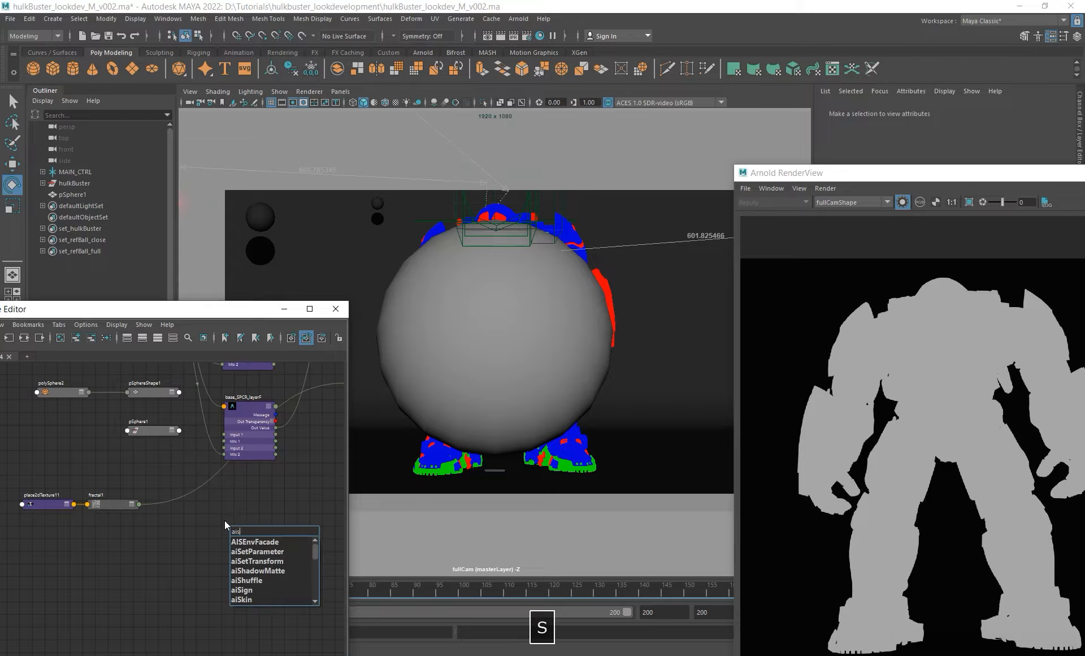
{"action": "type", "text": "ta"}
{"action": "key", "text": "Down"}
{"action": "key", "text": "Down"}
{"action": "key", "text": "Down"}
{"action": "key", "text": "Return"}
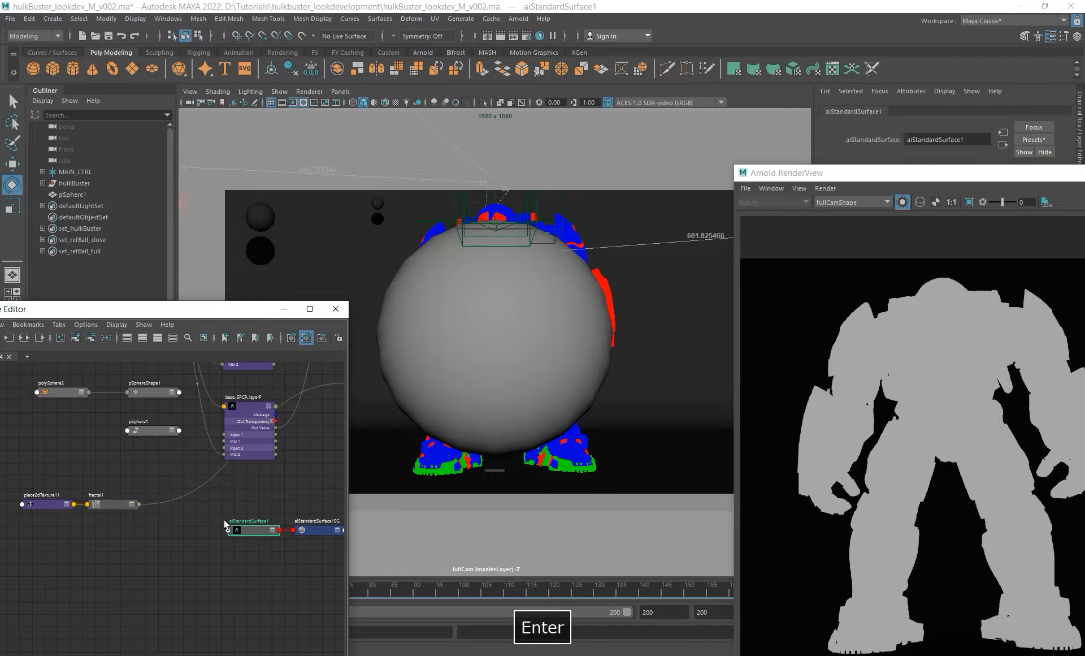
{"action": "middle_click_drag", "start_coordinate": [222, 553], "coordinate": [187, 551], "text": "alt"}
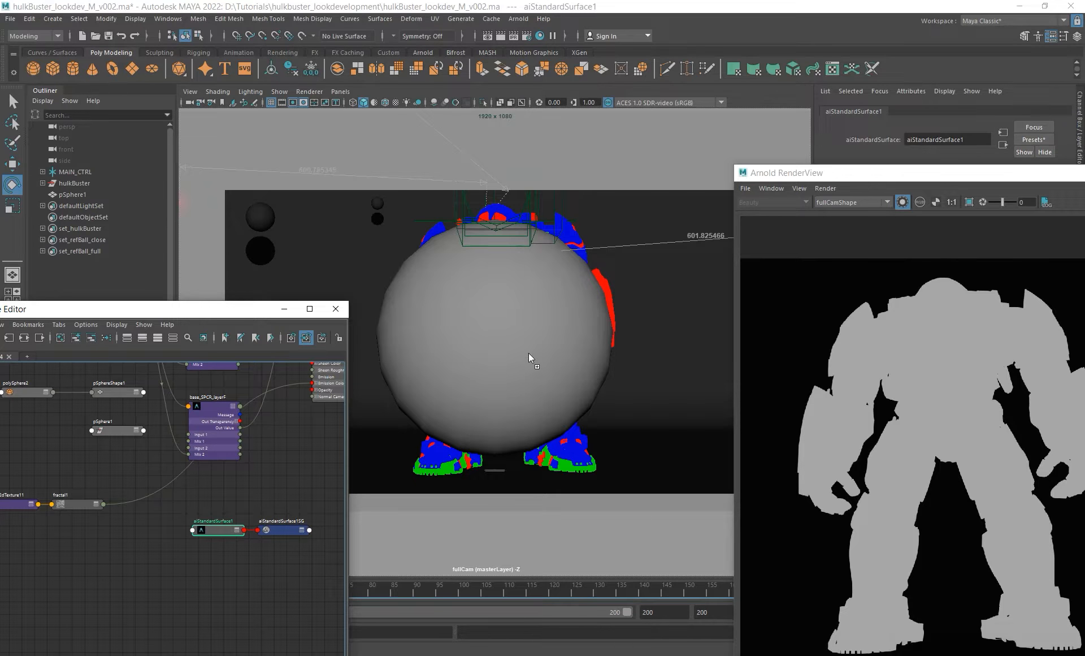
{"action": "middle_click_drag", "start_coordinate": [530, 358], "coordinate": [531, 357]}
- Connect the fractal texture to the base Color of the sphere's aiStandardSurface shader
{"action": "left_click_drag", "start_coordinate": [962, 177], "coordinate": [627, 526]}
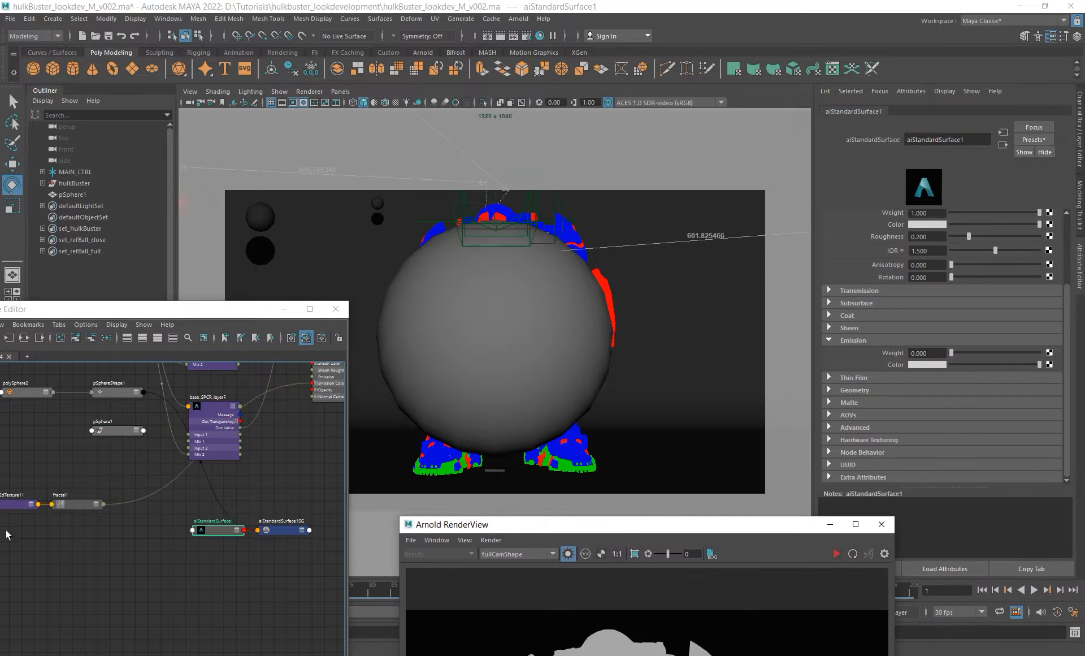
{"action": "middle_click_drag", "start_coordinate": [99, 532], "coordinate": [145, 486], "text": "alt"}
{"action": "scroll", "coordinate": [901, 315], "scroll_direction": "up", "scroll_amount": 3}
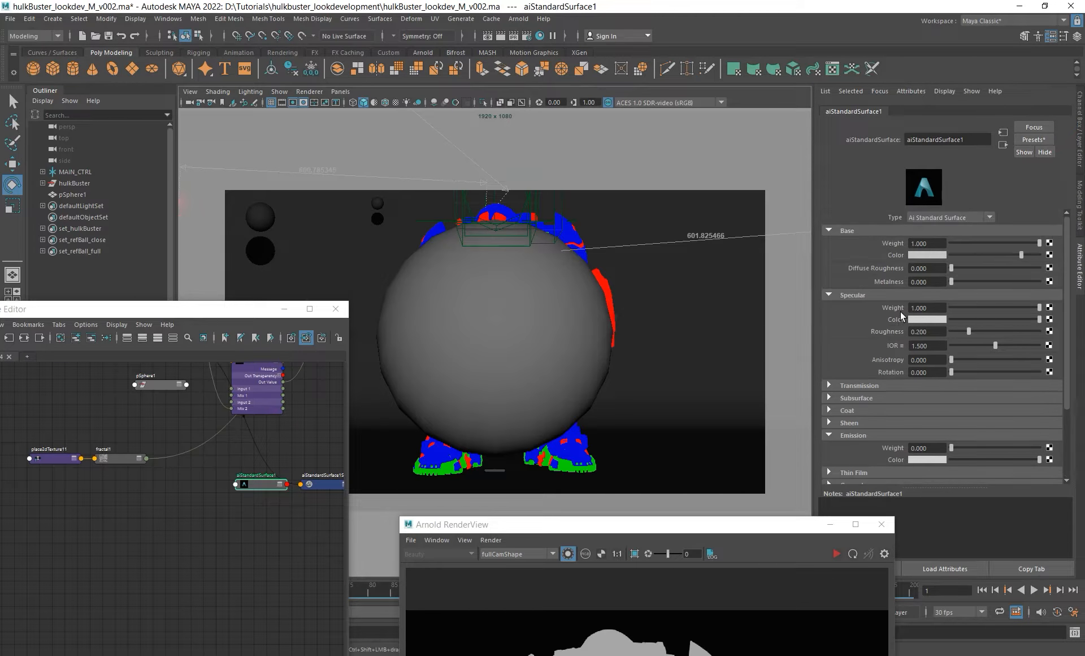
{"action": "middle_click_drag", "start_coordinate": [119, 459], "coordinate": [927, 255]}
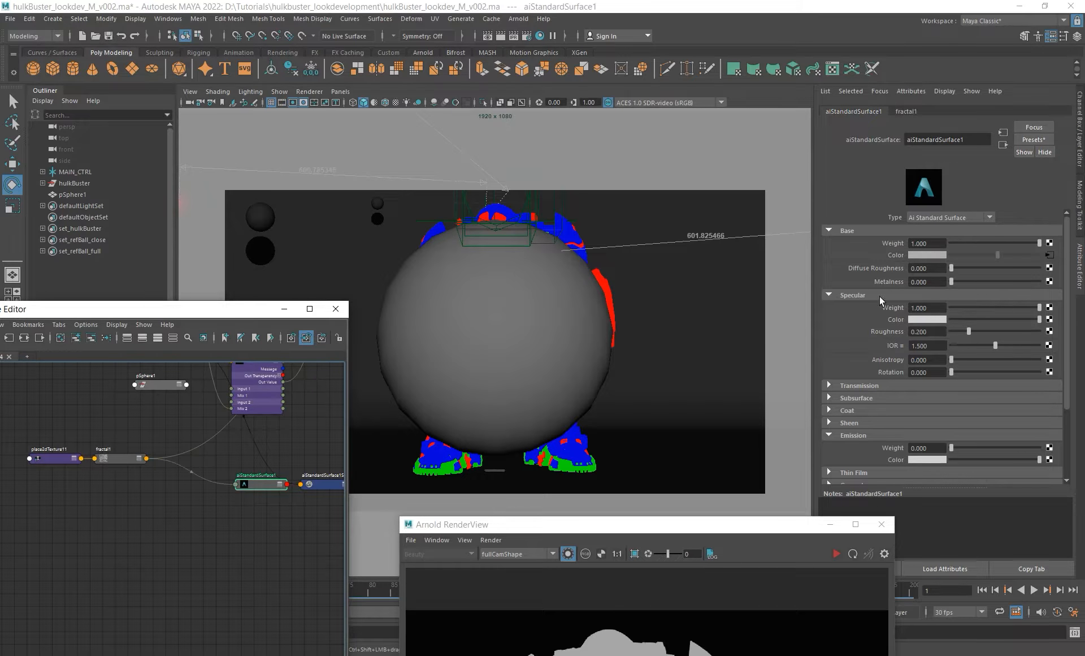
- Restart the Arnold render and select the fractal node to preview its texture on the sphere
{"action": "left_click_drag", "start_coordinate": [802, 524], "coordinate": [798, 80]}
{"action": "left_click", "coordinate": [833, 110]}
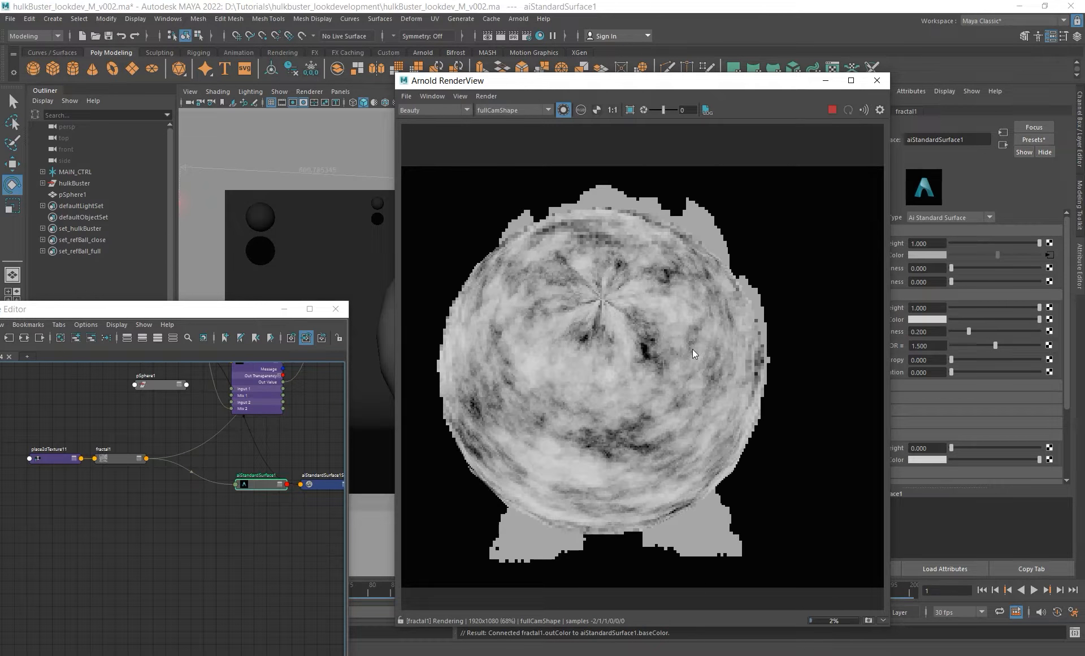
{"action": "scroll", "coordinate": [614, 330], "scroll_direction": "up", "scroll_amount": 2}
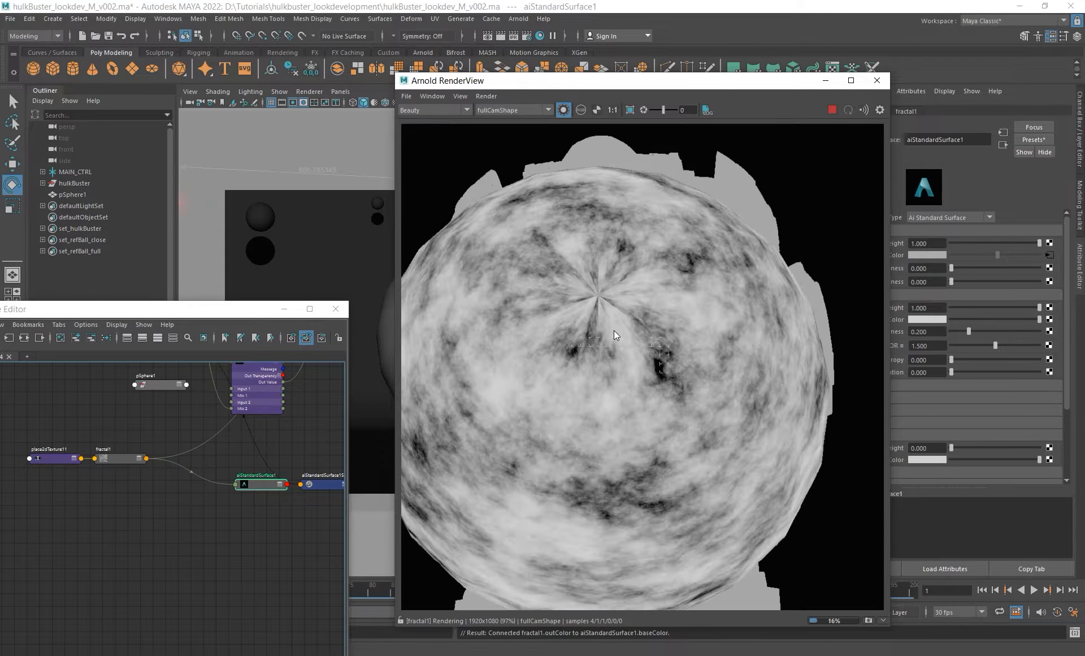
{"action": "left_click", "coordinate": [112, 459]}
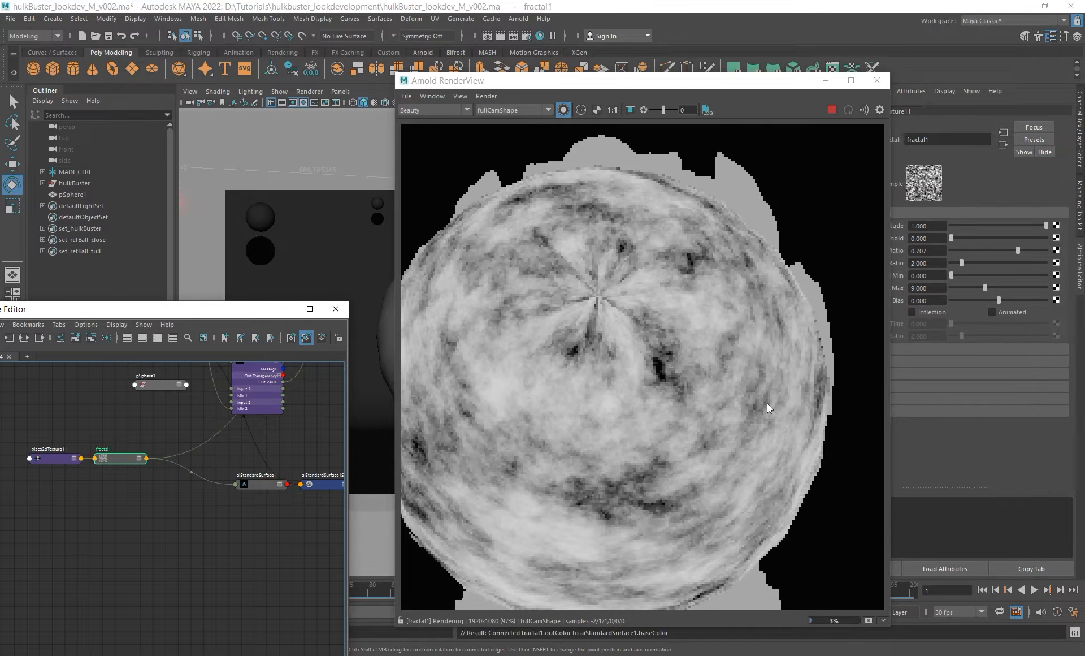
- Set a render region around the sphere's pole and inspect the fractal texture there
{"action": "scroll", "coordinate": [599, 308], "scroll_direction": "up", "scroll_amount": 2}
{"action": "left_click_drag", "start_coordinate": [480, 201], "coordinate": [707, 407], "text": "shift"}
{"action": "scroll", "coordinate": [605, 312], "scroll_direction": "up", "scroll_amount": 4}
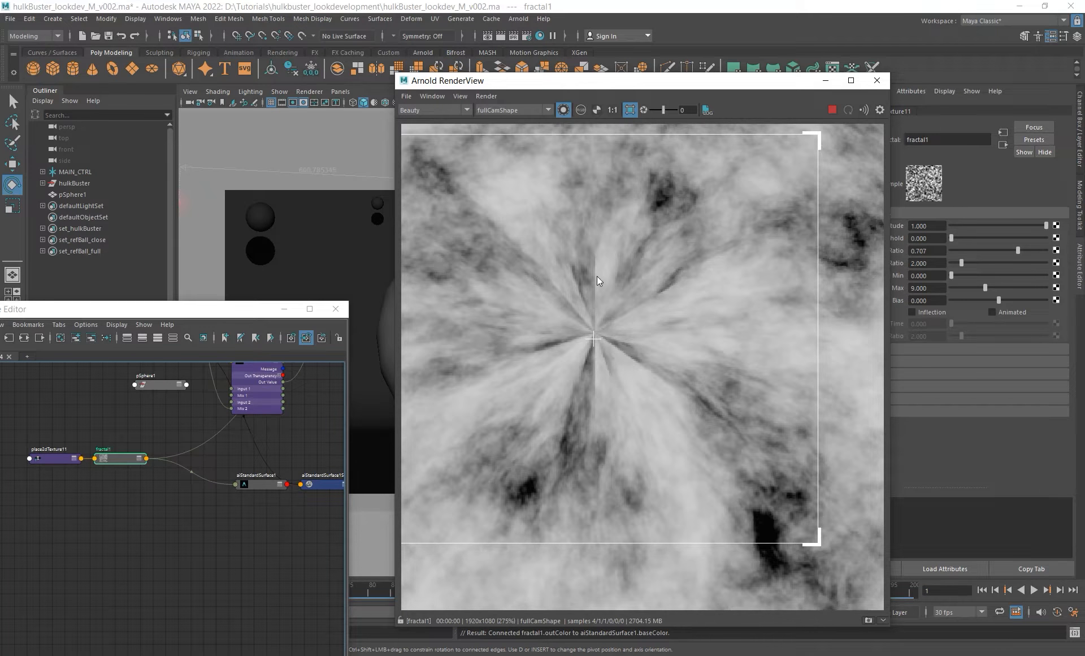
{"action": "scroll", "coordinate": [617, 399], "scroll_direction": "down", "scroll_amount": 7}
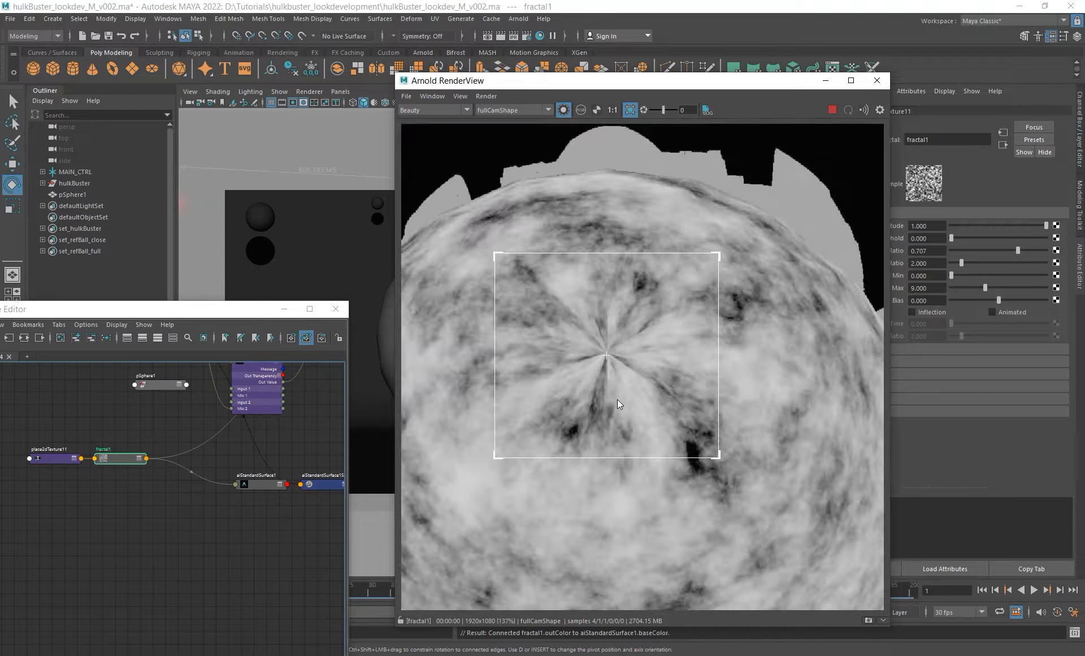
{"action": "scroll", "coordinate": [627, 412], "scroll_direction": "up", "scroll_amount": 4}
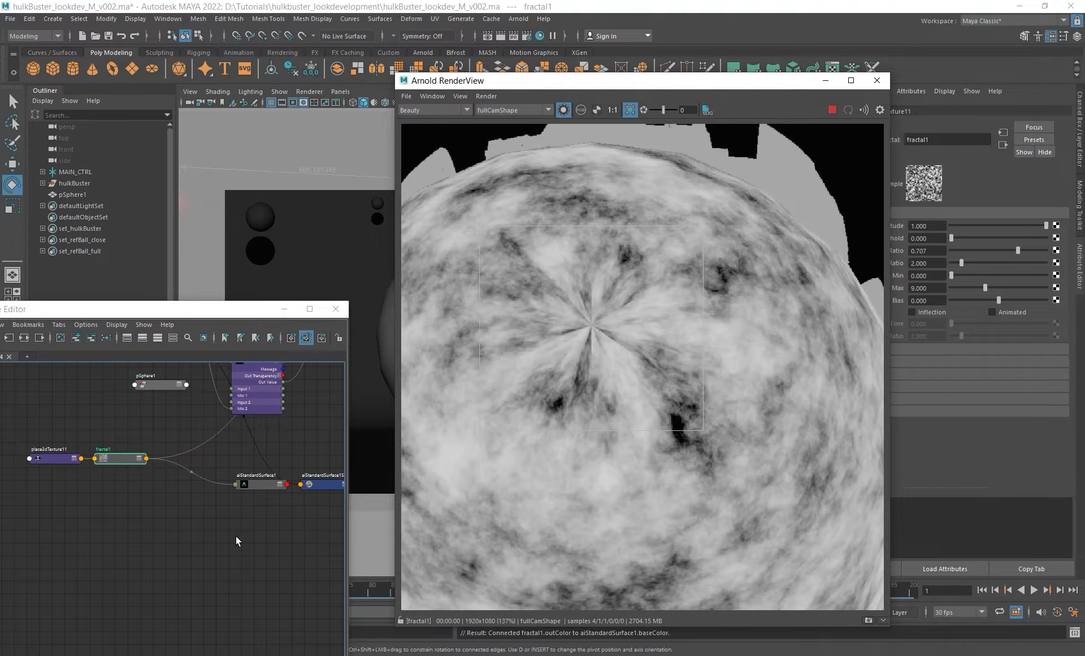
- Create an aiTriplanar node and place it beneath the fractal and aiStandardSurface nodes
{"action": "middle_click_drag", "start_coordinate": [271, 509], "coordinate": [186, 503], "text": "alt"}
{"action": "middle_click_drag", "start_coordinate": [109, 516], "coordinate": [144, 505], "text": "alt"}
{"action": "left_click", "coordinate": [144, 503]}
{"action": "key", "text": "Tab"}
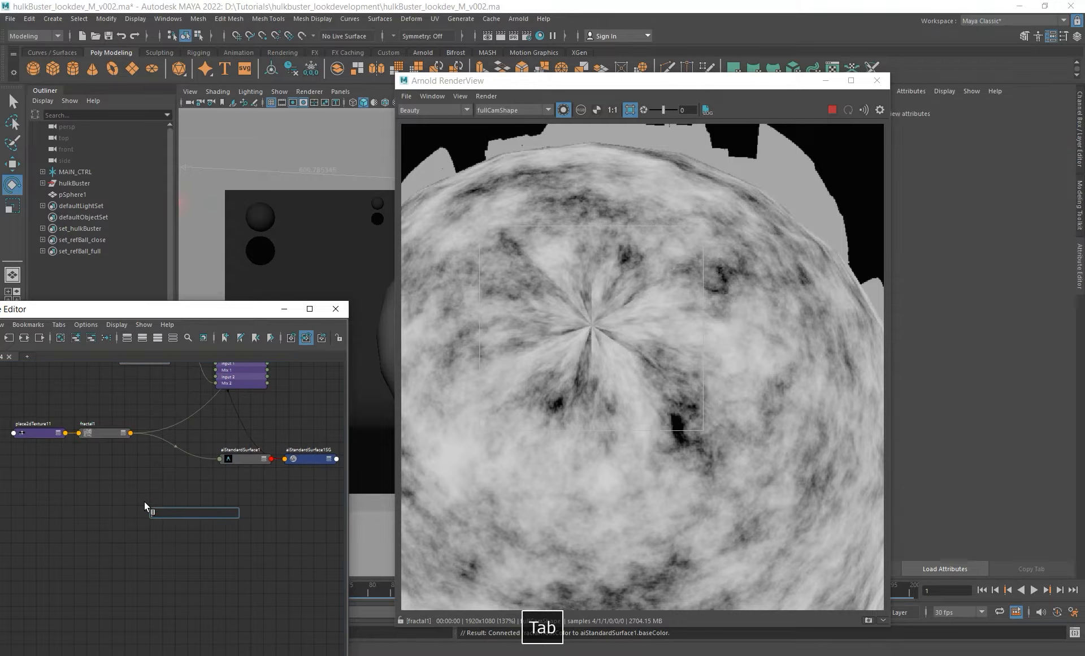
{"action": "type", "text": "aitriplan"}
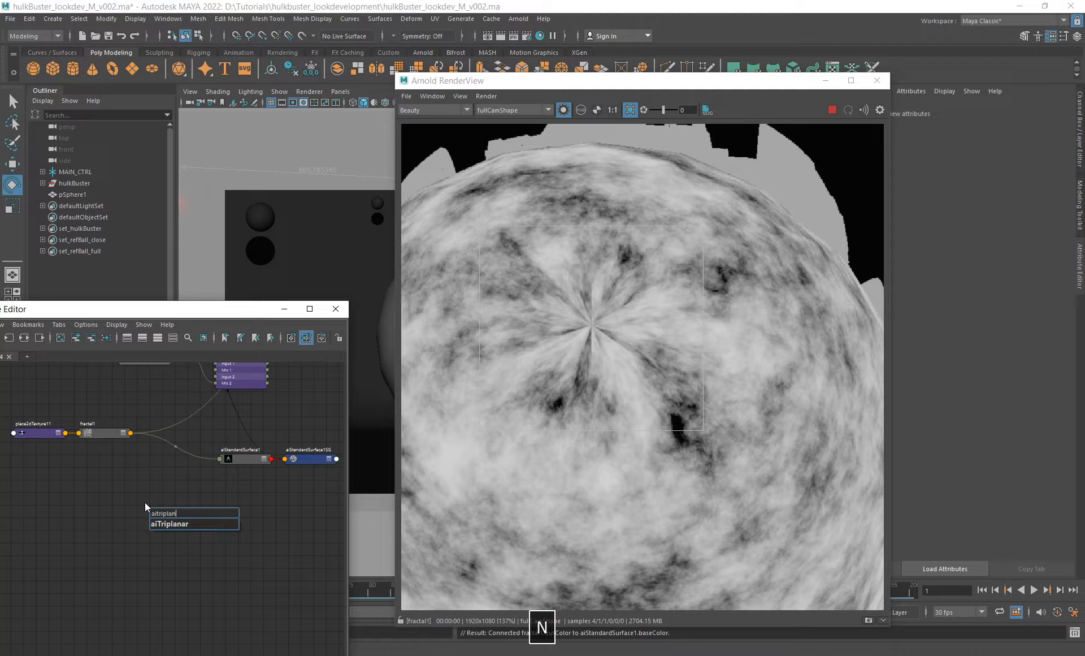
{"action": "key", "text": "Return"}
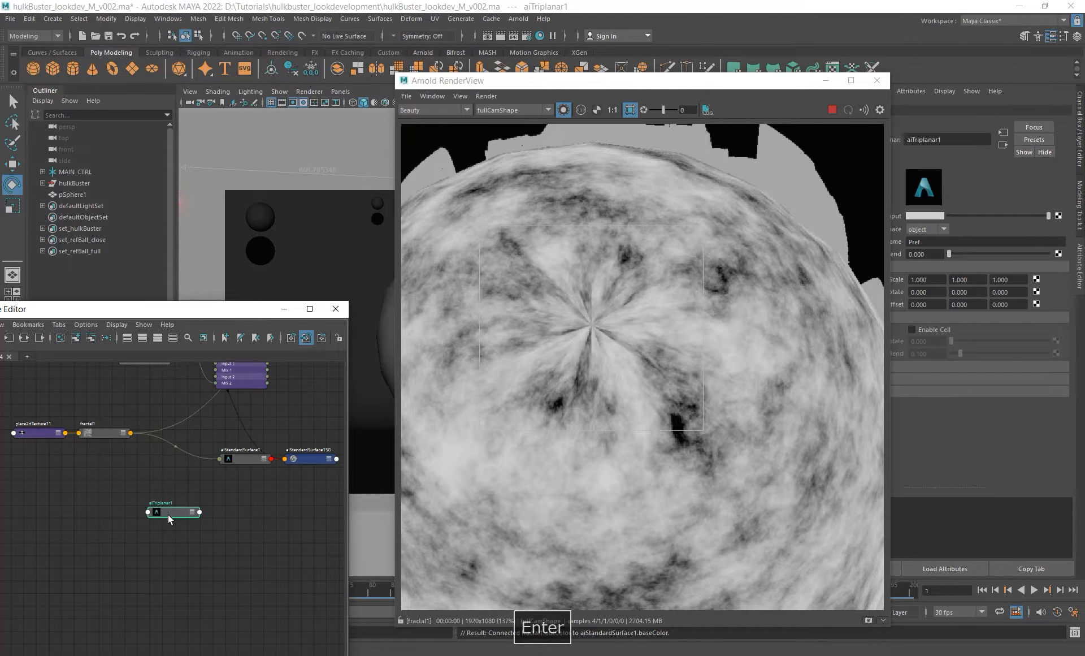
{"action": "left_click_drag", "start_coordinate": [168, 514], "coordinate": [176, 487]}
- Connect the fractal texture to the aiTriplanar node's Input and select the fractal node to view its attributes
{"action": "middle_click_drag", "start_coordinate": [237, 490], "coordinate": [223, 511], "text": "alt"}
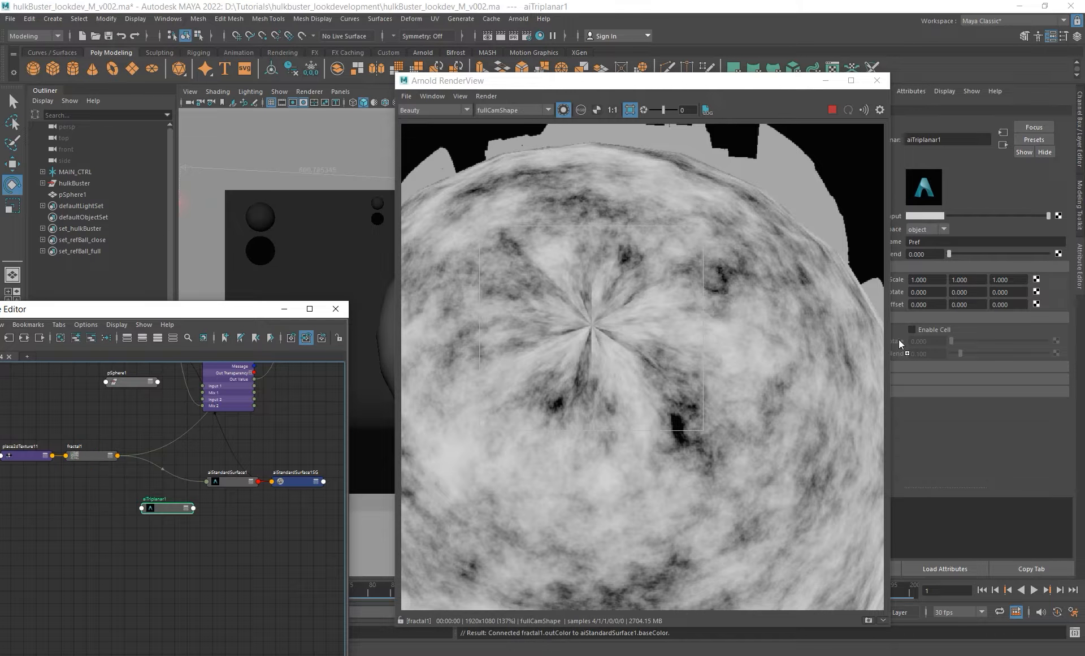
{"action": "middle_click_drag", "start_coordinate": [898, 213], "coordinate": [898, 213]}
{"action": "left_click_drag", "start_coordinate": [785, 86], "coordinate": [708, 80]}
{"action": "left_click", "coordinate": [98, 456]}
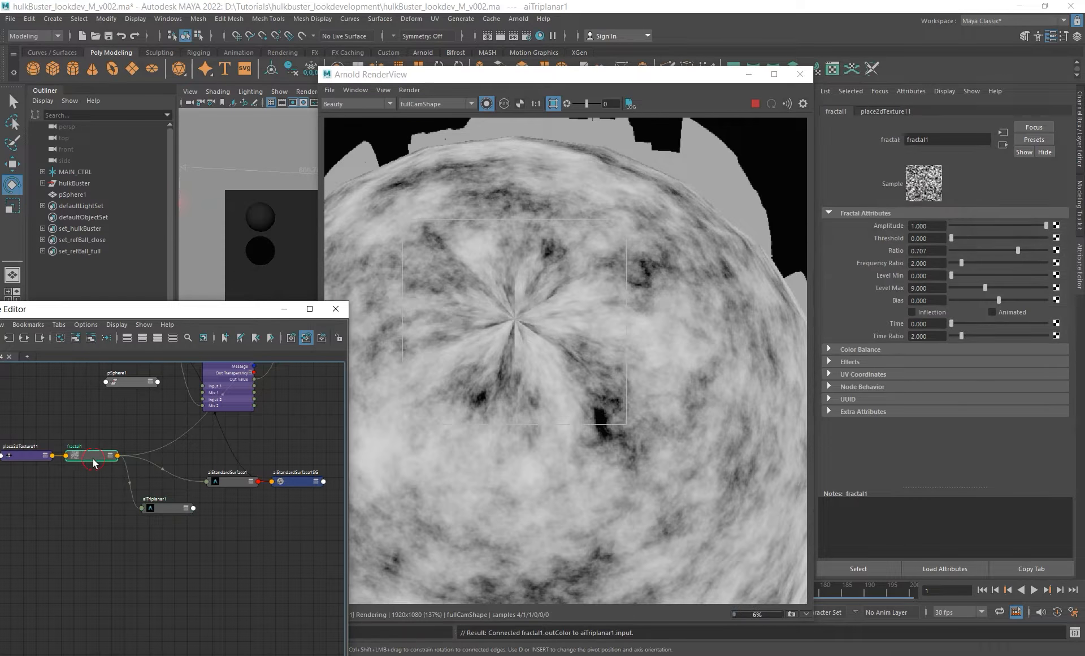
- Connect the aiTriplanar output to the Base Color of the aiStandardSurface and select the aiTriplanar node to preview it
{"action": "left_click_drag", "start_coordinate": [160, 508], "coordinate": [157, 518]}
{"action": "left_click", "coordinate": [231, 481]}
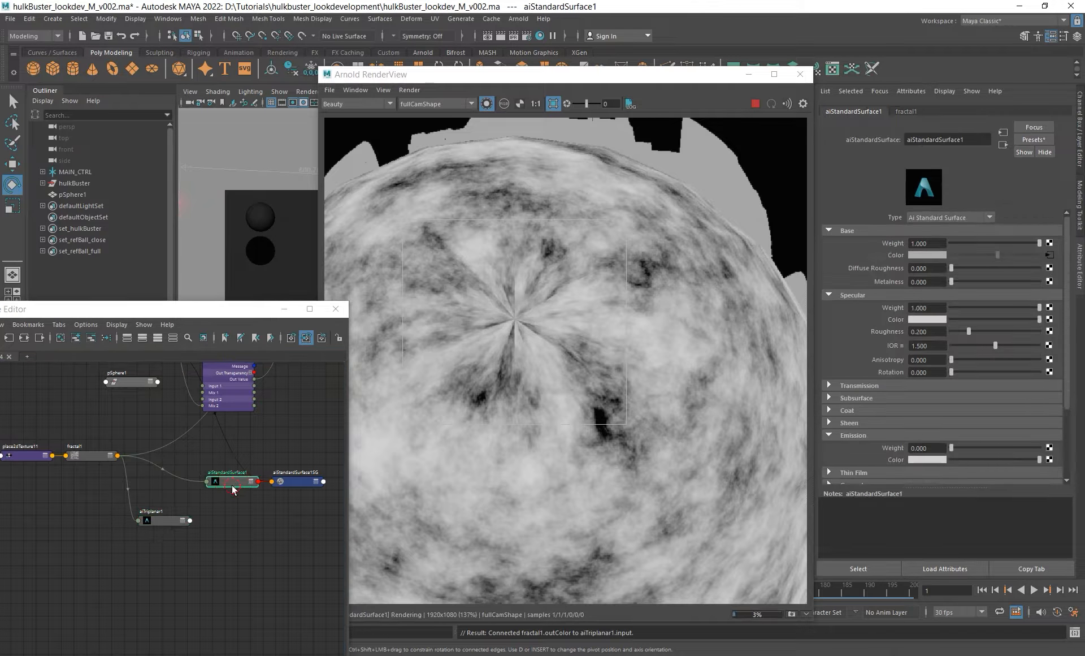
{"action": "middle_click_drag", "start_coordinate": [900, 247], "coordinate": [901, 253]}
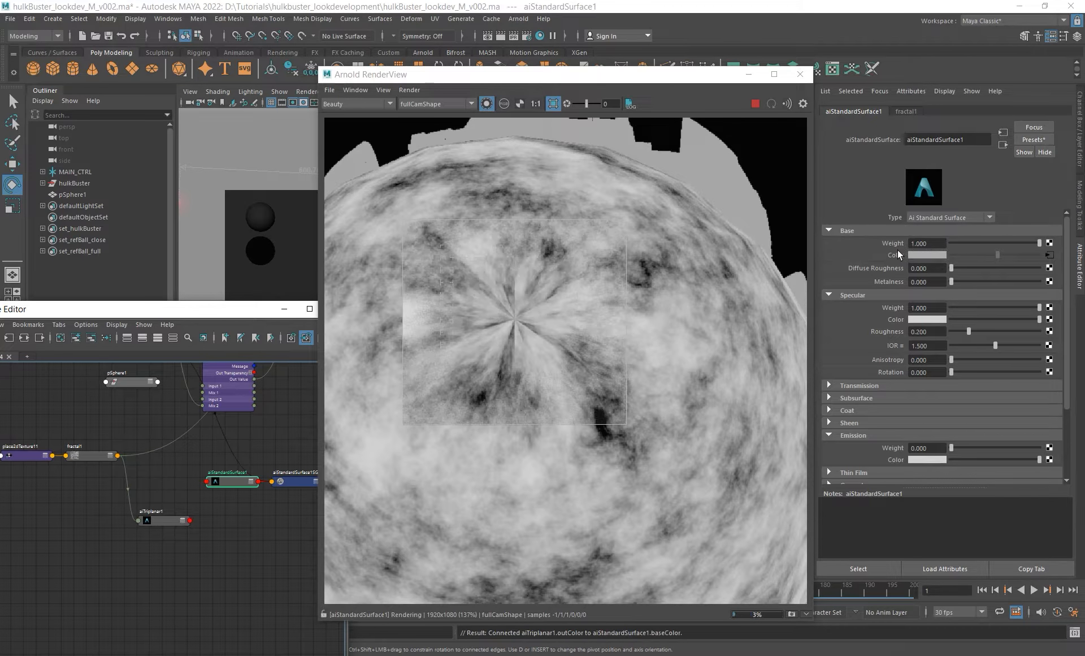
{"action": "left_click", "coordinate": [157, 524]}
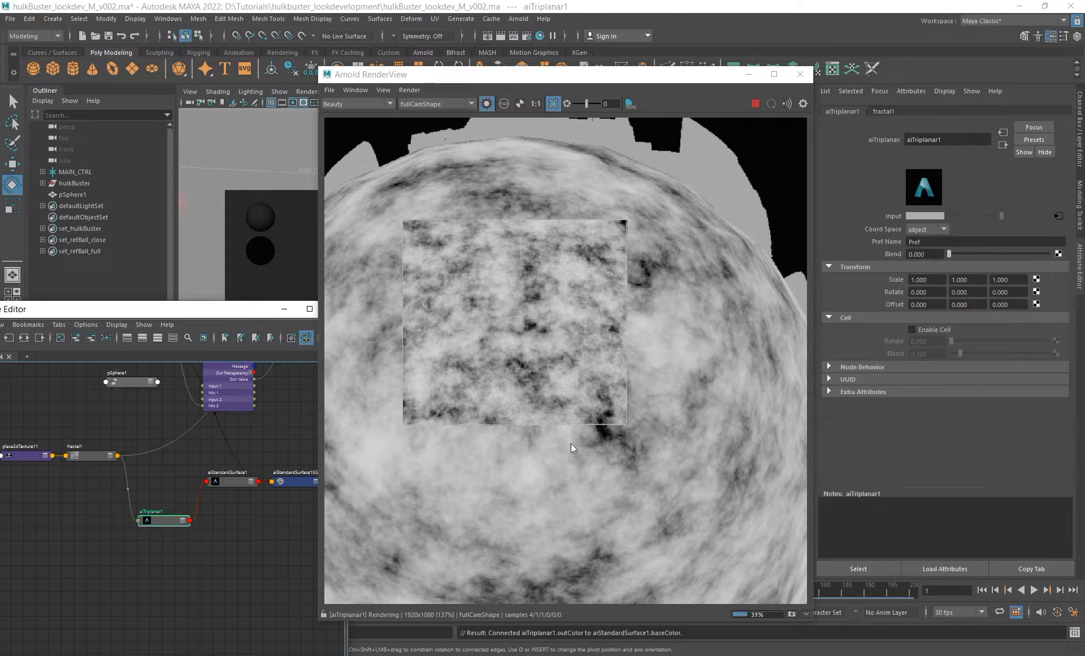
- Enlarge the render region to enclose the whole sphere and inspect the triplanar texture's seams
{"action": "scroll", "coordinate": [445, 354], "scroll_direction": "down", "scroll_amount": 5}
{"action": "left_click_drag", "start_coordinate": [457, 293], "coordinate": [686, 530], "text": "shift"}
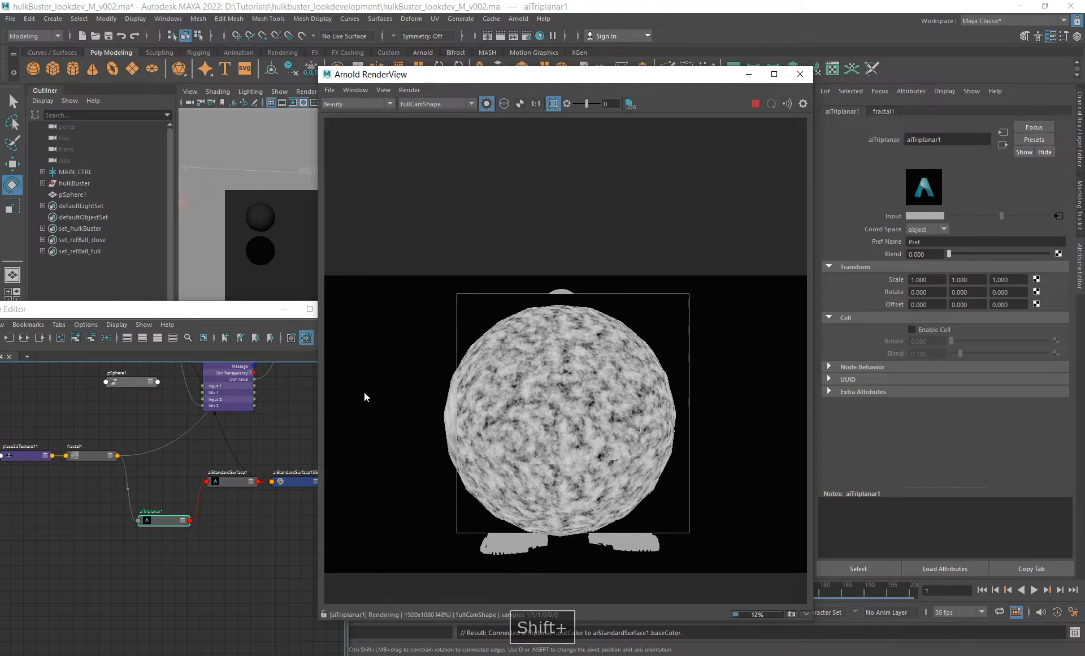
{"action": "mouse_move", "coordinate": [415, 291]}
{"action": "left_mouse_down", "text": "shift"}
{"action": "mouse_move", "coordinate": [700, 528]}
{"action": "mouse_move", "coordinate": [702, 543]}
{"action": "left_mouse_up", "text": "shift"}
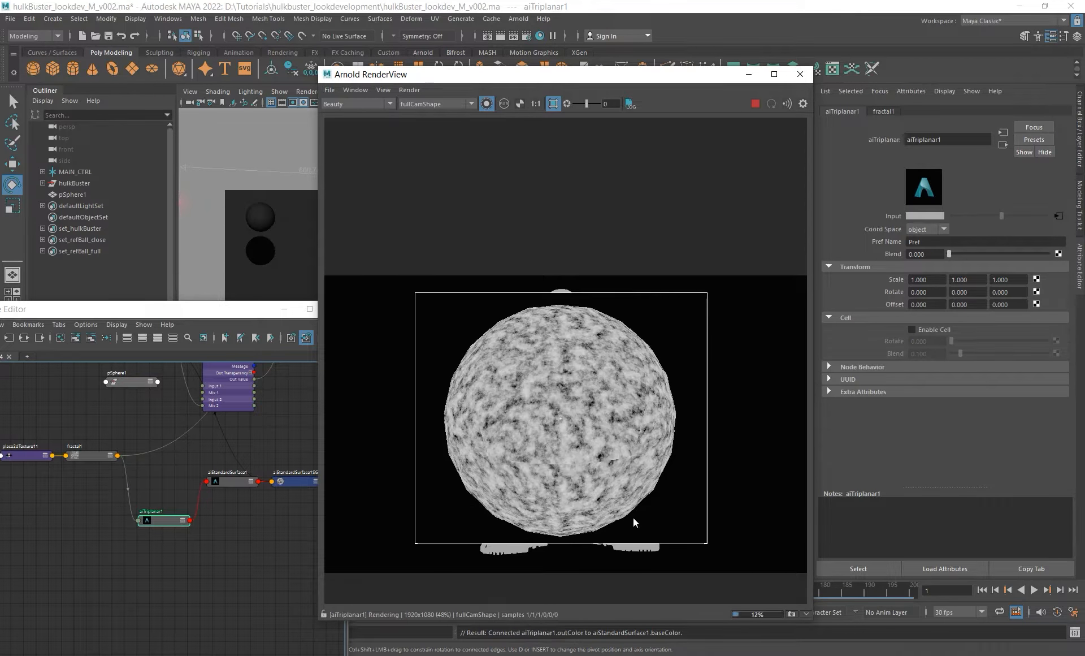
{"action": "scroll", "coordinate": [575, 474], "scroll_direction": "up", "scroll_amount": 4}
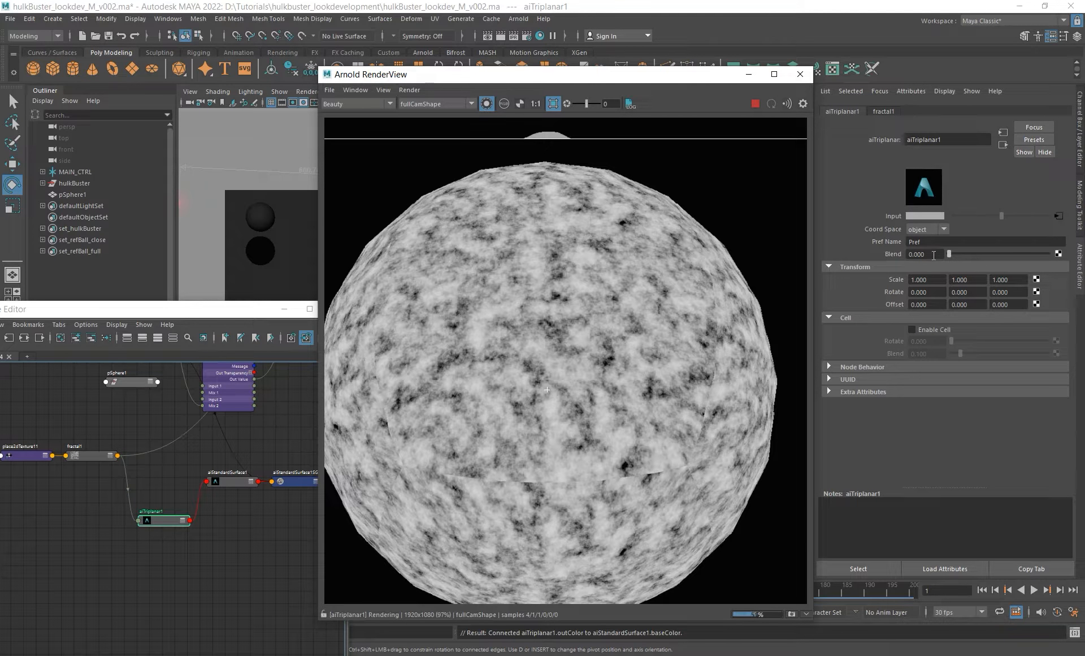
- Raise the aiTriplanar node's Blend to about 0.494 to soften the projection seams on the sphere
{"action": "mouse_move", "coordinate": [951, 255]}
{"action": "left_mouse_down"}
{"action": "mouse_move", "coordinate": [994, 255]}
{"action": "mouse_move", "coordinate": [951, 254]}
{"action": "left_mouse_up"}
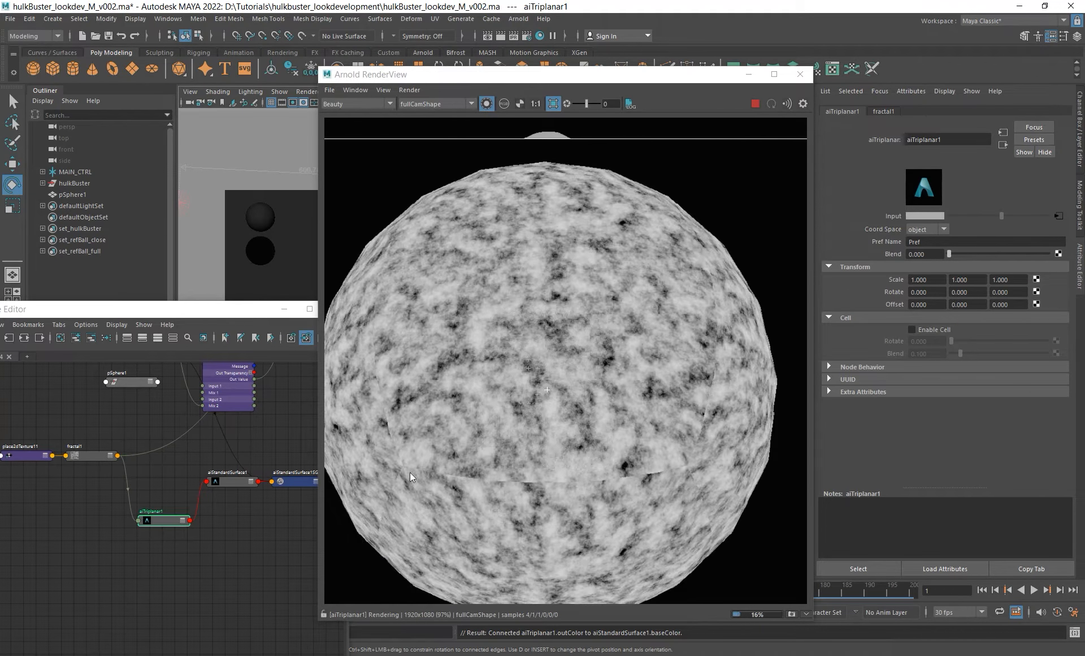
{"action": "left_click_drag", "start_coordinate": [955, 256], "coordinate": [997, 253]}
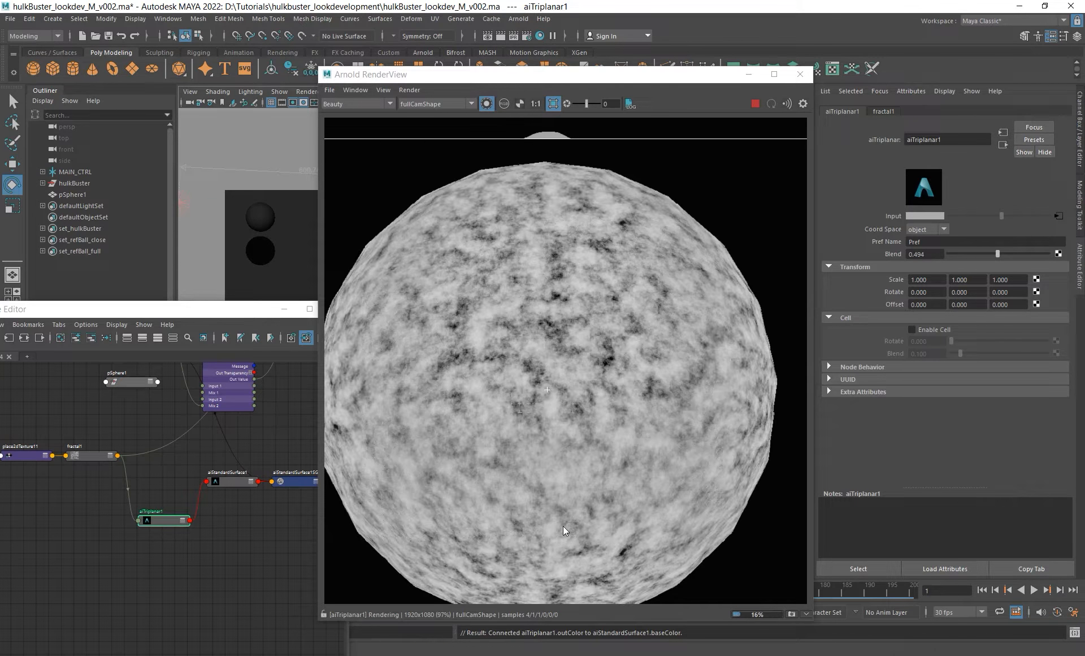
{"action": "scroll", "coordinate": [546, 348], "scroll_direction": "down", "scroll_amount": 3}
- Rotate the test sphere freely to about 227, -21 and 10 degrees and check the texture in the render
{"action": "left_click_drag", "start_coordinate": [574, 81], "coordinate": [773, 97]}
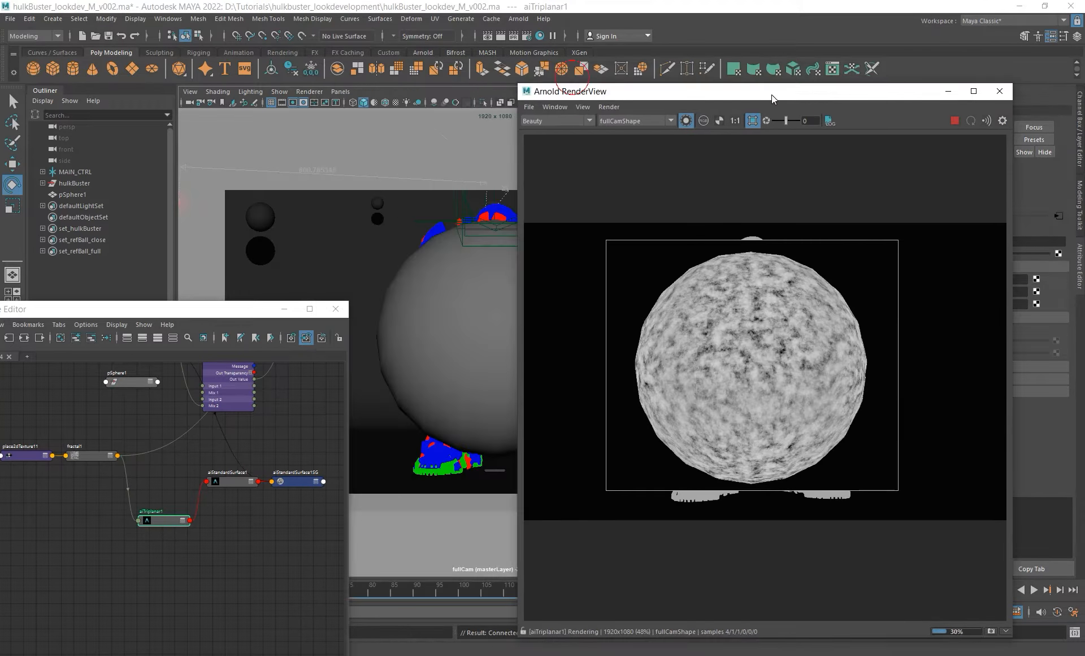
{"action": "left_click", "coordinate": [480, 300]}
{"action": "left_click_drag", "start_coordinate": [674, 94], "coordinate": [758, 90]}
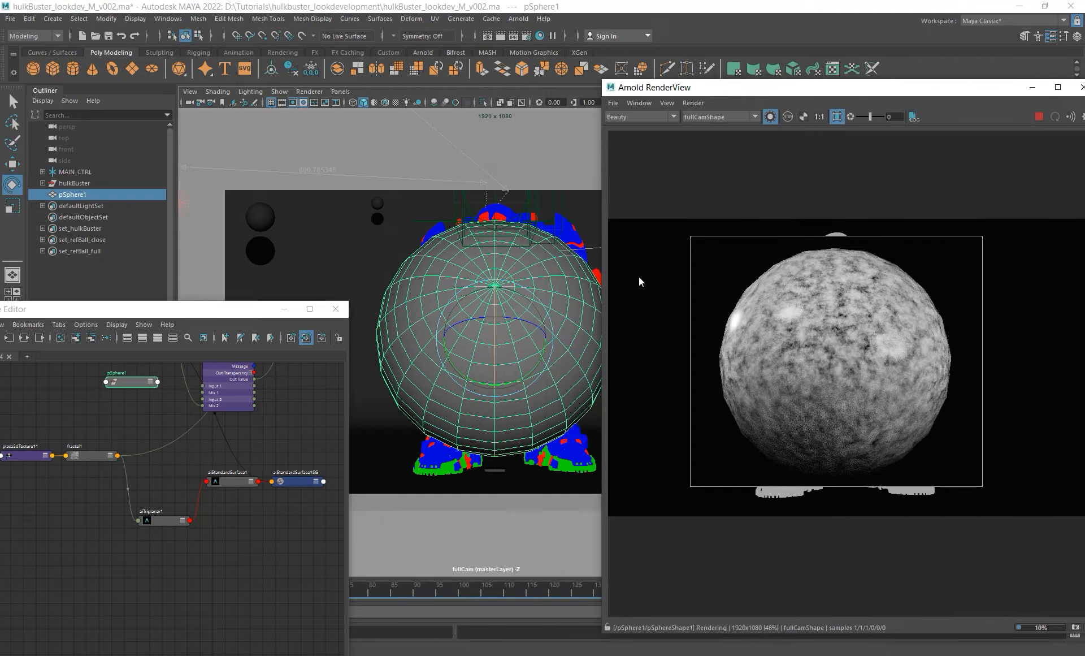
{"action": "left_click", "coordinate": [515, 319]}
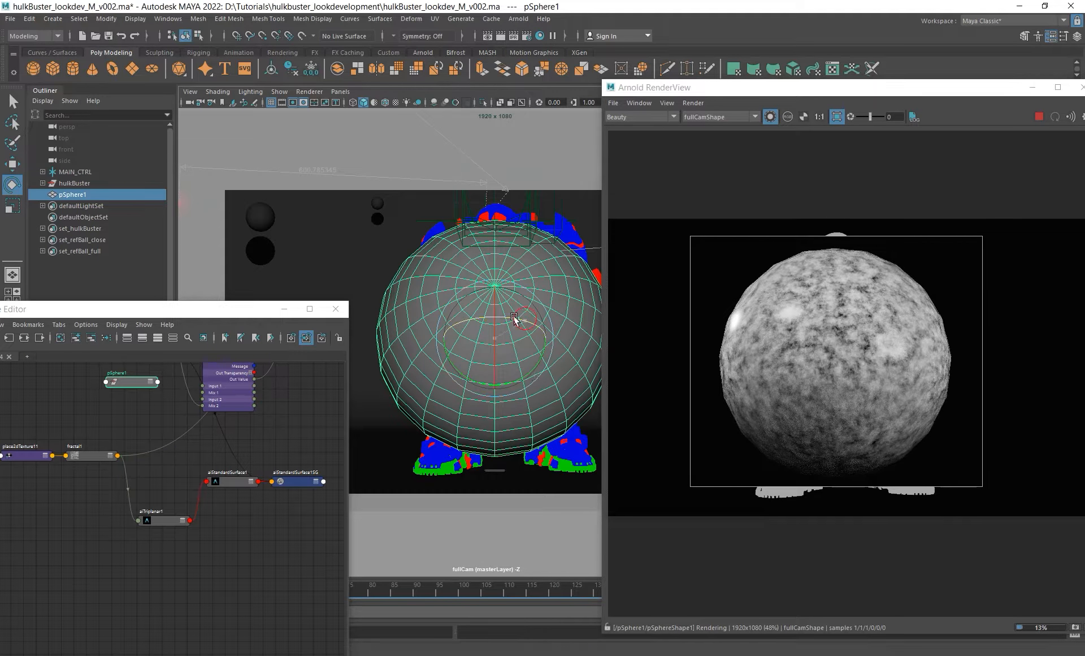
{"action": "left_click_drag", "start_coordinate": [514, 319], "coordinate": [484, 333]}
{"action": "left_click_drag", "start_coordinate": [898, 92], "coordinate": [553, 81]}
{"action": "scroll", "coordinate": [494, 339], "scroll_direction": "up", "scroll_amount": 3}
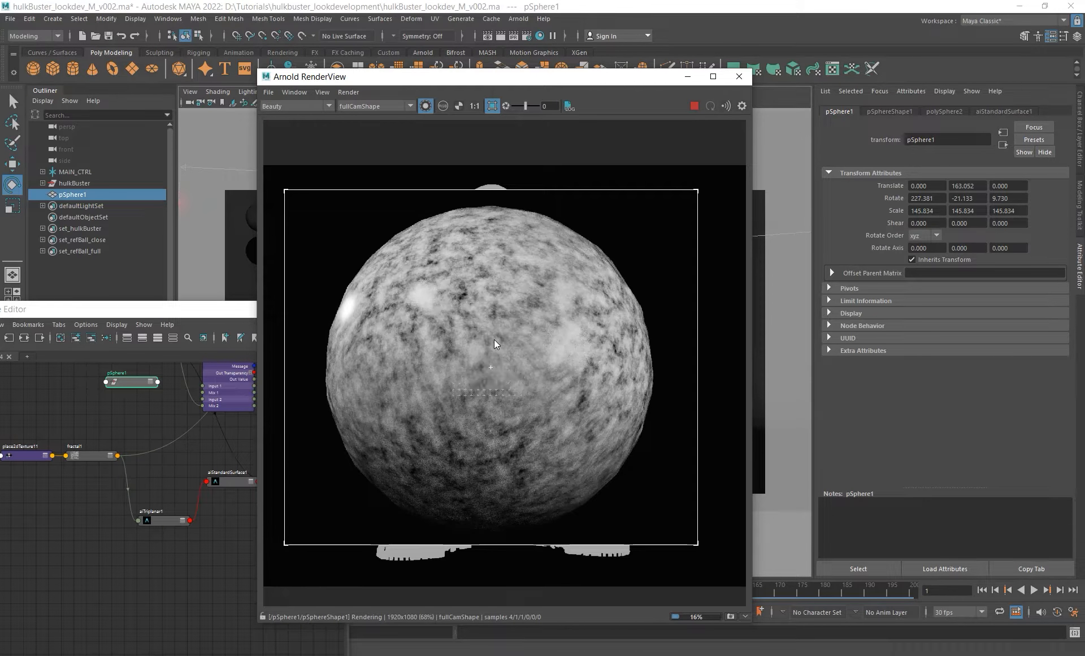
- Select the aiTriplanar node and inspect its isolated texture on the rotated sphere
{"action": "middle_click_drag", "start_coordinate": [109, 482], "coordinate": [101, 478], "text": "alt"}
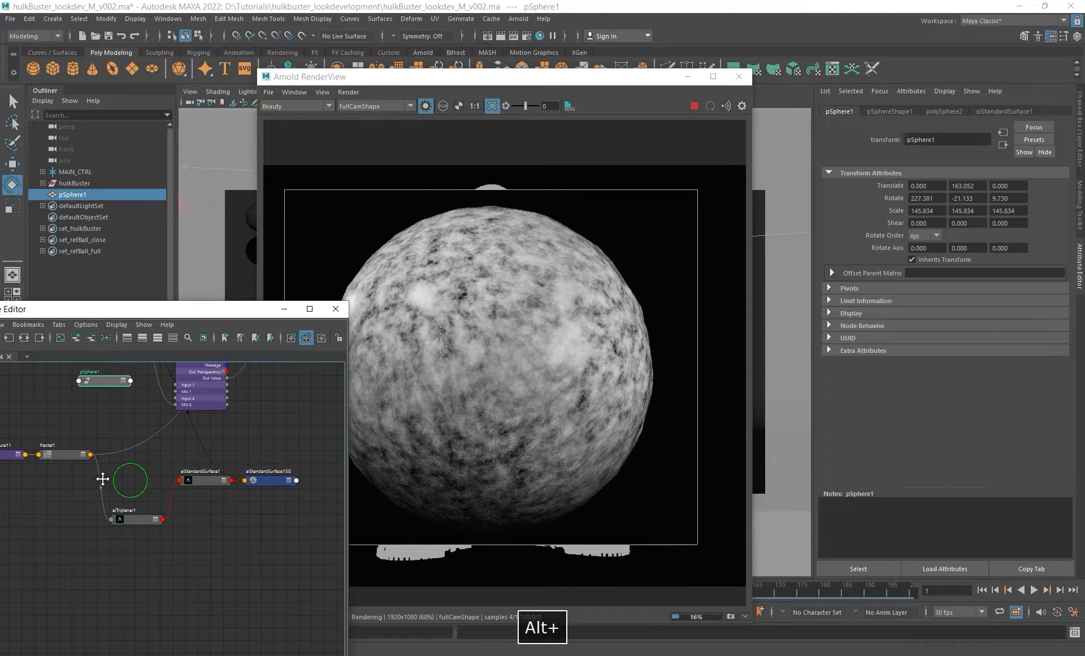
{"action": "left_click", "coordinate": [128, 518]}
{"action": "left_click_drag", "start_coordinate": [588, 76], "coordinate": [468, 57]}
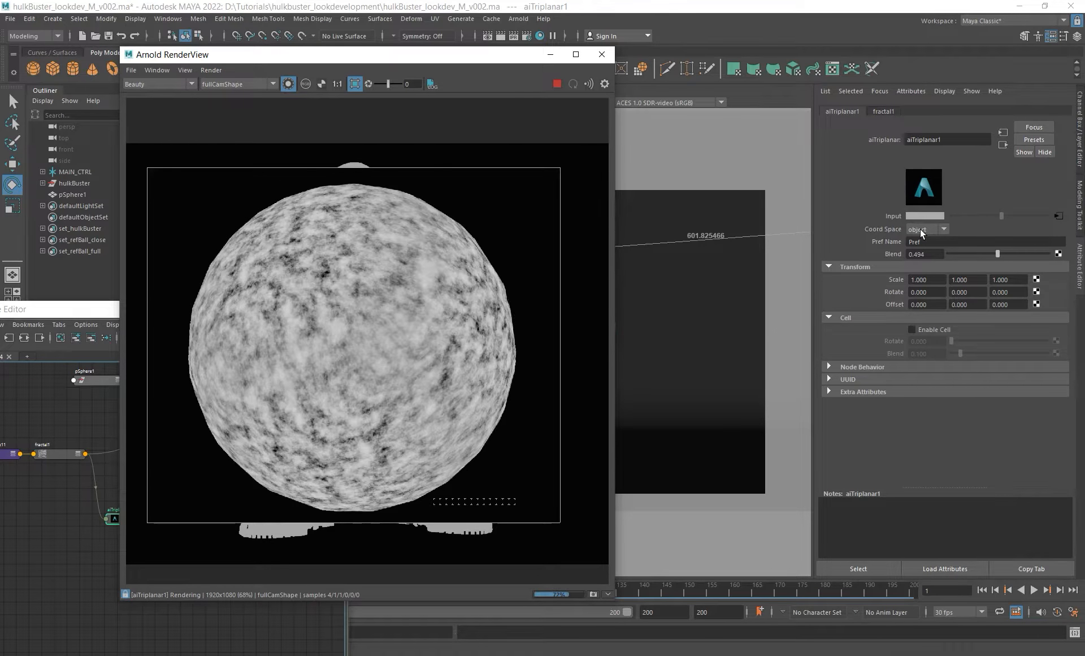
{"action": "left_click_drag", "start_coordinate": [470, 57], "coordinate": [680, 70]}
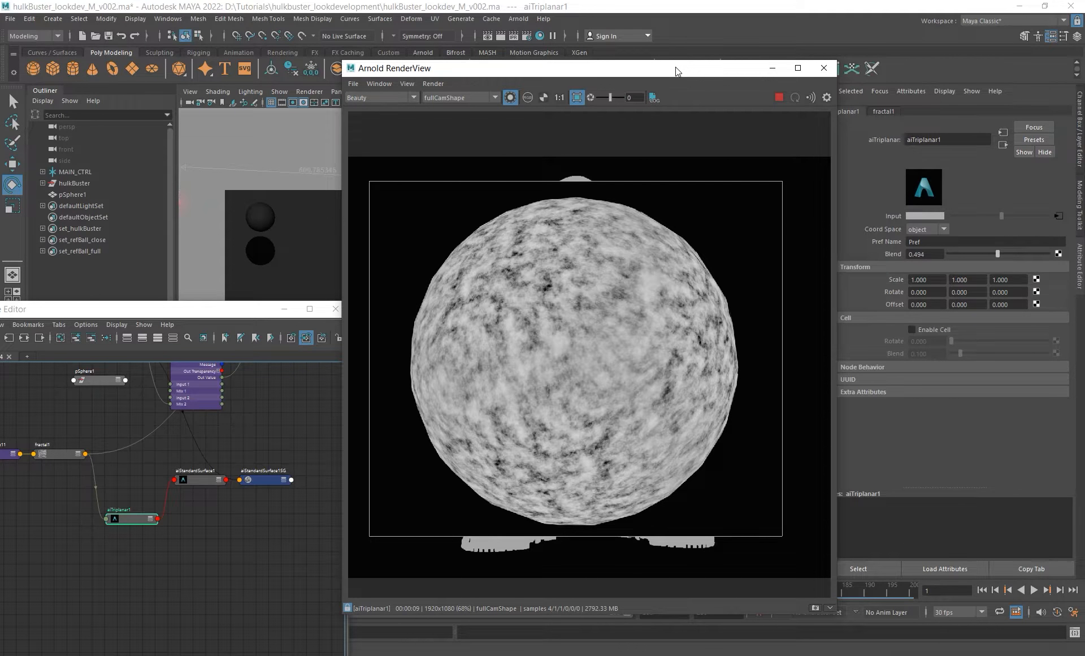
{"action": "left_click_drag", "start_coordinate": [676, 67], "coordinate": [412, 72]}
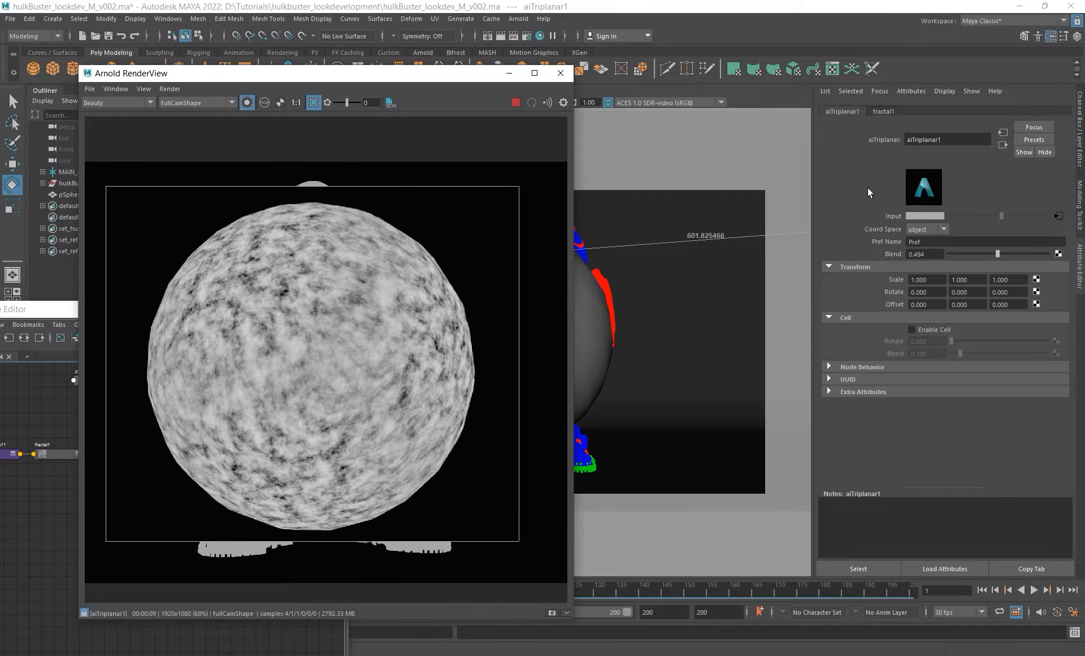
- Set the aiTriplanar node's Coord Space to world and inspect the texture's density on the sphere
{"action": "left_click", "coordinate": [938, 238]}
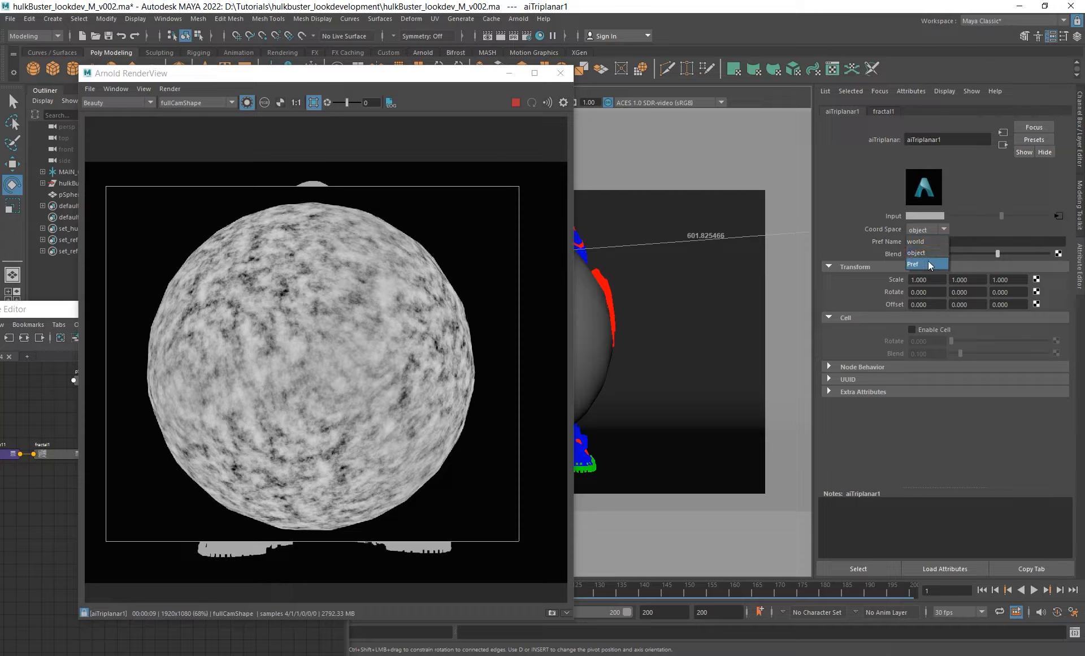
{"action": "left_click", "coordinate": [848, 207]}
{"action": "left_click", "coordinate": [968, 226]}
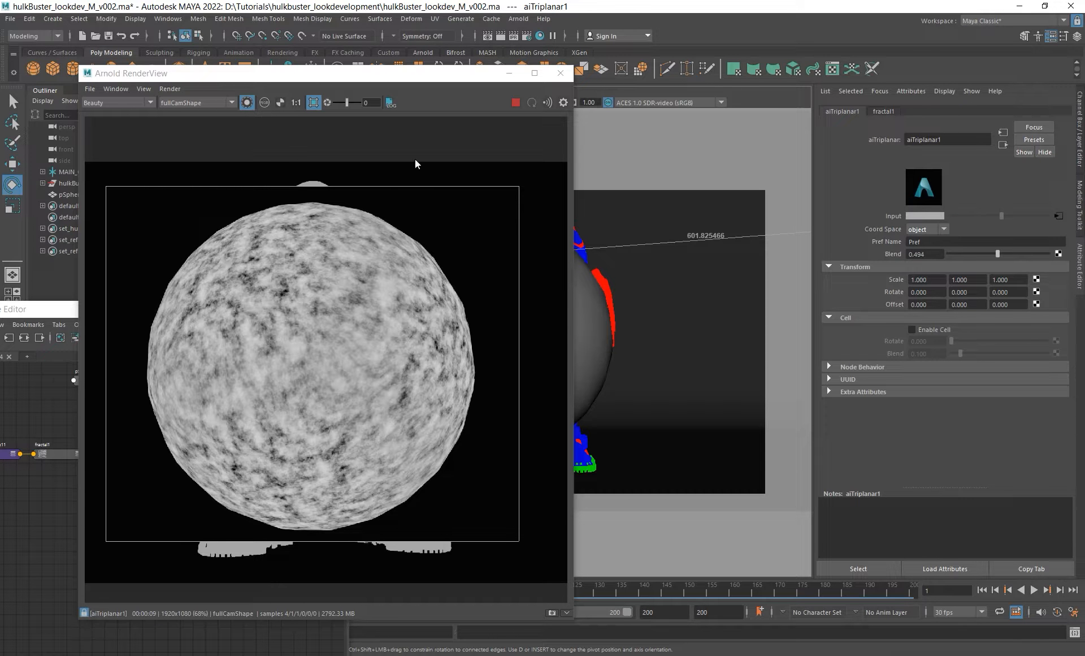
{"action": "left_click_drag", "start_coordinate": [429, 76], "coordinate": [343, 70]}
{"action": "left_click", "coordinate": [932, 235]}
{"action": "left_click", "coordinate": [921, 243]}
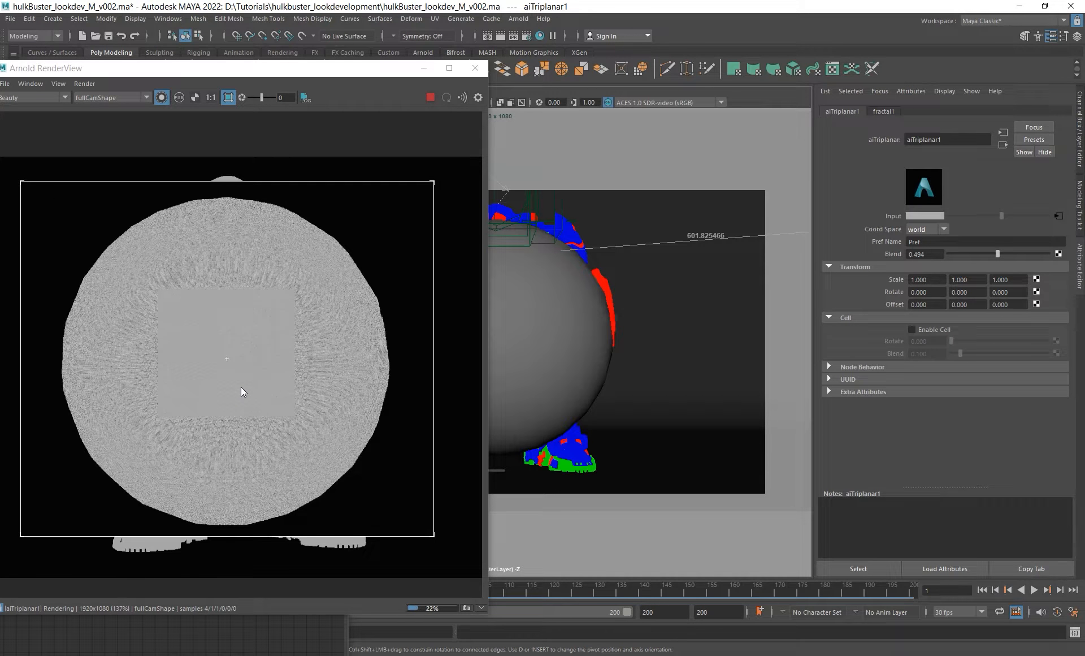
{"action": "scroll", "coordinate": [241, 386], "scroll_direction": "up", "scroll_amount": 5}
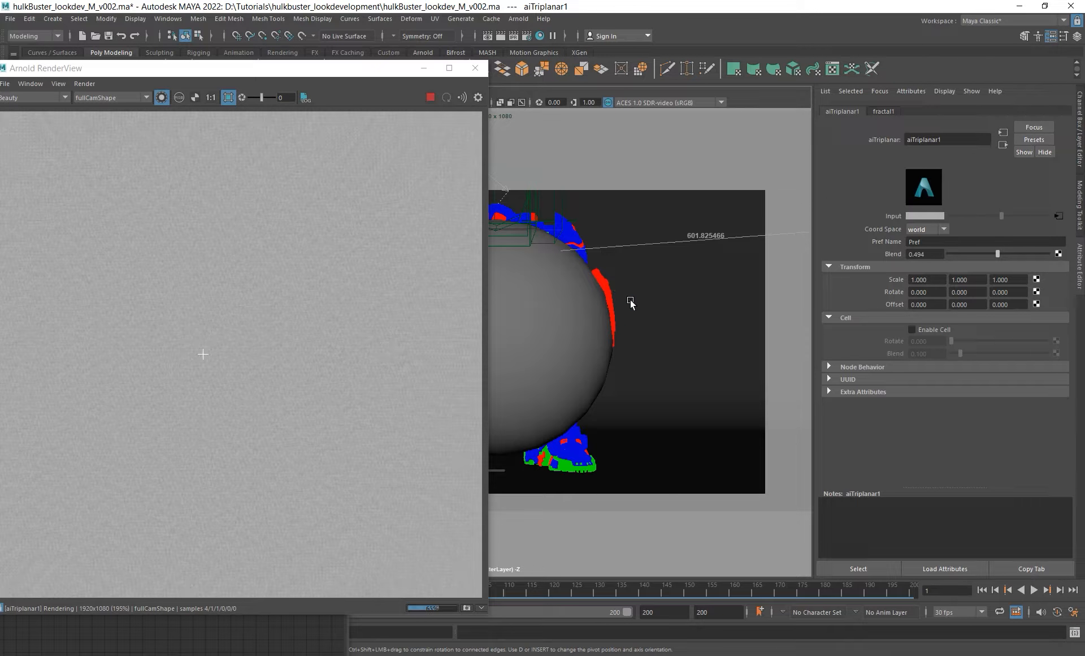
{"action": "scroll", "coordinate": [212, 328], "scroll_direction": "down", "scroll_amount": 5}
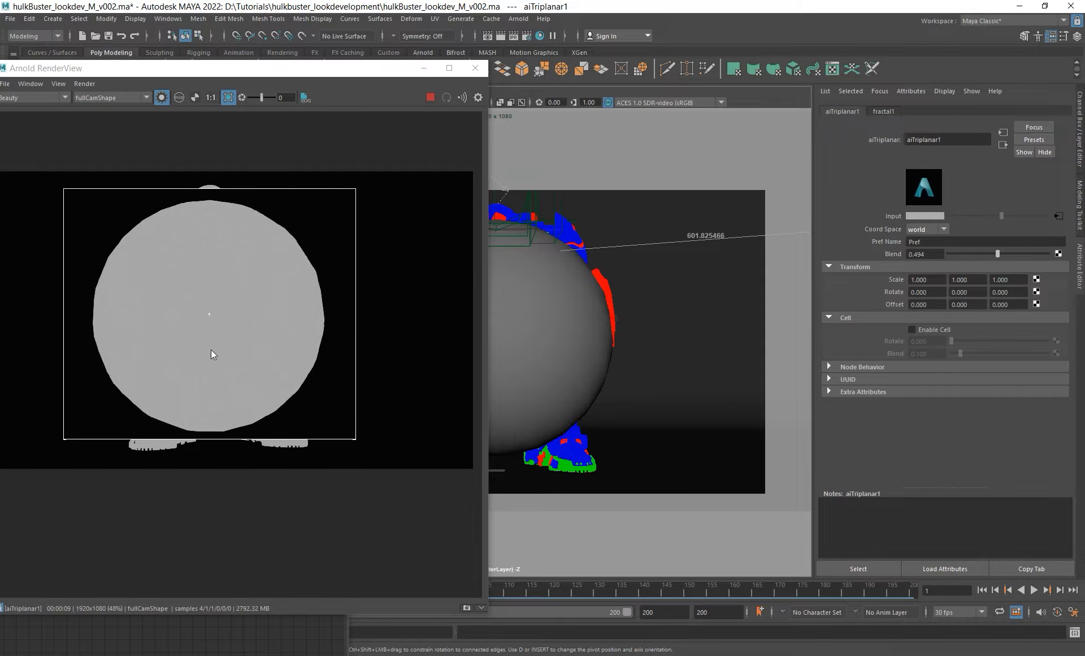
{"action": "scroll", "coordinate": [249, 352], "scroll_direction": "up", "scroll_amount": 3}
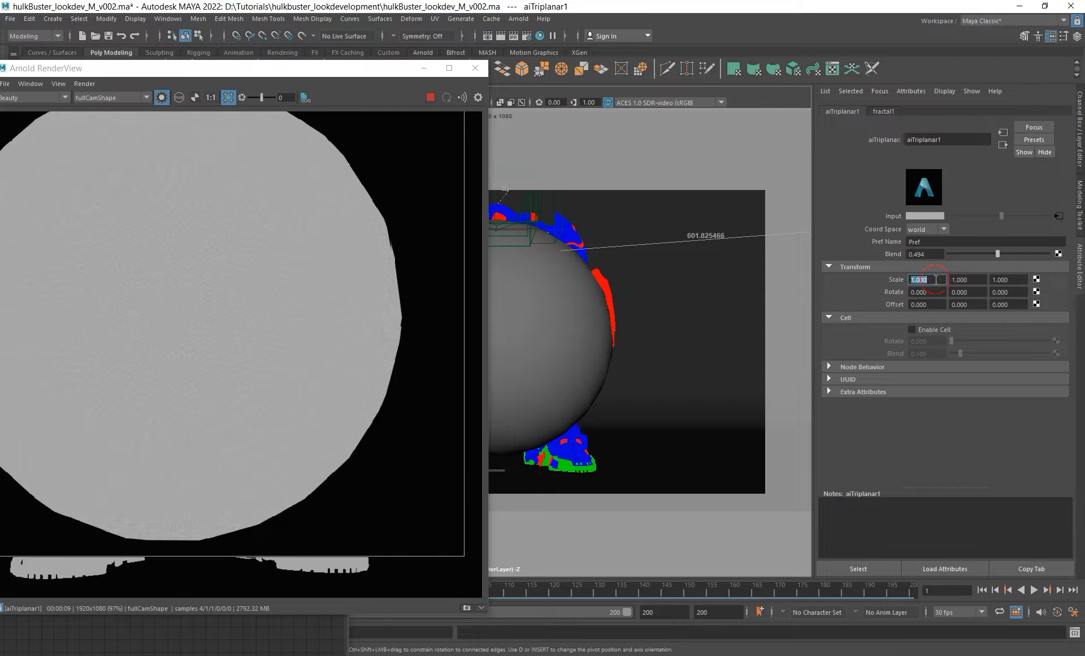
- Set the aiTriplanar Scale to 0.1 on all three axes
{"action": "type", "text": ".1"}
{"action": "key", "text": "Tab"}
{"action": "type", "text": ".1"}
{"action": "key", "text": "Tab"}
{"action": "type", "text": ".1"}
{"action": "key", "text": "Return"}
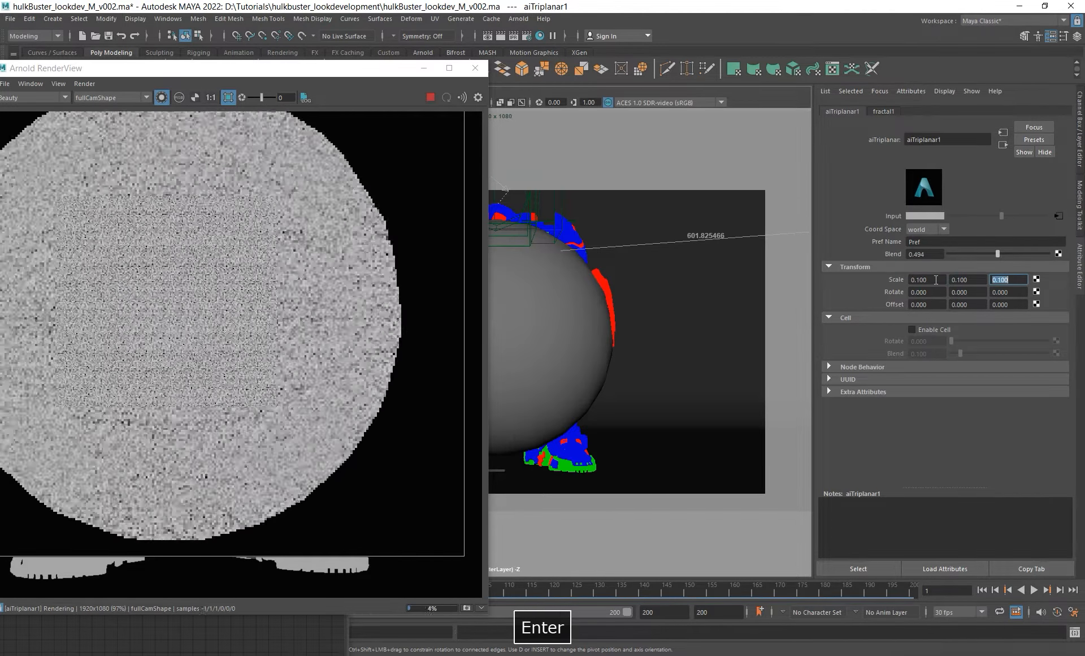
- Reduce the aiTriplanar Scale to 0.01 on all three axes
{"action": "left_click", "coordinate": [927, 279]}
{"action": "type", "text": ".0"}
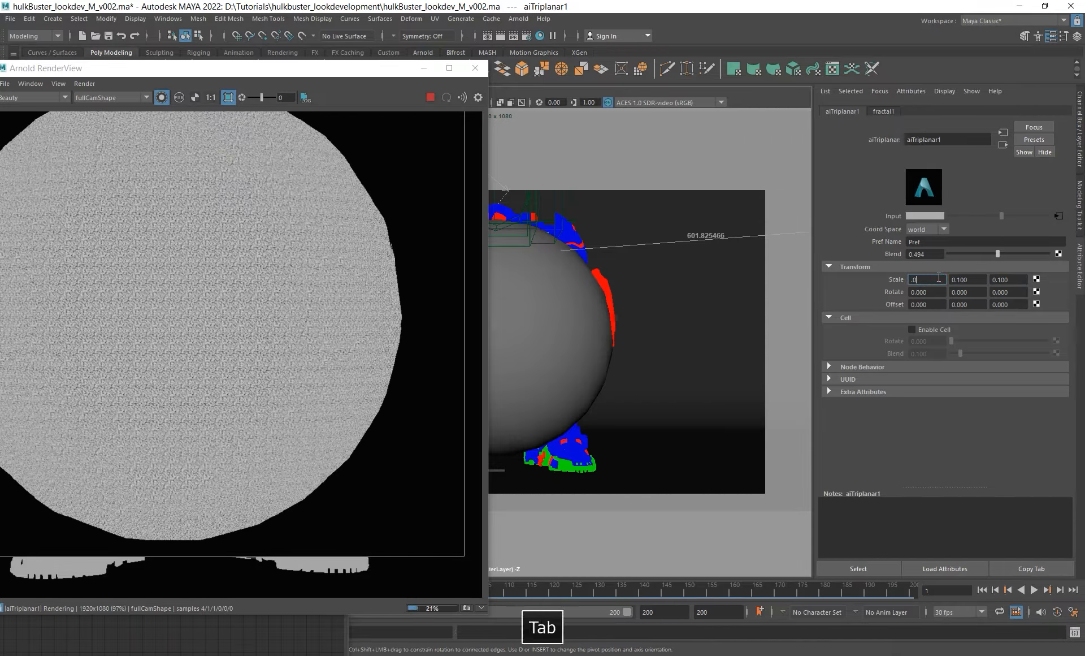
{"action": "type", "text": "1"}
{"action": "key", "text": "Tab"}
{"action": "type", "text": ".01"}
{"action": "key", "text": "Tab"}
{"action": "type", "text": ".01"}
{"action": "key", "text": "Return"}
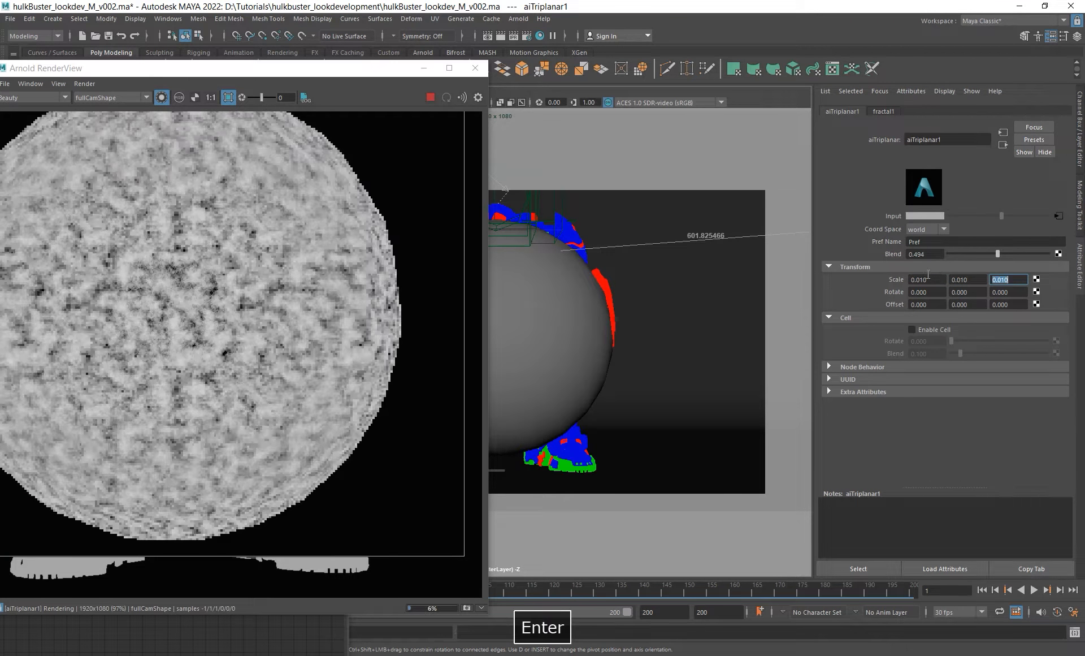
- Shrink the Arnold RenderView, place it clear of the viewport's sphere, and frame the whole rendered sphere
{"action": "left_click_drag", "start_coordinate": [60, 75], "coordinate": [327, 76]}
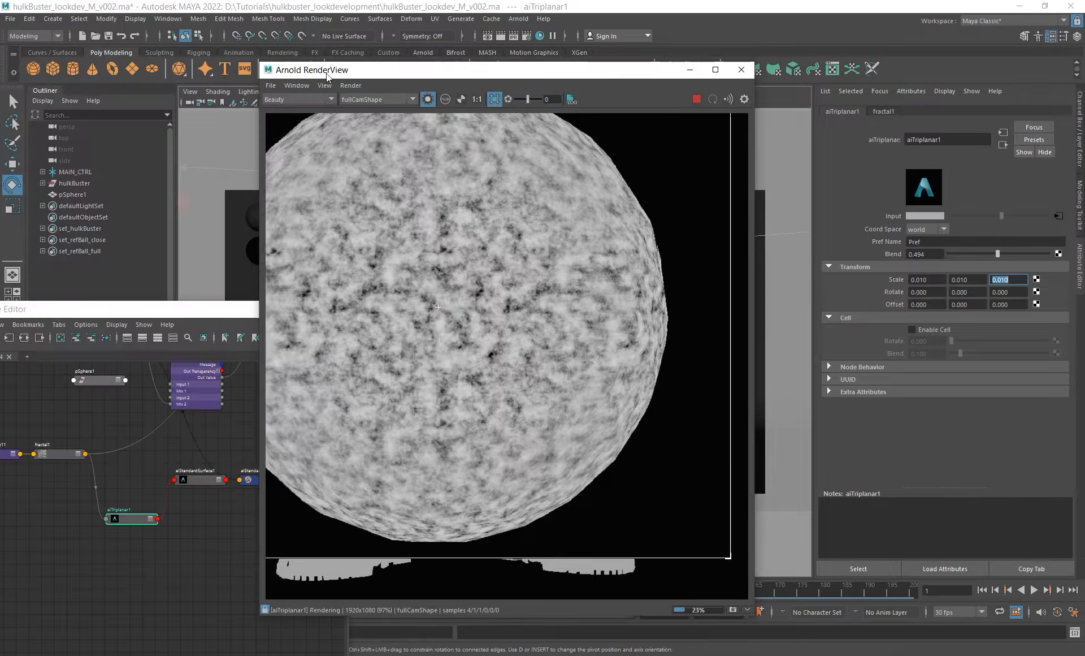
{"action": "left_click_drag", "start_coordinate": [257, 62], "coordinate": [410, 146]}
{"action": "left_click_drag", "start_coordinate": [575, 161], "coordinate": [149, 47]}
{"action": "scroll", "coordinate": [151, 243], "scroll_direction": "down", "scroll_amount": 5}
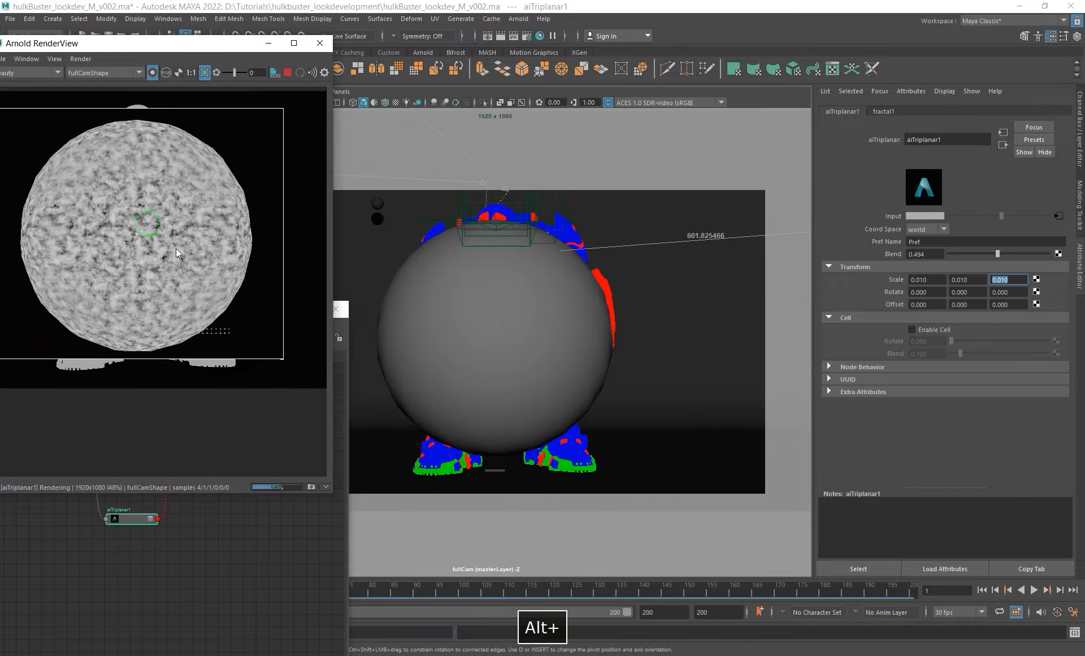
{"action": "middle_click_drag", "start_coordinate": [175, 249], "coordinate": [196, 290], "text": "alt"}
{"action": "left_click_drag", "start_coordinate": [184, 52], "coordinate": [232, 60]}
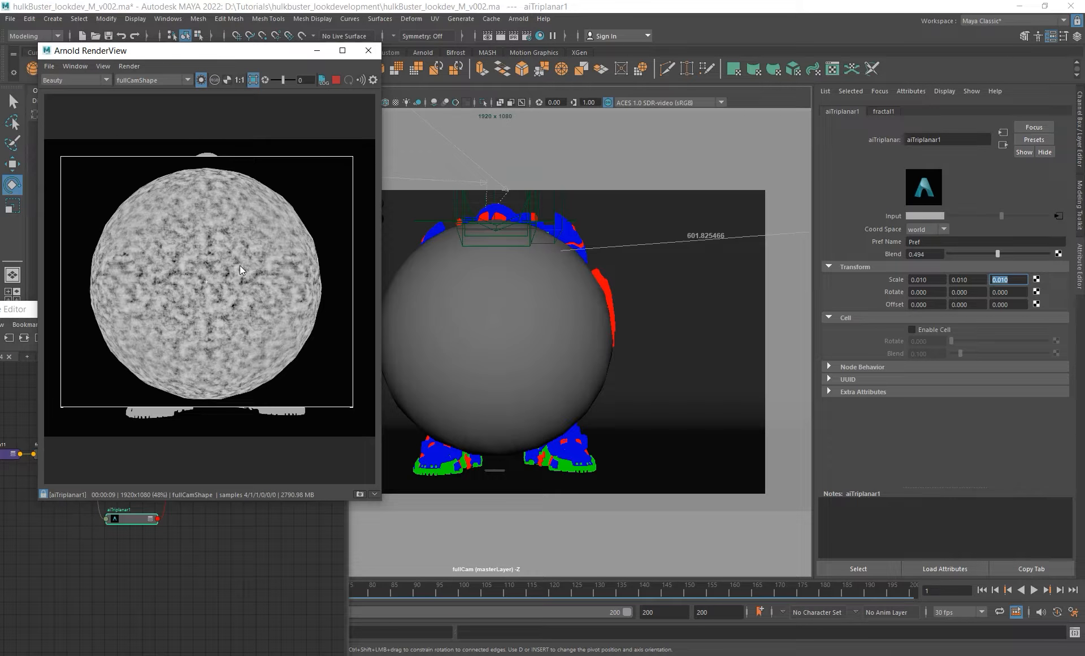
- Move the test sphere along X to about 5.5 to test how the world-space projection behaves
{"action": "left_click", "coordinate": [472, 325]}
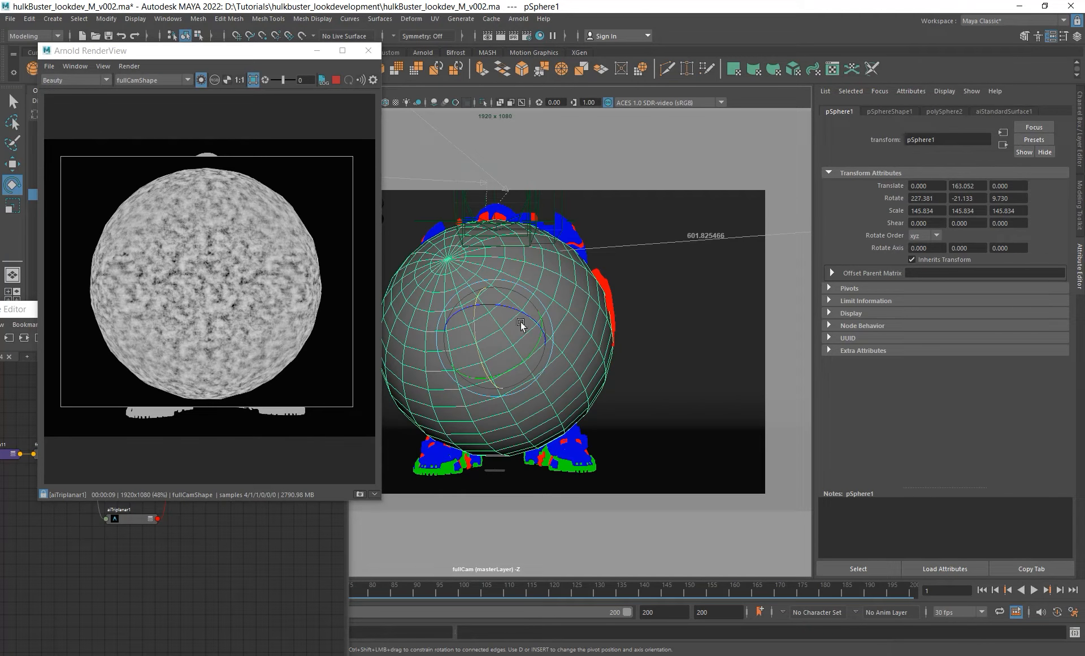
{"action": "key", "text": "w"}
{"action": "left_click_drag", "start_coordinate": [539, 331], "coordinate": [542, 305]}
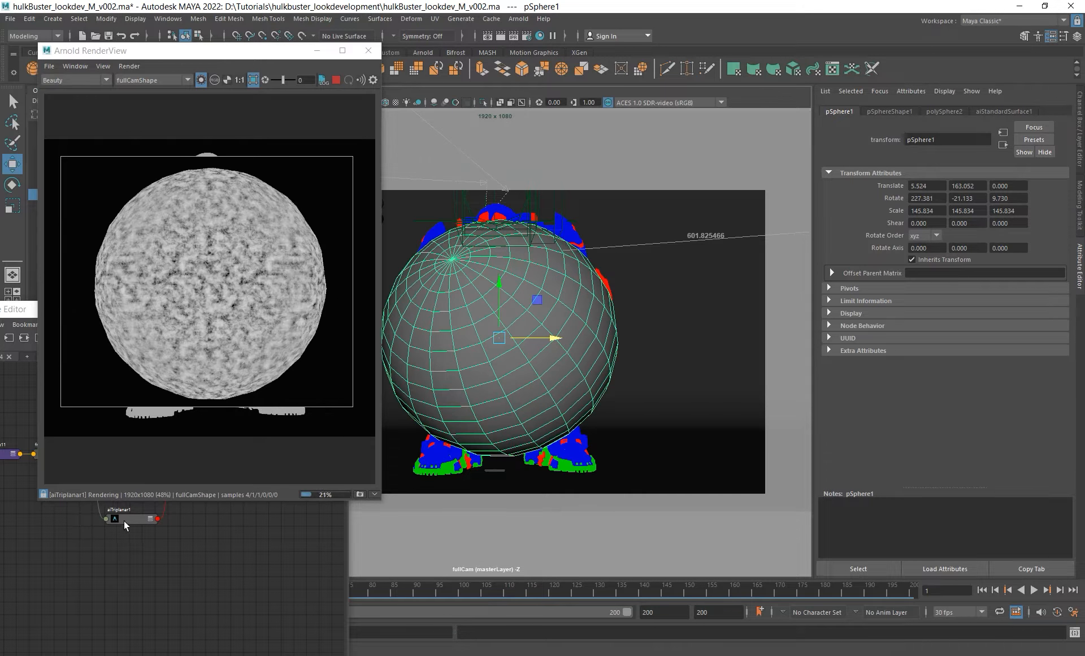
- Select the aiTriplanar node and set its Coord Space to object
{"action": "middle_click_drag", "start_coordinate": [163, 550], "coordinate": [167, 563], "text": "alt"}
{"action": "left_click", "coordinate": [139, 534]}
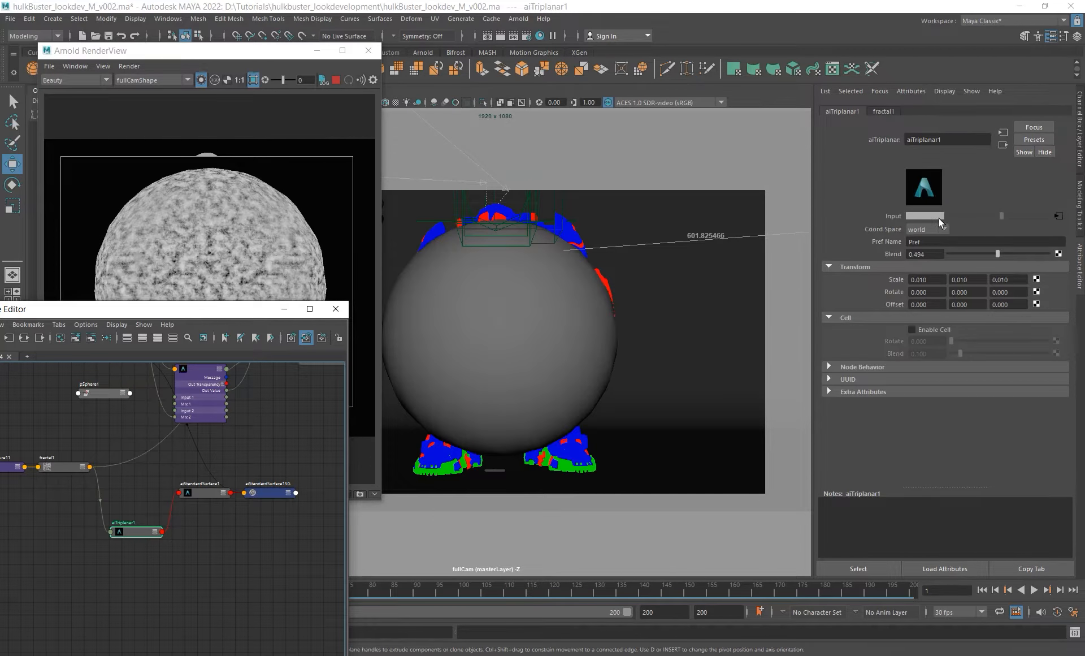
{"action": "left_click", "coordinate": [149, 264]}
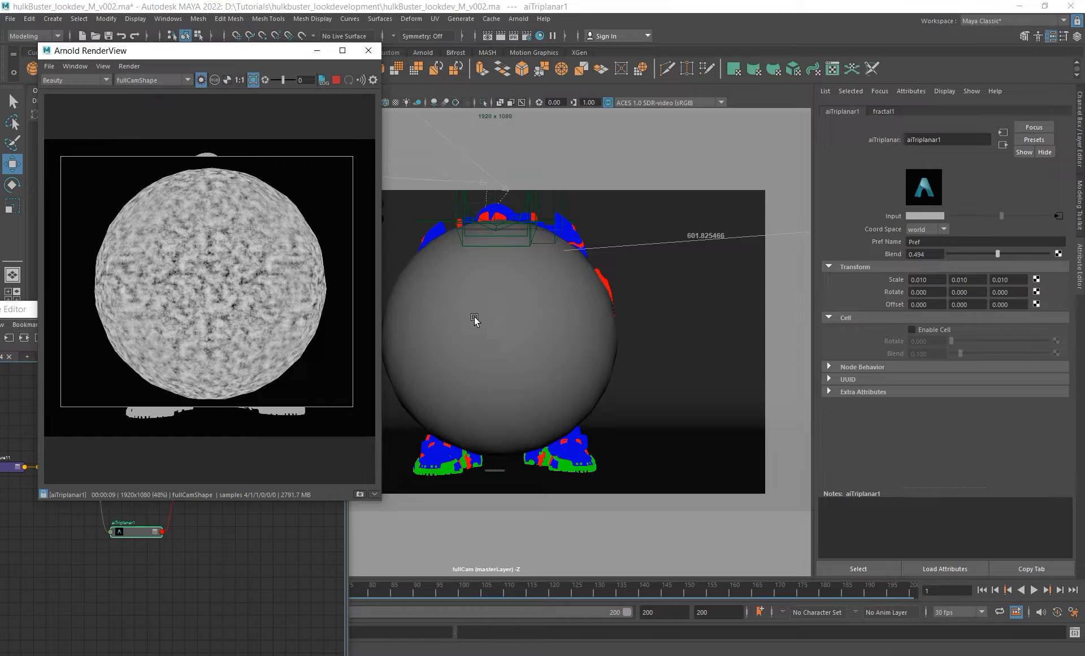
{"action": "left_click", "coordinate": [931, 231]}
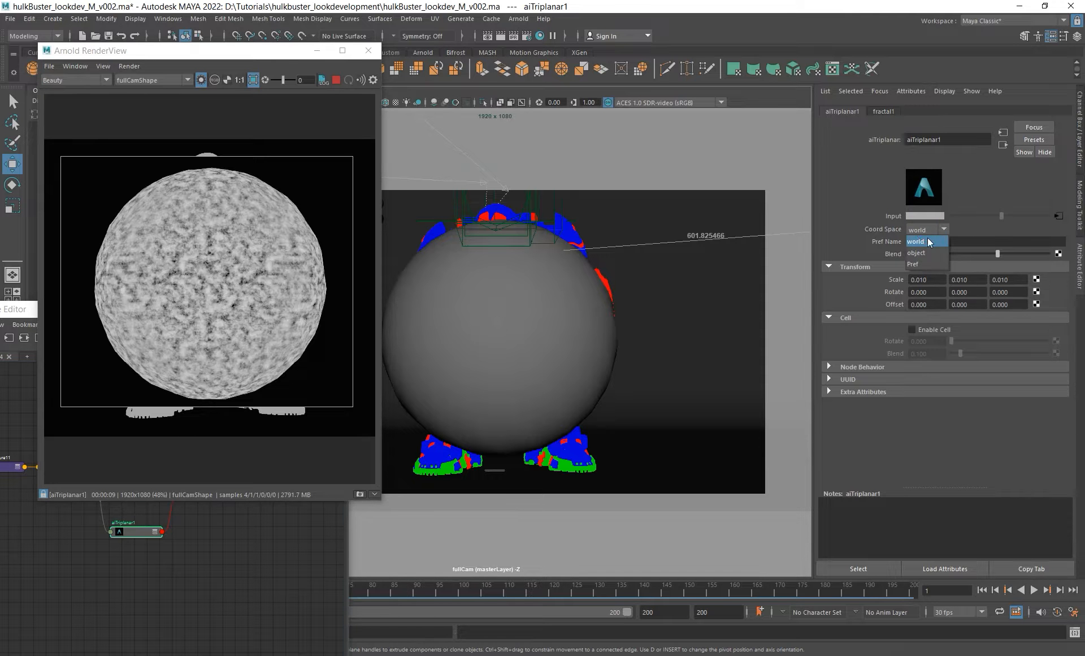
{"action": "left_click", "coordinate": [924, 254]}
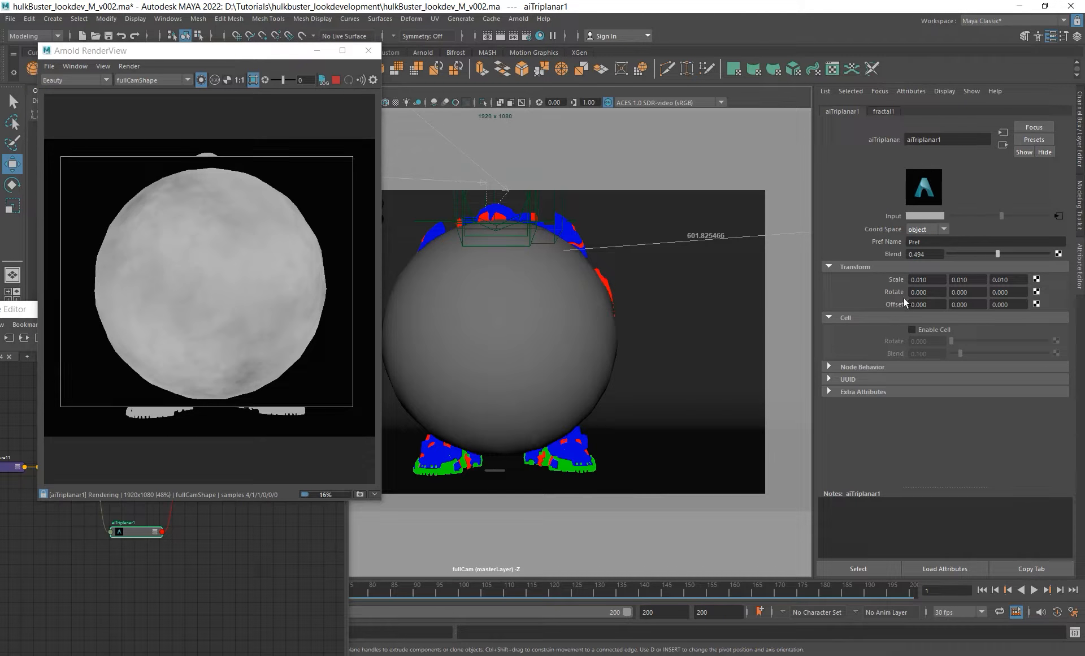
- Set the aiTriplanar Scale to 1 on all axes and move the test sphere to about X 4.8, Y 170.7 to test object space
{"action": "type", "text": "1"}
{"action": "key", "text": "Tab"}
{"action": "type", "text": "1"}
{"action": "key", "text": "Tab"}
{"action": "type", "text": "1"}
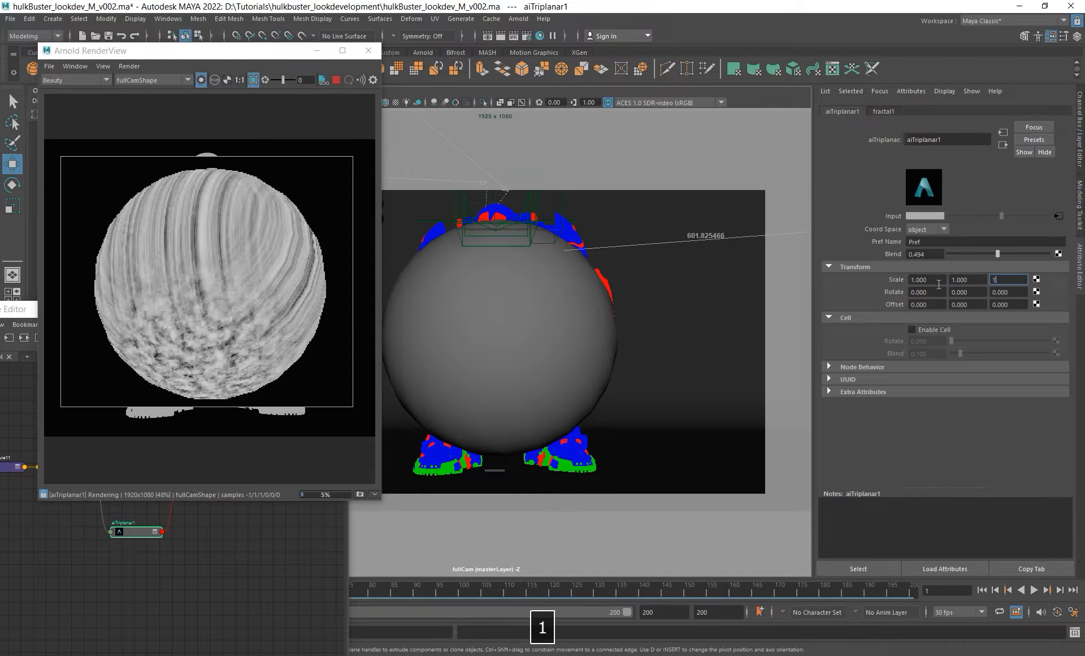
{"action": "key", "text": "Return"}
{"action": "left_click", "coordinate": [482, 297]}
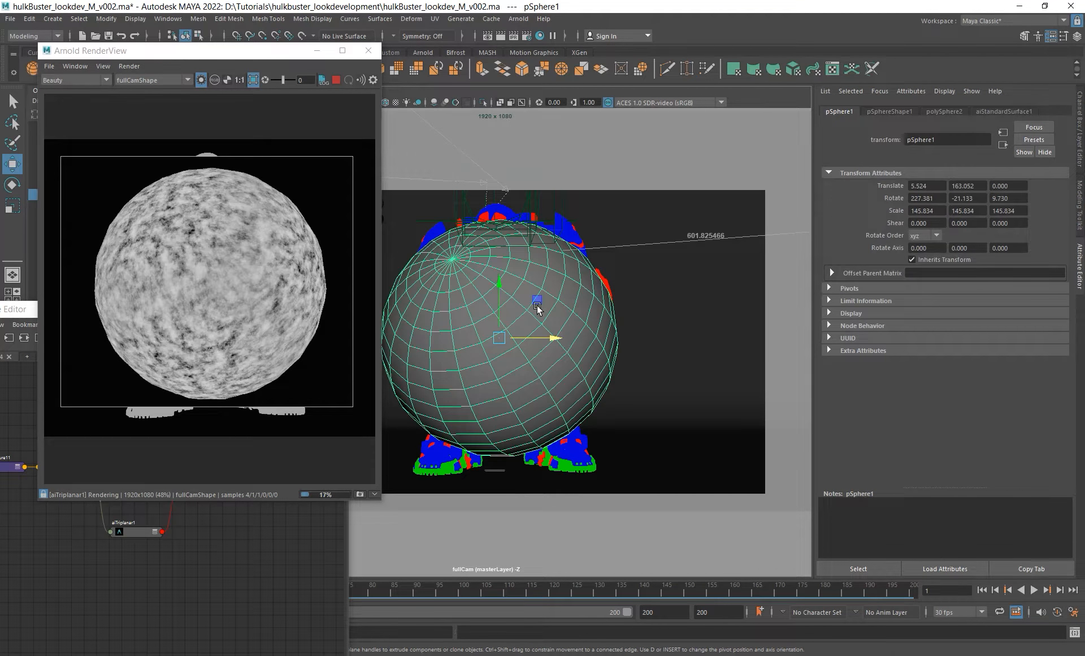
{"action": "mouse_move", "coordinate": [537, 304]}
{"action": "left_mouse_down"}
{"action": "mouse_move", "coordinate": [594, 280]}
{"action": "mouse_move", "coordinate": [528, 313]}
{"action": "mouse_move", "coordinate": [557, 340]}
{"action": "mouse_move", "coordinate": [477, 290]}
{"action": "mouse_move", "coordinate": [540, 292]}
{"action": "mouse_move", "coordinate": [546, 304]}
{"action": "mouse_move", "coordinate": [538, 292]}
{"action": "left_mouse_up"}
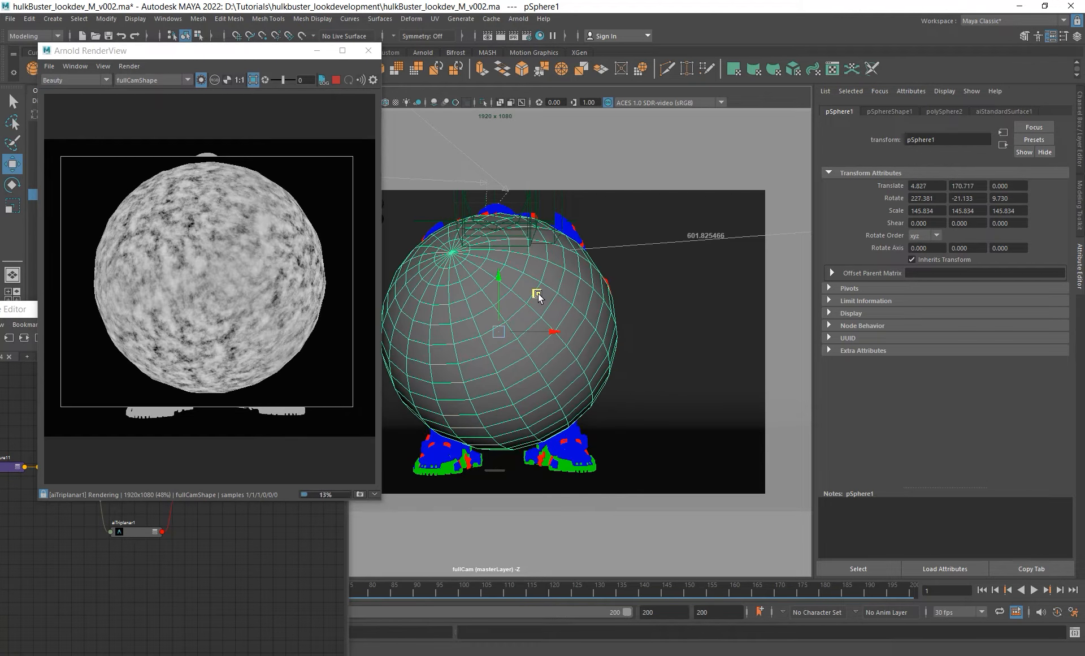
- Switch the aiTriplanar Coord Space to Pref and move the test sphere to about X 0.65, Y 168.6 to test the projection
{"action": "left_click", "coordinate": [126, 530]}
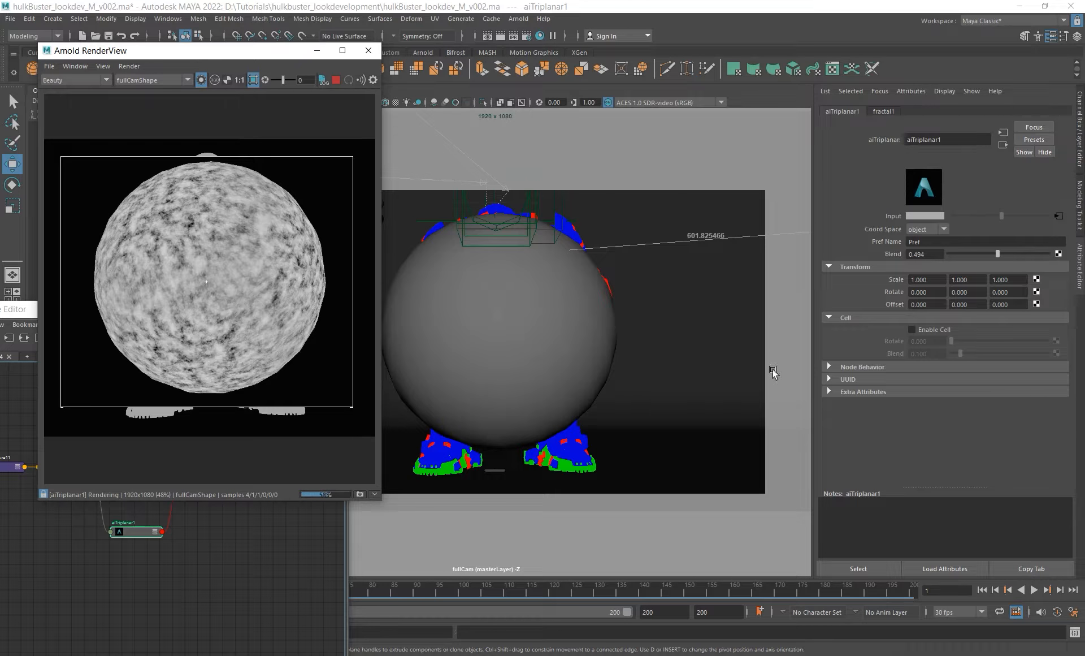
{"action": "left_click", "coordinate": [935, 227]}
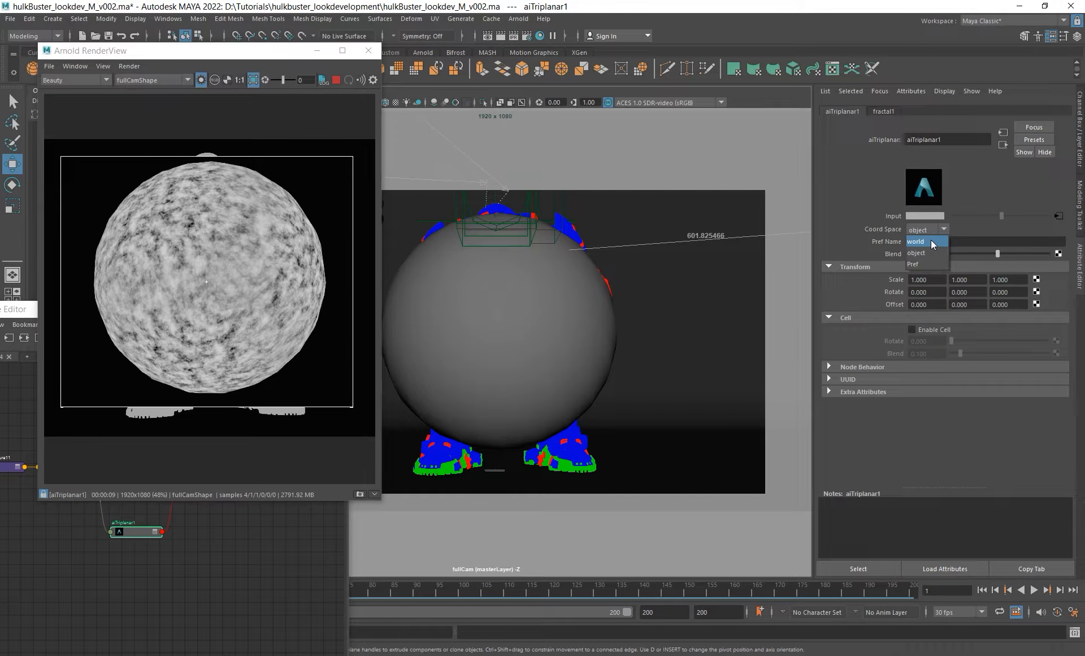
{"action": "left_click", "coordinate": [930, 240]}
{"action": "left_click", "coordinate": [514, 317]}
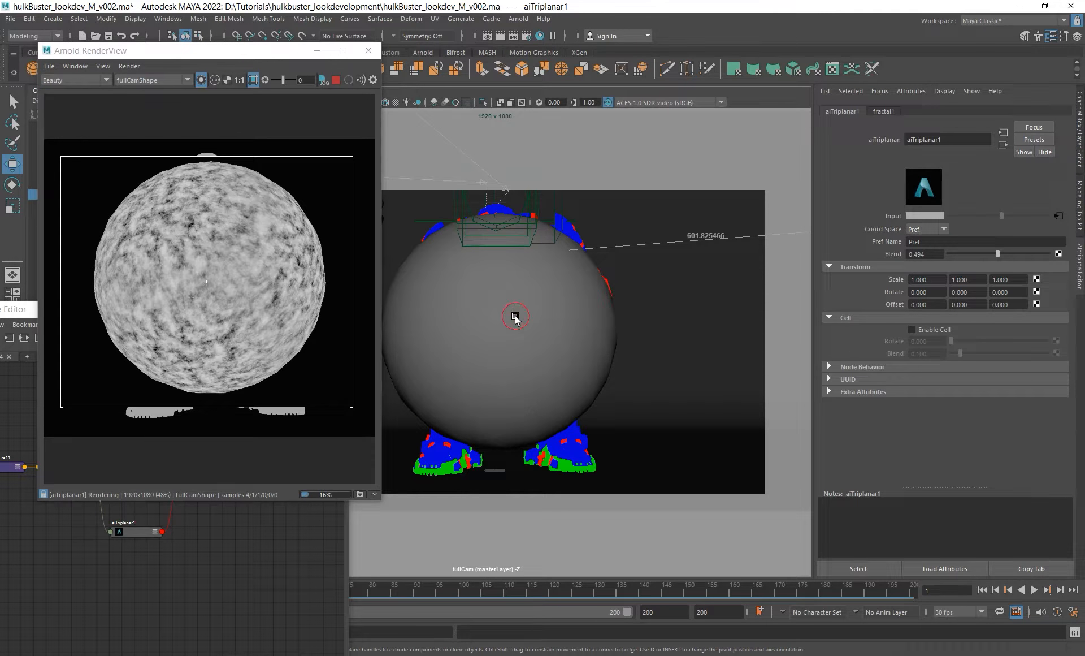
{"action": "mouse_move", "coordinate": [530, 298]}
{"action": "left_mouse_down"}
{"action": "mouse_move", "coordinate": [588, 284]}
{"action": "mouse_move", "coordinate": [510, 303]}
{"action": "mouse_move", "coordinate": [524, 285]}
{"action": "mouse_move", "coordinate": [550, 315]}
{"action": "mouse_move", "coordinate": [511, 295]}
{"action": "mouse_move", "coordinate": [525, 273]}
{"action": "mouse_move", "coordinate": [558, 296]}
{"action": "mouse_move", "coordinate": [512, 288]}
{"action": "mouse_move", "coordinate": [531, 291]}
{"action": "left_mouse_up"}
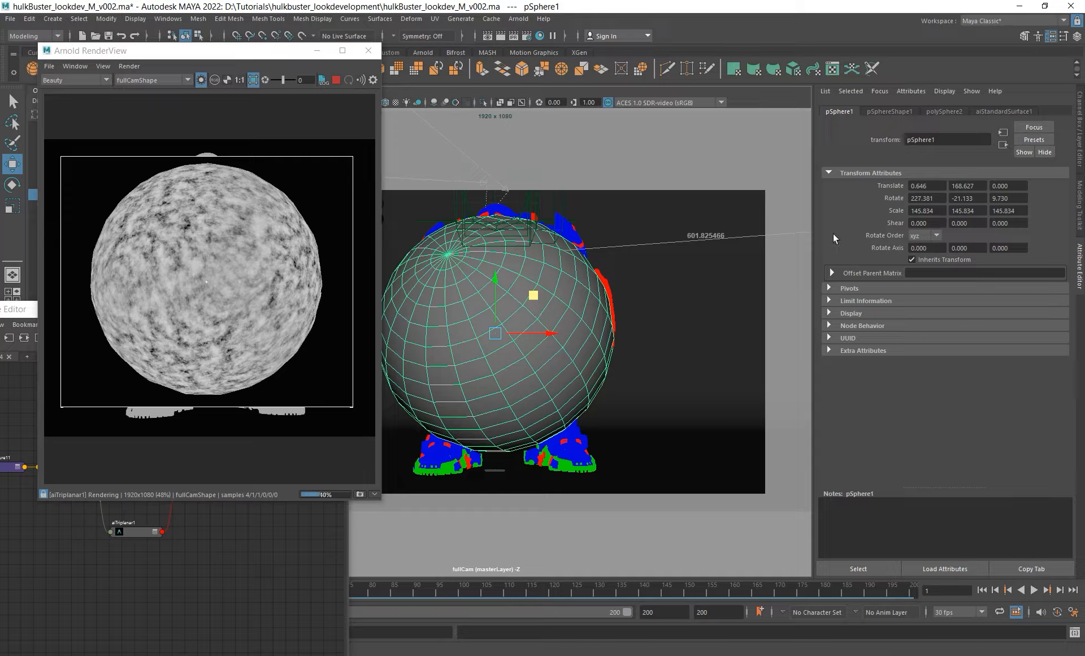
- Return the aiTriplanar Coord Space to object and bring the Arnold RenderView back in front of the Node Editor
{"action": "left_click", "coordinate": [889, 112]}
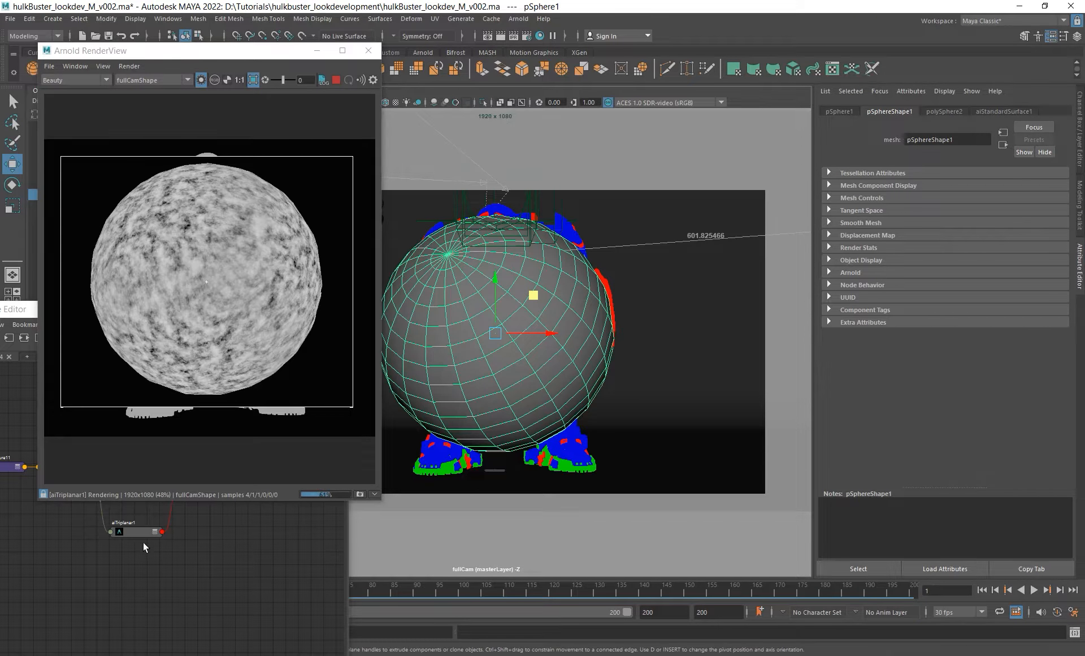
{"action": "left_click", "coordinate": [128, 534]}
{"action": "left_click", "coordinate": [927, 229]}
{"action": "left_click", "coordinate": [926, 242]}
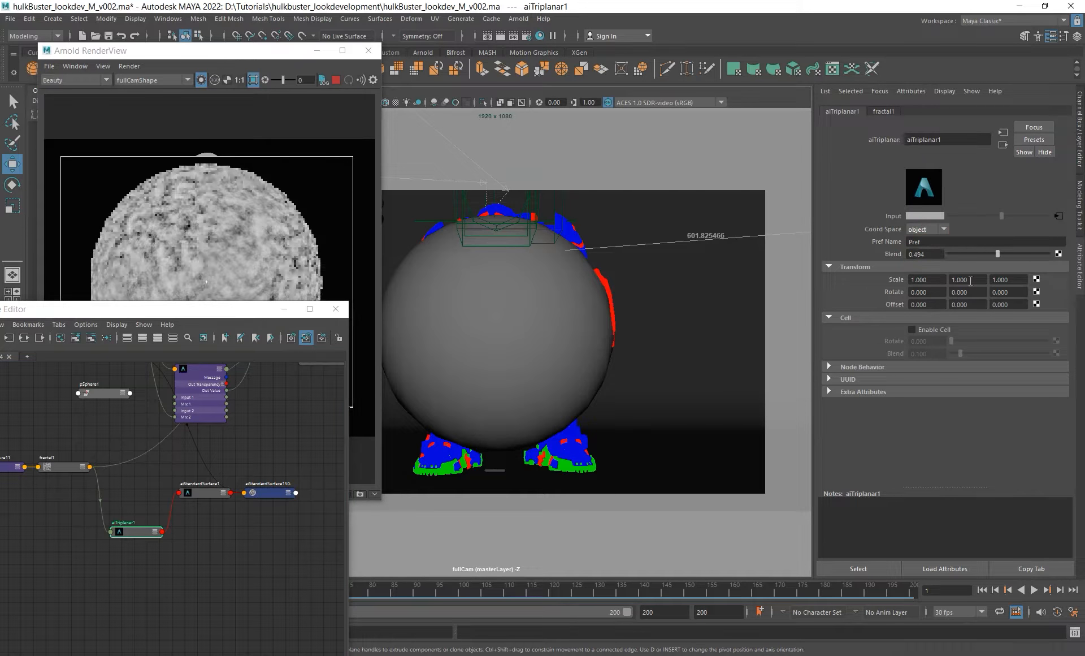
{"action": "left_click", "coordinate": [247, 51]}
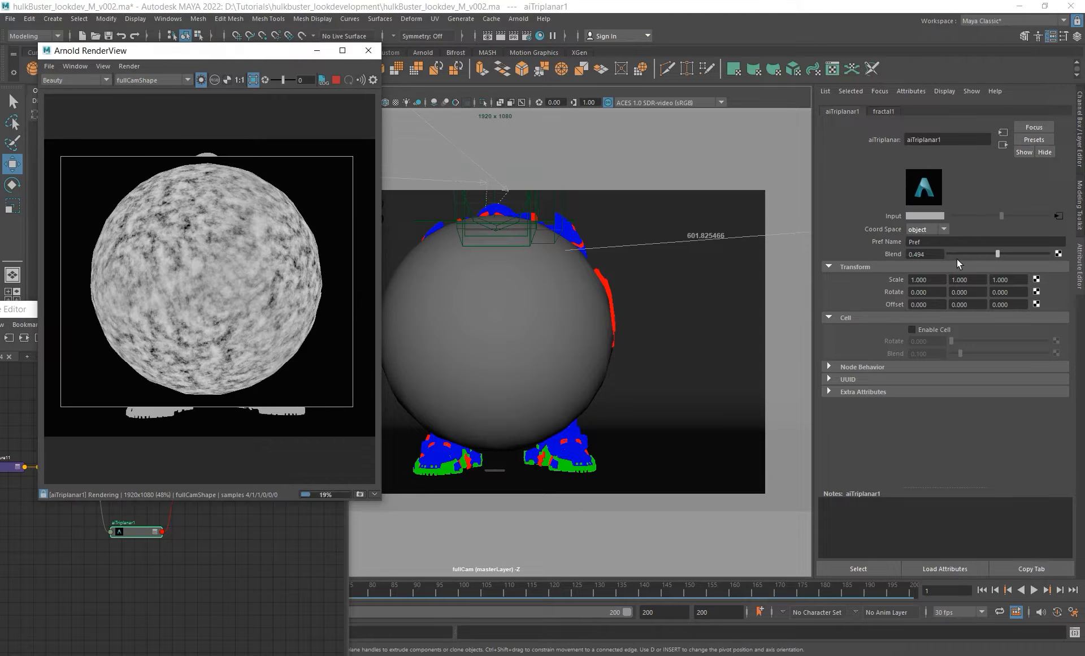
- Lower the aiTriplanar Blend to about 0.034 and inspect the projection seams close up in the Arnold RenderView
{"action": "left_click_drag", "start_coordinate": [986, 253], "coordinate": [952, 260]}
{"action": "scroll", "coordinate": [203, 275], "scroll_direction": "up", "scroll_amount": 5}
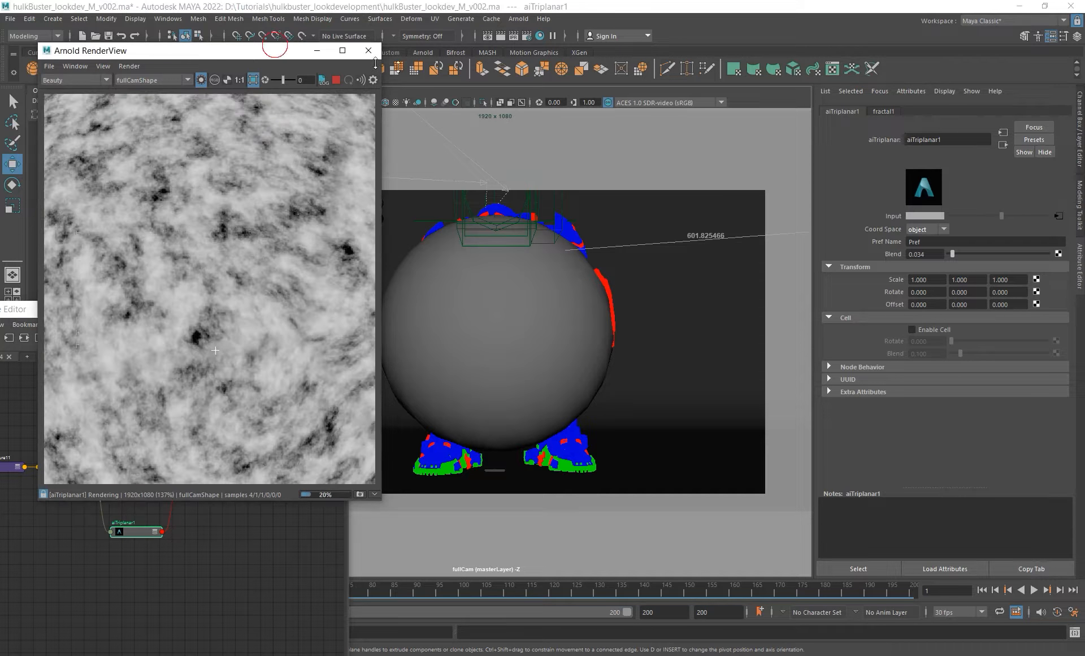
{"action": "left_click_drag", "start_coordinate": [277, 51], "coordinate": [277, 83]}
{"action": "left_click_drag", "start_coordinate": [326, 341], "coordinate": [51, 265], "text": "alt"}
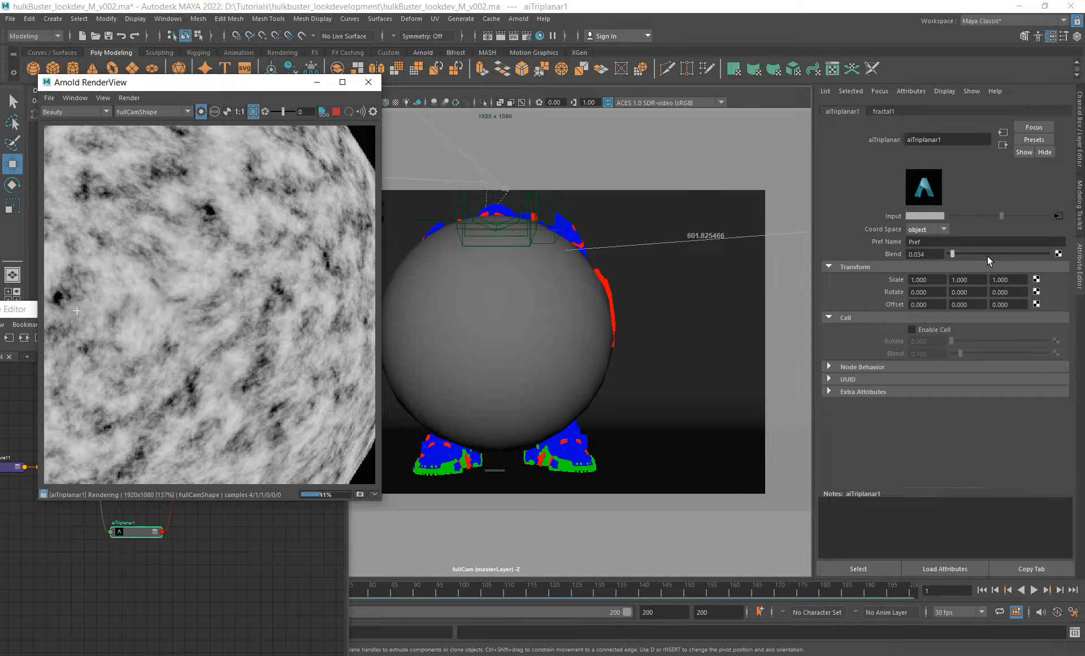
- Try an aiTriplanar Blend of about 0.34 and settle on about 0.22 while comparing the whole rendered sphere
{"action": "left_click_drag", "start_coordinate": [953, 255], "coordinate": [982, 253]}
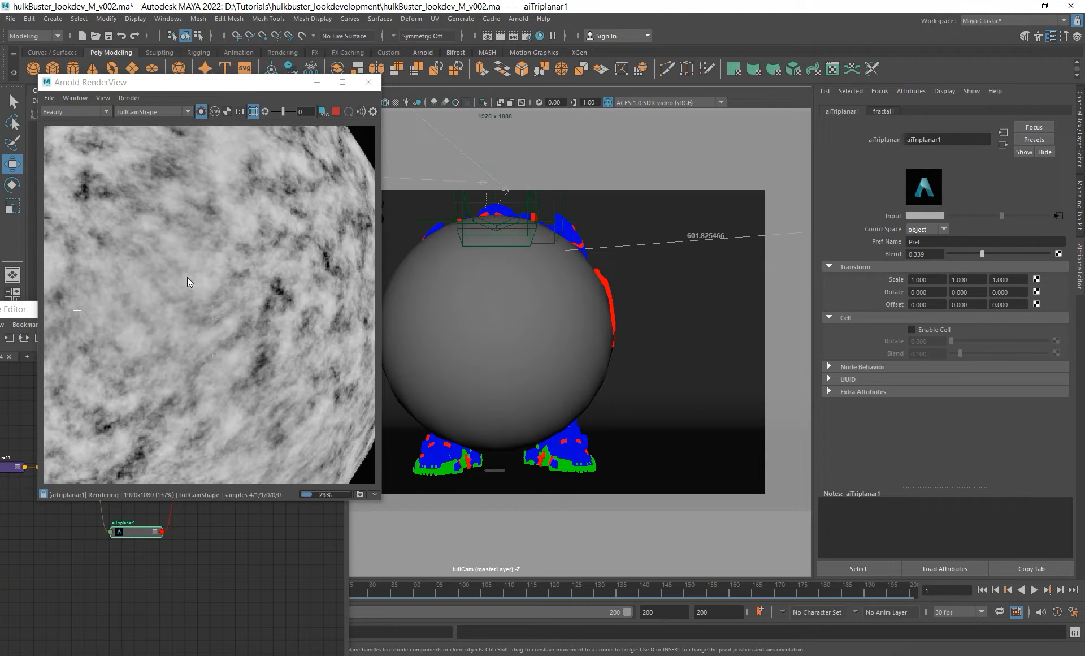
{"action": "scroll", "coordinate": [199, 269], "scroll_direction": "down", "scroll_amount": 2}
{"action": "middle_click_drag", "start_coordinate": [172, 254], "coordinate": [218, 264], "text": "alt"}
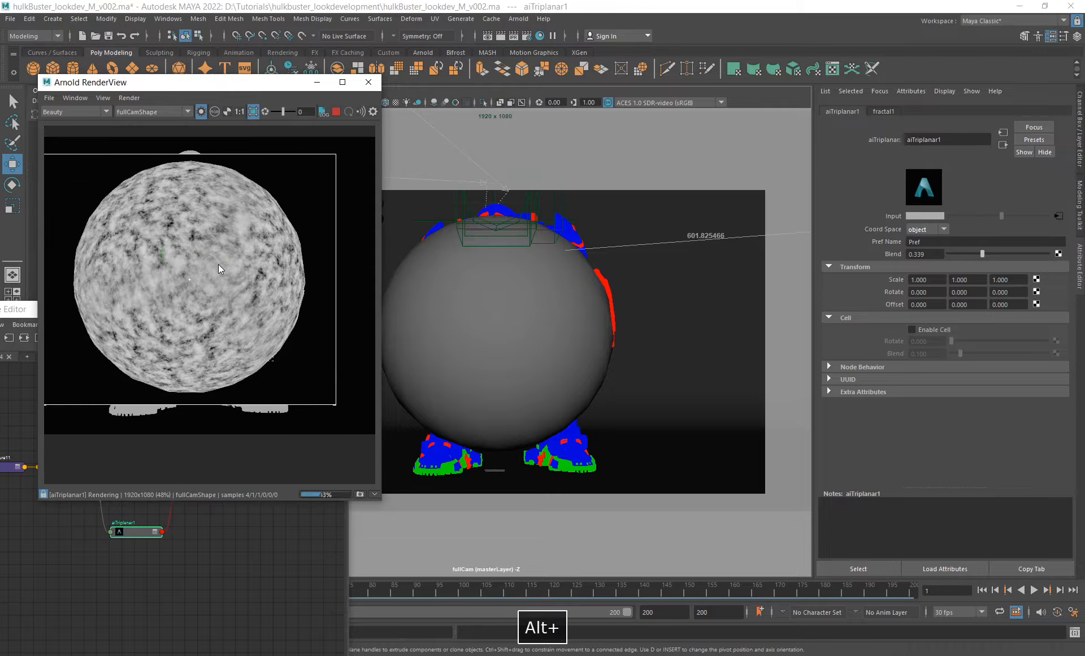
{"action": "left_click_drag", "start_coordinate": [981, 253], "coordinate": [970, 253]}
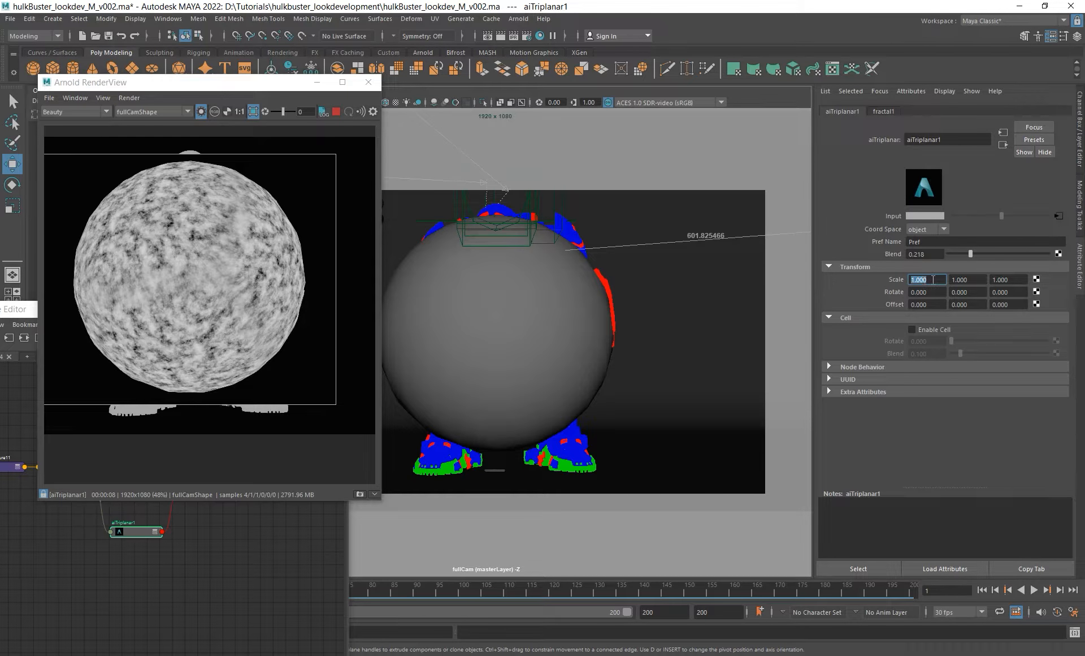
- Set the aiTriplanar Scale to 0.1 on all three axes to test an enlarged fractal pattern
{"action": "type", "text": ".1"}
{"action": "key", "text": "Tab"}
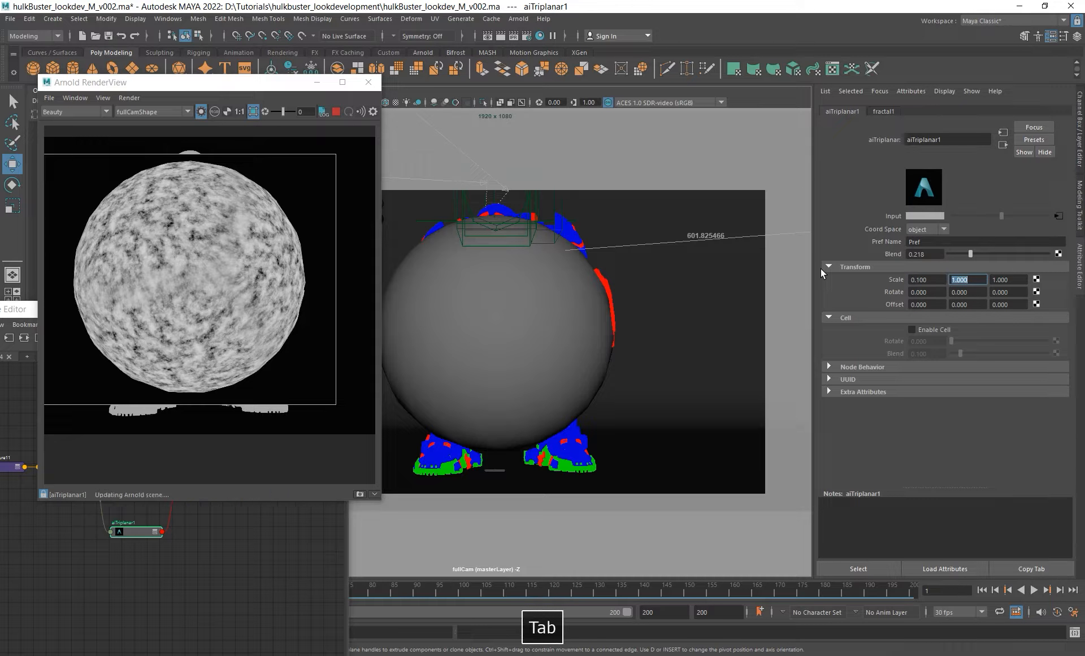
{"action": "type", "text": ".1"}
{"action": "key", "text": "Tab"}
{"action": "type", "text": ".1"}
{"action": "key", "text": "Tab"}
- Raise the aiTriplanar Scale to 10 on all three axes to test a very fine fractal pattern
{"action": "type", "text": "10"}
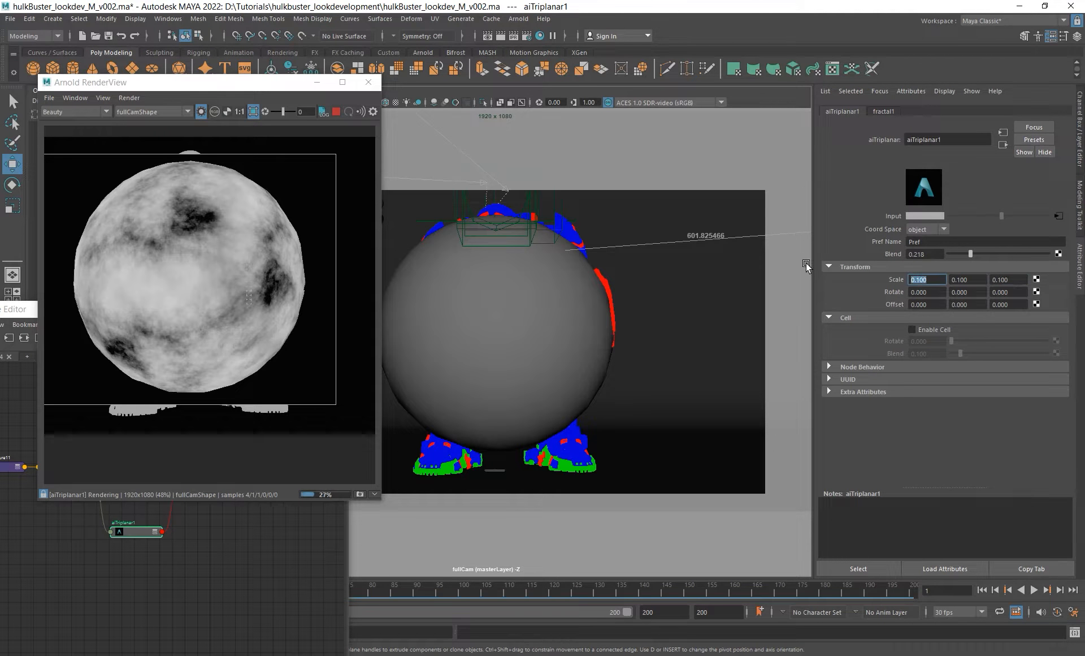
{"action": "key", "text": "Tab"}
{"action": "type", "text": "10"}
{"action": "key", "text": "Tab"}
{"action": "type", "text": "10"}
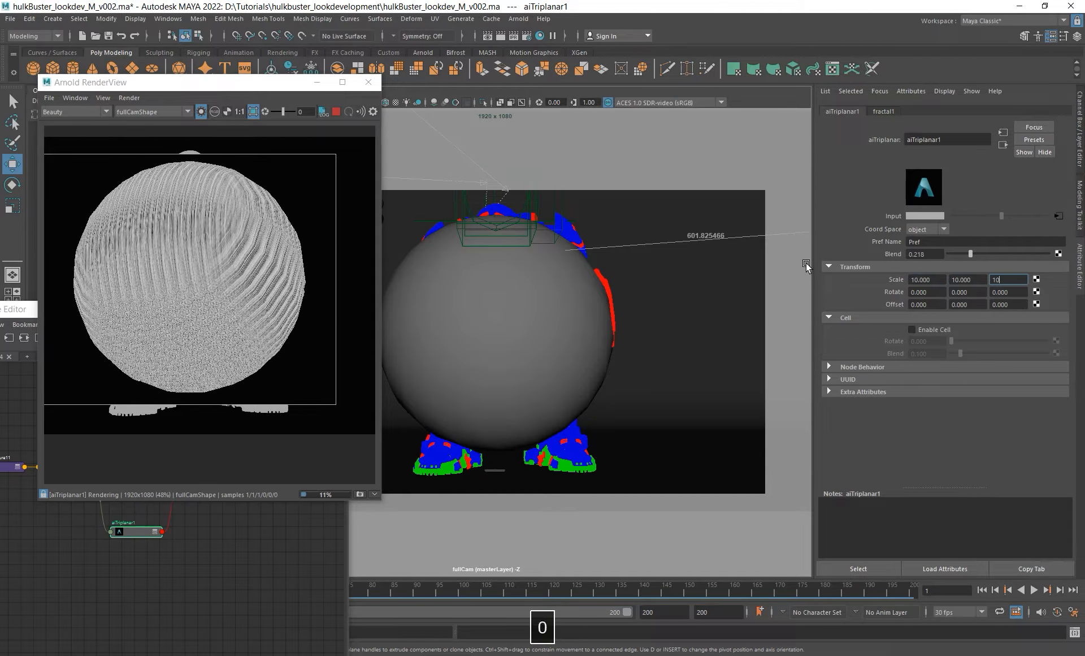
{"action": "key", "text": "Return"}
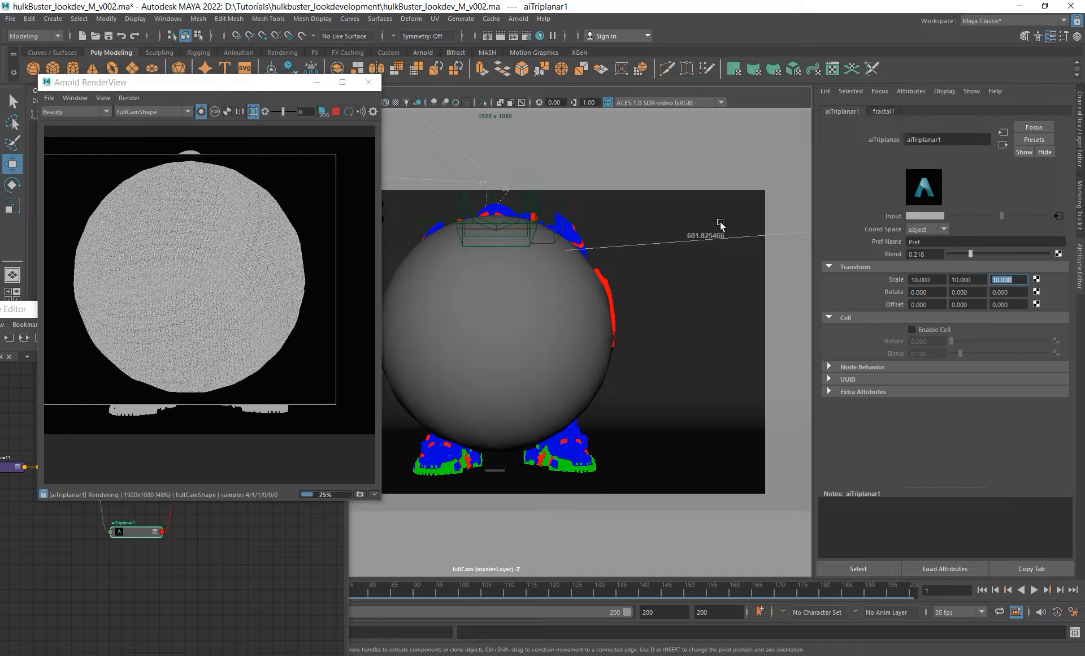
- Restore the aiTriplanar Scale to 1 on all three axes
{"action": "type", "text": "1"}
{"action": "key", "text": "Tab"}
{"action": "type", "text": "1"}
{"action": "key", "text": "Tab"}
{"action": "type", "text": "1"}
{"action": "key", "text": "Return"}
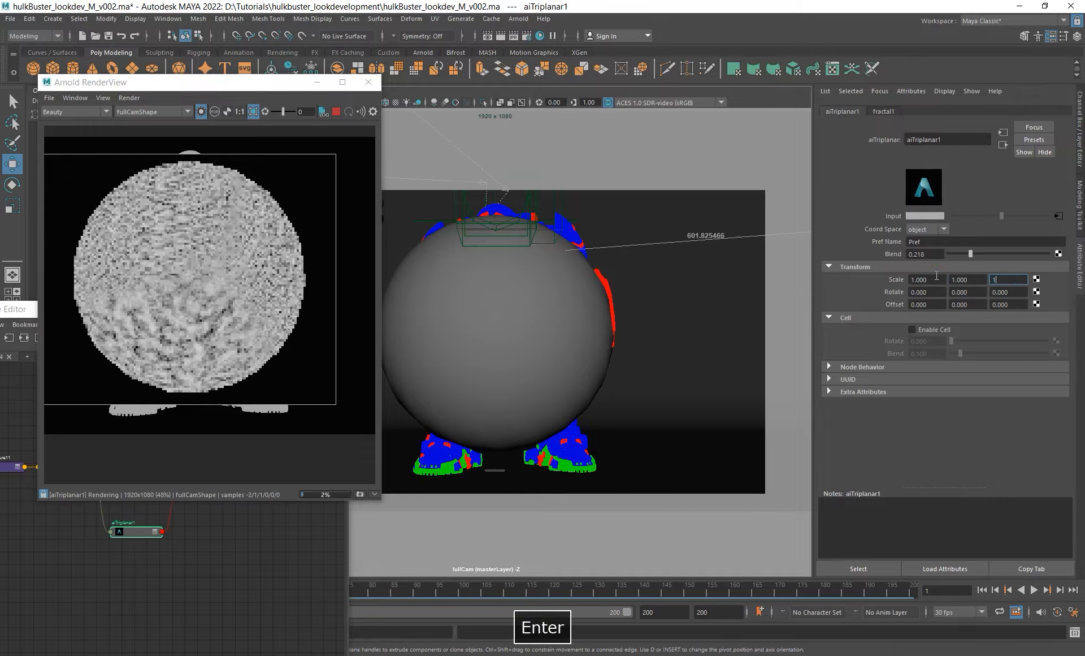
- Test the aiTriplanar Rotate with about 0.49 on X and a change on Y, and reset both axes to 0
{"action": "left_click_drag", "start_coordinate": [941, 296], "coordinate": [831, 294], "text": "ctrl"}
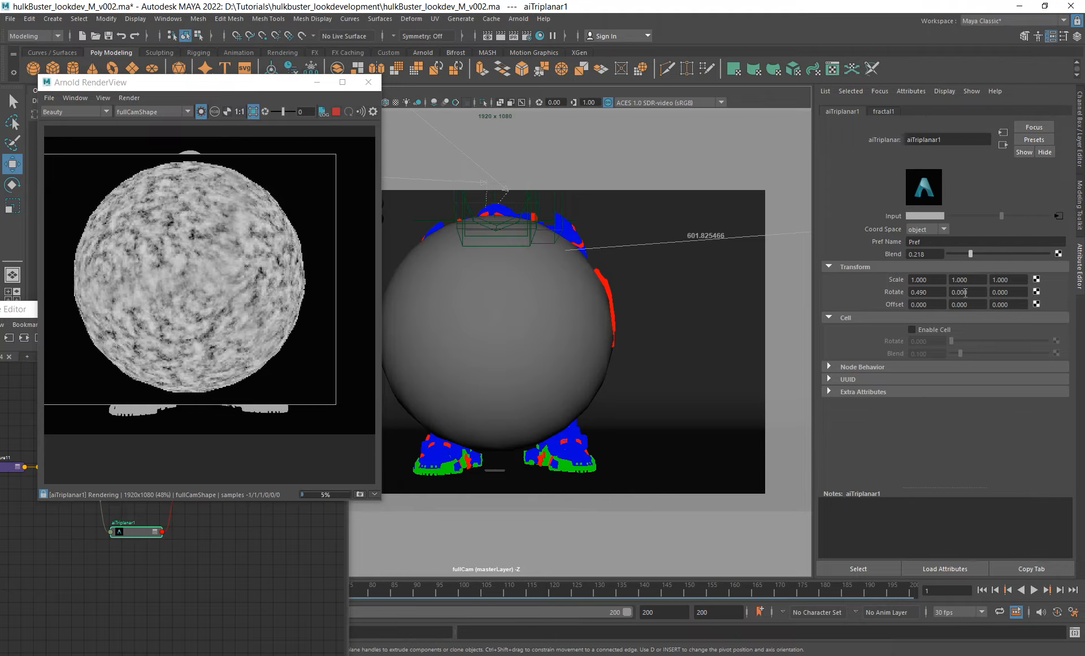
{"action": "left_click_drag", "start_coordinate": [959, 291], "coordinate": [813, 273], "text": "ctrl"}
{"action": "type", "text": "0"}
{"action": "key", "text": "Tab"}
{"action": "type", "text": "0"}
{"action": "key", "text": "Return"}
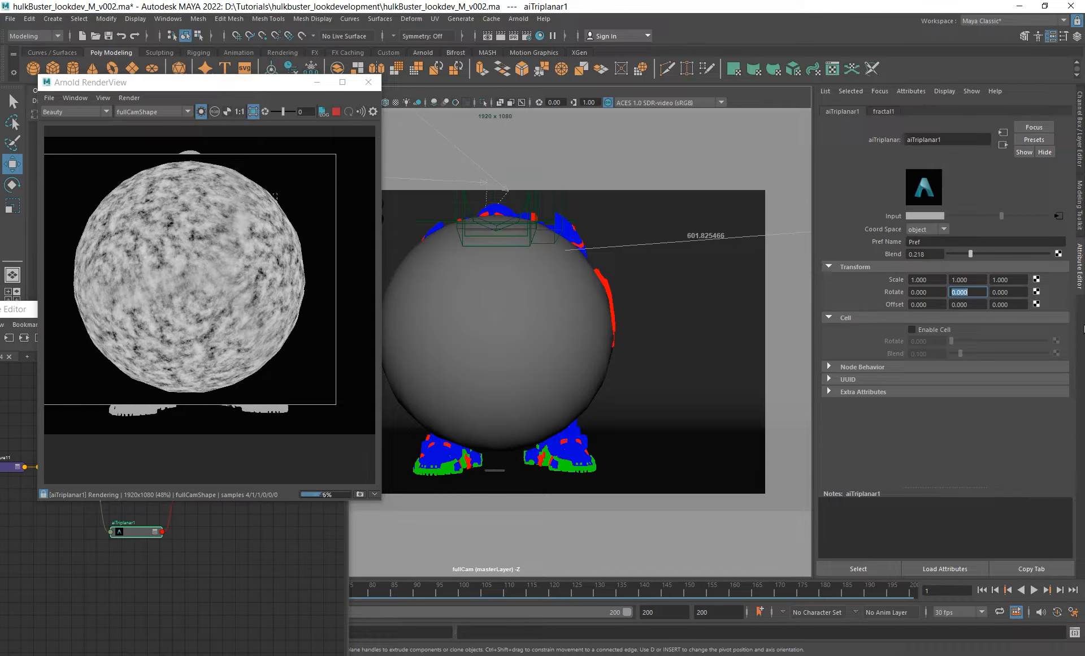
- Try shifting the aiTriplanar projection with the X Offset and reset it to 0
{"action": "left_click_drag", "start_coordinate": [939, 304], "coordinate": [949, 304], "text": "ctrl"}
{"action": "left_click", "coordinate": [935, 301]}
{"action": "type", "text": "0"}
{"action": "key", "text": "Return"}
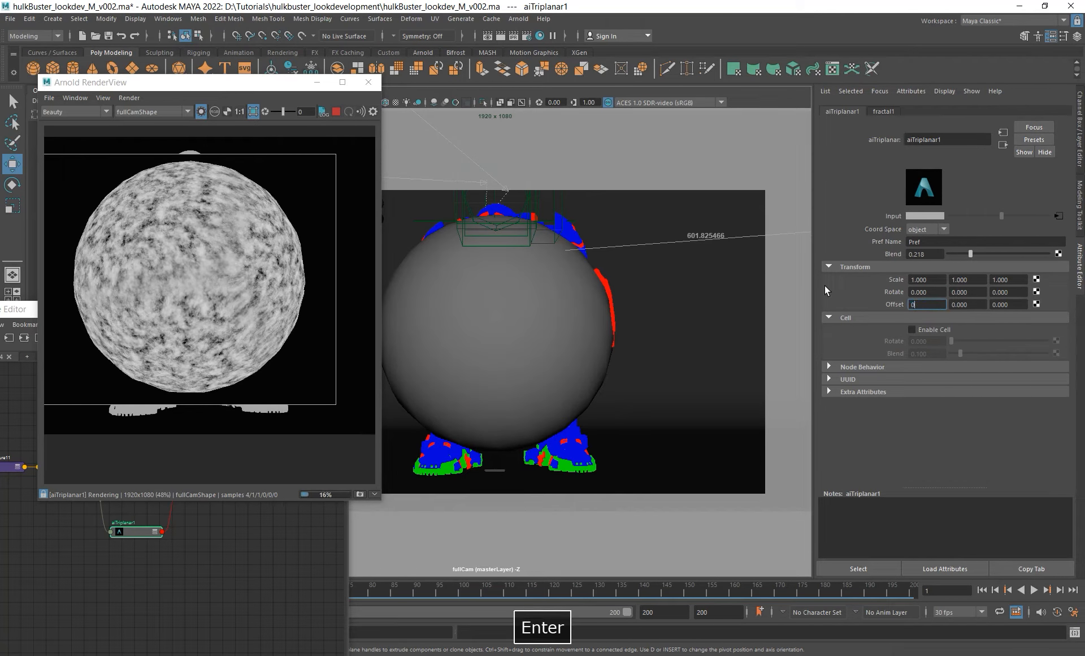
- Enable Cell on the aiTriplanar node with a Cell Rotate of about 0.19 and a Cell Blend of 0
{"action": "left_click", "coordinate": [928, 330]}
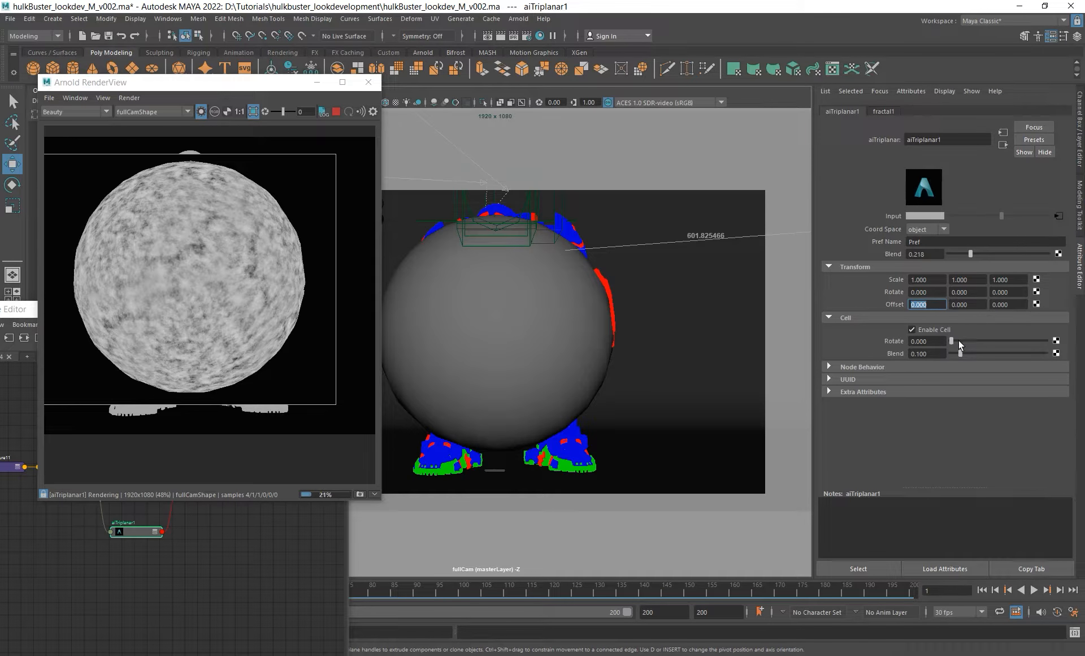
{"action": "left_click_drag", "start_coordinate": [952, 339], "coordinate": [991, 340]}
{"action": "mouse_move", "coordinate": [986, 341]}
{"action": "left_mouse_down"}
{"action": "mouse_move", "coordinate": [968, 340]}
{"action": "mouse_move", "coordinate": [1012, 338]}
{"action": "mouse_move", "coordinate": [992, 352]}
{"action": "mouse_move", "coordinate": [1025, 351]}
{"action": "mouse_move", "coordinate": [949, 351]}
{"action": "mouse_move", "coordinate": [927, 341]}
{"action": "mouse_move", "coordinate": [967, 339]}
{"action": "left_mouse_up"}
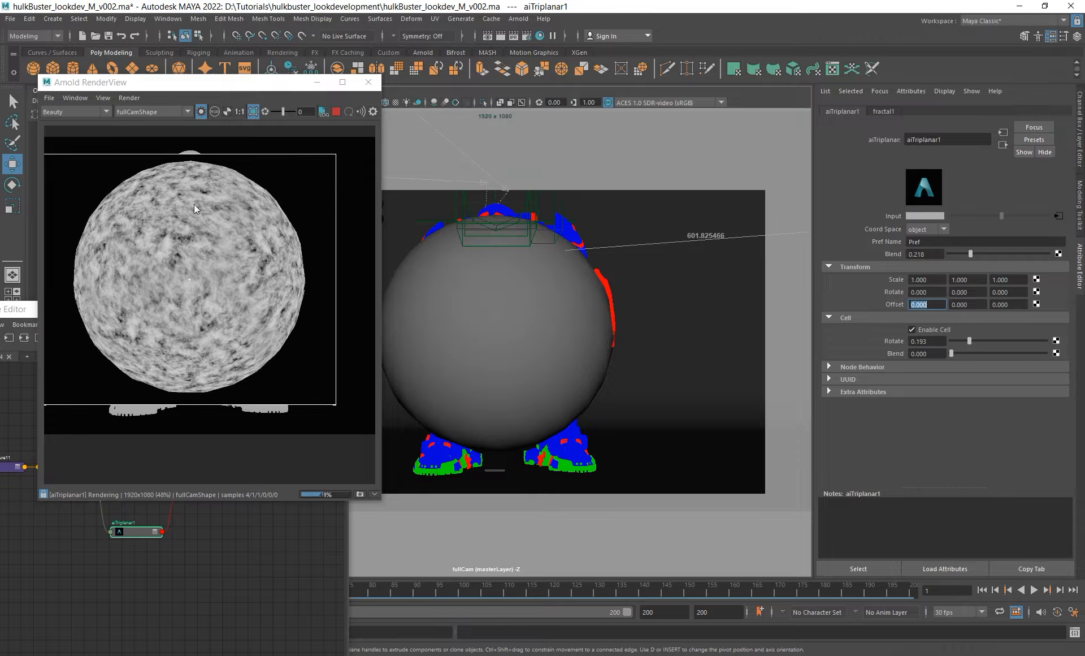
- Set the aiTriplanar Scale to 10 on all three axes with cells enabled
{"action": "left_click", "coordinate": [944, 279]}
{"action": "type", "text": "10"}
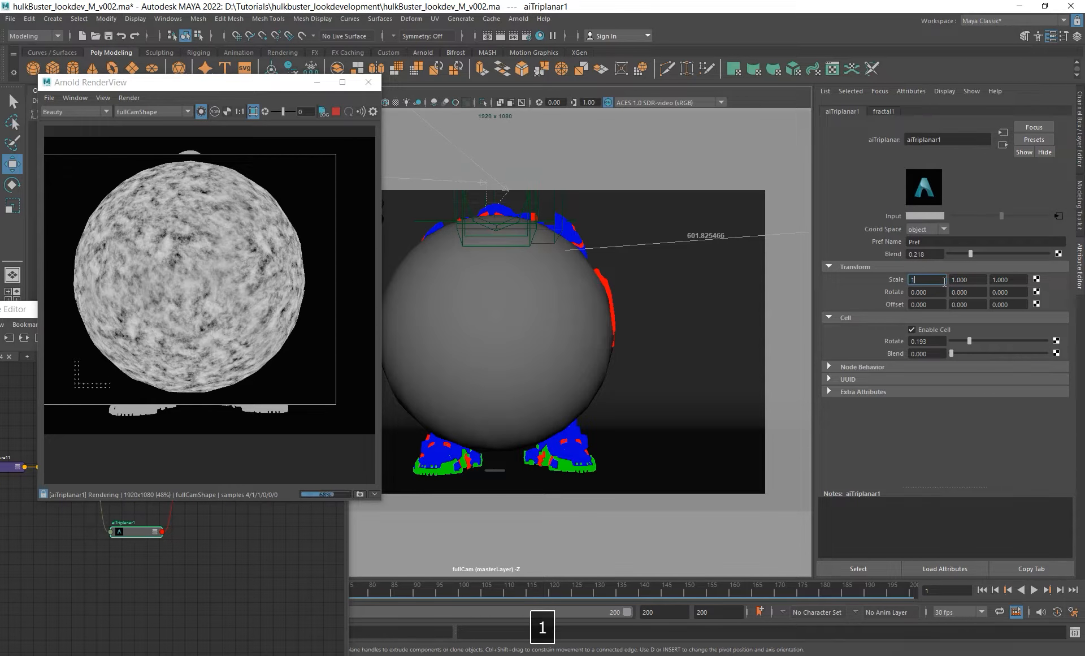
{"action": "key", "text": "Tab"}
{"action": "type", "text": "10"}
{"action": "key", "text": "Tab"}
{"action": "type", "text": "10"}
{"action": "key", "text": "Return"}
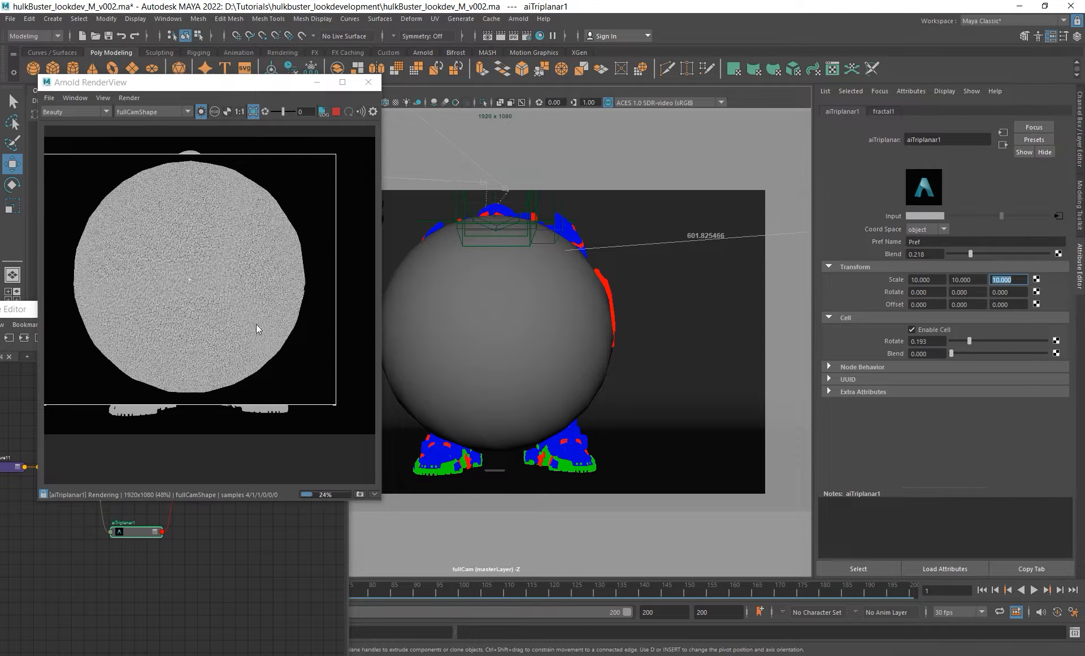
- Try a Cell Rotate of about 0.53 and a Cell Blend of about 0.32, inspecting the rendered sphere's fine pattern
{"action": "scroll", "coordinate": [176, 318], "scroll_direction": "up", "scroll_amount": 3}
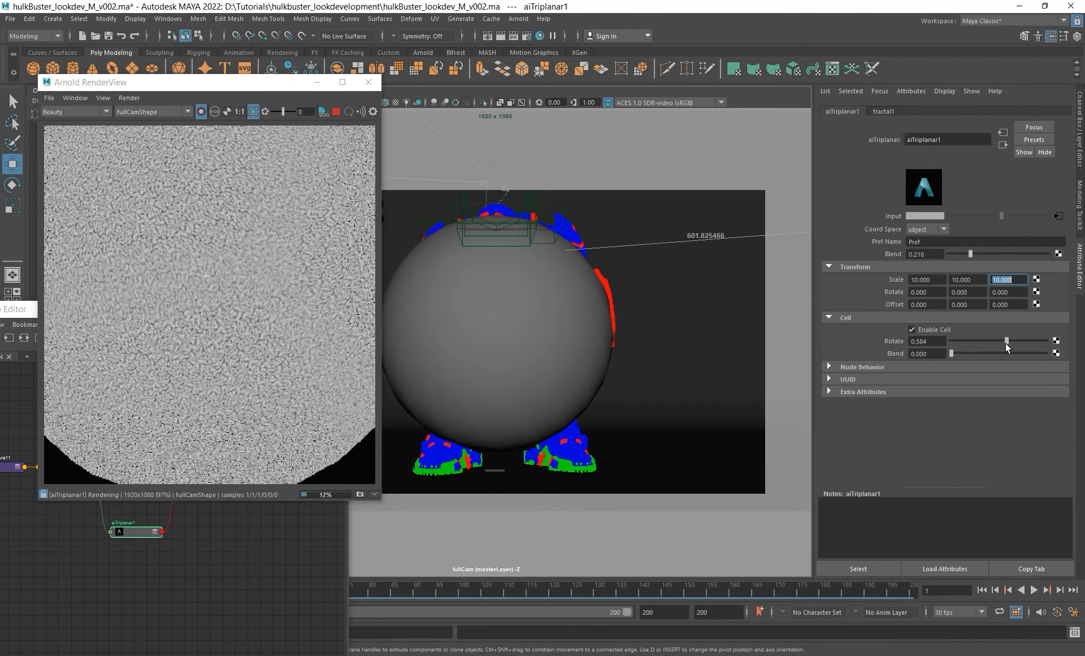
{"action": "left_click", "coordinate": [1004, 341]}
{"action": "left_click", "coordinate": [987, 353]}
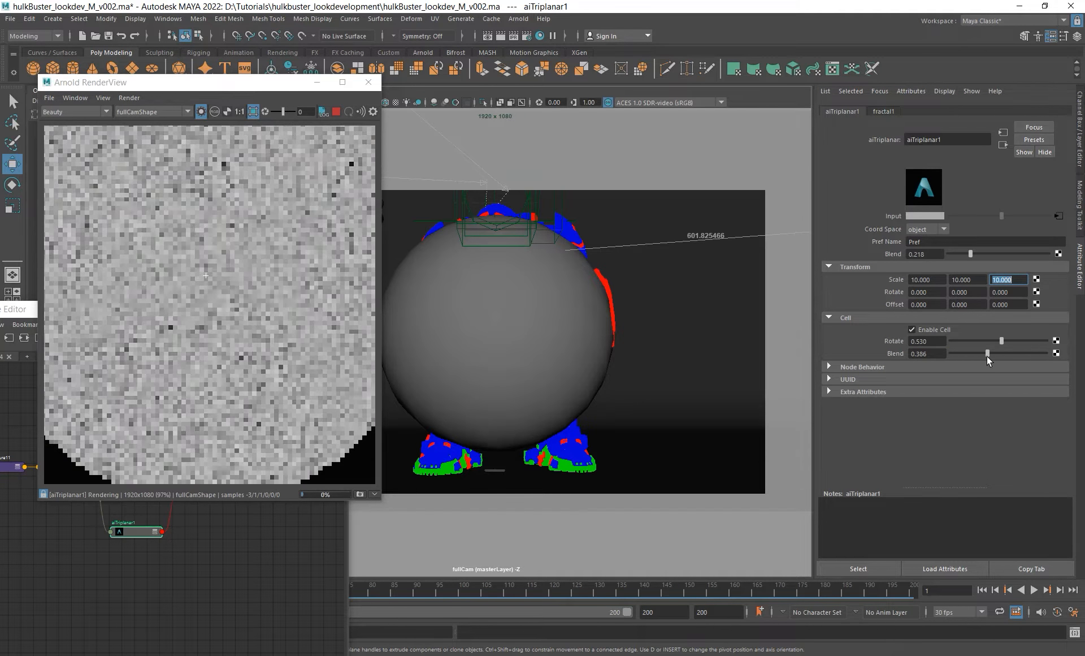
{"action": "left_click", "coordinate": [981, 355]}
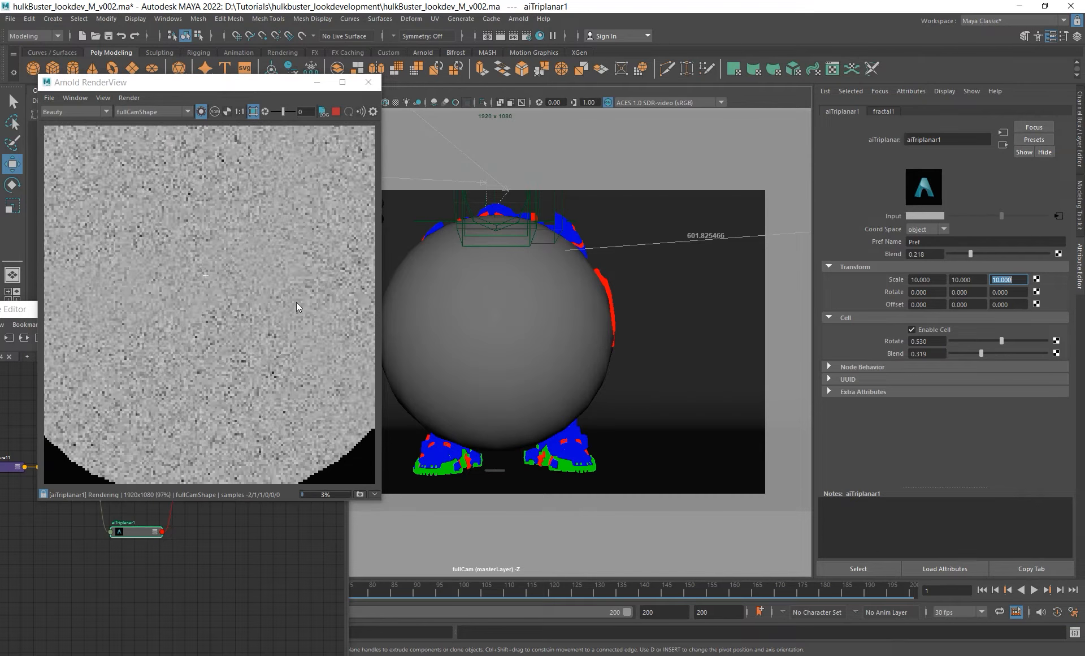
{"action": "scroll", "coordinate": [288, 301], "scroll_direction": "down", "scroll_amount": 2}
{"action": "middle_click_drag", "start_coordinate": [267, 258], "coordinate": [239, 275], "text": "alt"}
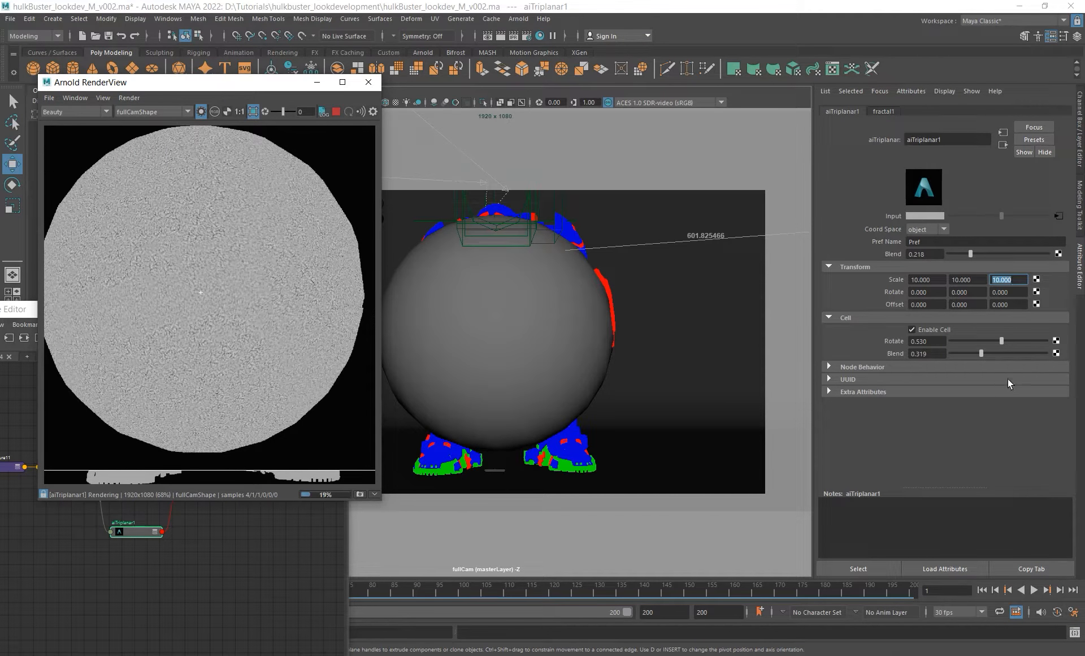
- Reset both the Cell Rotate and the Cell Blend of the aiTriplanar node to 0
{"action": "left_click_drag", "start_coordinate": [972, 341], "coordinate": [909, 352]}
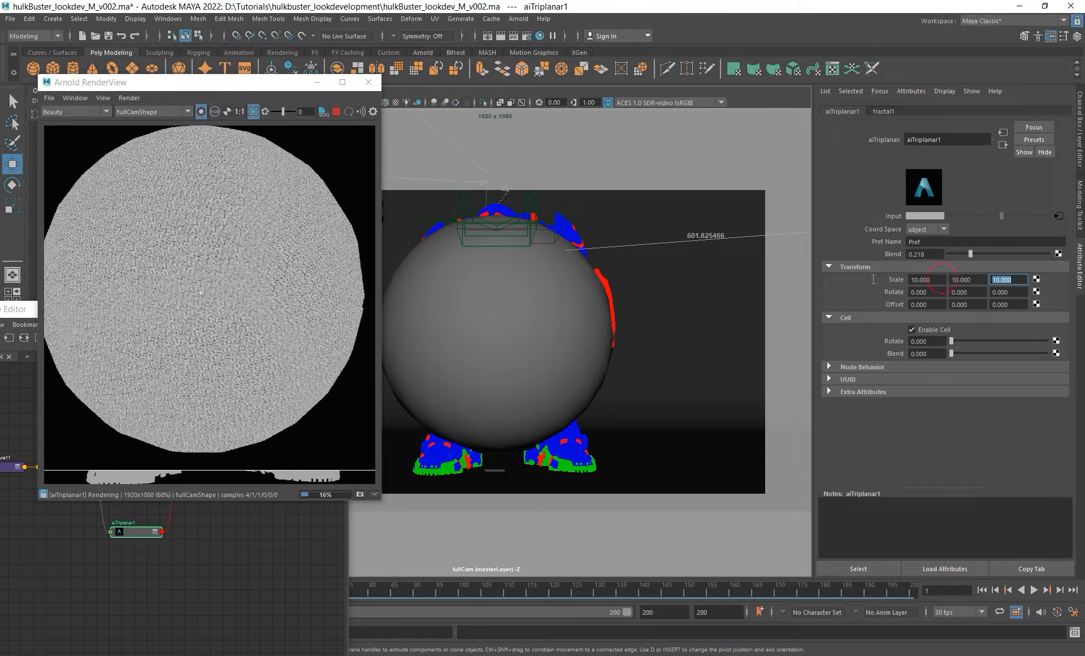
{"action": "left_click", "coordinate": [921, 279]}
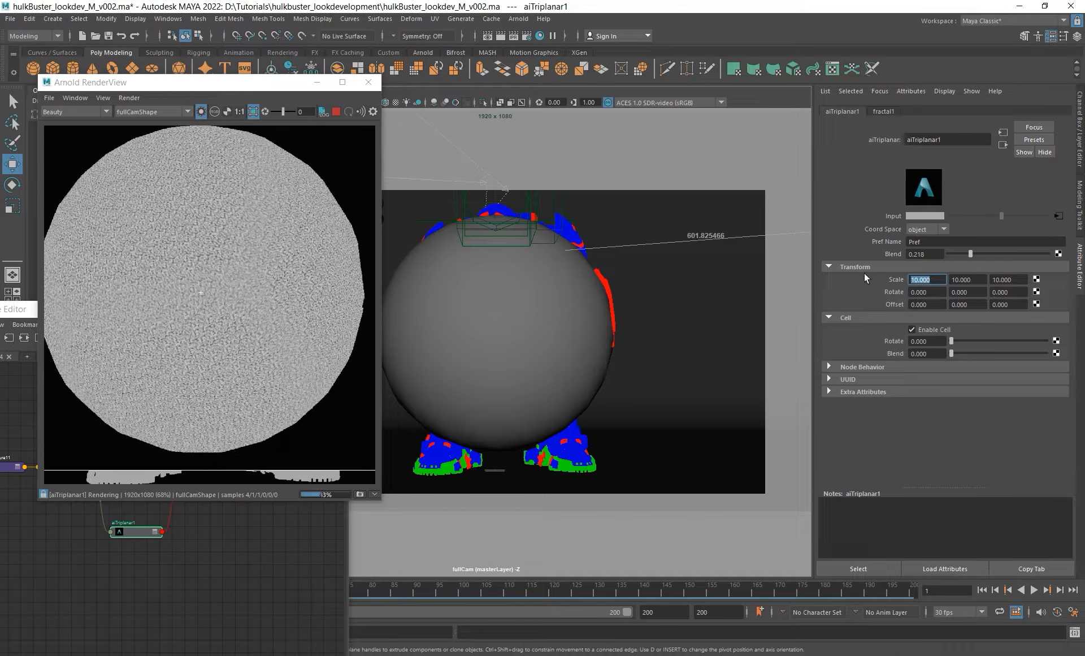
{"action": "left_click", "coordinate": [933, 253]}
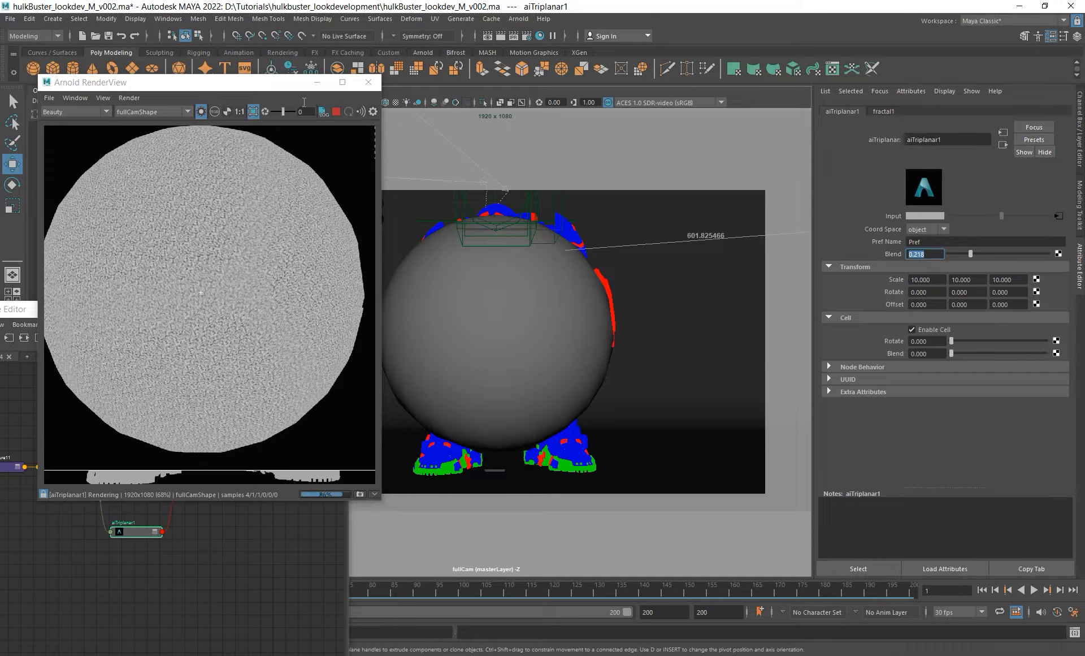
- Stop the interactive render, close the Arnold RenderView and select the test sphere in the viewport
{"action": "left_click", "coordinate": [337, 112]}
{"action": "left_click", "coordinate": [369, 82]}
{"action": "left_click", "coordinate": [498, 310]}
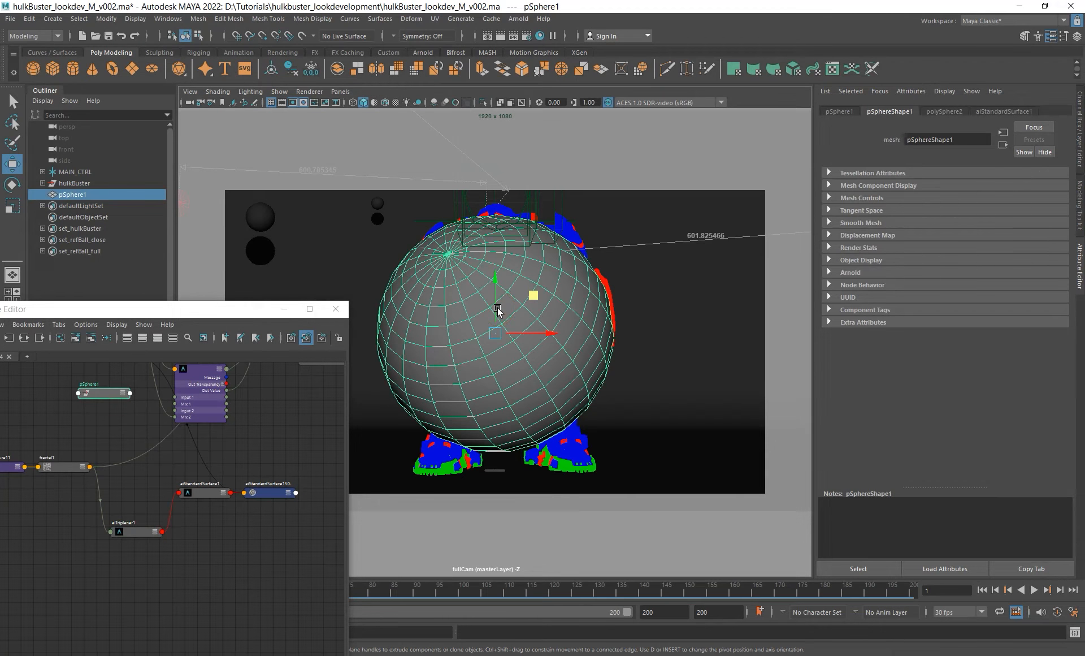
- Delete the test sphere along with its aiStandardSurface1 shader and shading group
{"action": "key", "text": "Delete"}
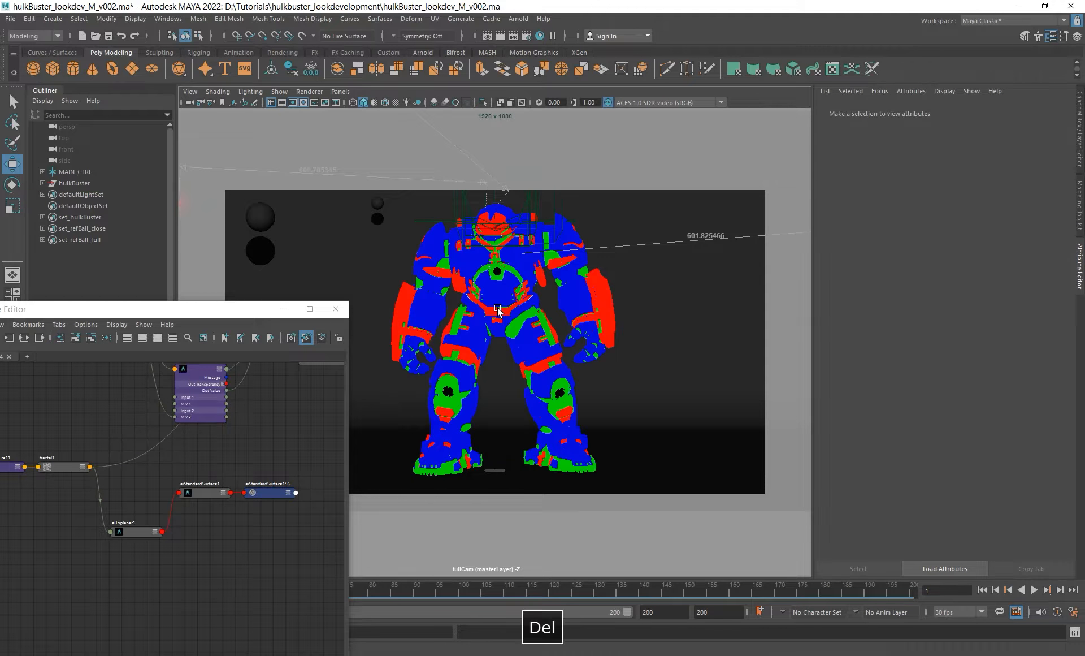
{"action": "left_click_drag", "start_coordinate": [201, 308], "coordinate": [295, 200]}
{"action": "middle_click_drag", "start_coordinate": [230, 401], "coordinate": [221, 477], "text": "alt"}
{"action": "left_click_drag", "start_coordinate": [290, 493], "coordinate": [372, 419]}
{"action": "key", "text": "Delete"}
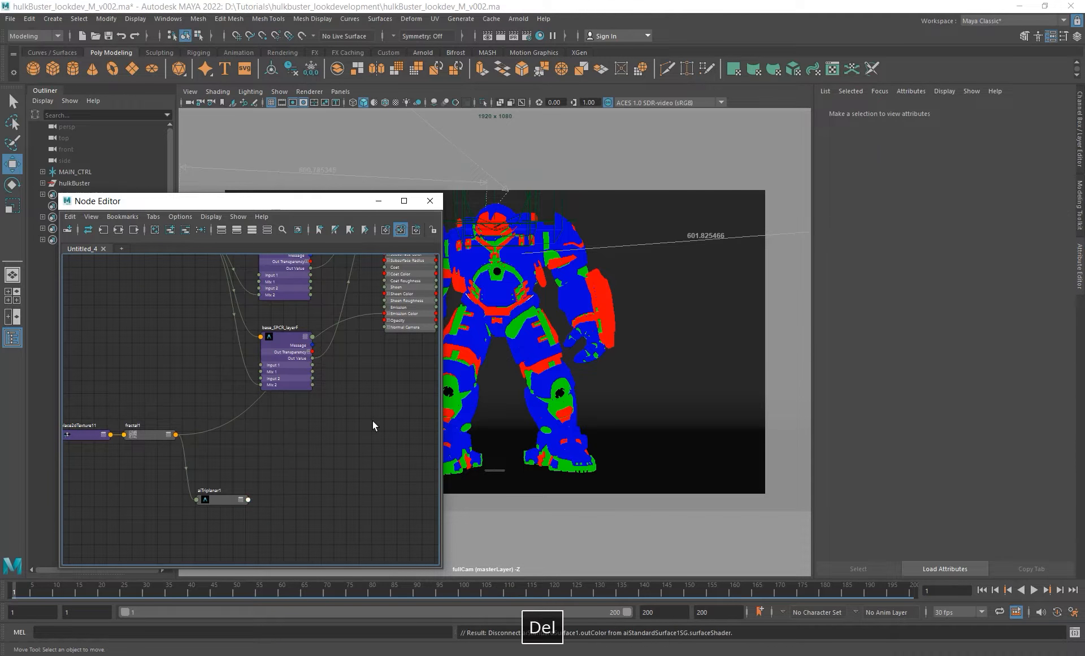
- Replace the fractal feeding the Emission Color of hulkbuster_base_mtl with the output of aiTriplanar1
{"action": "middle_click_drag", "start_coordinate": [319, 425], "coordinate": [260, 489], "text": "alt"}
{"action": "left_click", "coordinate": [363, 360]}
{"action": "right_click_drag", "start_coordinate": [357, 478], "coordinate": [292, 473], "text": "alt"}
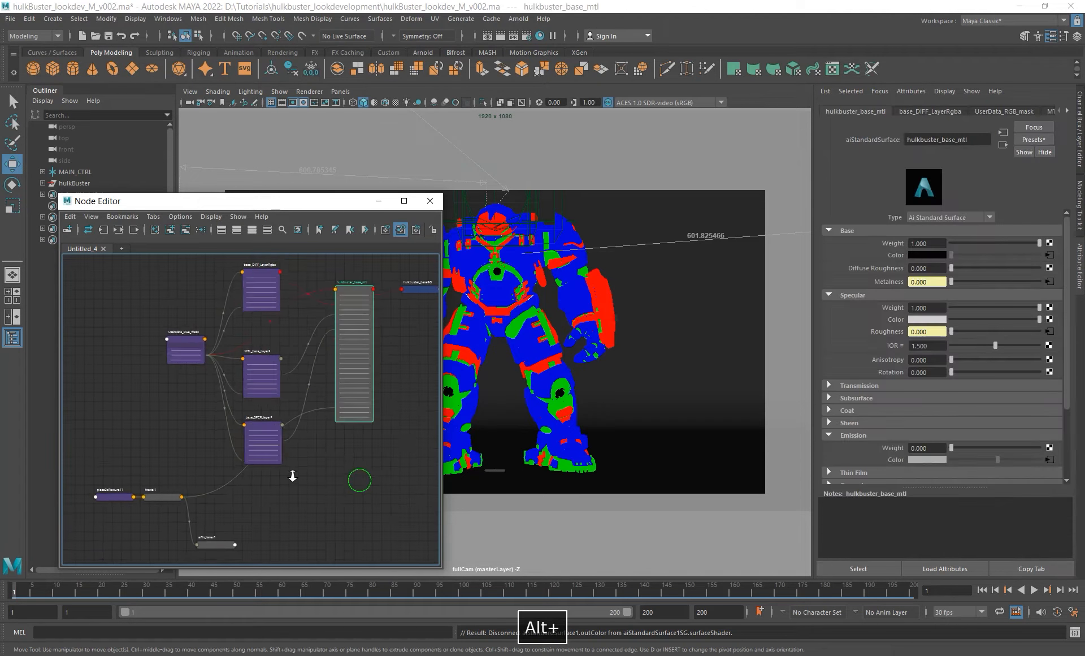
{"action": "middle_click_drag", "start_coordinate": [306, 476], "coordinate": [416, 433], "text": "alt"}
{"action": "left_click_drag", "start_coordinate": [329, 501], "coordinate": [334, 482]}
{"action": "middle_click_drag", "start_coordinate": [436, 383], "coordinate": [316, 405], "text": "alt"}
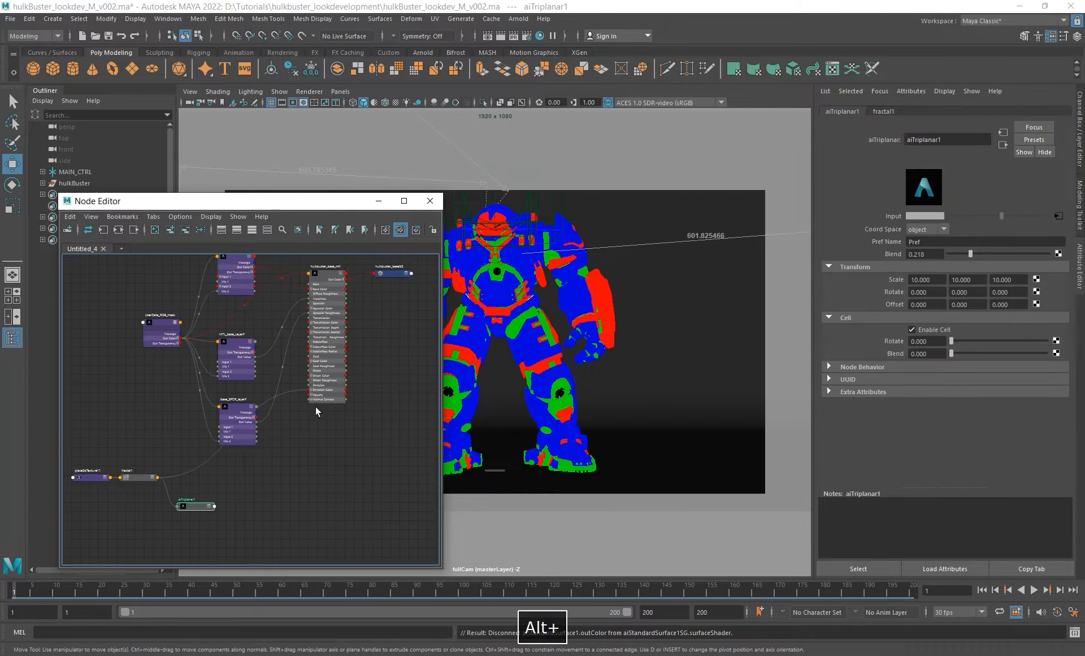
{"action": "left_click", "coordinate": [317, 399]}
{"action": "right_click_drag", "start_coordinate": [293, 416], "coordinate": [303, 427], "text": "alt"}
{"action": "middle_click_drag", "start_coordinate": [303, 428], "coordinate": [309, 399], "text": "alt"}
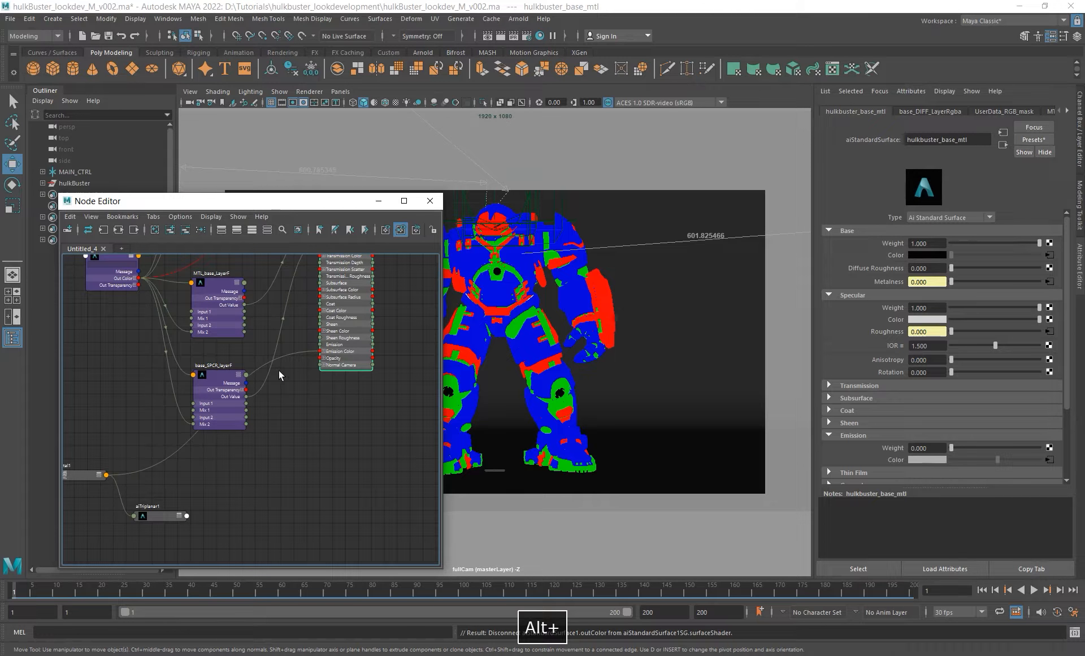
{"action": "left_click", "coordinate": [109, 476]}
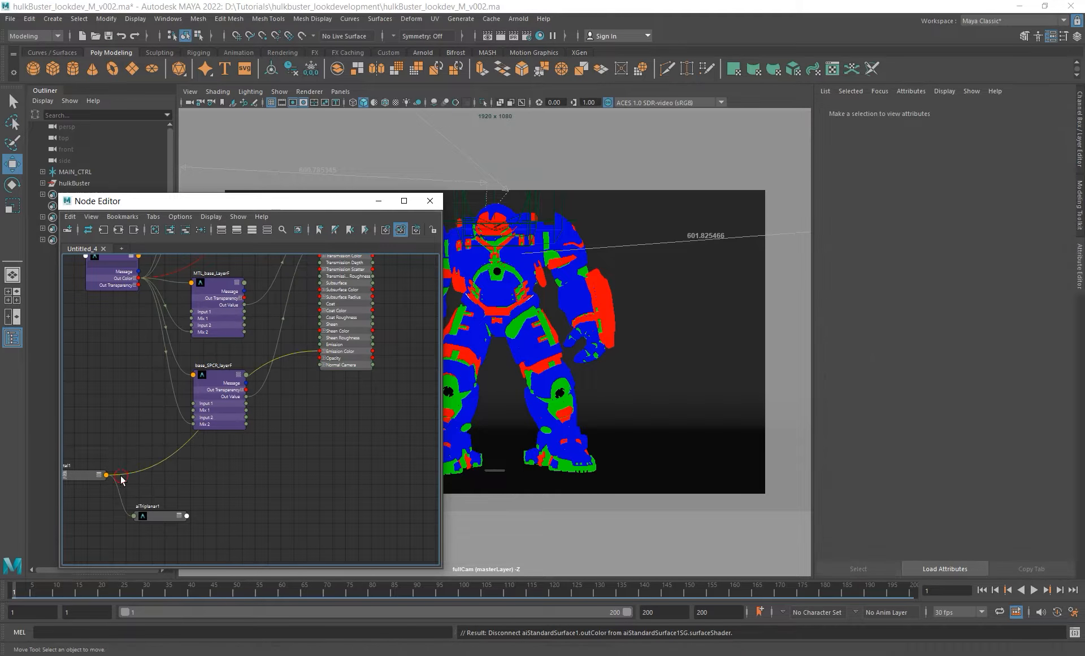
{"action": "left_click_drag", "start_coordinate": [121, 478], "coordinate": [184, 516]}
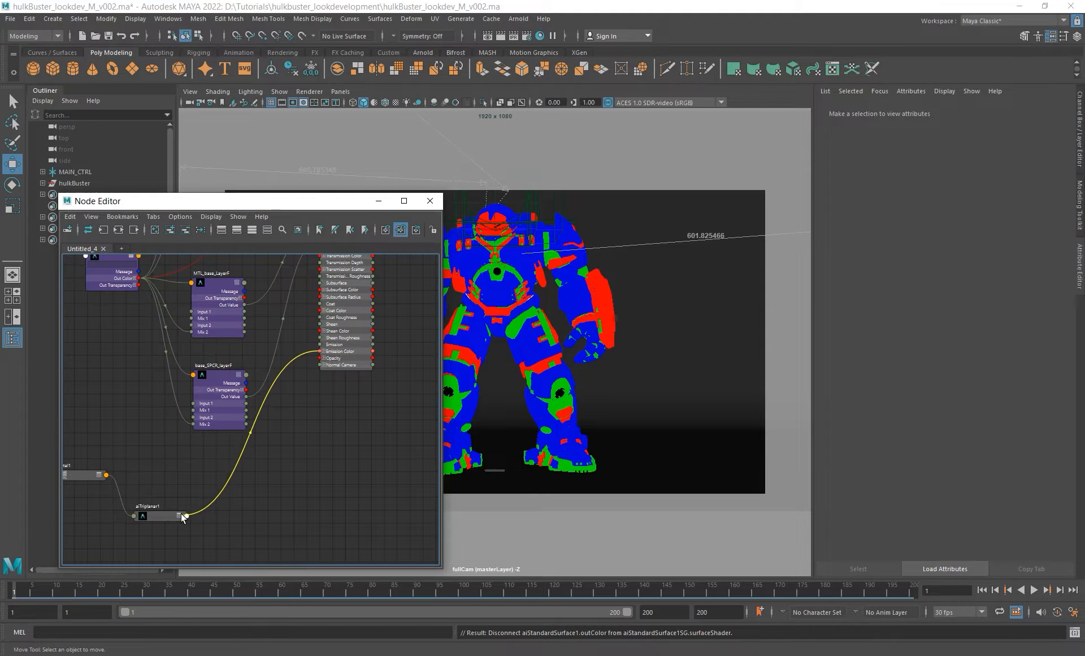
{"action": "left_click", "coordinate": [237, 523]}
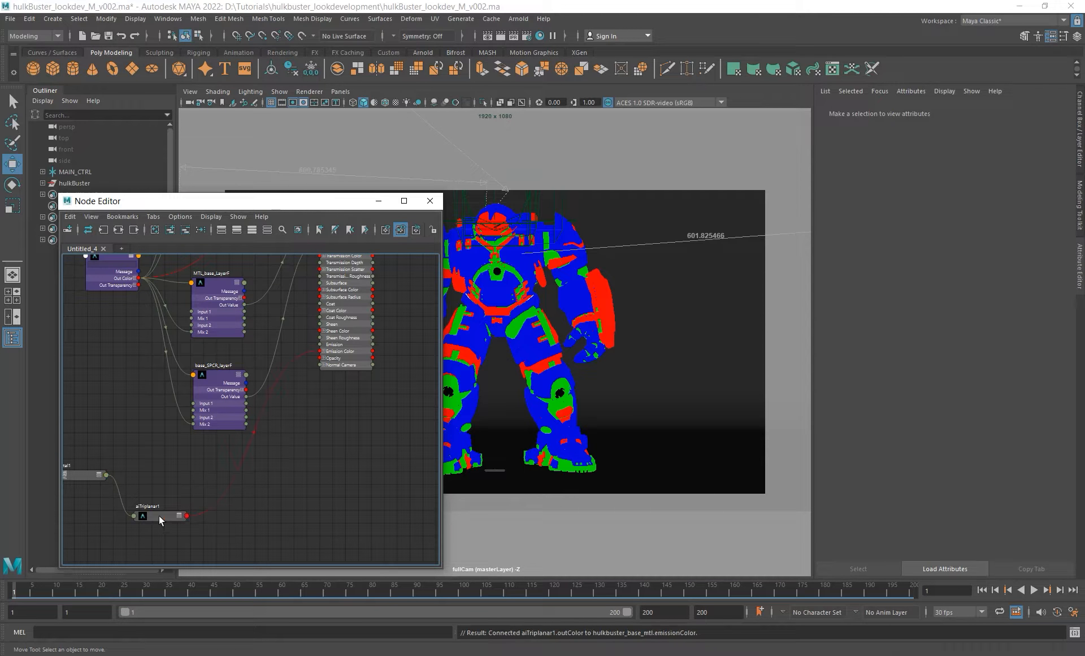
- Select aiTriplanar1, open the Arnold RenderView and inspect the triplanar pattern on the Hulkbuster's upper body
{"action": "left_click", "coordinate": [161, 517]}
{"action": "left_click", "coordinate": [517, 19]}
{"action": "left_click", "coordinate": [553, 42]}
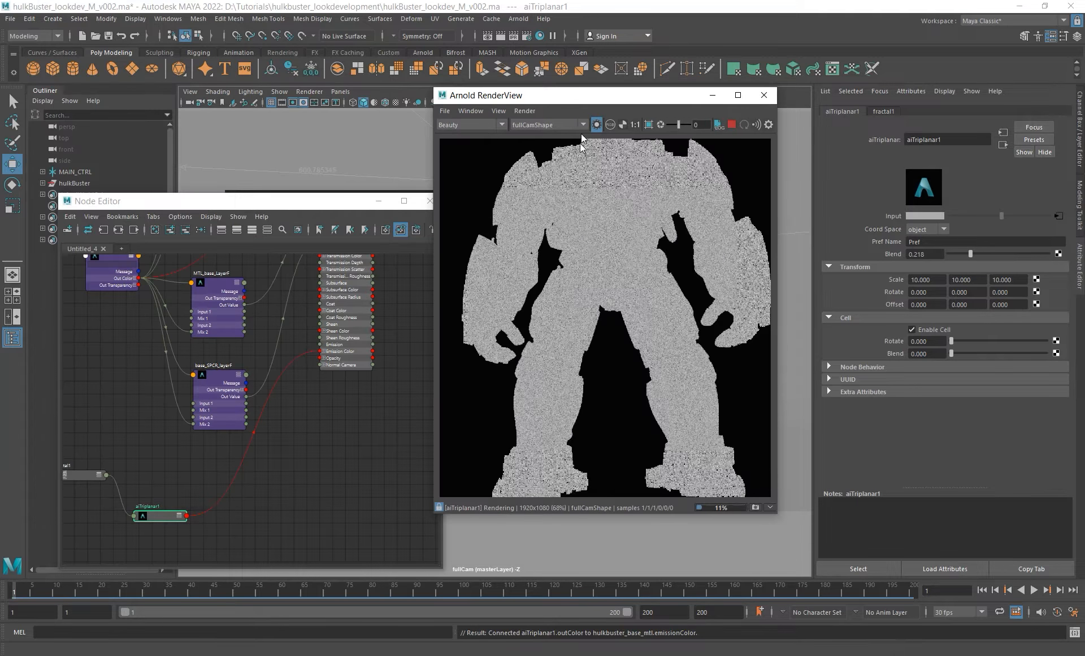
{"action": "scroll", "coordinate": [635, 235], "scroll_direction": "up", "scroll_amount": 3}
{"action": "middle_click_drag", "start_coordinate": [622, 192], "coordinate": [602, 243], "text": "alt"}
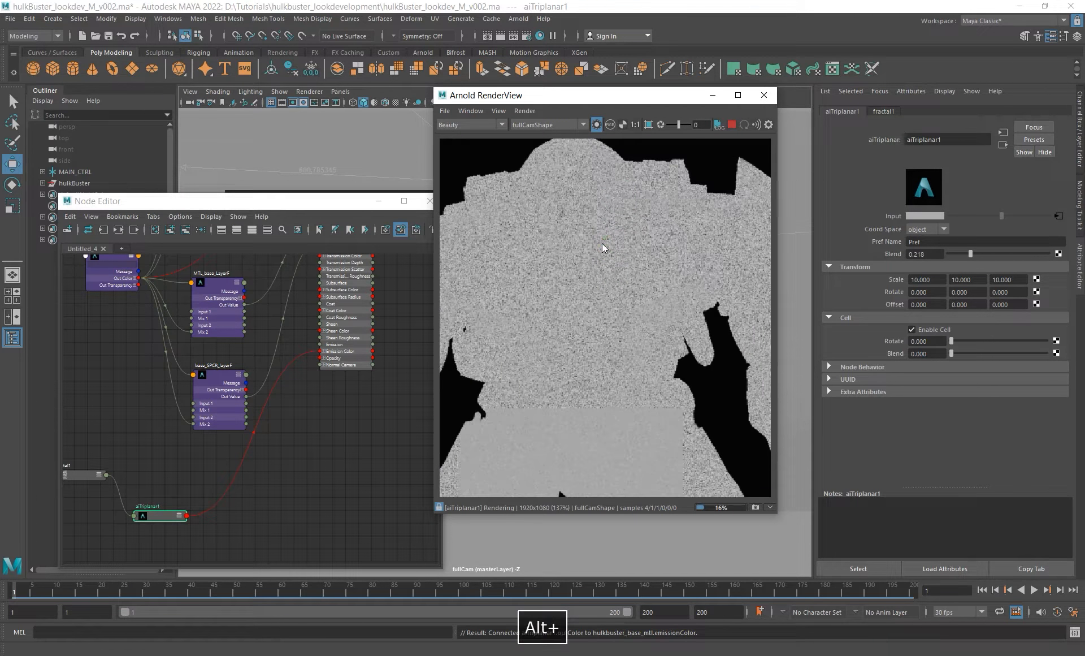
{"action": "left_click_drag", "start_coordinate": [570, 97], "coordinate": [508, 103]}
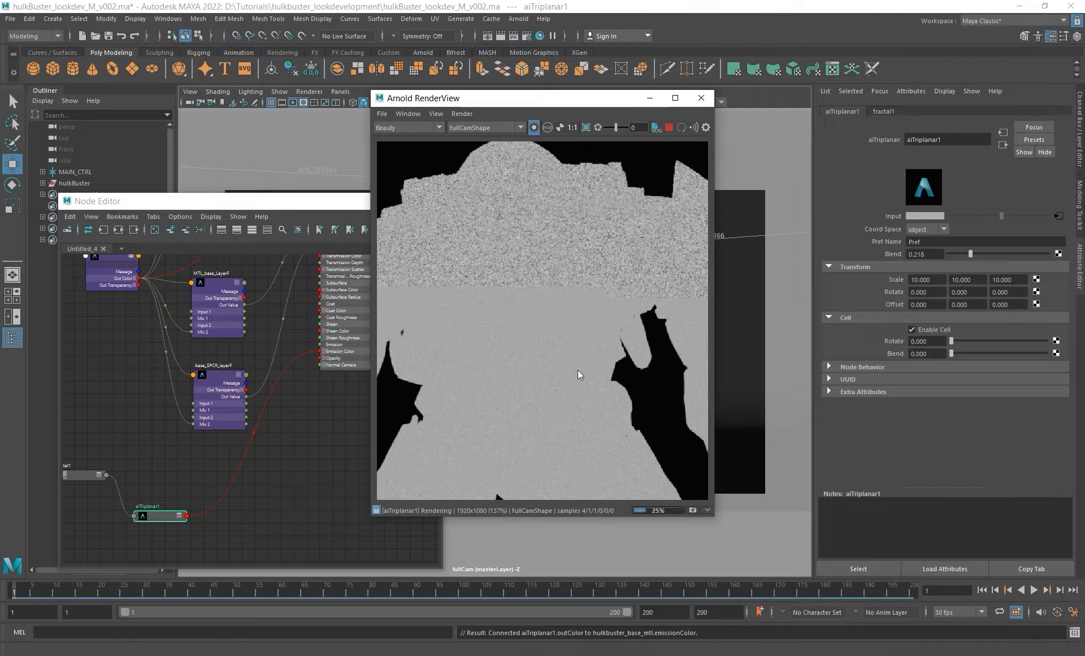
- Try a Scale of 0.1 on the first two axes of the aiTriplanar node
{"action": "double_click", "coordinate": [937, 278]}
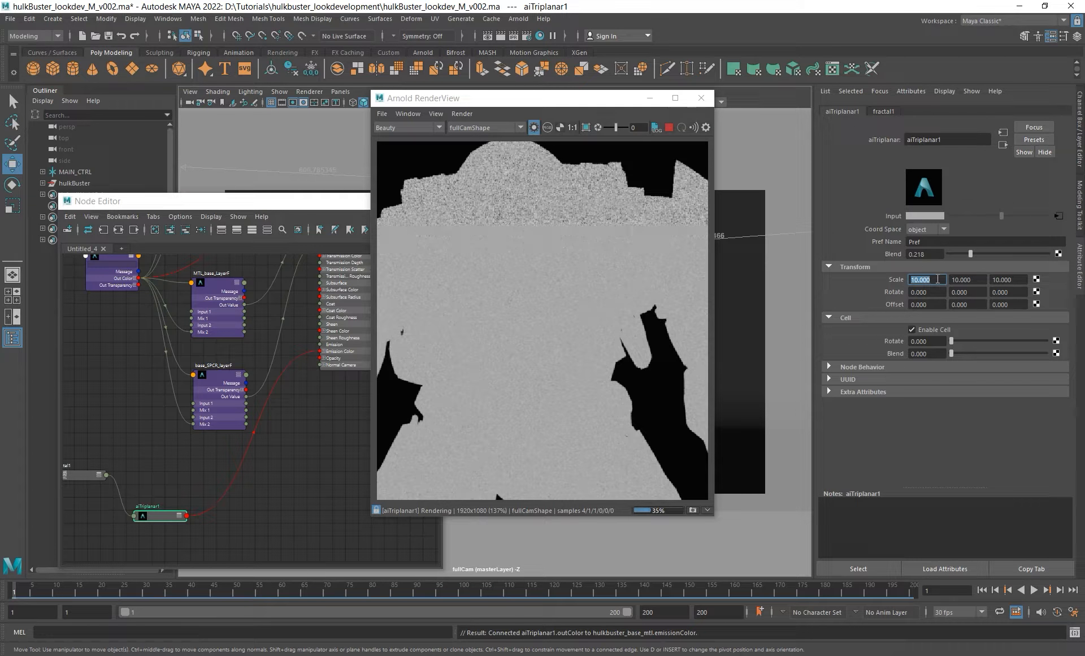
{"action": "type", "text": ".1"}
{"action": "key", "text": "Tab"}
{"action": "type", "text": ".1"}
{"action": "key", "text": "Return"}
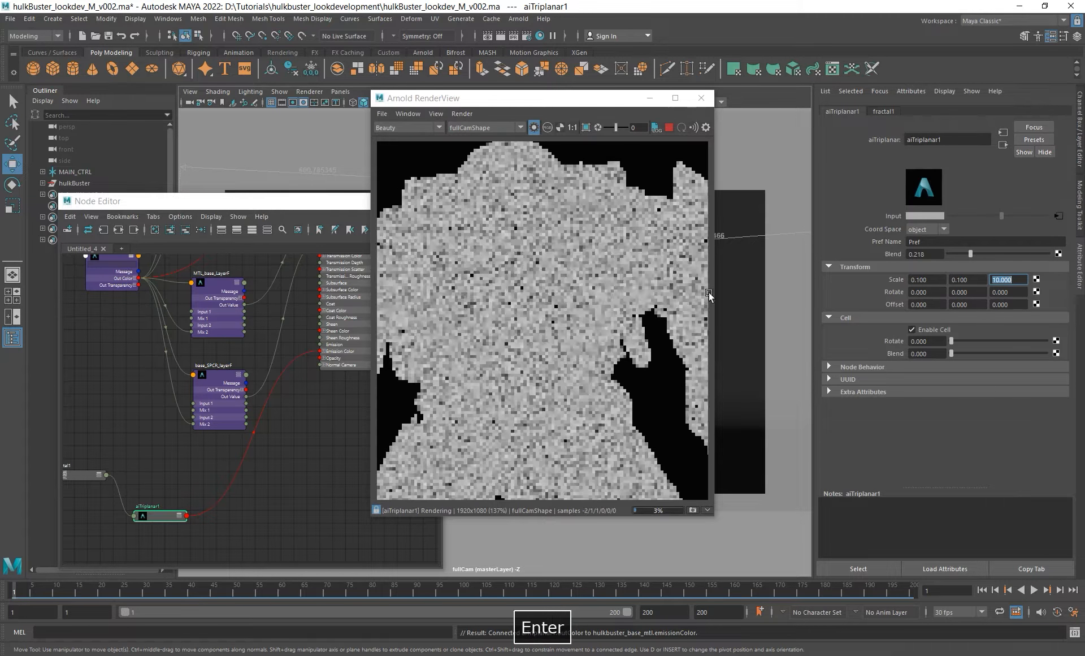
- Try a Scale of 0.01 on all three axes of the aiTriplanar node
{"action": "double_click", "coordinate": [935, 279]}
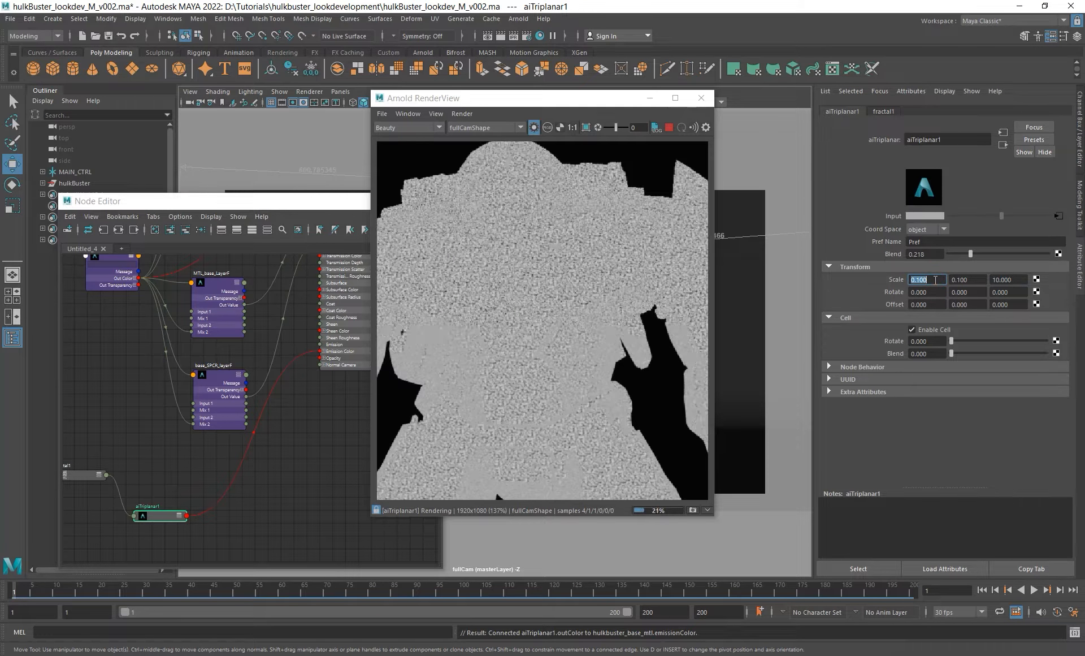
{"action": "type", "text": ".01"}
{"action": "key", "text": "Tab"}
{"action": "type", "text": ".01"}
{"action": "key", "text": "Tab"}
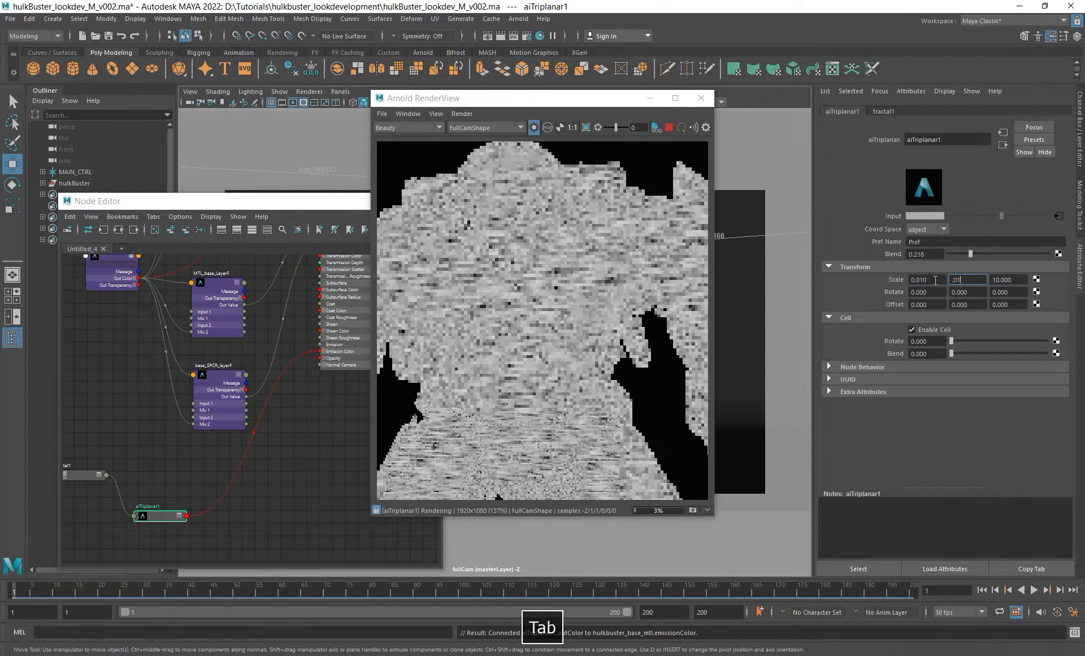
{"action": "type", "text": ".01"}
{"action": "key", "text": "Return"}
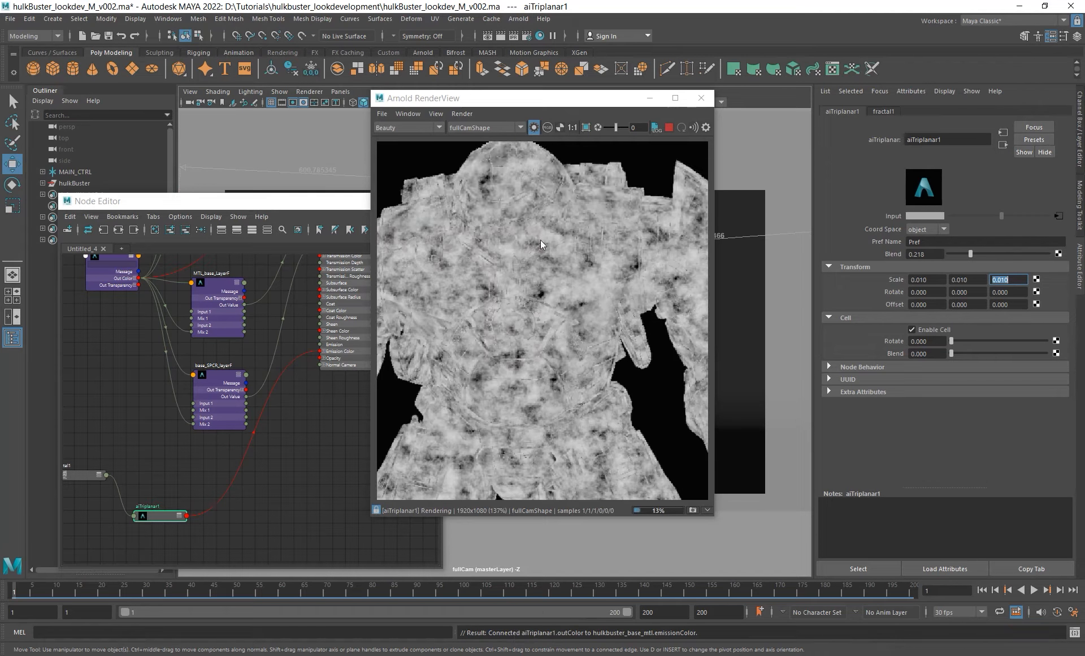
- Examine the size and distribution of the fractal pattern on the rendered Hulkbuster, both close up and at full figure
{"action": "left_click_drag", "start_coordinate": [570, 102], "coordinate": [493, 100]}
{"action": "scroll", "coordinate": [456, 267], "scroll_direction": "down", "scroll_amount": 2}
{"action": "middle_click_drag", "start_coordinate": [456, 267], "coordinate": [493, 290], "text": "alt"}
{"action": "scroll", "coordinate": [484, 218], "scroll_direction": "up", "scroll_amount": 3}
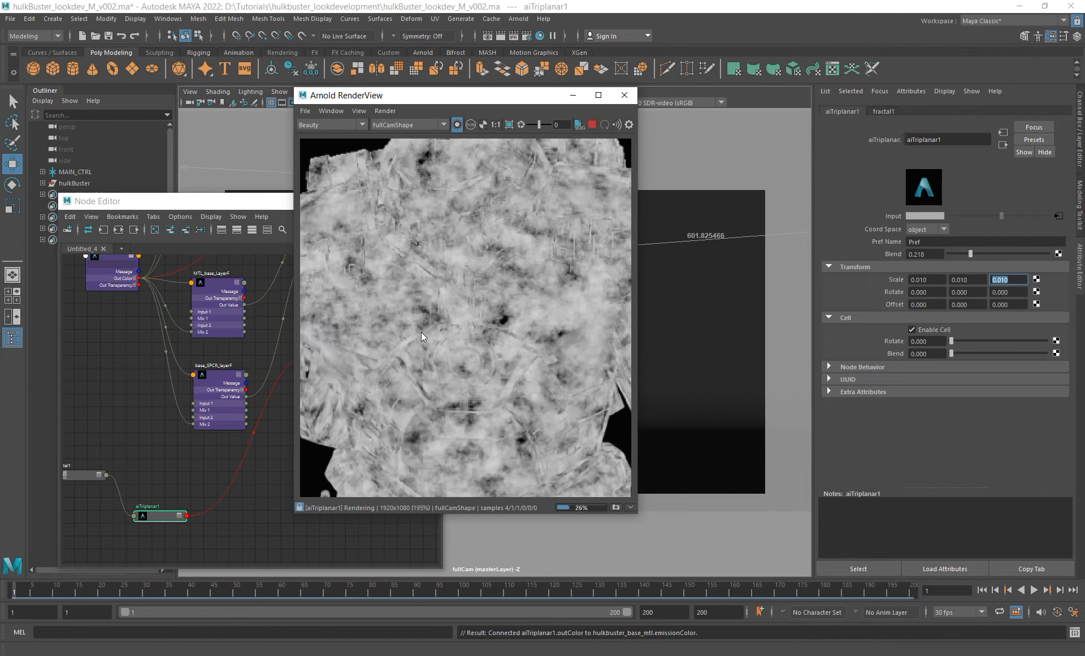
{"action": "scroll", "coordinate": [451, 279], "scroll_direction": "down", "scroll_amount": 2}
{"action": "scroll", "coordinate": [500, 351], "scroll_direction": "down", "scroll_amount": 2}
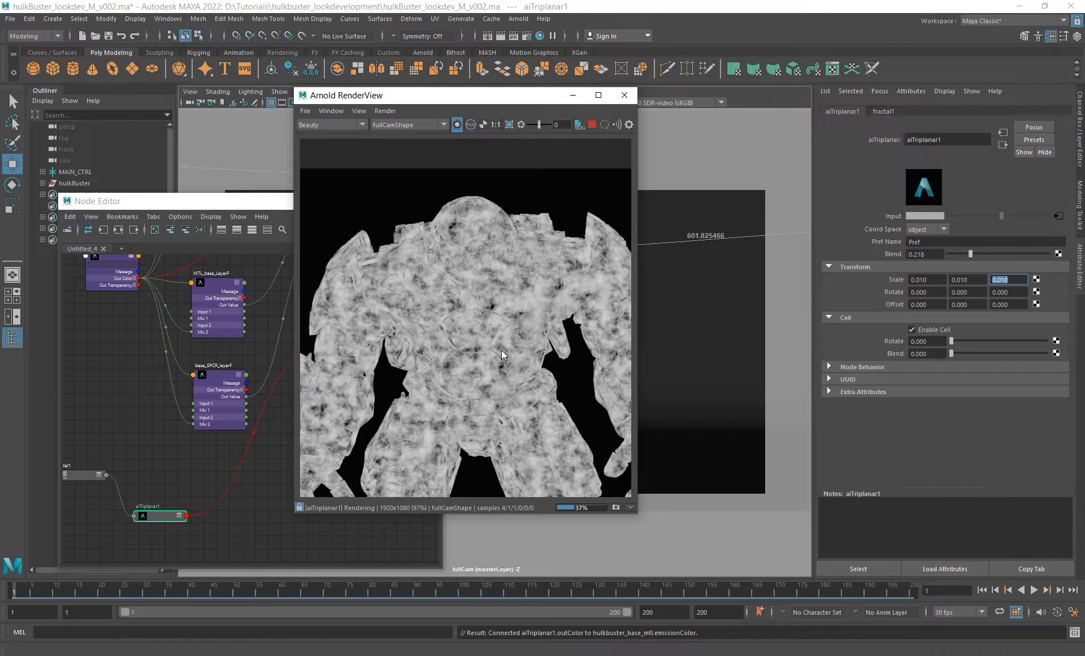
{"action": "middle_click_drag", "start_coordinate": [492, 347], "coordinate": [461, 303], "text": "alt"}
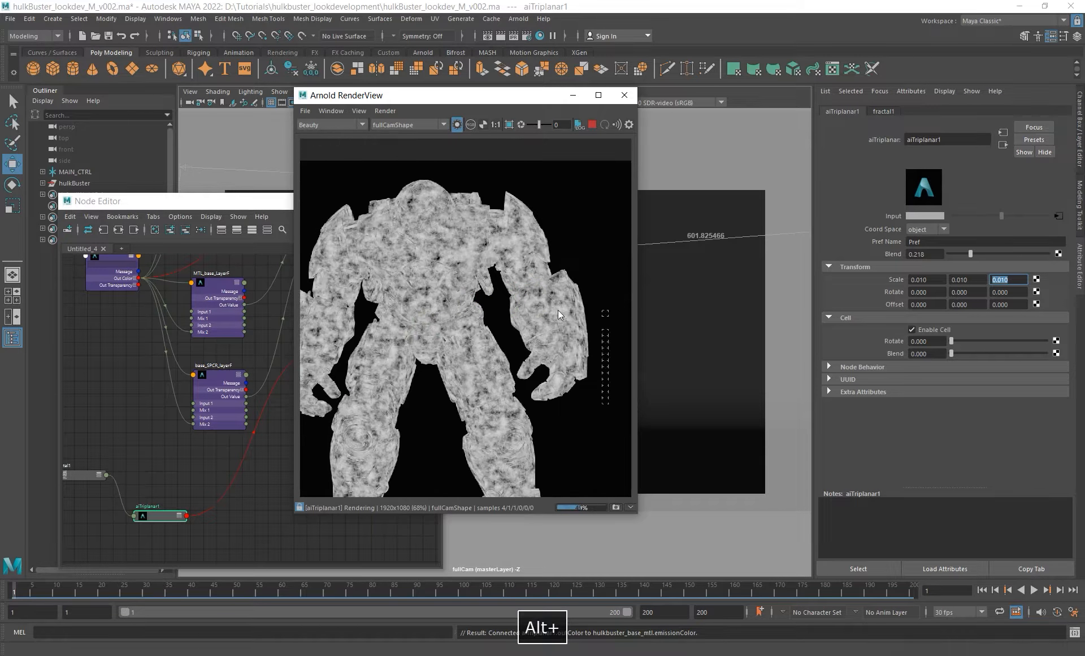
- Try a Scale of 0.02 on all three aiTriplanar axes and inspect the rendered torso
{"action": "left_click", "coordinate": [934, 280]}
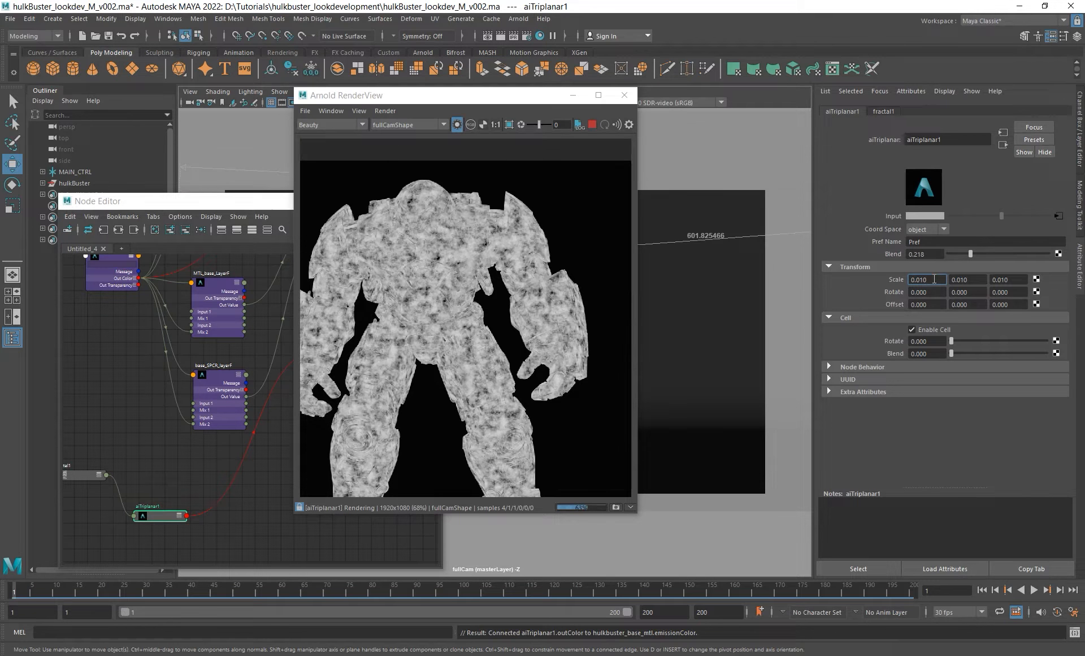
{"action": "double_click", "coordinate": [934, 279]}
{"action": "type", "text": ".02"}
{"action": "key", "text": "Tab"}
{"action": "type", "text": ".02"}
{"action": "key", "text": "Tab"}
{"action": "type", "text": ".02"}
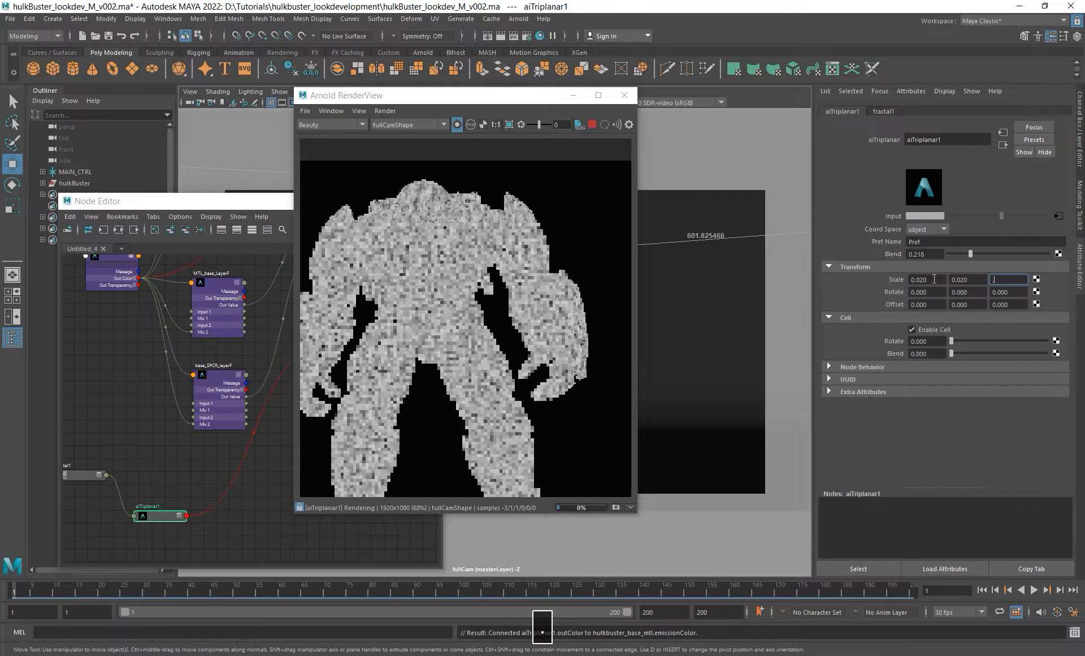
{"action": "key", "text": "Return"}
{"action": "scroll", "coordinate": [404, 266], "scroll_direction": "up", "scroll_amount": 3}
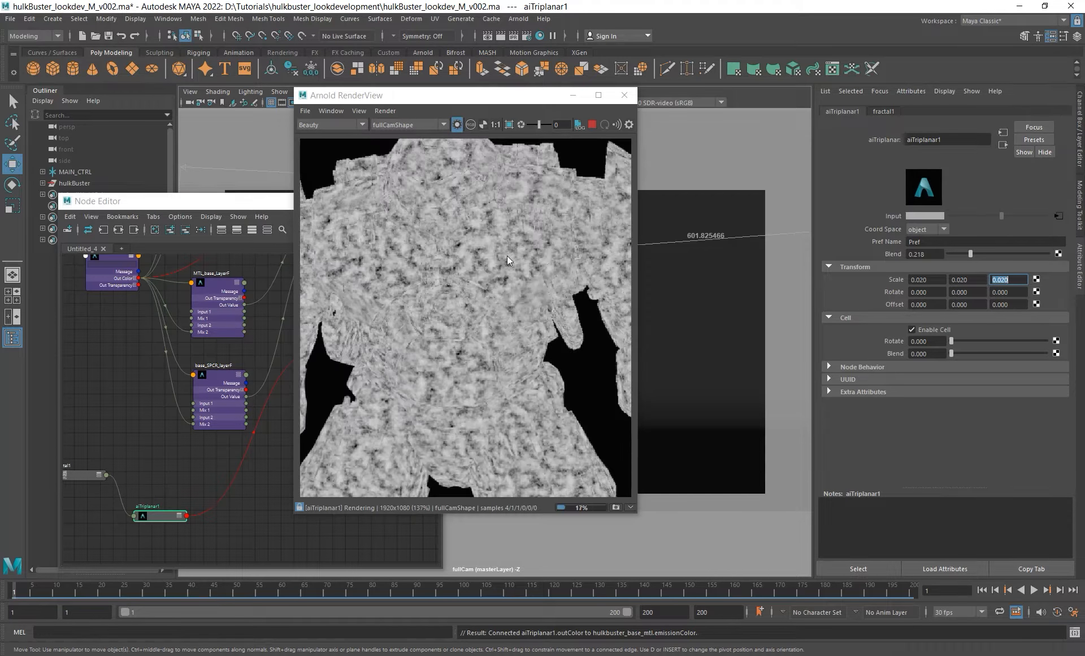
- Set the aiTriplanar Scale to 0.015 on all three axes and check the pattern across the whole Hulkbuster render
{"action": "double_click", "coordinate": [937, 278]}
{"action": "type", "text": ".015"}
{"action": "key", "text": "Tab"}
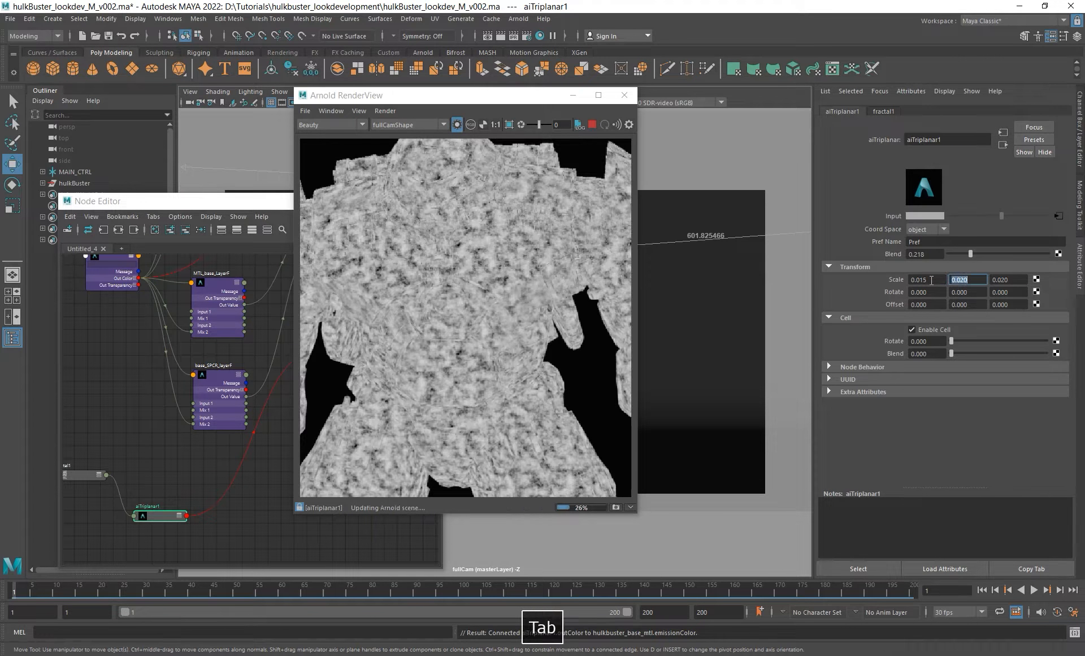
{"action": "type", "text": ".015"}
{"action": "key", "text": "Tab"}
{"action": "type", "text": ".015"}
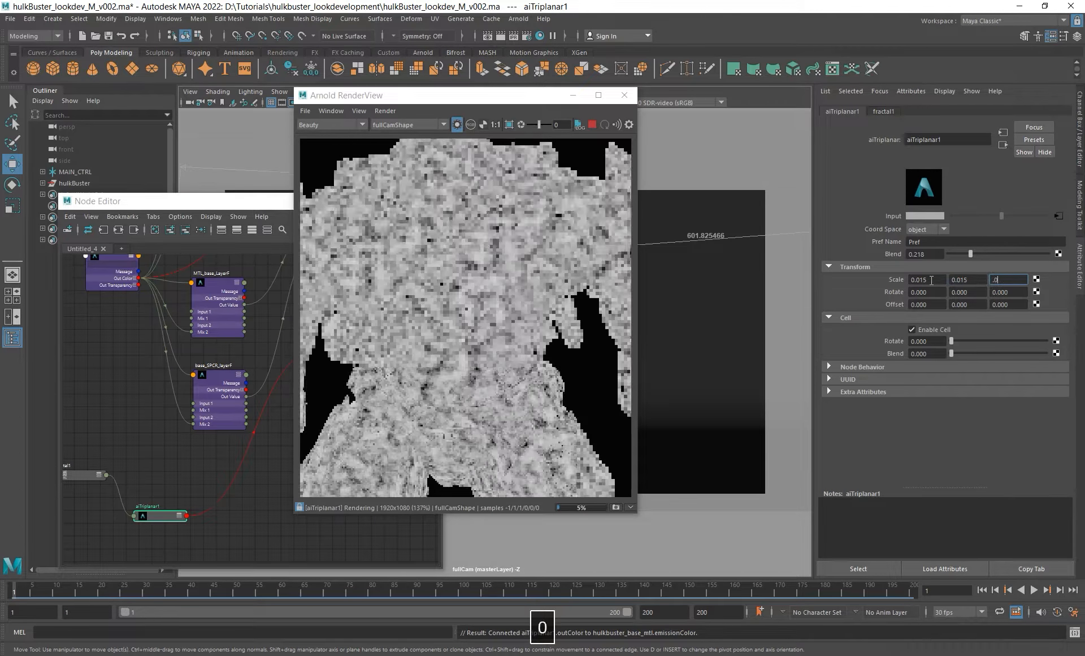
{"action": "key", "text": "Return"}
{"action": "middle_click_drag", "start_coordinate": [462, 325], "coordinate": [466, 246], "text": "alt"}
{"action": "scroll", "coordinate": [441, 345], "scroll_direction": "down", "scroll_amount": 1}
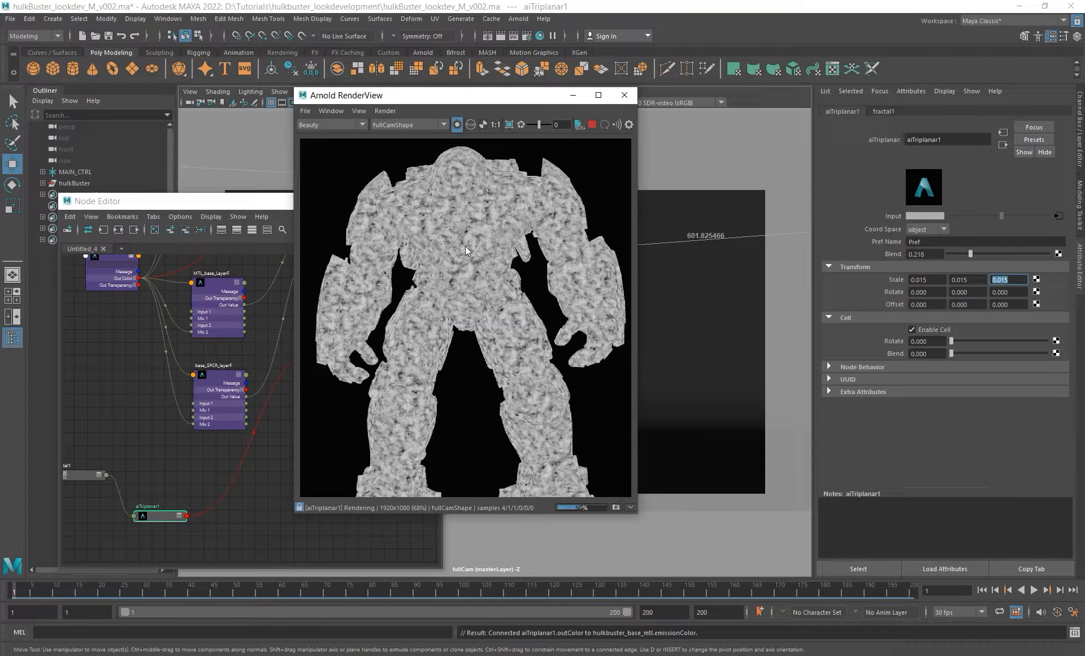
{"action": "left_click_drag", "start_coordinate": [470, 94], "coordinate": [540, 94]}
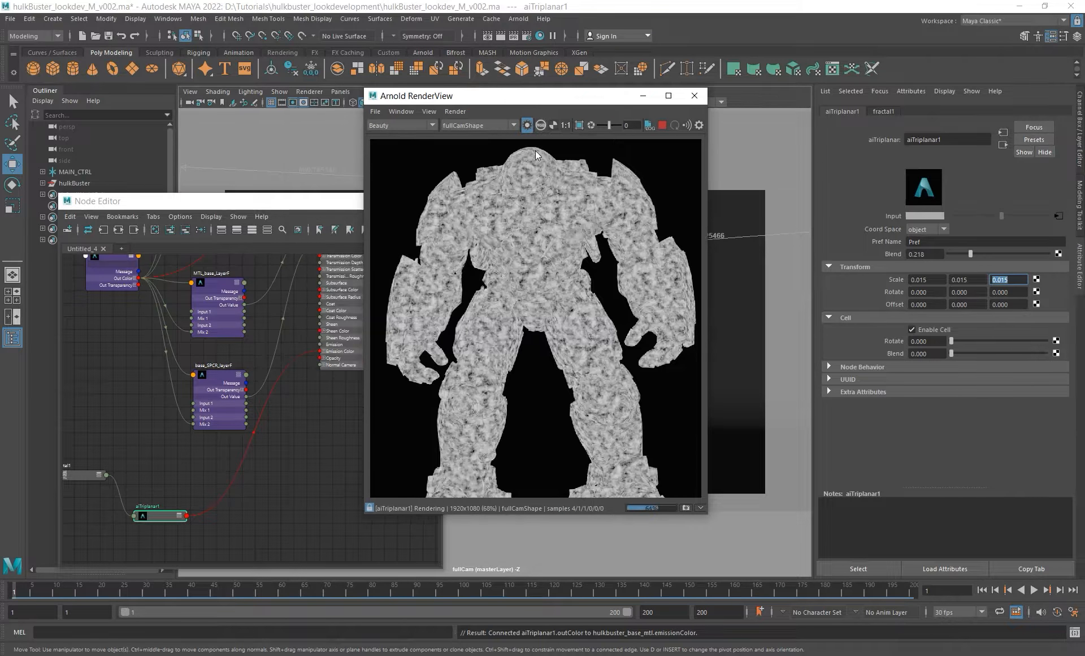
{"action": "mouse_move", "coordinate": [564, 309]}
{"action": "middle_mouse_down", "text": "alt"}
{"action": "mouse_move", "coordinate": [564, 327]}
{"action": "mouse_move", "coordinate": [560, 310]}
{"action": "middle_mouse_up", "text": "alt"}
{"action": "right_click_drag", "start_coordinate": [558, 323], "coordinate": [429, 296], "text": "alt"}
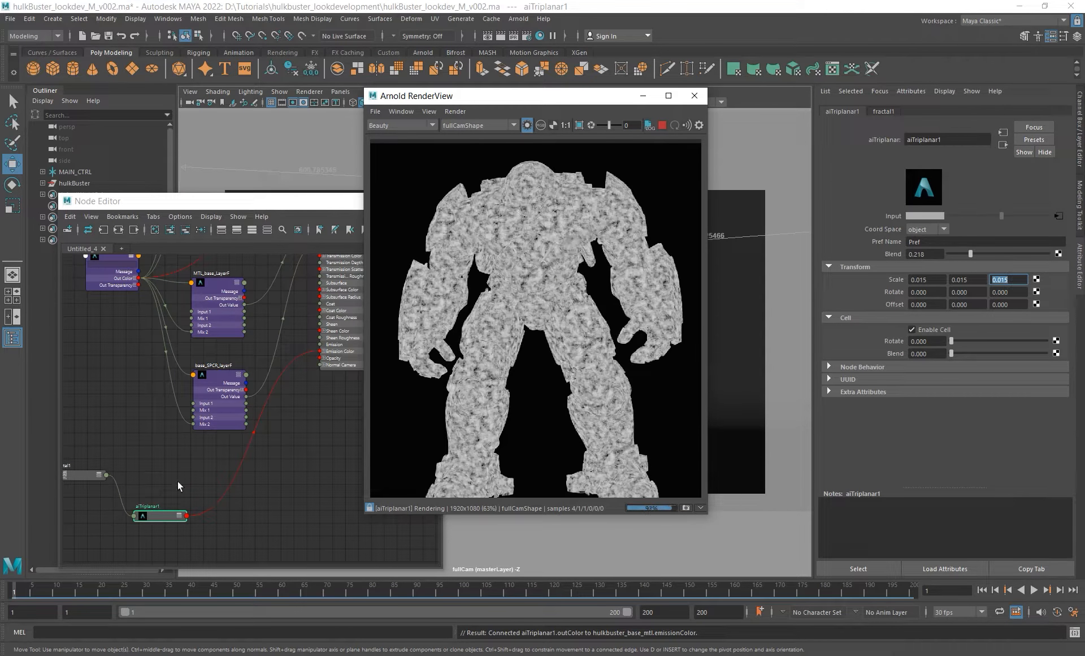
- Move the fractal, its texture placement node and aiTriplanar1 together above the layer nodes in the material network
{"action": "middle_click_drag", "start_coordinate": [249, 461], "coordinate": [282, 473], "text": "alt"}
{"action": "right_click_drag", "start_coordinate": [334, 474], "coordinate": [215, 418], "text": "alt"}
{"action": "middle_click_drag", "start_coordinate": [247, 382], "coordinate": [164, 365], "text": "alt"}
{"action": "right_click_drag", "start_coordinate": [221, 402], "coordinate": [266, 423], "text": "alt"}
{"action": "middle_click_drag", "start_coordinate": [261, 477], "coordinate": [381, 442], "text": "alt"}
{"action": "left_click_drag", "start_coordinate": [287, 491], "coordinate": [297, 469]}
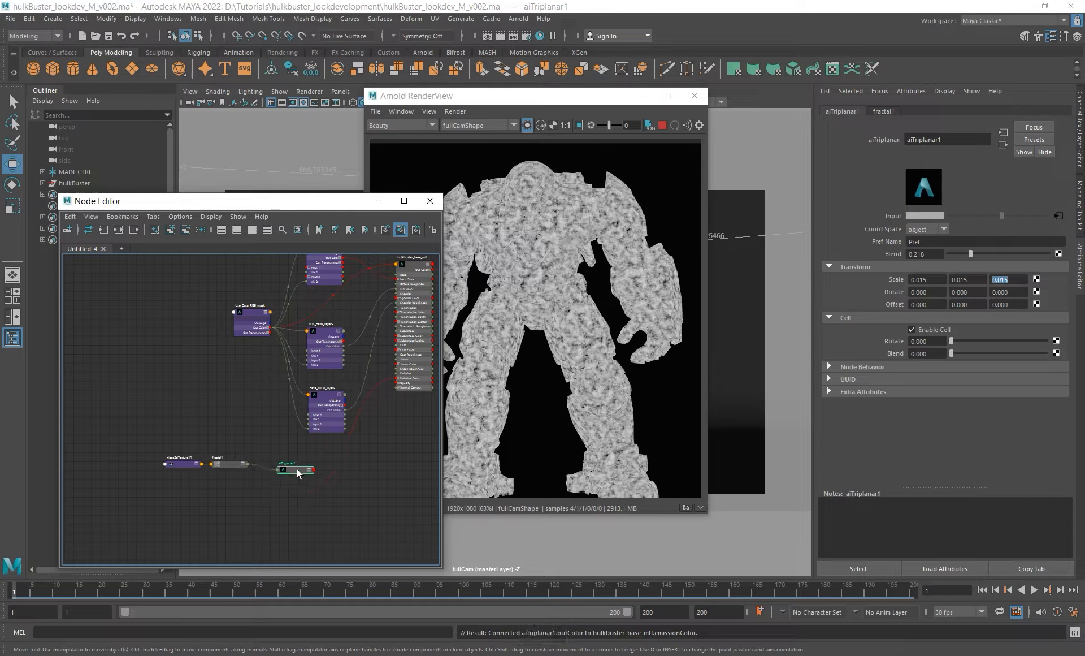
{"action": "left_click_drag", "start_coordinate": [172, 498], "coordinate": [256, 282]}
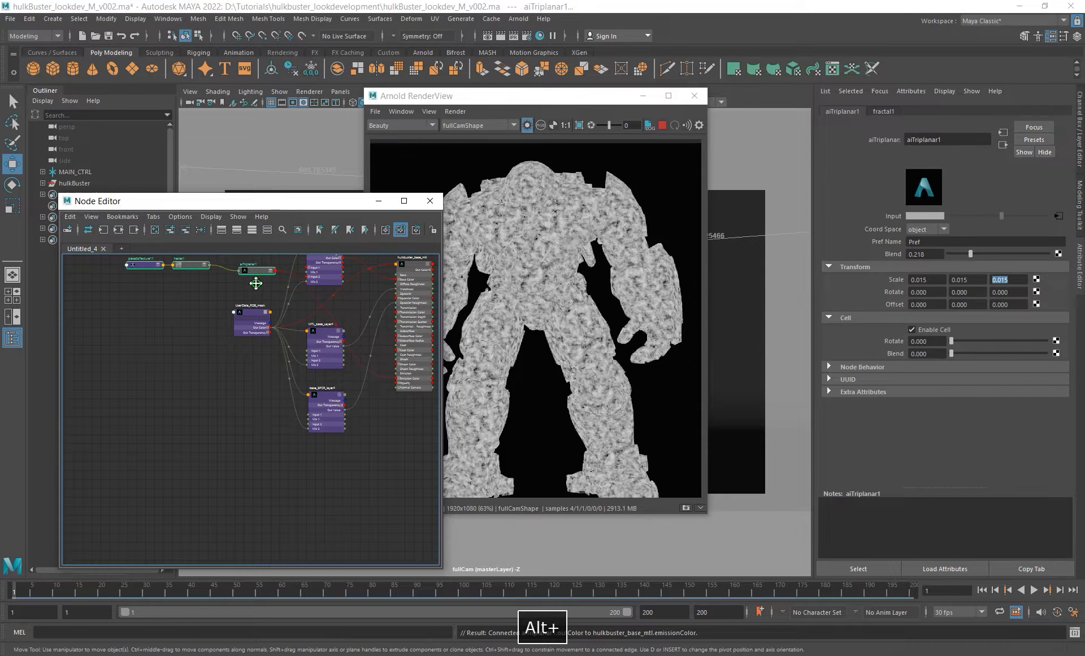
{"action": "middle_click_drag", "start_coordinate": [256, 283], "coordinate": [258, 391], "text": "alt"}
{"action": "left_click_drag", "start_coordinate": [260, 379], "coordinate": [265, 315]}
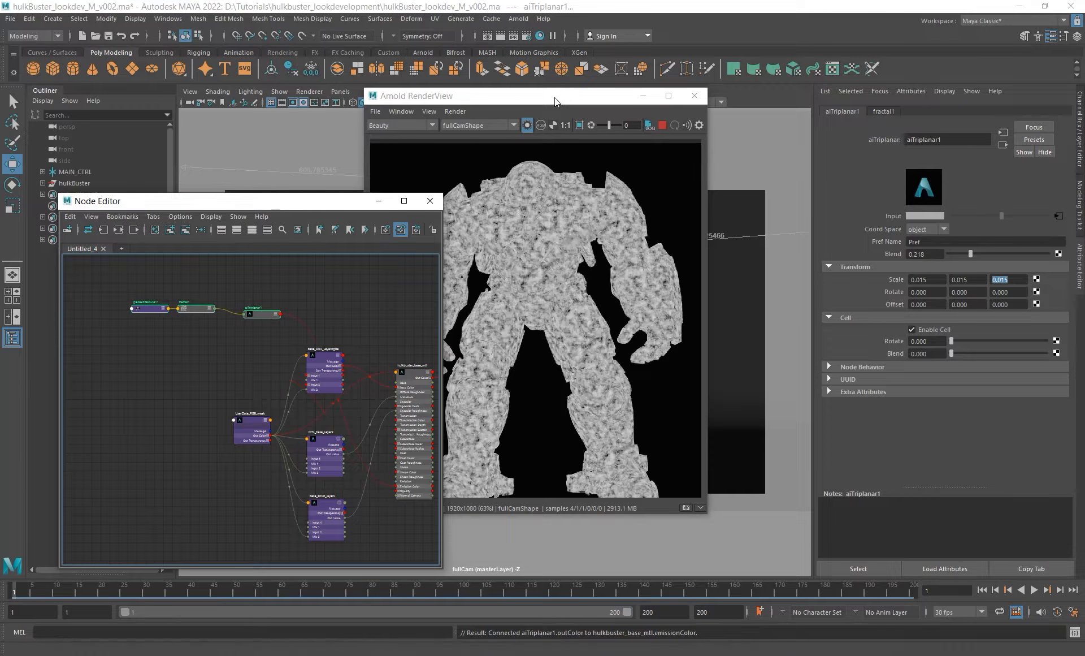
- Move the base_DIFF_LayerRgba node up beside aiTriplanar1 and expand its Layer 3 and Layer 4 settings
{"action": "left_click_drag", "start_coordinate": [554, 97], "coordinate": [629, 91]}
{"action": "scroll", "coordinate": [608, 276], "scroll_direction": "up", "scroll_amount": 2}
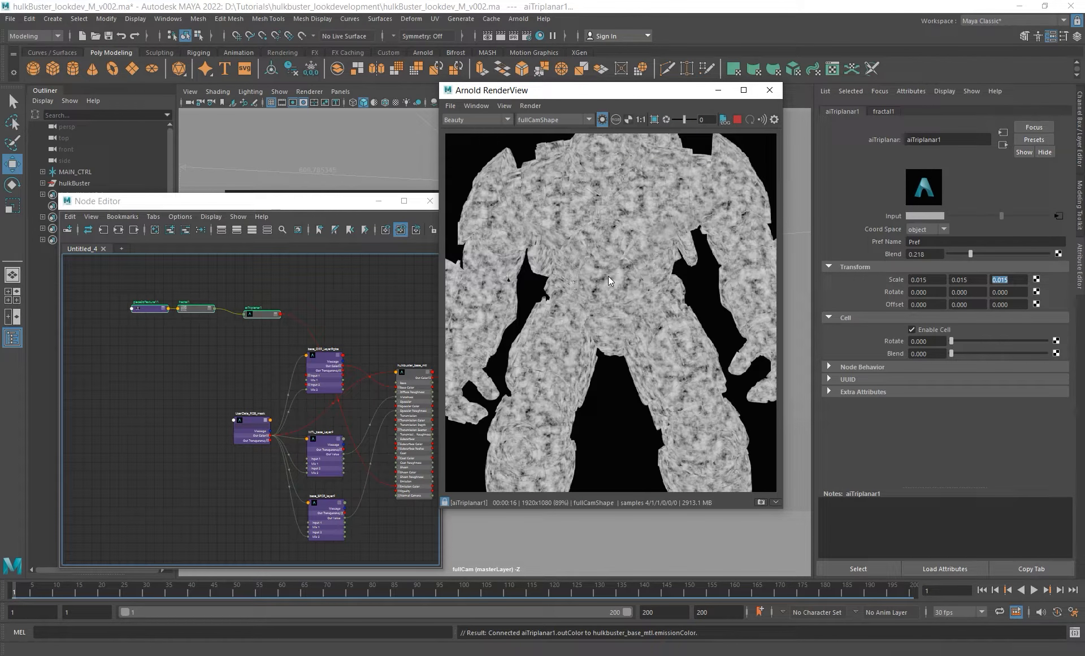
{"action": "middle_click_drag", "start_coordinate": [284, 346], "coordinate": [240, 386], "text": "alt"}
{"action": "left_click_drag", "start_coordinate": [285, 413], "coordinate": [298, 368]}
{"action": "left_click", "coordinate": [849, 389]}
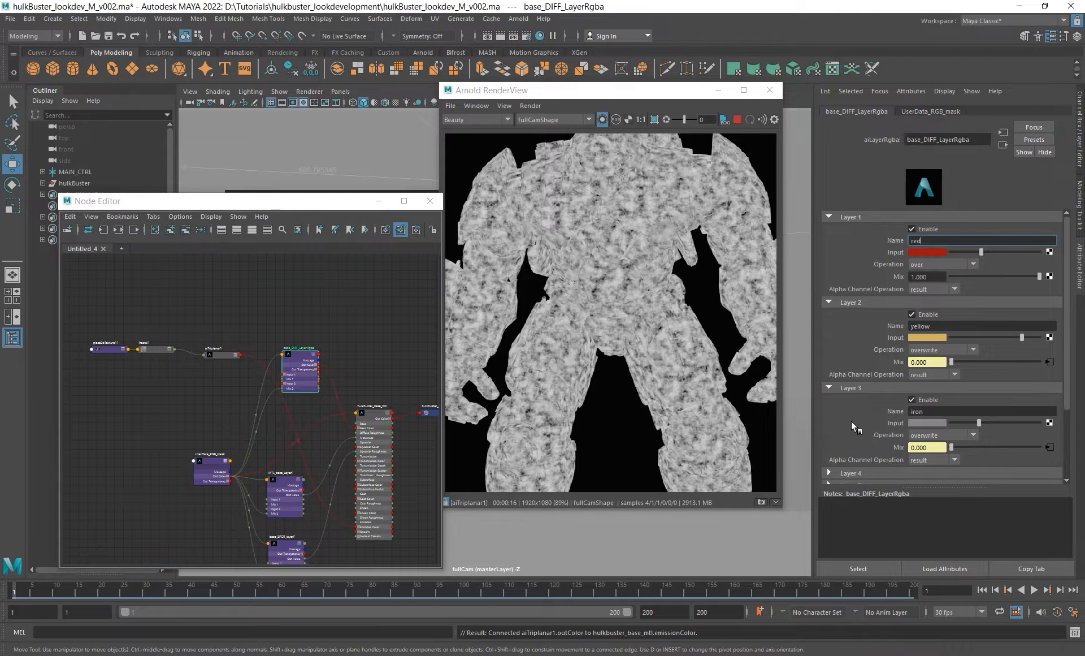
{"action": "scroll", "coordinate": [876, 353], "scroll_direction": "down", "scroll_amount": 2}
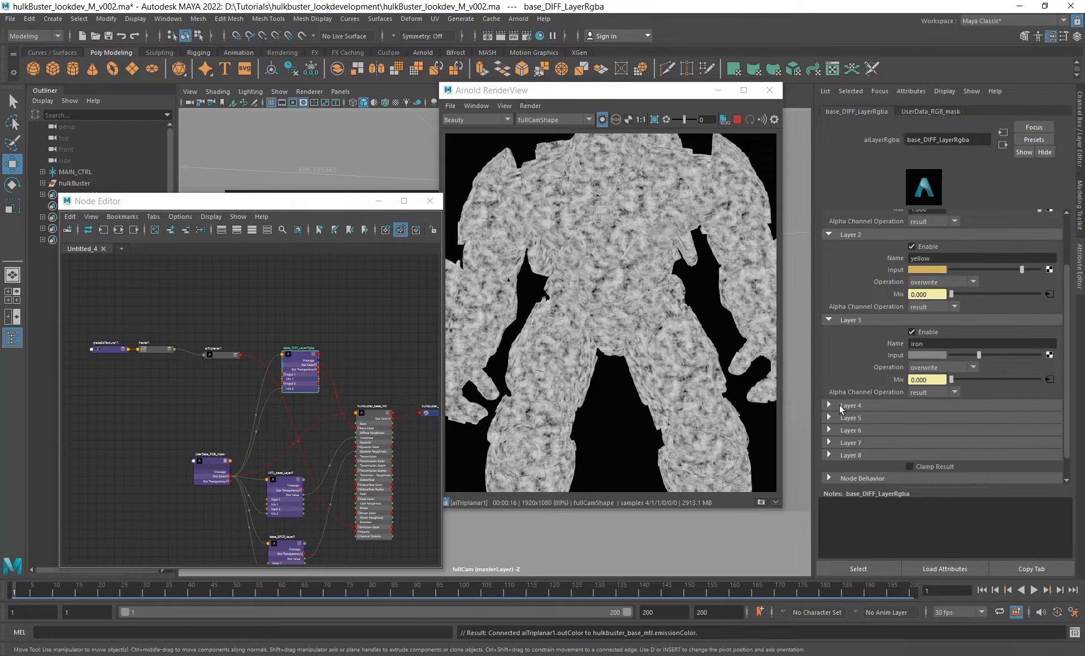
{"action": "left_click", "coordinate": [840, 404]}
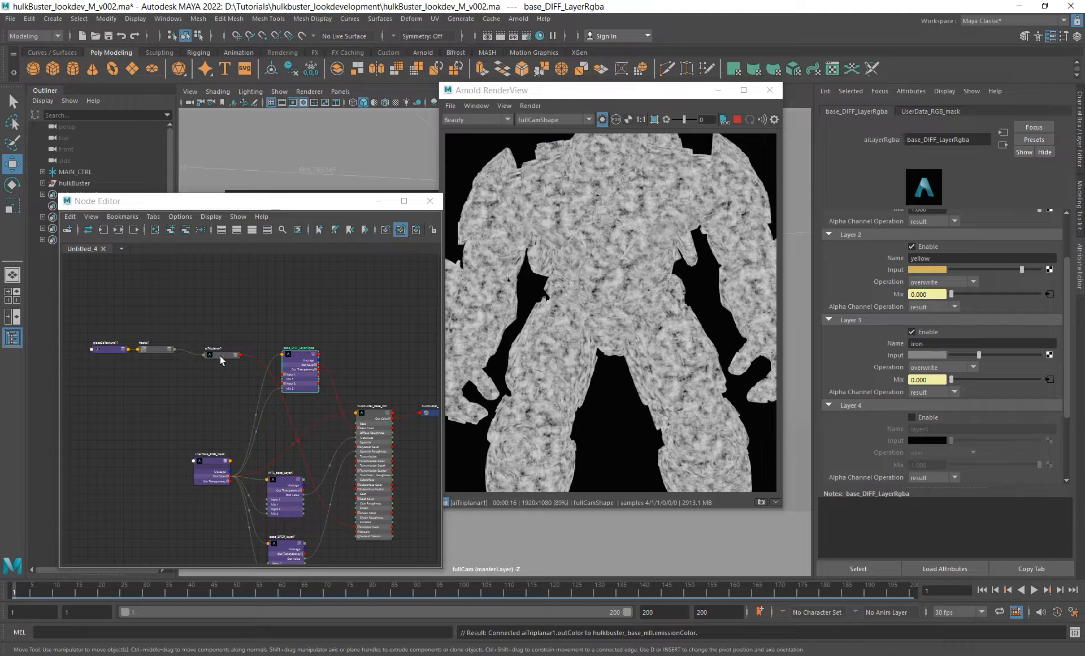
{"action": "middle_click_drag", "start_coordinate": [264, 326], "coordinate": [295, 332], "text": "alt"}
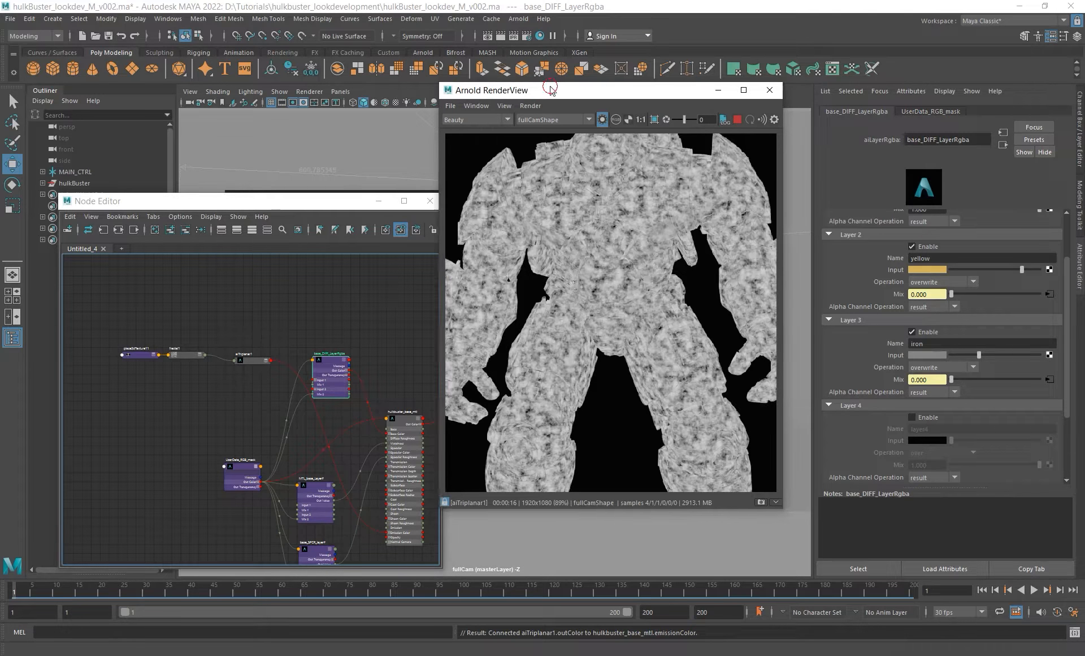
- Examine the base_DIFF_LayerRgba colour areas across the Hulkbuster's head, torso and arms in an enlarged render view
{"action": "left_click_drag", "start_coordinate": [554, 90], "coordinate": [556, 90]}
{"action": "left_click", "coordinate": [448, 502]}
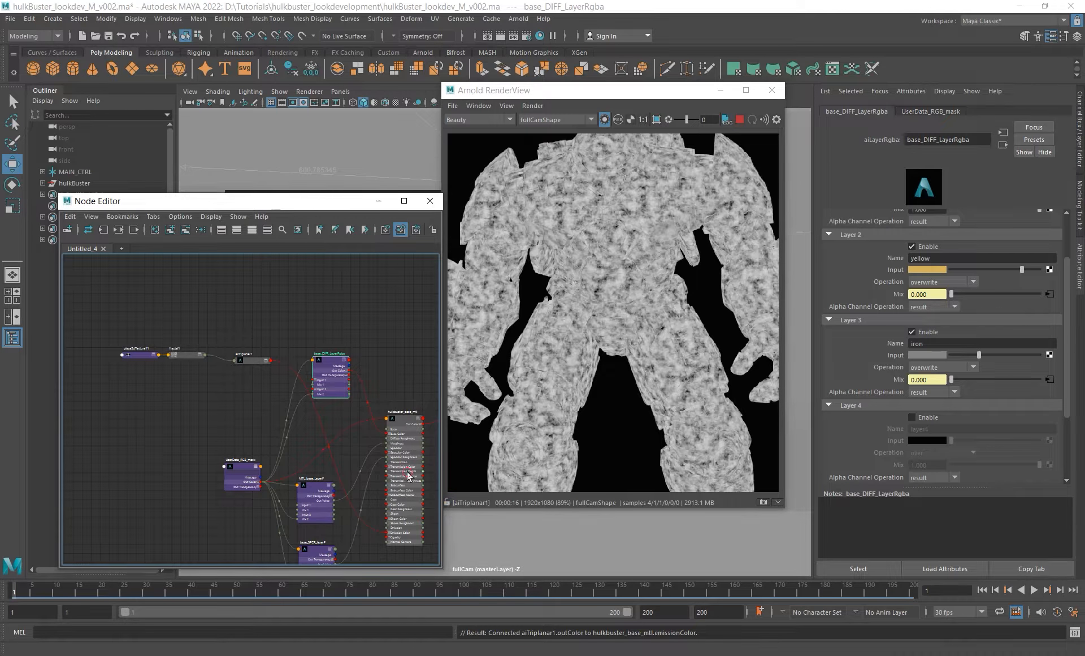
{"action": "right_click_drag", "start_coordinate": [636, 267], "coordinate": [609, 181], "text": "alt"}
{"action": "left_click_drag", "start_coordinate": [565, 90], "coordinate": [436, 65]}
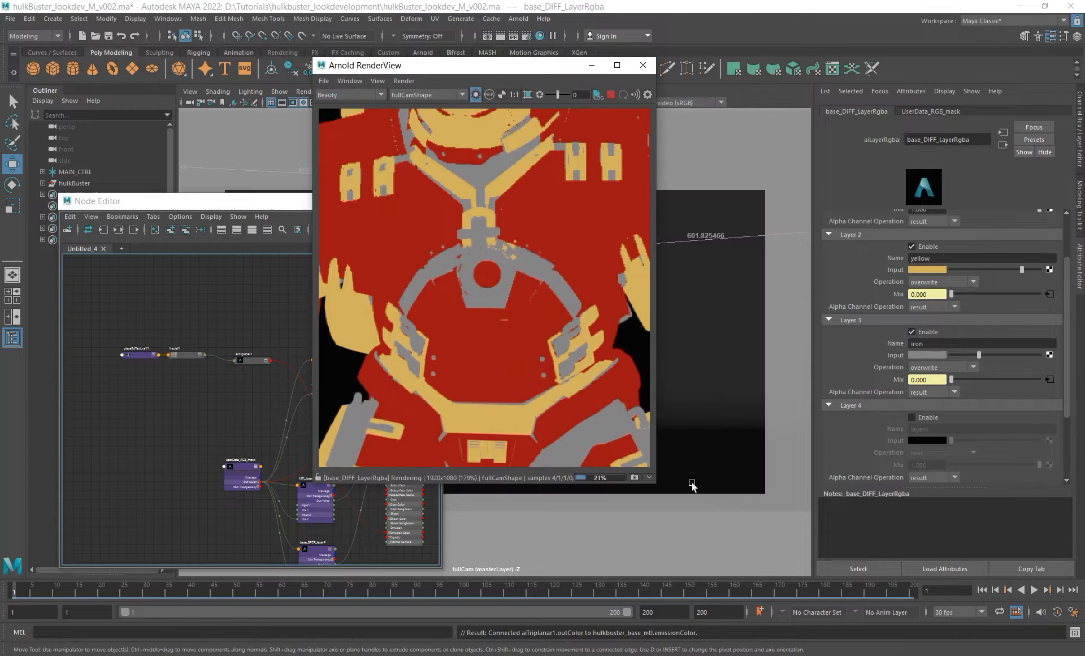
{"action": "left_click_drag", "start_coordinate": [801, 587], "coordinate": [842, 590]}
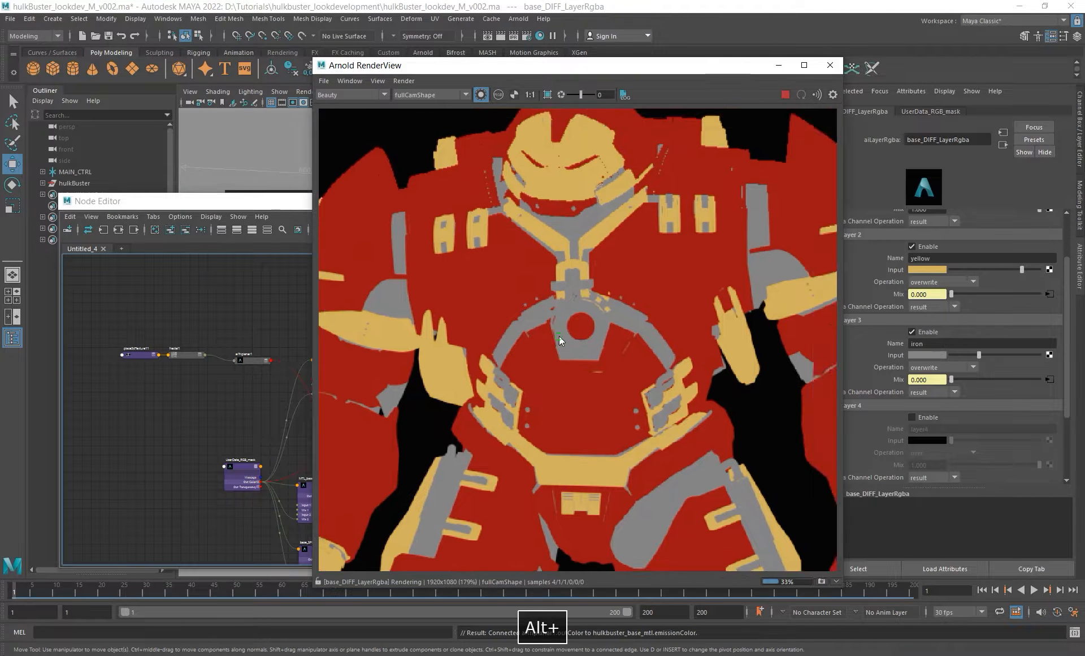
{"action": "middle_click_drag", "start_coordinate": [558, 335], "coordinate": [632, 314], "text": "alt"}
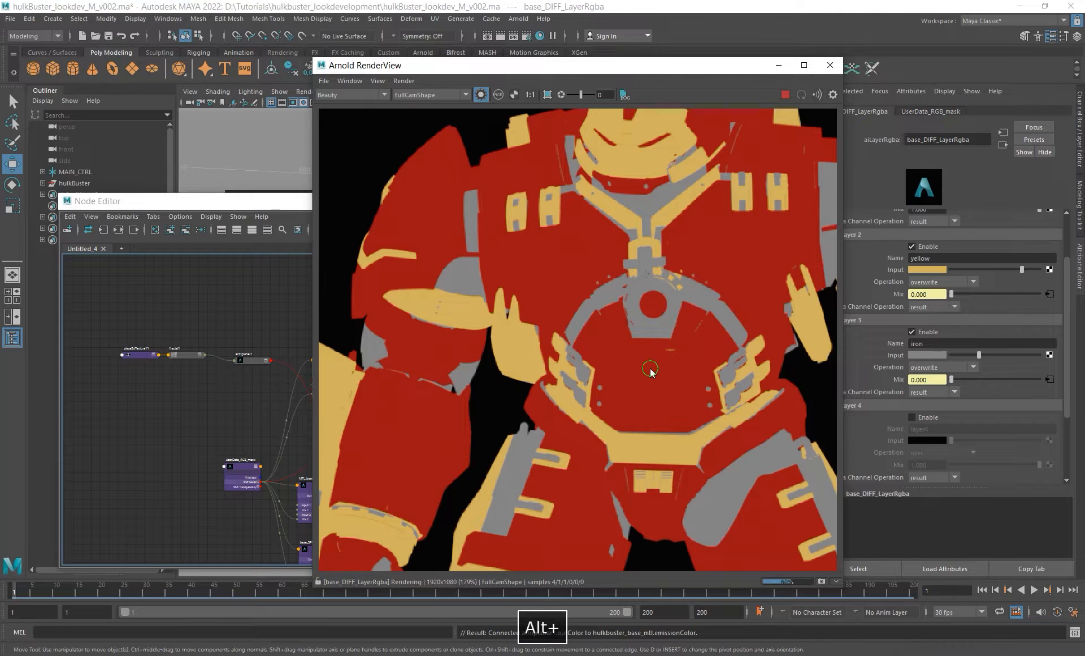
{"action": "middle_click_drag", "start_coordinate": [715, 406], "coordinate": [555, 321], "text": "alt"}
{"action": "middle_click_drag", "start_coordinate": [521, 212], "coordinate": [528, 307], "text": "alt"}
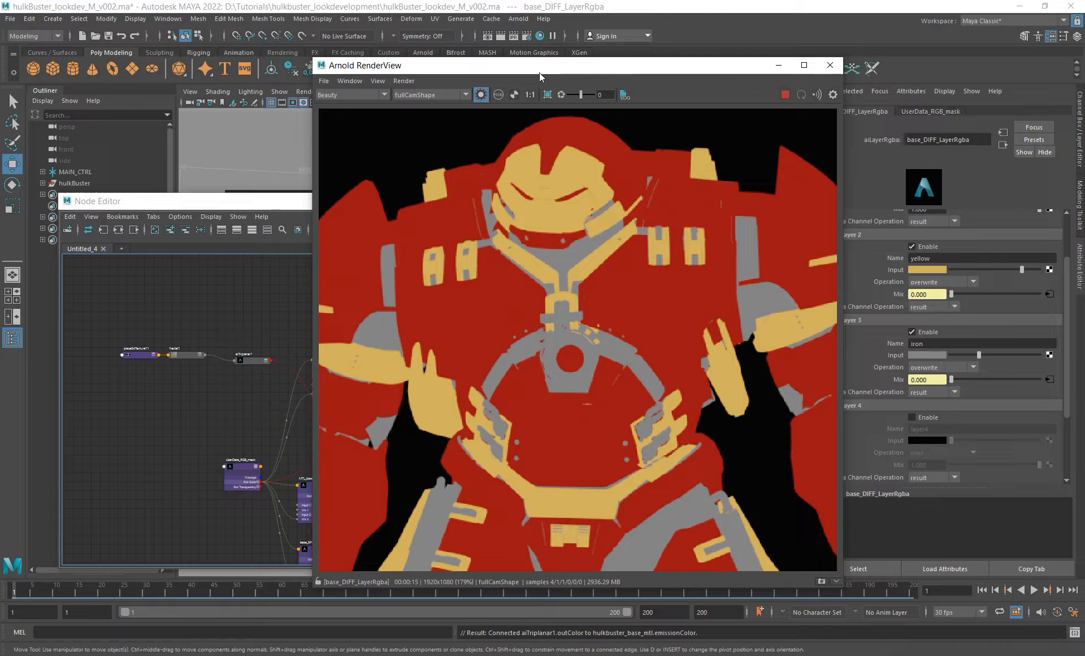
{"action": "left_click_drag", "start_coordinate": [539, 69], "coordinate": [625, 53]}
{"action": "left_click_drag", "start_coordinate": [393, 38], "coordinate": [524, 97]}
{"action": "scroll", "coordinate": [628, 264], "scroll_direction": "down", "scroll_amount": 2}
{"action": "middle_click_drag", "start_coordinate": [673, 301], "coordinate": [695, 320], "text": "alt"}
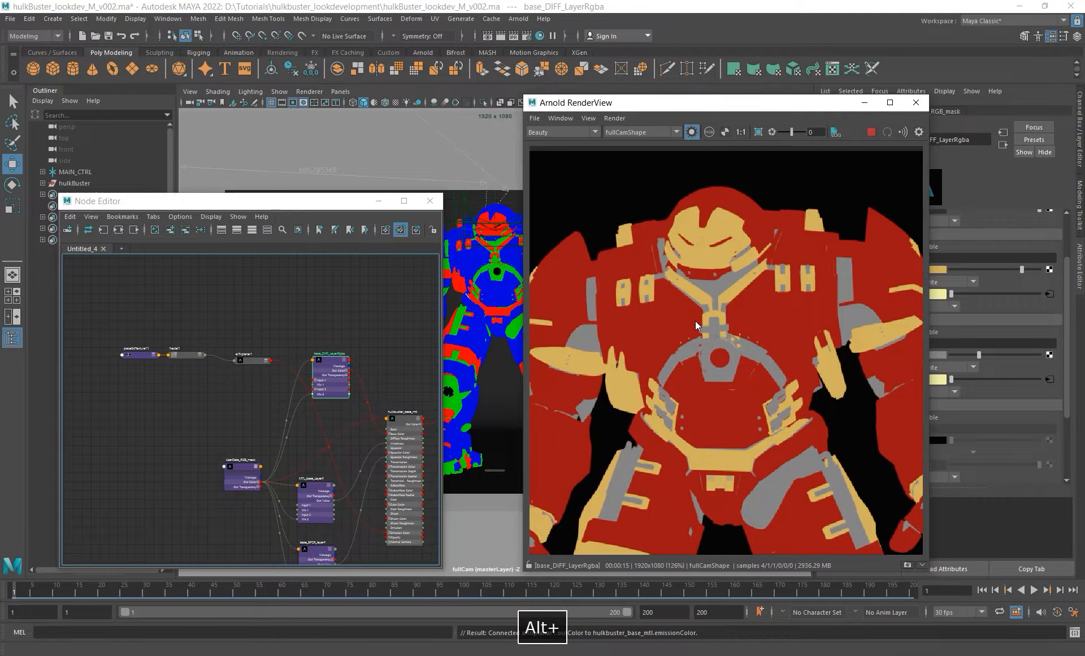
- Enable Layer 4 of base_DIFF_LayerRgba with aiTriplanar1 as its input and the overwrite operation
{"action": "middle_click_drag", "start_coordinate": [270, 386], "coordinate": [259, 344], "text": "alt"}
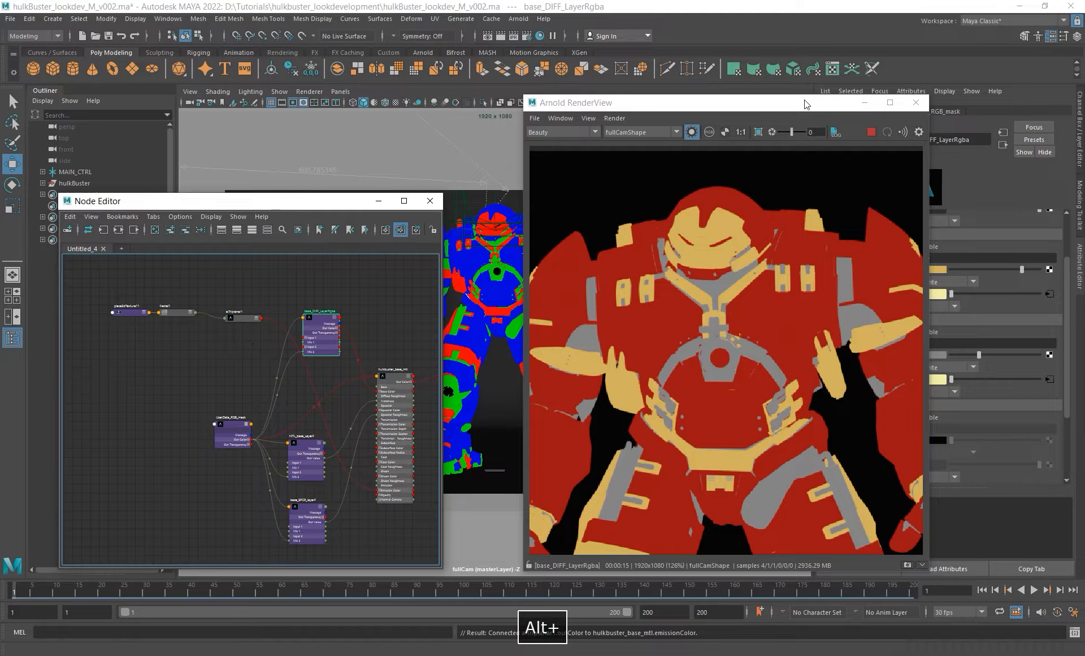
{"action": "left_click_drag", "start_coordinate": [805, 104], "coordinate": [718, 58]}
{"action": "middle_click_drag", "start_coordinate": [243, 314], "coordinate": [193, 322], "text": "alt"}
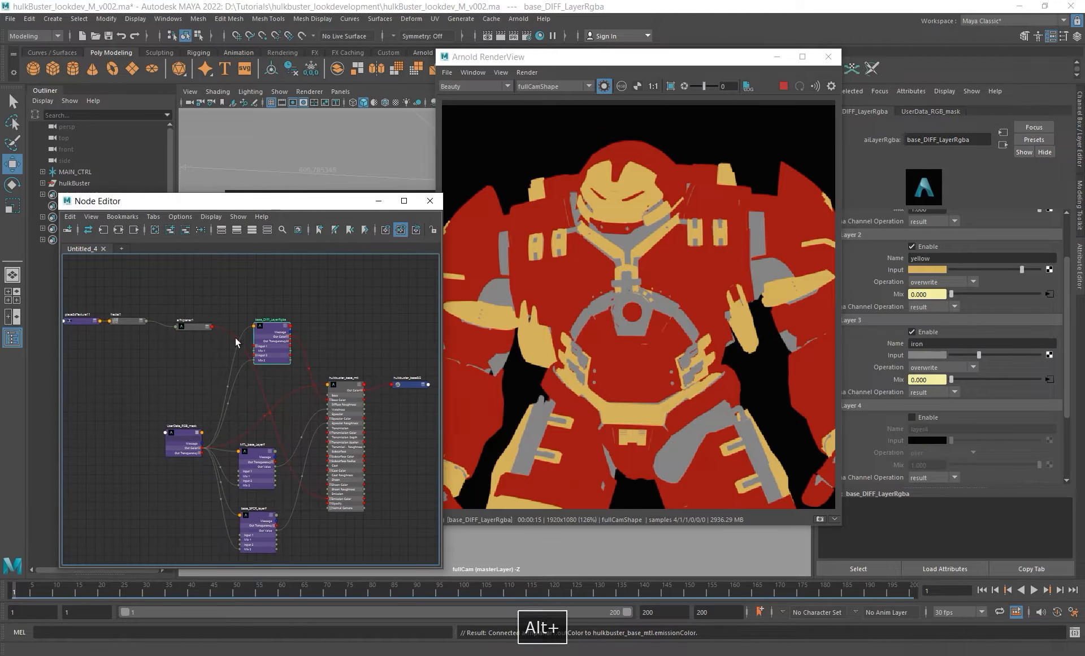
{"action": "left_click", "coordinate": [912, 417]}
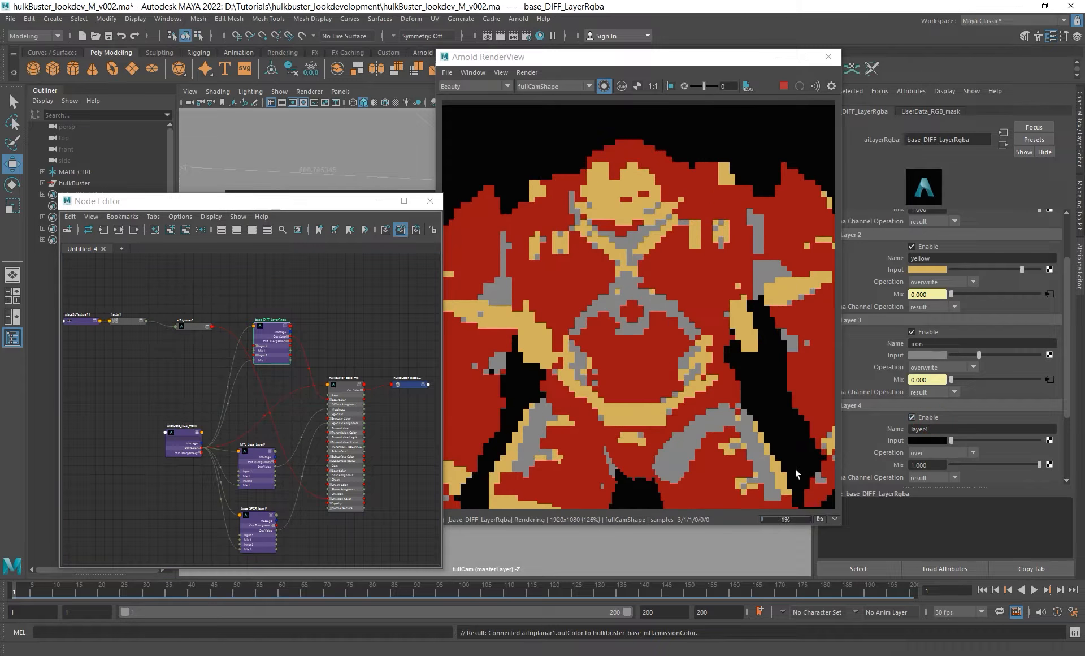
{"action": "middle_click_drag", "start_coordinate": [182, 326], "coordinate": [914, 440]}
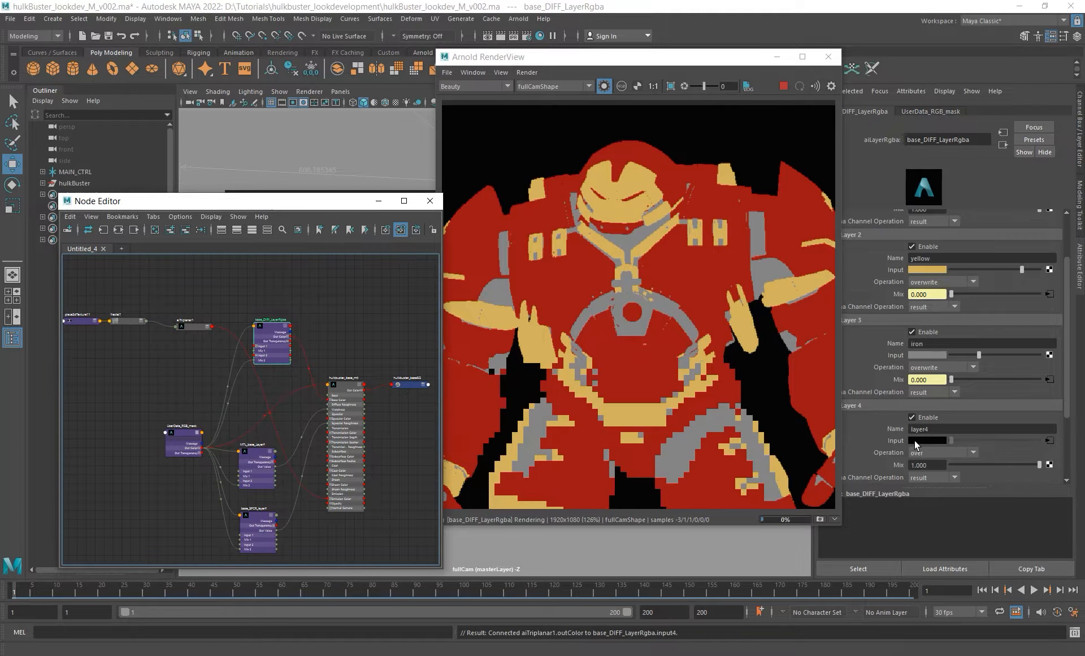
{"action": "left_click", "coordinate": [958, 452]}
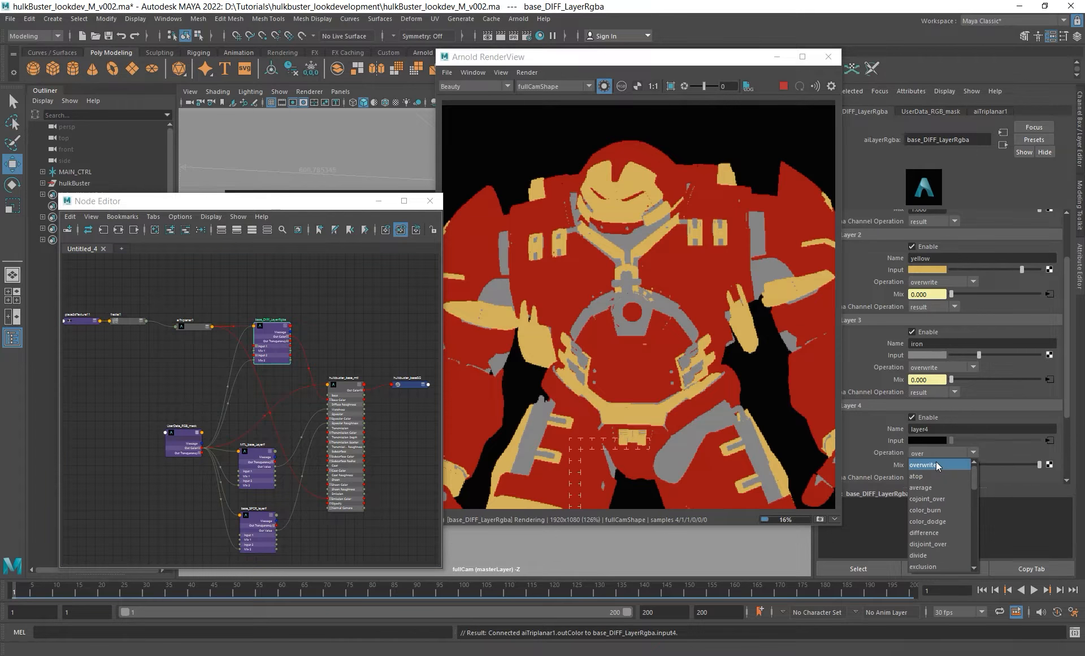
{"action": "left_click", "coordinate": [937, 465]}
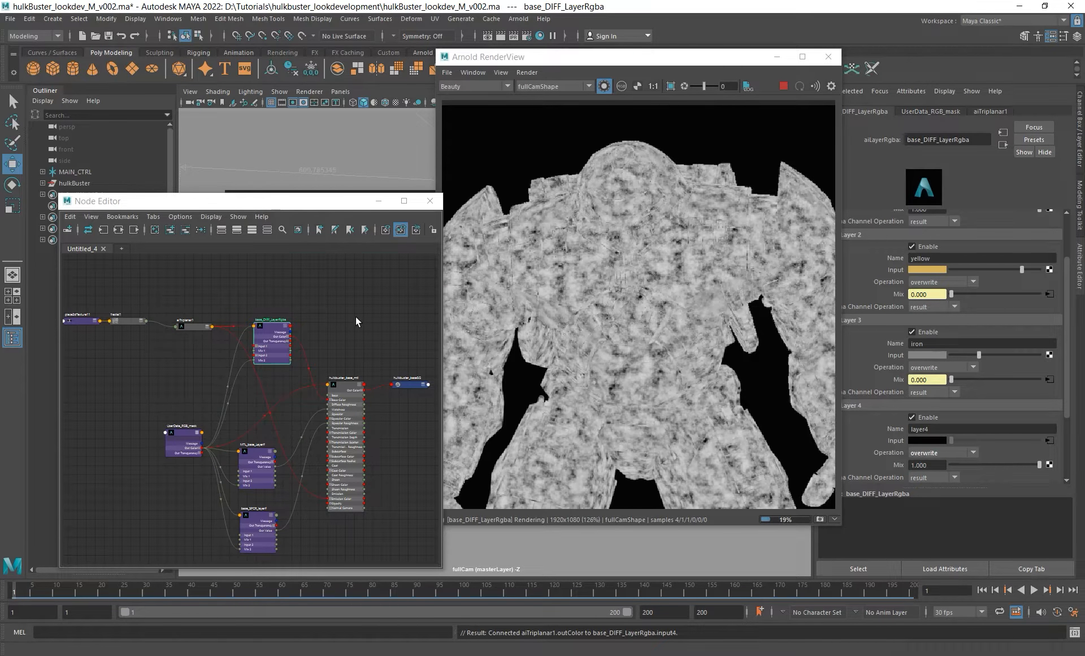
- Space fractal1 and aiTriplanar1 farther from base_DIFF_LayerRgba in the network and reselect the layer node
{"action": "middle_click_drag", "start_coordinate": [356, 321], "coordinate": [342, 333], "text": "alt"}
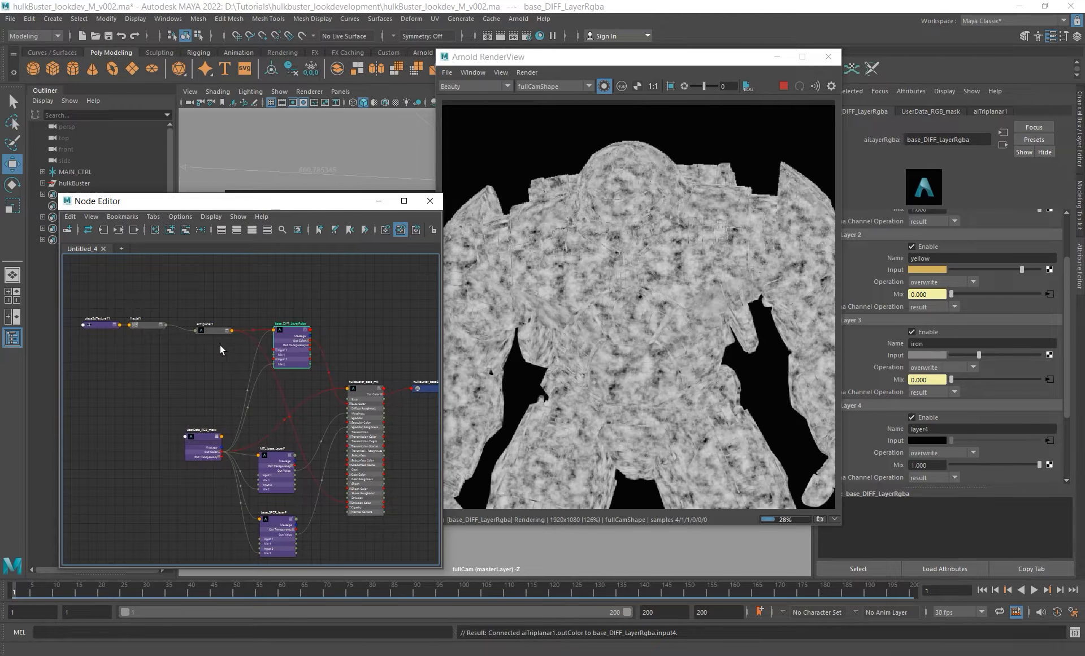
{"action": "right_click_drag", "start_coordinate": [219, 345], "coordinate": [302, 343], "text": "alt"}
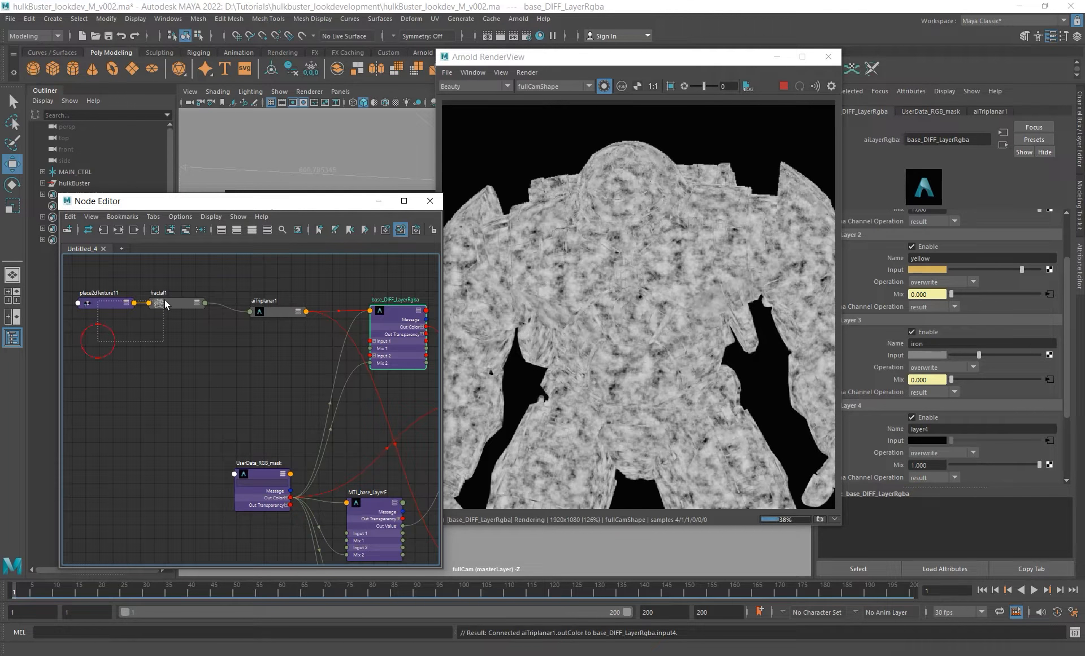
{"action": "left_click_drag", "start_coordinate": [164, 300], "coordinate": [103, 305]}
{"action": "left_click_drag", "start_coordinate": [260, 310], "coordinate": [228, 305]}
{"action": "left_click", "coordinate": [396, 335]}
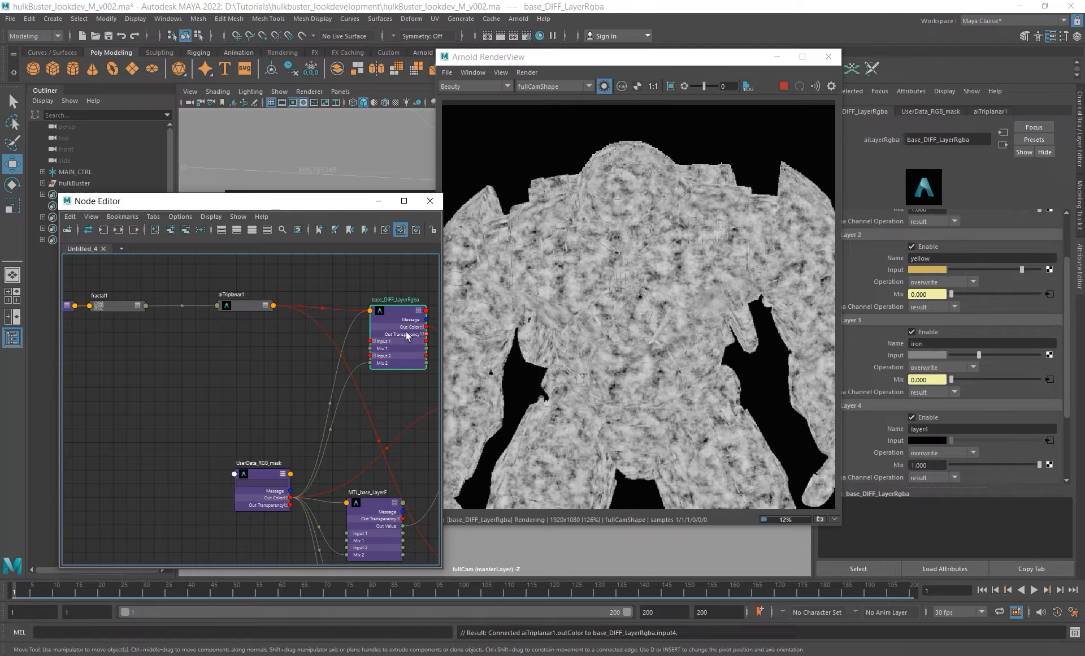
- Disable Layer 4 of base_DIFF_LayerRgba and compare the fractal1, aiTriplanar1 and layer node outputs in the render
{"action": "left_click", "coordinate": [915, 417]}
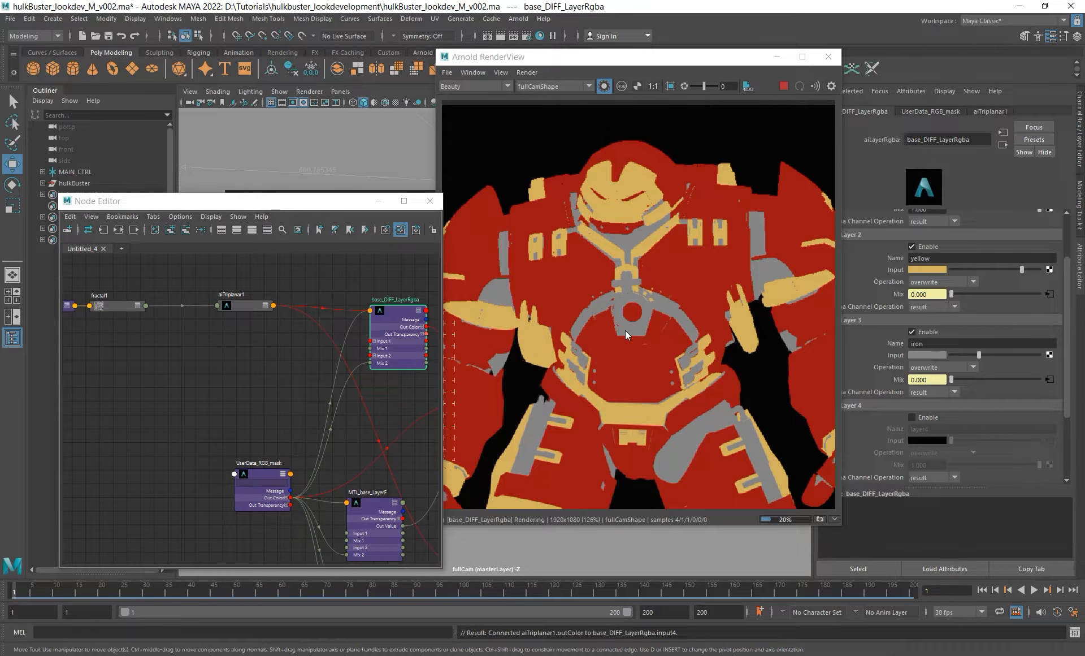
{"action": "scroll", "coordinate": [571, 278], "scroll_direction": "up", "scroll_amount": 4}
{"action": "middle_click_drag", "start_coordinate": [561, 297], "coordinate": [588, 296], "text": "alt"}
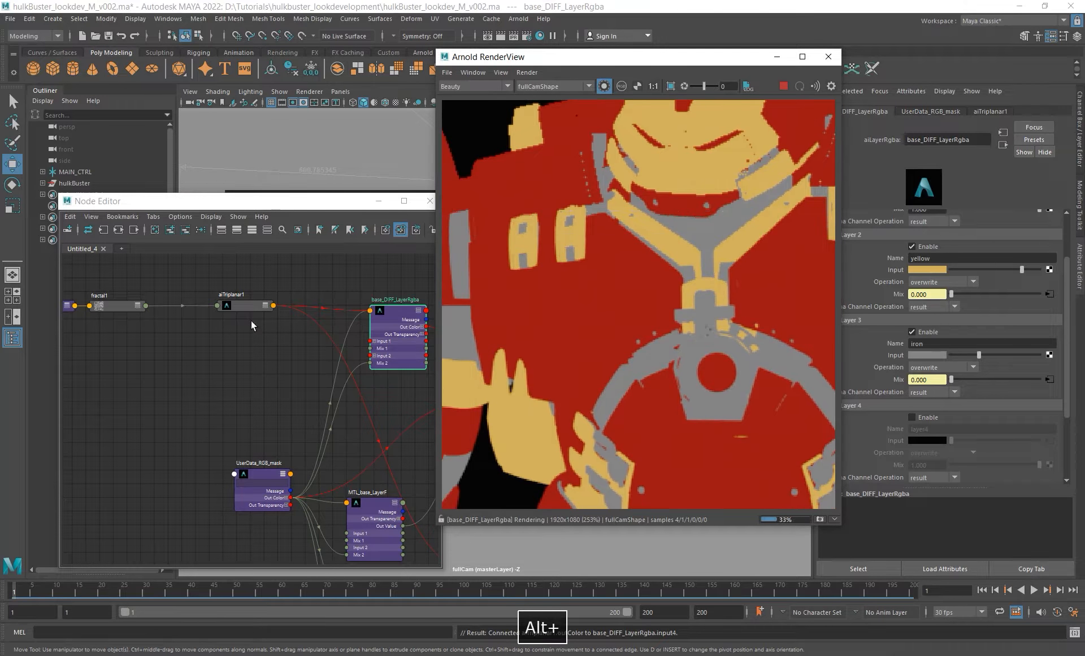
{"action": "left_click", "coordinate": [107, 306]}
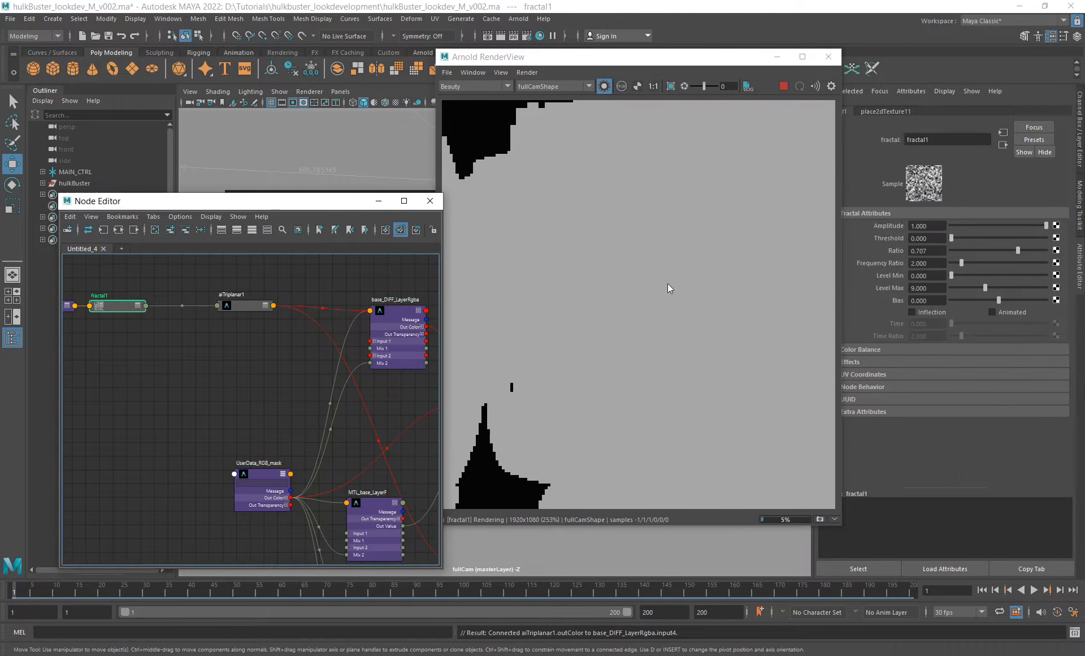
{"action": "left_click", "coordinate": [236, 305]}
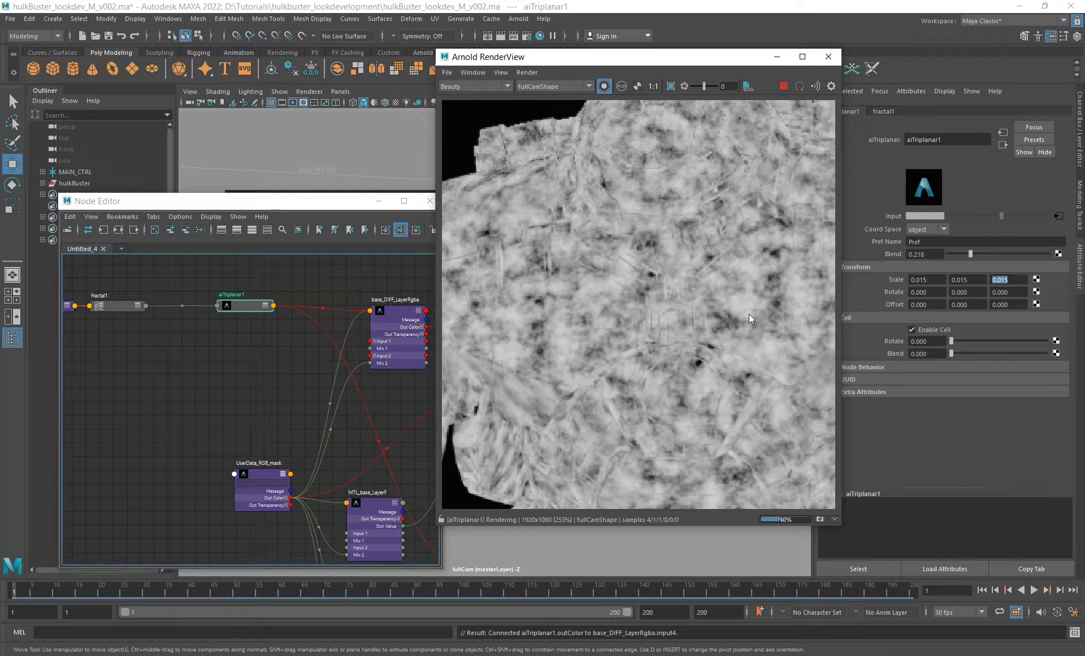
{"action": "left_click", "coordinate": [410, 358]}
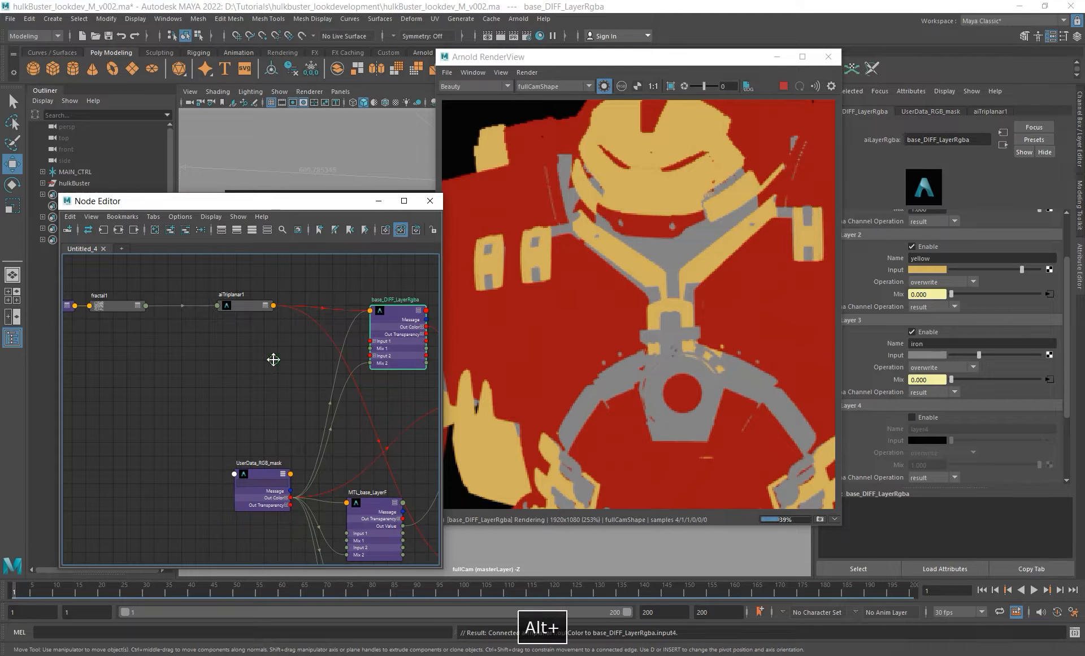
- Create an aiRange node between aiTriplanar1 and base_DIFF_LayerRgba in the material network
{"action": "middle_click_drag", "start_coordinate": [273, 358], "coordinate": [161, 355], "text": "alt"}
{"action": "left_click", "coordinate": [281, 308]}
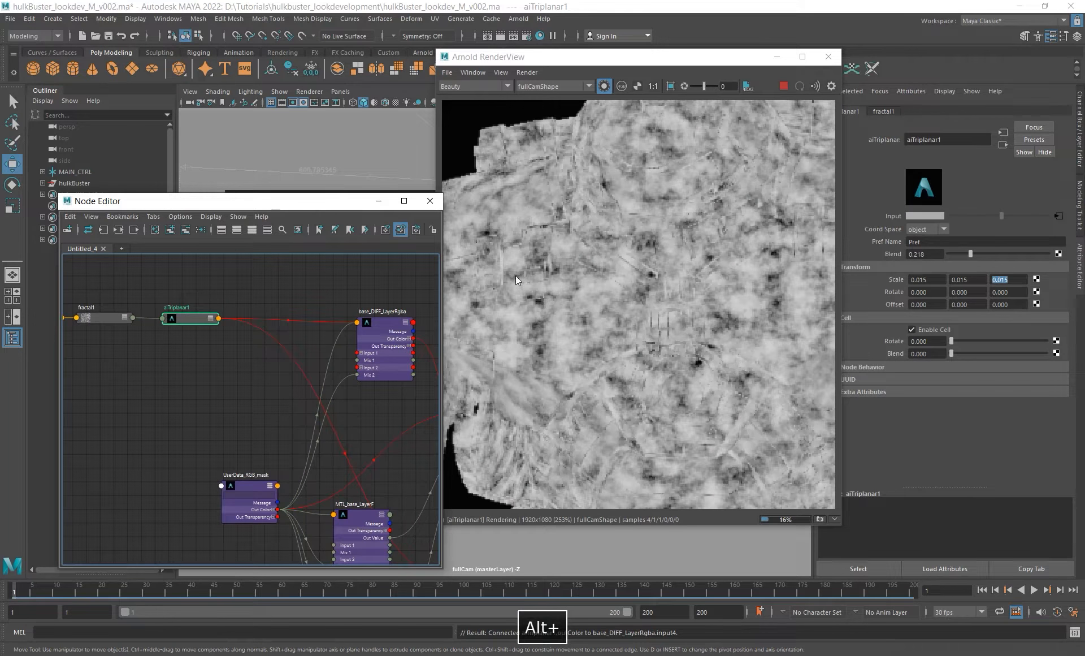
{"action": "left_click", "coordinate": [266, 298]}
{"action": "key", "text": "Tab"}
{"action": "type", "text": "aira"}
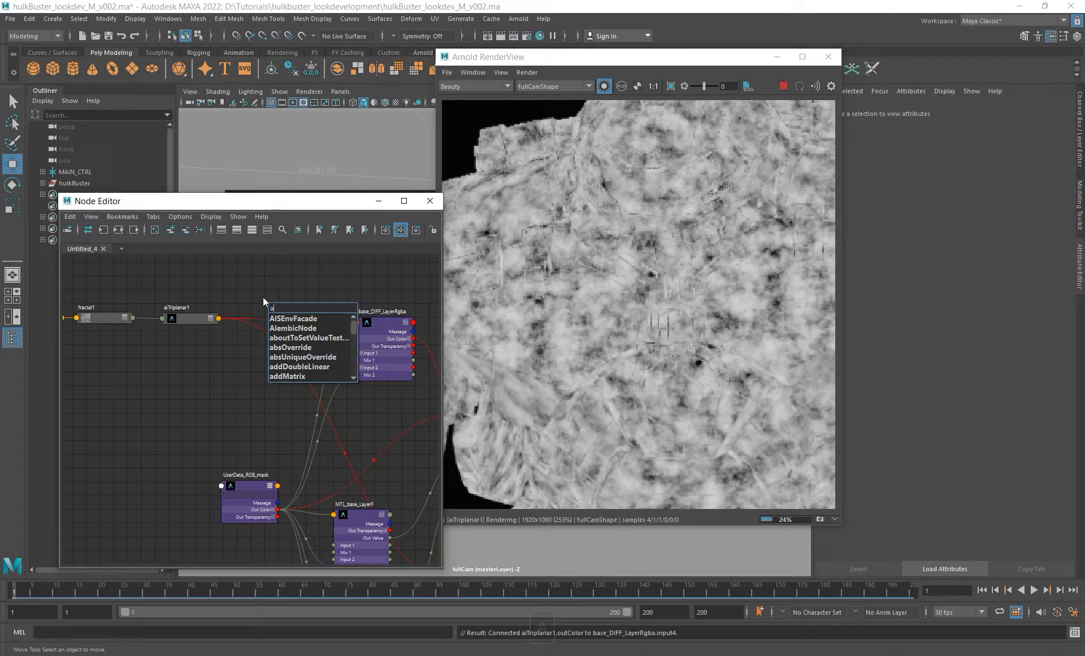
{"action": "key", "text": "Down"}
{"action": "key", "text": "Down"}
{"action": "key", "text": "Down"}
{"action": "key", "text": "Return"}
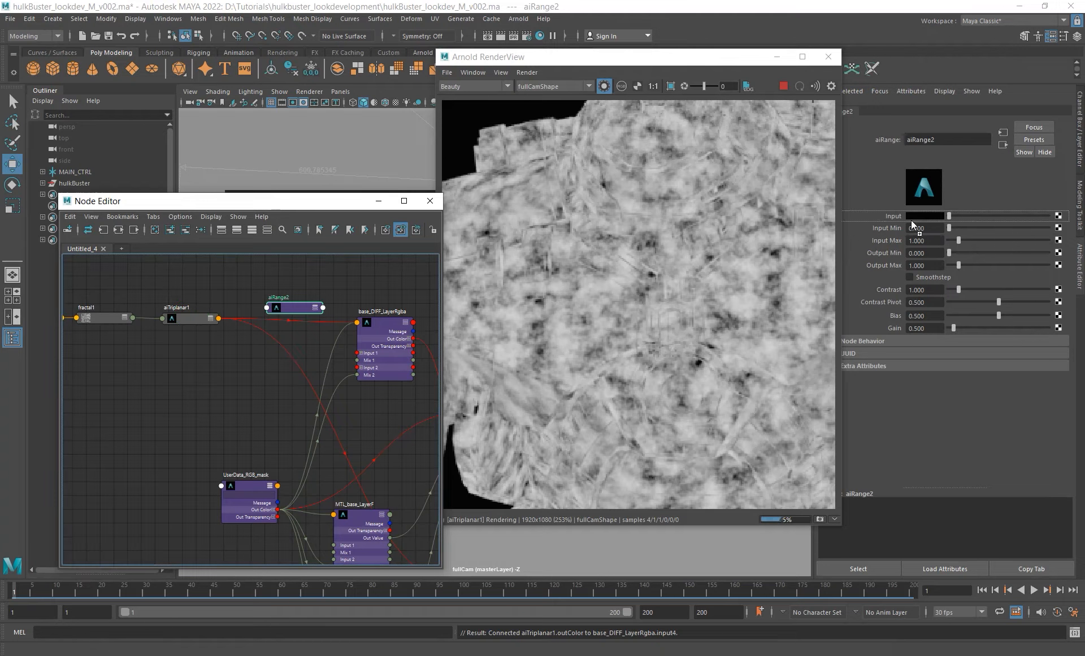
- Feed aiTriplanar1's colour output into the new aiRange node's input and place the node above the existing connection
{"action": "left_click_drag", "start_coordinate": [219, 318], "coordinate": [267, 307]}
{"action": "middle_click_drag", "start_coordinate": [274, 327], "coordinate": [265, 347], "text": "alt"}
{"action": "left_click_drag", "start_coordinate": [301, 331], "coordinate": [299, 312]}
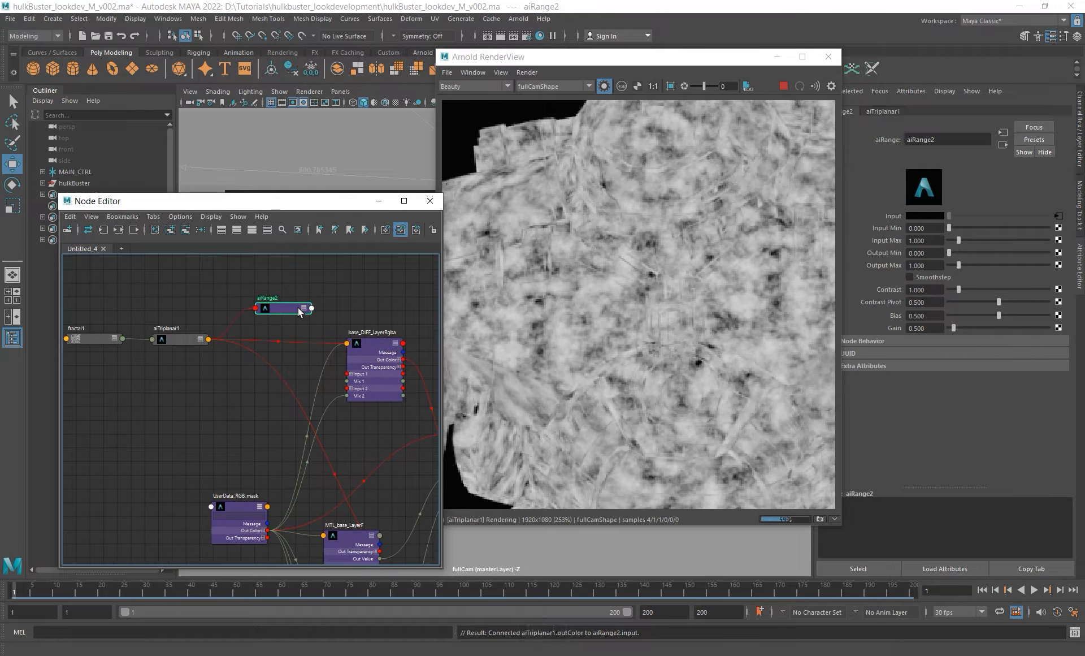
- Connect the aiRange2 output to the Emission Color of hulkbuster_base_mtl and preview aiRange2 in the render
{"action": "middle_click_drag", "start_coordinate": [347, 375], "coordinate": [308, 375], "text": "alt"}
{"action": "left_click", "coordinate": [345, 367]}
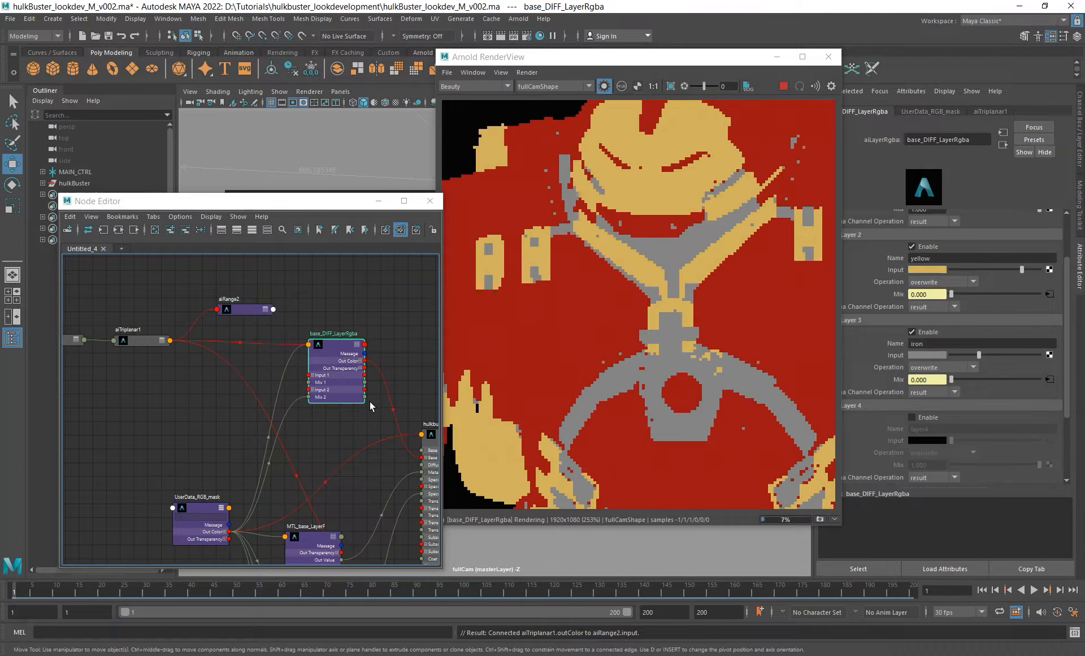
{"action": "middle_click_drag", "start_coordinate": [337, 424], "coordinate": [252, 378], "text": "alt"}
{"action": "left_click", "coordinate": [348, 412]}
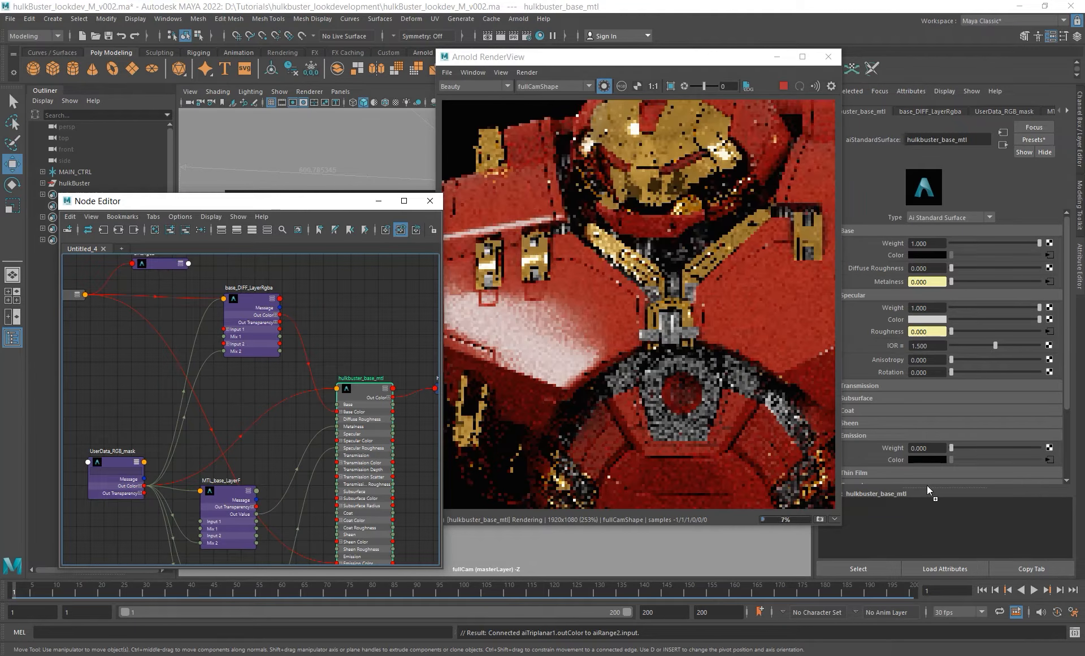
{"action": "middle_click_drag", "start_coordinate": [922, 460], "coordinate": [923, 460]}
{"action": "left_click", "coordinate": [141, 263]}
{"action": "middle_click_drag", "start_coordinate": [294, 323], "coordinate": [315, 388], "text": "alt"}
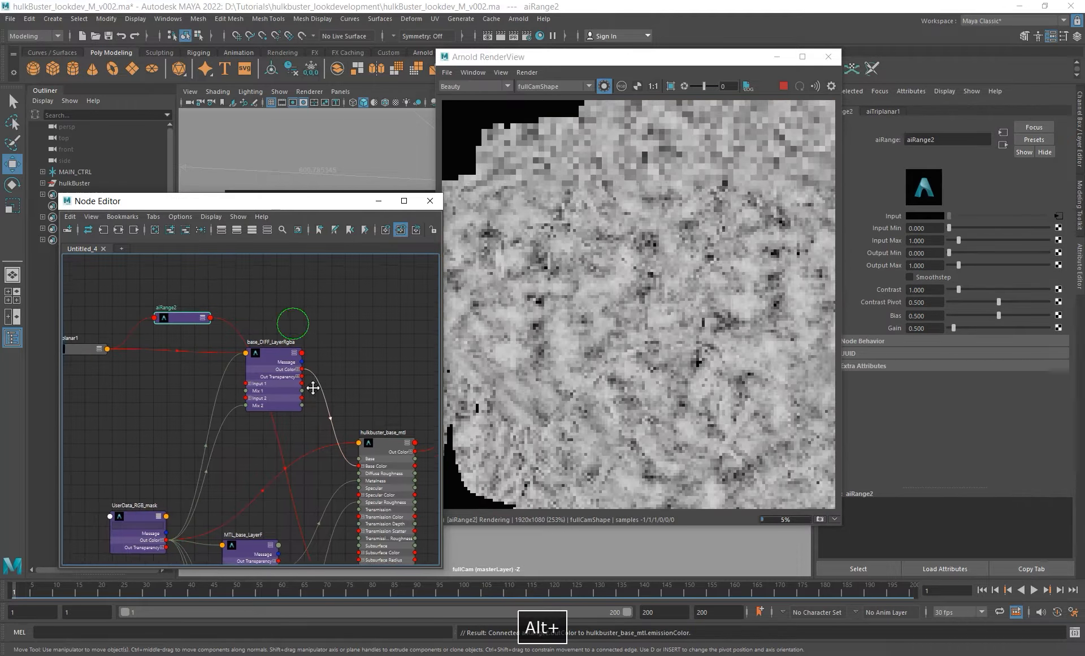
- Try an Input Min of 0.260 and an Input Max of 0.540 on aiRange2 to raise the fractal's contrast
{"action": "left_click_drag", "start_coordinate": [720, 58], "coordinate": [654, 70]}
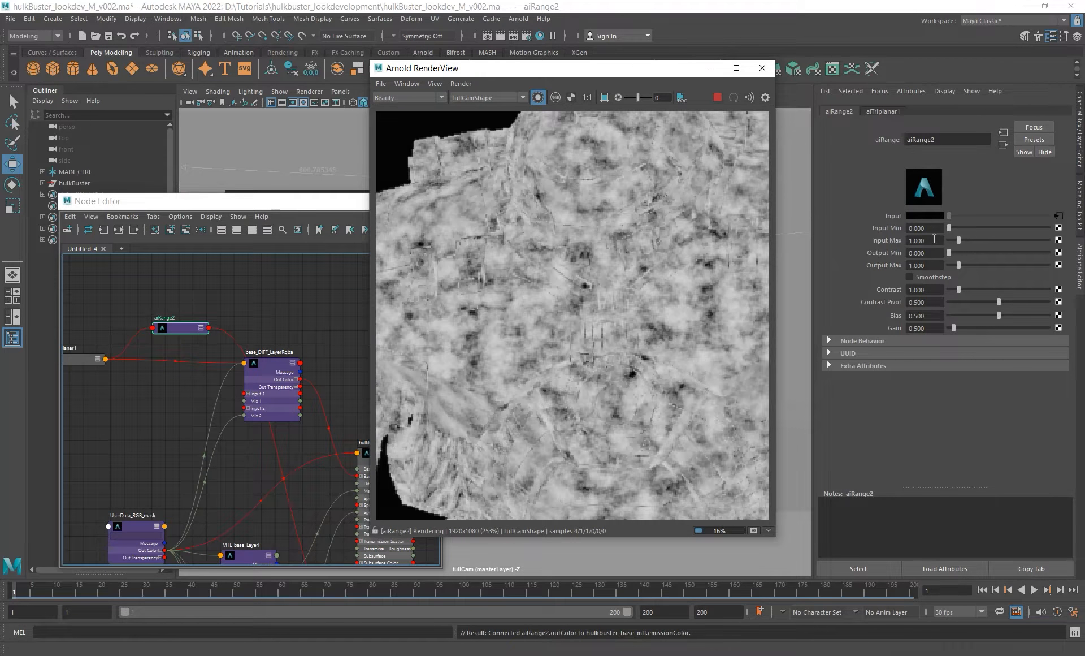
{"action": "mouse_move", "coordinate": [935, 229]}
{"action": "left_mouse_down", "text": "ctrl"}
{"action": "mouse_move", "coordinate": [954, 223]}
{"action": "mouse_move", "coordinate": [936, 239]}
{"action": "left_mouse_up", "text": "ctrl"}
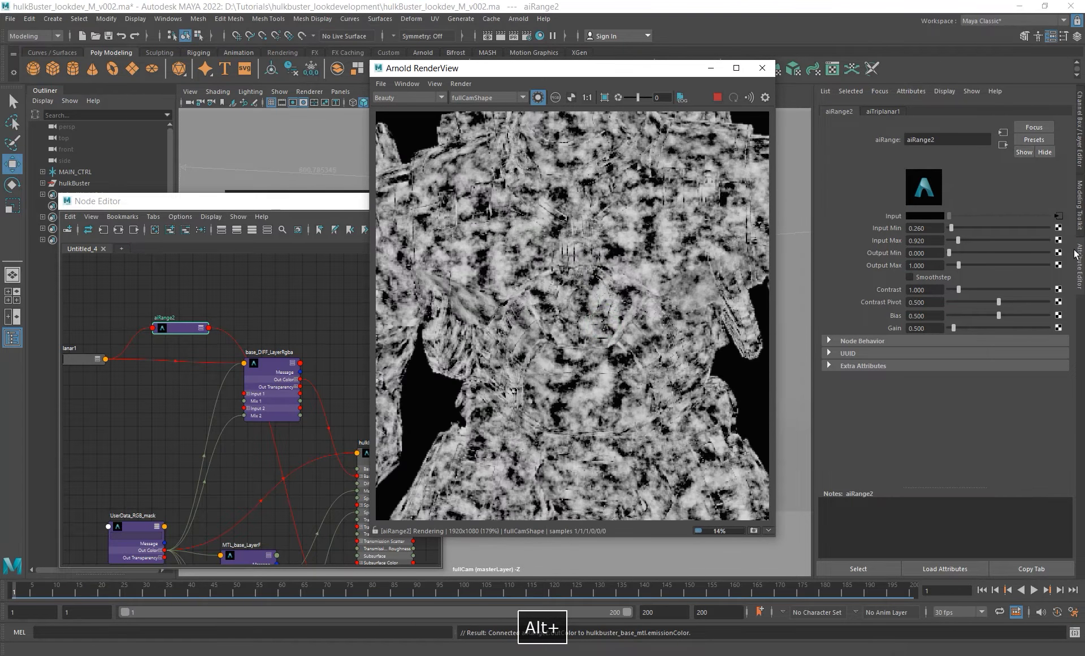
{"action": "left_click_drag", "start_coordinate": [934, 241], "coordinate": [912, 253], "text": "ctrl"}
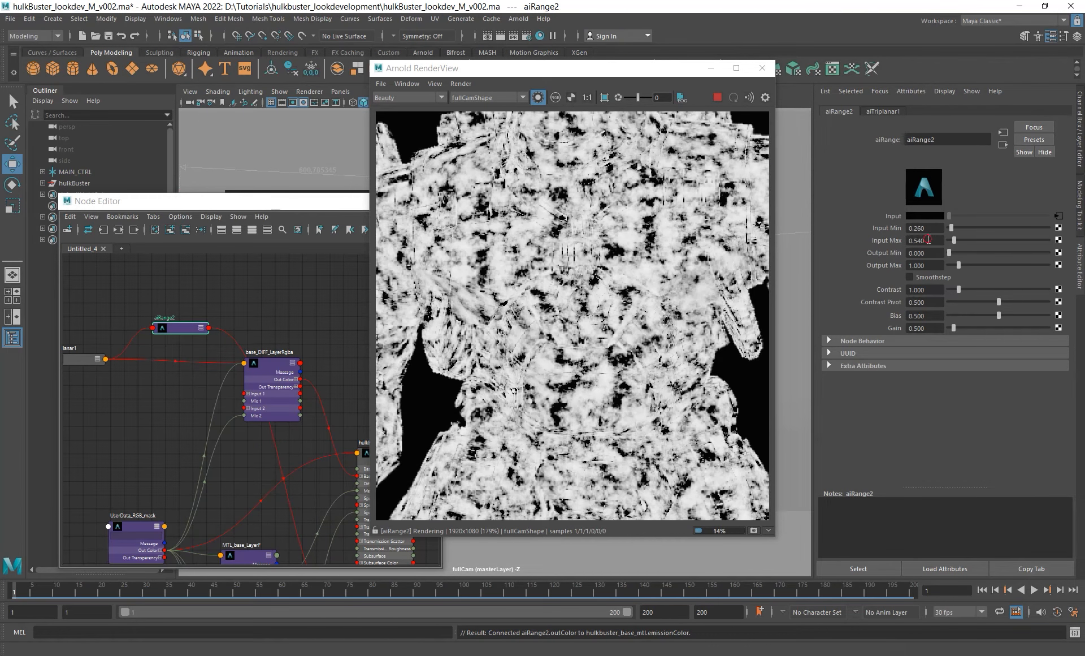
- Try an Input Max of 10 on aiRange2 and check the effect on the fractal pattern
{"action": "double_click", "coordinate": [928, 239]}
{"action": "type", "text": "10"}
{"action": "key", "text": "shift+Tab"}
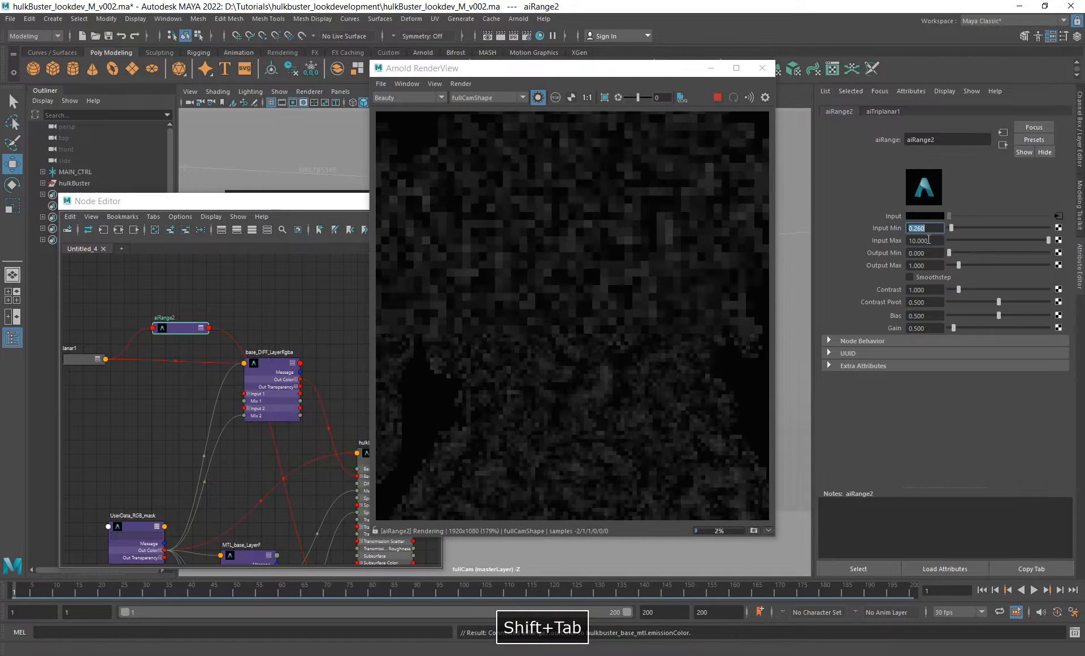
{"action": "key", "text": "Tab"}
{"action": "type", "text": "10"}
{"action": "key", "text": "shift+Tab"}
{"action": "key", "text": "Tab"}
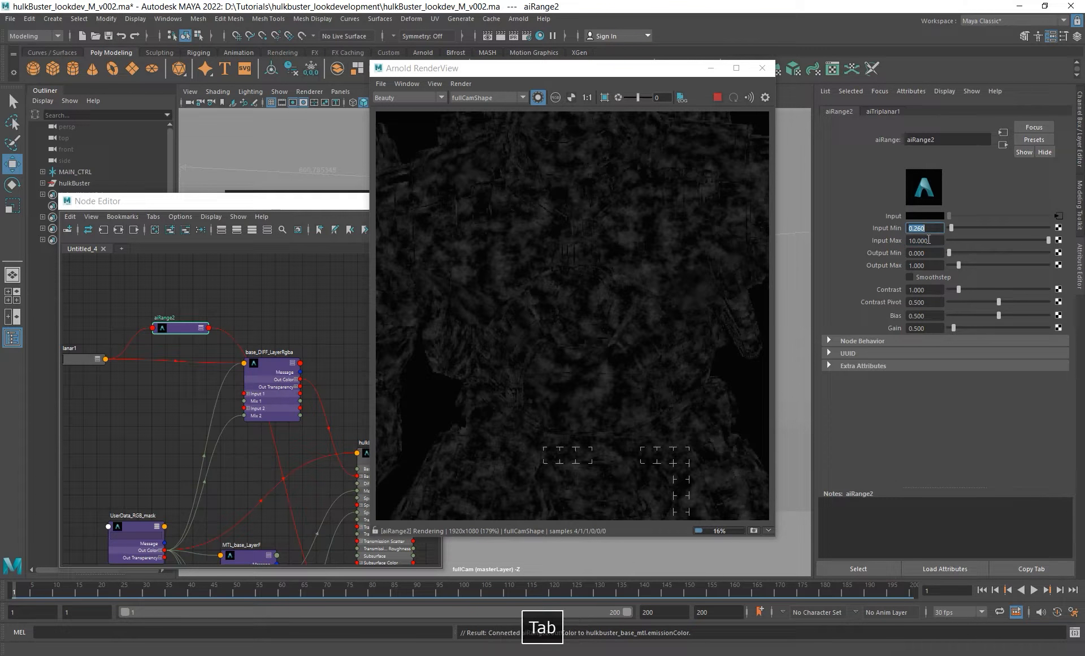
- Reset the aiRange2 Input Max to 1 and Input Min to 0
{"action": "type", "text": "1"}
{"action": "key", "text": "shift+Tab"}
{"action": "type", "text": "0"}
{"action": "key", "text": "Return"}
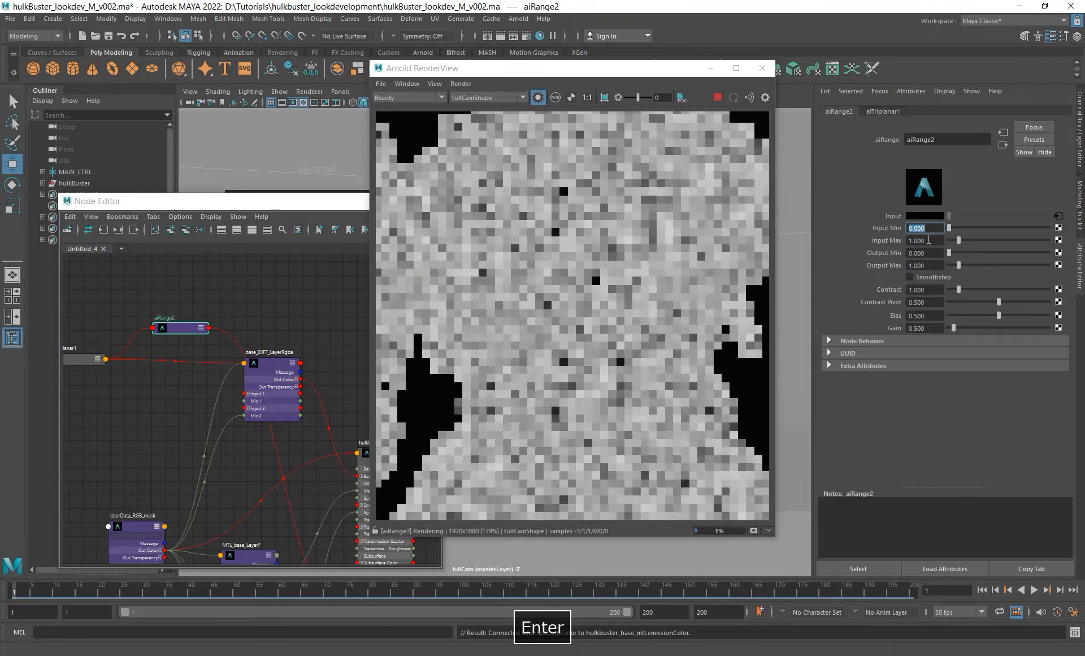
- Try an Input Min of 0.010 and then 0.050 on aiRange2
{"action": "middle_click_drag", "start_coordinate": [247, 309], "coordinate": [290, 304], "text": "alt"}
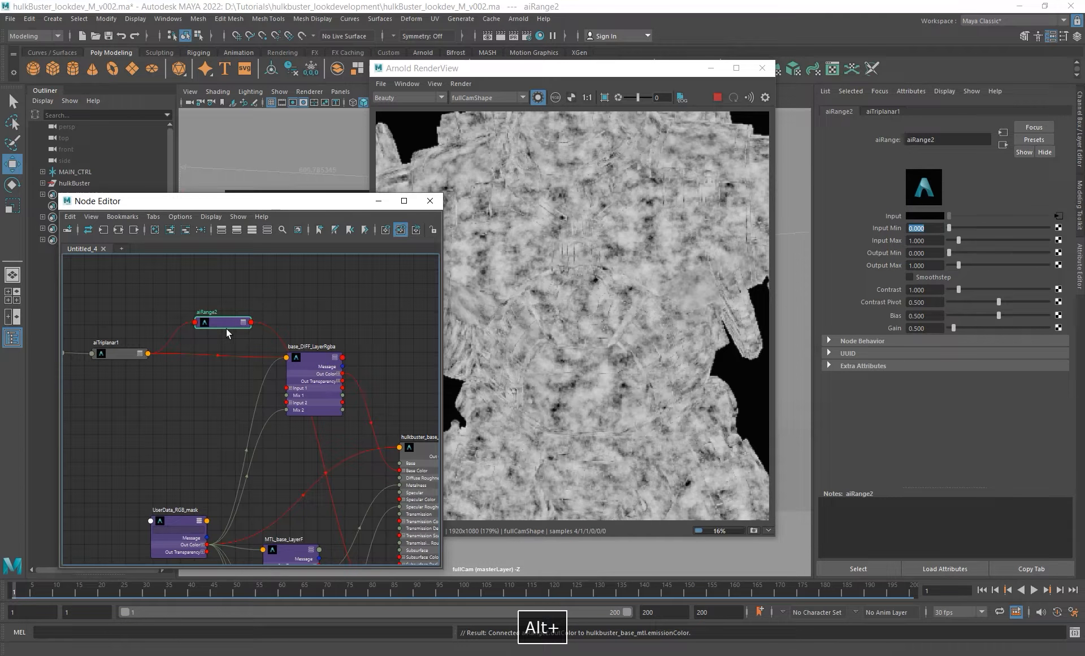
{"action": "left_click", "coordinate": [933, 229]}
{"action": "type", "text": "0.01"}
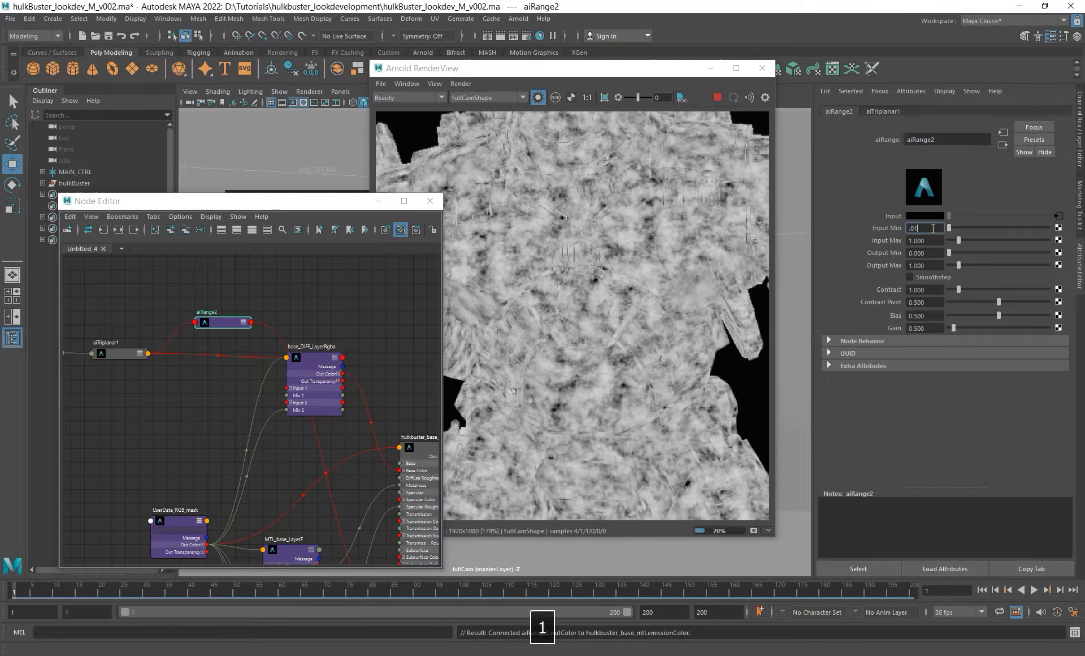
{"action": "key", "text": "Return"}
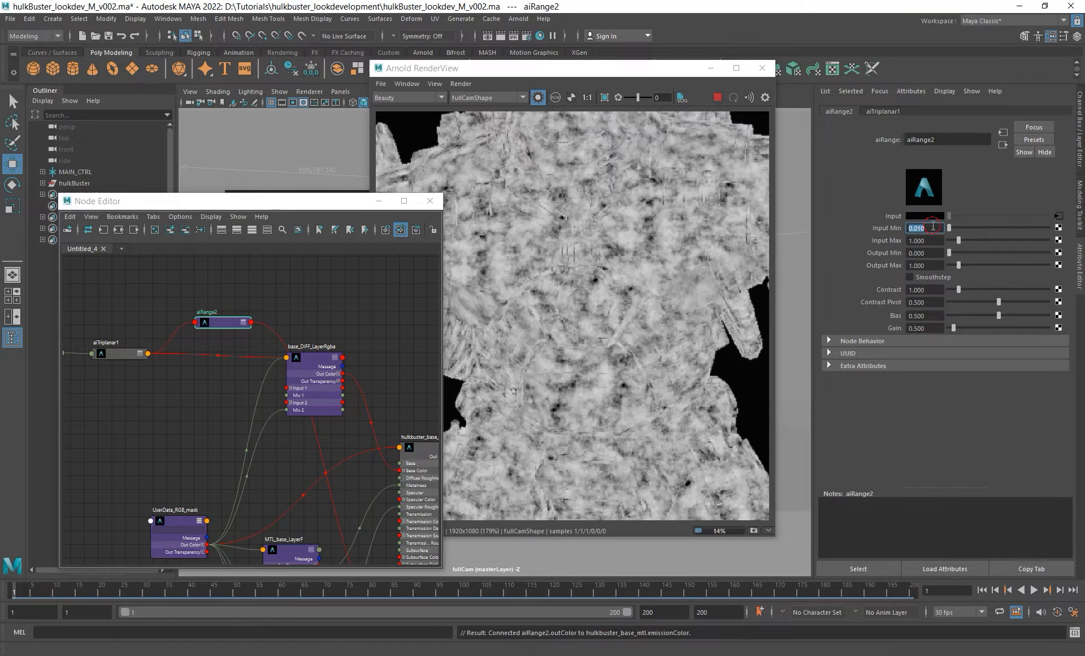
{"action": "type", "text": "0.05"}
{"action": "key", "text": "Return"}
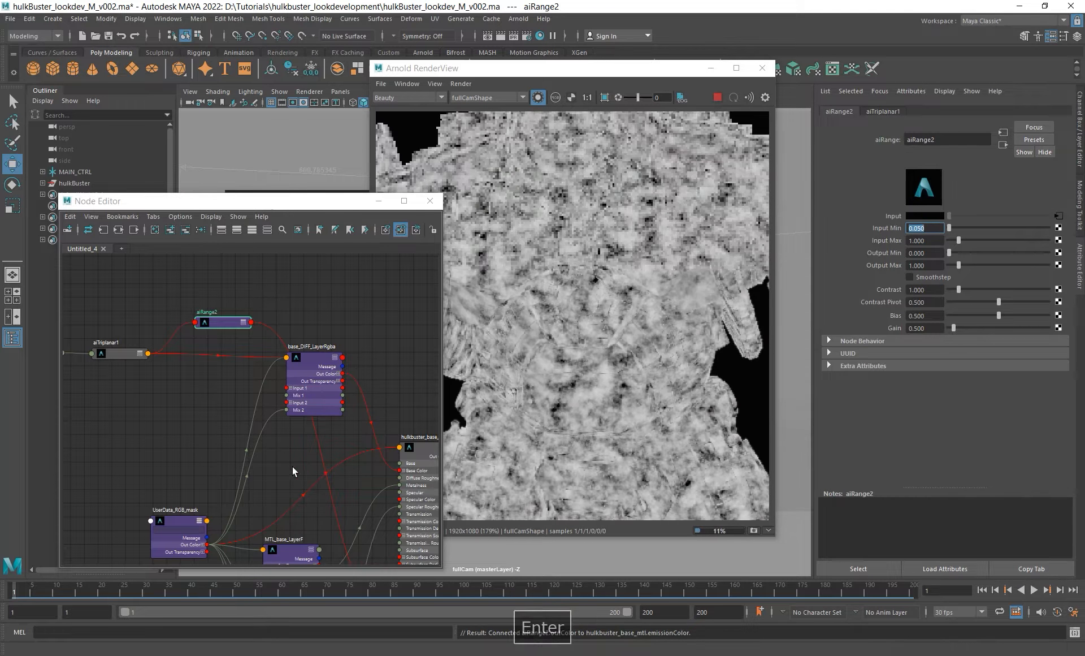
- Try an Input Max of 0.6 on aiRange2, and settle on 0.7
{"action": "middle_click_drag", "start_coordinate": [257, 395], "coordinate": [280, 387], "text": "alt"}
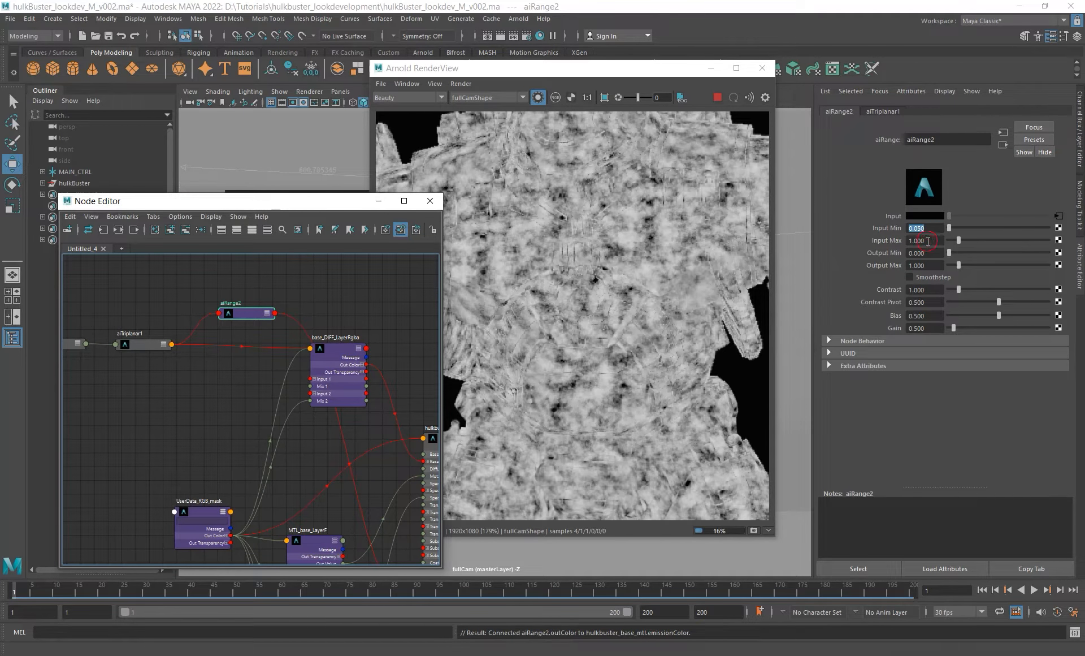
{"action": "left_click", "coordinate": [927, 240]}
{"action": "type", "text": ".6"}
{"action": "key", "text": "Return"}
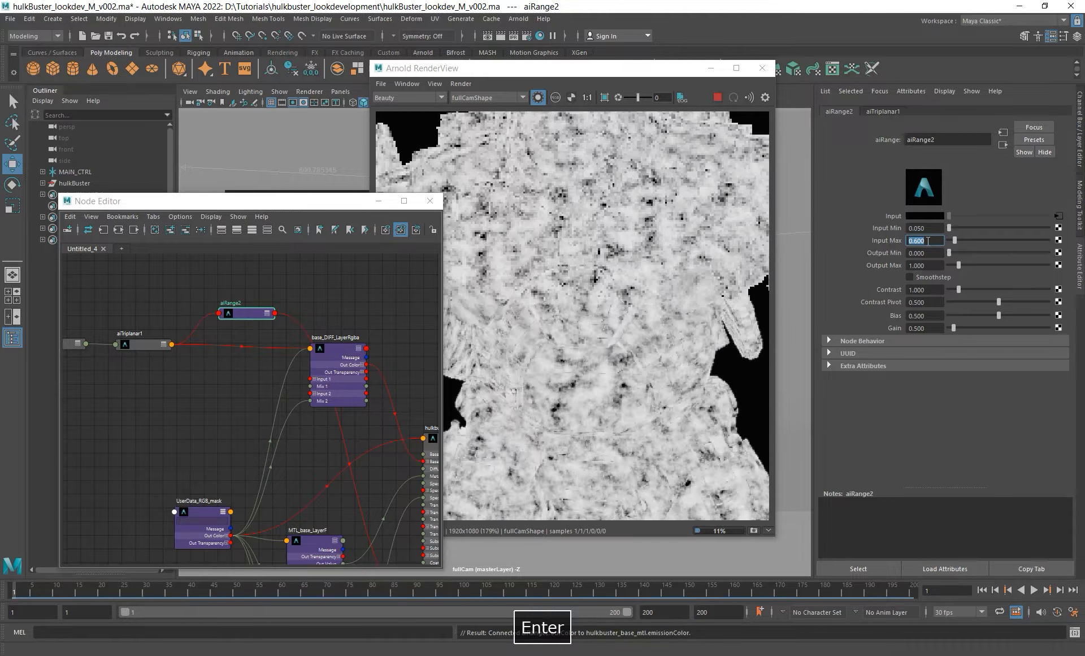
{"action": "type", "text": ".7"}
{"action": "key", "text": "Return"}
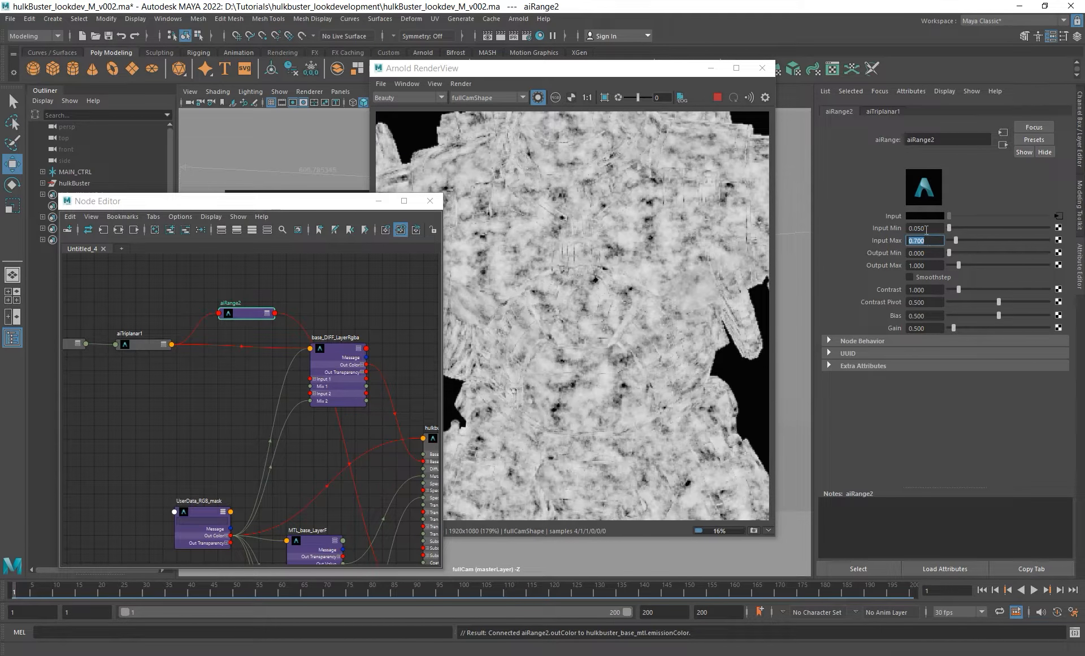
- Try an Input Min of 0.2 on aiRange2, and settle on 0.1
{"action": "left_click", "coordinate": [924, 228]}
{"action": "type", "text": ".2"}
{"action": "key", "text": "Return"}
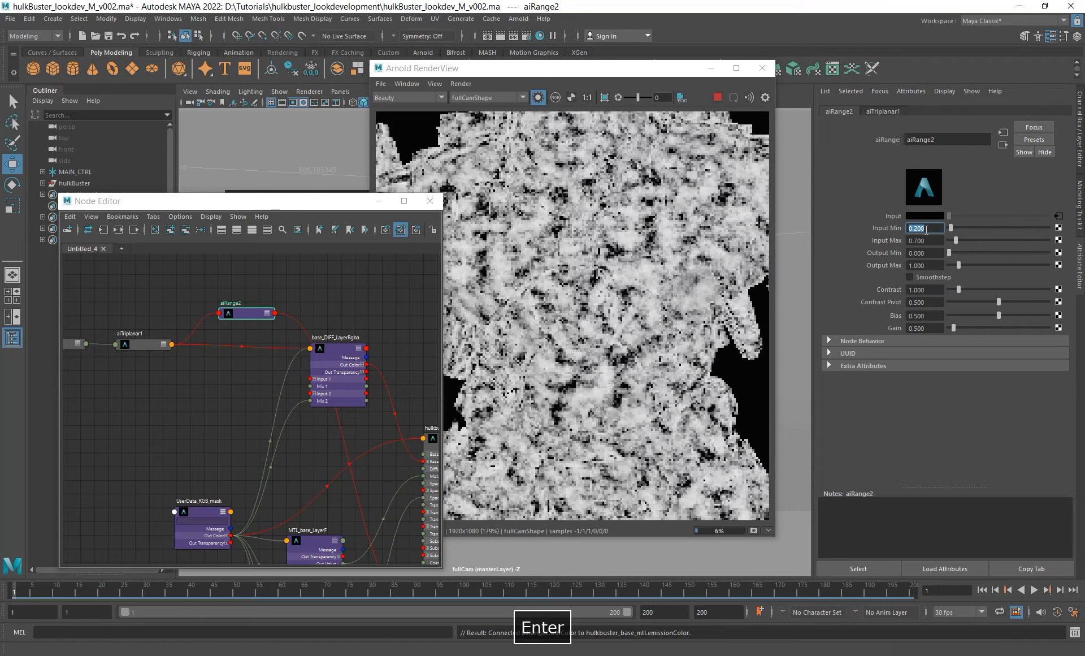
{"action": "type", "text": ".1"}
{"action": "key", "text": "Return"}
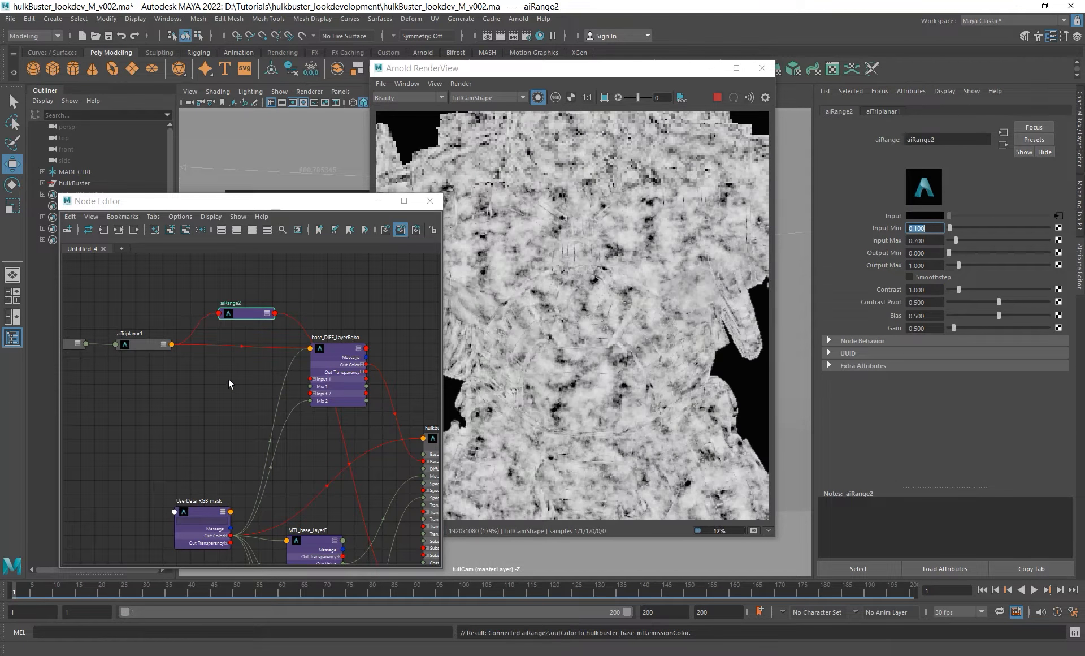
- Disconnect aiTriplanar1 from the Layer 4 input of base_DIFF_LayerRgba and make that input a plain light grey
{"action": "middle_click_drag", "start_coordinate": [229, 384], "coordinate": [180, 379], "text": "alt"}
{"action": "left_click", "coordinate": [310, 336]}
{"action": "left_click", "coordinate": [925, 416]}
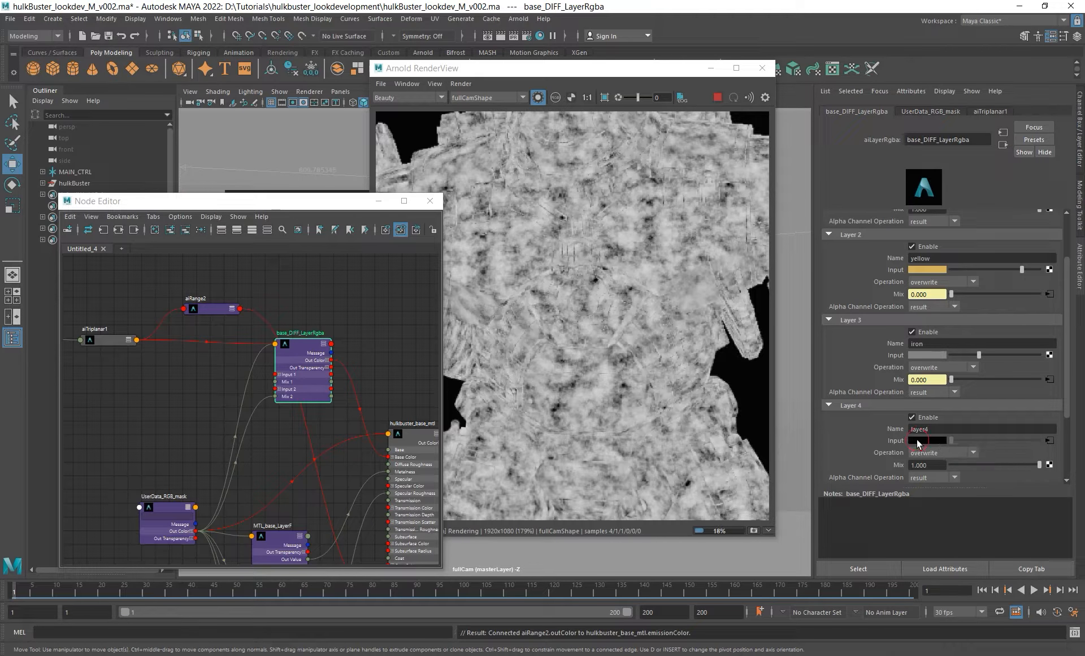
{"action": "left_click", "coordinate": [915, 477]}
{"action": "left_click", "coordinate": [916, 475]}
{"action": "left_click_drag", "start_coordinate": [951, 439], "coordinate": [1021, 439]}
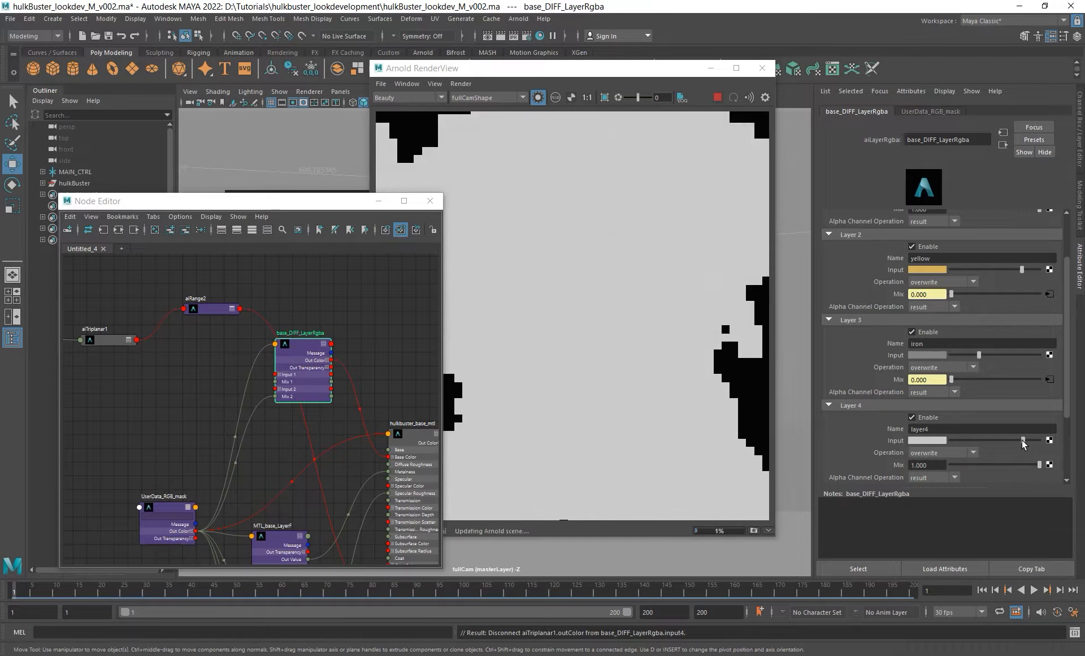
{"action": "scroll", "coordinate": [870, 463], "scroll_direction": "down", "scroll_amount": 2}
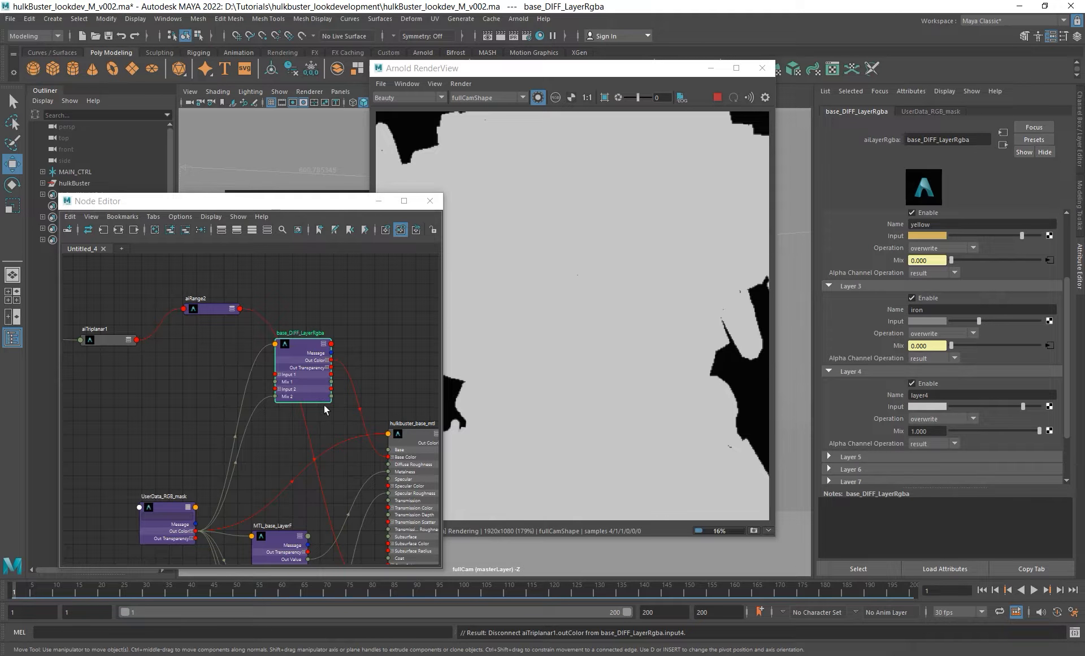
- Move aiRange2 just below aiTriplanar1 in the node graph and expand it to show its connected ports
{"action": "middle_click_drag", "start_coordinate": [198, 339], "coordinate": [212, 295], "text": "alt"}
{"action": "left_click_drag", "start_coordinate": [237, 267], "coordinate": [210, 322]}
{"action": "middle_click_drag", "start_coordinate": [324, 374], "coordinate": [334, 382], "text": "alt"}
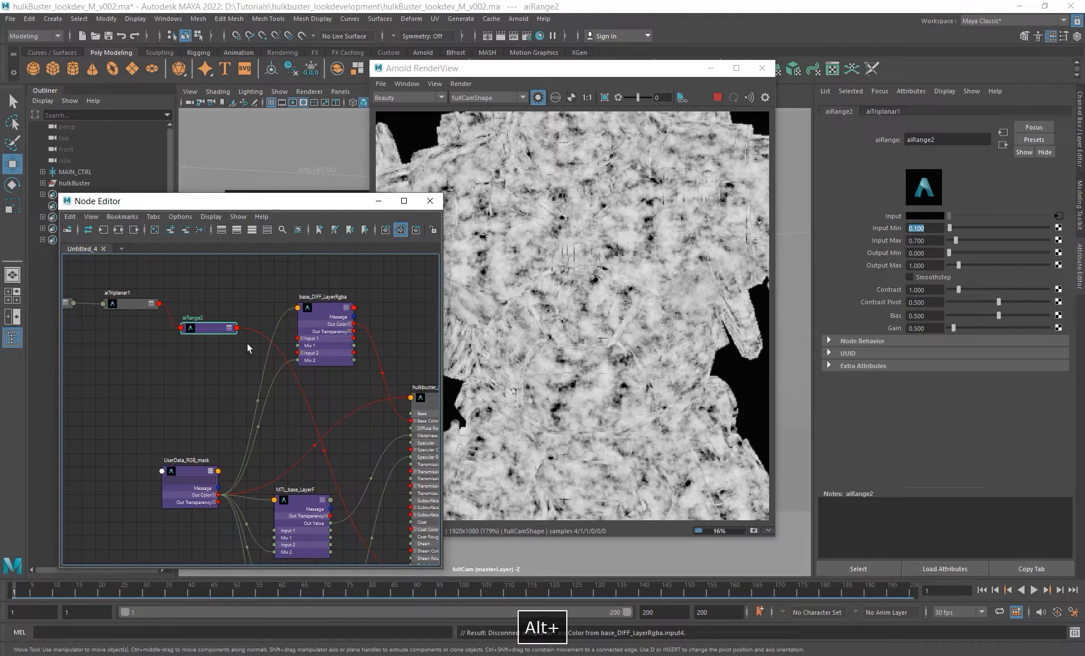
{"action": "left_click", "coordinate": [229, 328]}
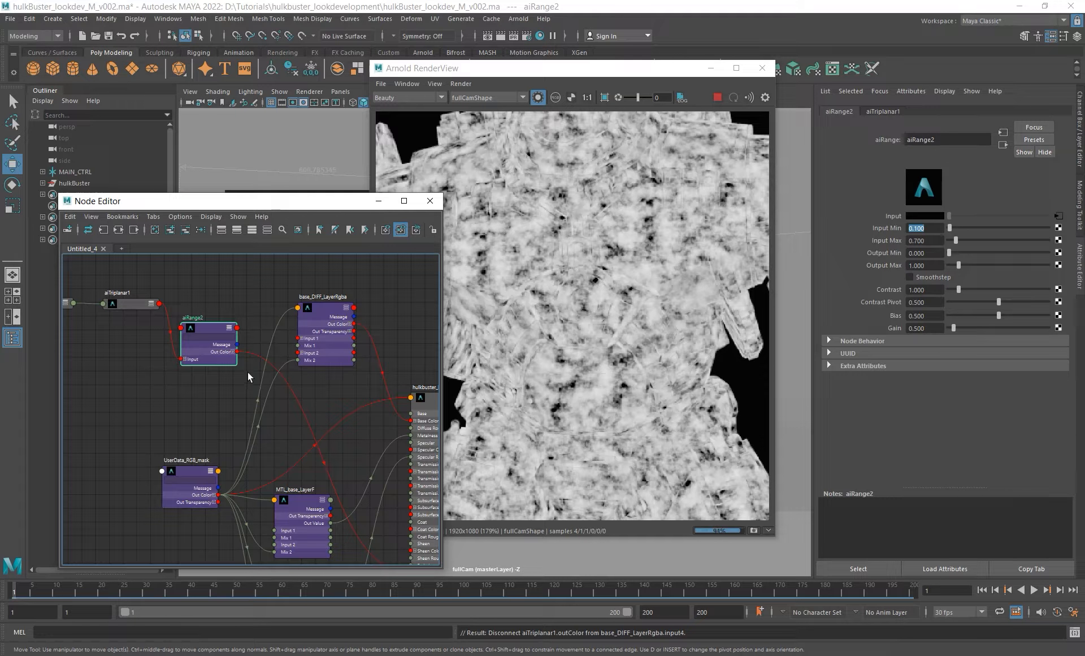
- Darken the Layer 4 input of base_DIFF_LayerRgba slightly and disable the layer to preview the colours without it
{"action": "left_click", "coordinate": [330, 344]}
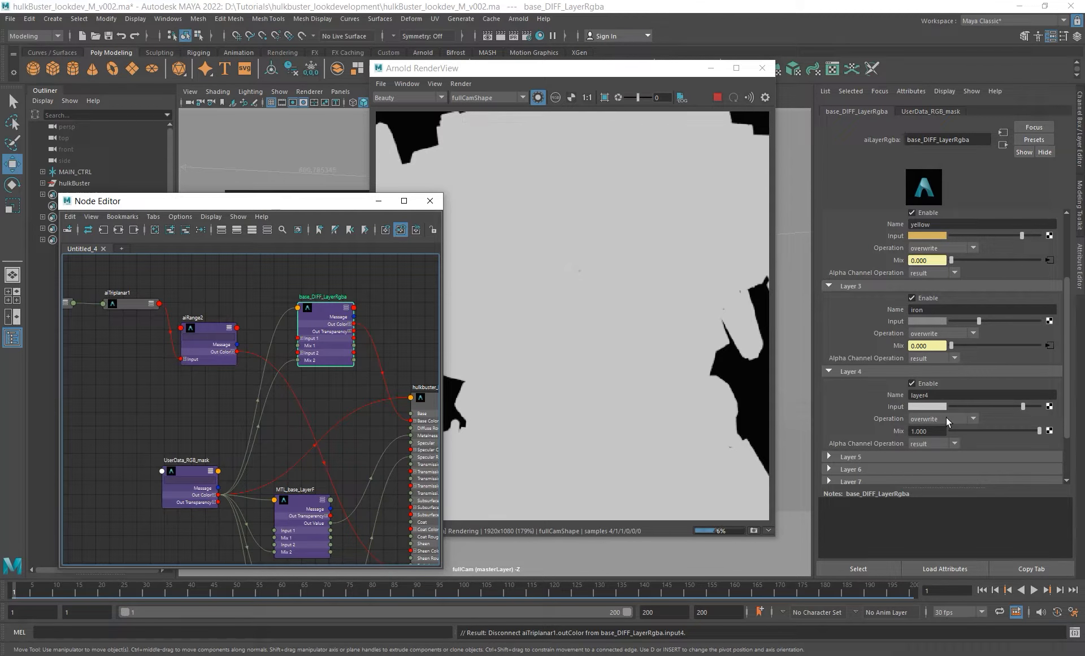
{"action": "left_click_drag", "start_coordinate": [1009, 406], "coordinate": [1000, 407]}
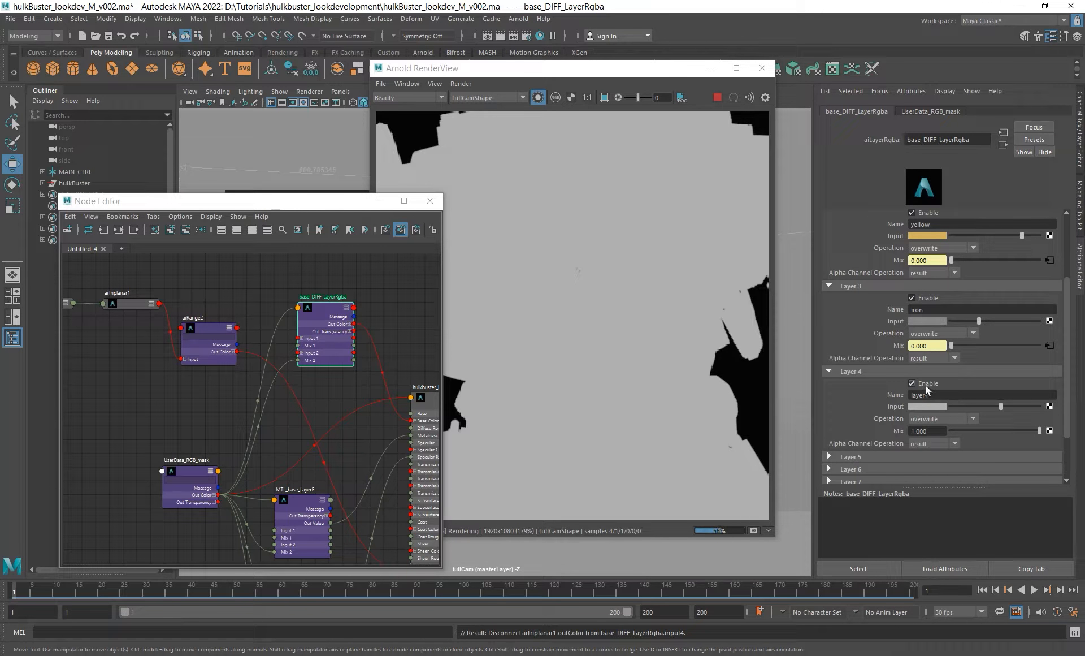
{"action": "left_click", "coordinate": [911, 383]}
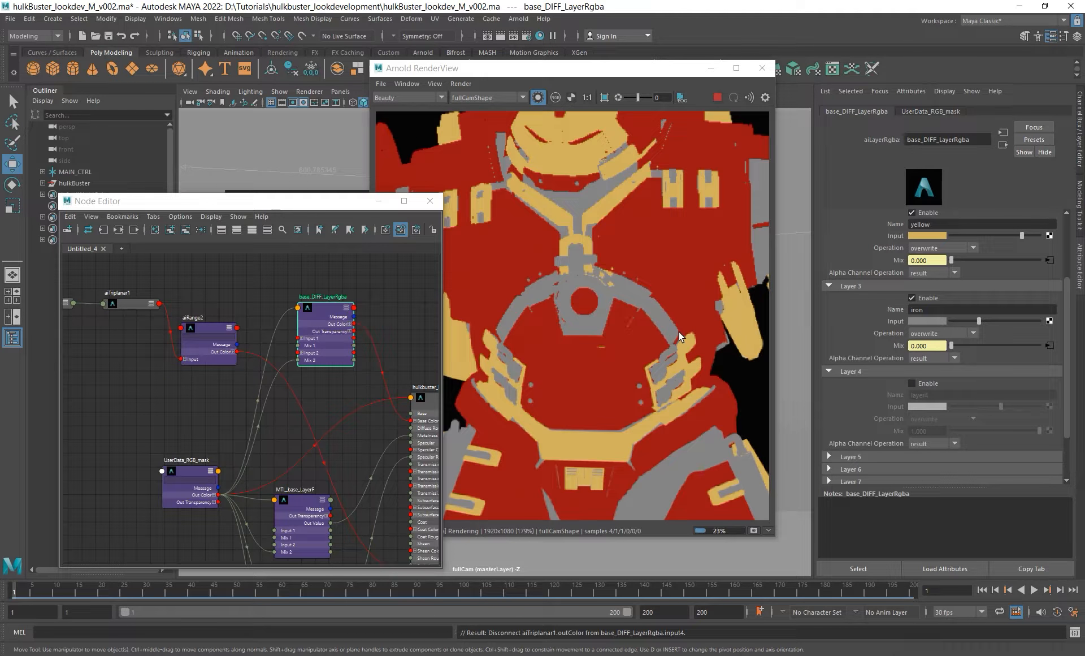
- Connect the aiRange2 Out Color R output to the mix4 input of base_DIFF_LayerRgba
{"action": "left_click", "coordinate": [229, 356]}
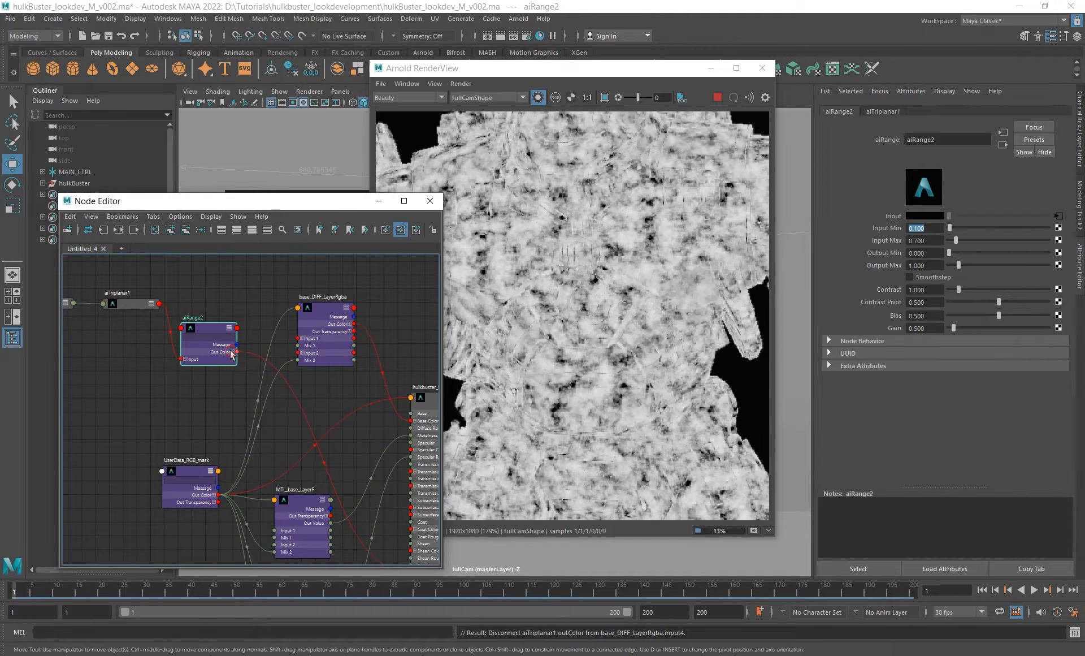
{"action": "left_click", "coordinate": [231, 351]}
{"action": "left_click_drag", "start_coordinate": [237, 359], "coordinate": [316, 319]}
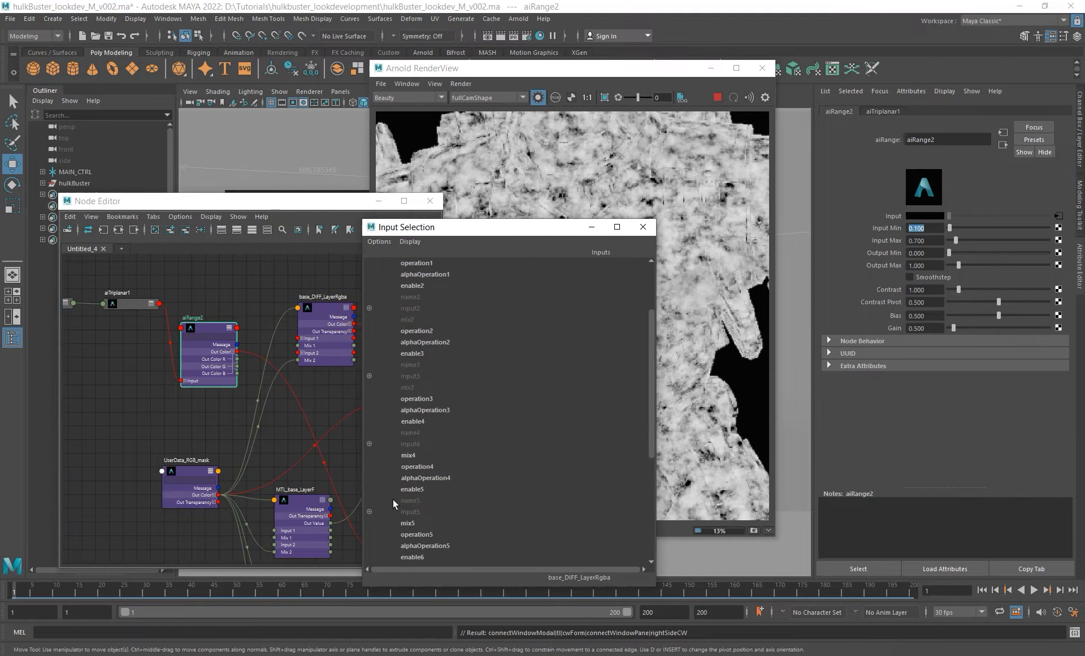
{"action": "left_click", "coordinate": [410, 457]}
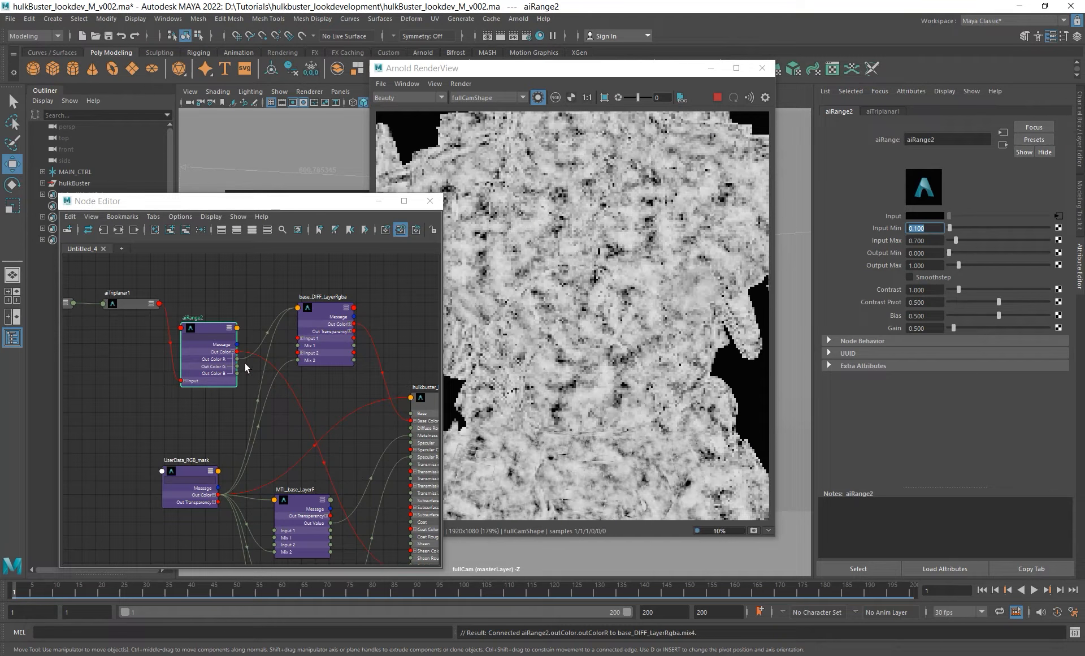
- Re-enable Layer 4 of base_DIFF_LayerRgba to preview the fractal-masked grey over the base colours
{"action": "left_click", "coordinate": [325, 351]}
{"action": "left_click", "coordinate": [918, 383]}
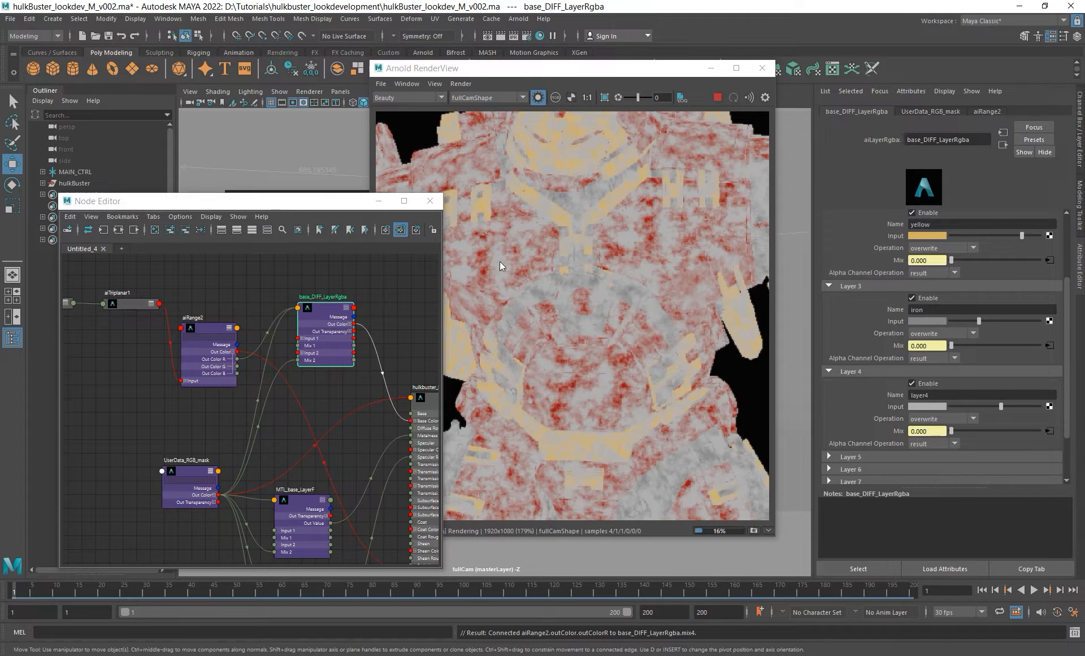
{"action": "left_click_drag", "start_coordinate": [592, 70], "coordinate": [584, 68]}
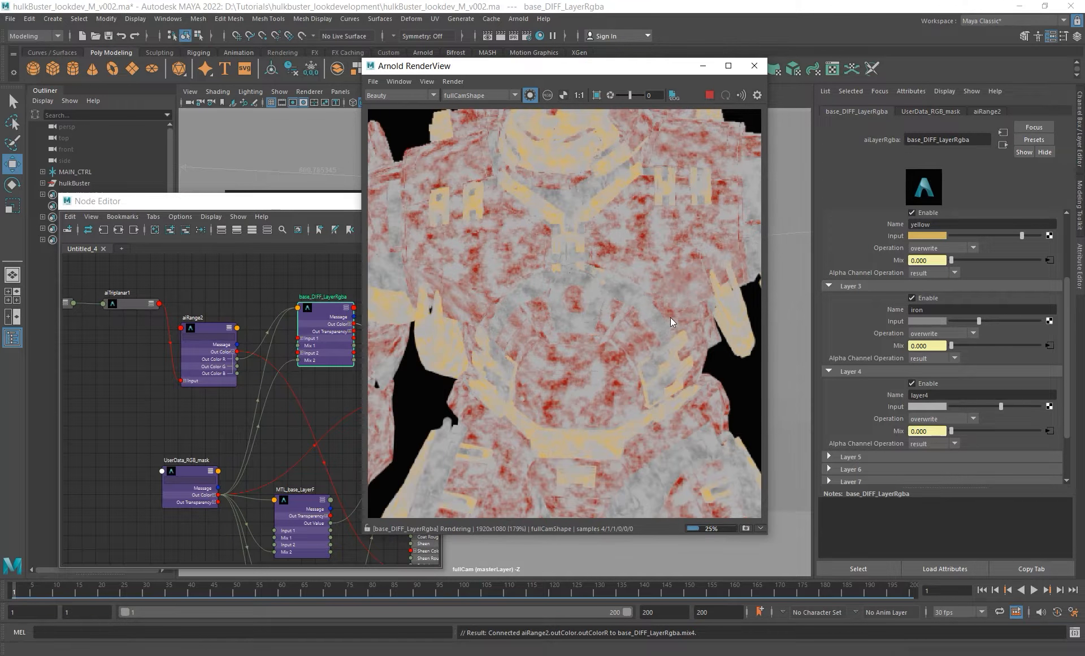
- Set the Layer 4 operation of base_DIFF_LayerRgba to multiply and inspect the chest area in the render
{"action": "left_click", "coordinate": [955, 419]}
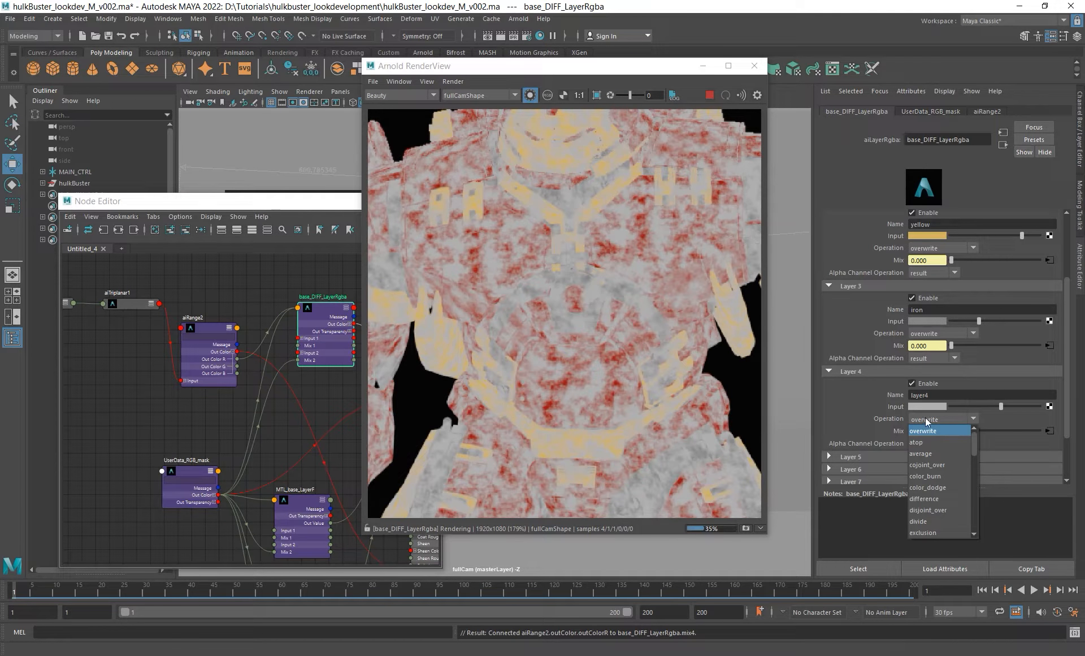
{"action": "scroll", "coordinate": [933, 487], "scroll_direction": "down", "scroll_amount": 4}
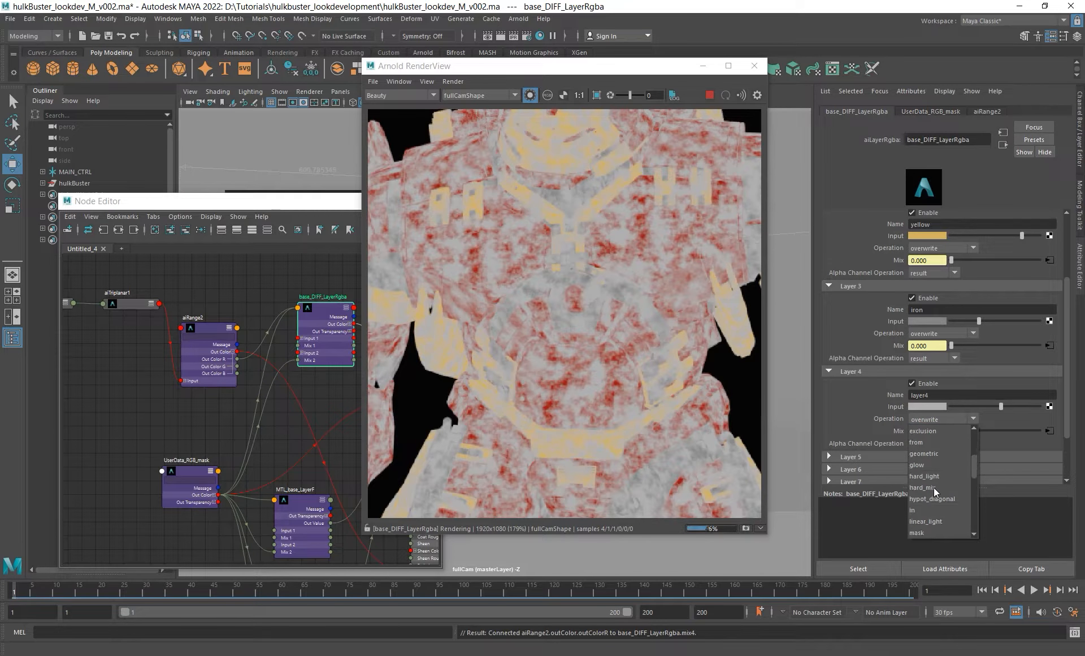
{"action": "scroll", "coordinate": [934, 487], "scroll_direction": "down", "scroll_amount": 2}
{"action": "left_click", "coordinate": [933, 487]}
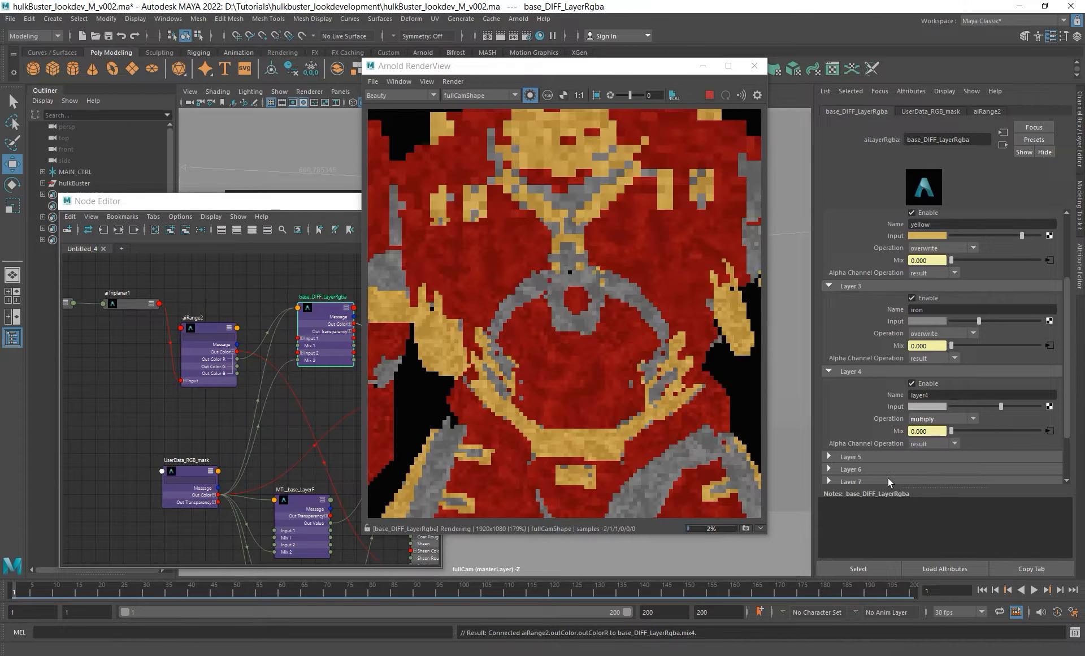
{"action": "middle_click_drag", "start_coordinate": [534, 260], "coordinate": [569, 281], "text": "alt"}
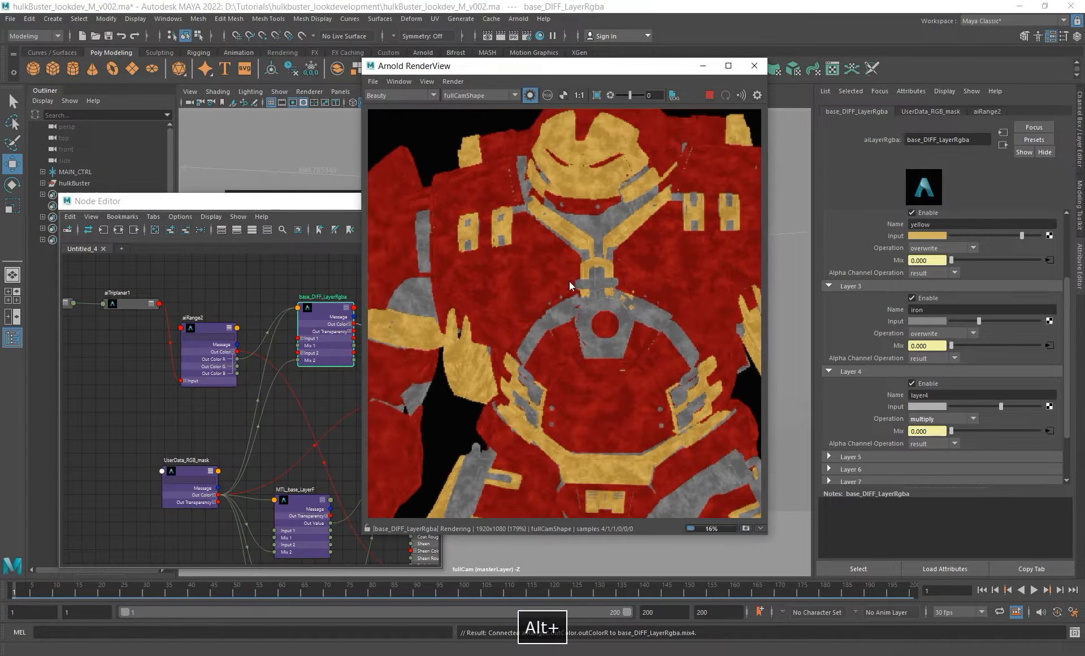
{"action": "scroll", "coordinate": [574, 337], "scroll_direction": "up", "scroll_amount": 3}
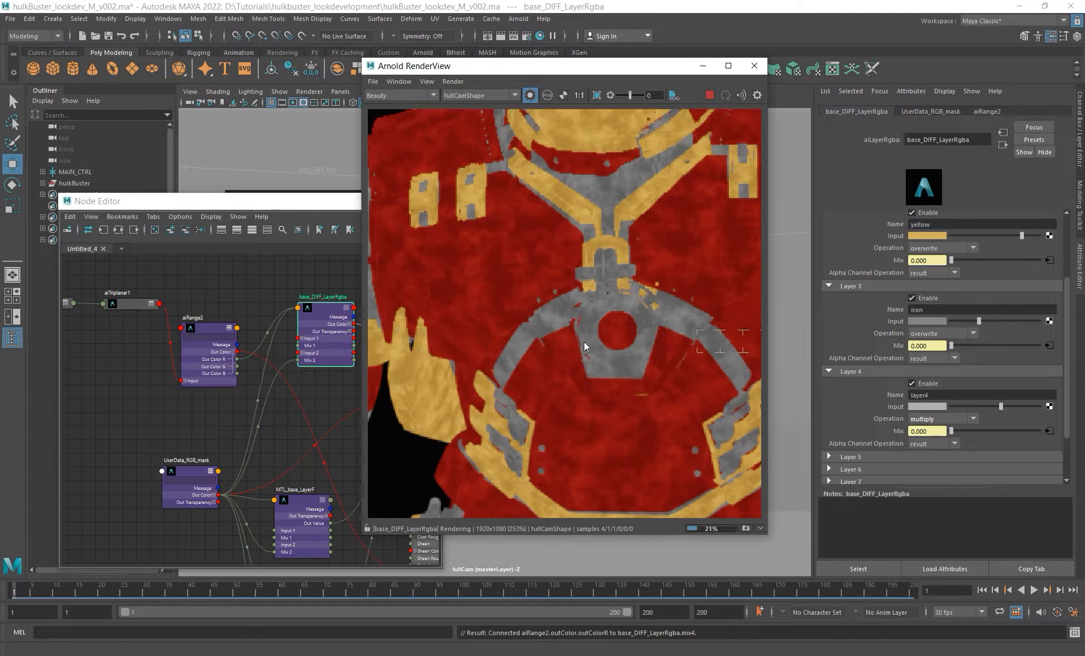
- Try the Layer 4 input colour at the bright end of its slider and check the multiply effect
{"action": "left_click_drag", "start_coordinate": [1002, 405], "coordinate": [1045, 405]}
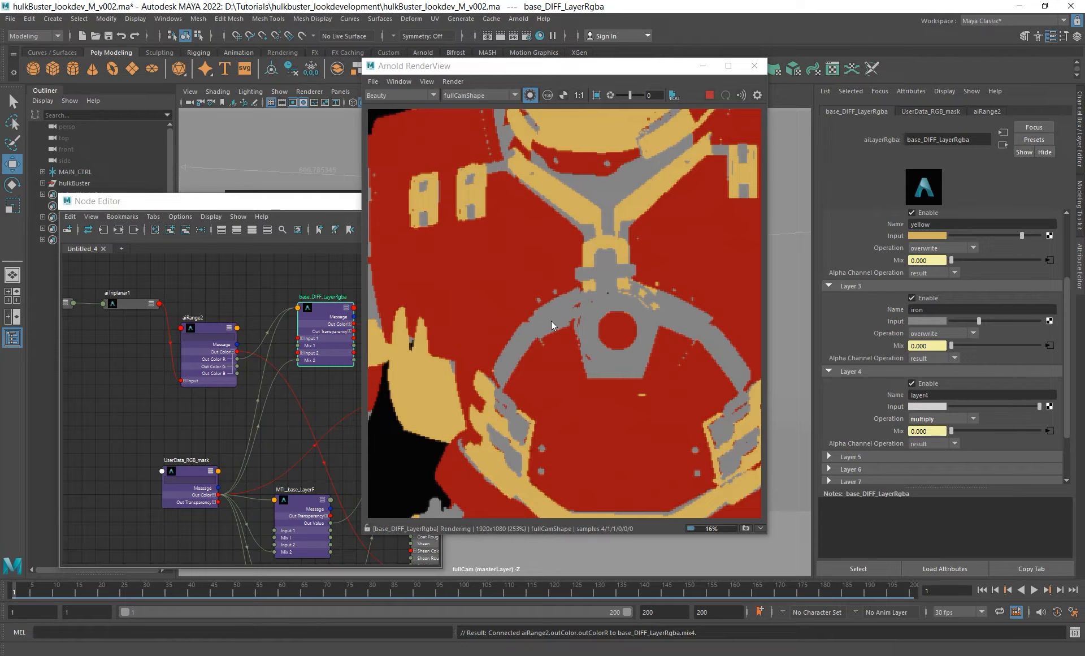
{"action": "left_click", "coordinate": [933, 405]}
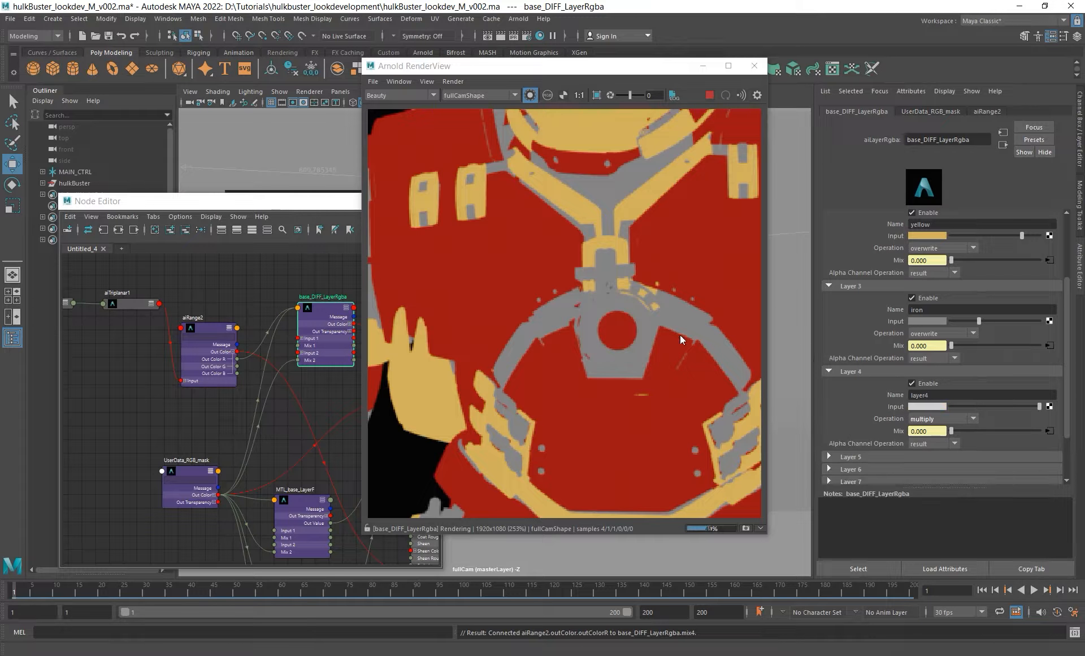
{"action": "left_click", "coordinate": [926, 405]}
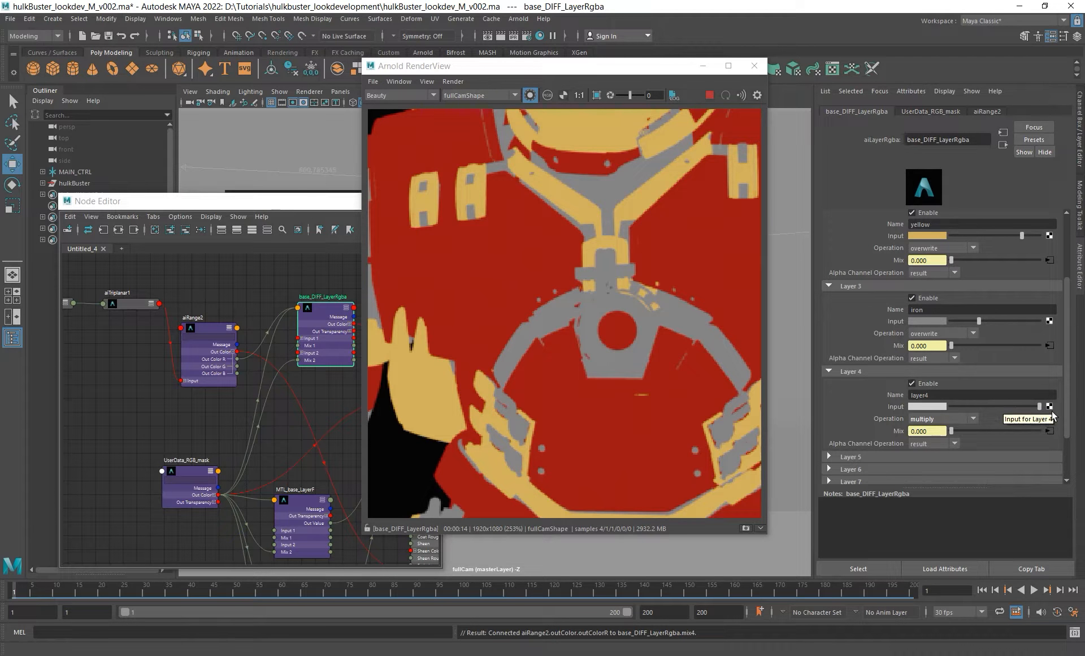
- Darken the Layer 4 input to a light grey for subtle colour variation, and preview aiRange2 in the render
{"action": "left_click_drag", "start_coordinate": [1039, 405], "coordinate": [1029, 410]}
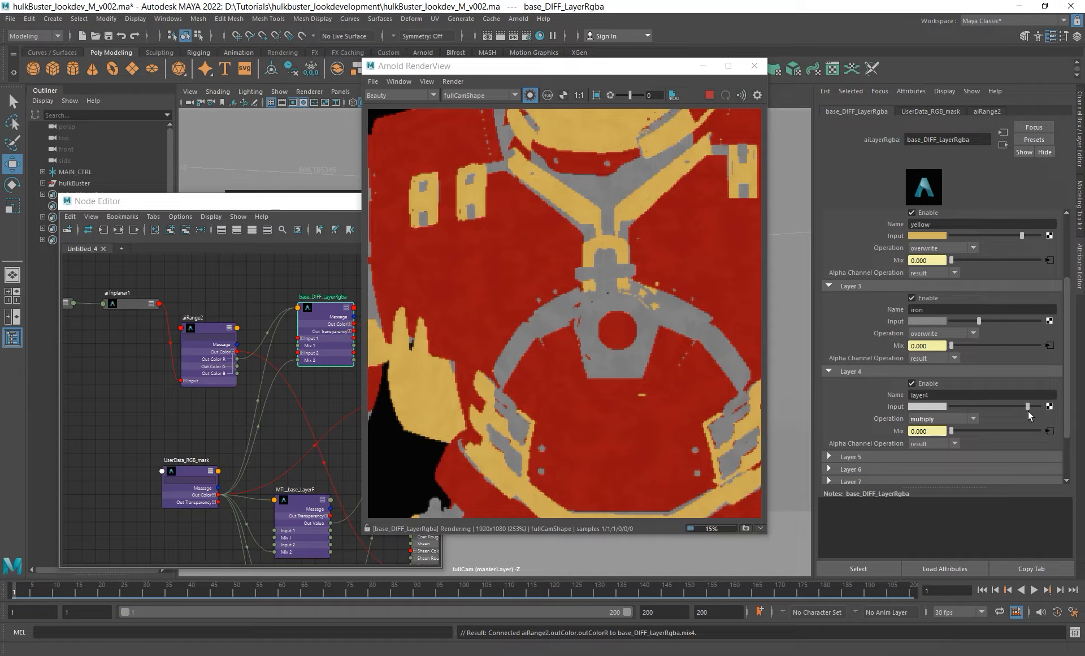
{"action": "left_click_drag", "start_coordinate": [1029, 405], "coordinate": [1022, 408]}
{"action": "left_click", "coordinate": [199, 348]}
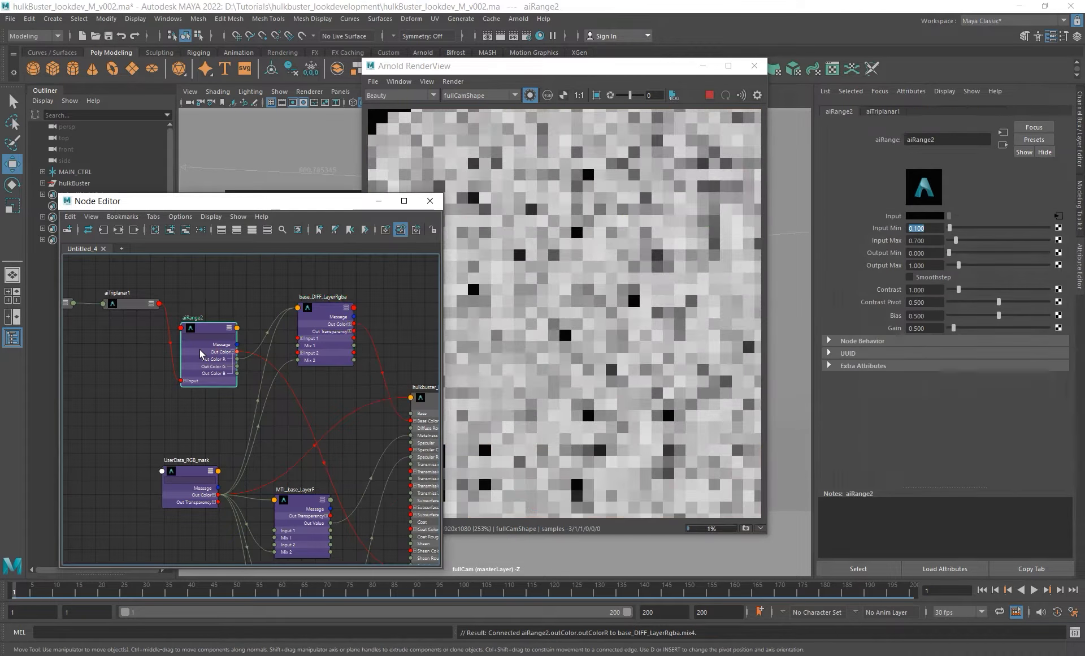
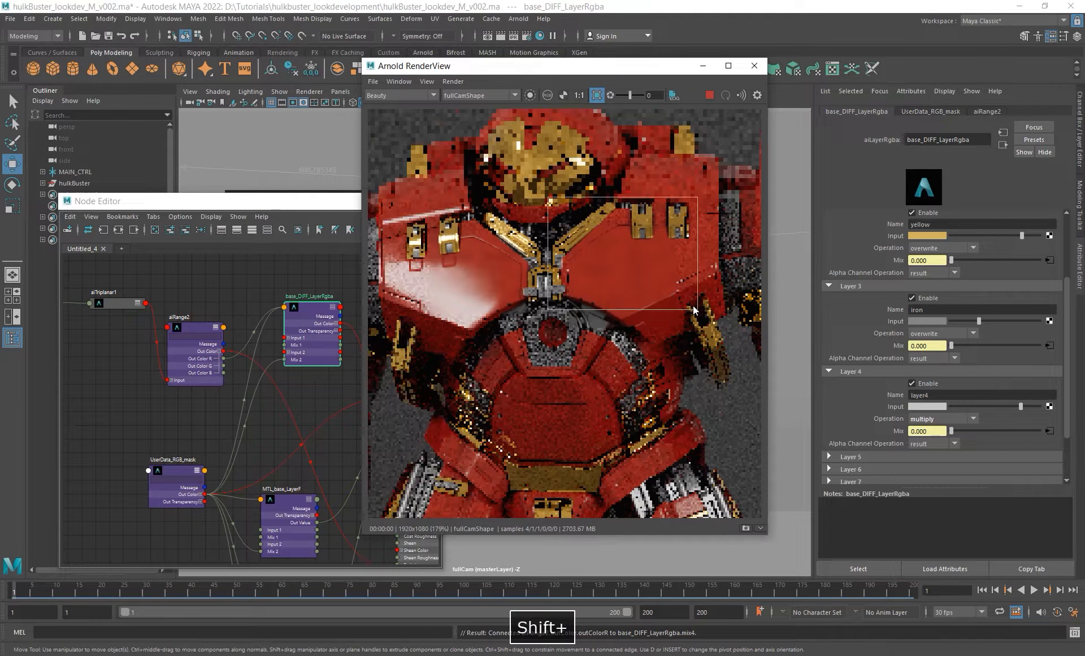
- Disable Layer 4 of base_DIFF_LayerRgba to compare the chest region of the shaded render without the fractal variation
{"action": "scroll", "coordinate": [683, 268], "scroll_direction": "up", "scroll_amount": 2}
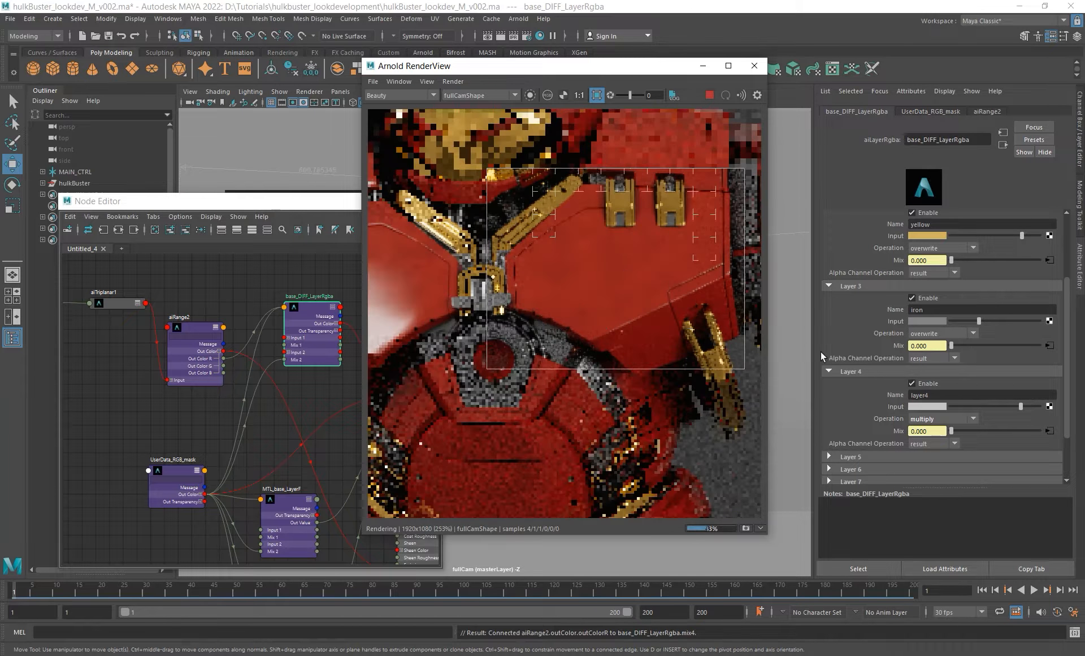
{"action": "left_click", "coordinate": [927, 382]}
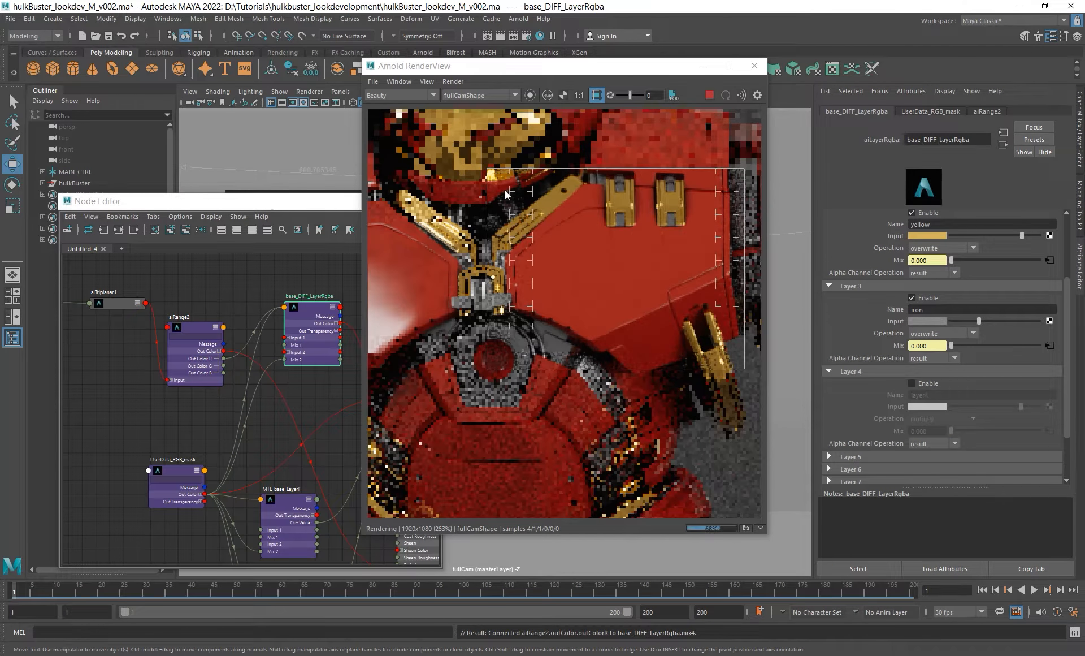
- Store a render snapshot with Layer 4 disabled, re-enable Layer 4 of base_DIFF_LayerRgba, and frame the chest plate
{"action": "left_click", "coordinate": [745, 528]}
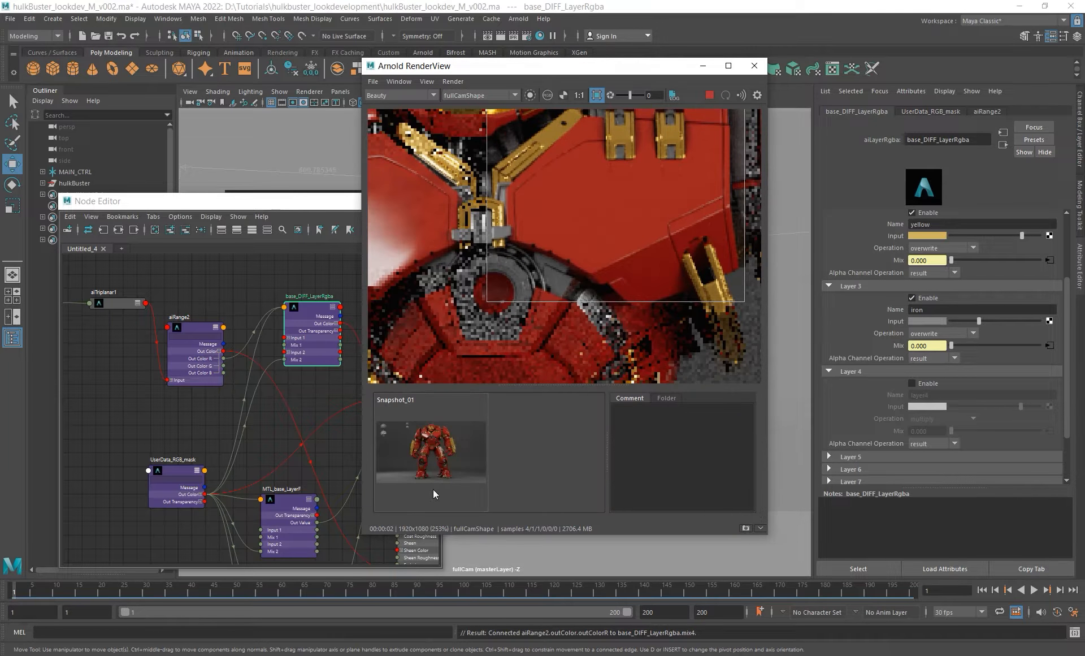
{"action": "left_click", "coordinate": [927, 384]}
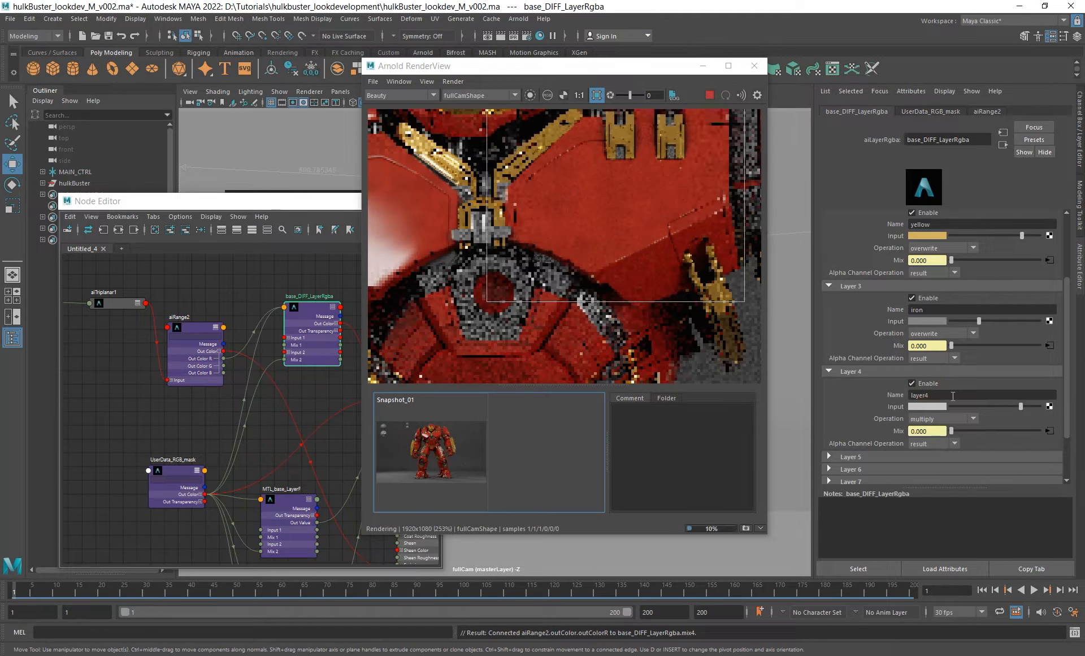
{"action": "middle_click_drag", "start_coordinate": [639, 218], "coordinate": [593, 267], "text": "alt"}
{"action": "scroll", "coordinate": [560, 241], "scroll_direction": "up", "scroll_amount": 1}
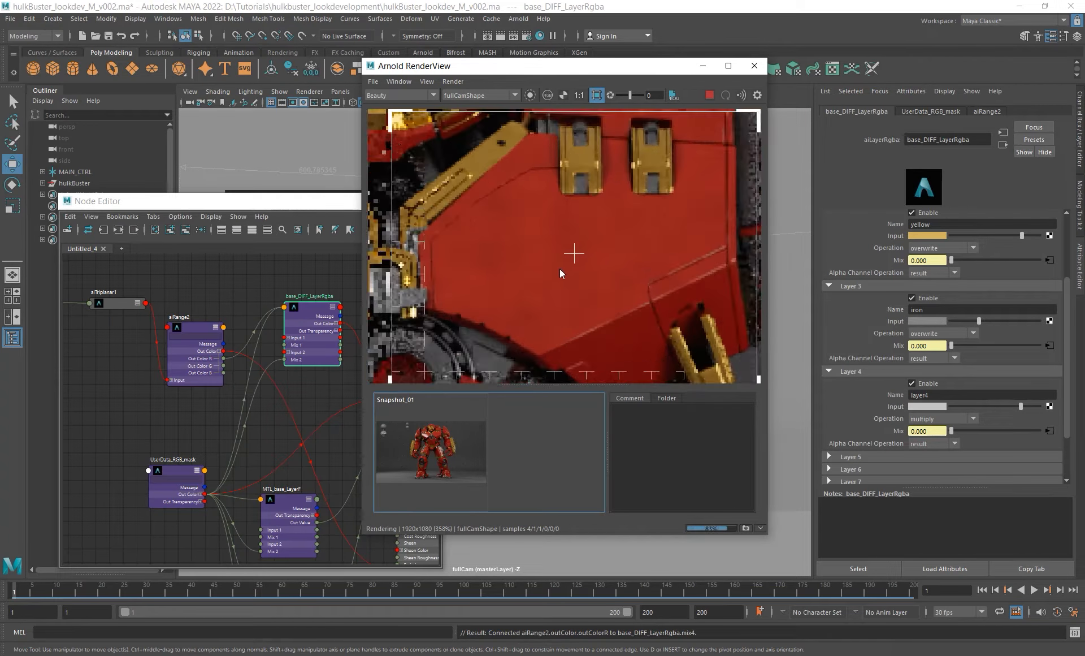
- Compare Snapshot_01 with the live render repeatedly to judge the fractal colour variation on the chest plate
{"action": "left_click", "coordinate": [428, 461]}
{"action": "left_click", "coordinate": [429, 461]}
{"action": "left_click", "coordinate": [429, 463]}
{"action": "left_click", "coordinate": [429, 462]}
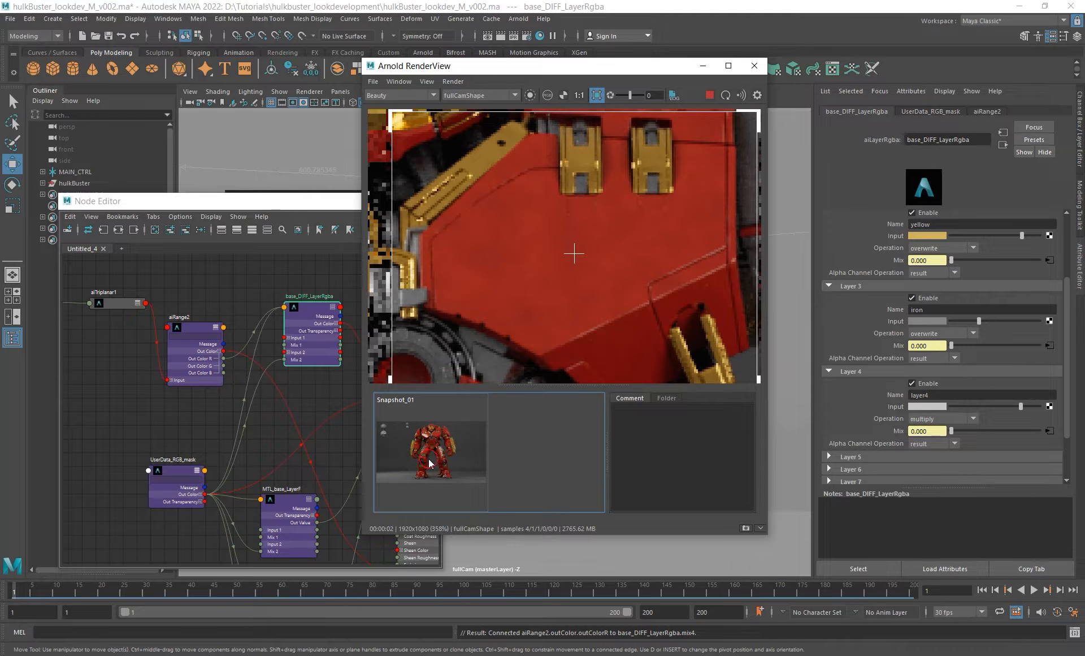
{"action": "left_click", "coordinate": [429, 462]}
{"action": "left_click", "coordinate": [429, 462]}
{"action": "left_click", "coordinate": [429, 462]}
{"action": "left_click", "coordinate": [429, 462]}
{"action": "left_click", "coordinate": [429, 462]}
{"action": "left_click", "coordinate": [428, 460]}
{"action": "left_click", "coordinate": [429, 460]}
{"action": "left_click", "coordinate": [429, 460]}
{"action": "left_click", "coordinate": [429, 460]}
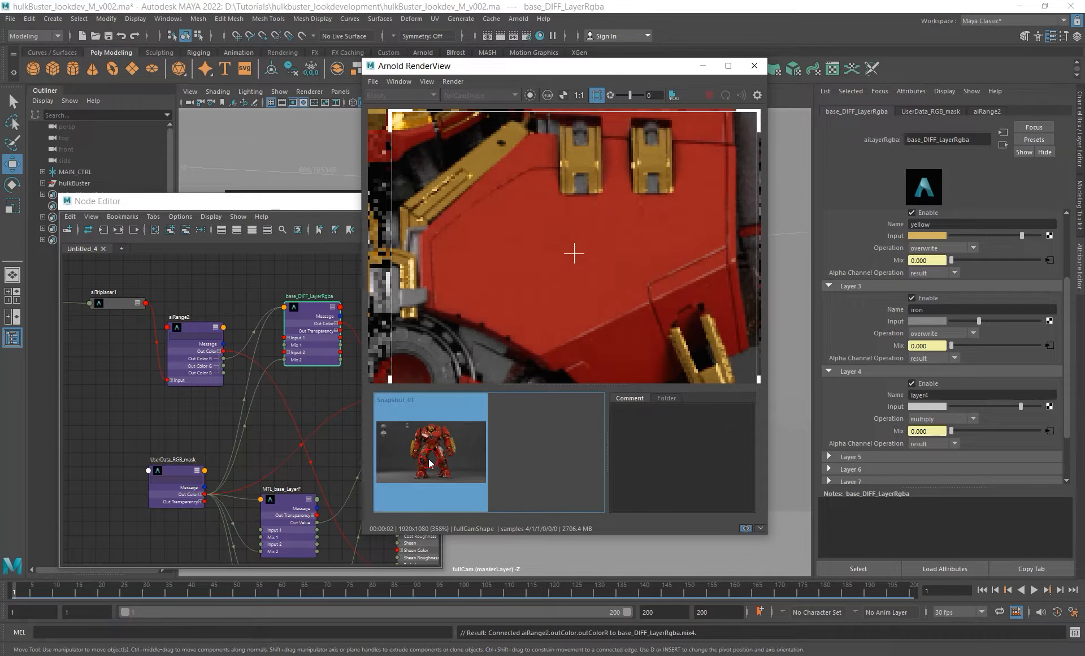
{"action": "left_click", "coordinate": [429, 460]}
{"action": "left_click", "coordinate": [429, 463]}
{"action": "left_click", "coordinate": [429, 463]}
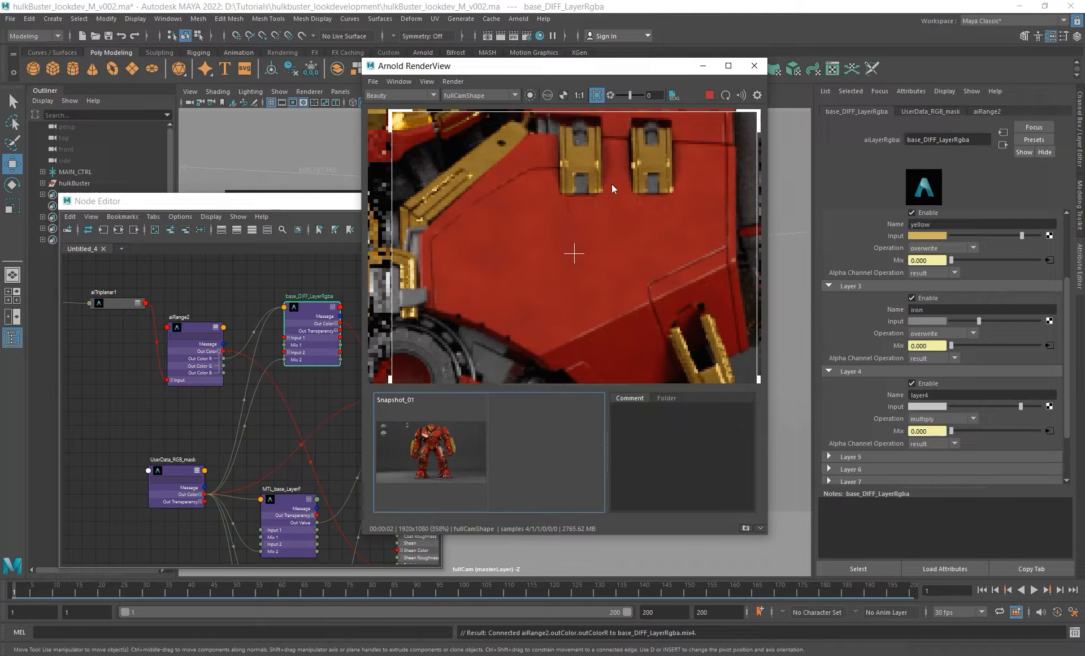
- Render regions over both chest plates in turn to examine the diffuse variation across the armour
{"action": "scroll", "coordinate": [588, 229], "scroll_direction": "down", "scroll_amount": 2}
{"action": "middle_click_drag", "start_coordinate": [512, 251], "coordinate": [604, 248], "text": "alt"}
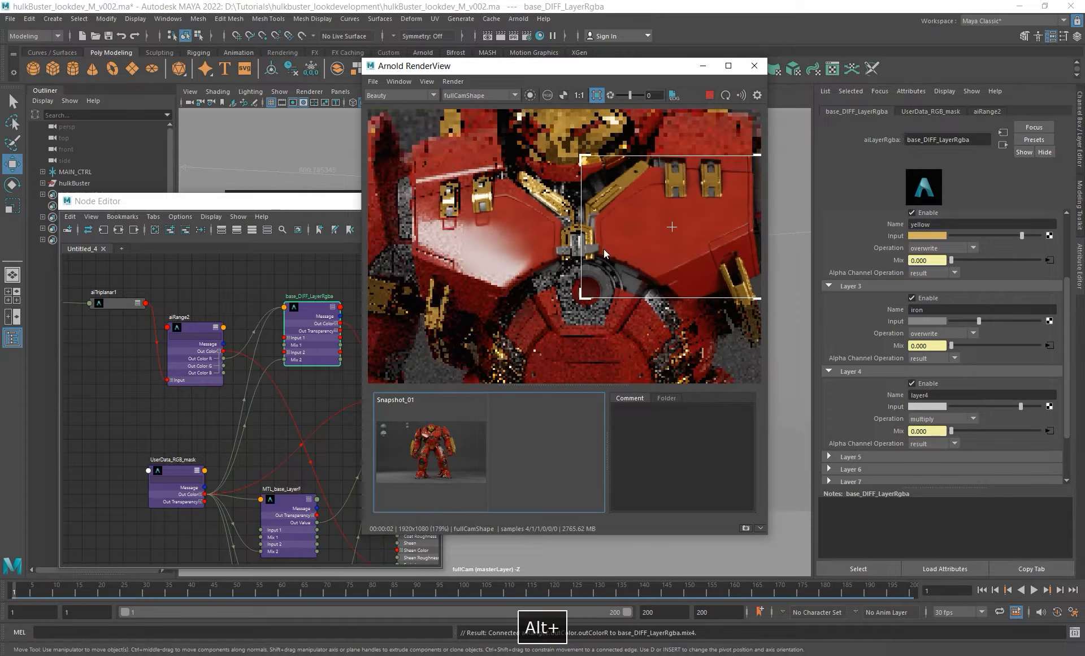
{"action": "left_click_drag", "start_coordinate": [407, 168], "coordinate": [575, 306], "text": "shift"}
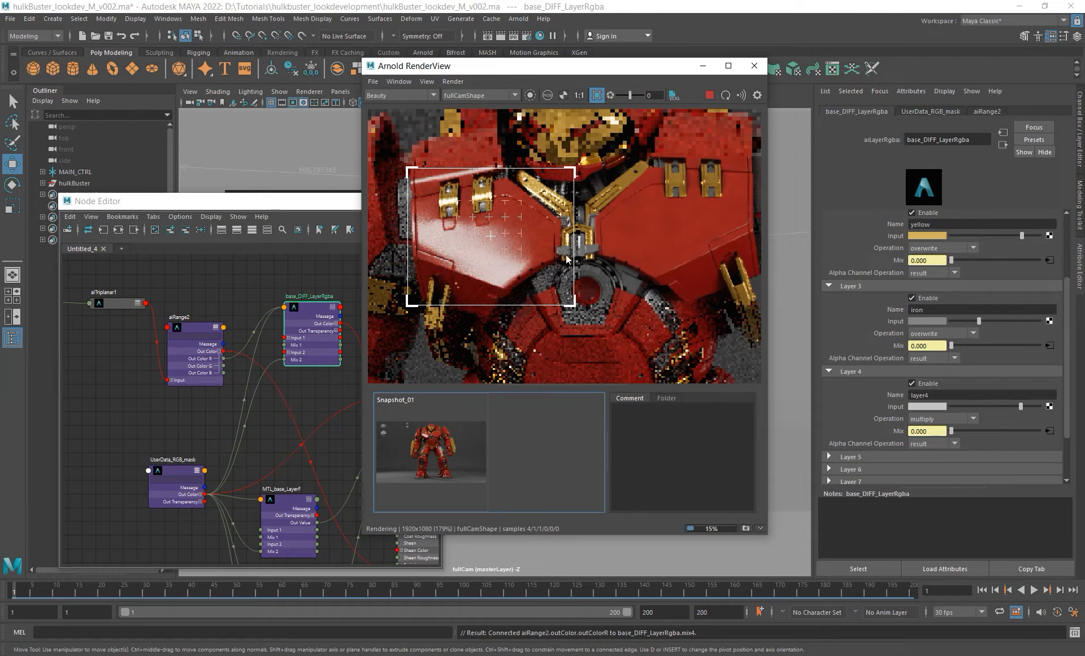
{"action": "scroll", "coordinate": [524, 240], "scroll_direction": "up", "scroll_amount": 2}
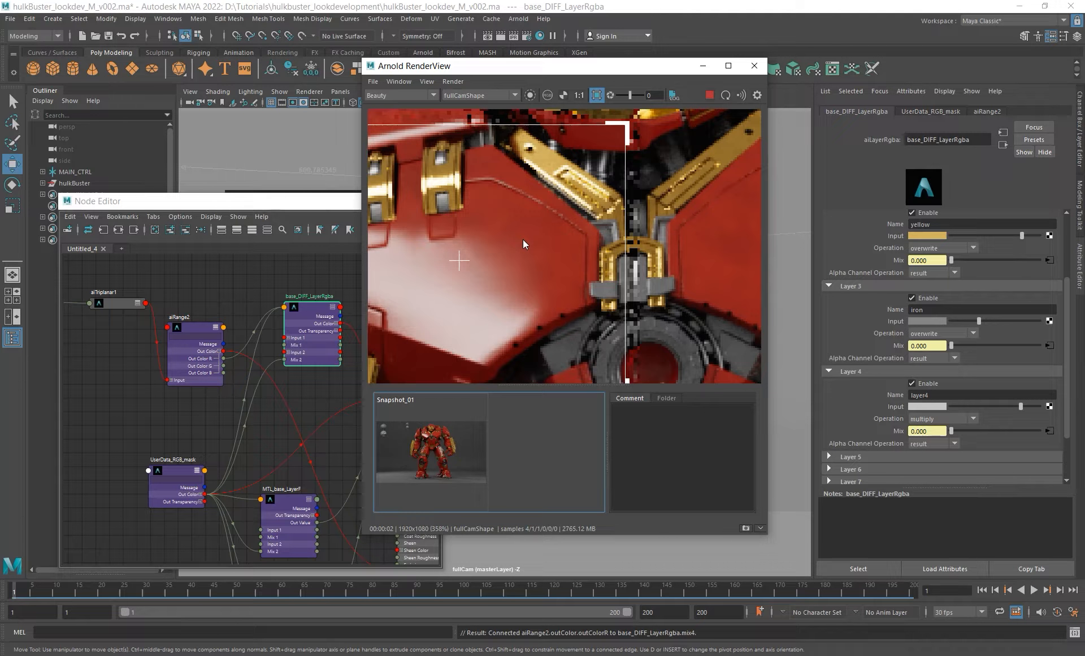
{"action": "scroll", "coordinate": [523, 239], "scroll_direction": "down", "scroll_amount": 2}
{"action": "mouse_move", "coordinate": [524, 239]}
{"action": "middle_mouse_down", "text": "alt"}
{"action": "mouse_move", "coordinate": [547, 206]}
{"action": "mouse_move", "coordinate": [504, 203]}
{"action": "mouse_move", "coordinate": [430, 281]}
{"action": "middle_mouse_up", "text": "alt"}
{"action": "scroll", "coordinate": [504, 203], "scroll_direction": "down", "scroll_amount": 1}
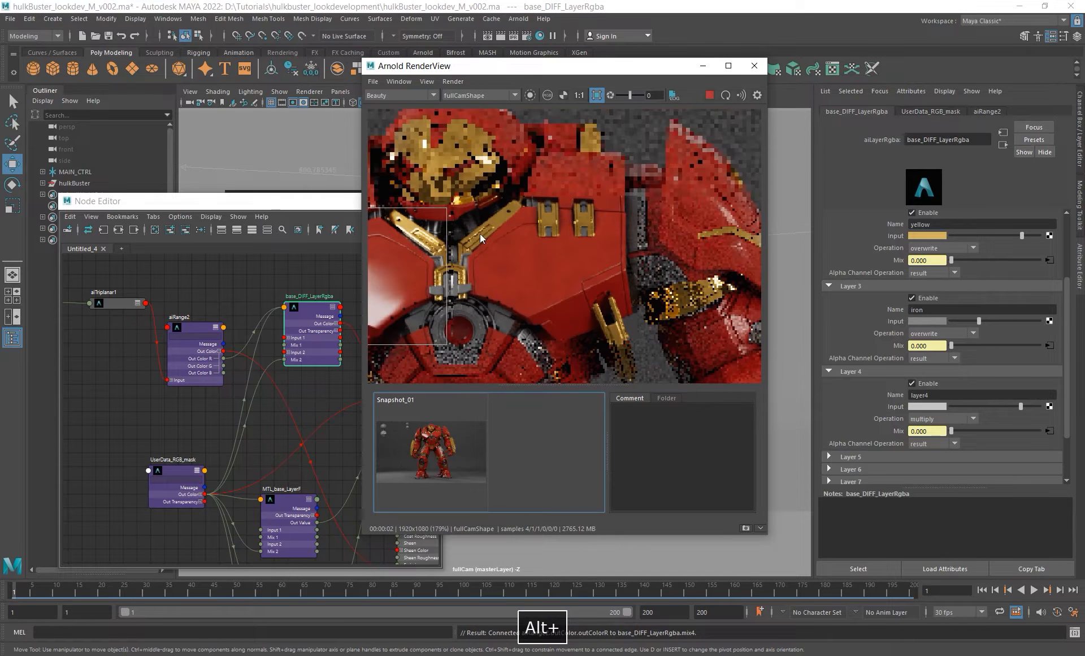
{"action": "mouse_move", "coordinate": [473, 201]}
{"action": "left_mouse_down", "text": "shift"}
{"action": "mouse_move", "coordinate": [554, 283]}
{"action": "mouse_move", "coordinate": [625, 329]}
{"action": "left_mouse_up", "text": "shift"}
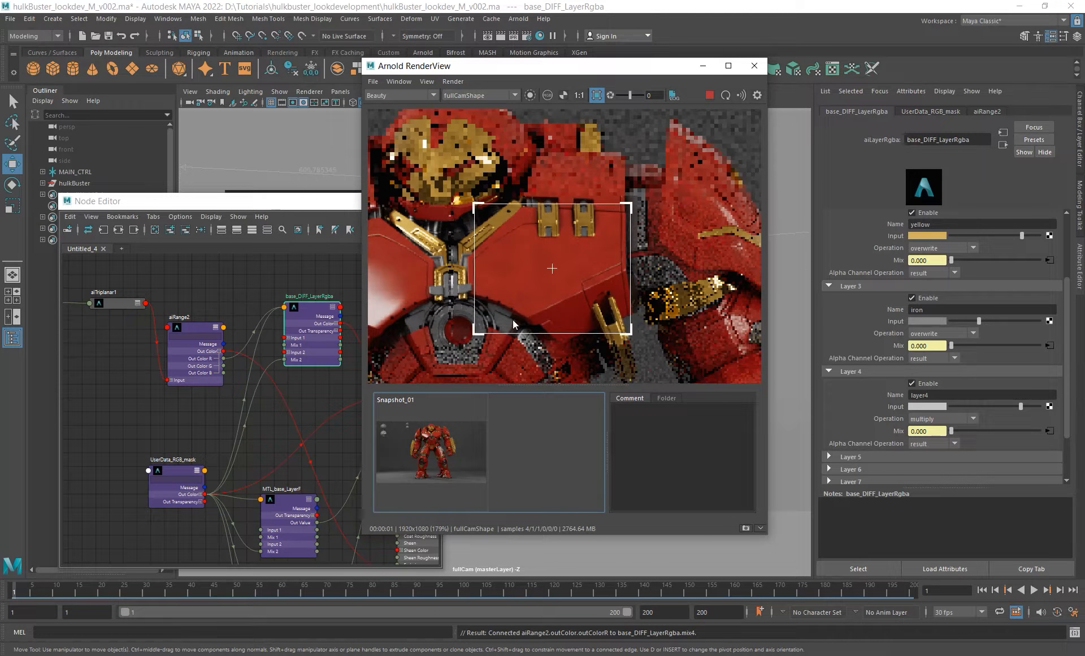
- Render a region over the Hulkbuster's forearm and compare its red armour with Snapshot_01
{"action": "scroll", "coordinate": [515, 318], "scroll_direction": "down", "scroll_amount": 3}
{"action": "middle_click_drag", "start_coordinate": [514, 343], "coordinate": [536, 205], "text": "alt"}
{"action": "left_click_drag", "start_coordinate": [617, 170], "coordinate": [687, 270], "text": "shift"}
{"action": "scroll", "coordinate": [656, 222], "scroll_direction": "up", "scroll_amount": 5}
{"action": "middle_click_drag", "start_coordinate": [656, 222], "coordinate": [622, 246]}
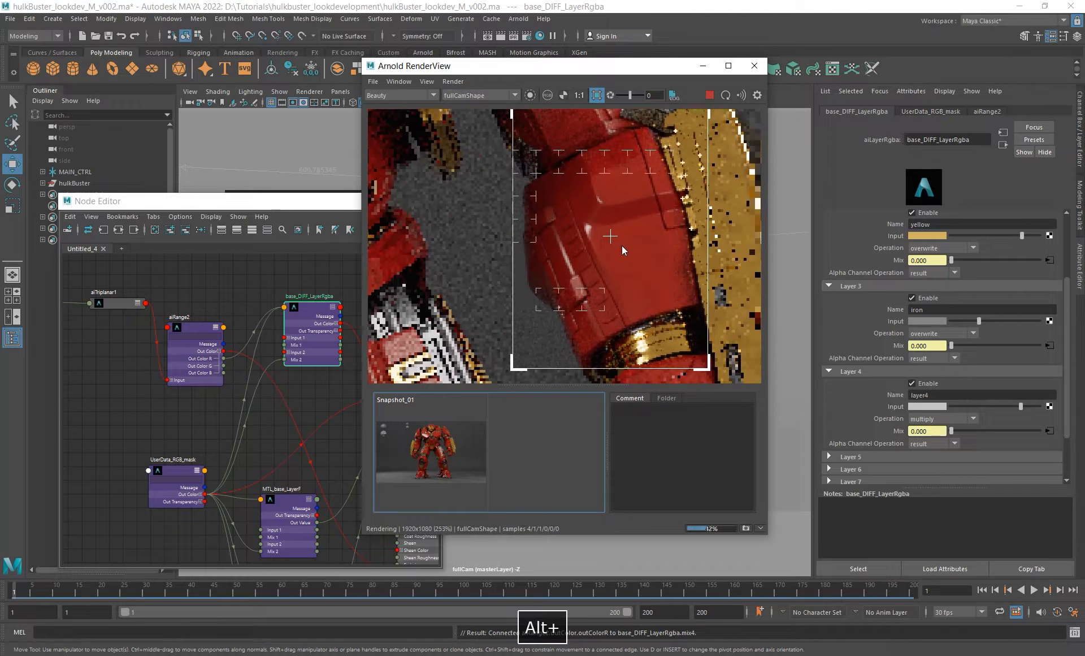
{"action": "left_click", "coordinate": [436, 447]}
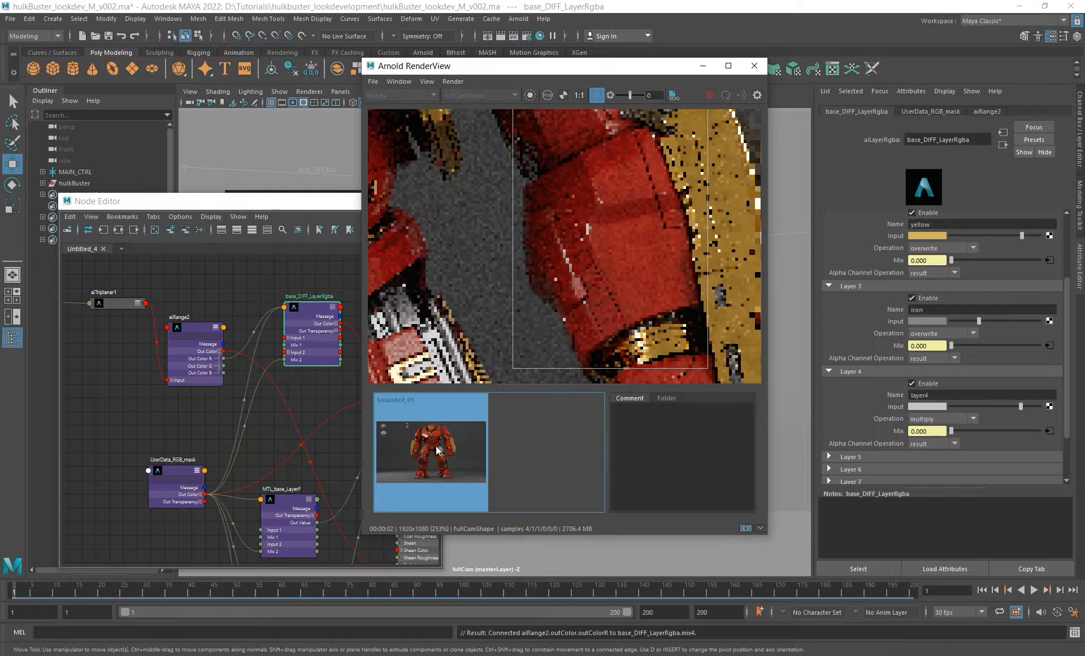
{"action": "left_click", "coordinate": [436, 445]}
- Collapse the aiRange2 node and line it up beside aiTriplanar1 in the shading network
{"action": "scroll", "coordinate": [632, 231], "scroll_direction": "down", "scroll_amount": 3}
{"action": "middle_click_drag", "start_coordinate": [212, 341], "coordinate": [360, 346], "text": "alt"}
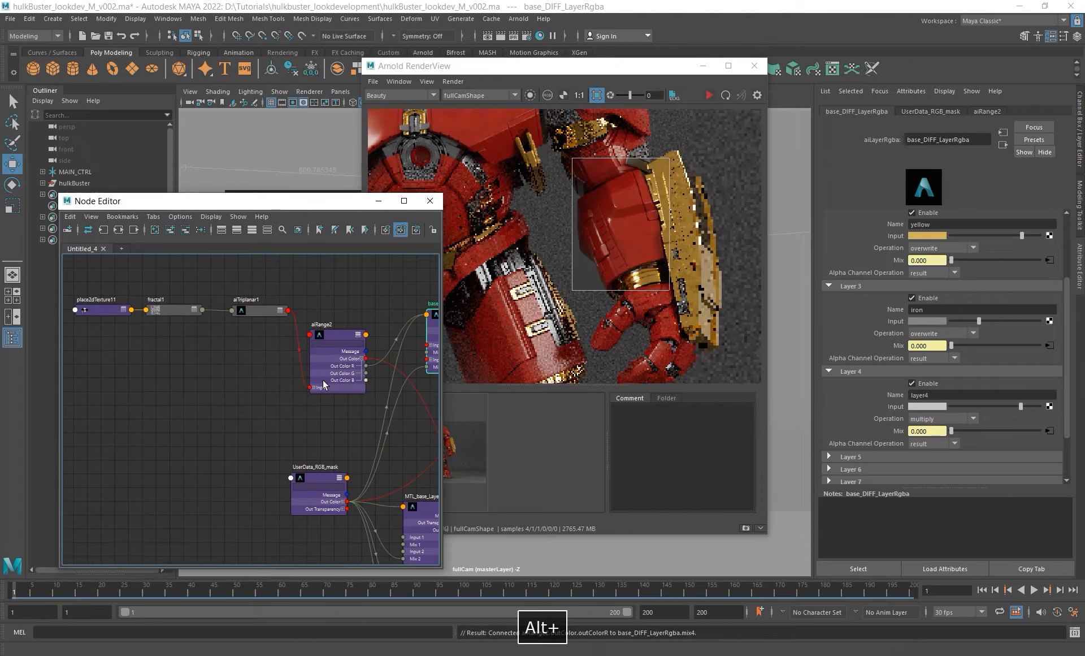
{"action": "left_click_drag", "start_coordinate": [343, 378], "coordinate": [356, 362]}
{"action": "key", "text": "1"}
{"action": "left_click_drag", "start_coordinate": [356, 320], "coordinate": [357, 311]}
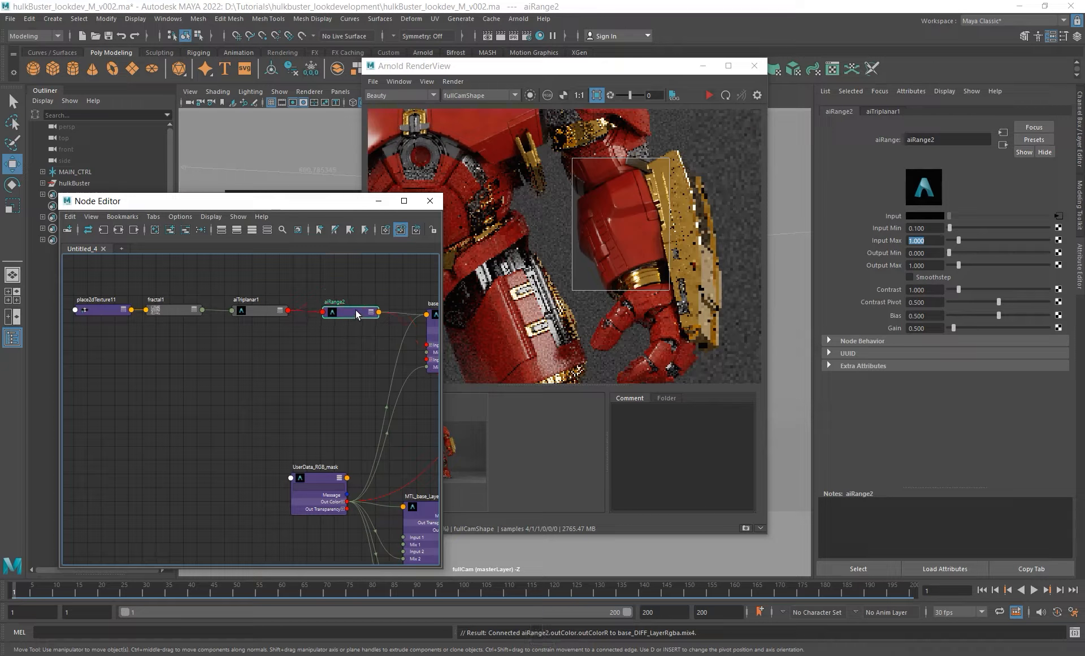
{"action": "middle_click_drag", "start_coordinate": [249, 363], "coordinate": [307, 363], "text": "alt"}
{"action": "mouse_move", "coordinate": [90, 358]}
{"action": "left_mouse_down"}
{"action": "mouse_move", "coordinate": [434, 294]}
{"action": "mouse_move", "coordinate": [235, 315]}
{"action": "left_mouse_up"}
- Reposition the MTL_base_LayerF node in the shading network and move the Node Editor and render windows apart
{"action": "scroll", "coordinate": [360, 357], "scroll_direction": "down", "scroll_amount": 3}
{"action": "middle_click_drag", "start_coordinate": [360, 358], "coordinate": [192, 333], "text": "alt"}
{"action": "left_click", "coordinate": [261, 424]}
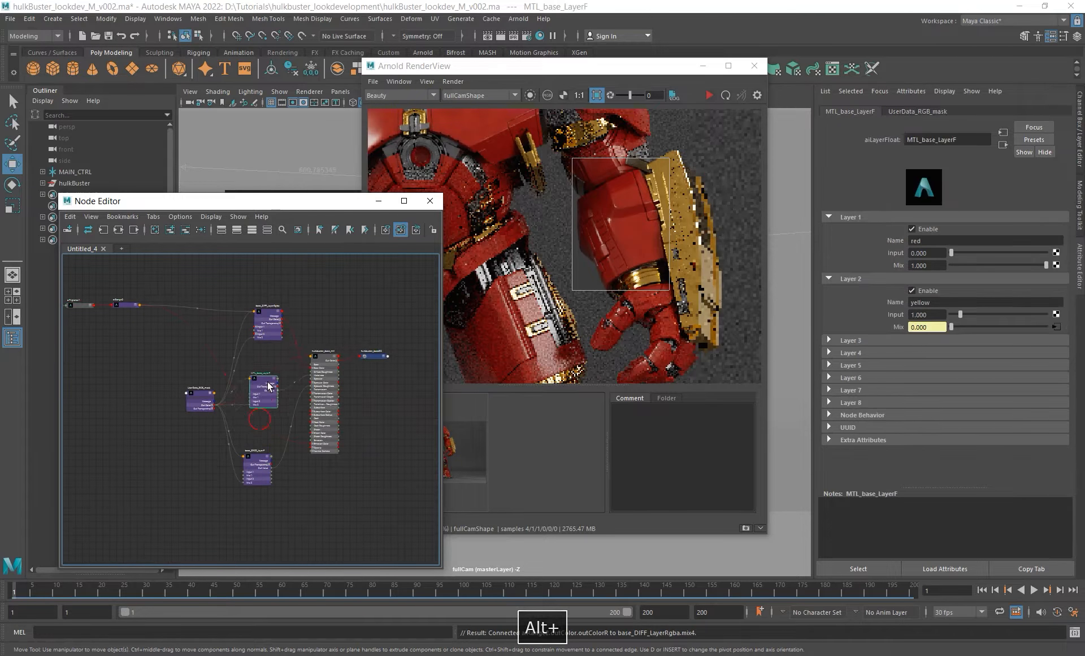
{"action": "mouse_move", "coordinate": [261, 424]}
{"action": "left_mouse_down"}
{"action": "mouse_move", "coordinate": [283, 371]}
{"action": "mouse_move", "coordinate": [272, 411]}
{"action": "left_mouse_up"}
{"action": "scroll", "coordinate": [283, 370], "scroll_direction": "up", "scroll_amount": 5}
{"action": "left_click_drag", "start_coordinate": [254, 200], "coordinate": [257, 139]}
{"action": "left_click_drag", "start_coordinate": [633, 66], "coordinate": [721, 379]}
{"action": "middle_click_drag", "start_coordinate": [270, 347], "coordinate": [331, 291], "text": "alt"}
{"action": "left_click_drag", "start_coordinate": [330, 288], "coordinate": [332, 305]}
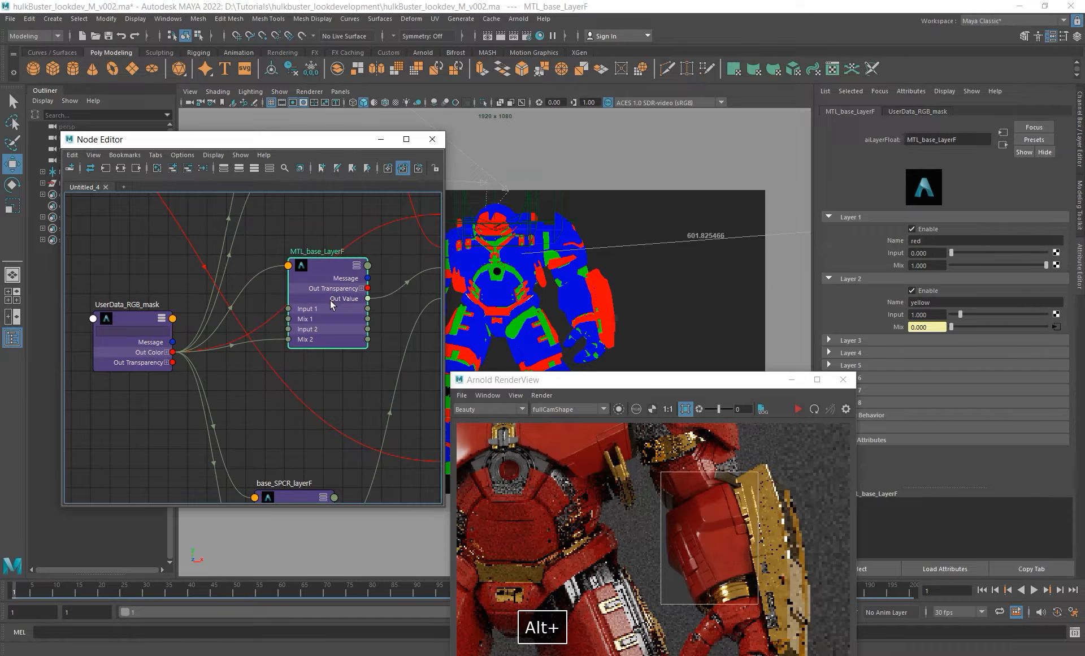
- Examine the base_DIFF_LayerRgba and MTL_base_LayerF nodes in the network alongside the forearm render
{"action": "right_click_drag", "start_coordinate": [330, 299], "coordinate": [206, 280], "text": "alt"}
{"action": "middle_click_drag", "start_coordinate": [249, 248], "coordinate": [256, 339], "text": "alt"}
{"action": "left_click", "coordinate": [336, 314]}
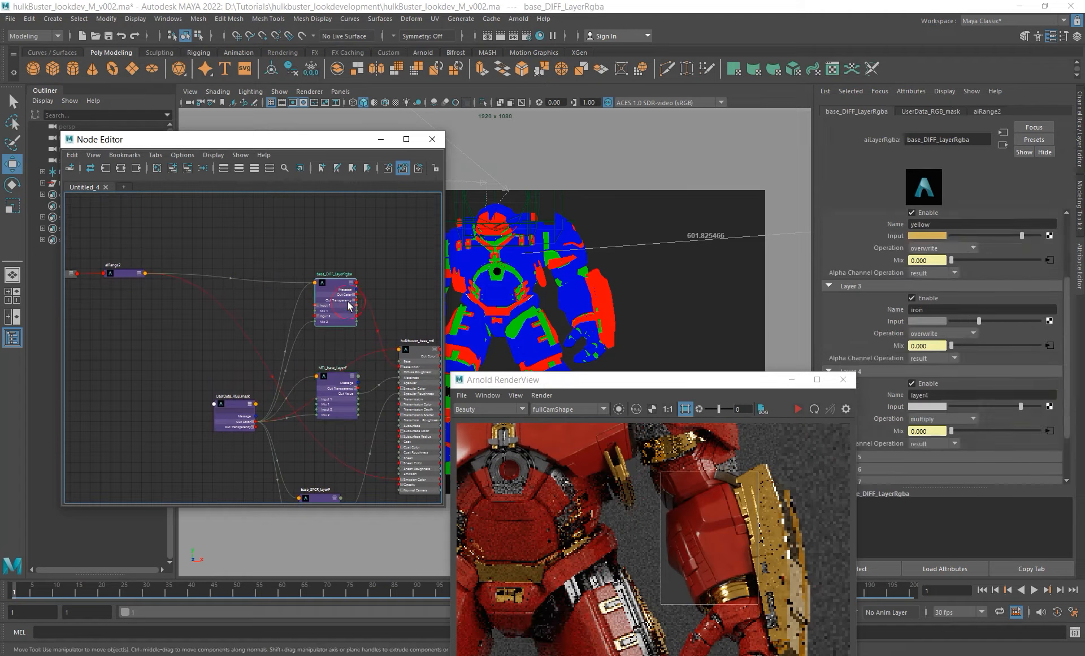
{"action": "left_click_drag", "start_coordinate": [654, 386], "coordinate": [645, 231]}
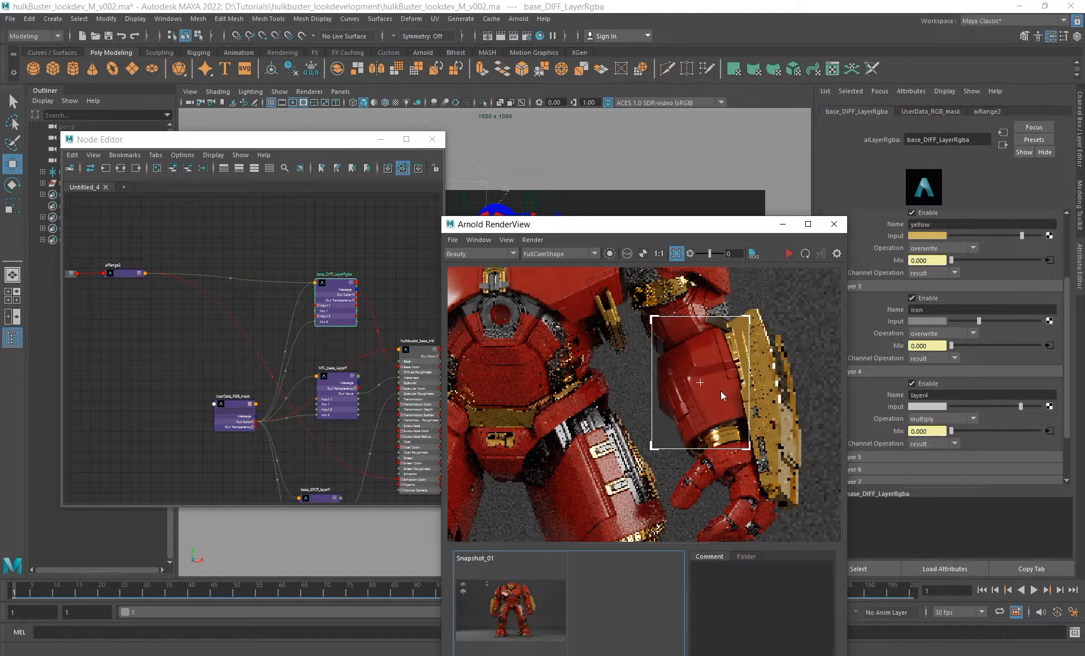
{"action": "scroll", "coordinate": [721, 395], "scroll_direction": "up", "scroll_amount": 2}
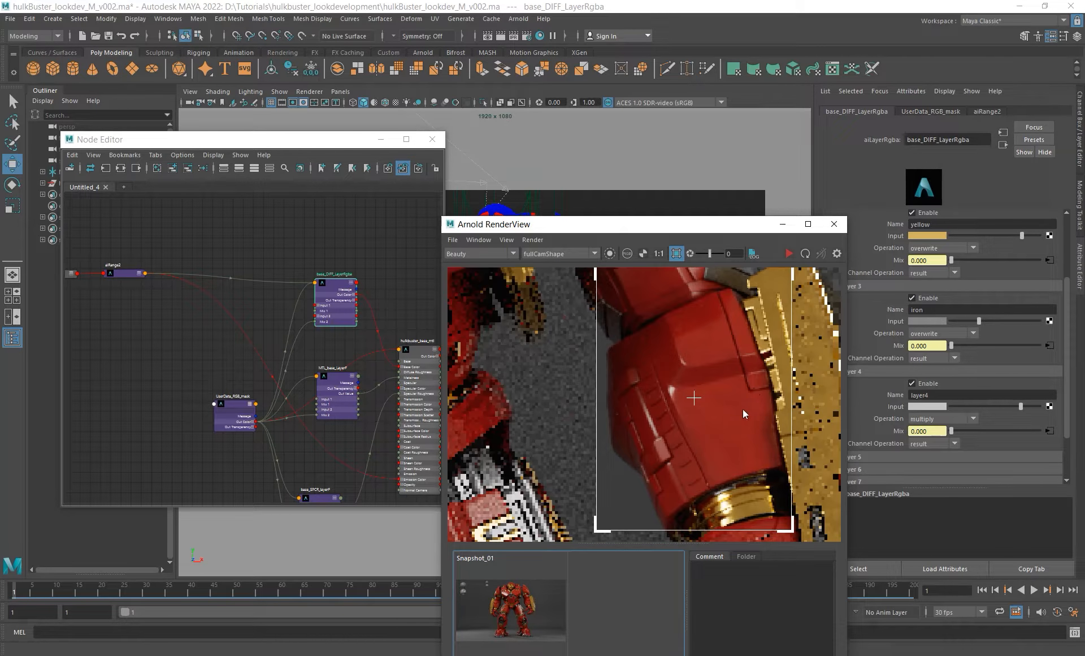
{"action": "middle_click_drag", "start_coordinate": [310, 380], "coordinate": [290, 333], "text": "alt"}
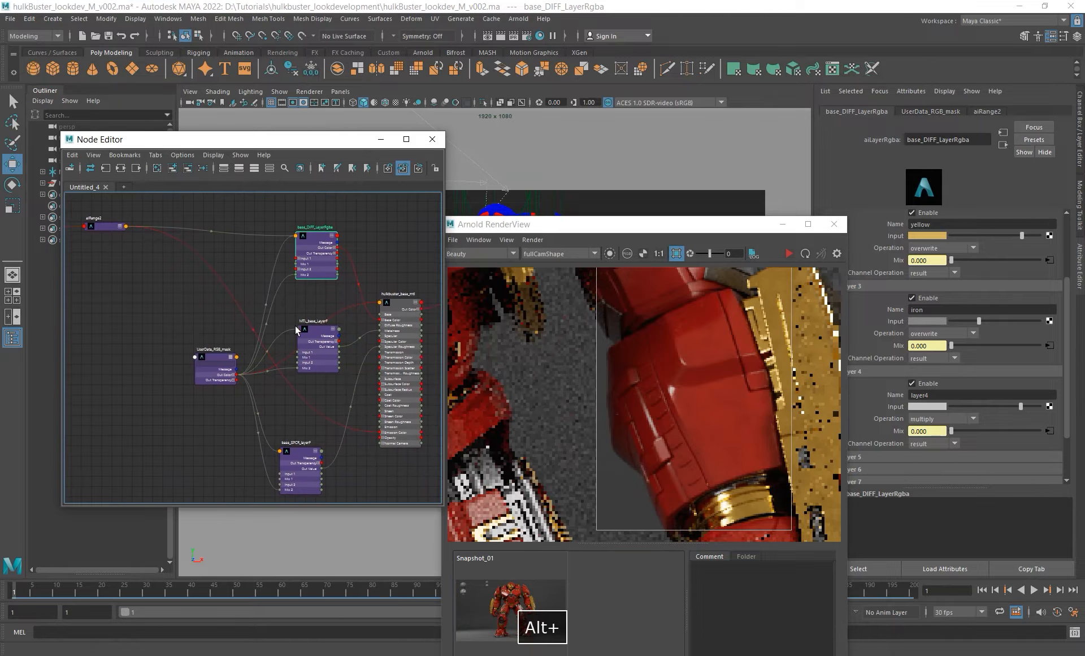
{"action": "left_click", "coordinate": [312, 355]}
{"action": "mouse_move", "coordinate": [667, 228]}
{"action": "left_mouse_down"}
{"action": "mouse_move", "coordinate": [634, 341]}
{"action": "mouse_move", "coordinate": [658, 240]}
{"action": "left_mouse_up"}
{"action": "middle_click_drag", "start_coordinate": [157, 283], "coordinate": [276, 305], "text": "alt"}
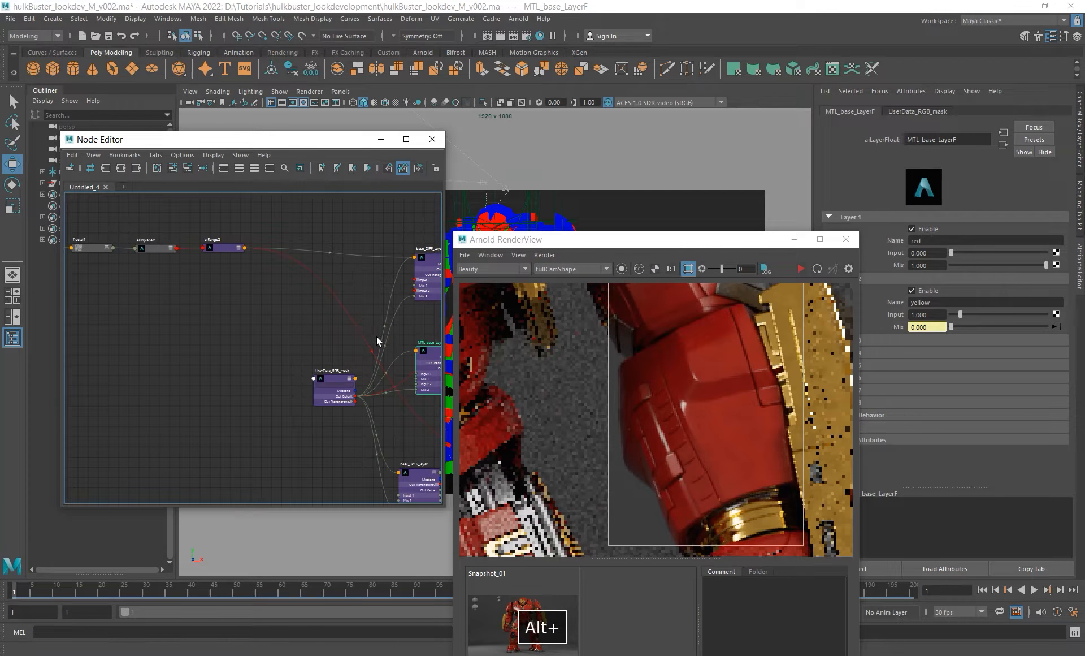
{"action": "middle_click_drag", "start_coordinate": [373, 337], "coordinate": [312, 337], "text": "alt"}
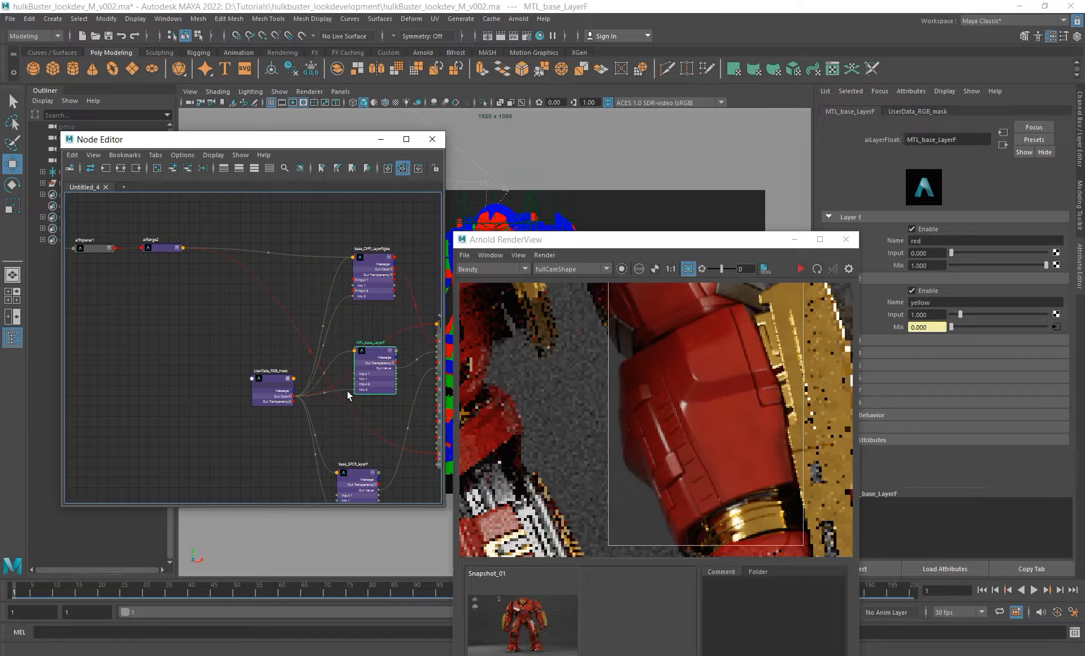
{"action": "middle_click_drag", "start_coordinate": [349, 395], "coordinate": [304, 399], "text": "alt"}
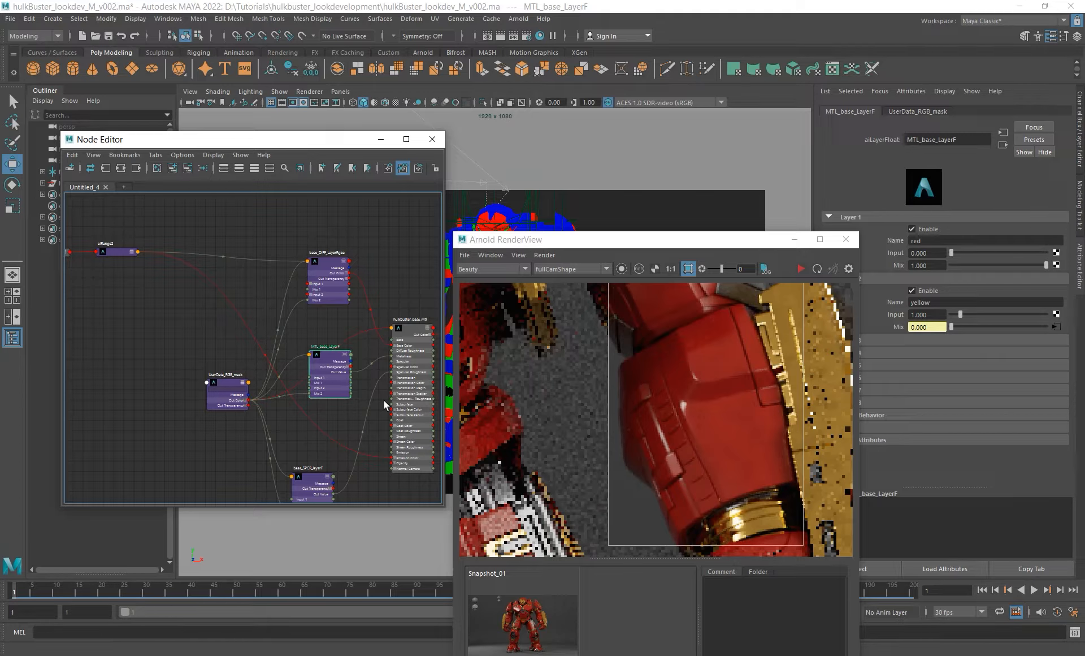
{"action": "middle_click_drag", "start_coordinate": [332, 402], "coordinate": [327, 342], "text": "alt"}
- Select MTL_base_LayerF and expand its Layer 3 and Layer 4 settings
{"action": "left_click", "coordinate": [331, 257]}
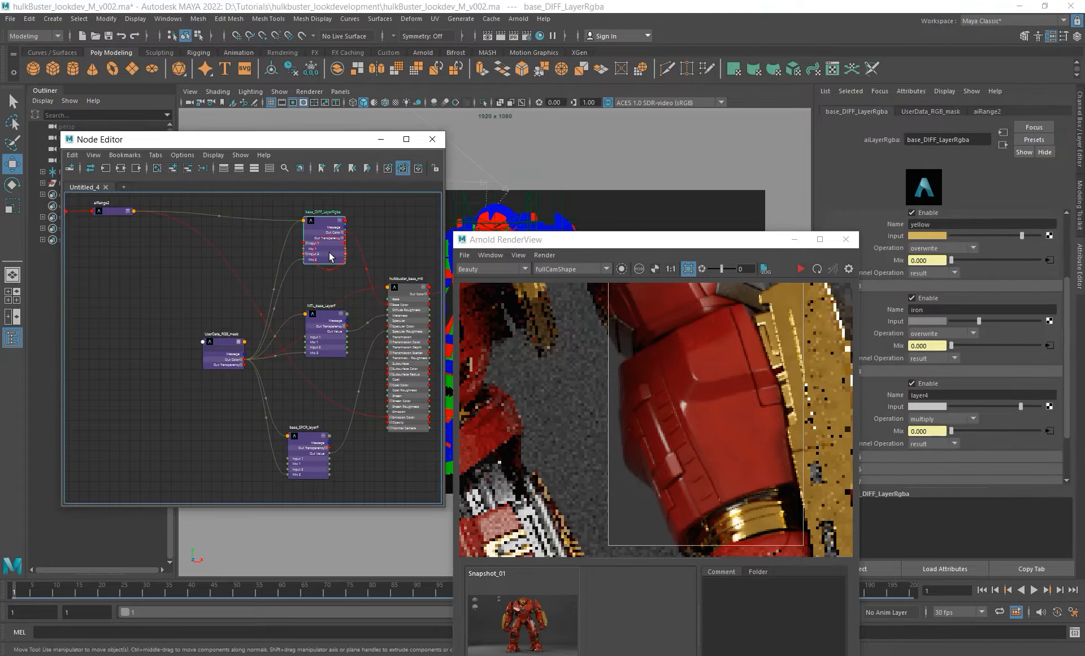
{"action": "left_click_drag", "start_coordinate": [326, 345], "coordinate": [330, 351]}
{"action": "right_click_drag", "start_coordinate": [333, 350], "coordinate": [291, 348], "text": "alt"}
{"action": "left_click_drag", "start_coordinate": [722, 240], "coordinate": [627, 328]}
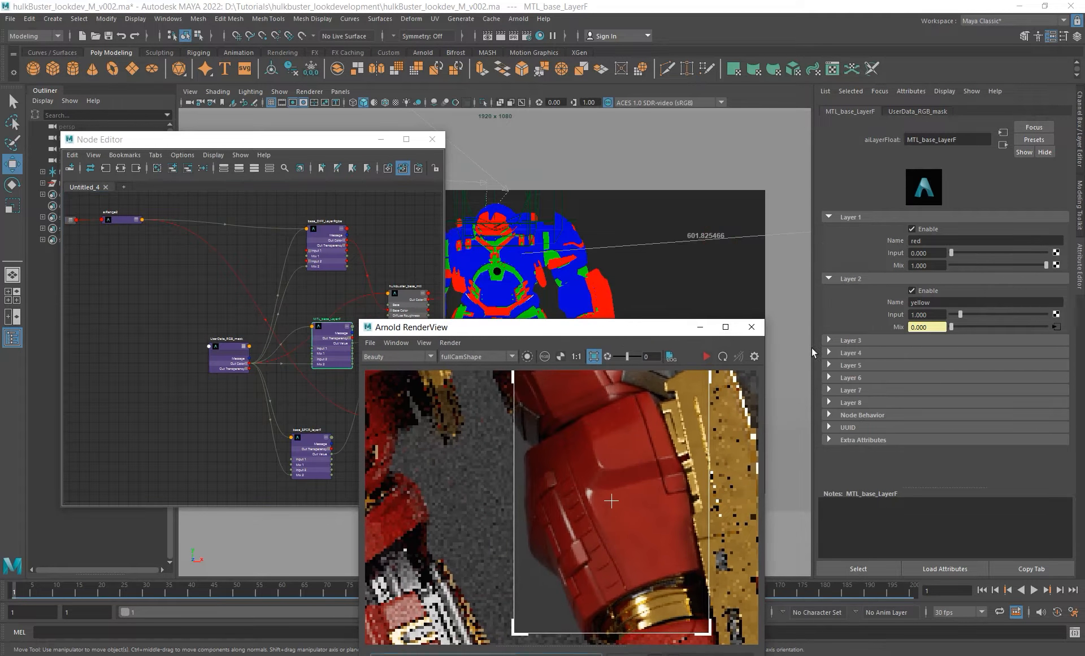
{"action": "left_click", "coordinate": [865, 352]}
{"action": "left_click", "coordinate": [864, 340]}
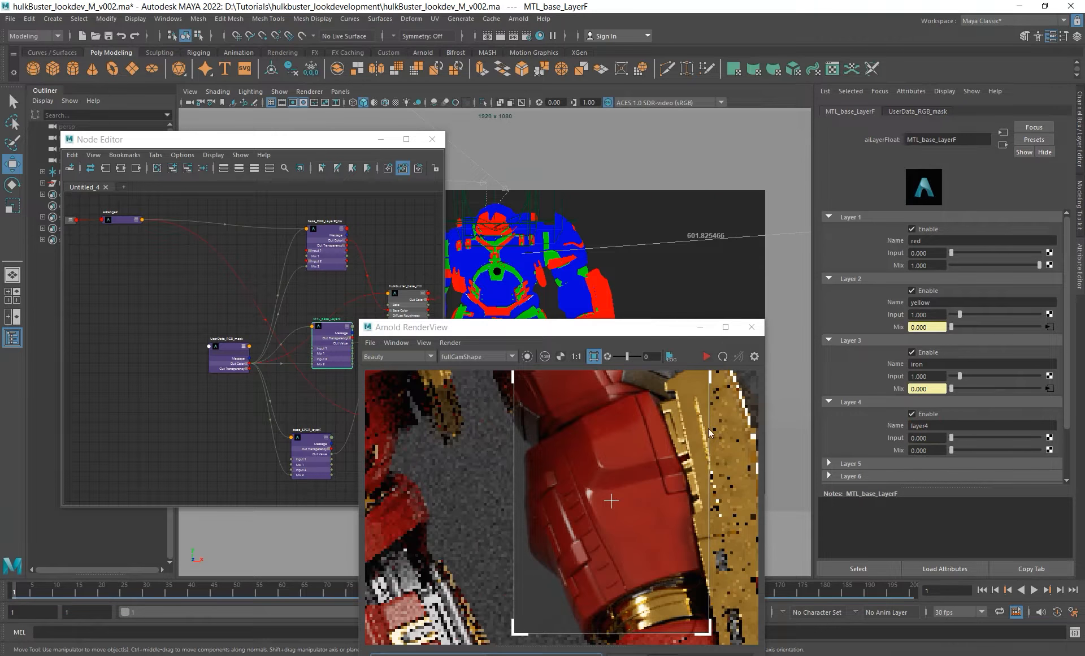
- Connect the Out Color R of aiRange2 to the mix4 input of MTL_base_LayerF
{"action": "middle_click_drag", "start_coordinate": [249, 291], "coordinate": [286, 303], "text": "alt"}
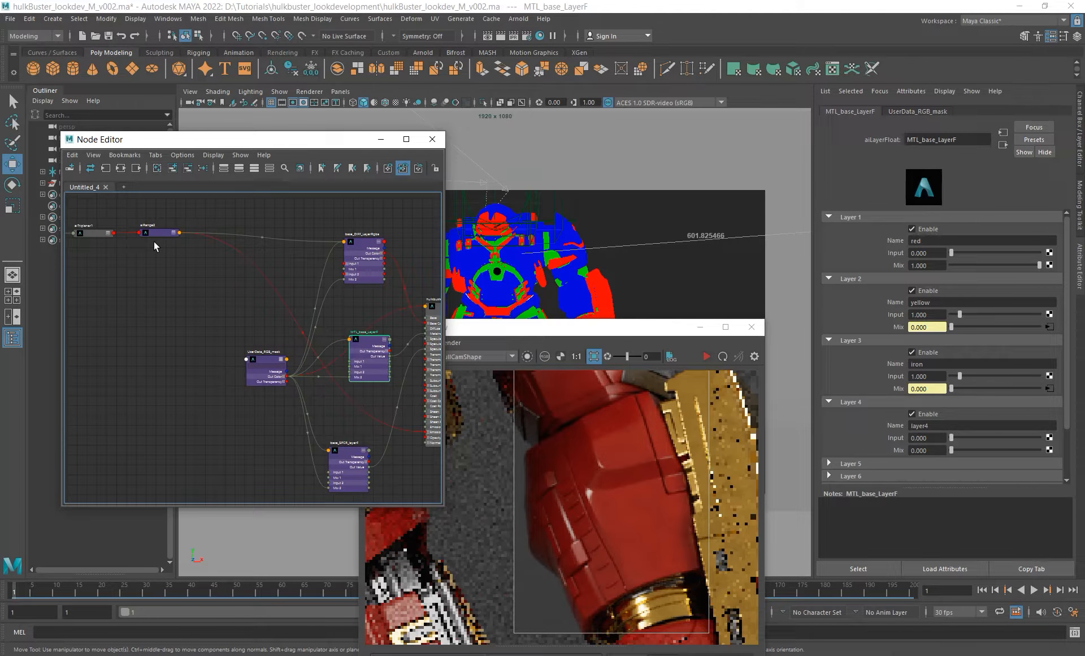
{"action": "middle_click_drag", "start_coordinate": [168, 235], "coordinate": [228, 269], "text": "alt"}
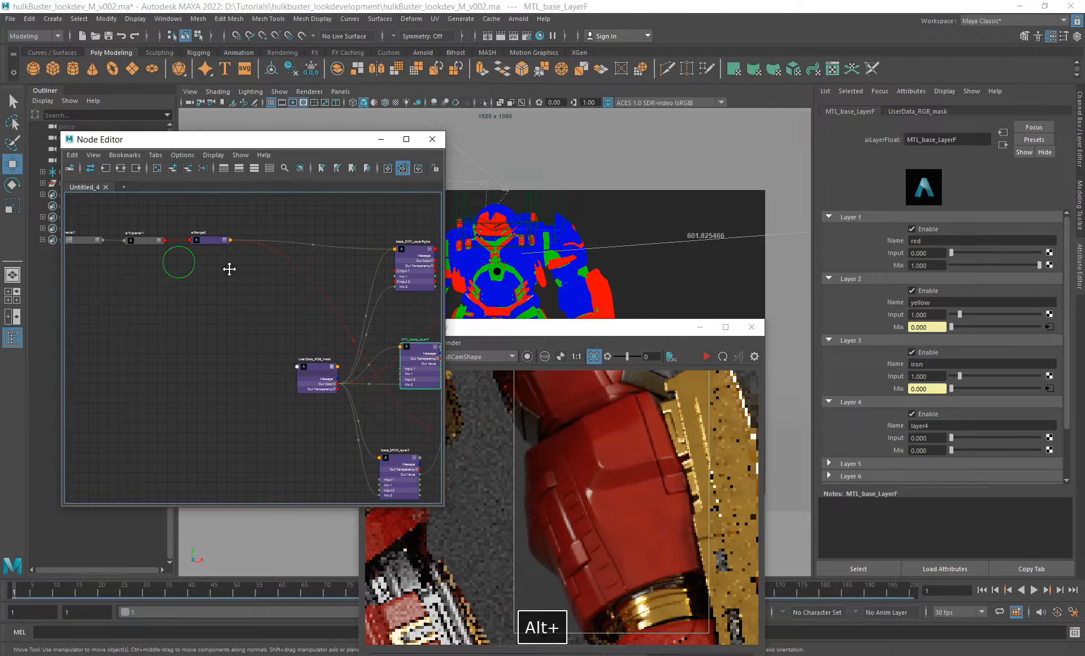
{"action": "right_click_drag", "start_coordinate": [234, 302], "coordinate": [218, 300], "text": "alt"}
{"action": "middle_click_drag", "start_coordinate": [247, 297], "coordinate": [198, 285], "text": "alt"}
{"action": "scroll", "coordinate": [208, 253], "scroll_direction": "up", "scroll_amount": 3}
{"action": "left_click", "coordinate": [210, 238]}
{"action": "left_click_drag", "start_coordinate": [135, 246], "coordinate": [384, 366]}
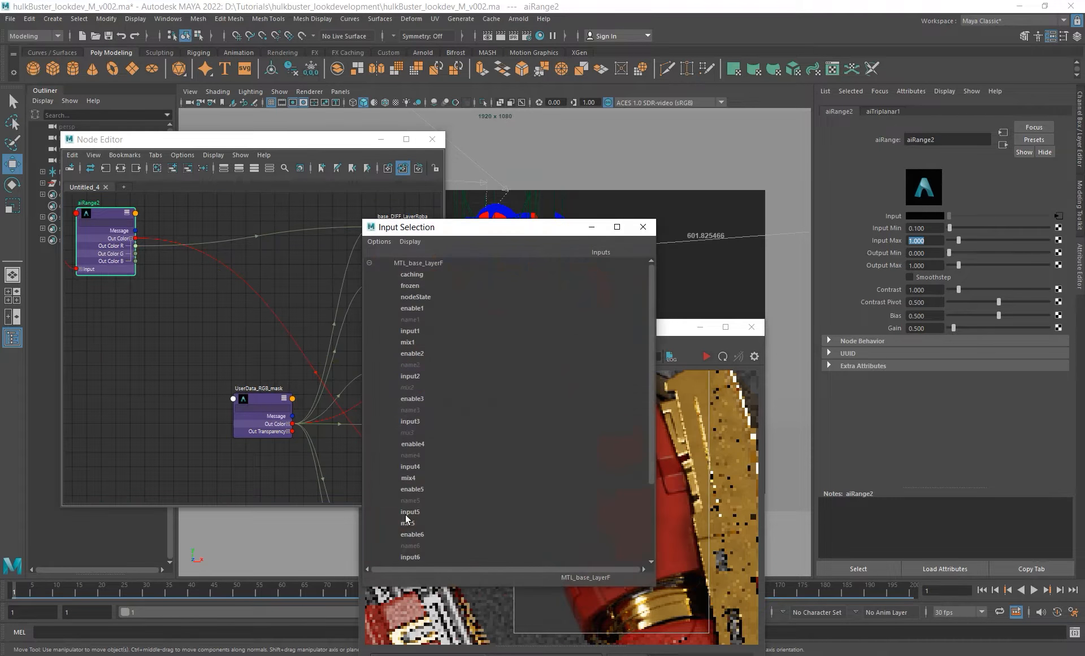
{"action": "left_click", "coordinate": [425, 477]}
{"action": "middle_click_drag", "start_coordinate": [416, 407], "coordinate": [323, 395], "text": "alt"}
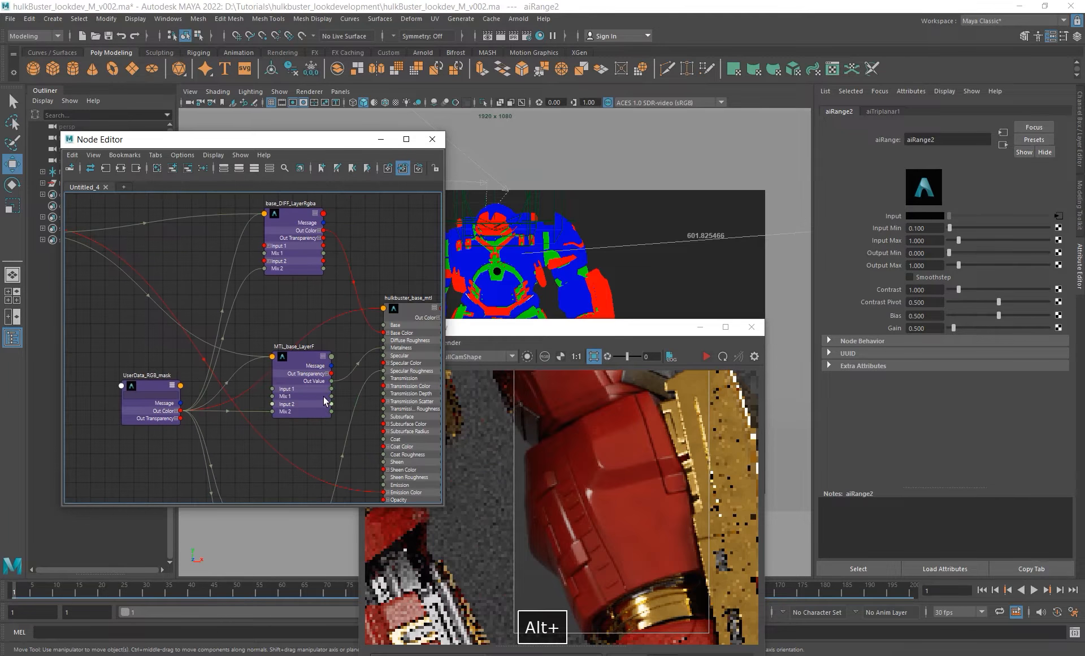
- Select MTL_base_LayerF, restart the Arnold render, and set a render region over the Hulkbuster's head, torso and legs
{"action": "left_click", "coordinate": [303, 387]}
{"action": "left_click", "coordinate": [706, 356]}
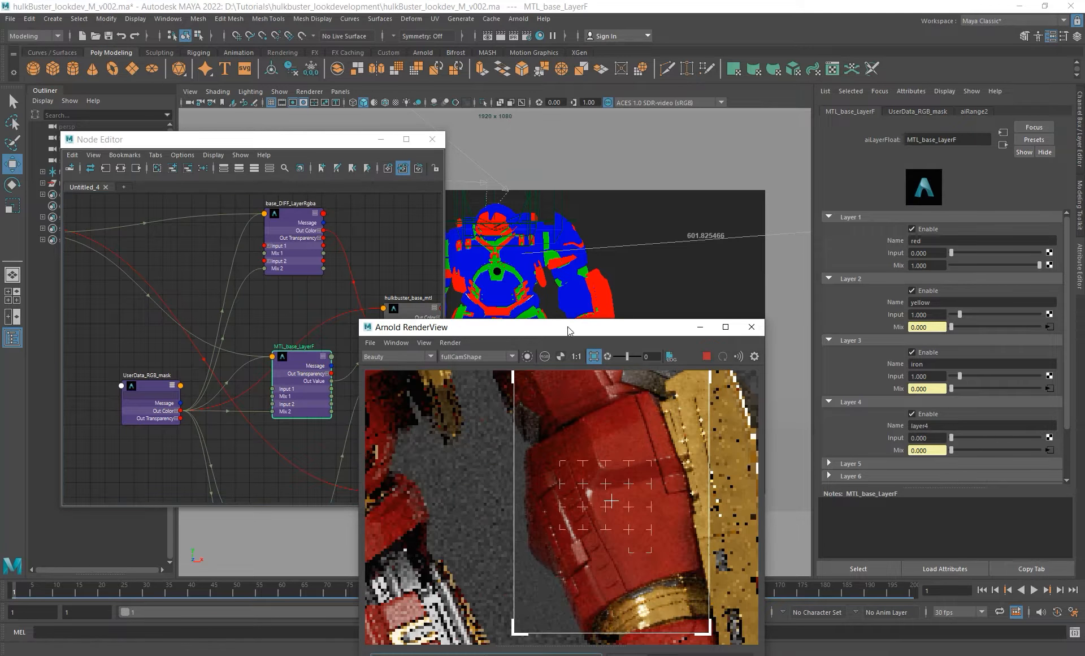
{"action": "left_click_drag", "start_coordinate": [569, 329], "coordinate": [635, 170]}
{"action": "right_click_drag", "start_coordinate": [624, 305], "coordinate": [565, 308], "text": "alt"}
{"action": "left_click_drag", "start_coordinate": [541, 261], "coordinate": [688, 466], "text": "shift"}
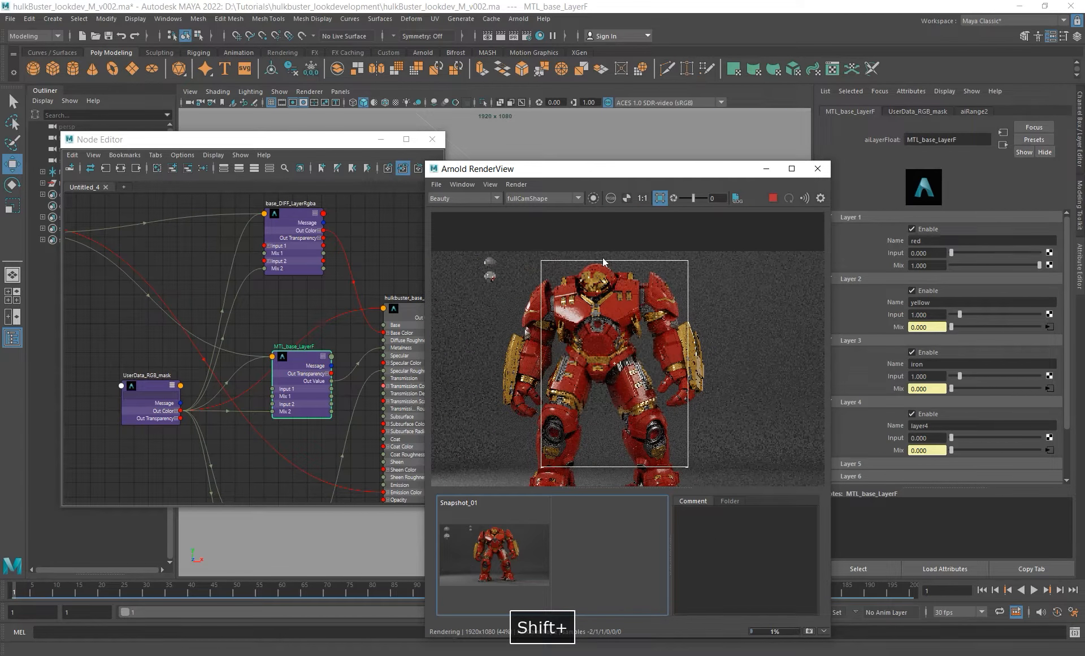
- Isolate MTL_base_LayerF in the render, frame the chest, and disable Layer 4 to compare the mask without the fractal
{"action": "left_click", "coordinate": [591, 198]}
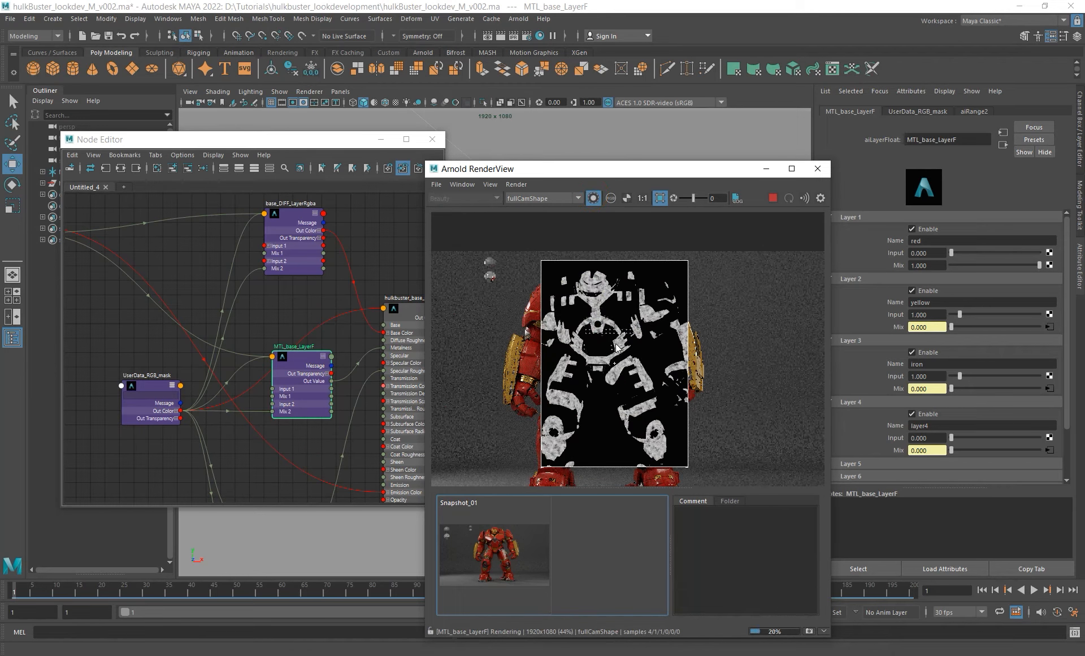
{"action": "scroll", "coordinate": [594, 346], "scroll_direction": "up", "scroll_amount": 5}
{"action": "left_click", "coordinate": [913, 414]}
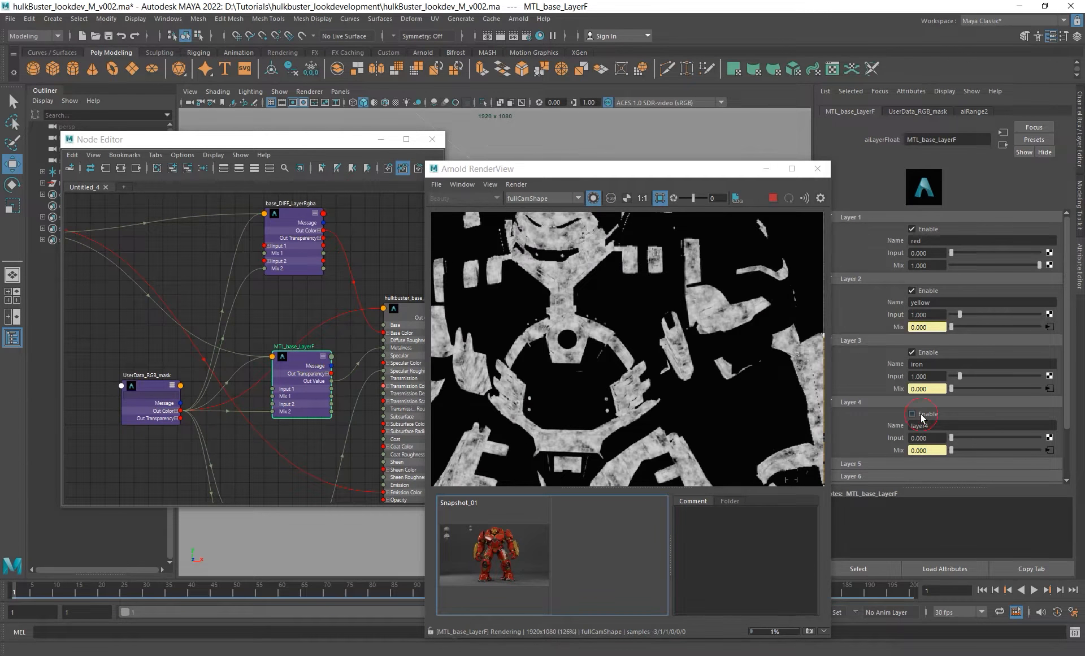
- Select base_SPCR_layerF and connect the Out Color R of aiRange2 to its mix4 input
{"action": "scroll", "coordinate": [721, 441], "scroll_direction": "down", "scroll_amount": 3}
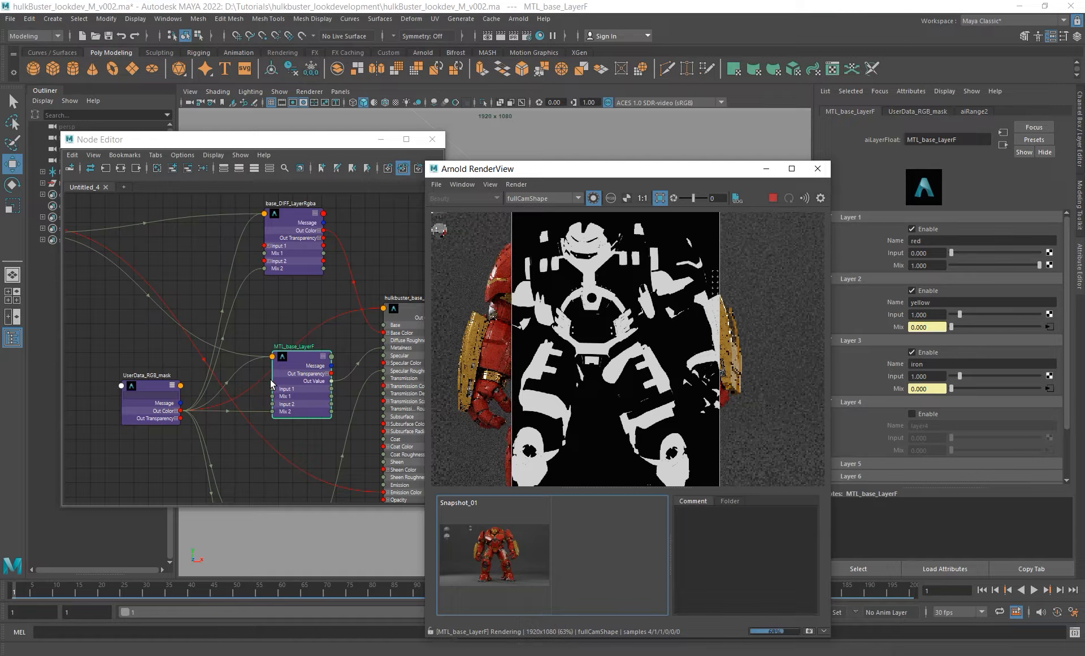
{"action": "left_click", "coordinate": [235, 342]}
{"action": "left_click", "coordinate": [929, 352]}
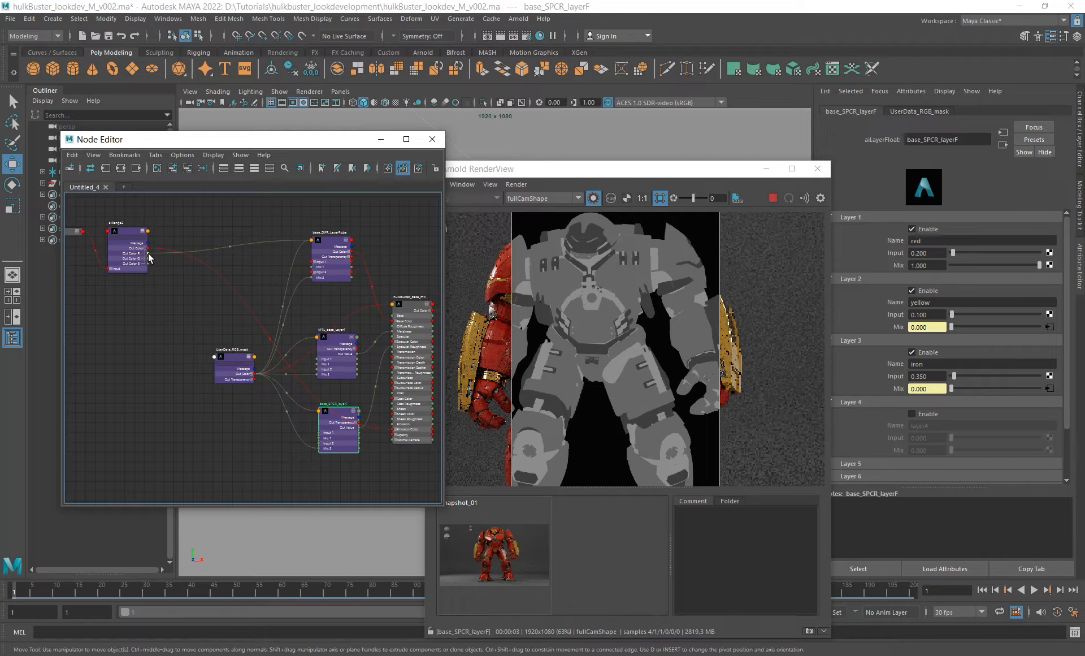
{"action": "left_click_drag", "start_coordinate": [148, 253], "coordinate": [320, 414]}
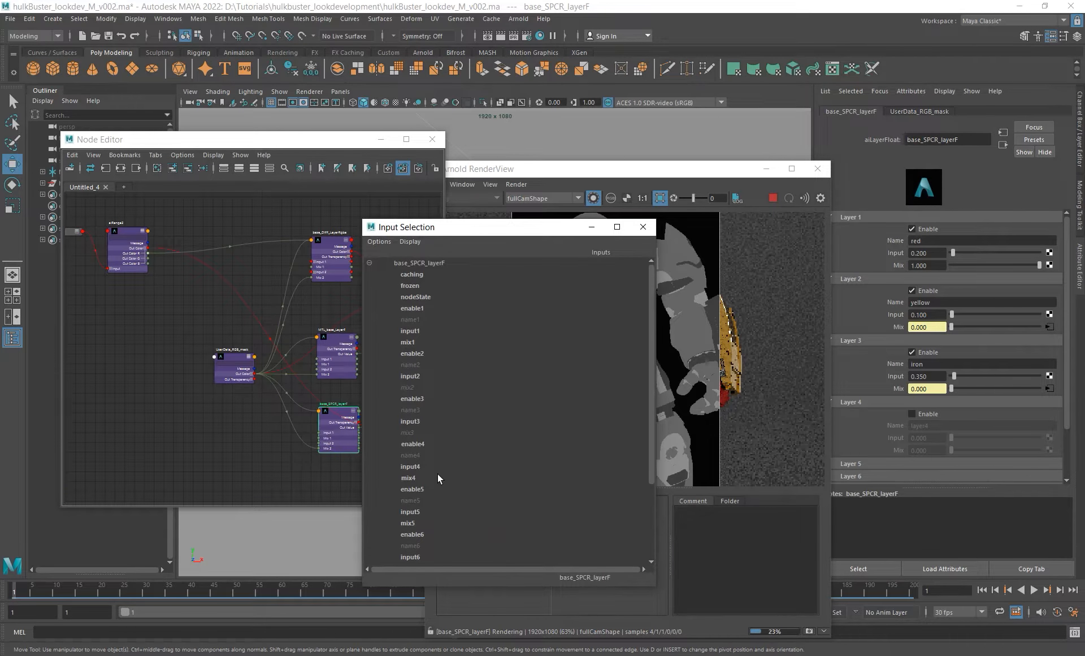
{"action": "left_click", "coordinate": [408, 477]}
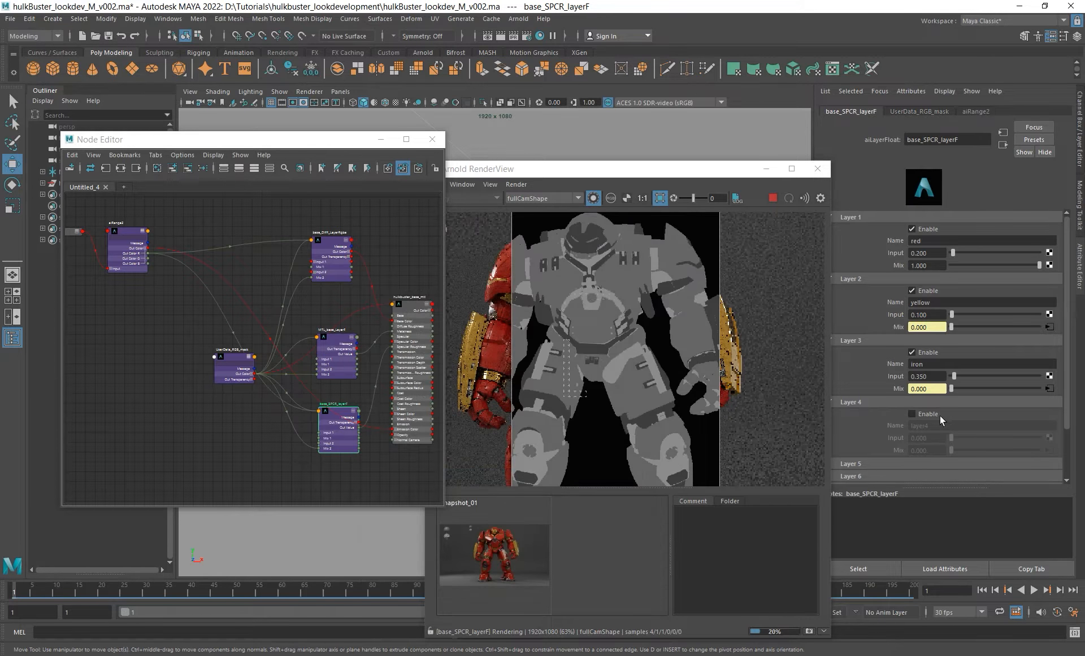
- Enable Layer 4 of base_SPCR_layerF and set a render region covering the Hulkbuster's body and arms
{"action": "left_click", "coordinate": [927, 413]}
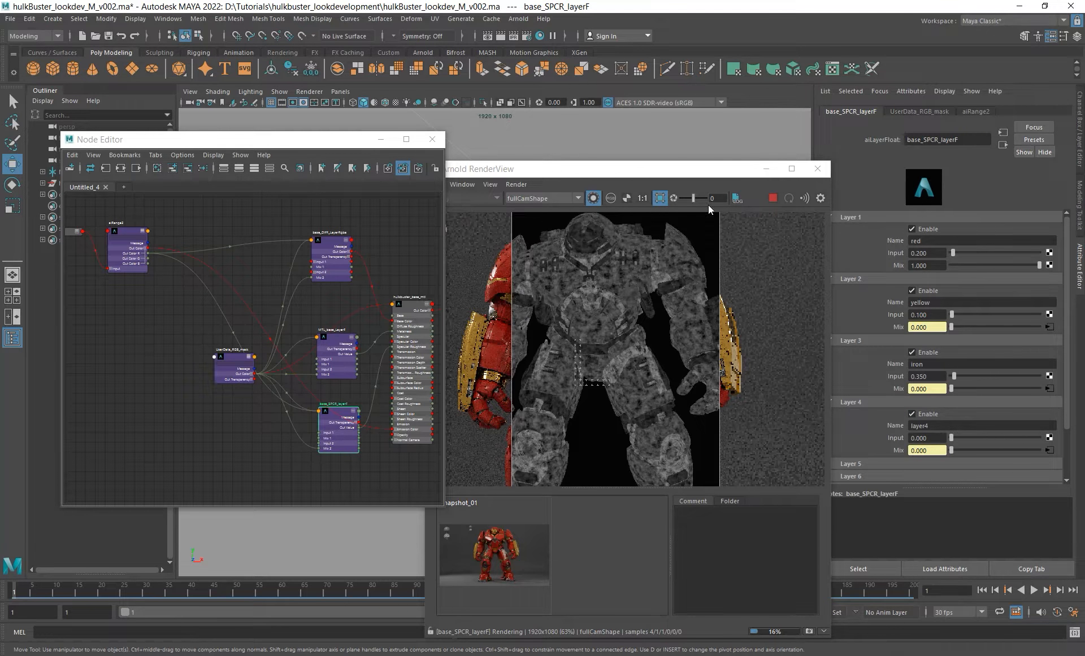
{"action": "left_click", "coordinate": [688, 169]}
{"action": "left_click_drag", "start_coordinate": [635, 168], "coordinate": [581, 134]}
{"action": "left_click_drag", "start_coordinate": [431, 191], "coordinate": [695, 414], "text": "shift"}
{"action": "scroll", "coordinate": [593, 310], "scroll_direction": "up", "scroll_amount": 5}
{"action": "scroll", "coordinate": [554, 286], "scroll_direction": "down", "scroll_amount": 3}
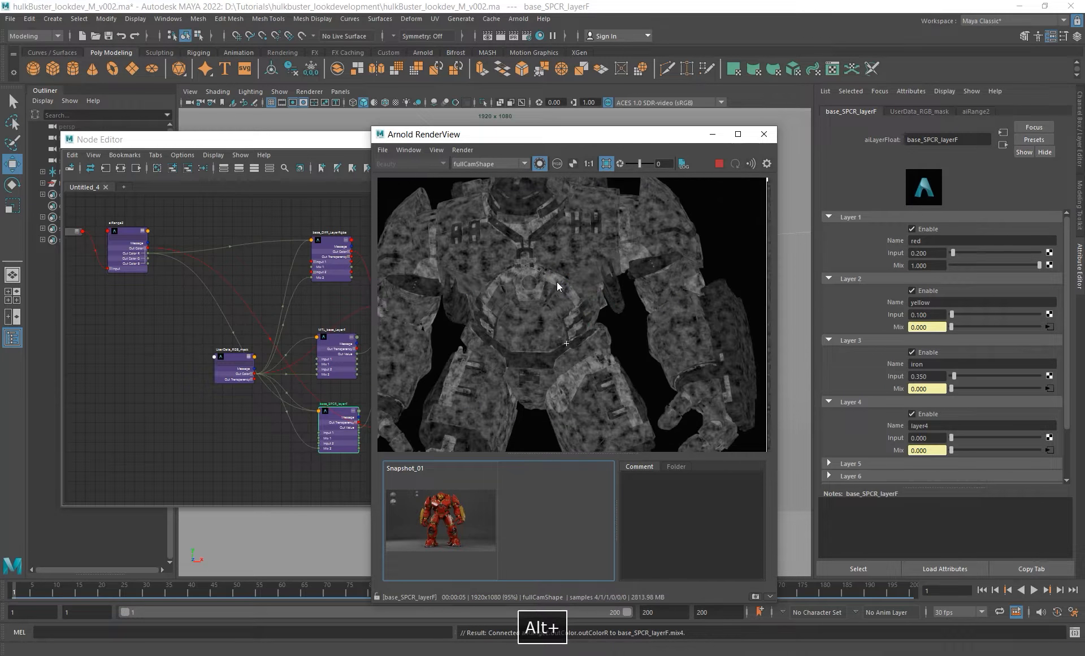
{"action": "scroll", "coordinate": [571, 287], "scroll_direction": "down", "scroll_amount": 1}
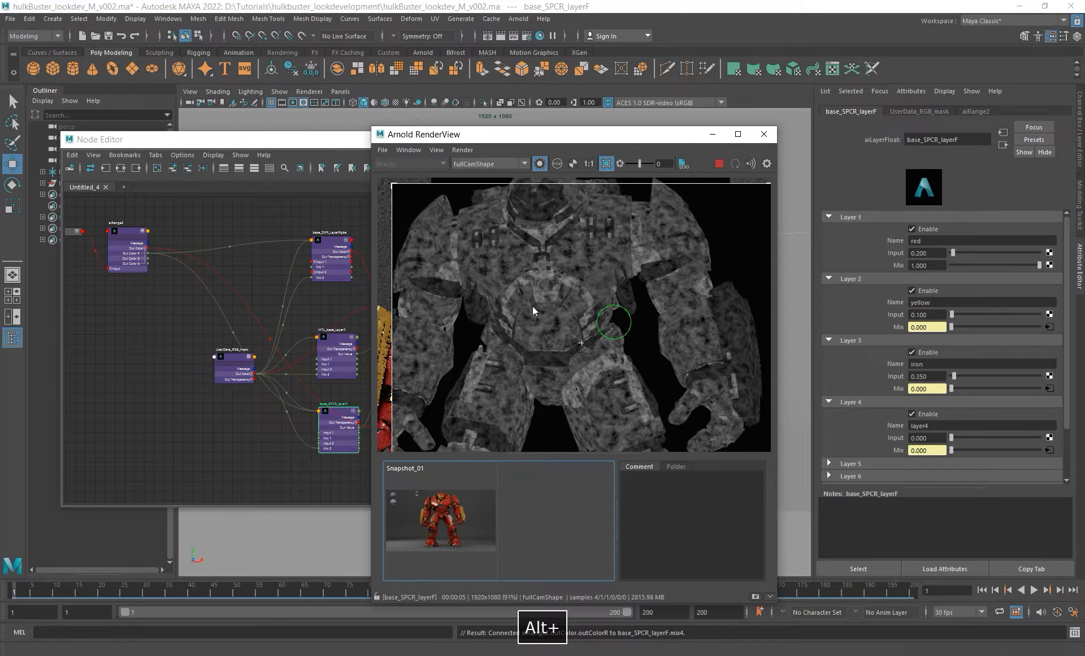
- Compare the isolated aiRange2 fractal with base_SPCR_layerF, switching Layer 4 off and back on
{"action": "left_click", "coordinate": [927, 437]}
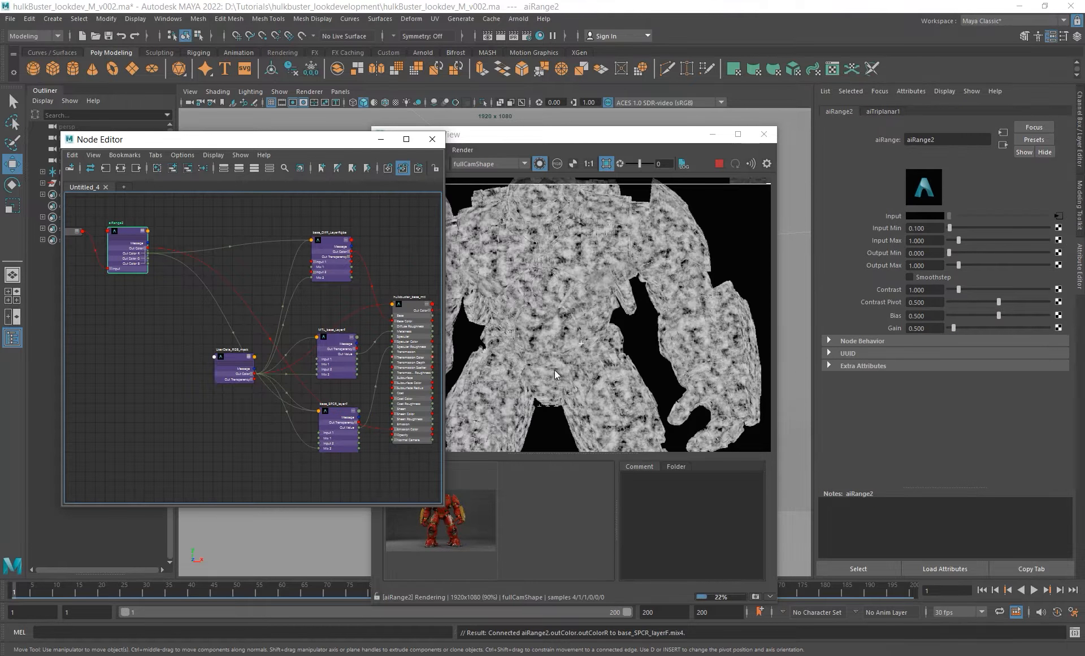
{"action": "left_click", "coordinate": [338, 415]}
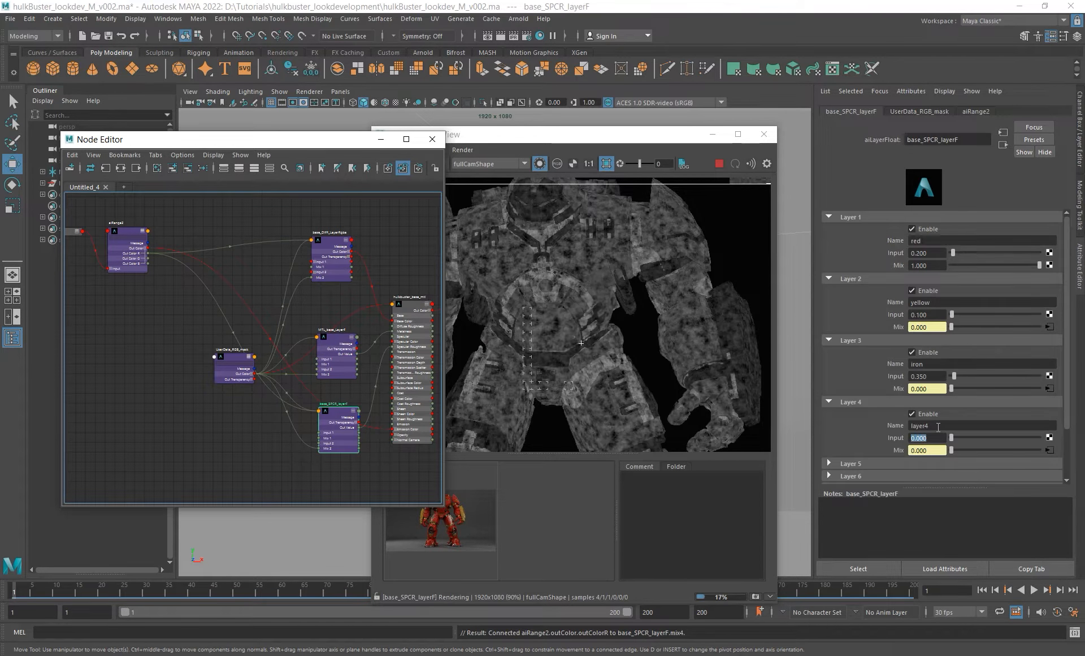
{"action": "left_click", "coordinate": [925, 411]}
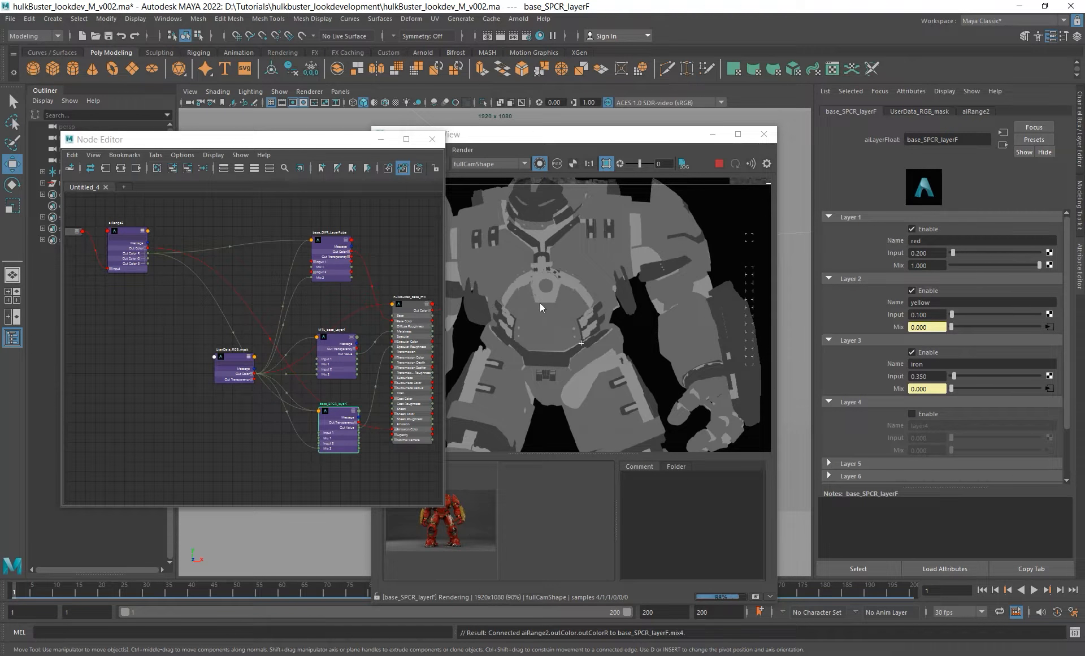
{"action": "left_click", "coordinate": [578, 242]}
{"action": "left_click", "coordinate": [928, 414]}
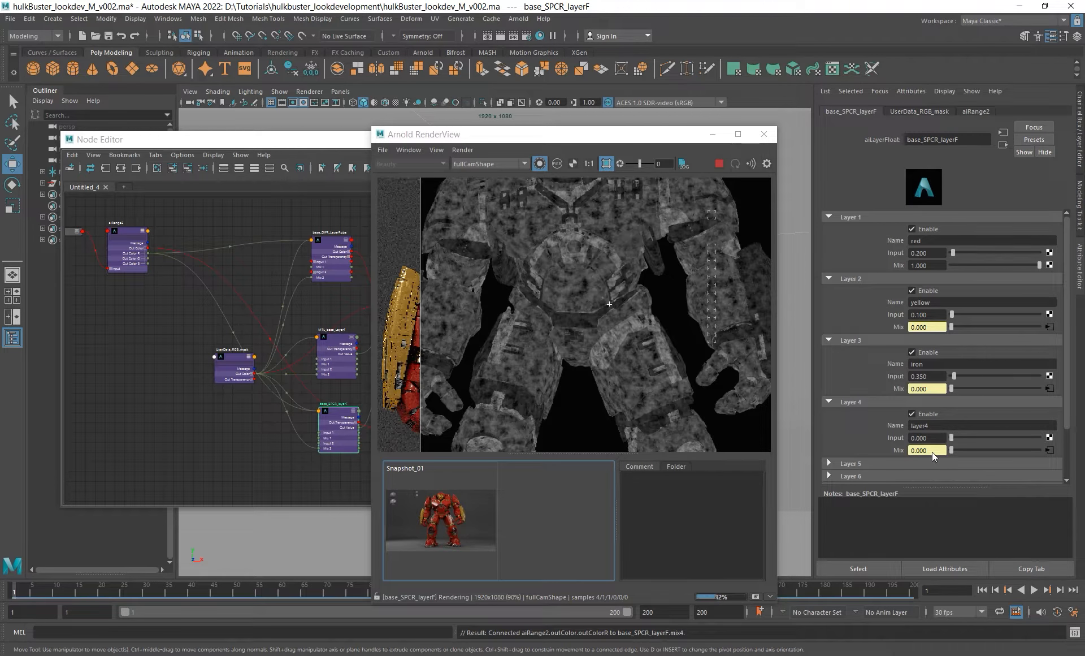
- Set the Layer 4 Input of base_SPCR_layerF to 0.260 and toggle the layer to compare the result
{"action": "mouse_move", "coordinate": [952, 438]}
{"action": "left_mouse_down"}
{"action": "mouse_move", "coordinate": [965, 438]}
{"action": "mouse_move", "coordinate": [954, 443]}
{"action": "left_mouse_up"}
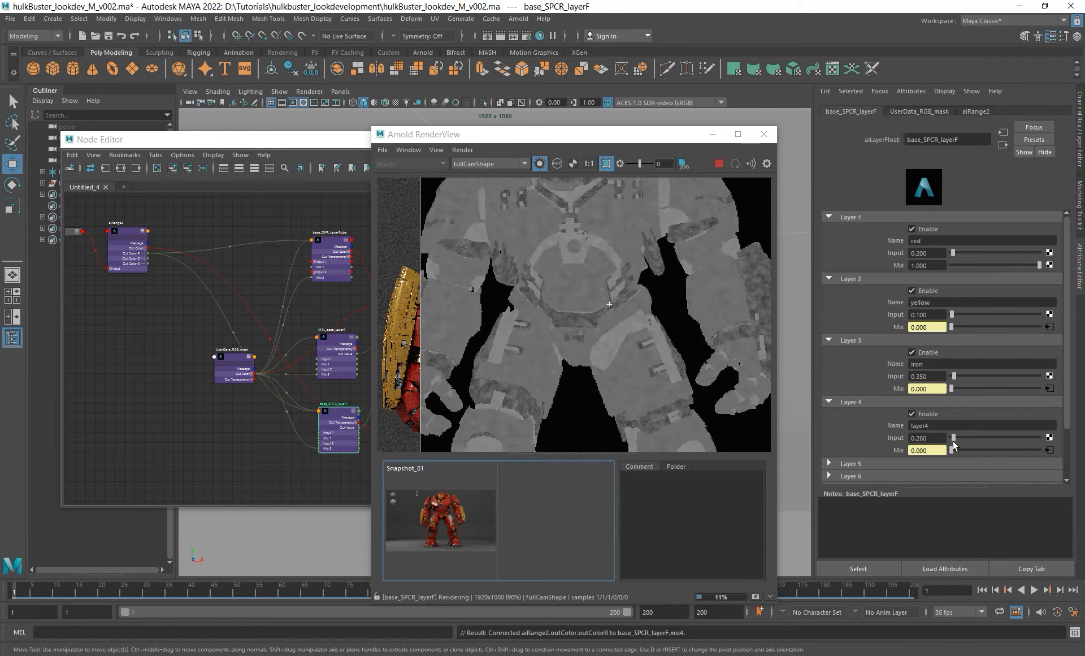
{"action": "right_click_drag", "start_coordinate": [610, 304], "coordinate": [544, 372], "text": "alt"}
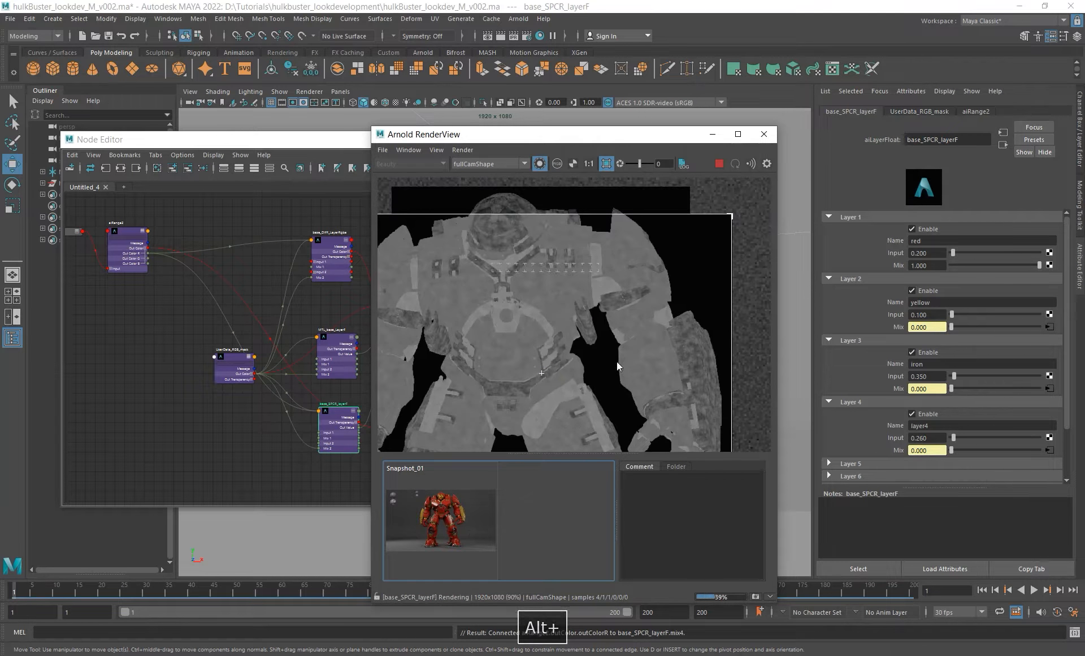
{"action": "left_click", "coordinate": [911, 414]}
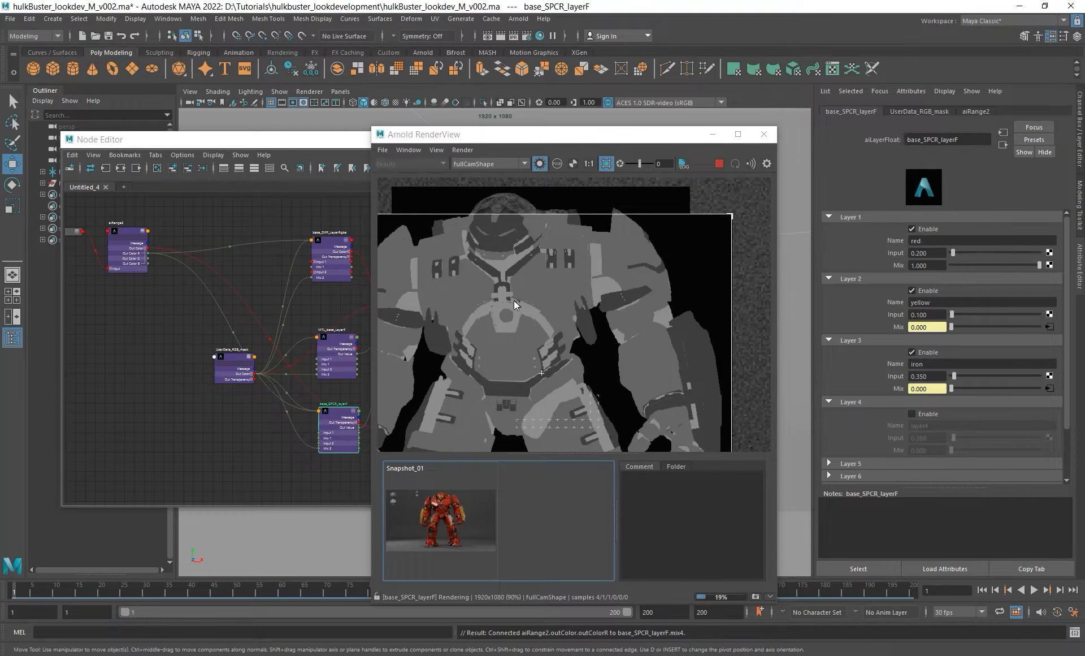
{"action": "right_click_drag", "start_coordinate": [505, 303], "coordinate": [517, 209], "text": "alt"}
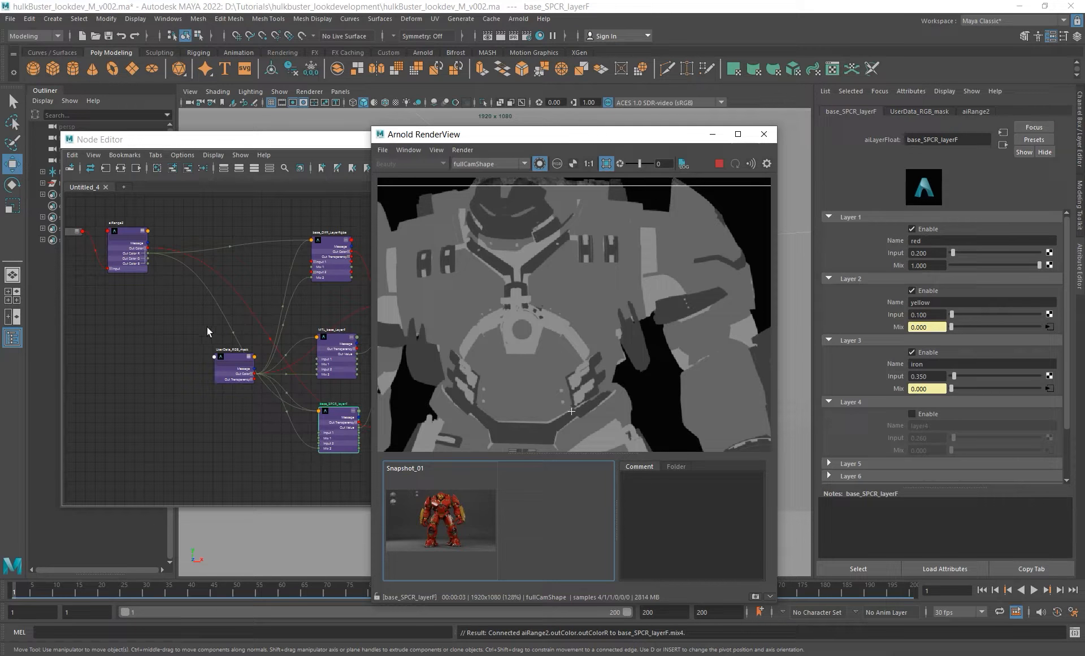
{"action": "left_click", "coordinate": [930, 417]}
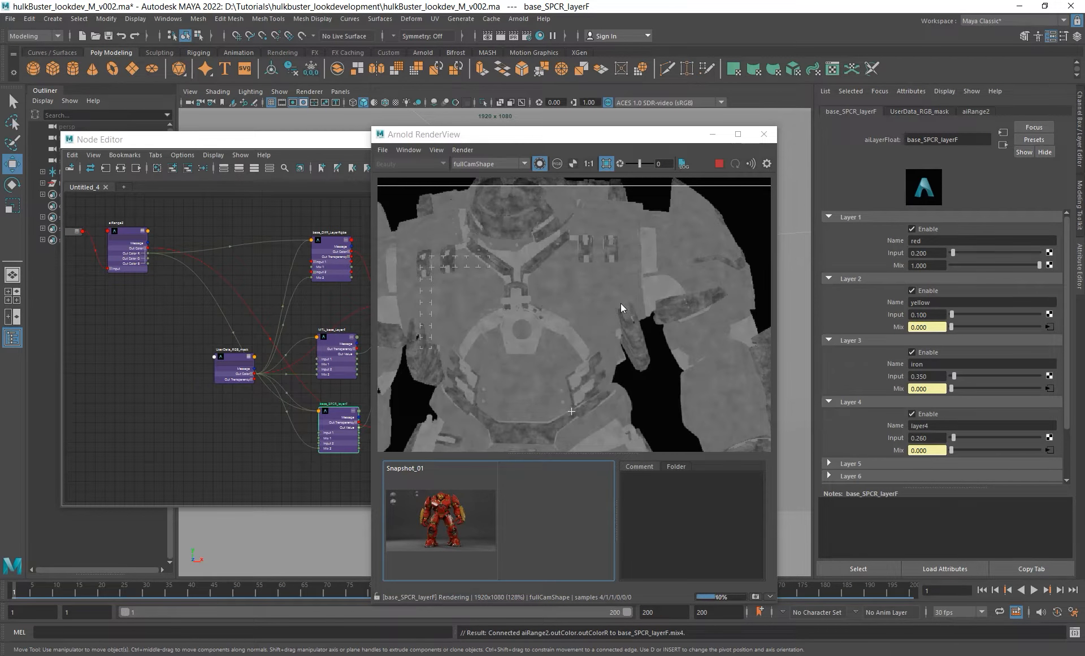
{"action": "double_click", "coordinate": [927, 437]}
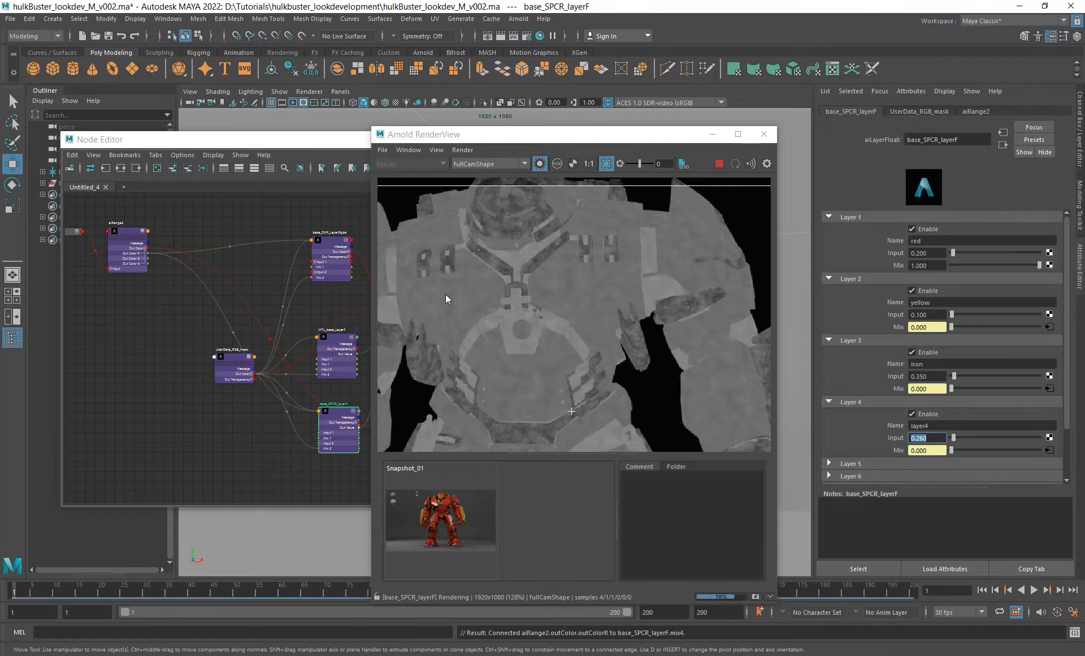
- Examine the fractal variation up close on the Hulkbuster's helmet, collar and chest reactor in the render
{"action": "scroll", "coordinate": [509, 212], "scroll_direction": "up", "scroll_amount": 3}
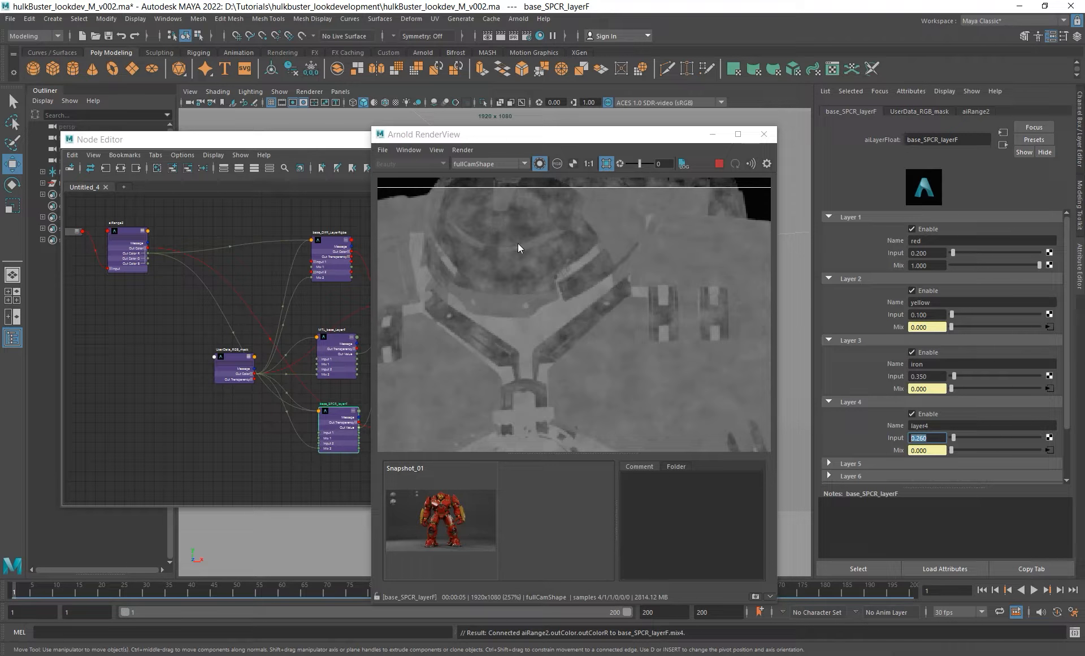
{"action": "middle_click_drag", "start_coordinate": [605, 356], "coordinate": [535, 266], "text": "alt"}
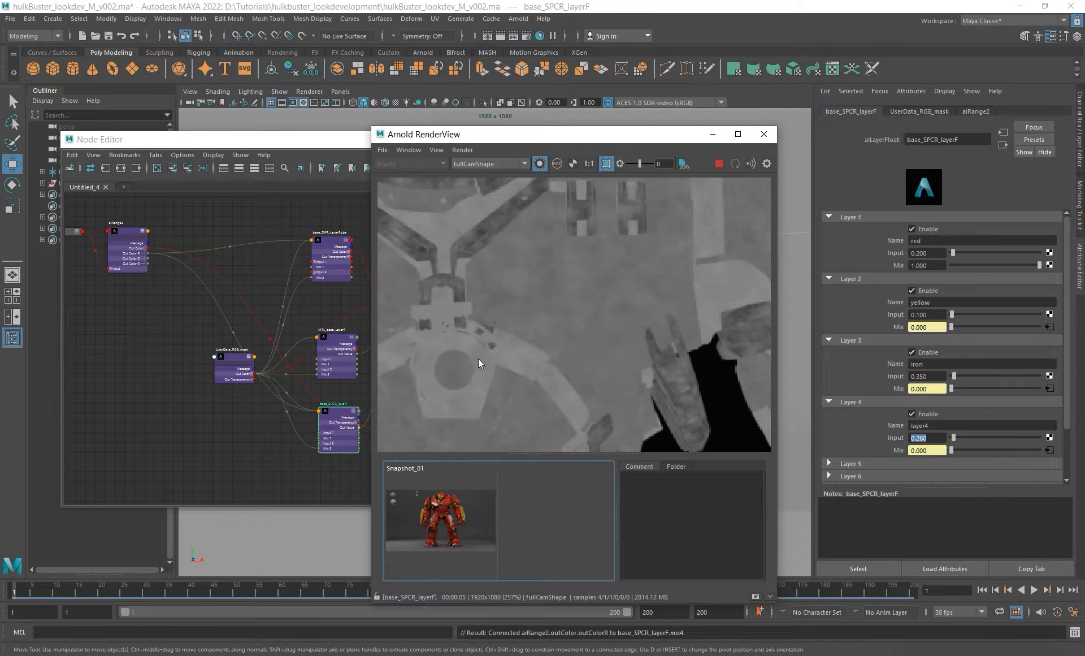
{"action": "scroll", "coordinate": [481, 363], "scroll_direction": "up", "scroll_amount": 1}
{"action": "scroll", "coordinate": [481, 364], "scroll_direction": "down", "scroll_amount": 2}
{"action": "middle_click_drag", "start_coordinate": [483, 294], "coordinate": [511, 343], "text": "alt"}
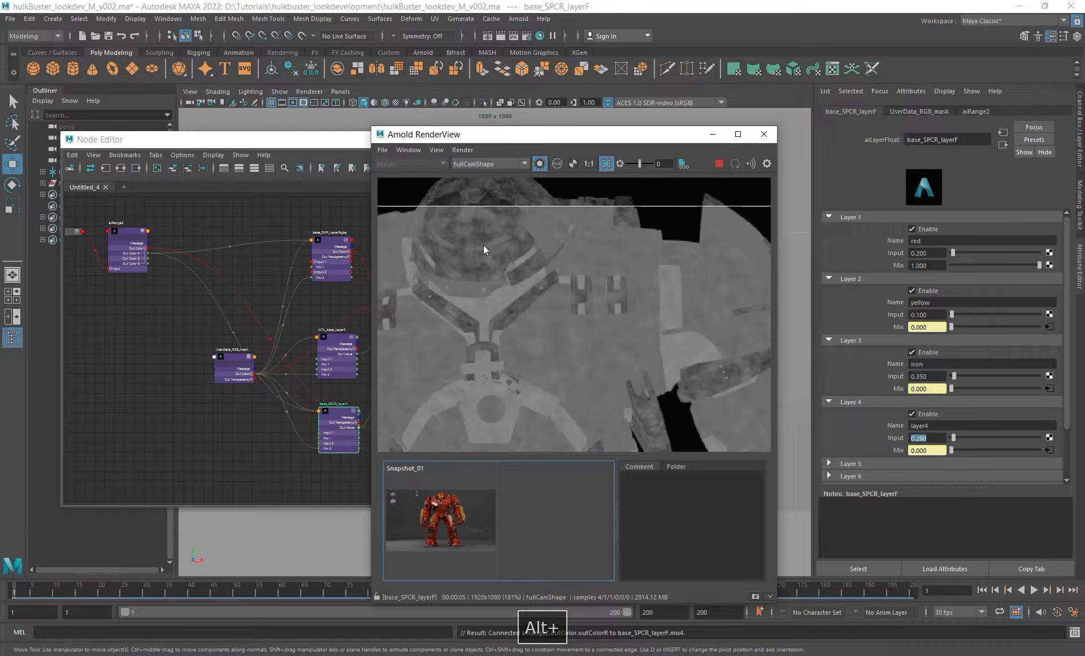
{"action": "scroll", "coordinate": [511, 247], "scroll_direction": "up", "scroll_amount": 2}
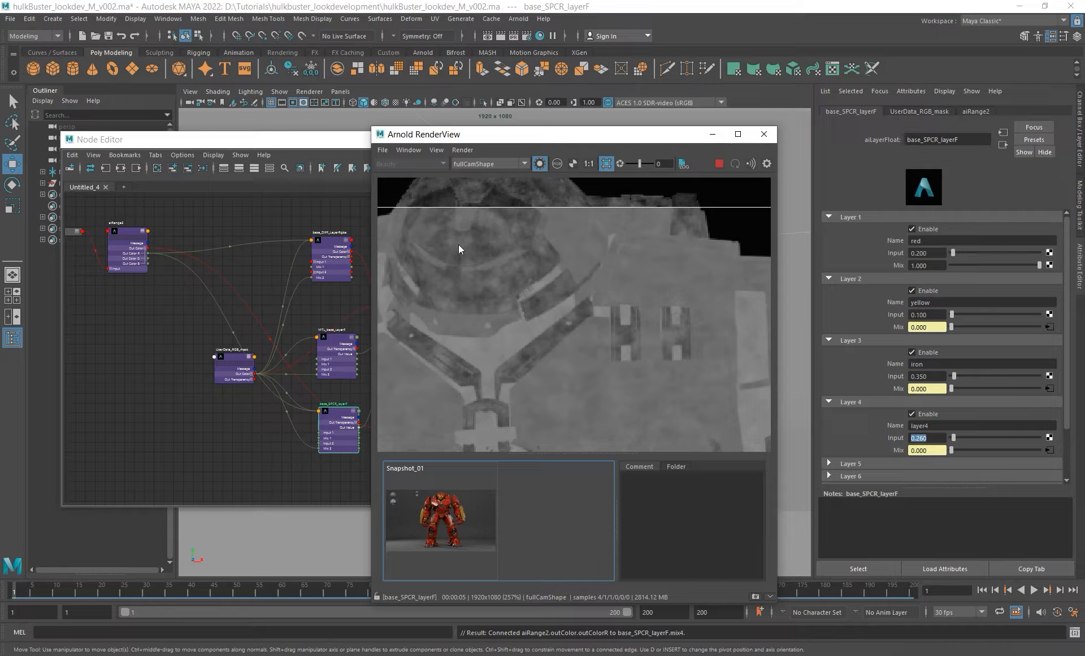
{"action": "middle_click_drag", "start_coordinate": [526, 307], "coordinate": [567, 289], "text": "alt"}
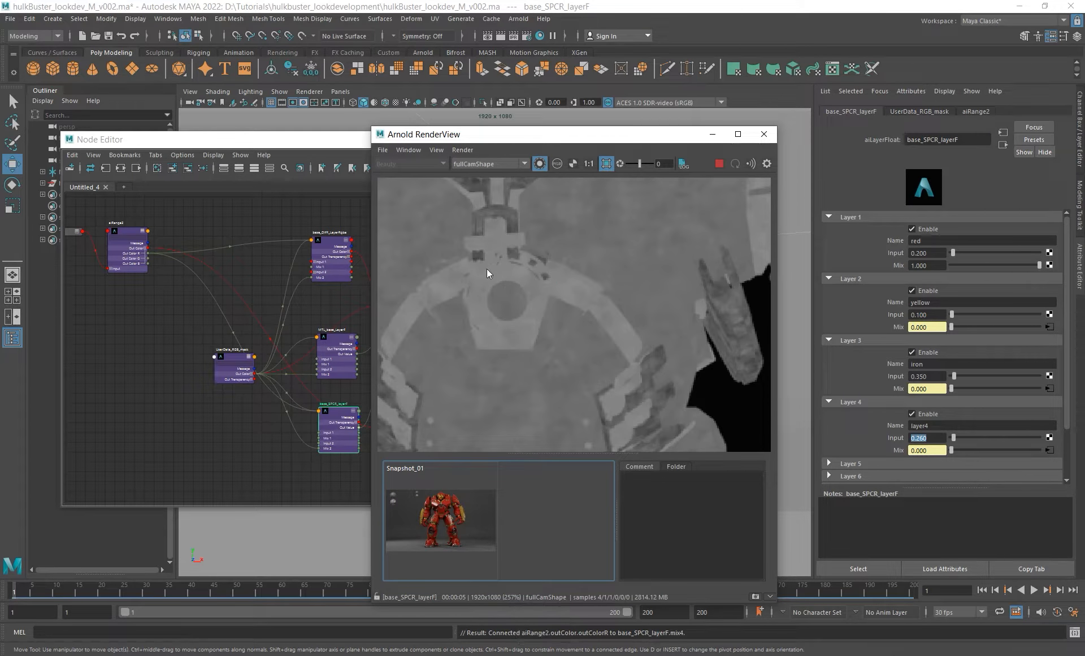
{"action": "scroll", "coordinate": [534, 351], "scroll_direction": "up", "scroll_amount": 4}
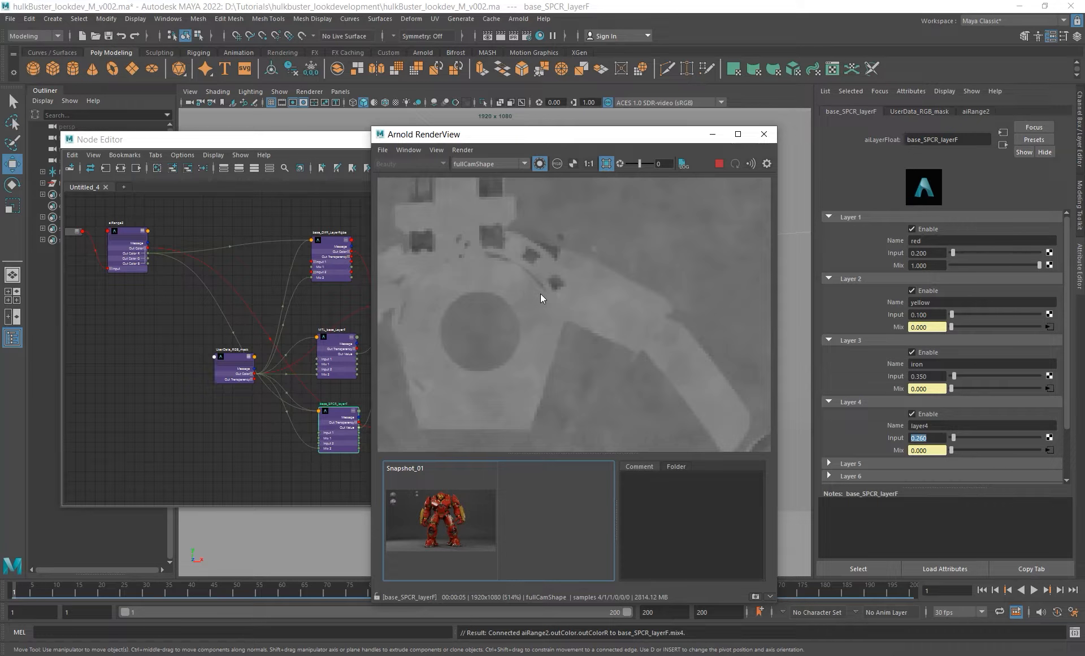
- Compare the chest and upper body of the roughness mask with Layer 4 disabled and enabled
{"action": "left_click", "coordinate": [911, 413]}
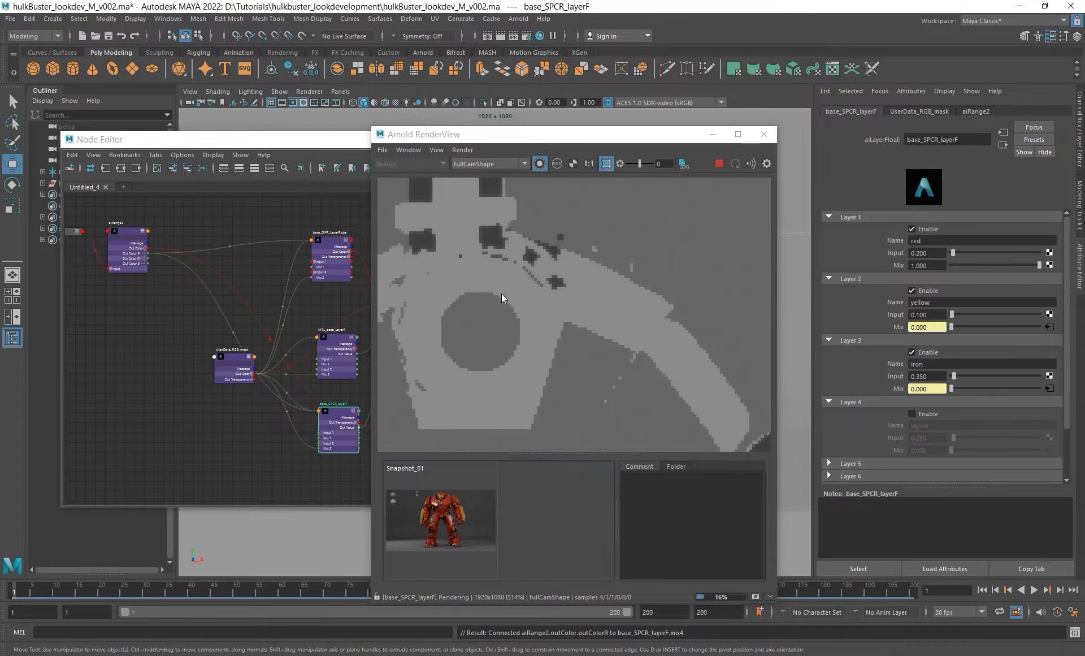
{"action": "left_click", "coordinate": [912, 413]}
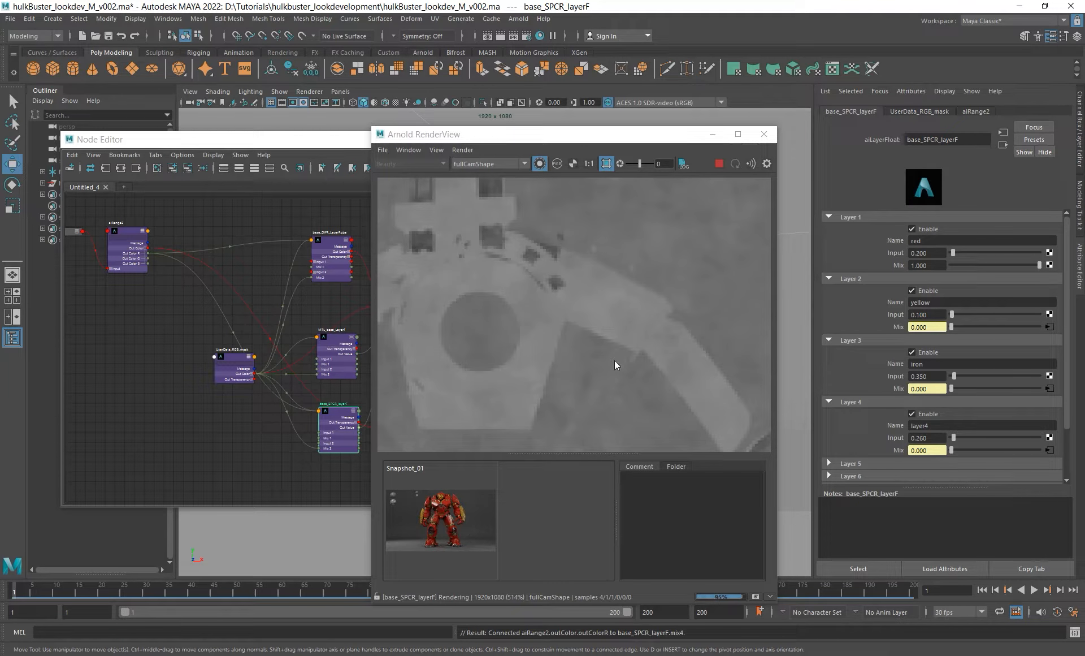
{"action": "left_click", "coordinate": [927, 411]}
{"action": "scroll", "coordinate": [564, 310], "scroll_direction": "down", "scroll_amount": 4}
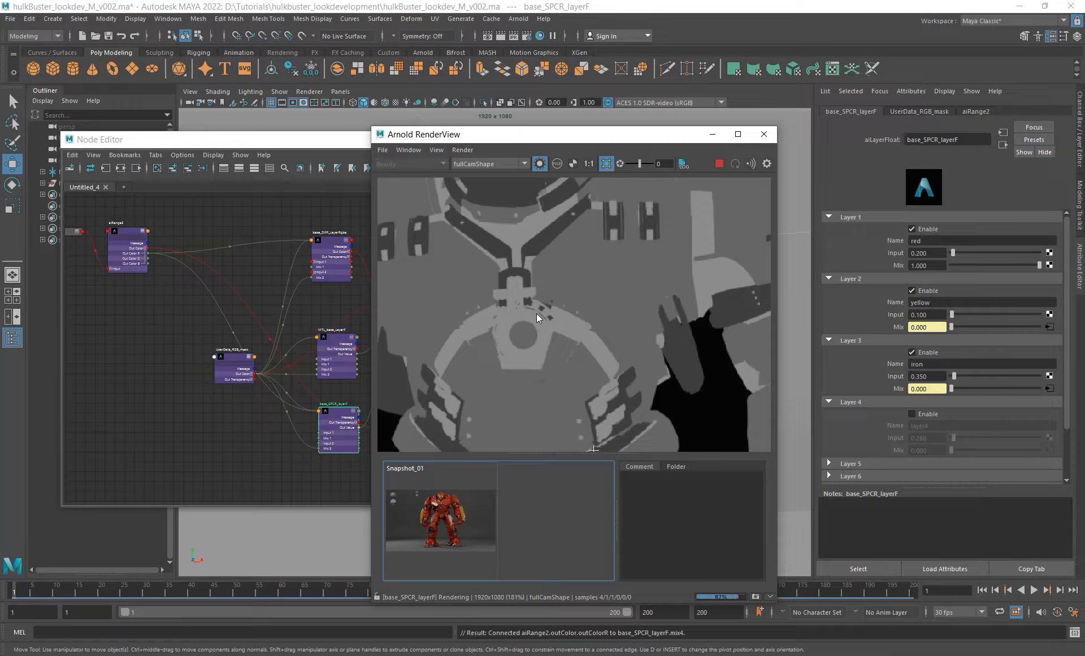
{"action": "scroll", "coordinate": [537, 313], "scroll_direction": "down", "scroll_amount": 1}
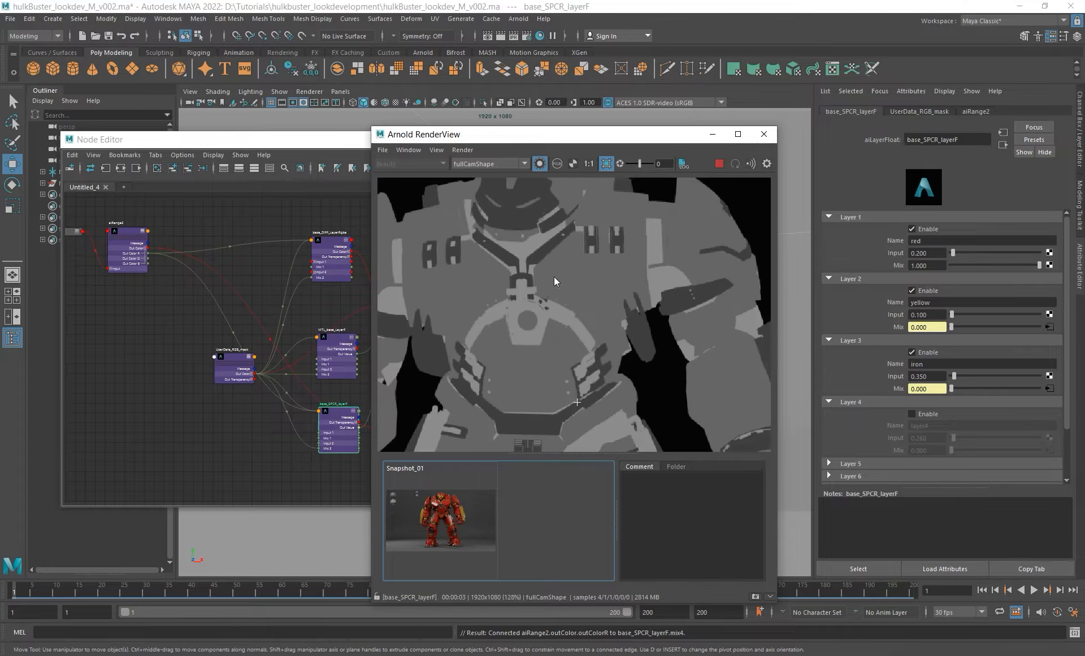
{"action": "middle_click_drag", "start_coordinate": [549, 276], "coordinate": [532, 311], "text": "alt"}
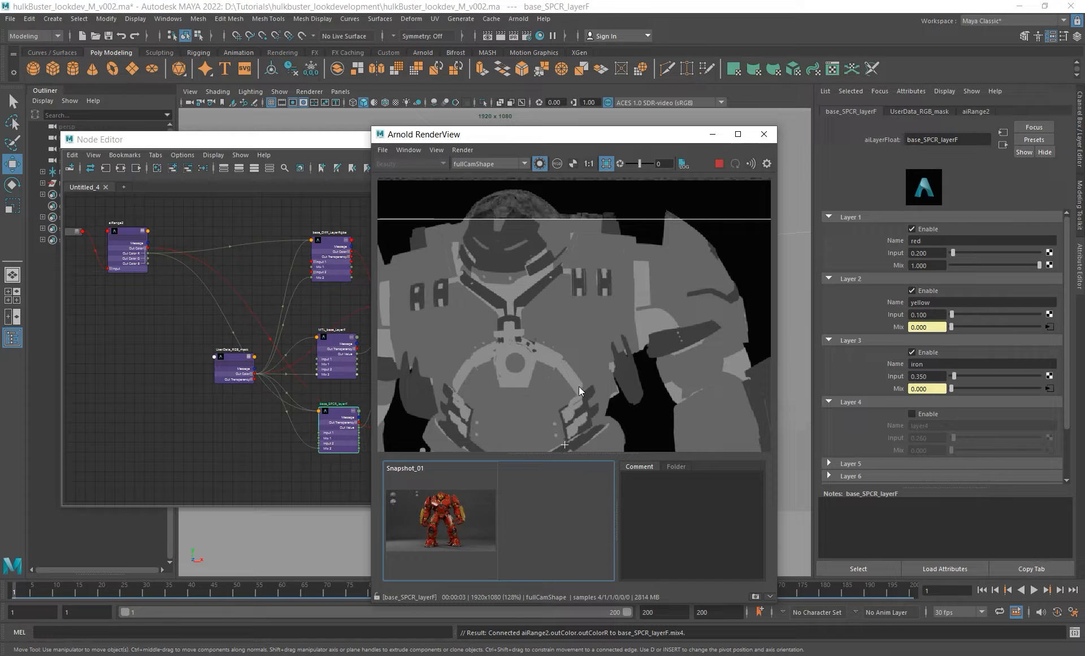
{"action": "left_click", "coordinate": [927, 415]}
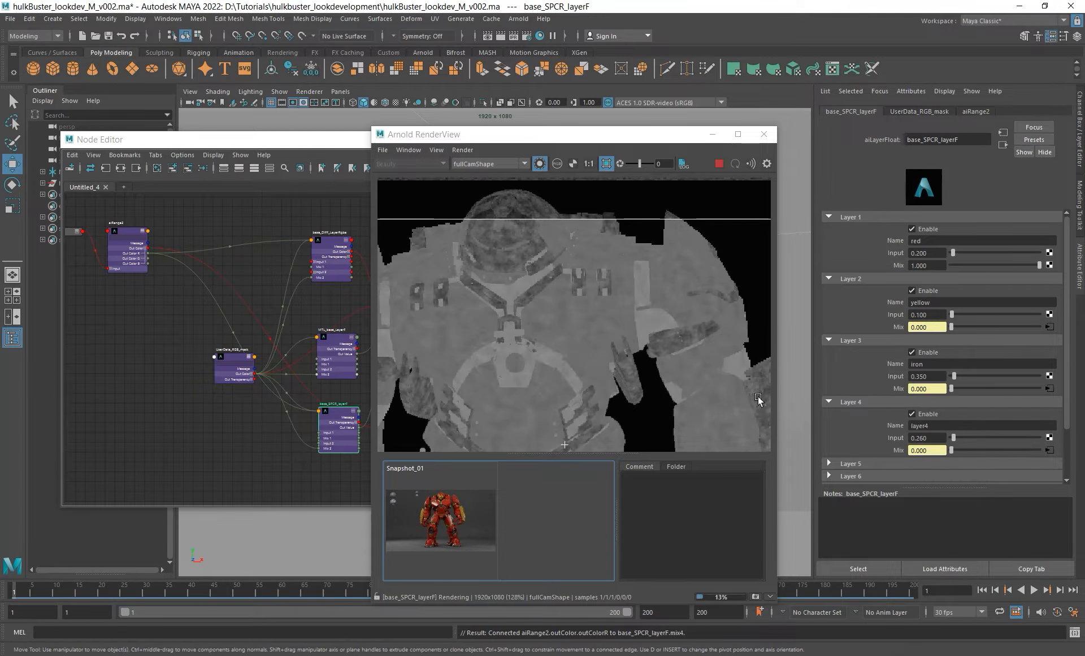
{"action": "left_click", "coordinate": [926, 437]}
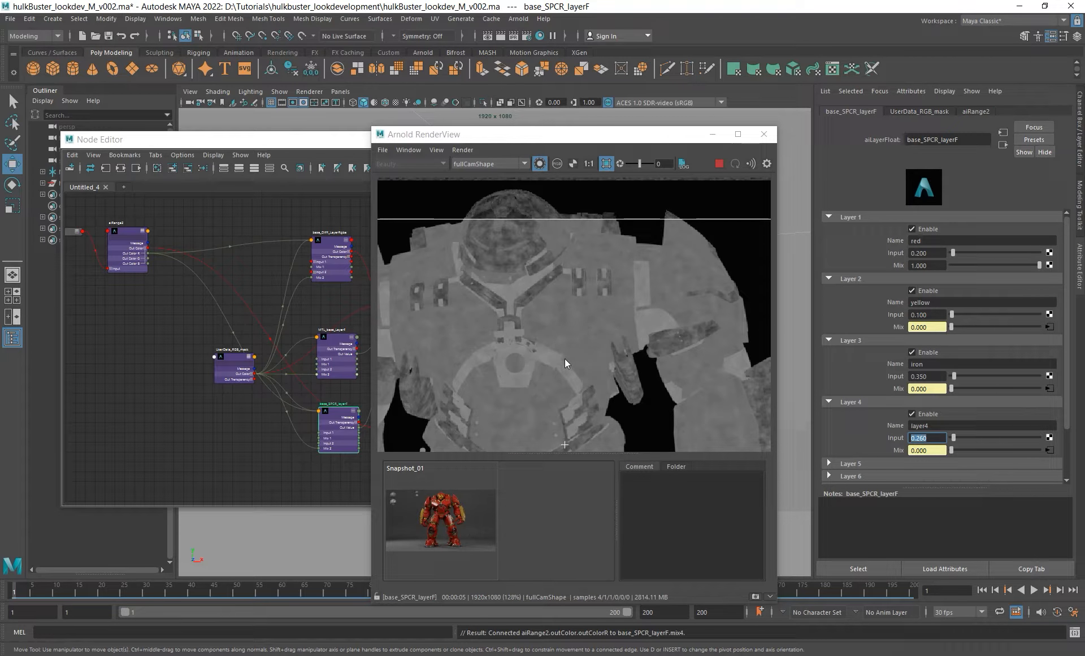
{"action": "double_click", "coordinate": [938, 425]}
{"action": "key", "text": "Tab"}
{"action": "left_click_drag", "start_coordinate": [932, 438], "coordinate": [870, 445]}
{"action": "middle_click_drag", "start_coordinate": [283, 423], "coordinate": [255, 400], "text": "alt"}
{"action": "left_click_drag", "start_coordinate": [943, 439], "coordinate": [834, 431]}
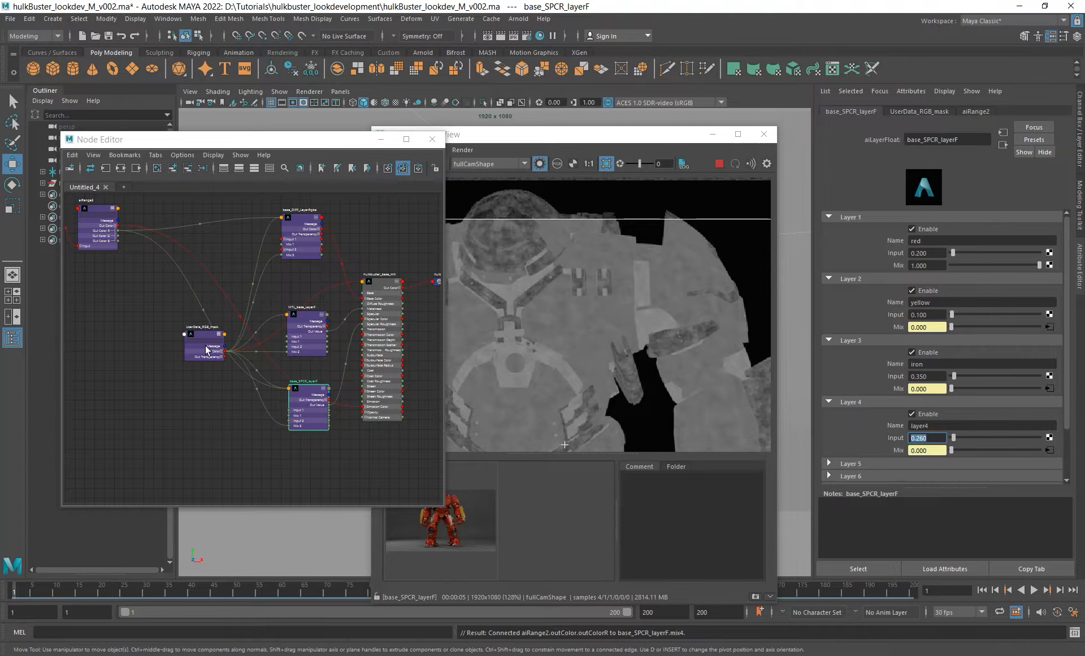
- Stop the Arnold render and select base_DIFF_LayerRgba in the node graph to show its layer settings
{"action": "scroll", "coordinate": [203, 347], "scroll_direction": "up", "scroll_amount": 4}
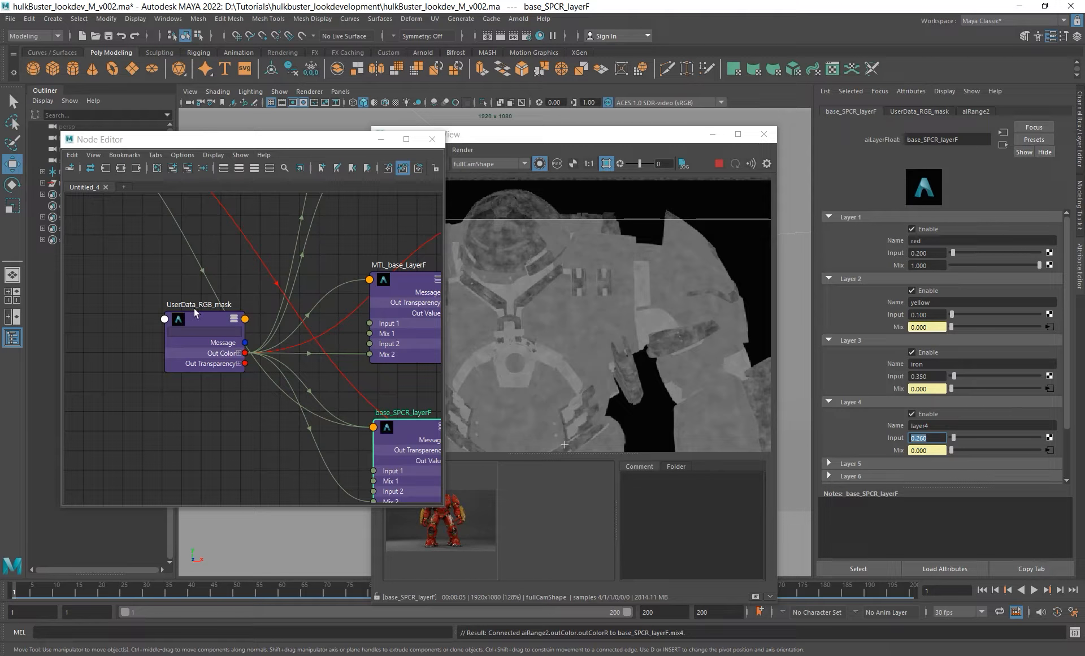
{"action": "middle_click_drag", "start_coordinate": [336, 387], "coordinate": [251, 361], "text": "alt"}
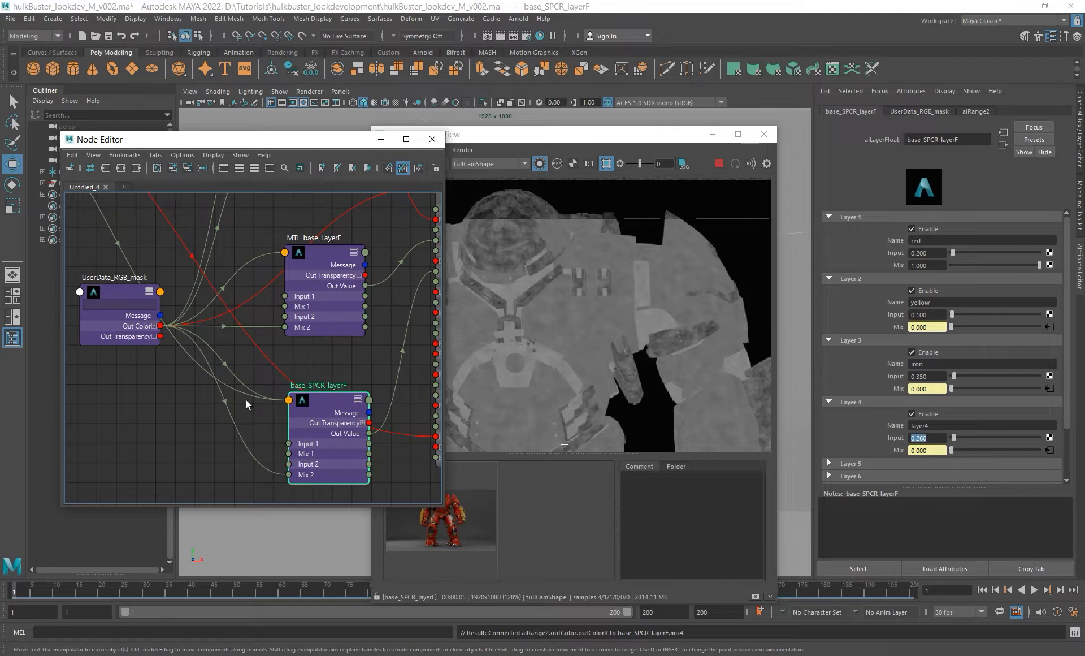
{"action": "left_click", "coordinate": [719, 163]}
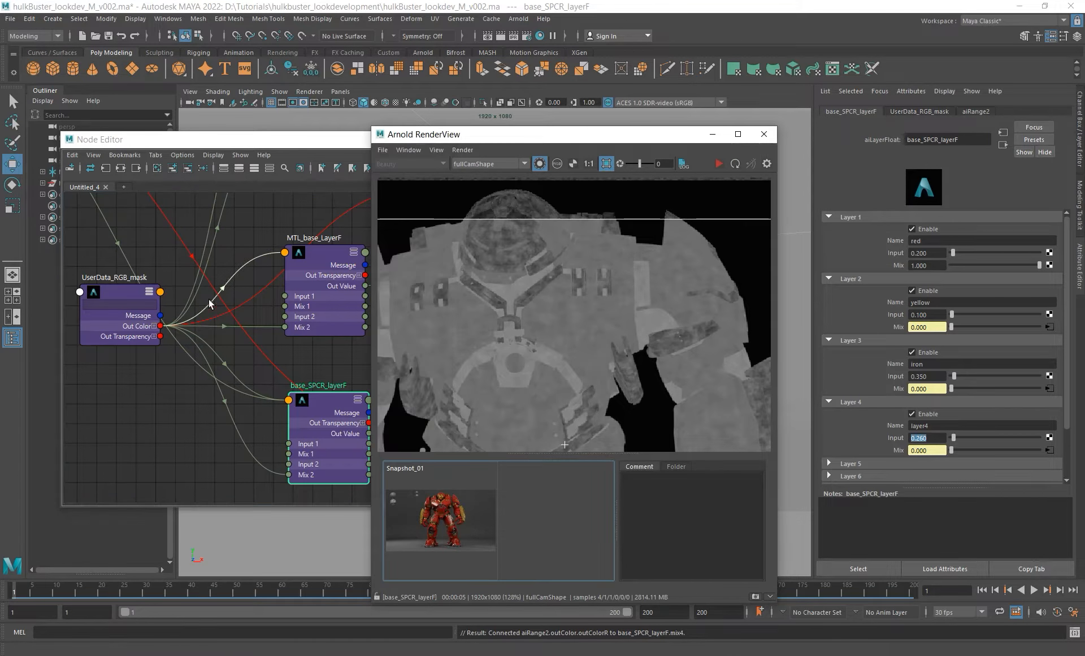
{"action": "middle_click_drag", "start_coordinate": [269, 315], "coordinate": [200, 487], "text": "alt"}
{"action": "left_click", "coordinate": [267, 249]}
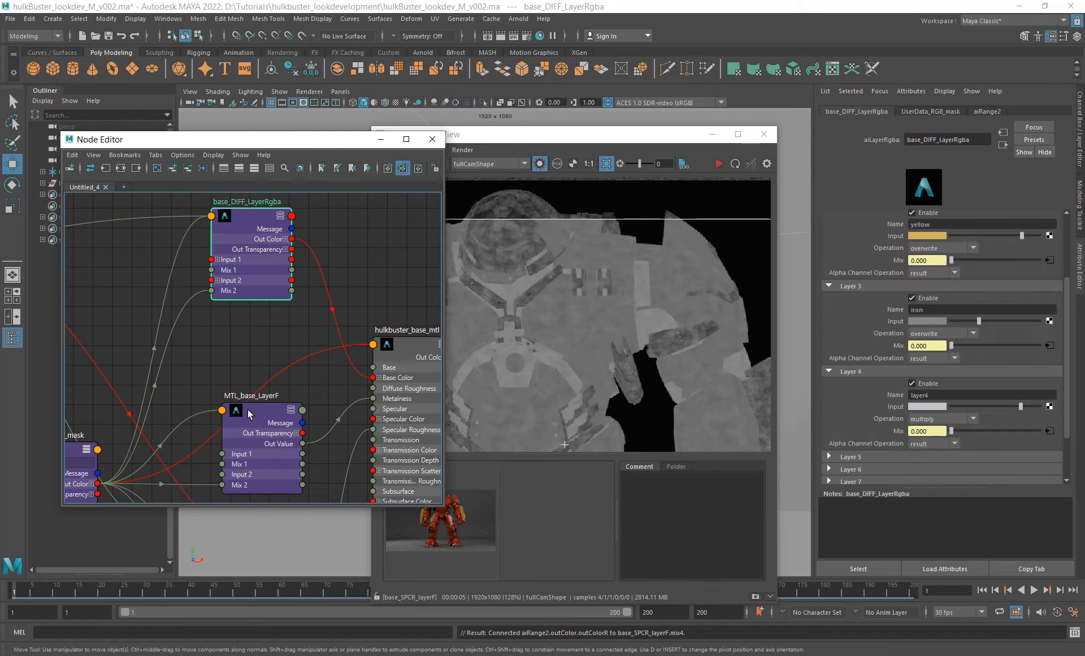
- Review the blend operations available for Layer 4 of base_DIFF_LayerRgba and examine the fractal variation on the rendered chest and collar
{"action": "middle_click_drag", "start_coordinate": [232, 433], "coordinate": [250, 257], "text": "alt"}
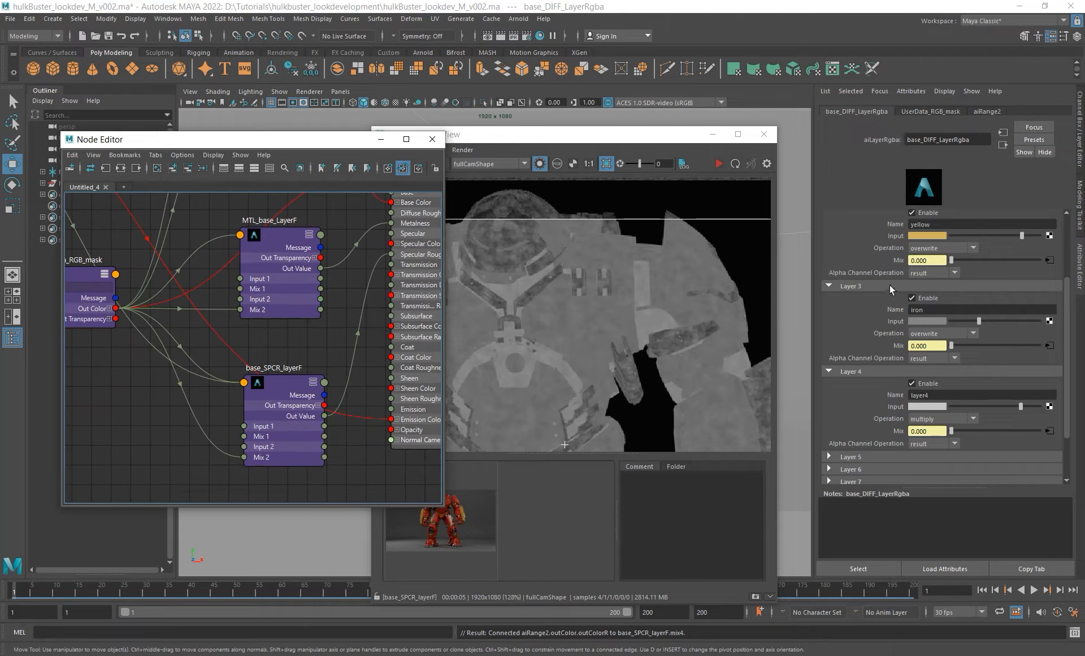
{"action": "left_click", "coordinate": [954, 420]}
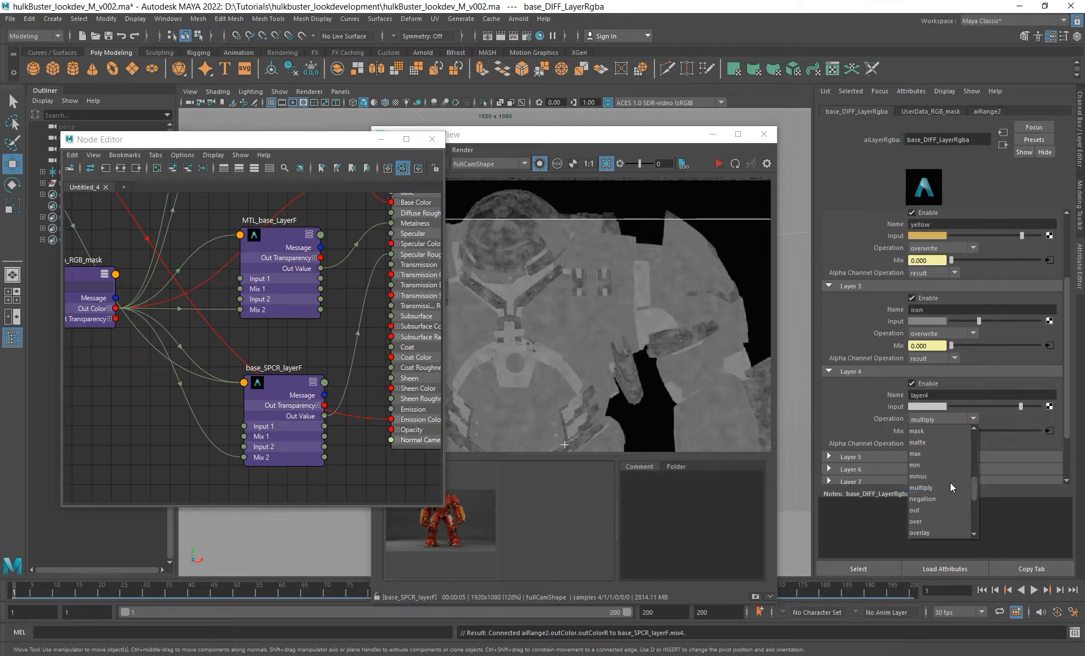
{"action": "scroll", "coordinate": [941, 497], "scroll_direction": "down", "scroll_amount": 1}
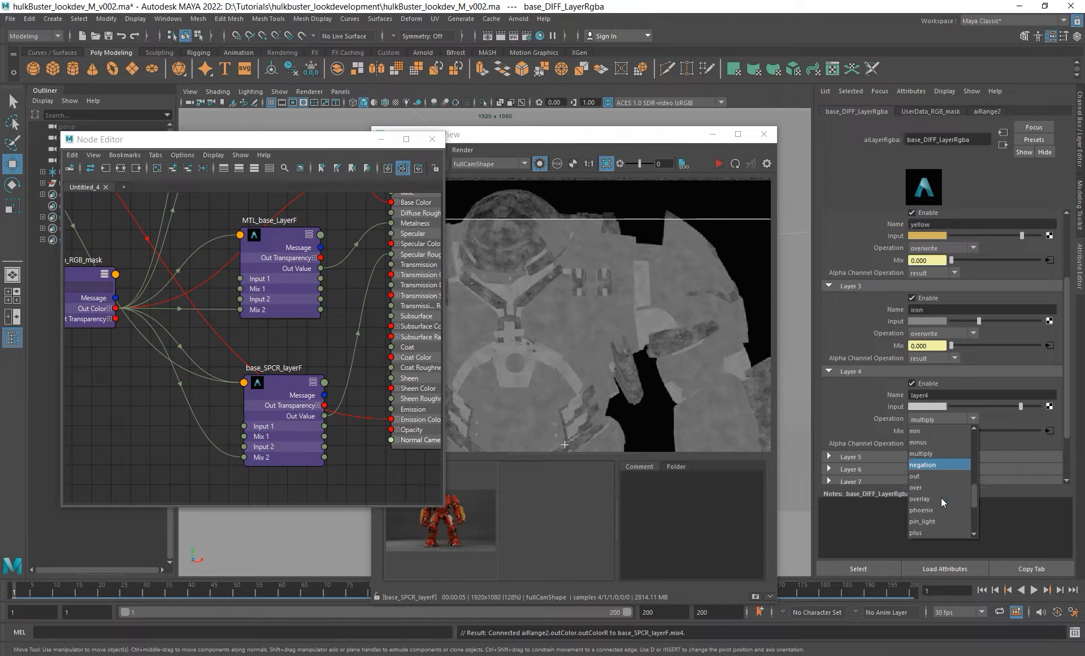
{"action": "left_click", "coordinate": [1024, 418]}
{"action": "left_click", "coordinate": [533, 273]}
{"action": "scroll", "coordinate": [521, 277], "scroll_direction": "up", "scroll_amount": 2}
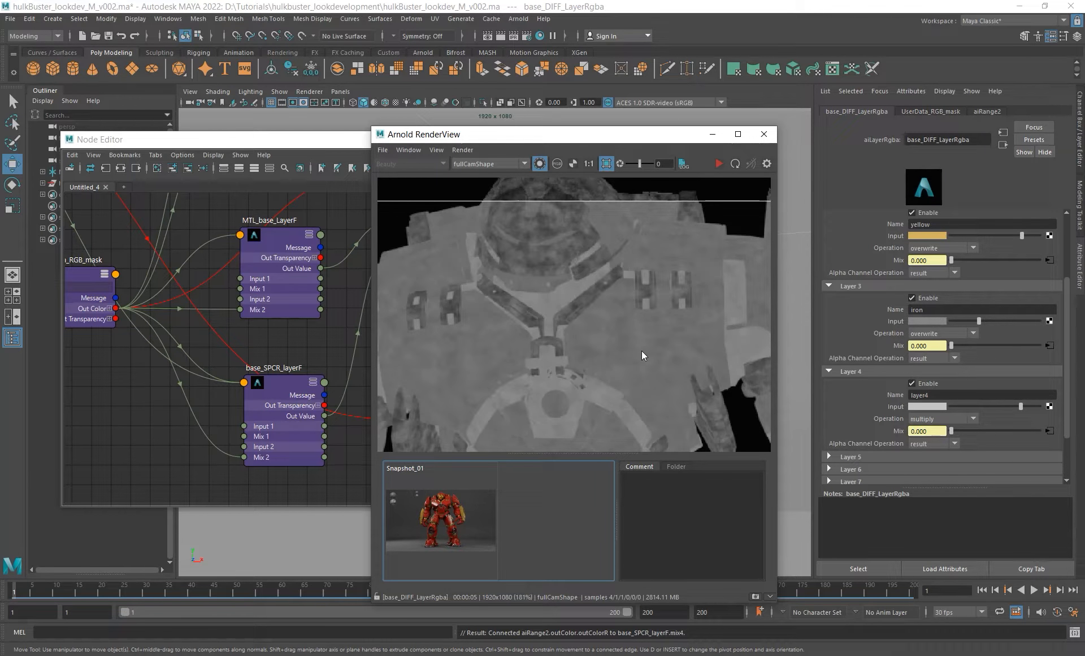
{"action": "middle_click_drag", "start_coordinate": [633, 365], "coordinate": [523, 313], "text": "alt"}
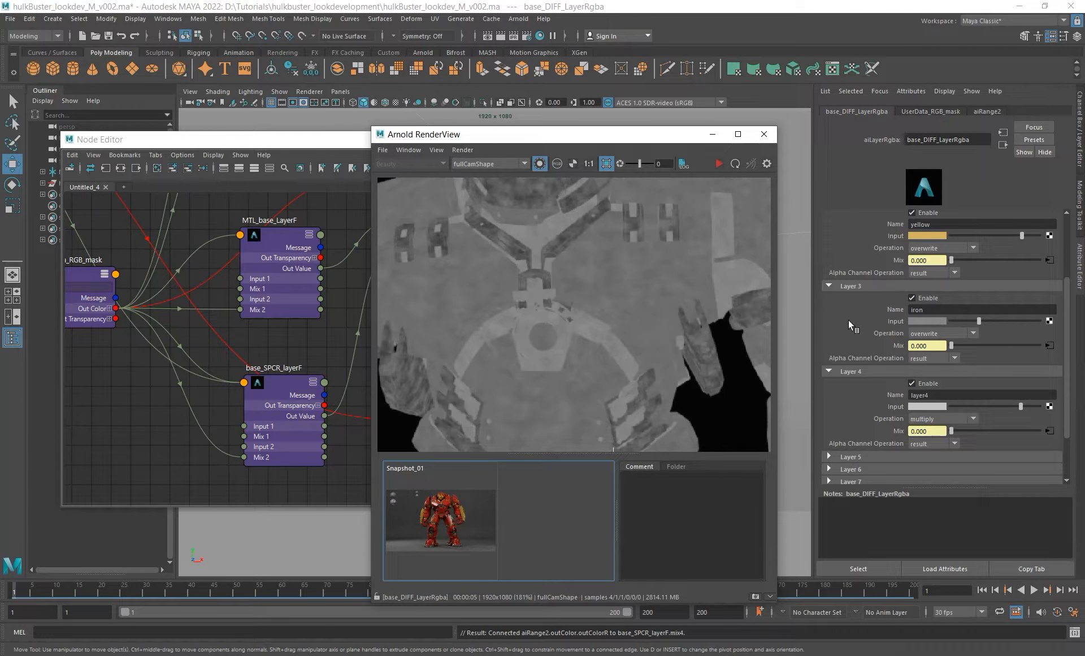
{"action": "middle_click_drag", "start_coordinate": [620, 301], "coordinate": [593, 354], "text": "alt"}
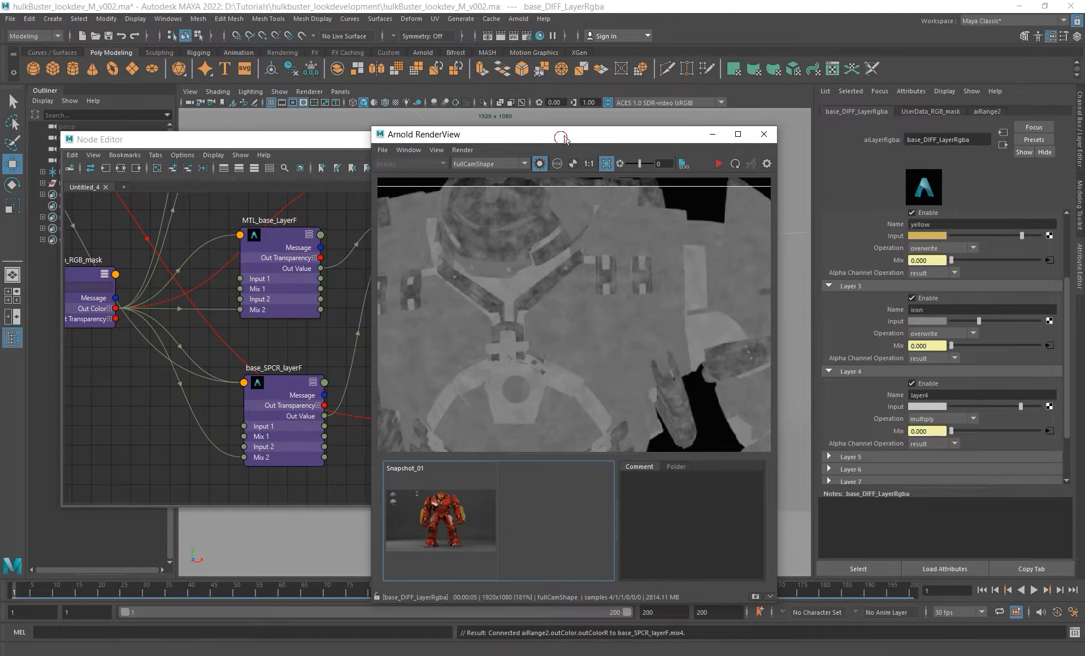
- Create an aiLayerRgba node in the empty area of the graph below base_SPCR_layerF
{"action": "left_click_drag", "start_coordinate": [562, 135], "coordinate": [656, 140]}
{"action": "left_click", "coordinate": [304, 372]}
{"action": "scroll", "coordinate": [304, 372], "scroll_direction": "down", "scroll_amount": 2}
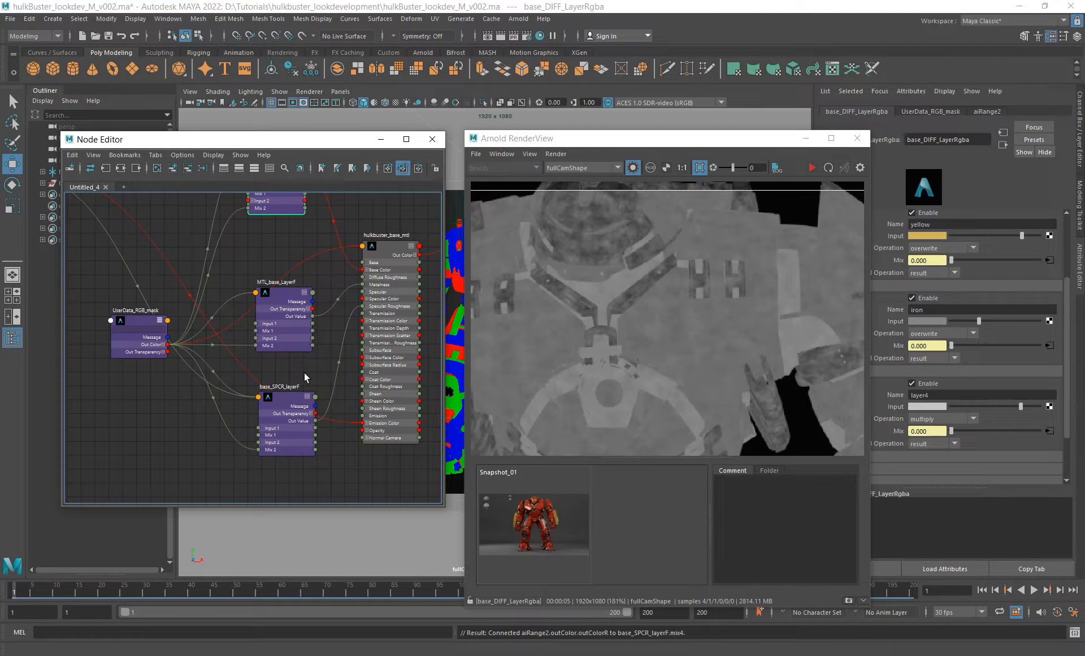
{"action": "middle_click_drag", "start_coordinate": [311, 253], "coordinate": [338, 303], "text": "alt"}
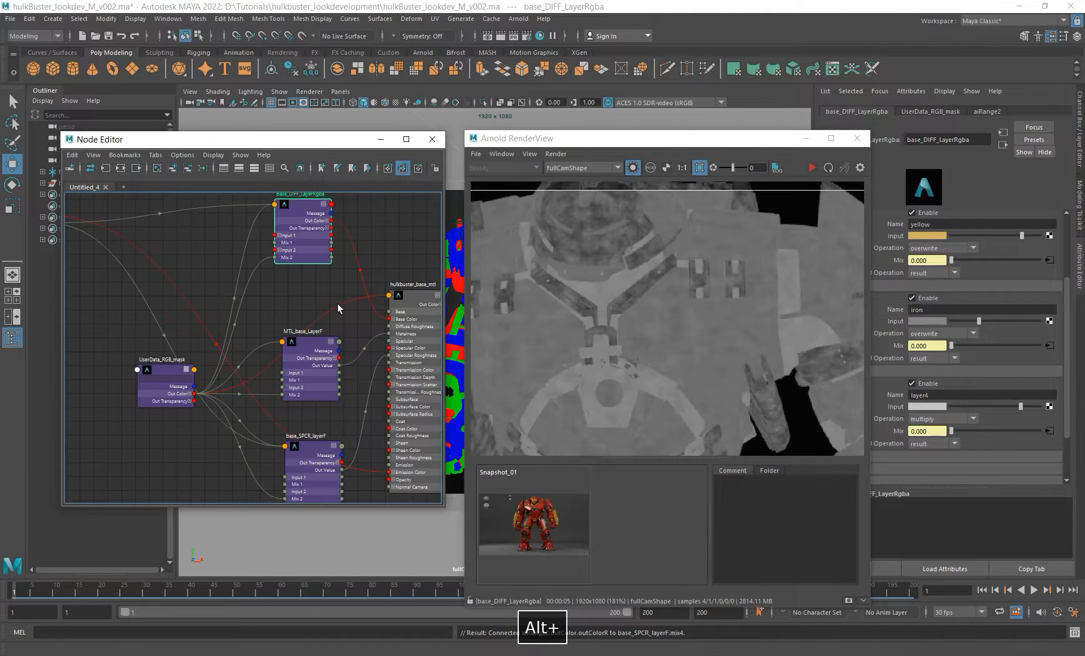
{"action": "middle_click_drag", "start_coordinate": [331, 443], "coordinate": [332, 314], "text": "alt"}
{"action": "left_click", "coordinate": [261, 444]}
{"action": "key", "text": "Tab"}
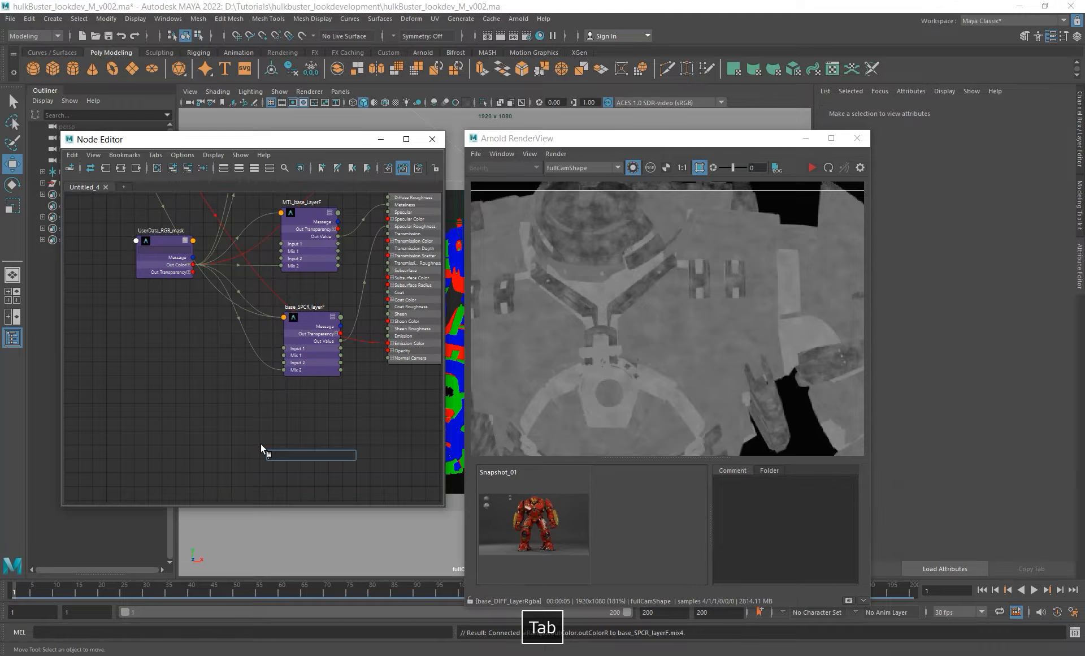
{"action": "type", "text": "ailayer"}
{"action": "key", "text": "Down"}
{"action": "key", "text": "Down"}
{"action": "key", "text": "Down"}
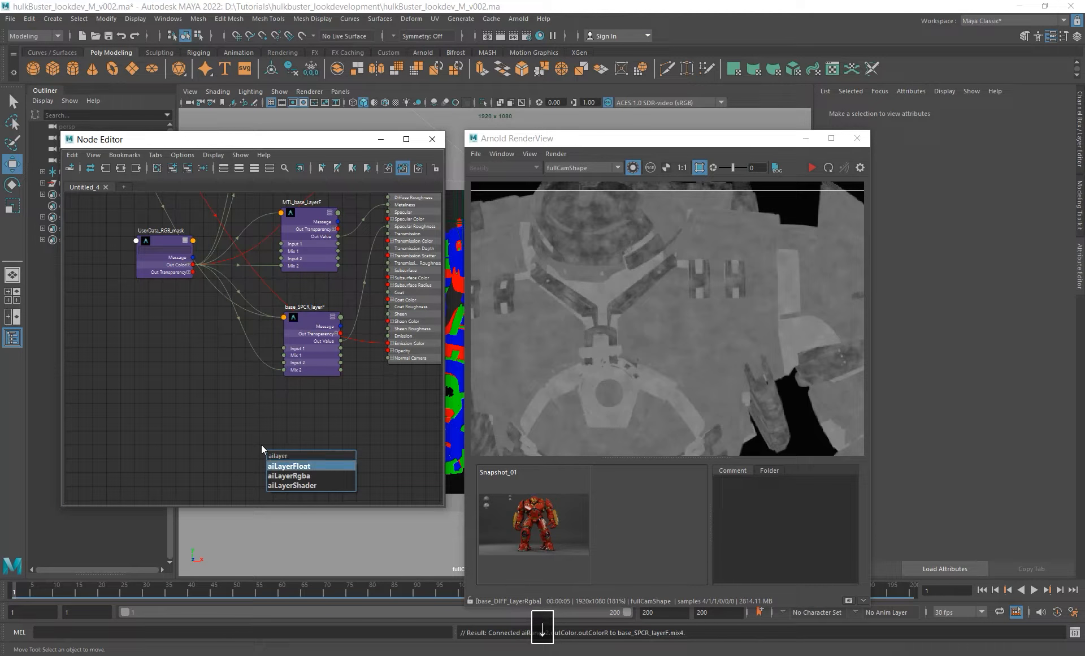
{"action": "key", "text": "Up"}
{"action": "key", "text": "Return"}
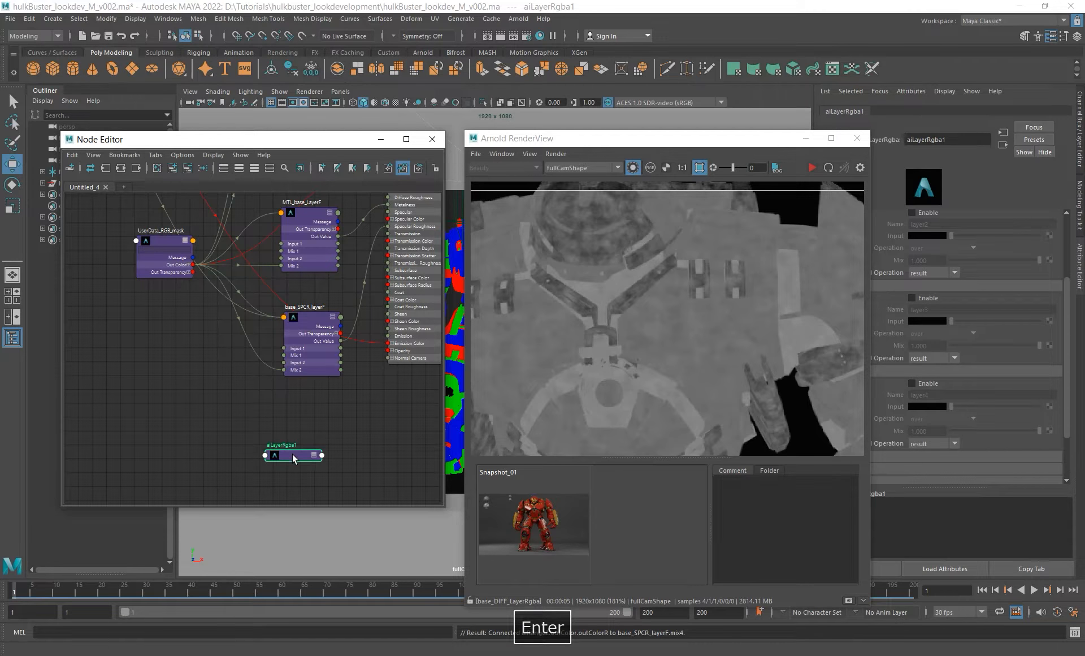
- Close the Arnold render view and align the new aiLayerRgba1 node directly beneath base_SPCR_layerF
{"action": "left_click_drag", "start_coordinate": [310, 454], "coordinate": [320, 418]}
{"action": "left_click", "coordinate": [867, 139]}
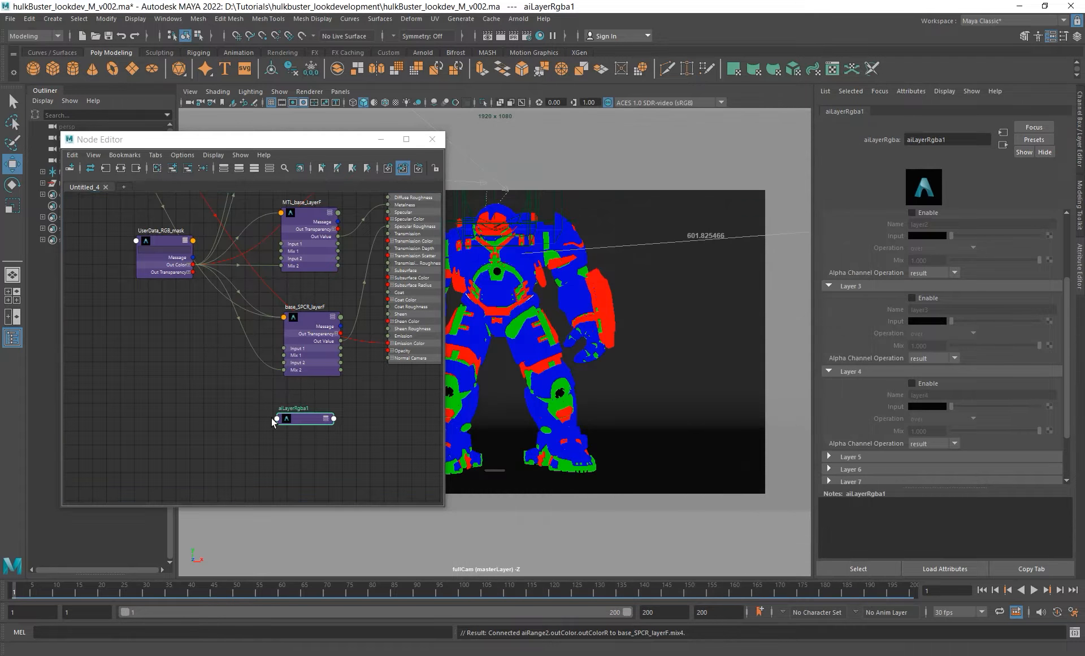
{"action": "middle_click_drag", "start_coordinate": [317, 362], "coordinate": [300, 385], "text": "alt"}
{"action": "left_click", "coordinate": [309, 442]}
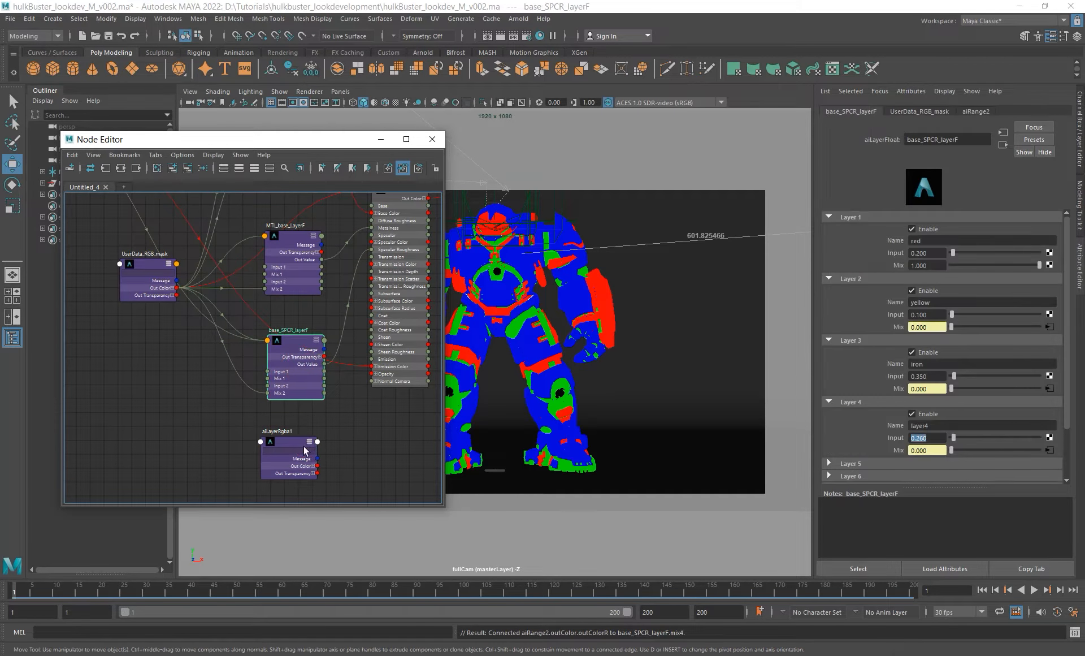
{"action": "middle_click_drag", "start_coordinate": [271, 443], "coordinate": [308, 410], "text": "alt"}
{"action": "left_click_drag", "start_coordinate": [326, 408], "coordinate": [333, 398]}
- Check the layer setup of base_SPCR_layerF and name Layer 1 of aiLayerRgba1 red to match
{"action": "left_click", "coordinate": [318, 312]}
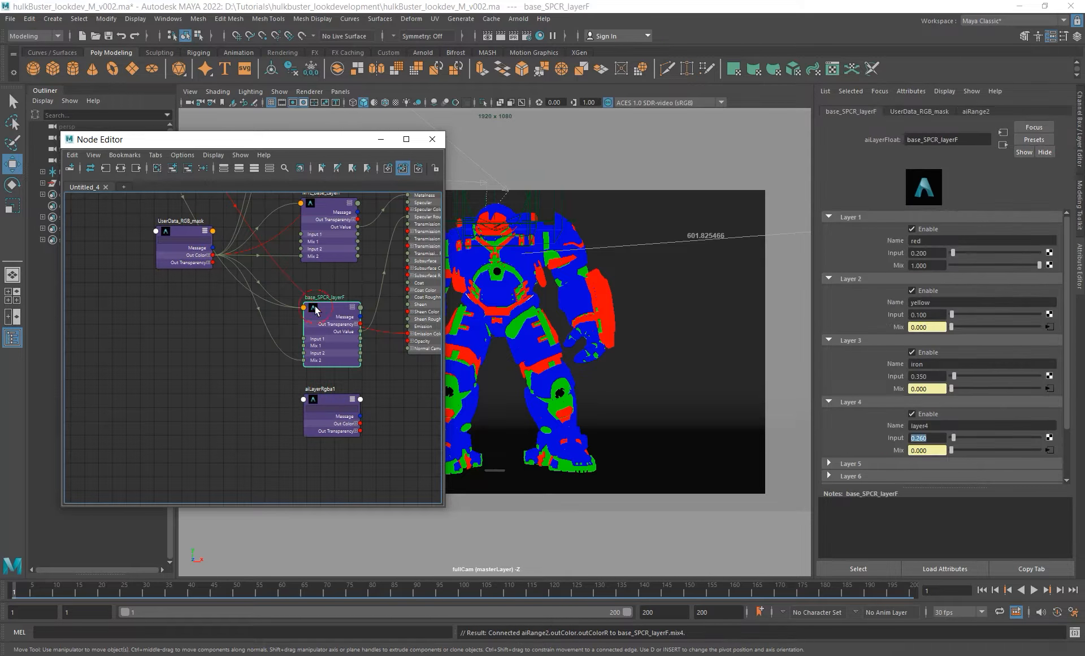
{"action": "left_click", "coordinate": [927, 253]}
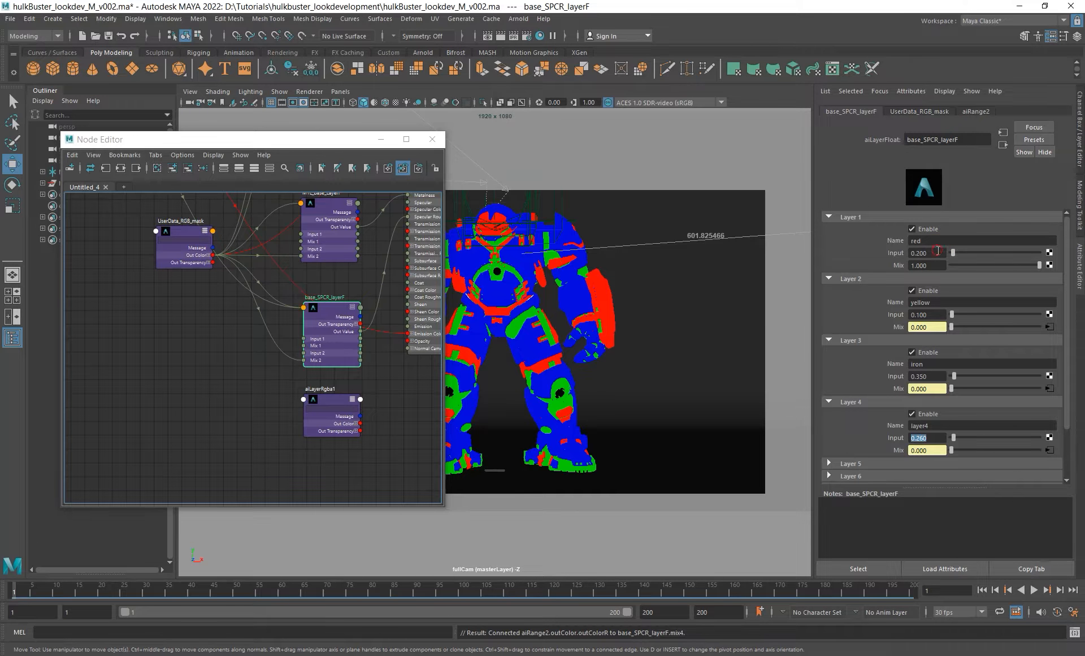
{"action": "left_click", "coordinate": [320, 422]}
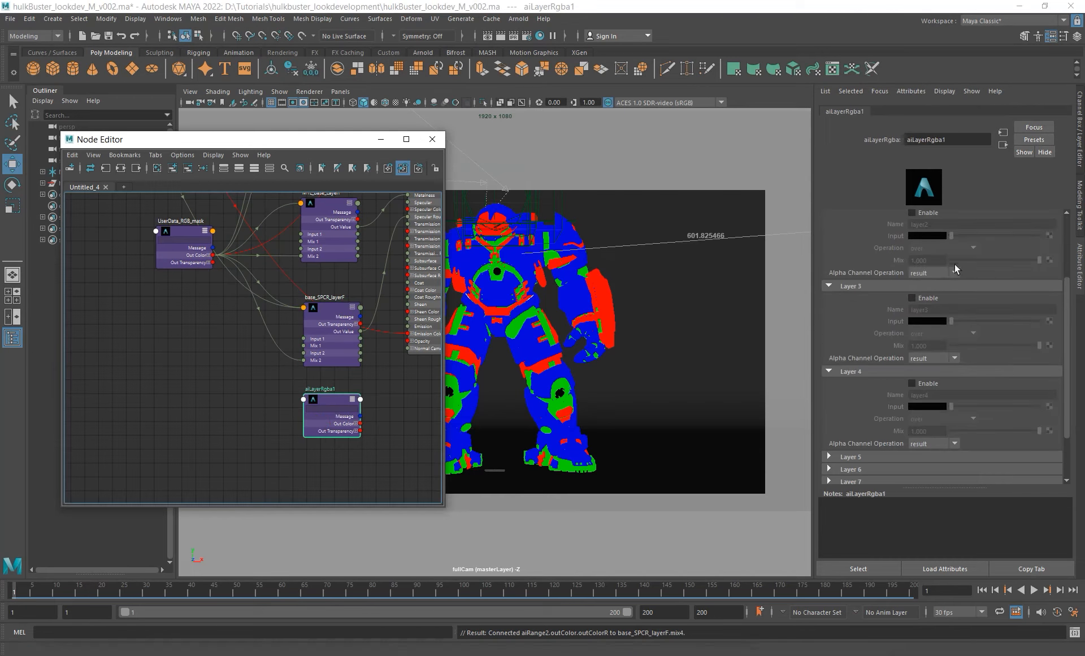
{"action": "double_click", "coordinate": [982, 240]}
{"action": "type", "text": "red"}
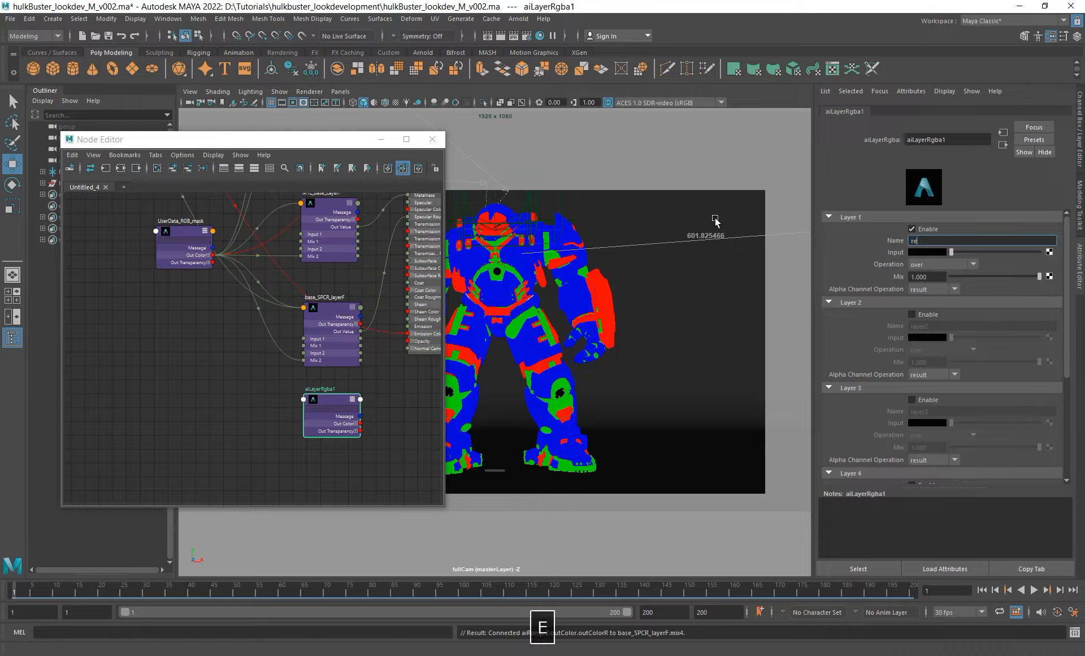
{"action": "key", "text": "Return"}
- Enable Layers 2 and 3 of aiLayerRgba1 and name them yellow and iron
{"action": "left_click", "coordinate": [912, 313]}
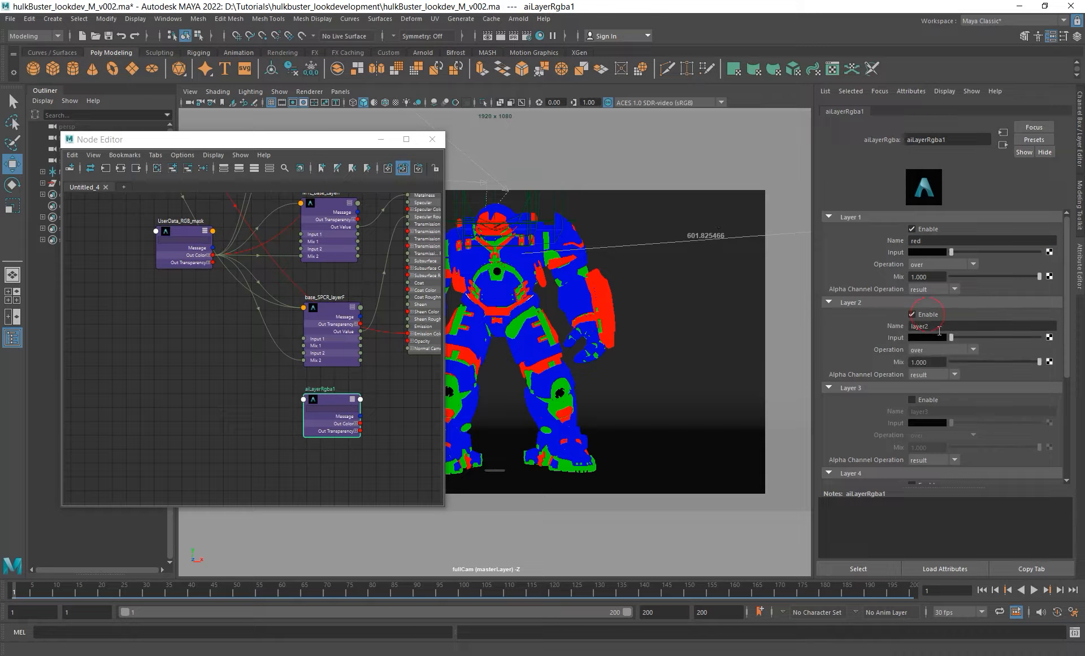
{"action": "double_click", "coordinate": [938, 326]}
{"action": "type", "text": "yel"}
{"action": "type", "text": "low"}
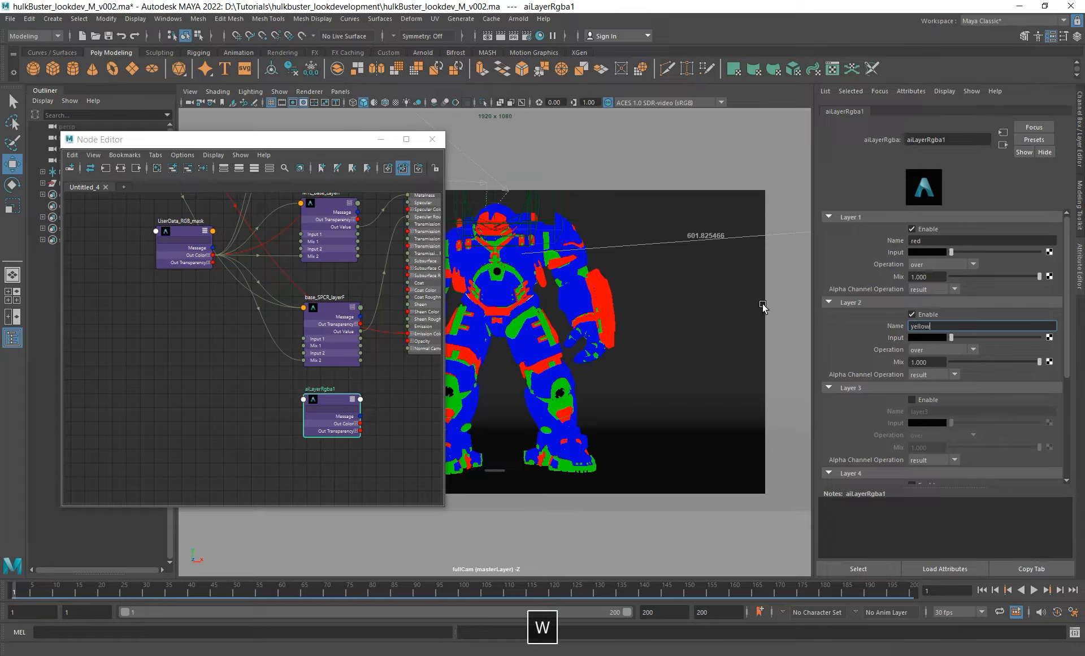
{"action": "key", "text": "Return"}
{"action": "left_click", "coordinate": [912, 399]}
{"action": "double_click", "coordinate": [945, 411]}
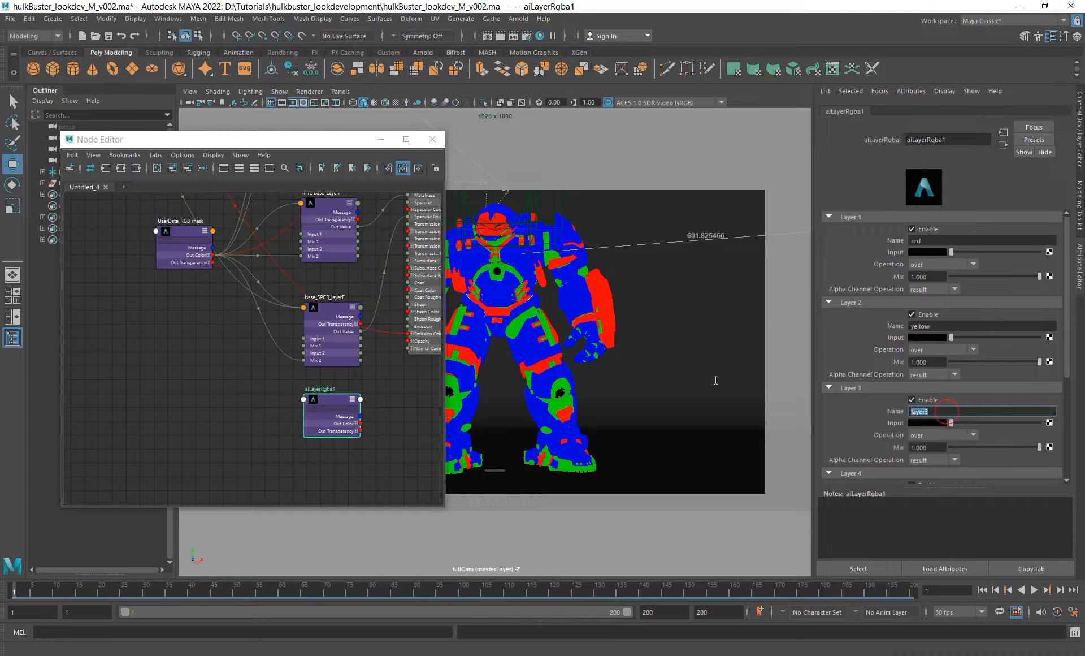
{"action": "type", "text": "iron"}
{"action": "key", "text": "Return"}
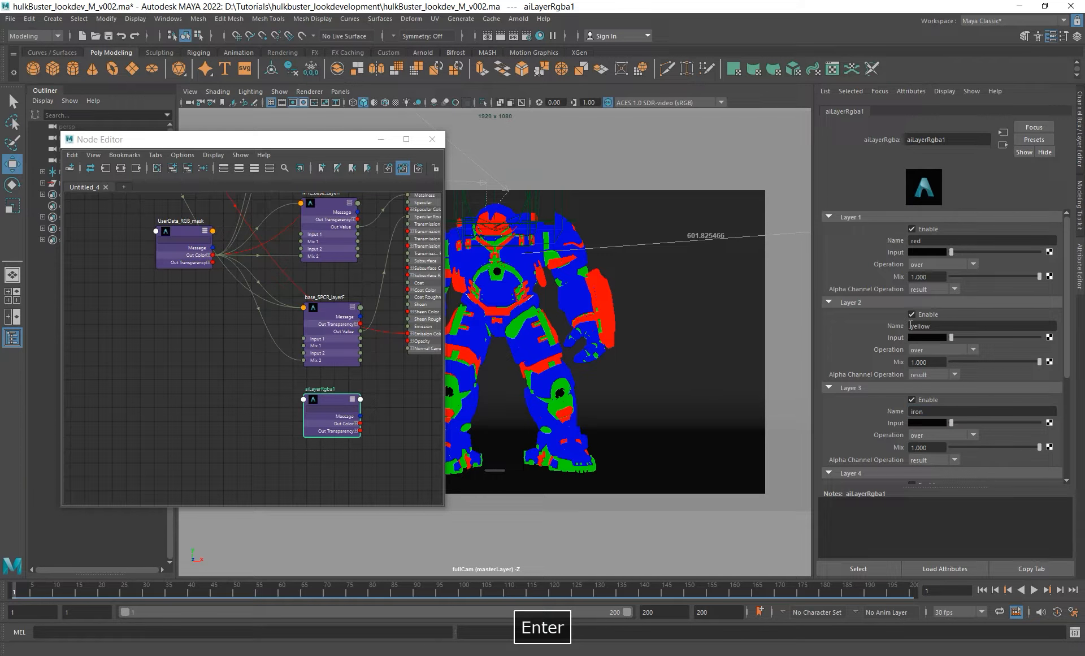
- Set the Operation of the yellow and iron layers in aiLayerRgba1 to overwrite
{"action": "left_click", "coordinate": [940, 350]}
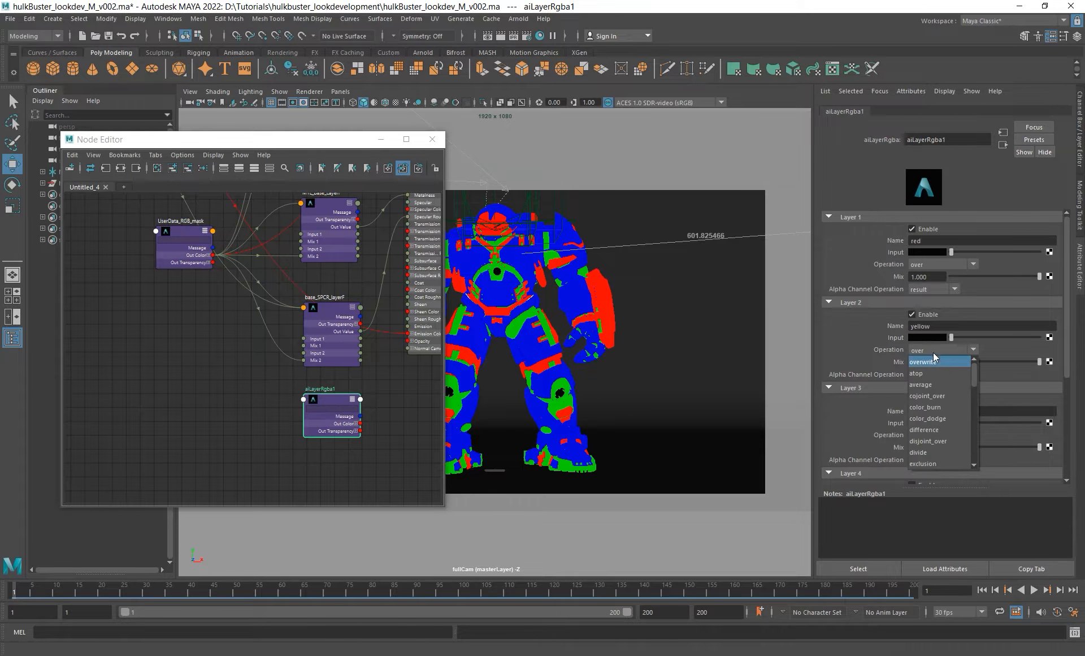
{"action": "left_click", "coordinate": [935, 360]}
{"action": "left_click", "coordinate": [928, 436]}
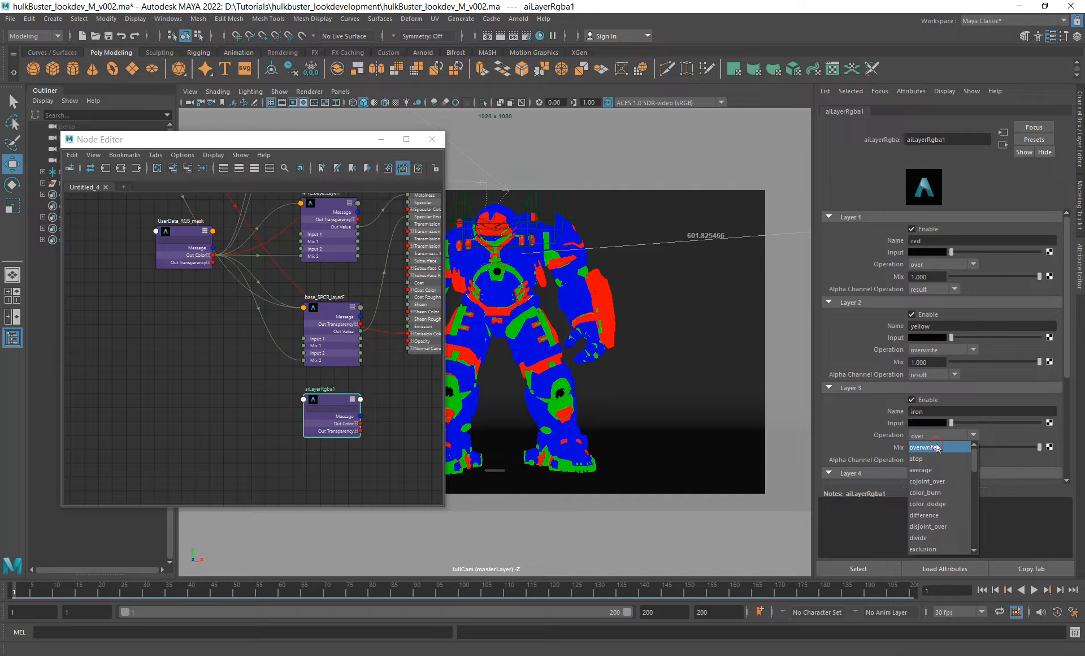
{"action": "left_click", "coordinate": [937, 448]}
- Connect Out Color R of UserData_RGB_mask to mix2 of aiLayerRgba1 and Out Color G to mix3
{"action": "middle_click_drag", "start_coordinate": [200, 283], "coordinate": [227, 274], "text": "alt"}
{"action": "left_click_drag", "start_coordinate": [242, 255], "coordinate": [206, 277]}
{"action": "left_click", "coordinate": [200, 269]}
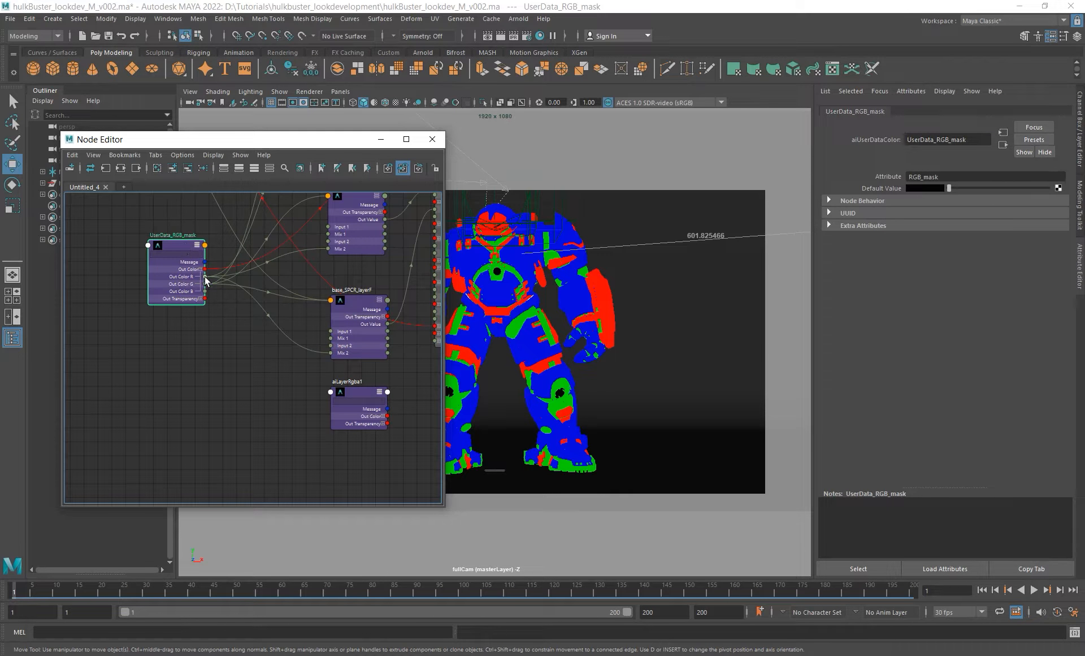
{"action": "left_click", "coordinate": [518, 18]}
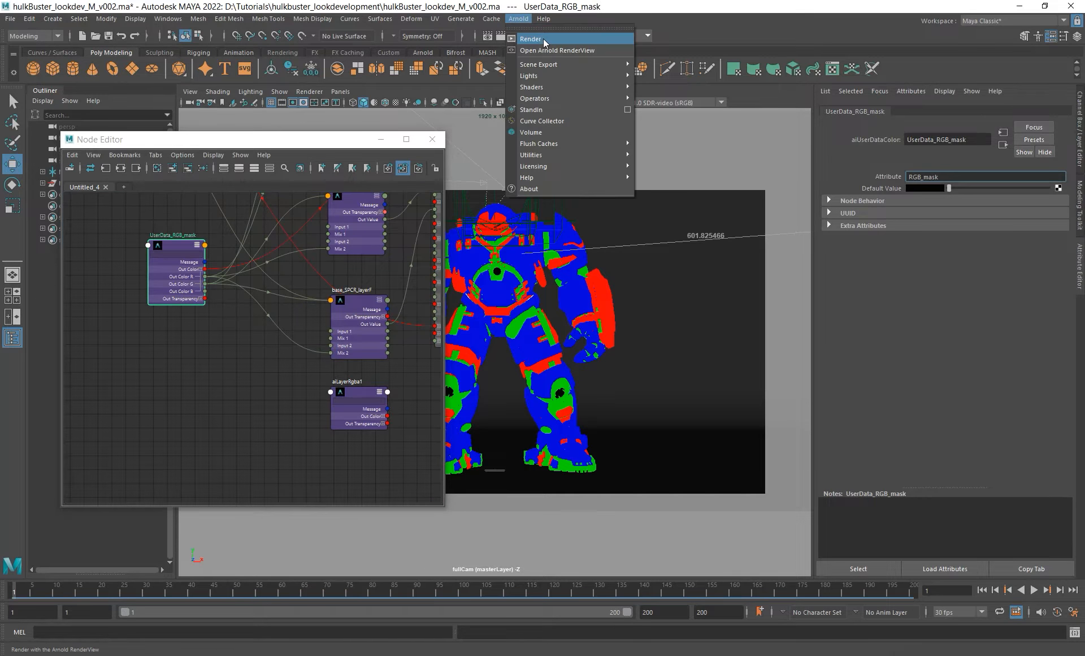
{"action": "key", "text": "Escape"}
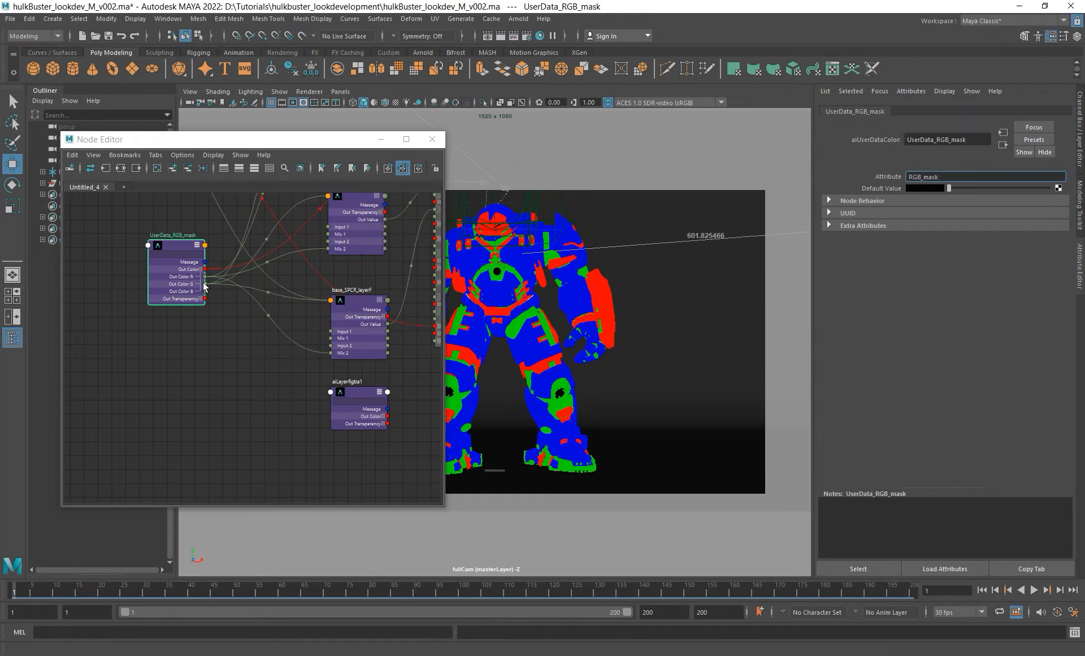
{"action": "left_click_drag", "start_coordinate": [205, 276], "coordinate": [330, 391]}
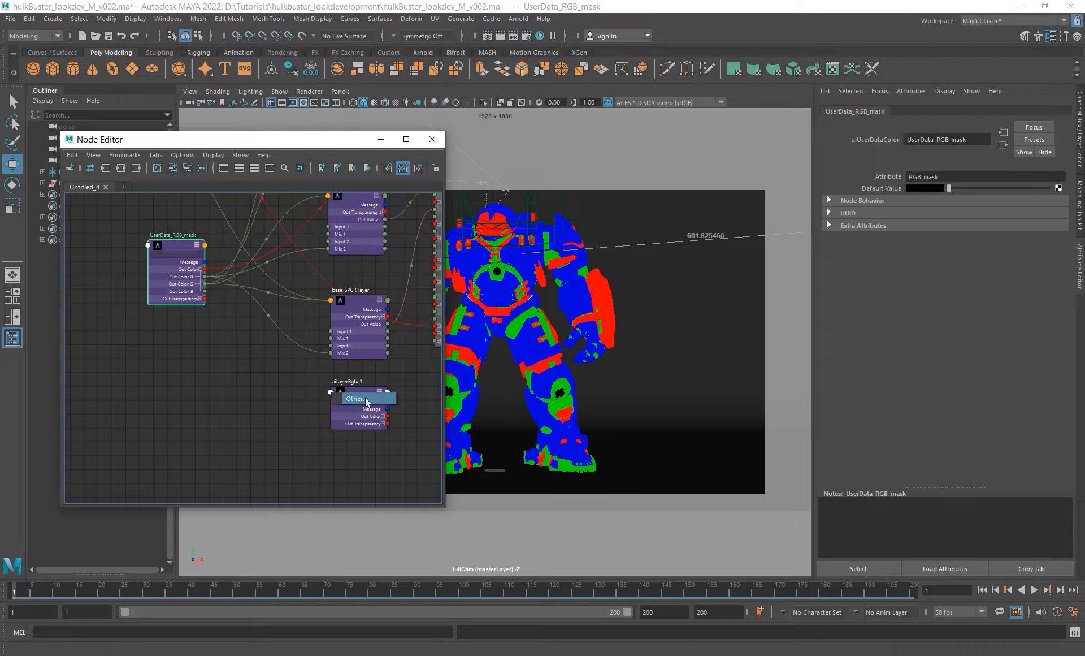
{"action": "left_click", "coordinate": [366, 400]}
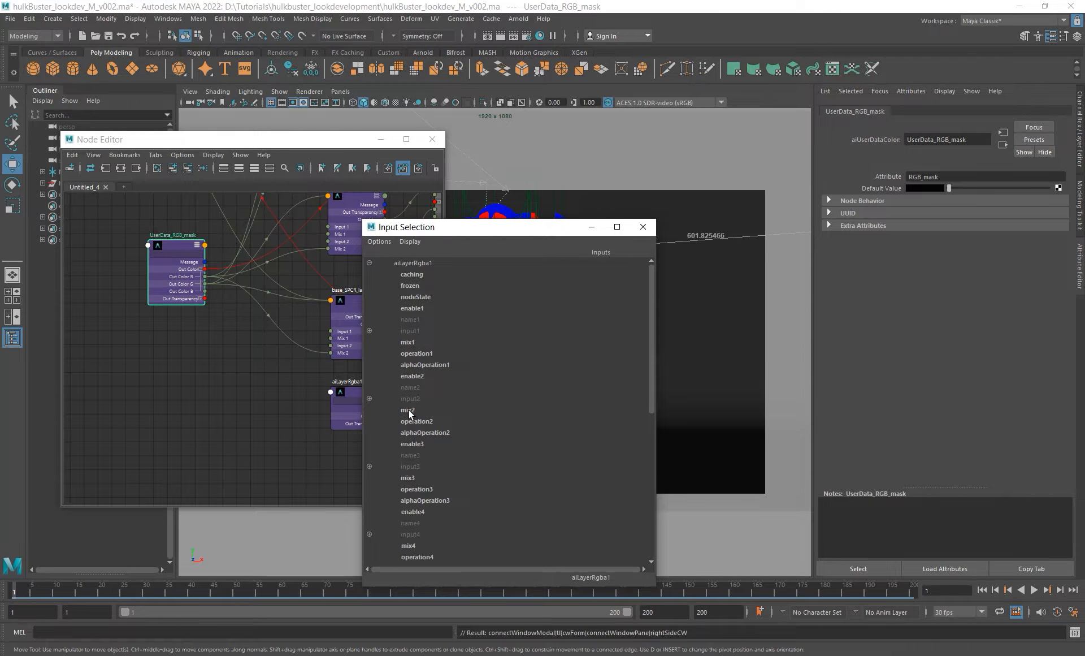
{"action": "left_click", "coordinate": [408, 410]}
{"action": "left_click_drag", "start_coordinate": [205, 285], "coordinate": [356, 398]}
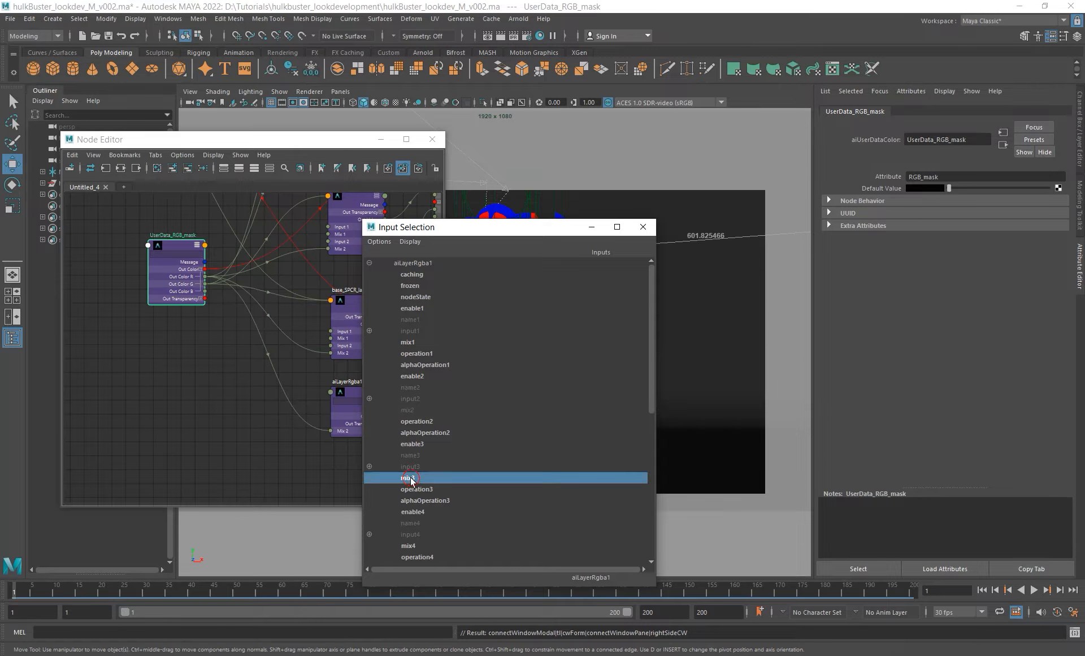
{"action": "left_click", "coordinate": [407, 477]}
- Set the red layer's Input in aiLayerRgba1 to a neutral grey, using the layer inputs of base_SPCR_layerF as reference
{"action": "middle_click_drag", "start_coordinate": [377, 342], "coordinate": [318, 346], "text": "alt"}
{"action": "left_click", "coordinate": [319, 347]}
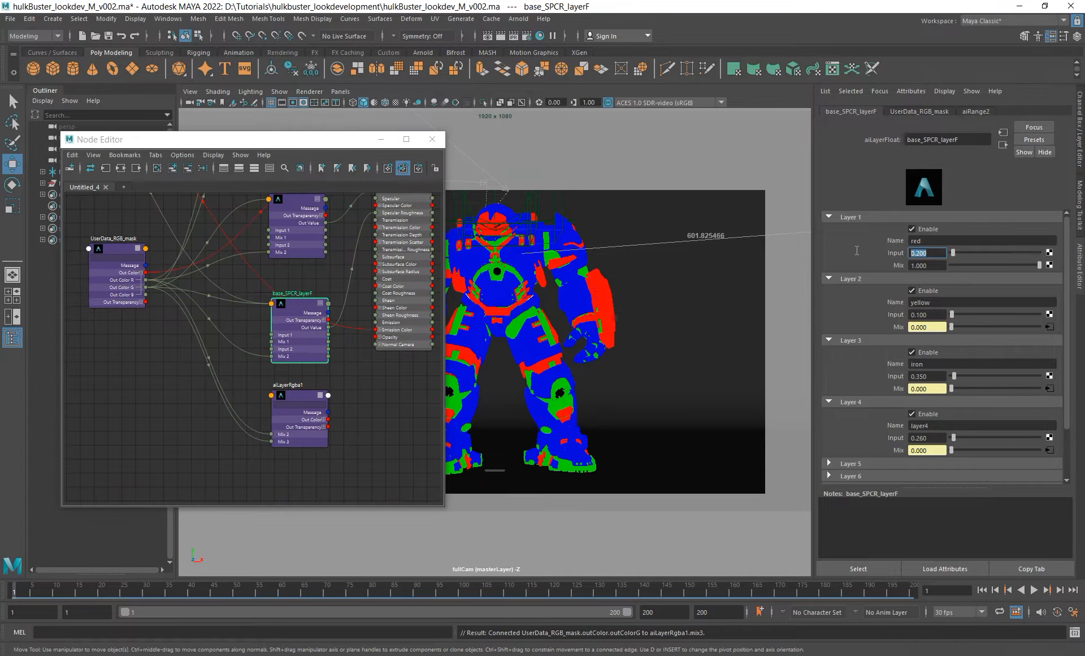
{"action": "left_click", "coordinate": [922, 314]}
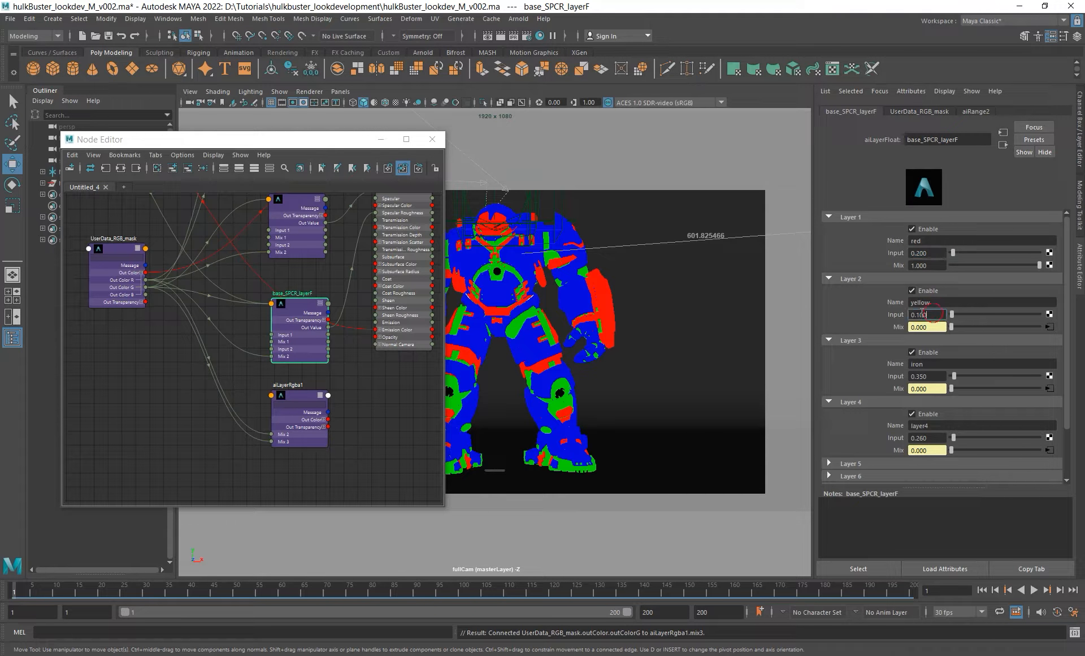
{"action": "left_click", "coordinate": [934, 376]}
{"action": "left_click", "coordinate": [303, 437]}
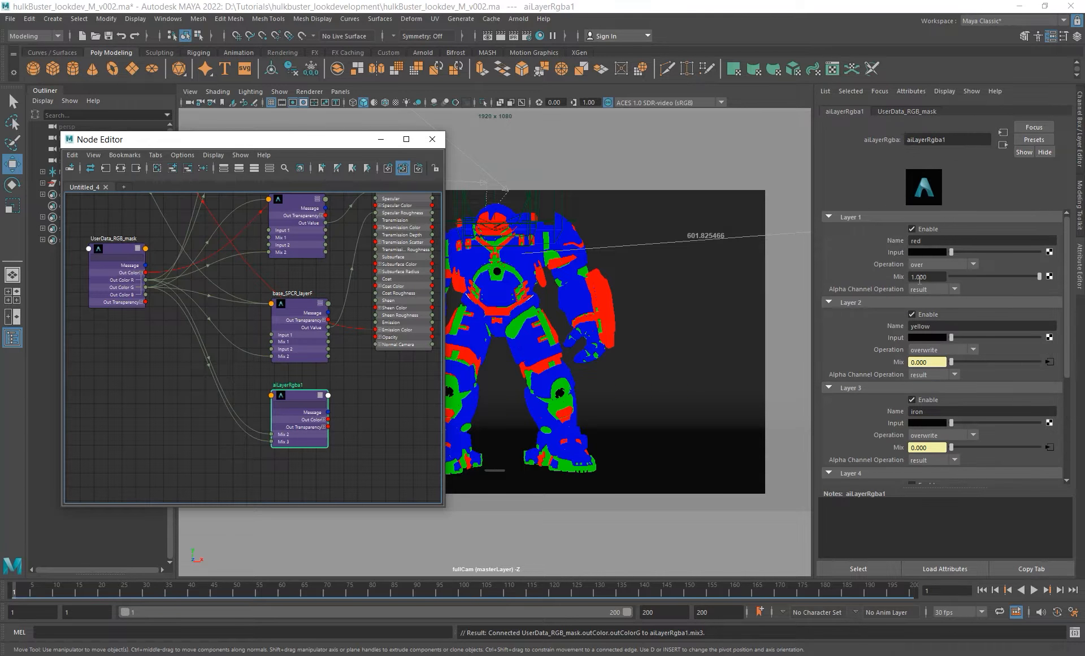
{"action": "left_click", "coordinate": [940, 250]}
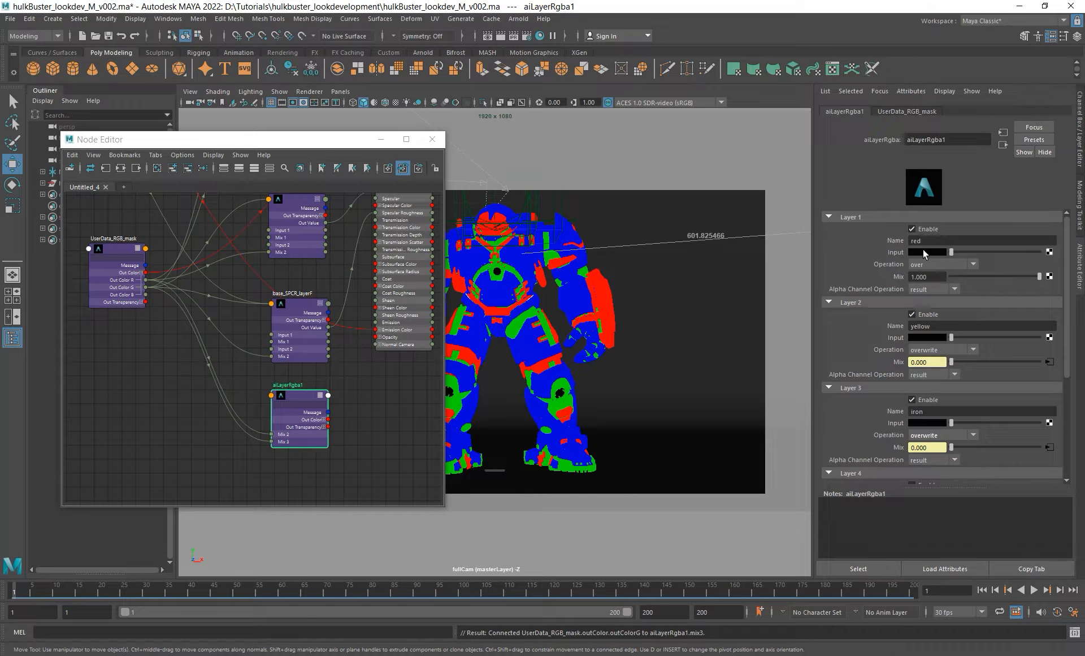
{"action": "left_click", "coordinate": [931, 251]}
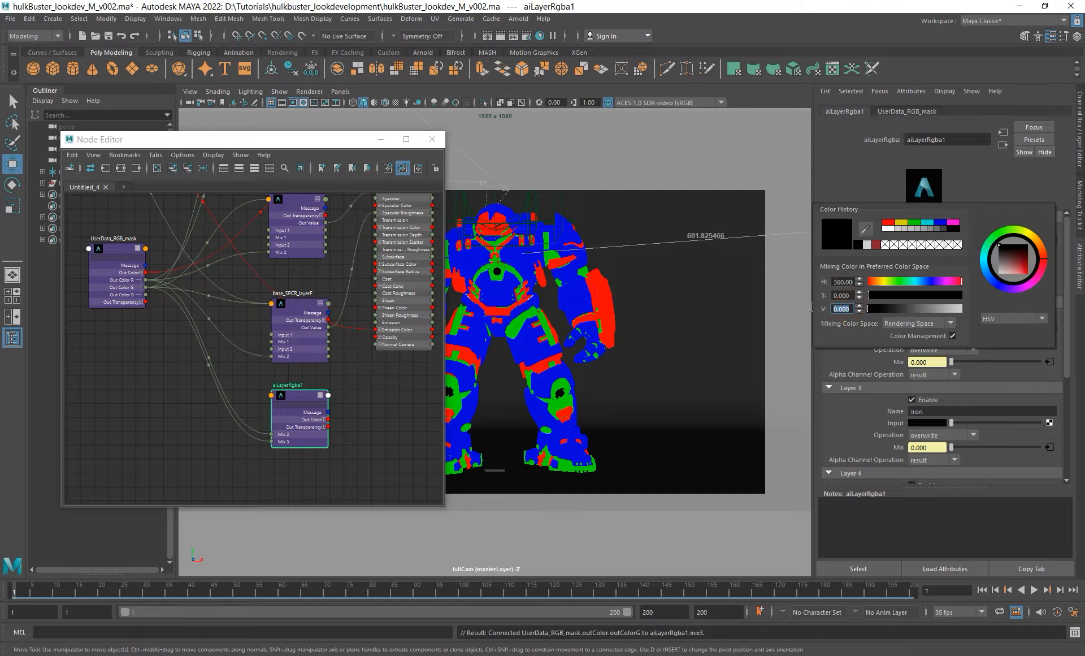
{"action": "type", "text": "1"}
{"action": "key", "text": "Return"}
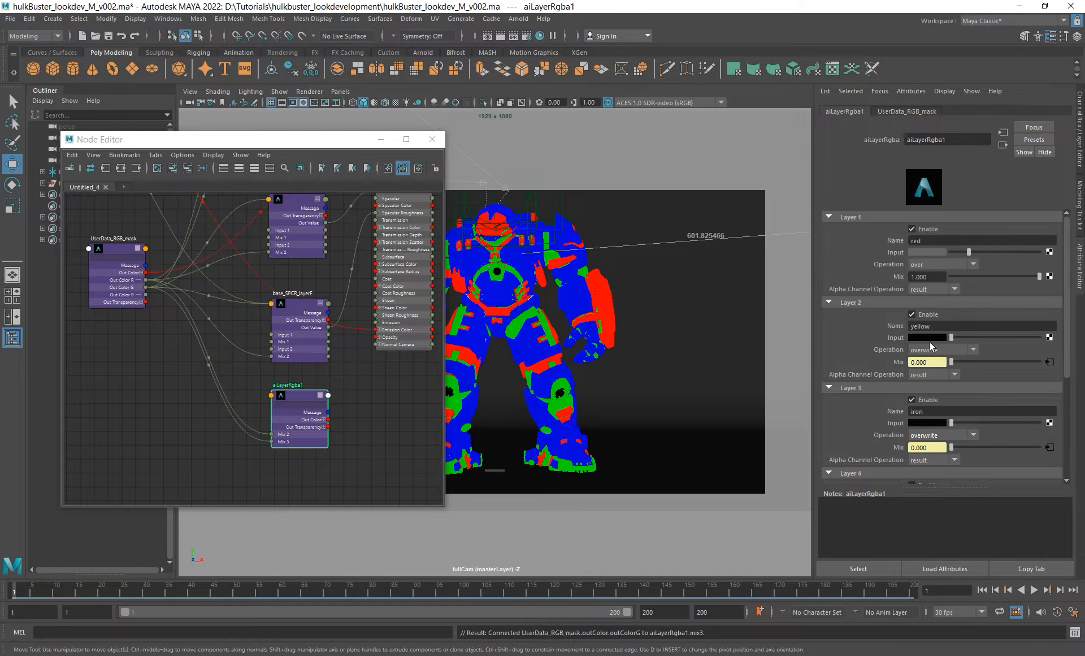
- In aiLayerRgba1, set the yellow layer's Input to a grey with value 0.100 and the iron layer's Input to a lighter neutral grey
{"action": "left_click", "coordinate": [932, 337]}
{"action": "type", "text": "0.5"}
{"action": "key", "text": "Return"}
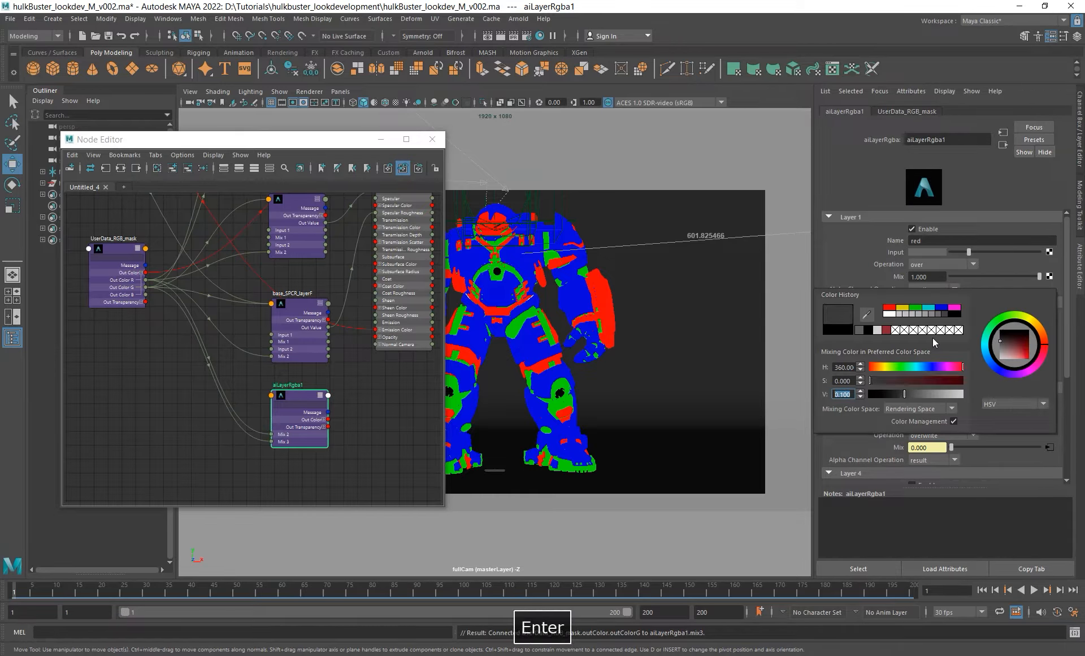
{"action": "left_click", "coordinate": [932, 422]}
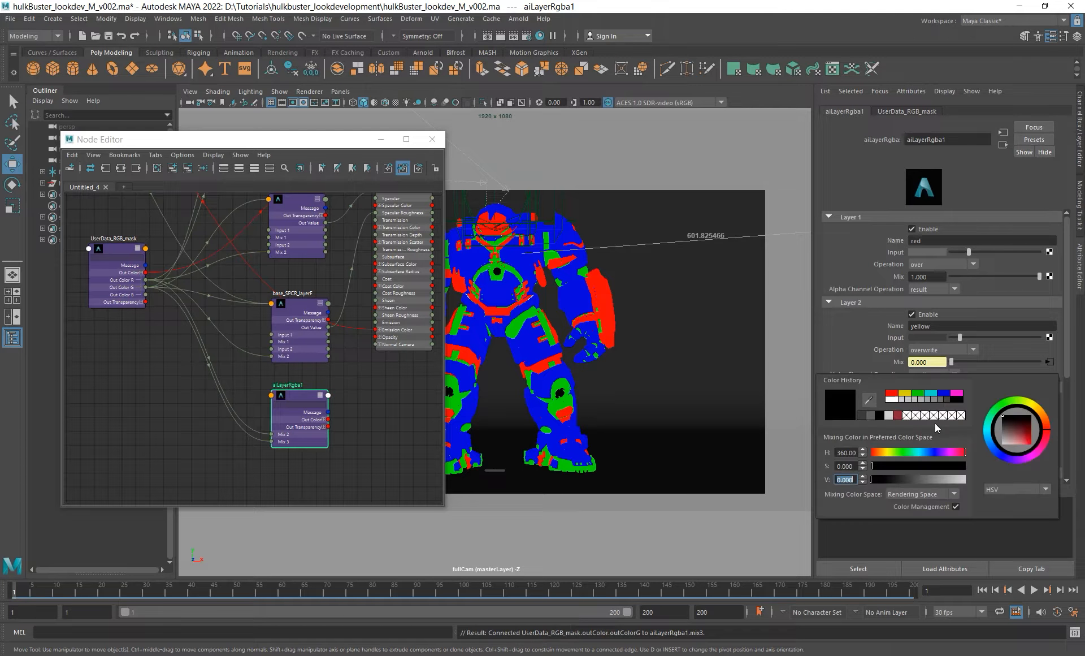
{"action": "type", "text": "3"}
{"action": "key", "text": "Return"}
- Render base_SPCR_layerF in isolation with its Layer 4 disabled, and store a snapshot of the full figure
{"action": "middle_click_drag", "start_coordinate": [335, 375], "coordinate": [309, 382], "text": "alt"}
{"action": "left_click", "coordinate": [295, 349]}
{"action": "left_click", "coordinate": [517, 20]}
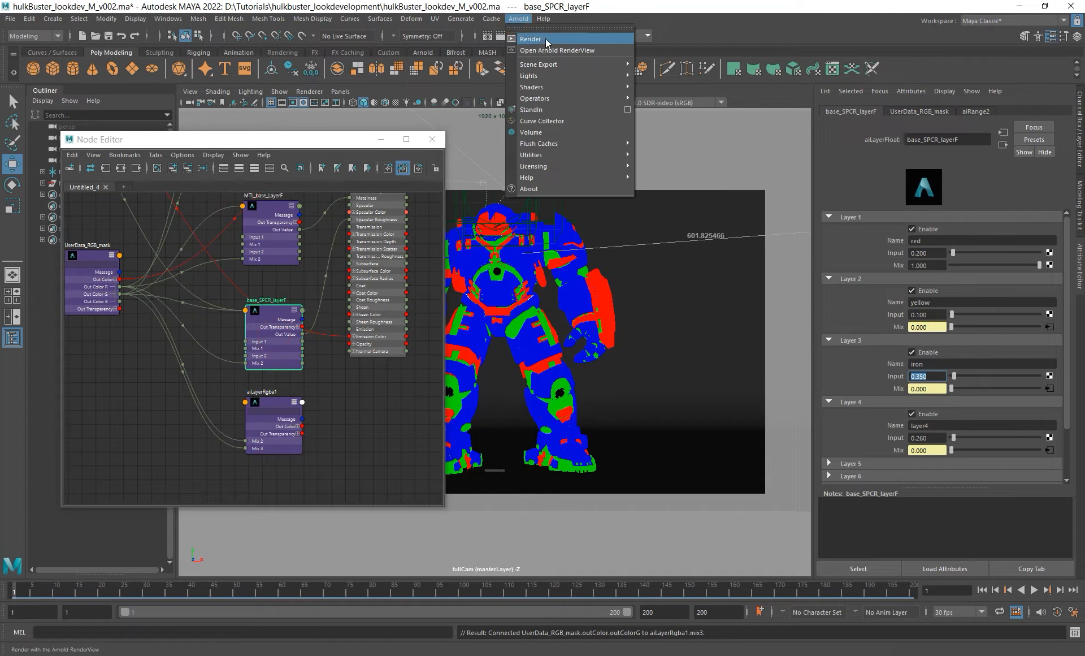
{"action": "left_click", "coordinate": [525, 39]}
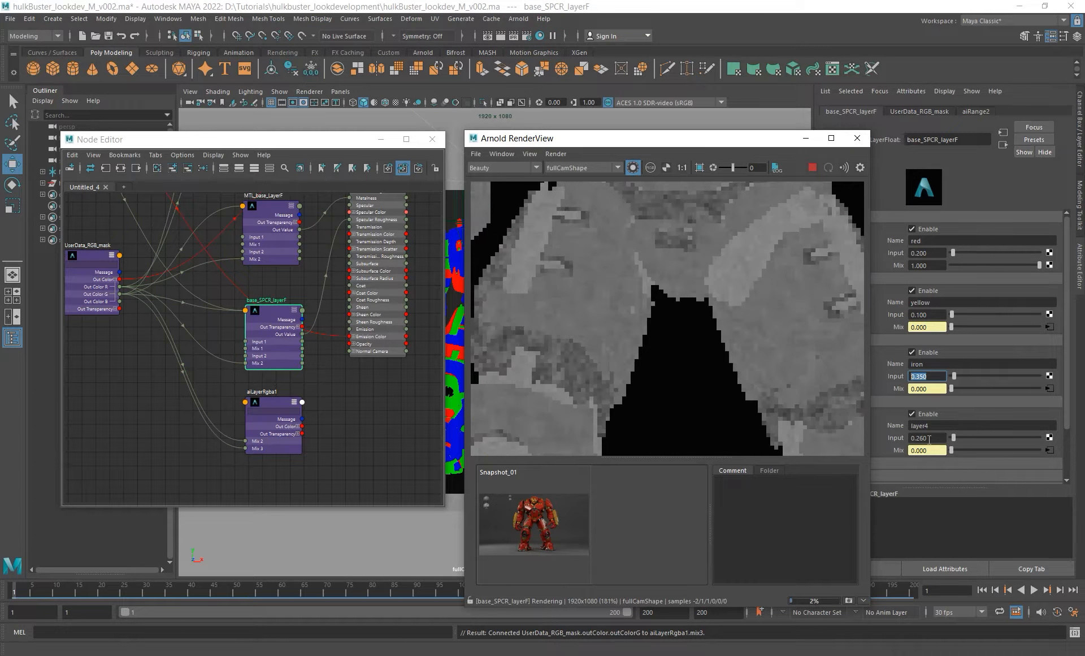
{"action": "left_click_drag", "start_coordinate": [710, 147], "coordinate": [677, 116]}
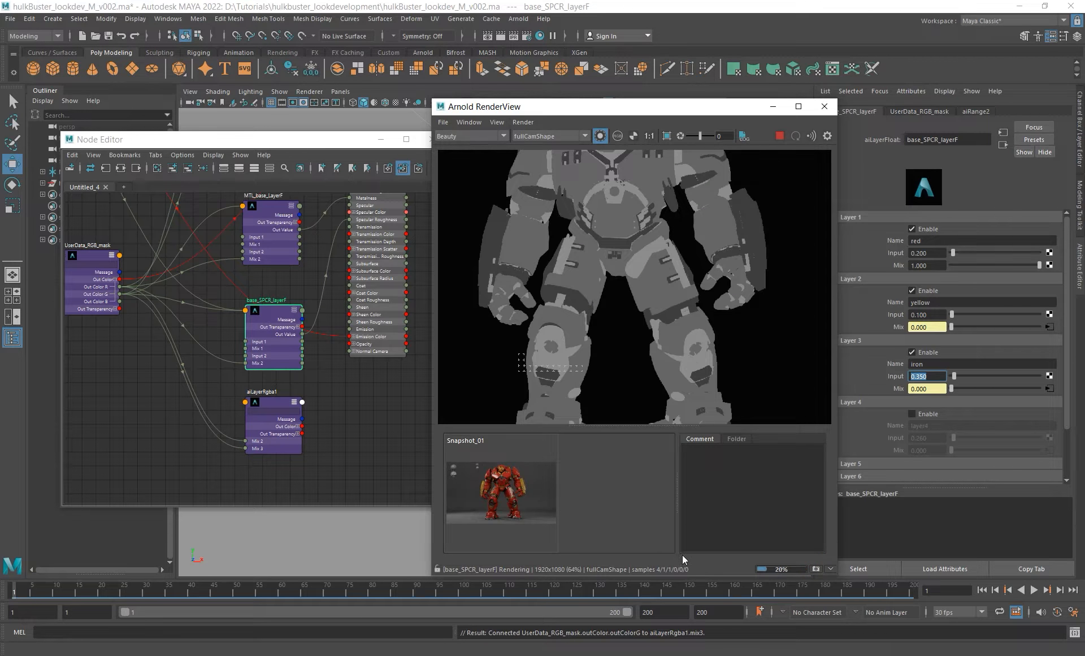
{"action": "scroll", "coordinate": [669, 265], "scroll_direction": "down", "scroll_amount": 1}
{"action": "middle_click_drag", "start_coordinate": [671, 257], "coordinate": [670, 263], "text": "alt"}
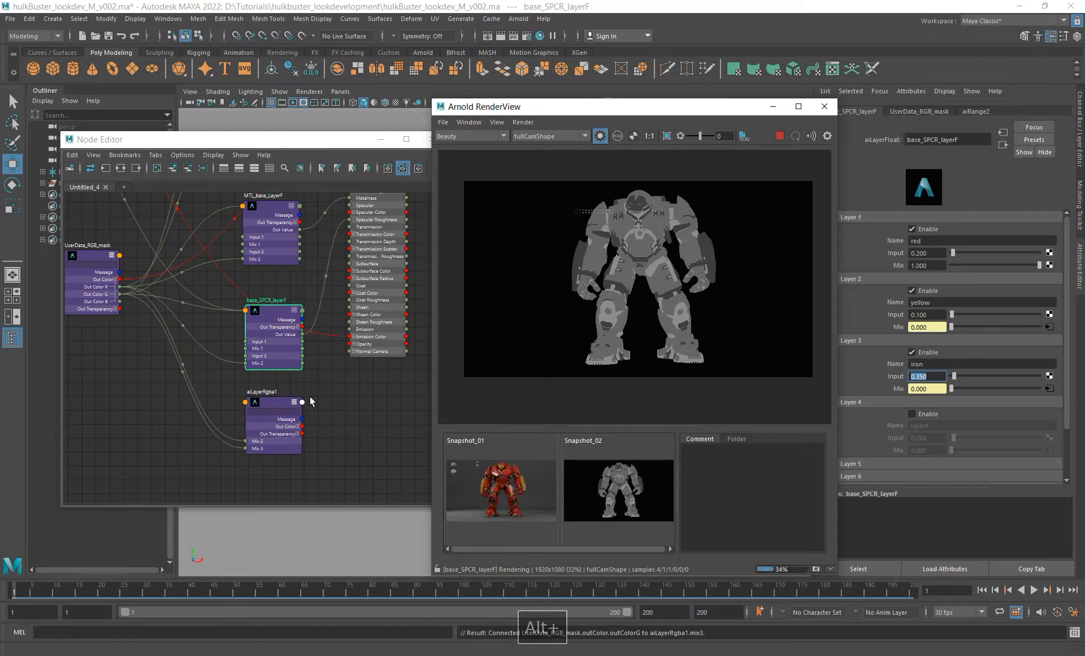
- Connect Out Color R of aiLayerRgba1 to Specular Roughness of hulkbuster_base_mtl
{"action": "middle_click_drag", "start_coordinate": [309, 401], "coordinate": [282, 433], "text": "alt"}
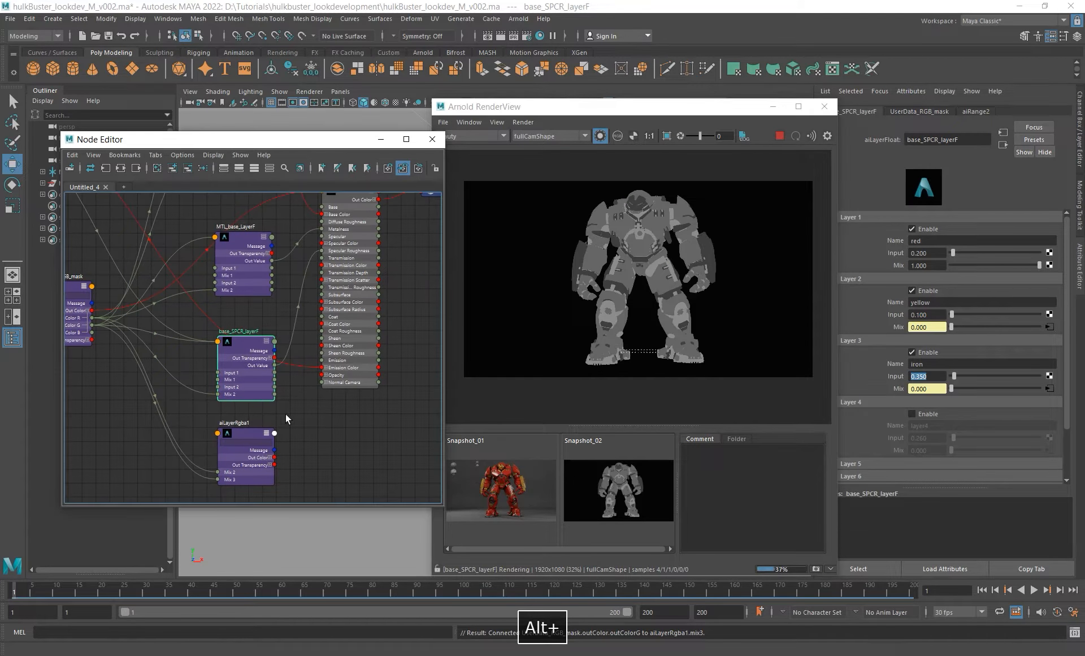
{"action": "left_click", "coordinate": [270, 458]}
{"action": "left_click_drag", "start_coordinate": [274, 465], "coordinate": [322, 251]}
{"action": "left_click", "coordinate": [236, 483]}
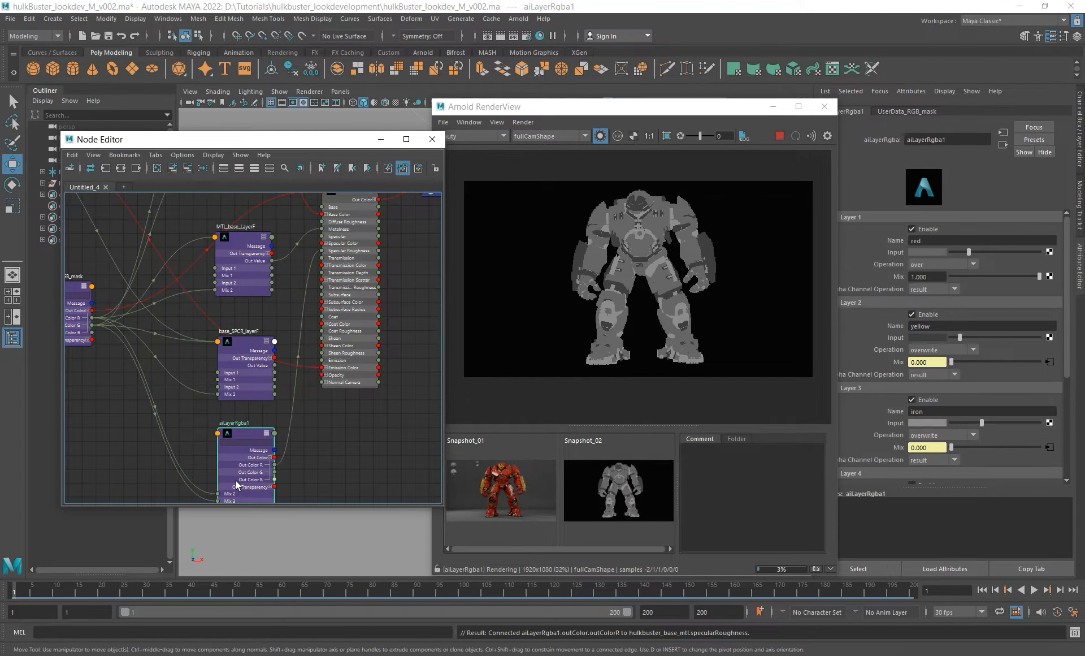
{"action": "middle_click_drag", "start_coordinate": [323, 442], "coordinate": [339, 400], "text": "alt"}
- Compare the isolated renders of base_SPCR_layerF and aiLayerRgba1 with each other and with Snapshot_02
{"action": "left_click", "coordinate": [631, 500]}
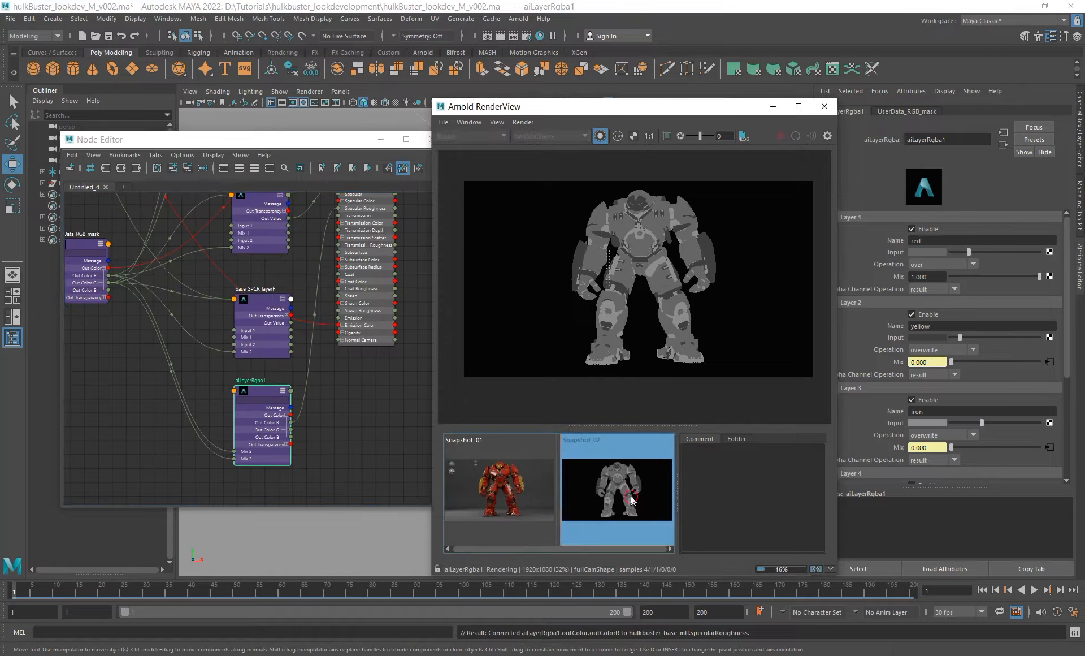
{"action": "left_click", "coordinate": [263, 328]}
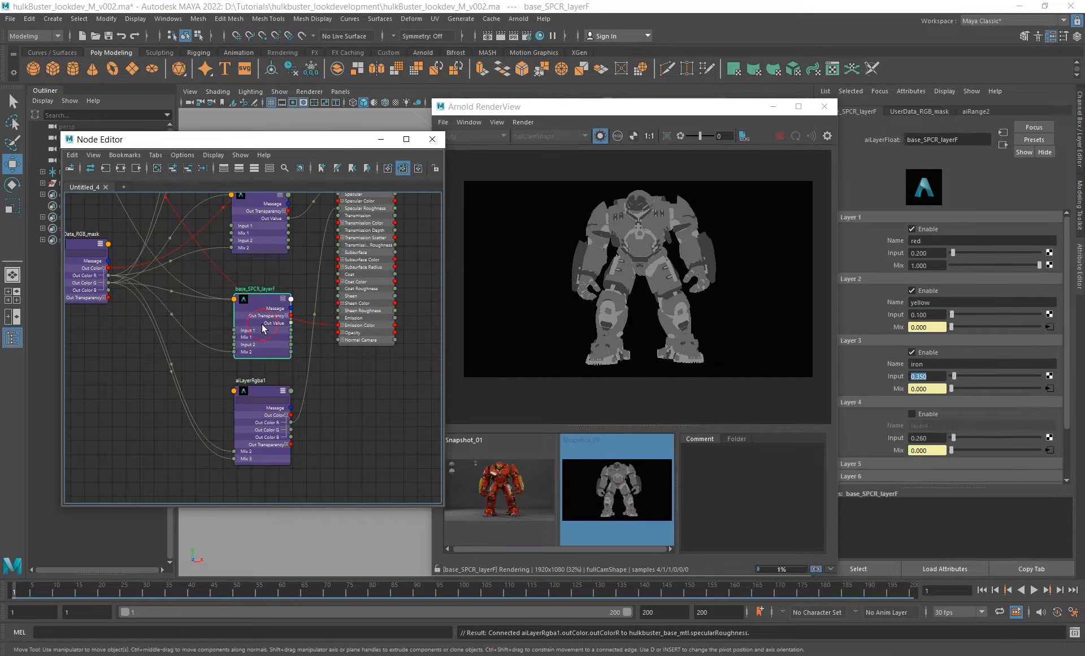
{"action": "left_click", "coordinate": [267, 408]}
{"action": "left_click", "coordinate": [268, 347]}
{"action": "left_click", "coordinate": [263, 414]}
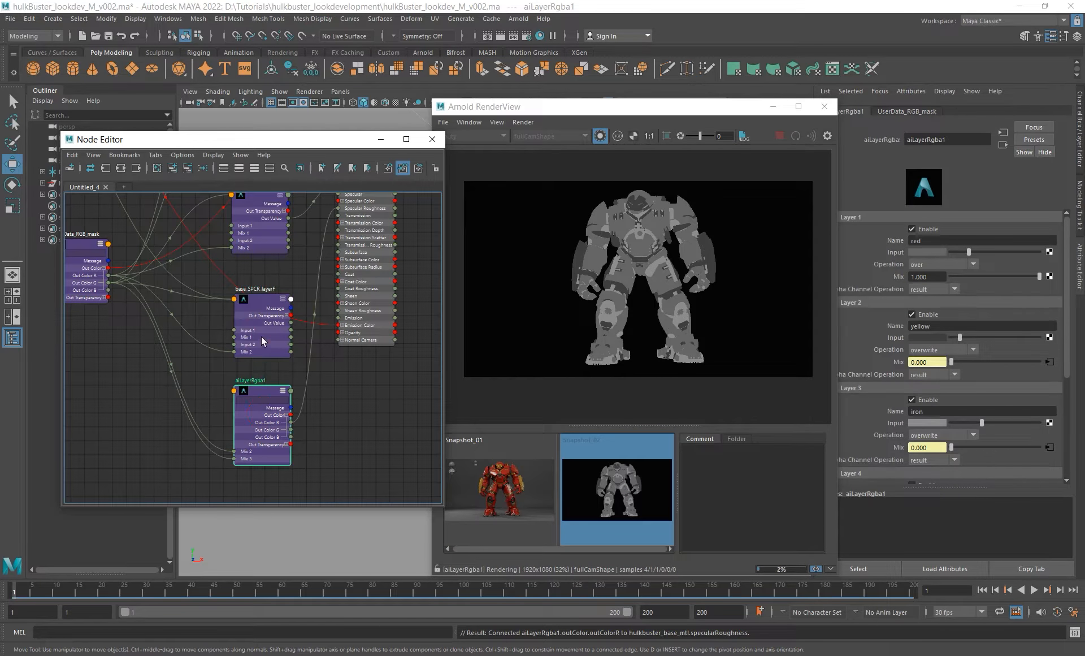
{"action": "left_click", "coordinate": [263, 340]}
{"action": "left_click", "coordinate": [274, 431]}
{"action": "left_click", "coordinate": [647, 284]}
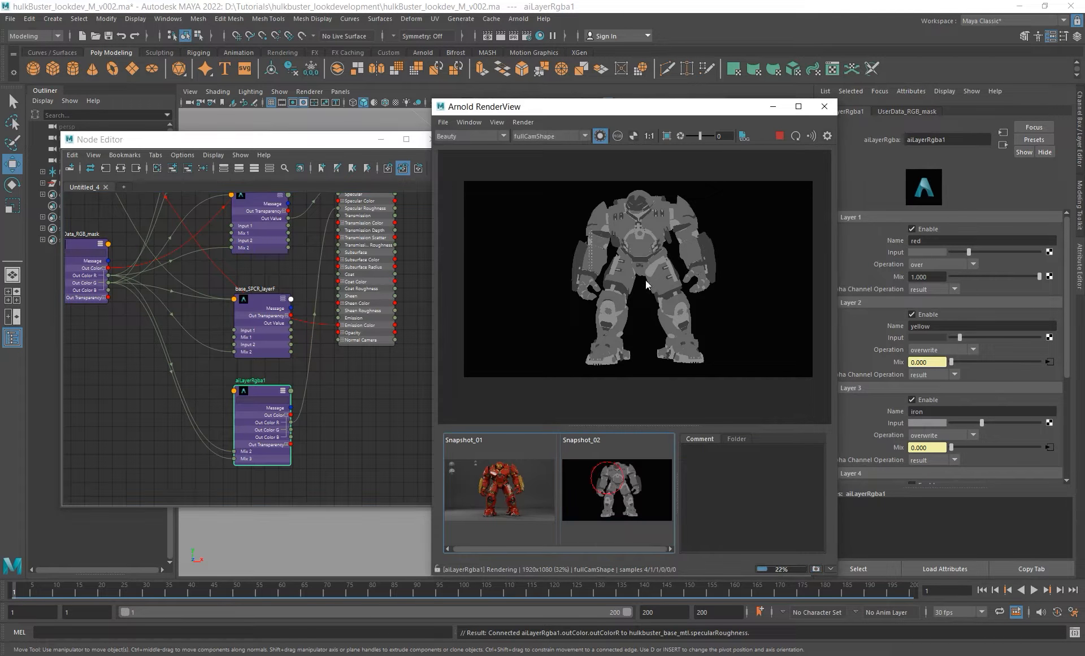
- Turn off the isolated shader preview to return to the full beauty render, and stop the render
{"action": "left_click", "coordinate": [601, 136]}
{"action": "mouse_move", "coordinate": [280, 361]}
{"action": "middle_mouse_down", "text": "alt"}
{"action": "mouse_move", "coordinate": [256, 383]}
{"action": "mouse_move", "coordinate": [274, 351]}
{"action": "middle_mouse_up", "text": "alt"}
{"action": "left_click", "coordinate": [779, 135]}
{"action": "right_click_drag", "start_coordinate": [274, 351], "coordinate": [271, 395], "text": "alt"}
- Rename aiLayerRgba1 to base_SPCR_layerRGB, reusing the name of the base_SPCR_layerF node
{"action": "double_click", "coordinate": [282, 287]}
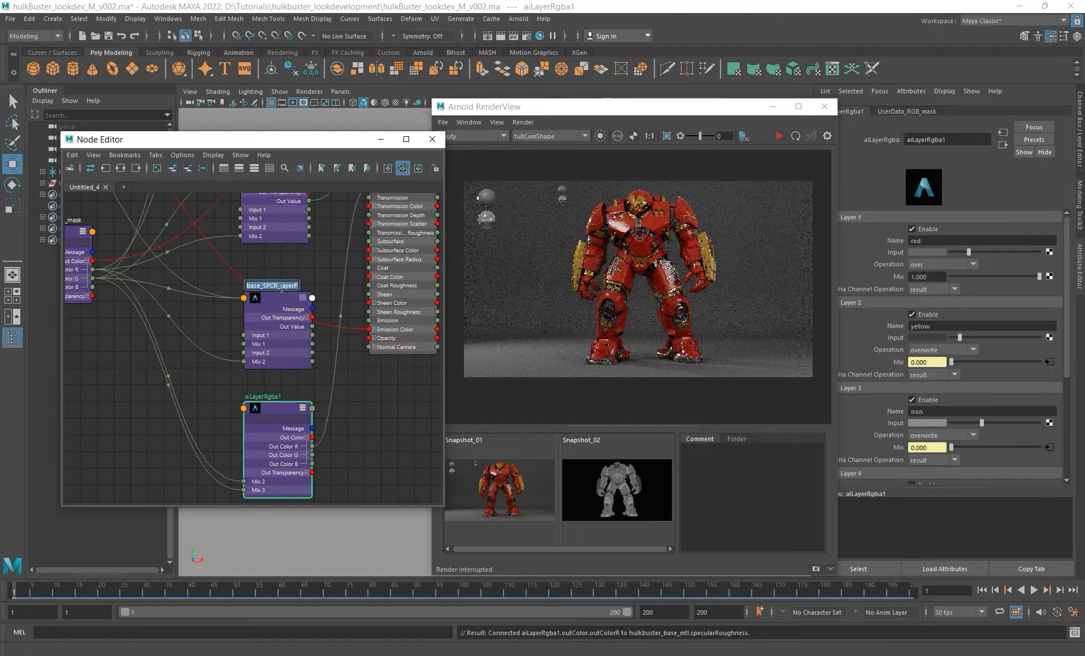
{"action": "key", "text": "ctrl+c"}
{"action": "double_click", "coordinate": [257, 397]}
{"action": "key", "text": "ctrl+v"}
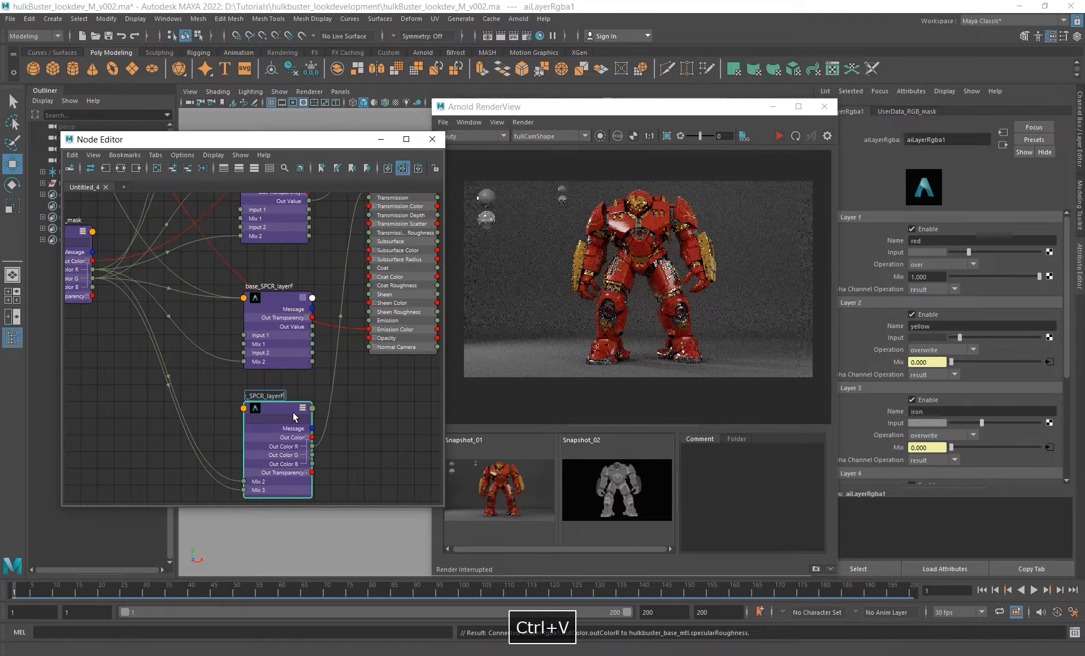
{"action": "key", "text": "BackSpace"}
{"action": "type", "text": "RGB"}
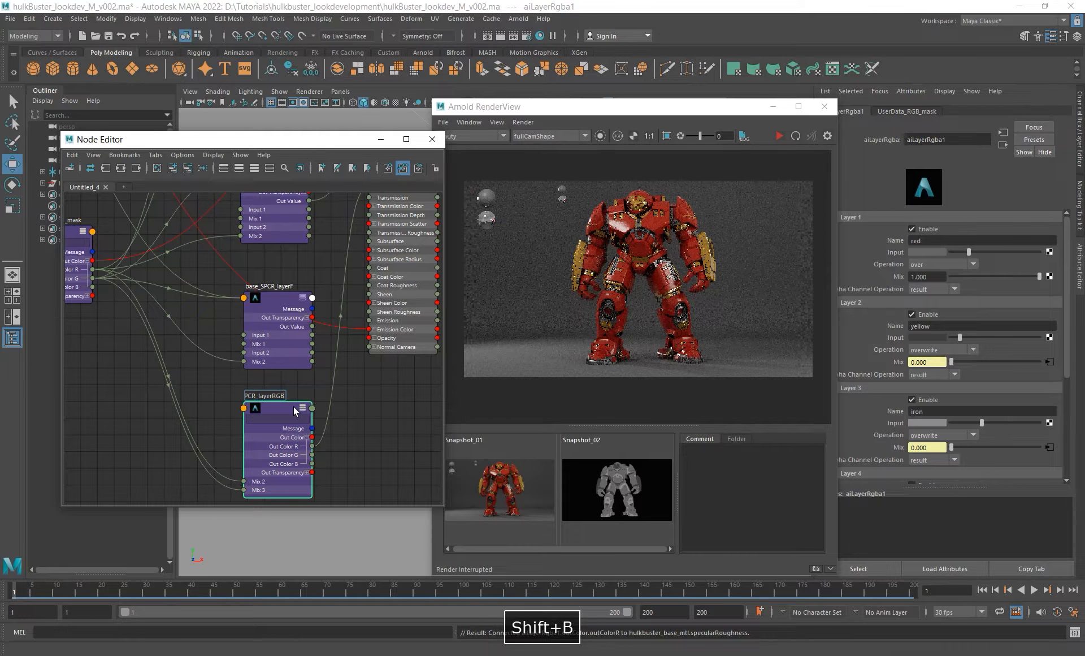
{"action": "key", "text": "Return"}
- Delete the base_SPCR_layerF node and move base_SPCR_layerRGB into its place in the graph
{"action": "left_click", "coordinate": [268, 348]}
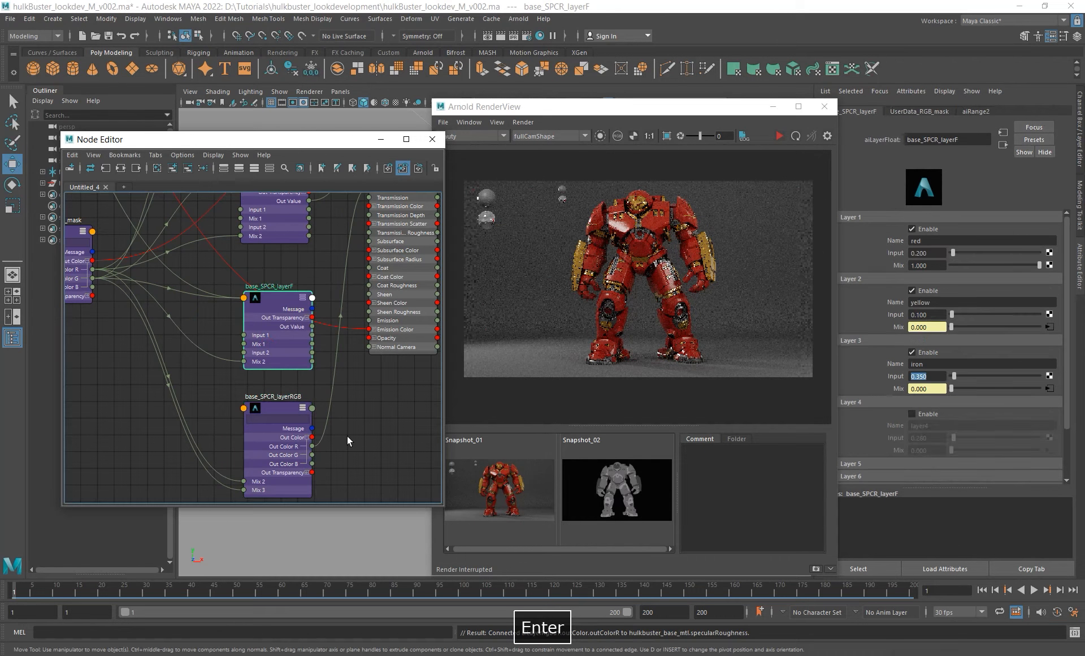
{"action": "key", "text": "Delete"}
{"action": "left_click_drag", "start_coordinate": [271, 405], "coordinate": [252, 323]}
{"action": "middle_click_drag", "start_coordinate": [358, 384], "coordinate": [336, 431], "text": "alt"}
{"action": "right_click_drag", "start_coordinate": [240, 366], "coordinate": [231, 369], "text": "alt"}
{"action": "left_click_drag", "start_coordinate": [231, 373], "coordinate": [258, 372]}
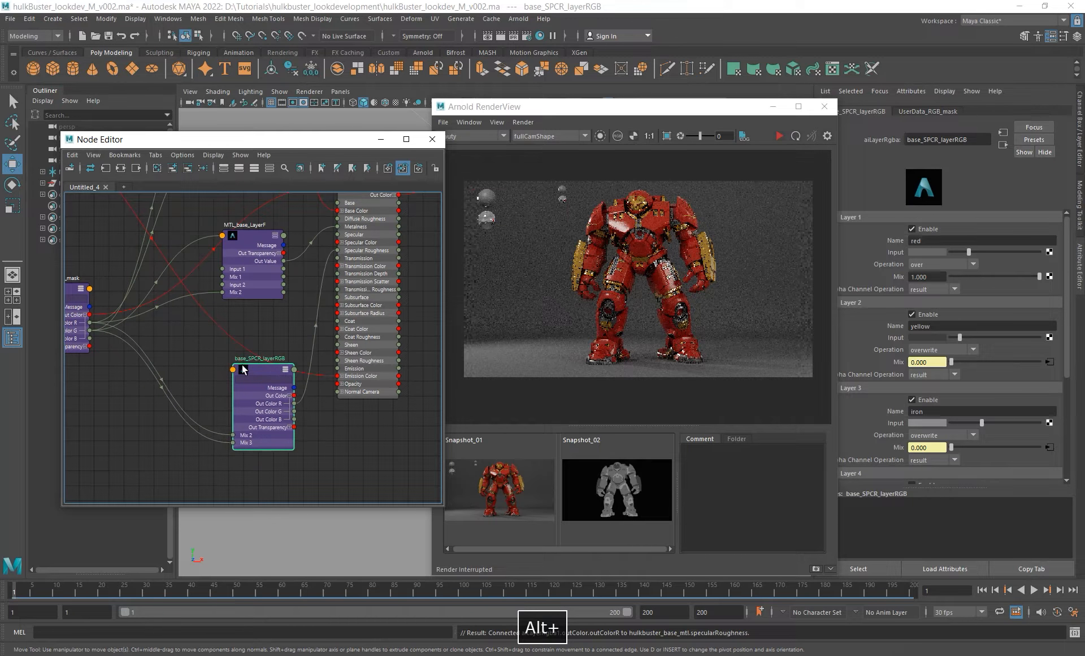
- Reposition the aiRange2 and base_SPCR_layerRGB nodes to tidy the shading graph
{"action": "middle_click_drag", "start_coordinate": [229, 306], "coordinate": [334, 380], "text": "alt"}
{"action": "right_click_drag", "start_coordinate": [333, 380], "coordinate": [283, 314], "text": "alt"}
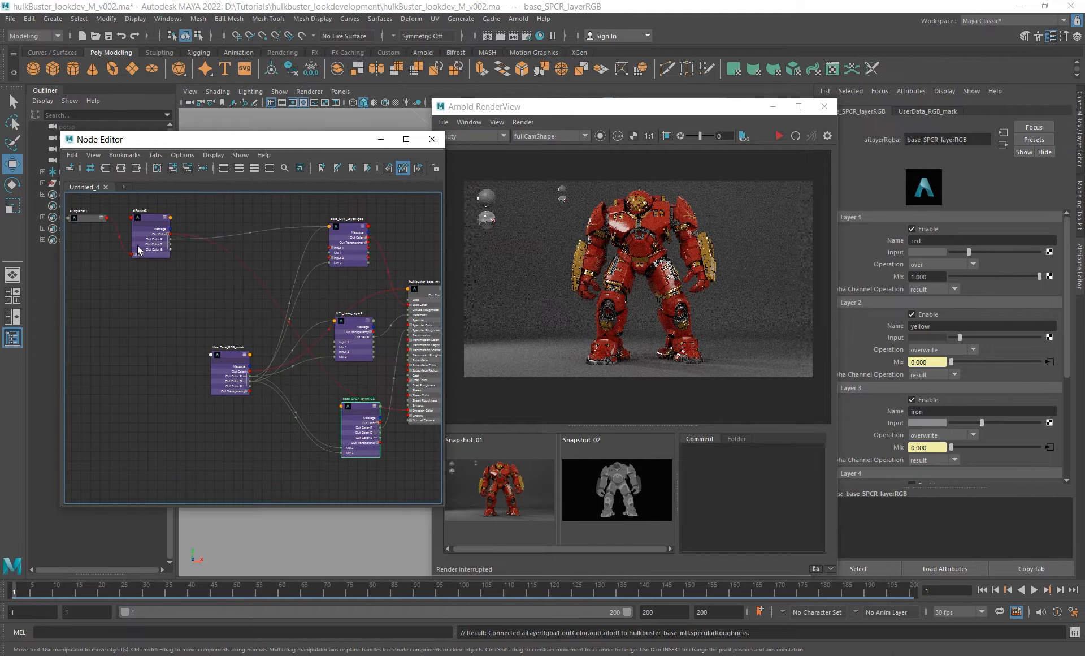
{"action": "left_click_drag", "start_coordinate": [147, 231], "coordinate": [152, 247]}
{"action": "middle_click_drag", "start_coordinate": [180, 263], "coordinate": [183, 263], "text": "alt"}
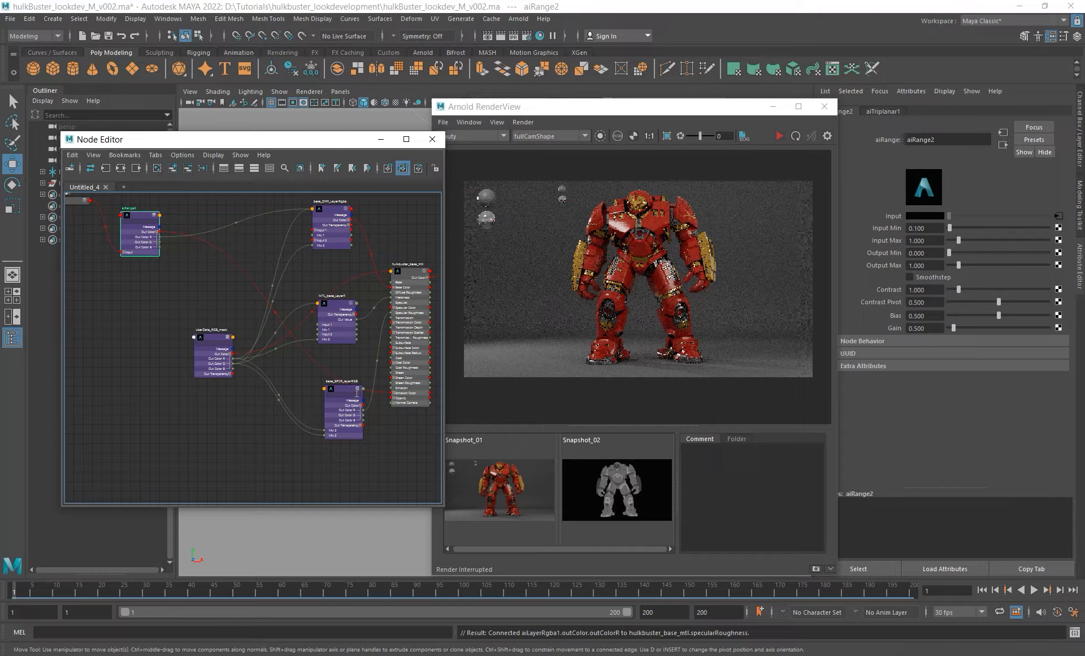
{"action": "left_click", "coordinate": [358, 390]}
{"action": "middle_click_drag", "start_coordinate": [346, 421], "coordinate": [334, 393], "text": "alt"}
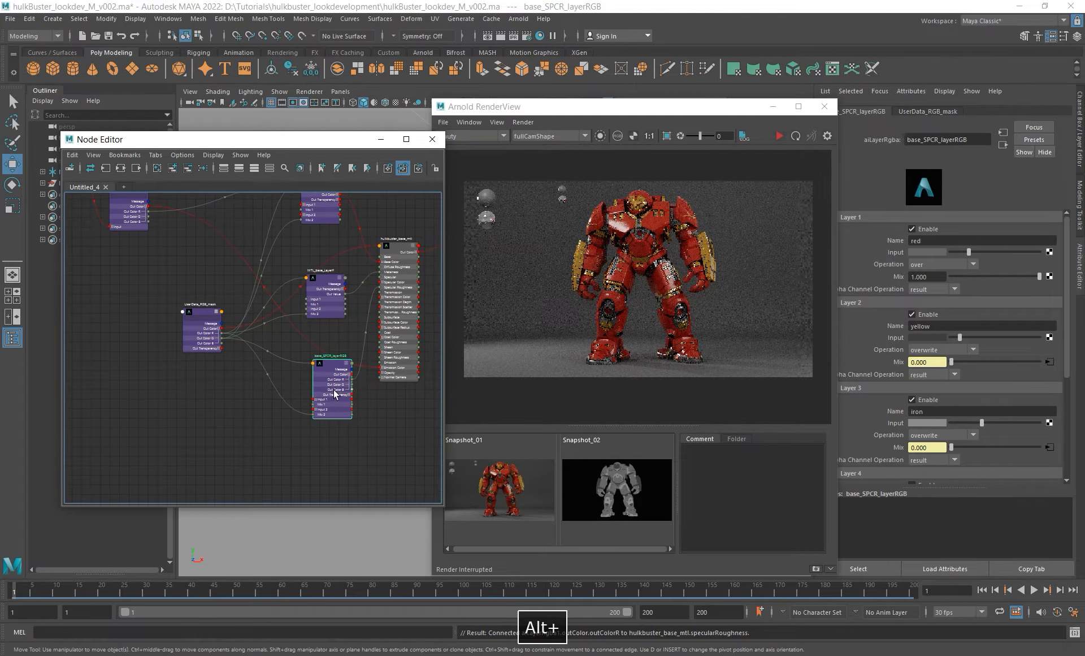
{"action": "left_click_drag", "start_coordinate": [334, 392], "coordinate": [331, 374]}
{"action": "middle_click_drag", "start_coordinate": [209, 290], "coordinate": [206, 350], "text": "alt"}
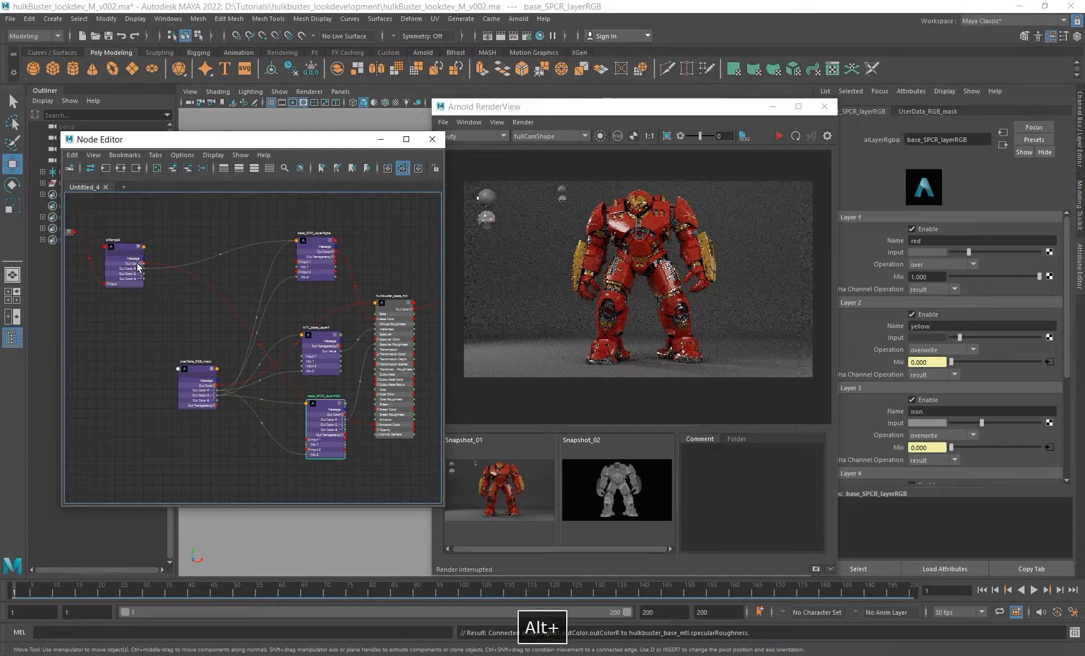
- Enable Layer 4 of base_SPCR_layerRGB and connect Out Color of aiRange2 to its Input
{"action": "scroll", "coordinate": [887, 378], "scroll_direction": "down", "scroll_amount": 3}
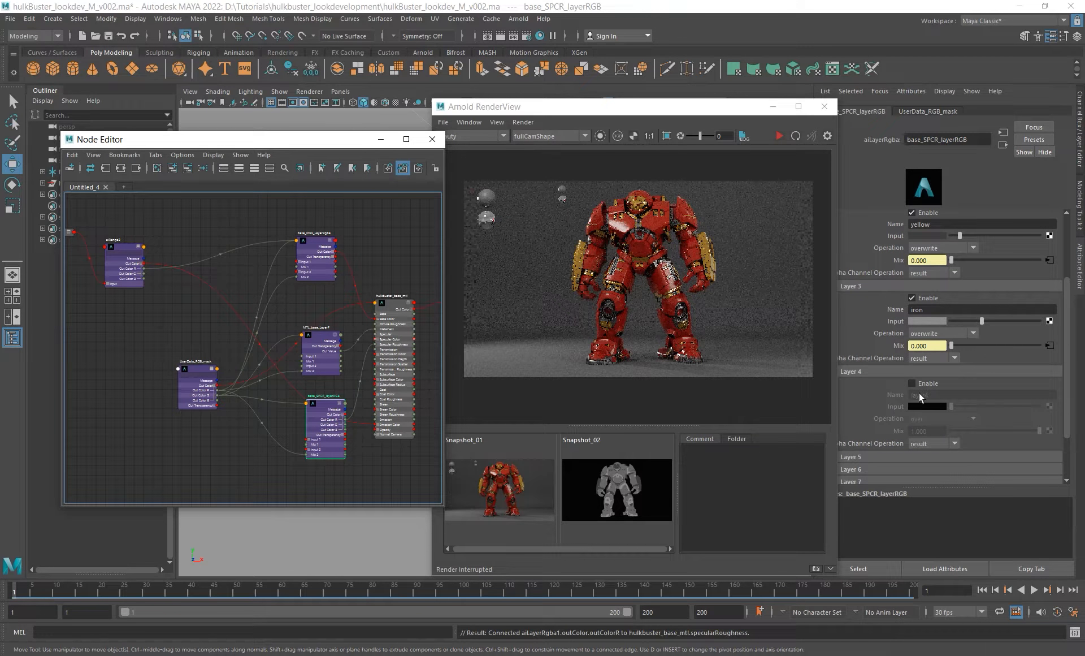
{"action": "left_click", "coordinate": [912, 383]}
{"action": "middle_click_drag", "start_coordinate": [136, 302], "coordinate": [895, 403], "text": "alt"}
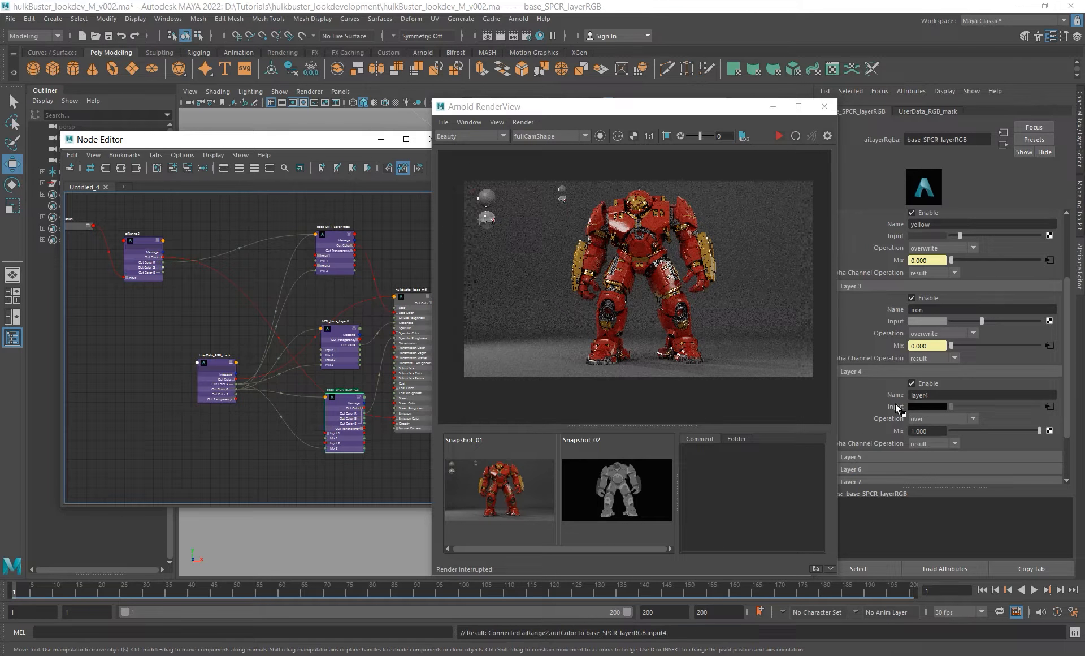
- Set the Operation of Layer 4 in base_SPCR_layerRGB to plus, after trying pin_light
{"action": "left_click", "coordinate": [948, 418]}
{"action": "scroll", "coordinate": [947, 477], "scroll_direction": "down", "scroll_amount": 1}
{"action": "left_click", "coordinate": [917, 490]}
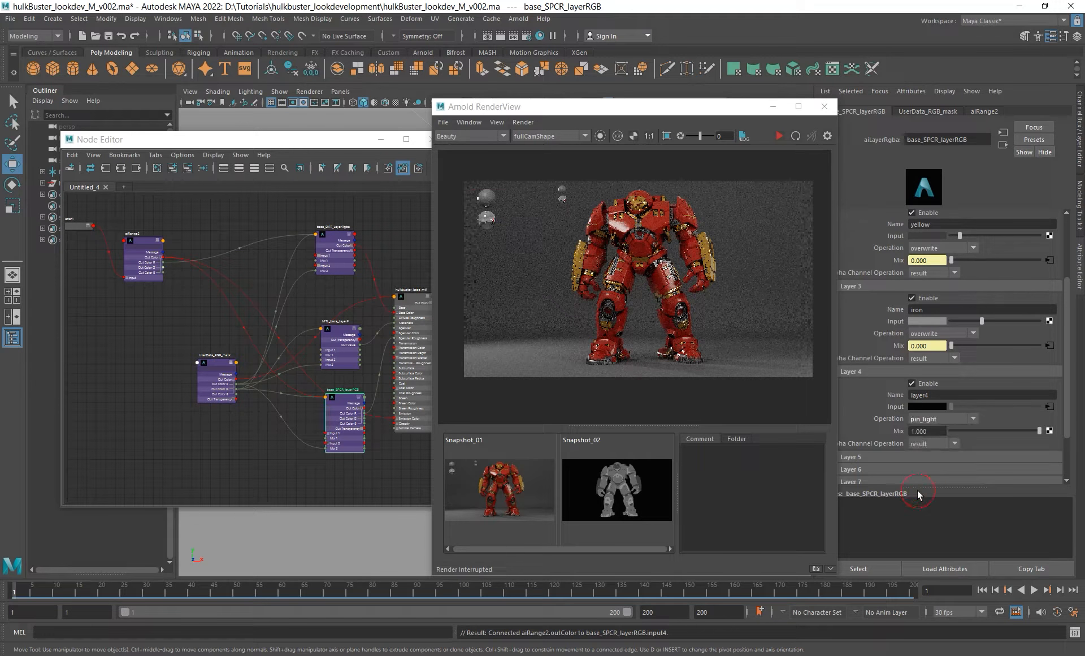
{"action": "left_click", "coordinate": [947, 419]}
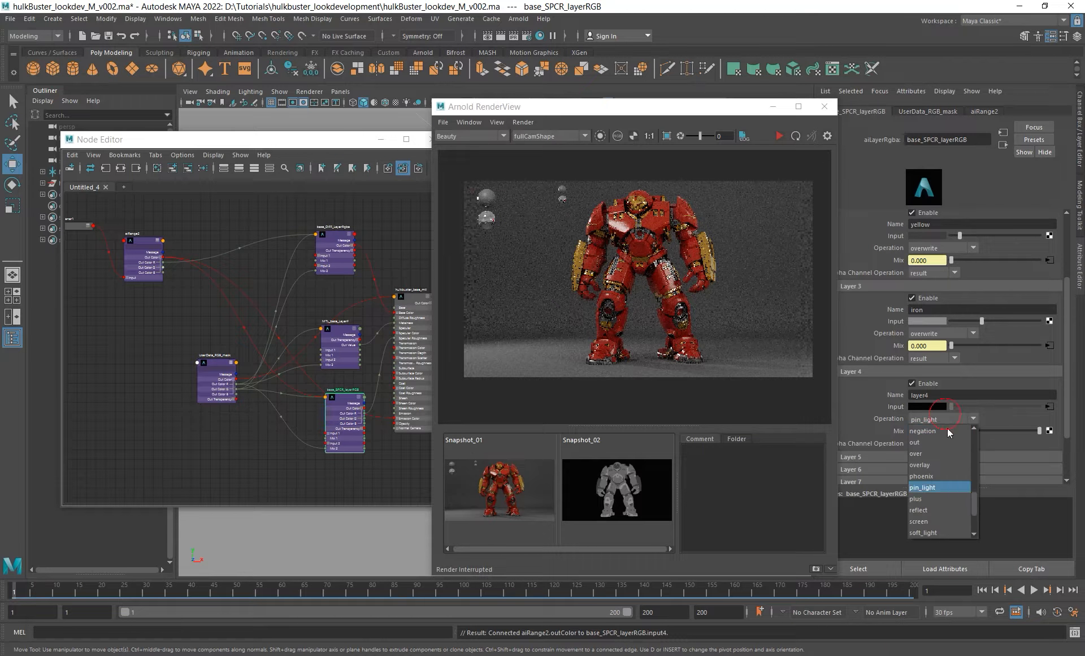
{"action": "left_click", "coordinate": [923, 498]}
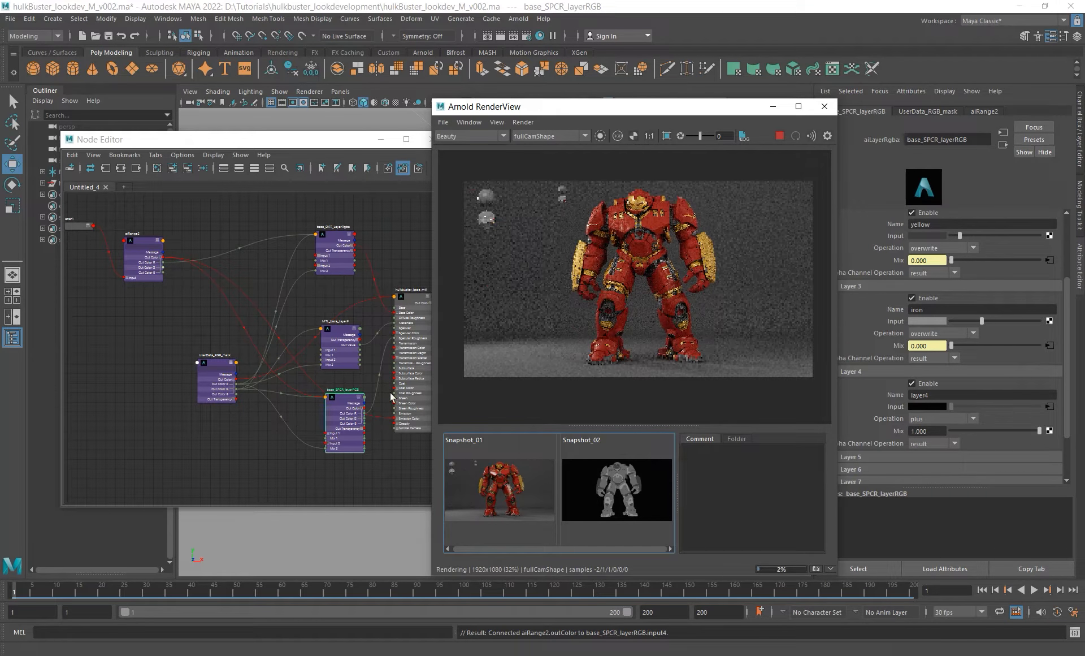
- Preview base_SPCR_layerRGB in isolation on the torso, lower Layer 4's Mix to 0.110, and stop the render
{"action": "left_click", "coordinate": [600, 135]}
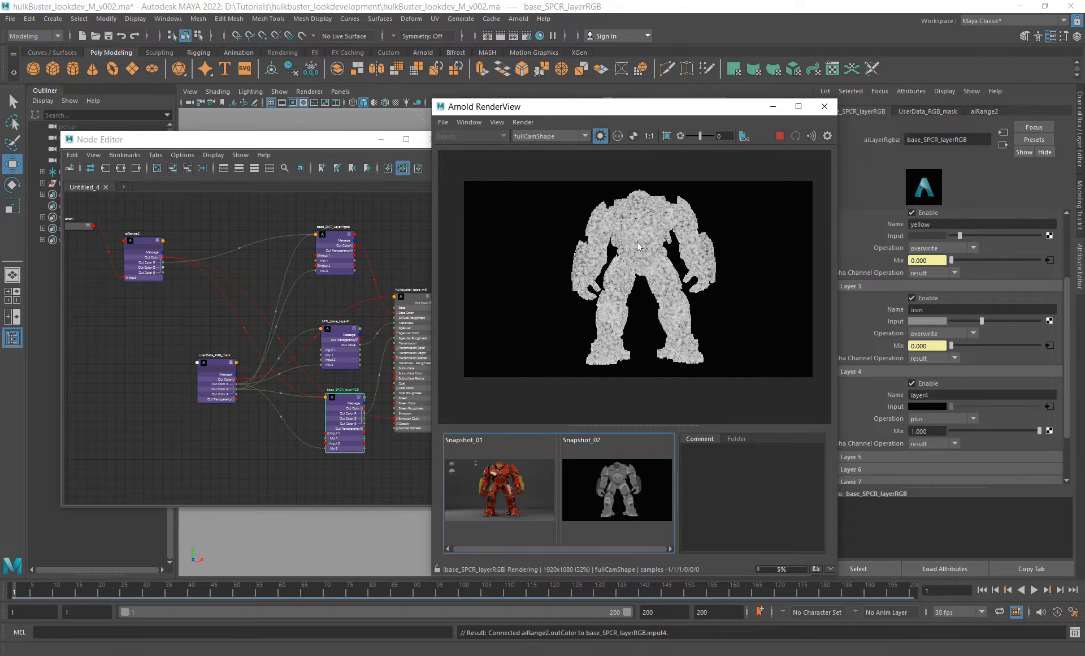
{"action": "right_click_drag", "start_coordinate": [636, 242], "coordinate": [684, 249], "text": "alt"}
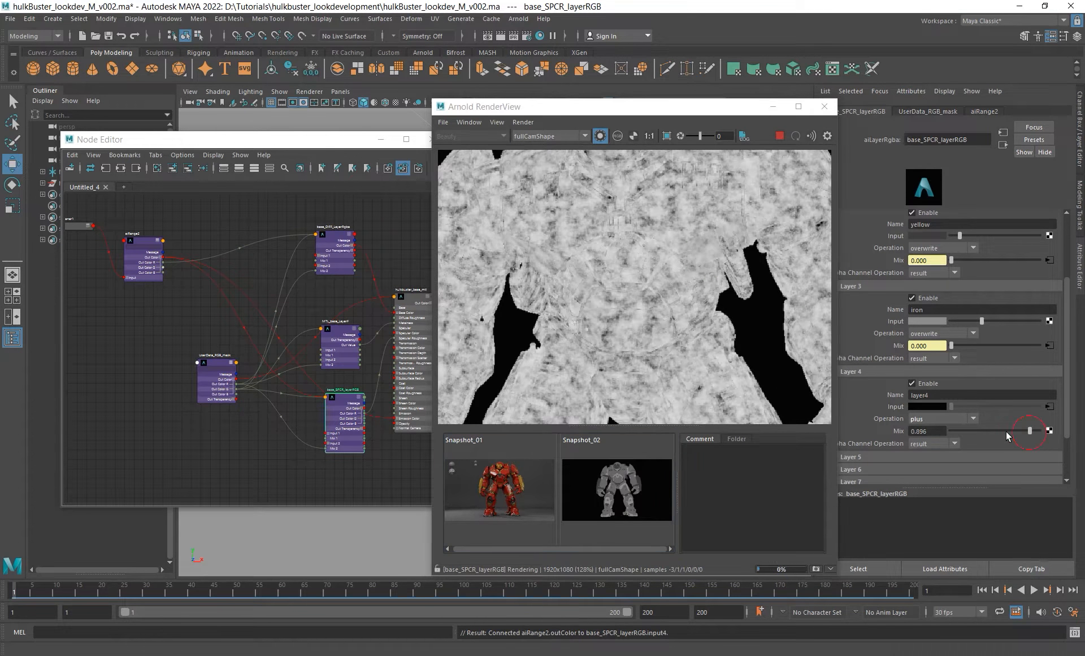
{"action": "left_click_drag", "start_coordinate": [1006, 431], "coordinate": [961, 433]}
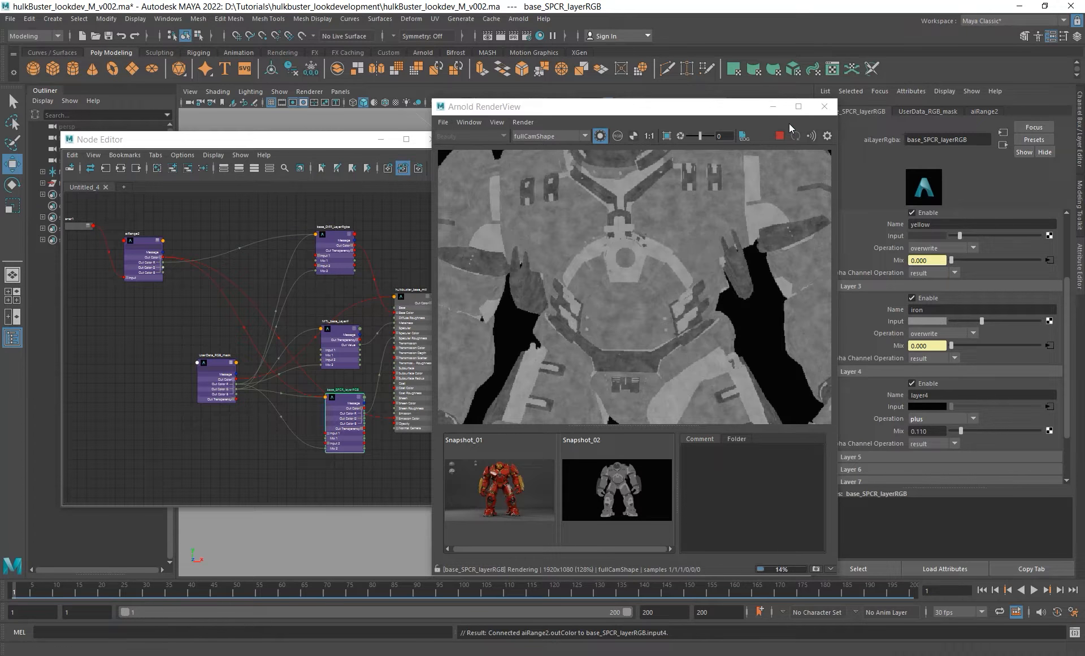
{"action": "left_click", "coordinate": [779, 136]}
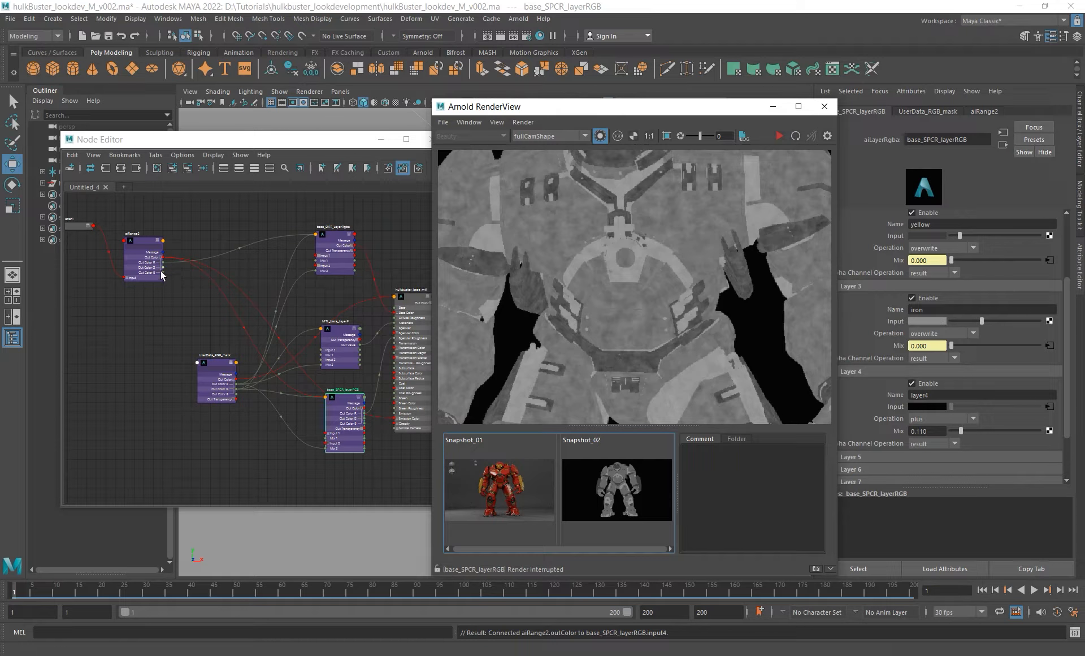
- Connect Out Color R of aiRange2 to mix4 of base_SPCR_layerRGB
{"action": "left_click_drag", "start_coordinate": [163, 263], "coordinate": [327, 397]}
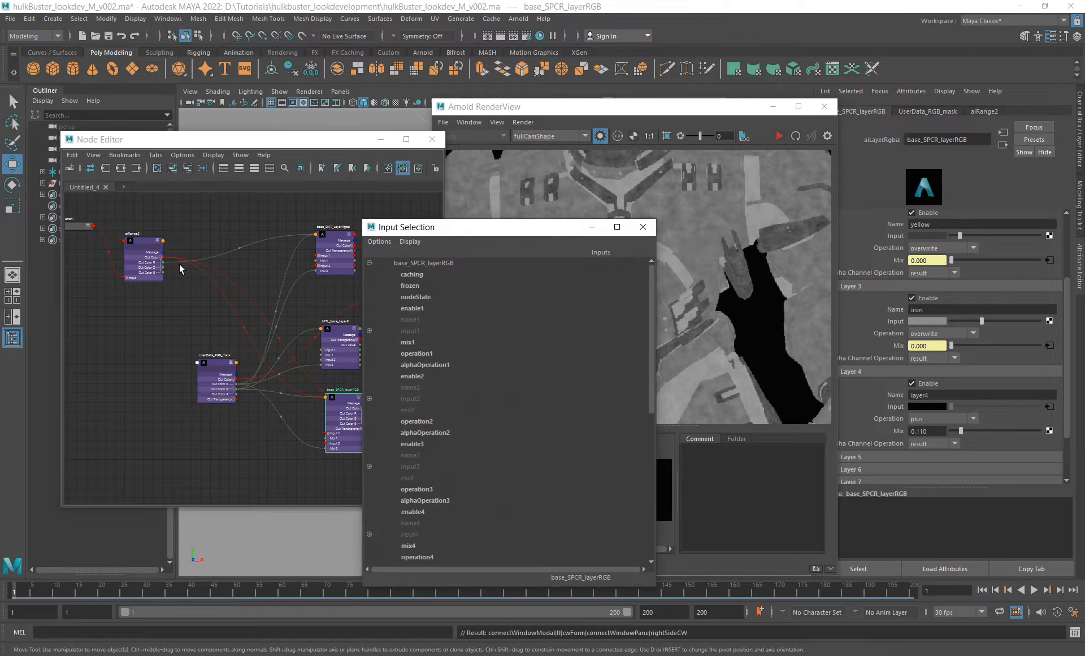
{"action": "scroll", "coordinate": [452, 466], "scroll_direction": "down", "scroll_amount": 3}
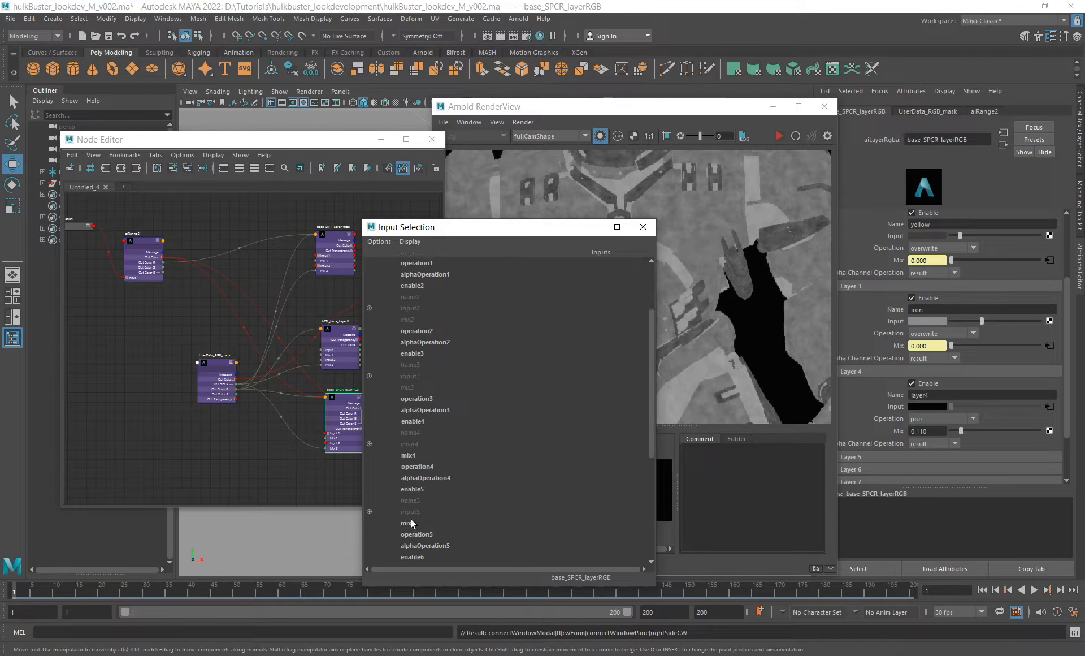
{"action": "left_click", "coordinate": [412, 456]}
{"action": "left_click_drag", "start_coordinate": [147, 261], "coordinate": [155, 246]}
{"action": "left_click", "coordinate": [343, 426]}
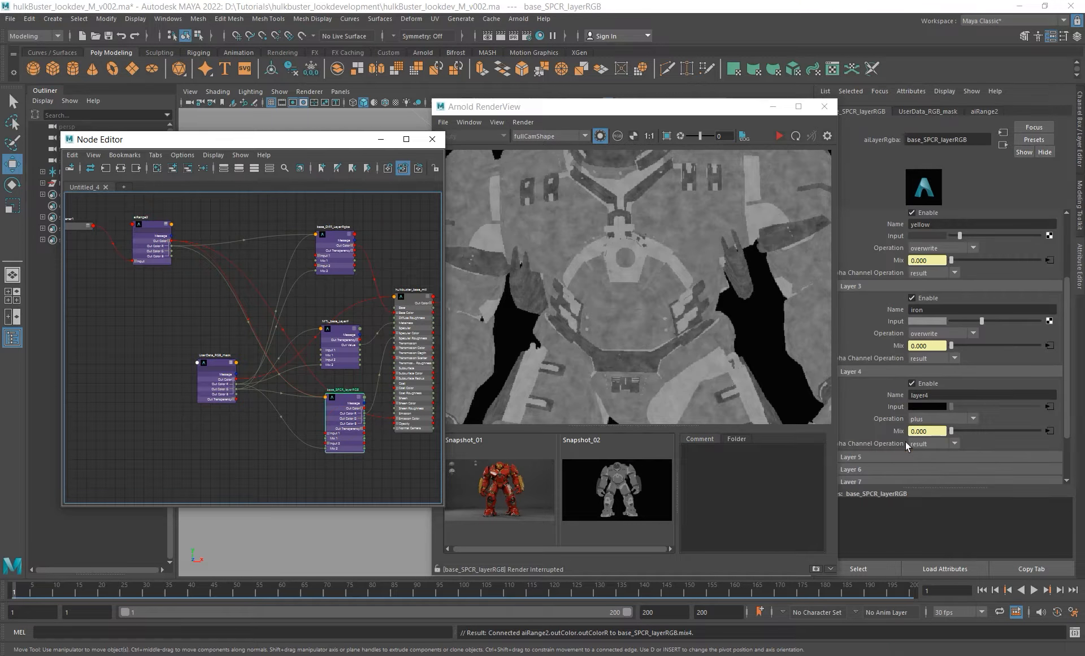
- Break the connection on Layer 4's Input in base_SPCR_layerRGB and brighten that Input to a grey
{"action": "right_click", "coordinate": [890, 407]}
{"action": "left_click", "coordinate": [931, 439]}
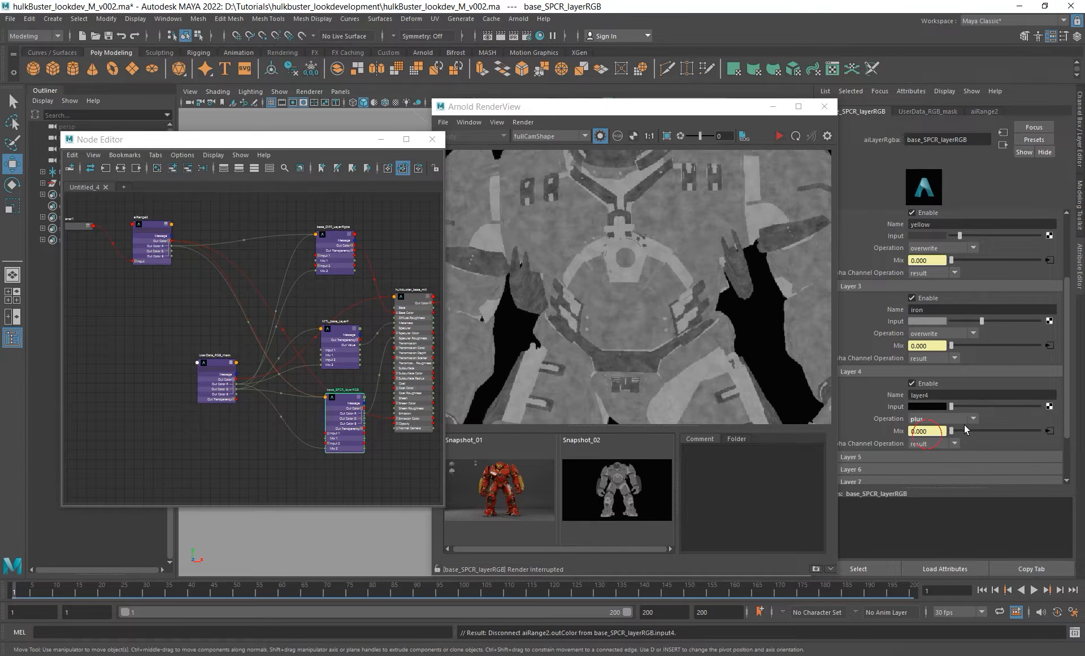
{"action": "left_click_drag", "start_coordinate": [959, 407], "coordinate": [970, 407]}
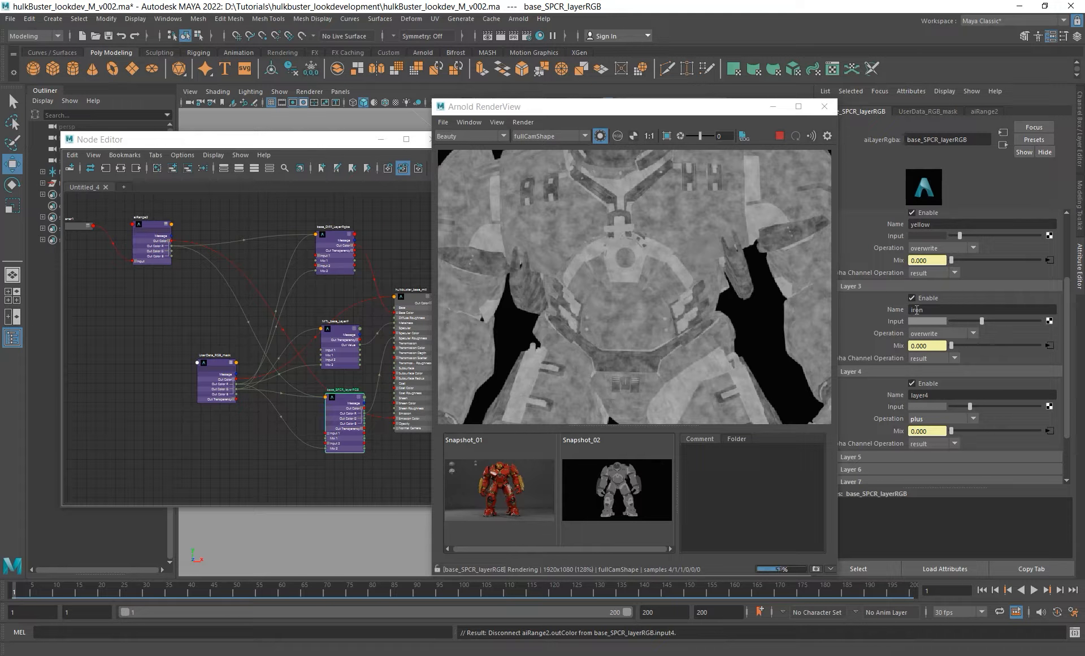
- Try darkening the Input of the iron layer in base_SPCR_layerRGB, then undo that change
{"action": "scroll", "coordinate": [660, 269], "scroll_direction": "up", "scroll_amount": 3}
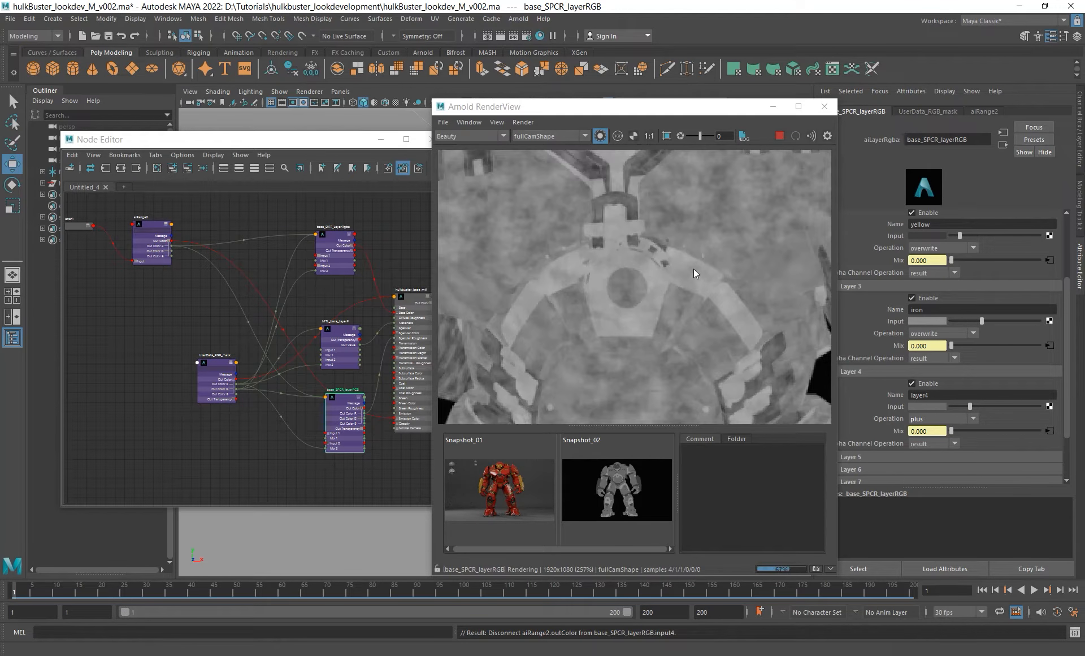
{"action": "left_click_drag", "start_coordinate": [978, 319], "coordinate": [966, 320]}
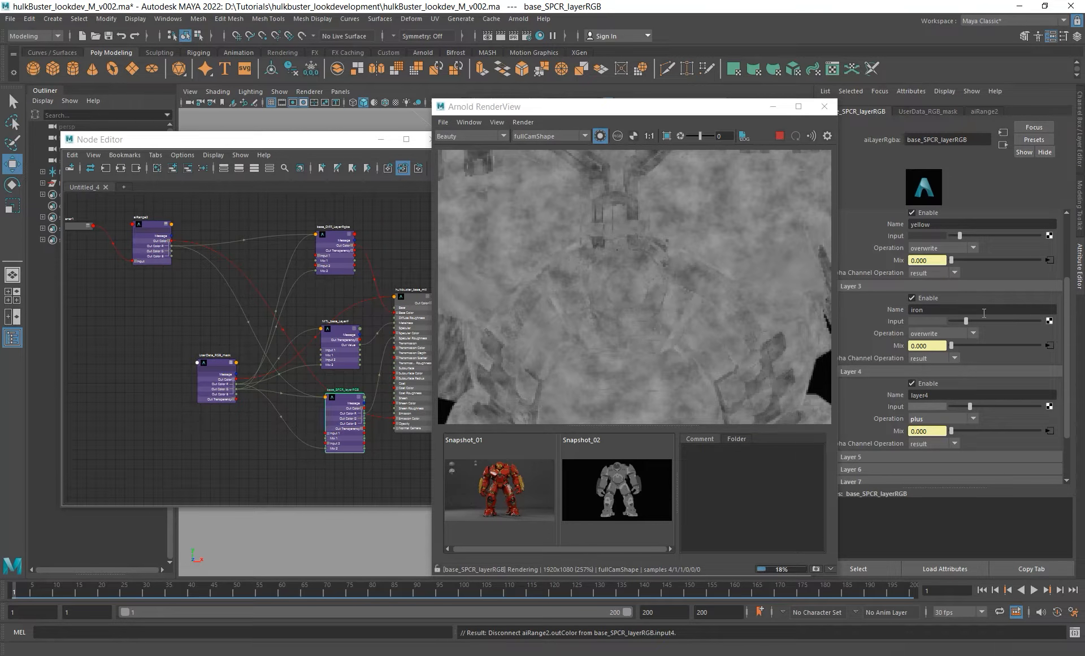
{"action": "key", "text": "ctrl+z"}
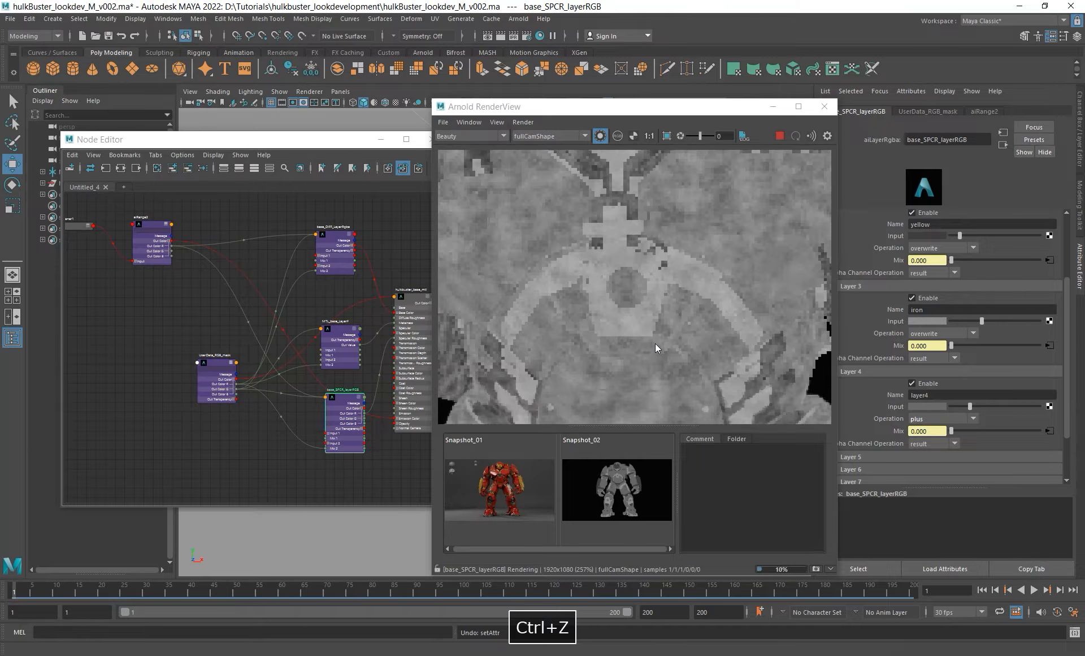
{"action": "scroll", "coordinate": [655, 342], "scroll_direction": "down", "scroll_amount": 3}
{"action": "right_click_drag", "start_coordinate": [656, 341], "coordinate": [622, 283], "text": "alt"}
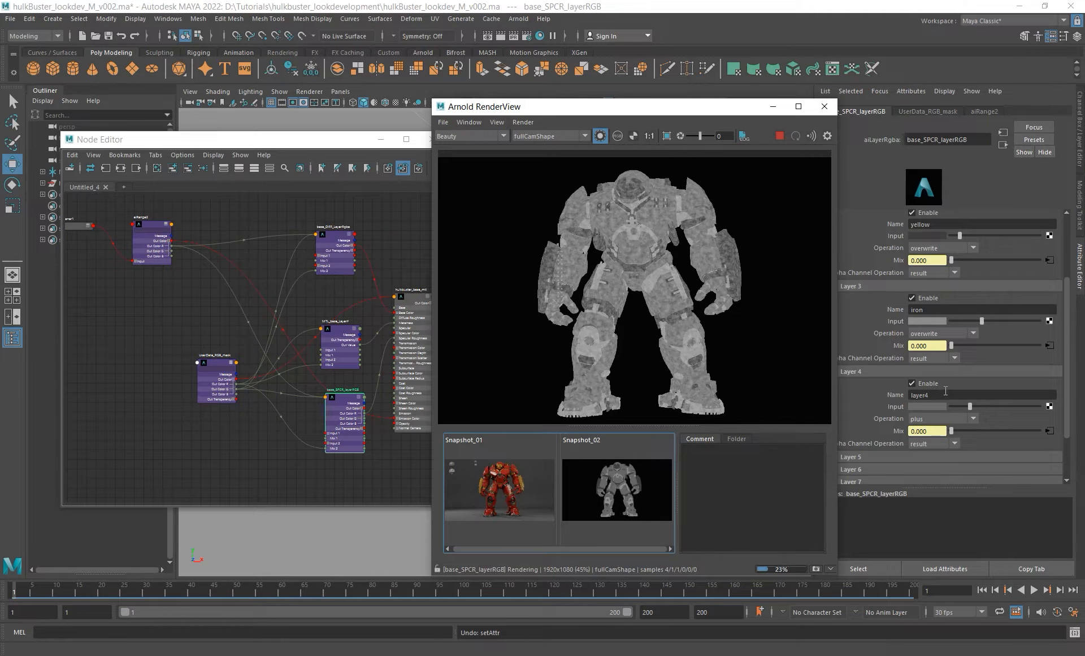
- Turn off the isolated shader preview, restrict the render to a crop over the chest plate, and compare it with Snapshot_01
{"action": "left_click", "coordinate": [600, 136]}
{"action": "scroll", "coordinate": [614, 220], "scroll_direction": "up", "scroll_amount": 3}
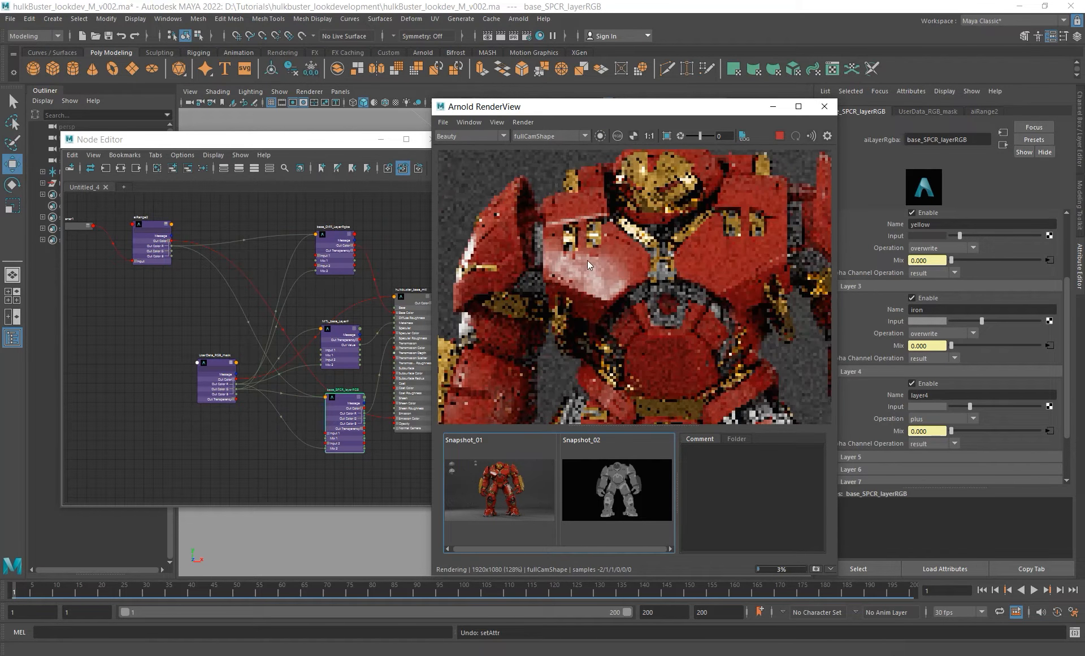
{"action": "left_click_drag", "start_coordinate": [575, 251], "coordinate": [635, 312], "text": "shift"}
{"action": "scroll", "coordinate": [626, 283], "scroll_direction": "up", "scroll_amount": 1}
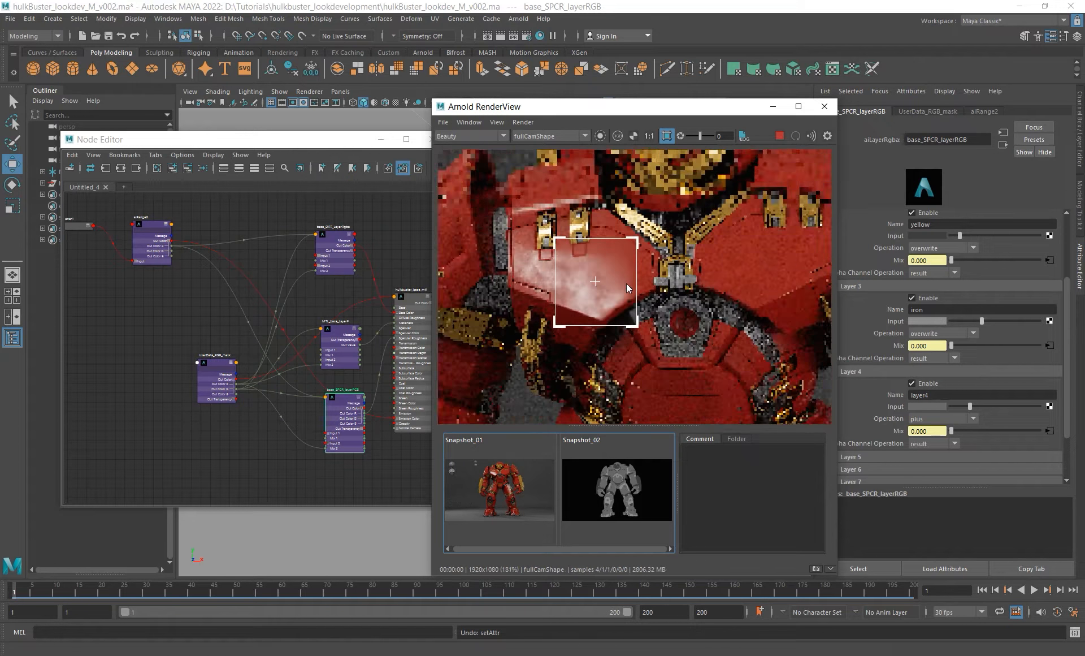
{"action": "scroll", "coordinate": [626, 283], "scroll_direction": "up", "scroll_amount": 1}
{"action": "left_click_drag", "start_coordinate": [486, 222], "coordinate": [647, 349], "text": "shift"}
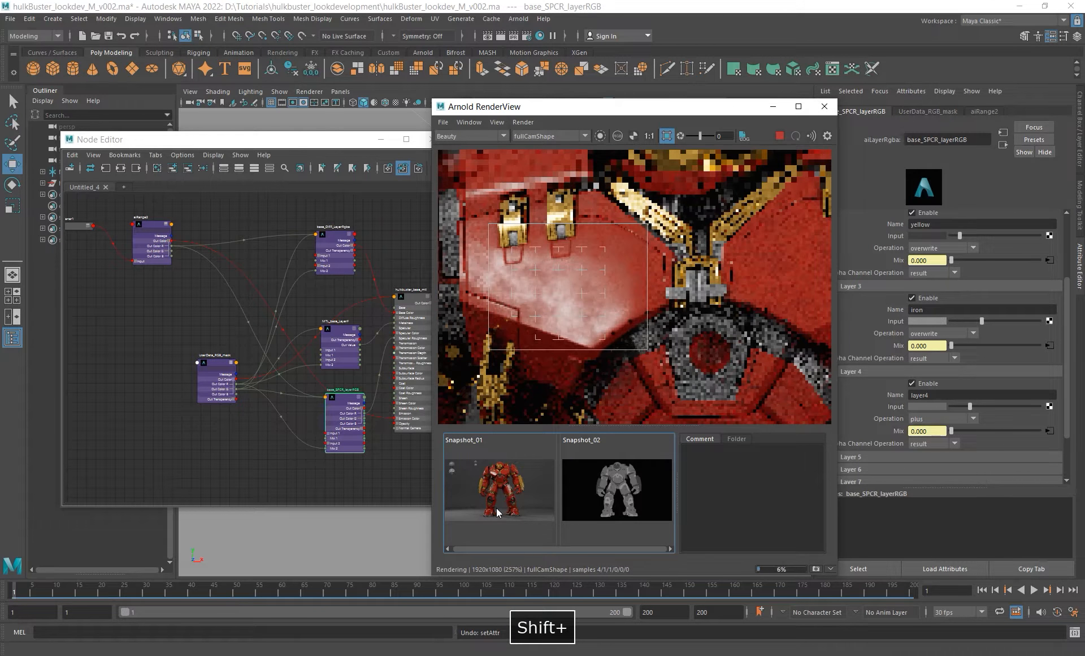
{"action": "left_click", "coordinate": [496, 508]}
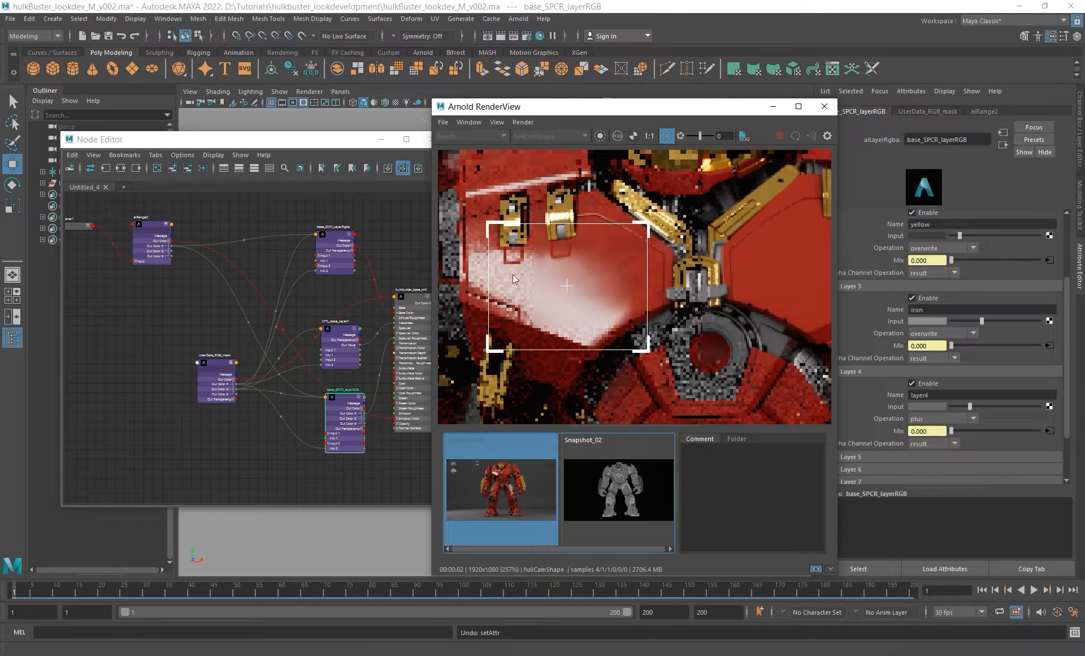
{"action": "left_click", "coordinate": [500, 493]}
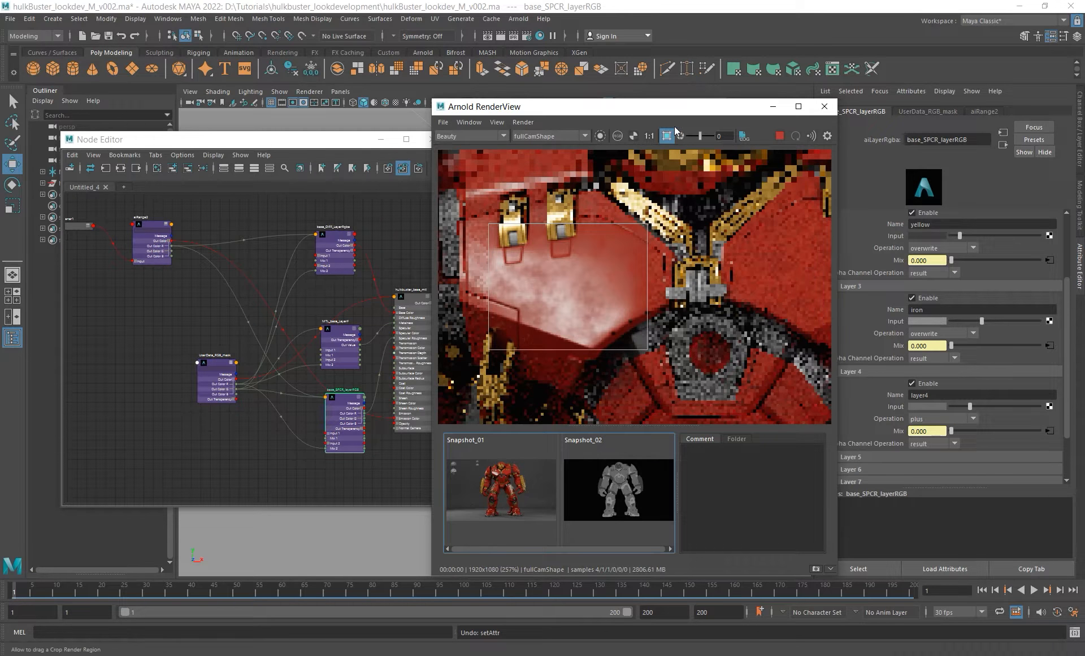
- Darken Layer 4's Input in base_SPCR_layerRGB to a value of 0.08, comparing the chest render with Snapshot_01
{"action": "left_click_drag", "start_coordinate": [673, 107], "coordinate": [584, 99]}
{"action": "left_click_drag", "start_coordinate": [965, 401], "coordinate": [957, 408]}
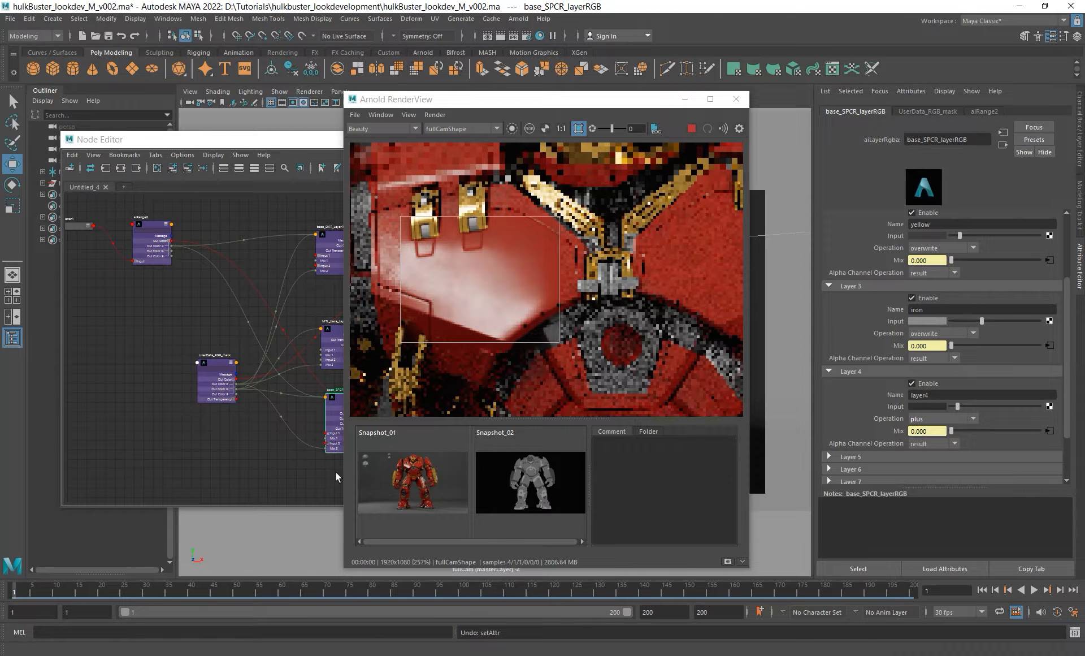
{"action": "left_click", "coordinate": [417, 484]}
{"action": "left_click", "coordinate": [417, 483]}
{"action": "left_click", "coordinate": [417, 483]}
{"action": "left_click", "coordinate": [417, 483]}
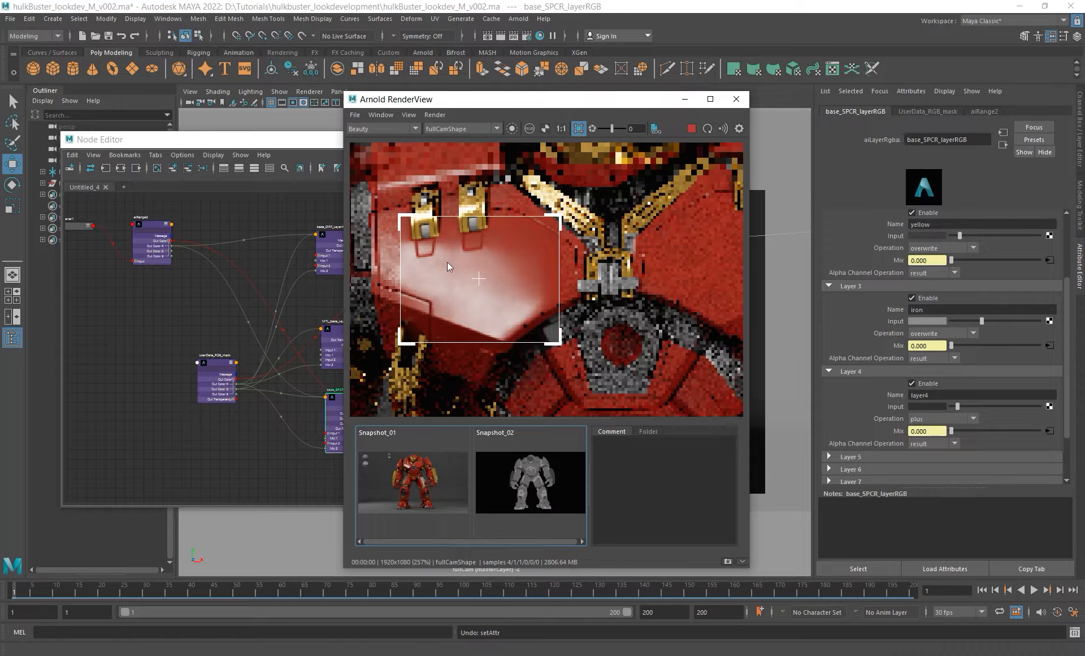
{"action": "scroll", "coordinate": [446, 263], "scroll_direction": "up", "scroll_amount": 2}
{"action": "scroll", "coordinate": [470, 277], "scroll_direction": "down", "scroll_amount": 4}
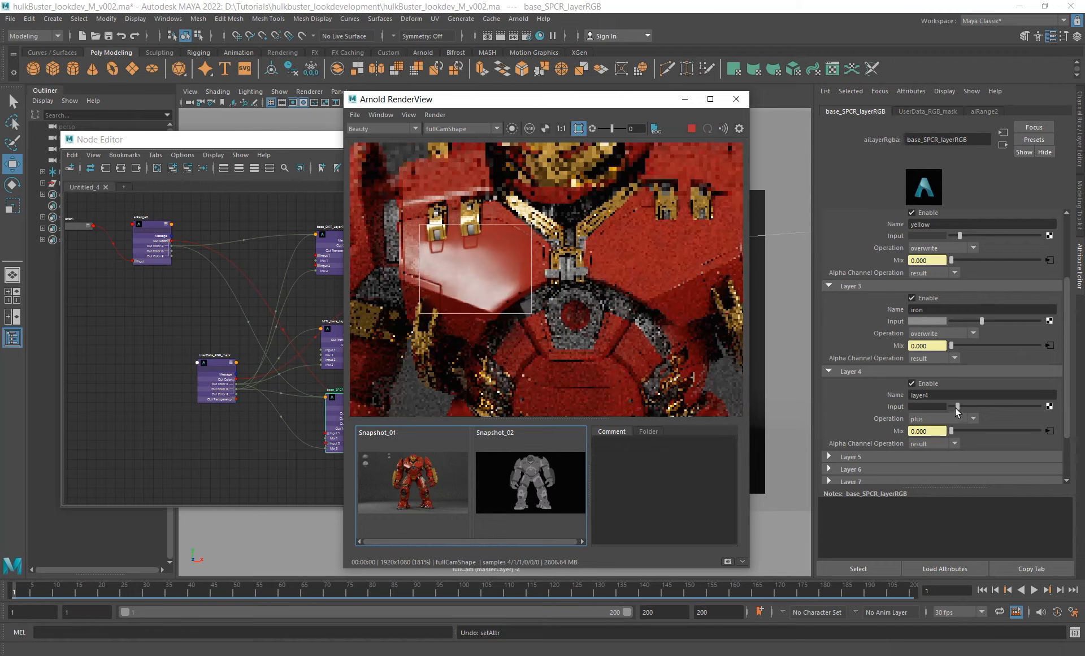
{"action": "left_click_drag", "start_coordinate": [960, 407], "coordinate": [962, 407]}
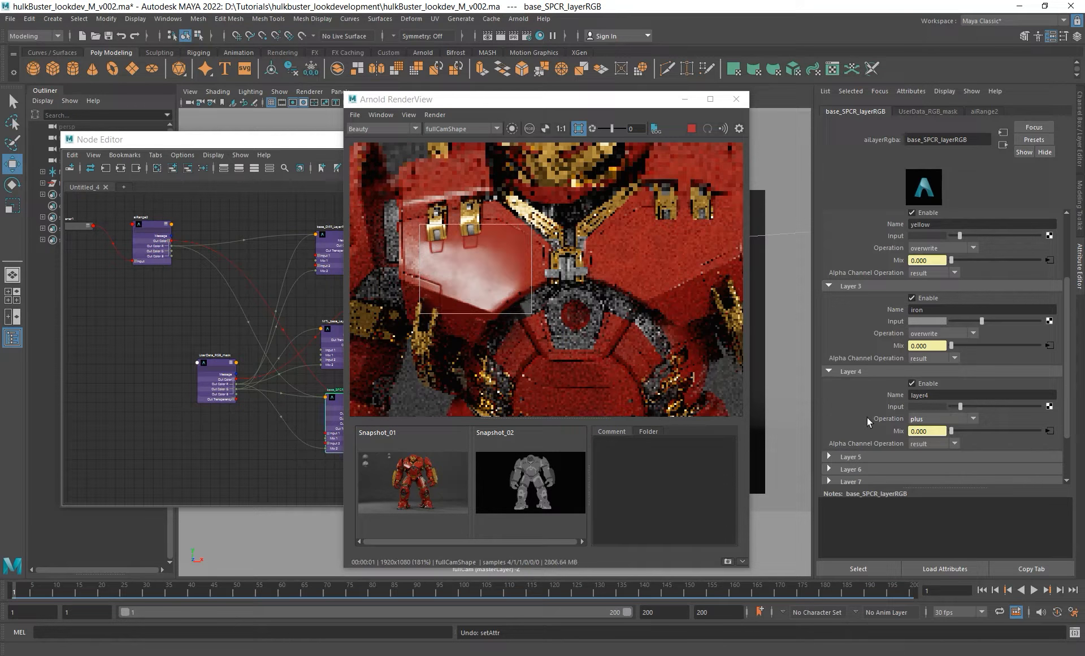
{"action": "left_click", "coordinate": [926, 407]}
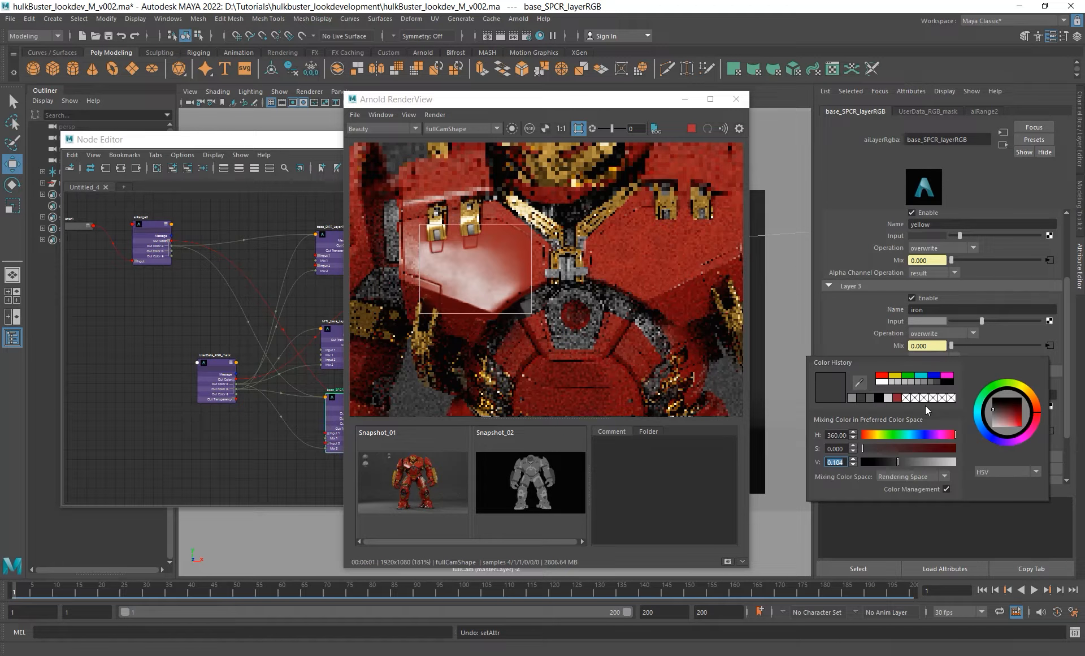
{"action": "type", "text": ".08"}
{"action": "key", "text": "Return"}
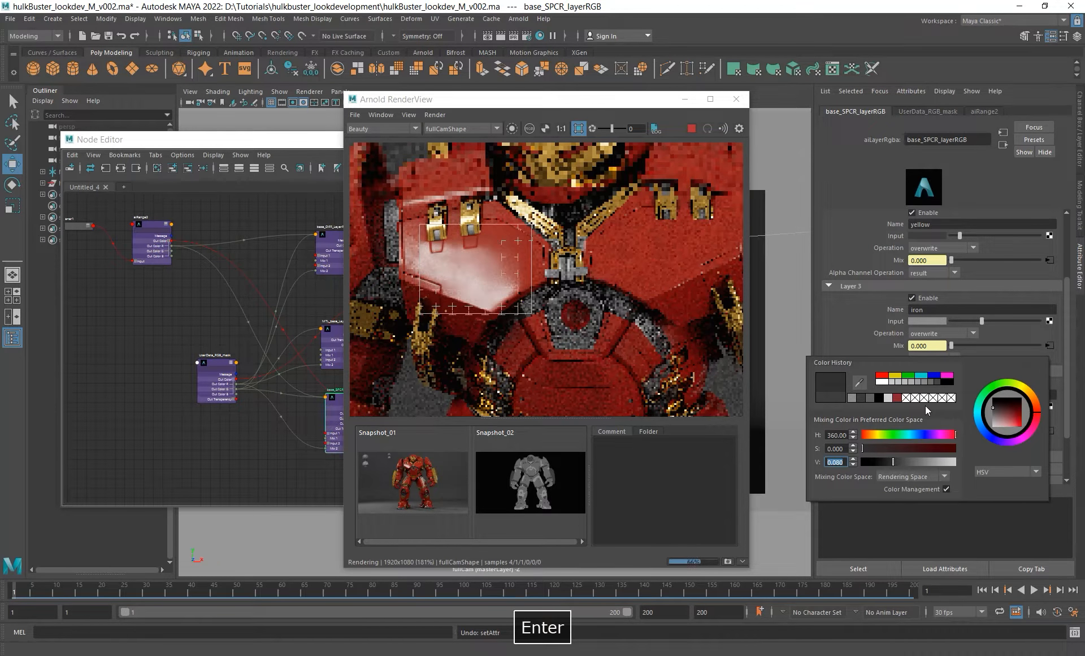
- Render a crop of the upper leg armour and switch Layer 4 off and on again to compare its effect
{"action": "middle_click_drag", "start_coordinate": [570, 310], "coordinate": [520, 265], "text": "alt"}
{"action": "scroll", "coordinate": [541, 316], "scroll_direction": "down", "scroll_amount": 5}
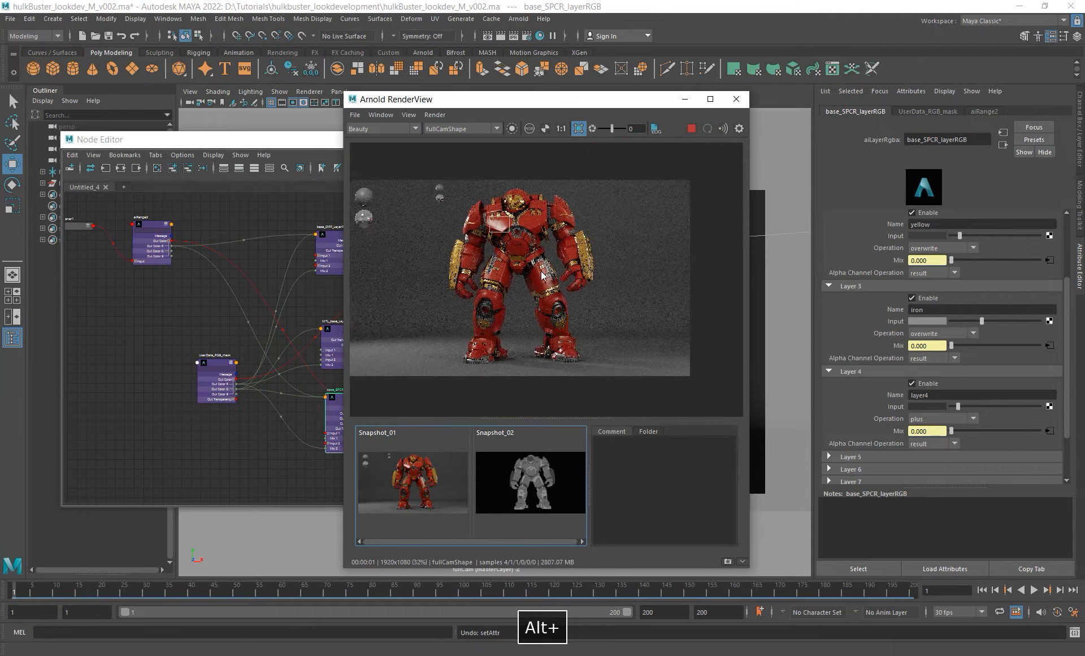
{"action": "scroll", "coordinate": [543, 283], "scroll_direction": "up", "scroll_amount": 5}
{"action": "left_click_drag", "start_coordinate": [500, 295], "coordinate": [597, 419], "text": "shift"}
{"action": "middle_click_drag", "start_coordinate": [598, 418], "coordinate": [547, 323], "text": "alt"}
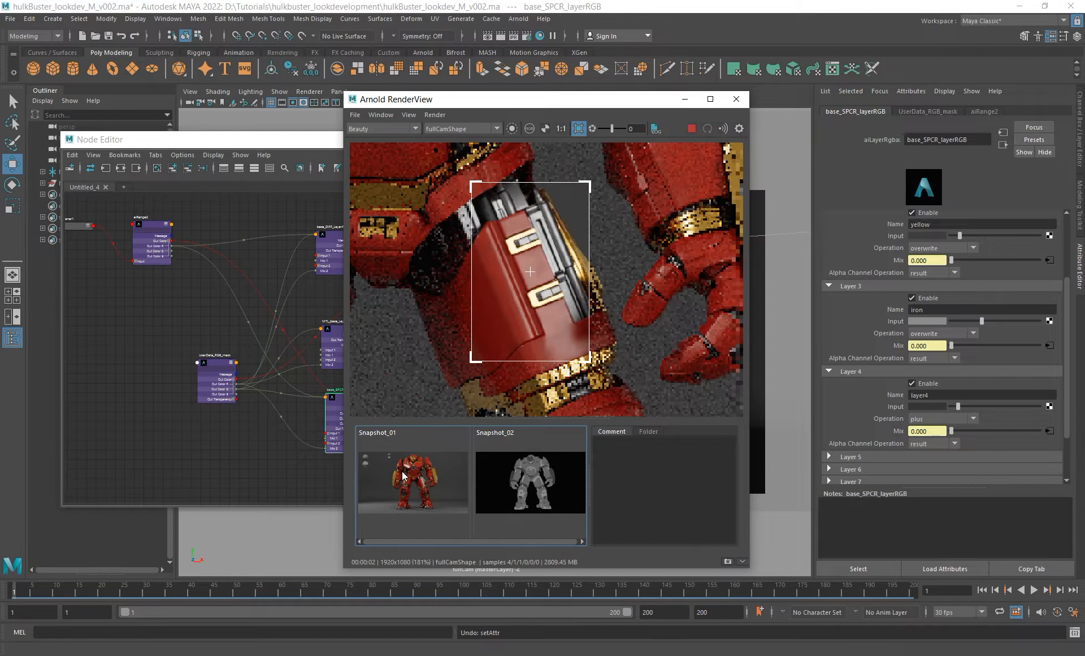
{"action": "left_click", "coordinate": [926, 385]}
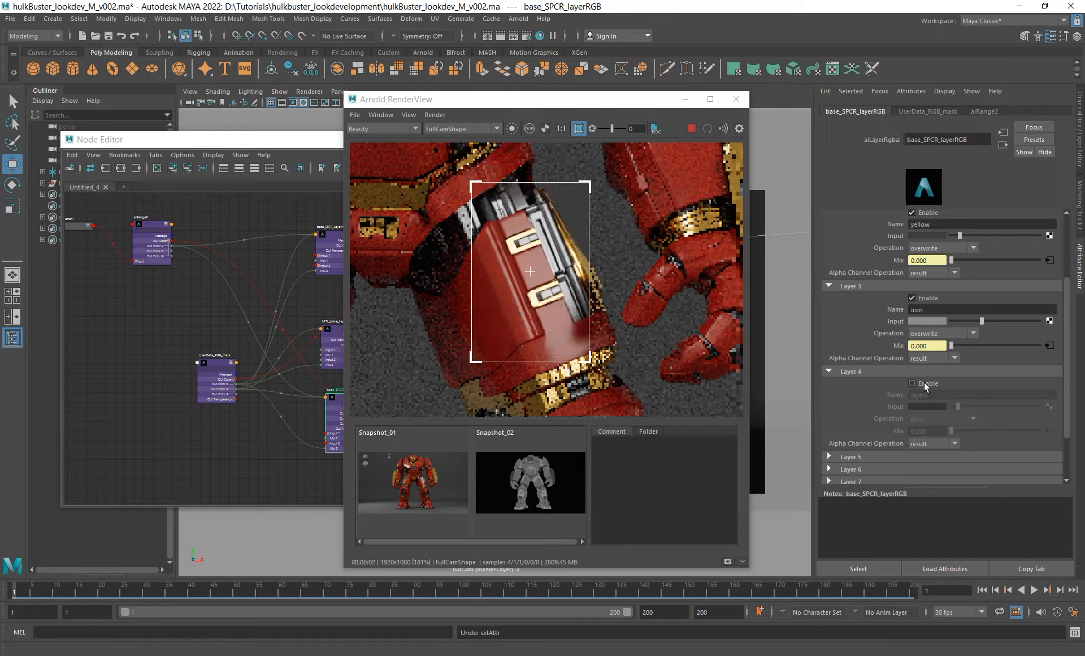
{"action": "left_click", "coordinate": [925, 385]}
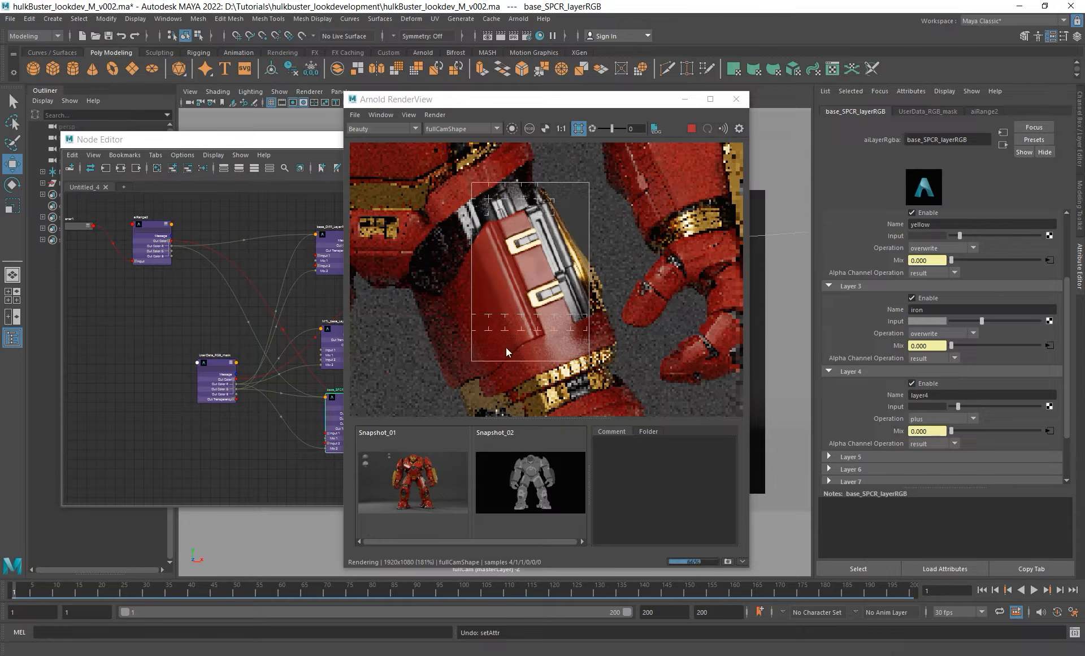
- Render a crop of the helmet and examine its specular_direct pass before returning to Beauty
{"action": "scroll", "coordinate": [507, 281], "scroll_direction": "down", "scroll_amount": 5}
{"action": "middle_click_drag", "start_coordinate": [469, 280], "coordinate": [560, 283], "text": "alt"}
{"action": "left_click_drag", "start_coordinate": [504, 166], "coordinate": [560, 208], "text": "shift"}
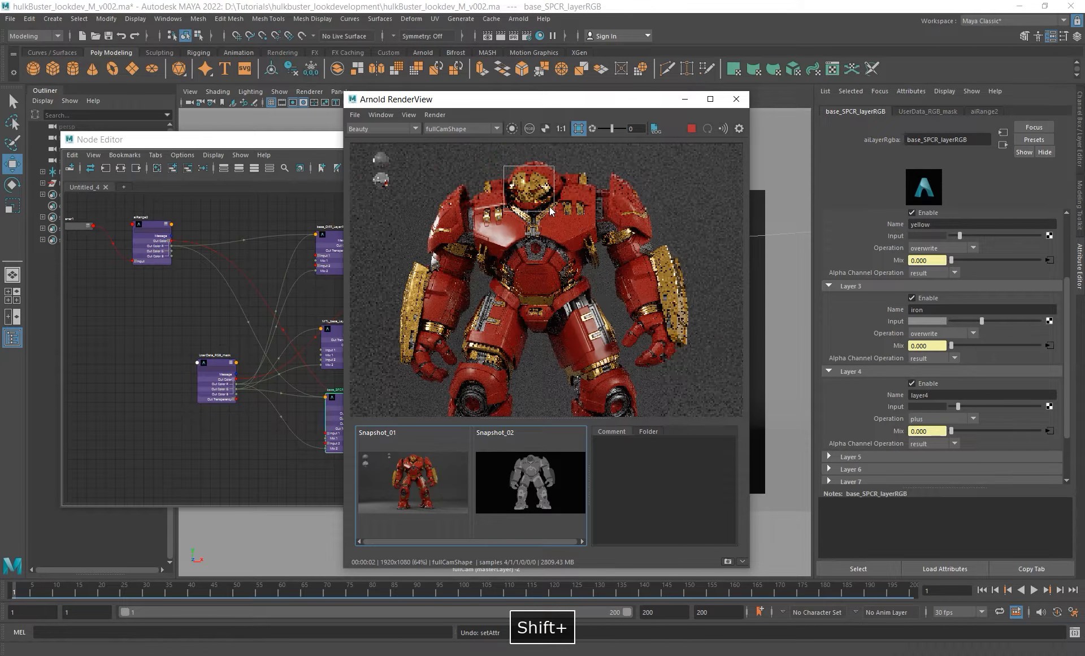
{"action": "scroll", "coordinate": [542, 195], "scroll_direction": "up", "scroll_amount": 5}
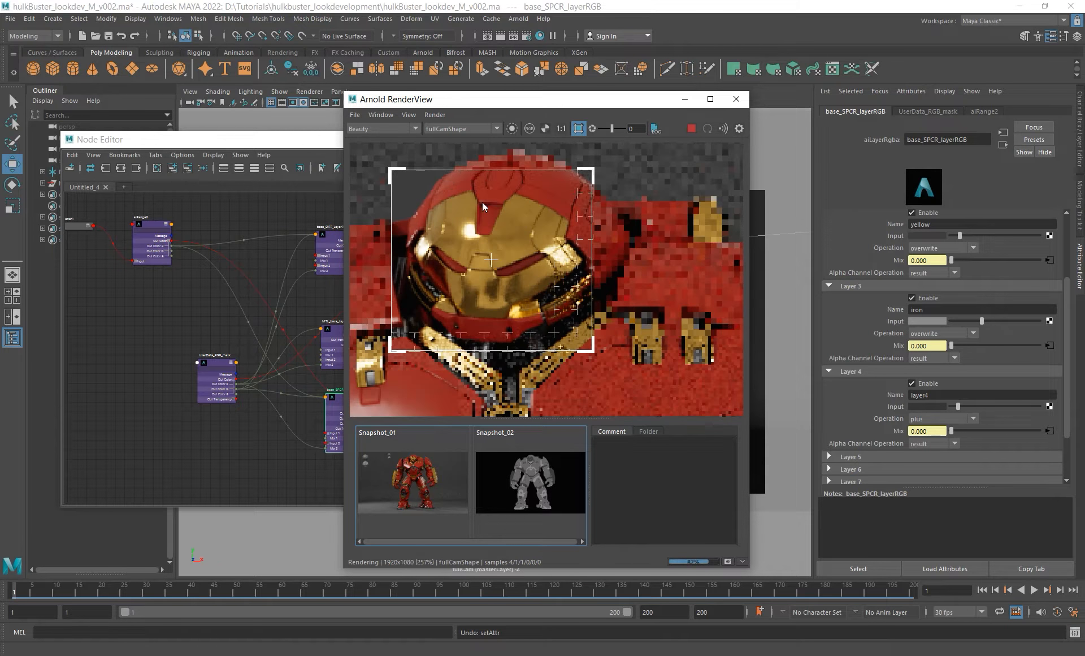
{"action": "left_click", "coordinate": [382, 129]}
{"action": "left_click", "coordinate": [368, 183]}
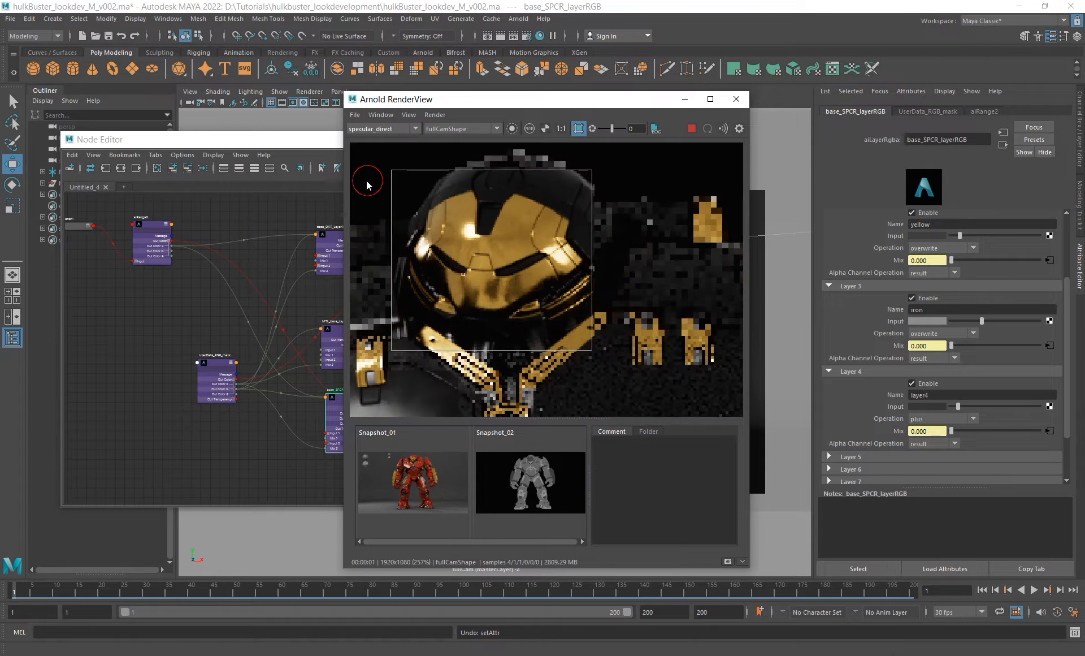
{"action": "left_click", "coordinate": [375, 129]}
{"action": "left_click", "coordinate": [367, 139]}
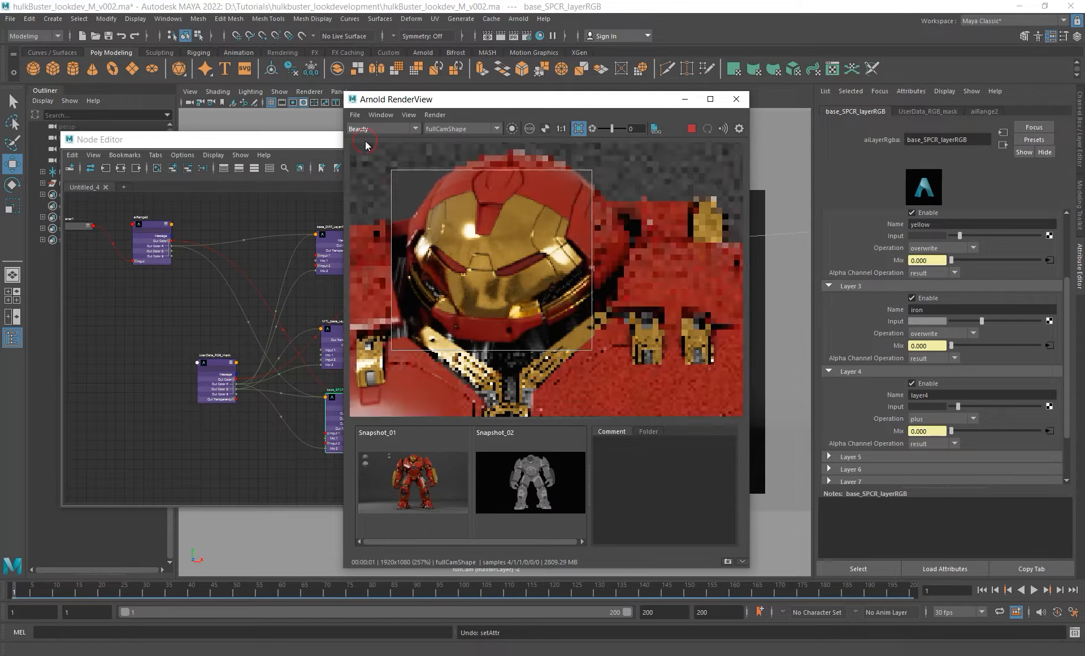
- Move the render crop to the golden forearm guard and examine its surface
{"action": "middle_click_drag", "start_coordinate": [238, 317], "coordinate": [170, 300], "text": "alt"}
{"action": "left_click_drag", "start_coordinate": [553, 104], "coordinate": [626, 100]}
{"action": "scroll", "coordinate": [628, 273], "scroll_direction": "down", "scroll_amount": 6}
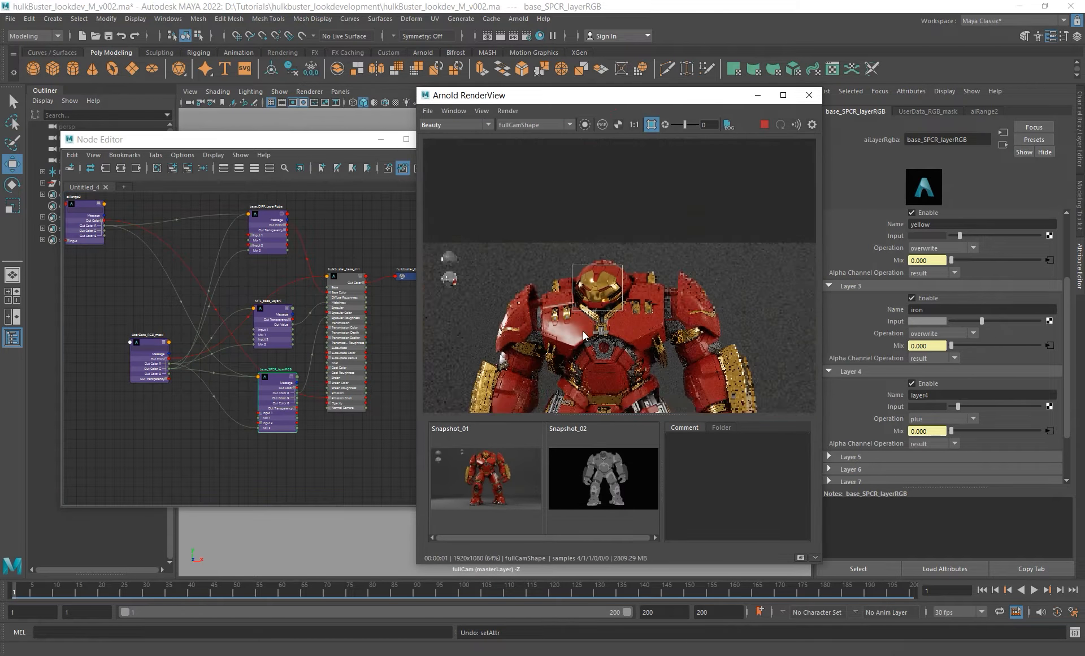
{"action": "middle_click_drag", "start_coordinate": [534, 385], "coordinate": [558, 266], "text": "alt"}
{"action": "left_click_drag", "start_coordinate": [518, 215], "coordinate": [543, 289], "text": "shift"}
{"action": "scroll", "coordinate": [533, 256], "scroll_direction": "up", "scroll_amount": 5}
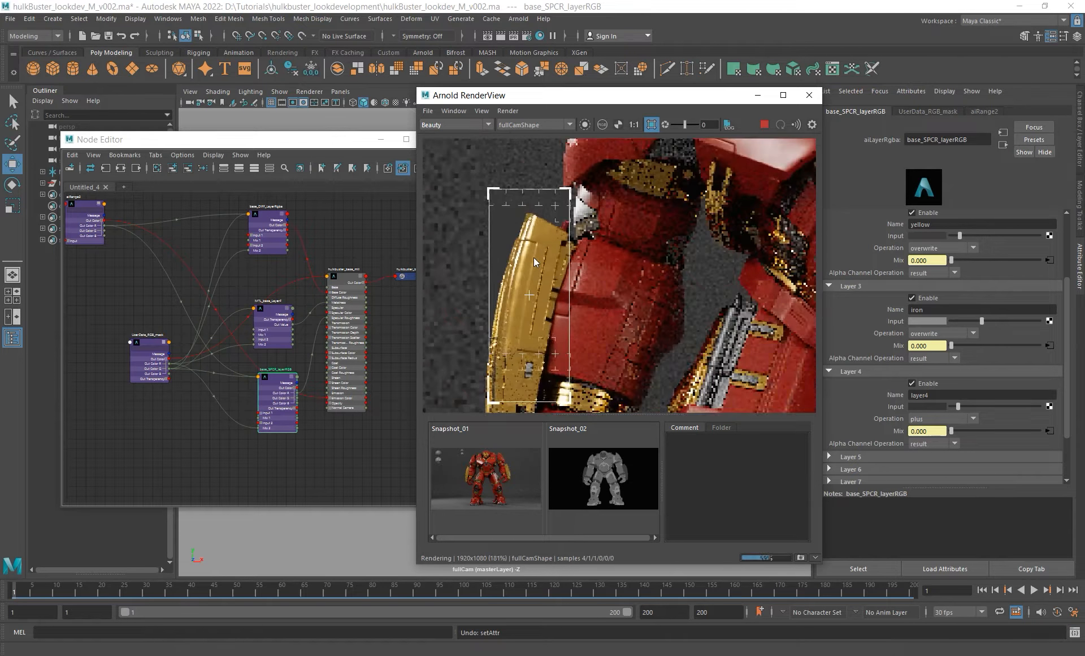
{"action": "middle_click_drag", "start_coordinate": [534, 256], "coordinate": [542, 210], "text": "alt"}
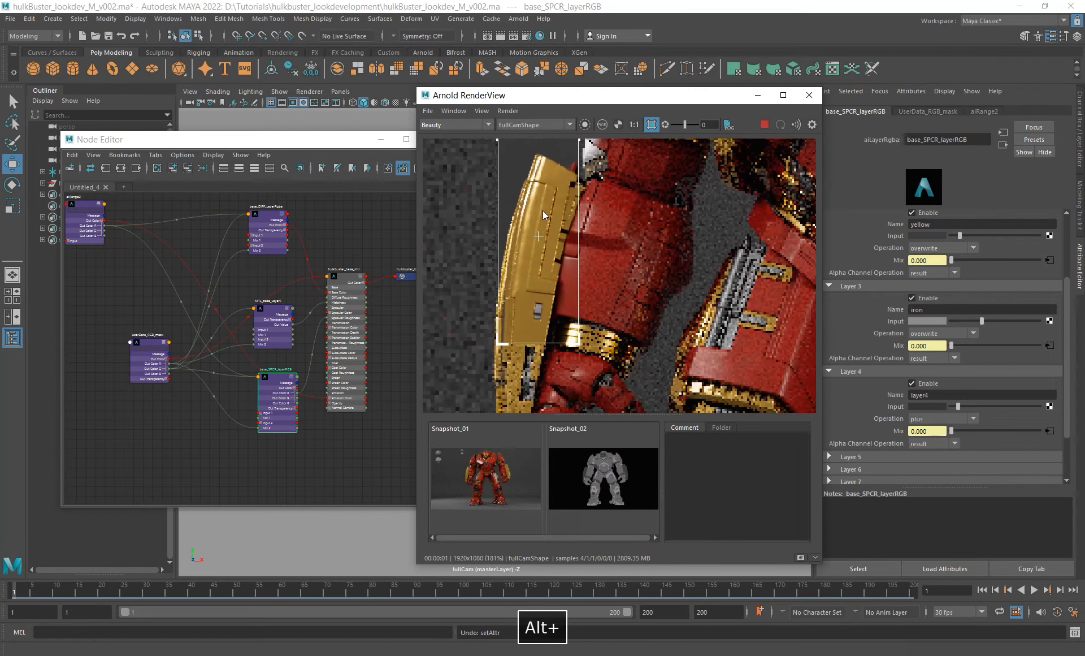
- Clear the viewport of floating windows, select the whole hulkBuster group, and rotate it about 64 degrees around Y
{"action": "left_click_drag", "start_coordinate": [644, 97], "coordinate": [780, 94]}
{"action": "left_click_drag", "start_coordinate": [333, 139], "coordinate": [203, 153]}
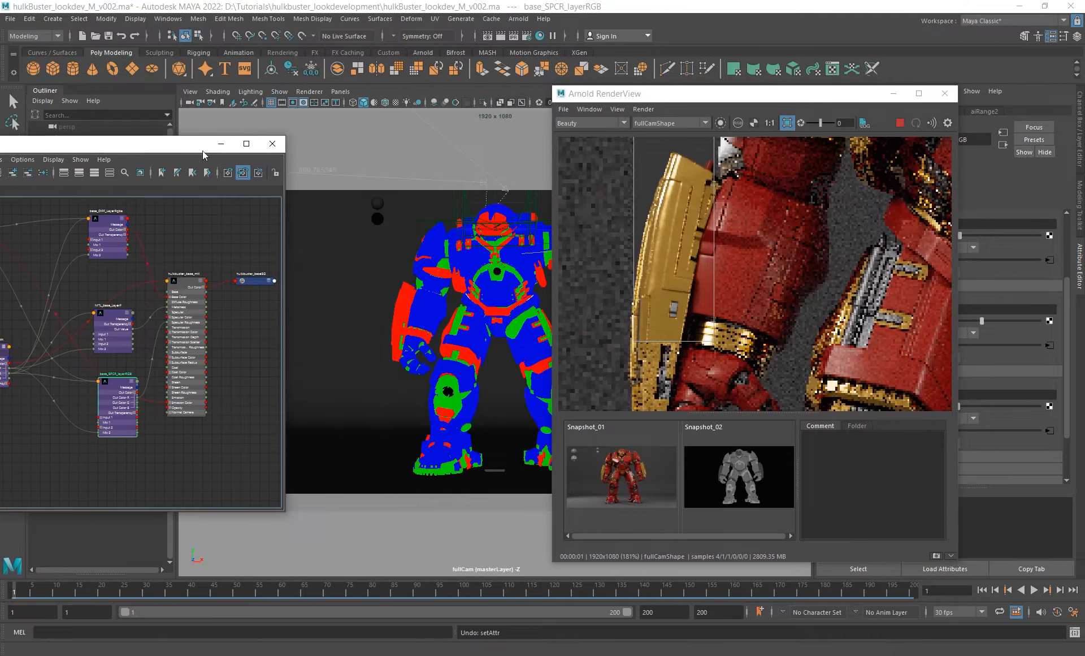
{"action": "left_click", "coordinate": [447, 266]}
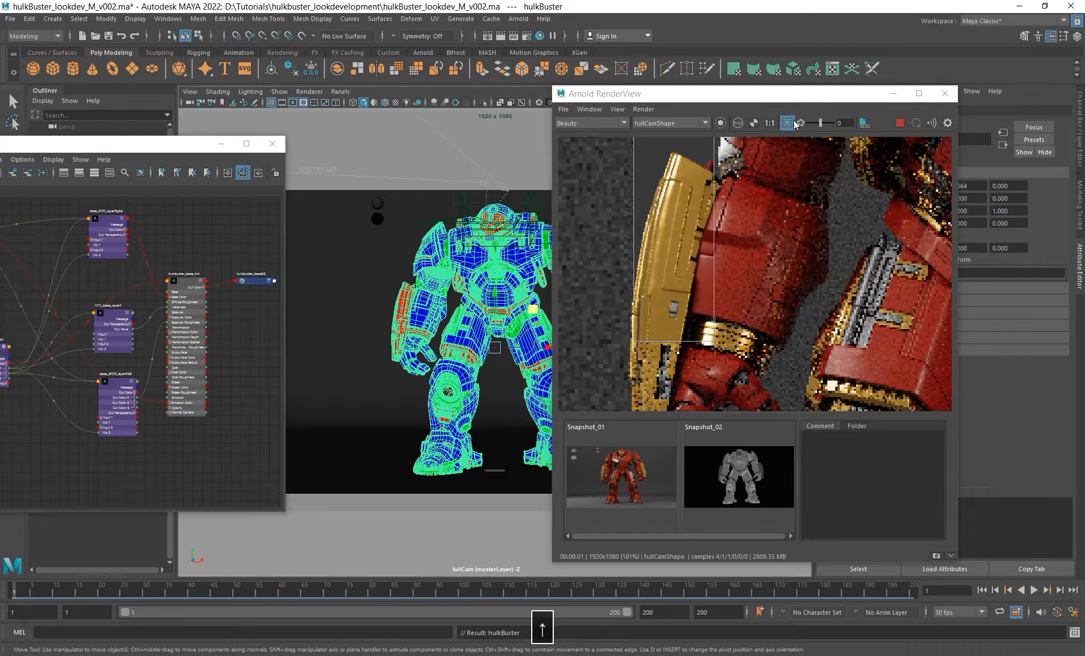
{"action": "left_click_drag", "start_coordinate": [725, 96], "coordinate": [863, 81]}
{"action": "key", "text": "e"}
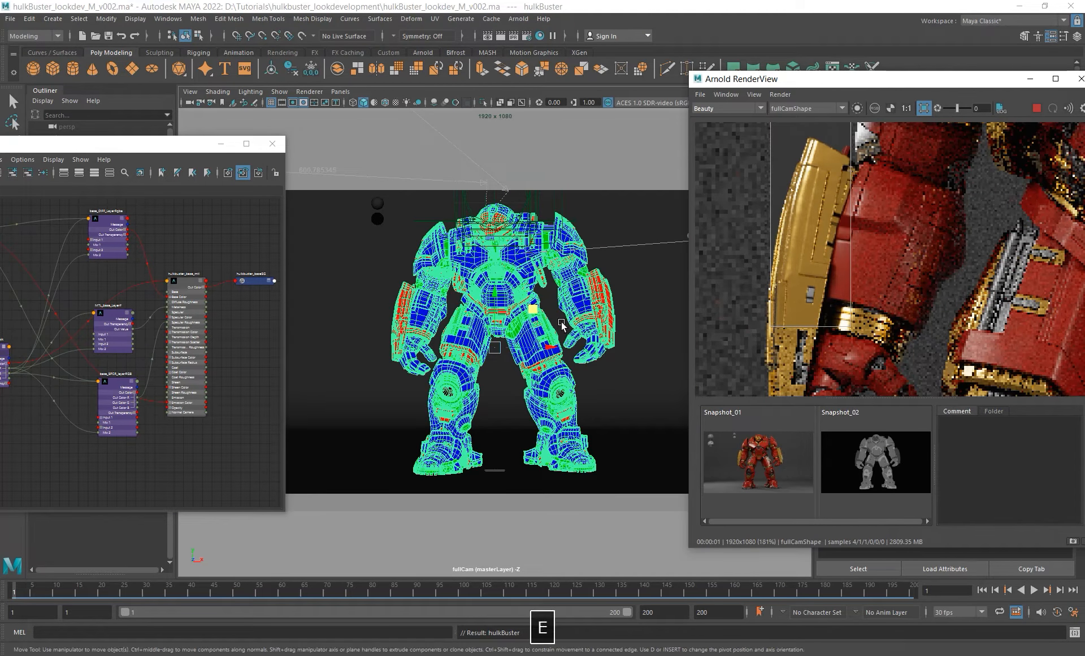
{"action": "left_click", "coordinate": [494, 344]}
{"action": "key", "text": "e"}
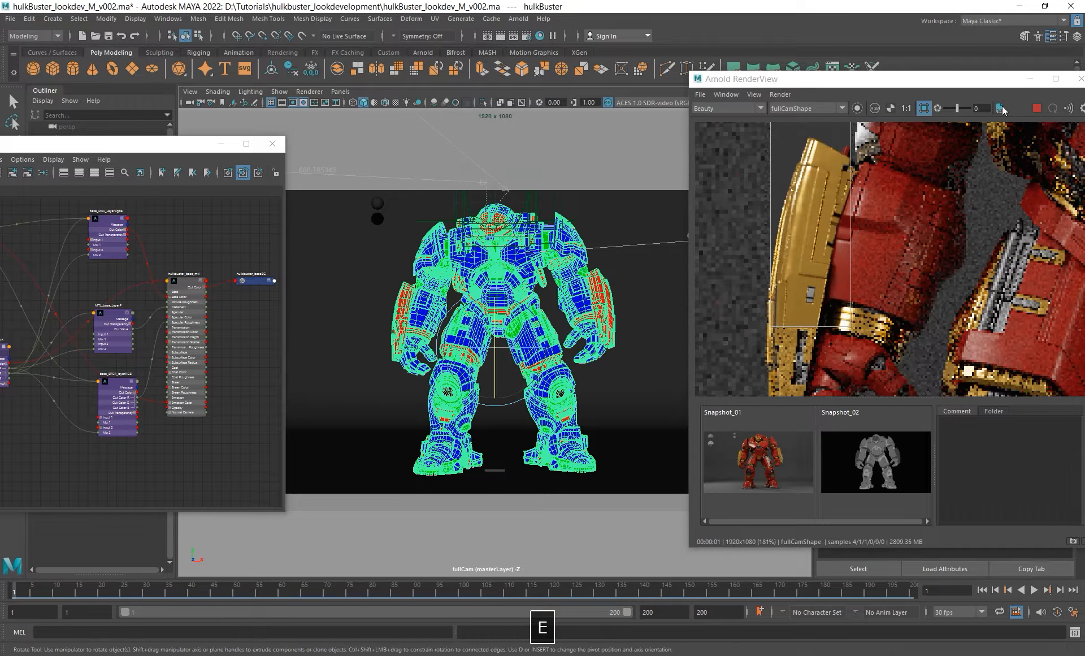
{"action": "left_click", "coordinate": [510, 345]}
{"action": "left_click_drag", "start_coordinate": [510, 345], "coordinate": [544, 342]}
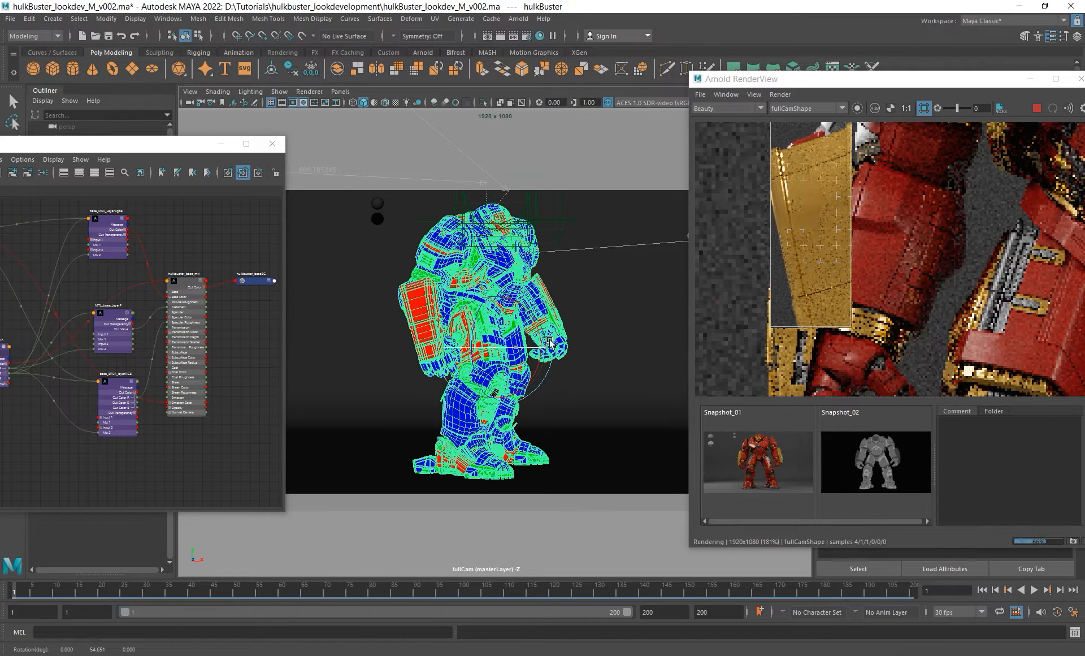
- Redraw the render crop around the turned golden forearm guard and examine its roughness breakup up close
{"action": "scroll", "coordinate": [926, 213], "scroll_direction": "down", "scroll_amount": 2}
{"action": "middle_click_drag", "start_coordinate": [925, 214], "coordinate": [864, 252], "text": "alt"}
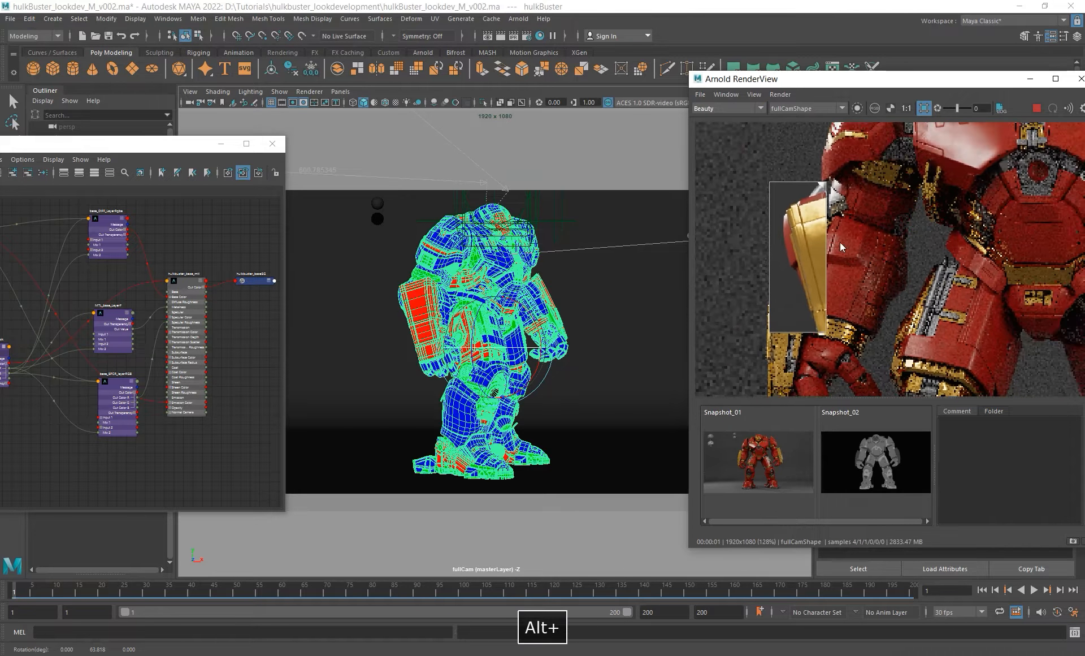
{"action": "left_click_drag", "start_coordinate": [785, 186], "coordinate": [867, 295], "text": "shift"}
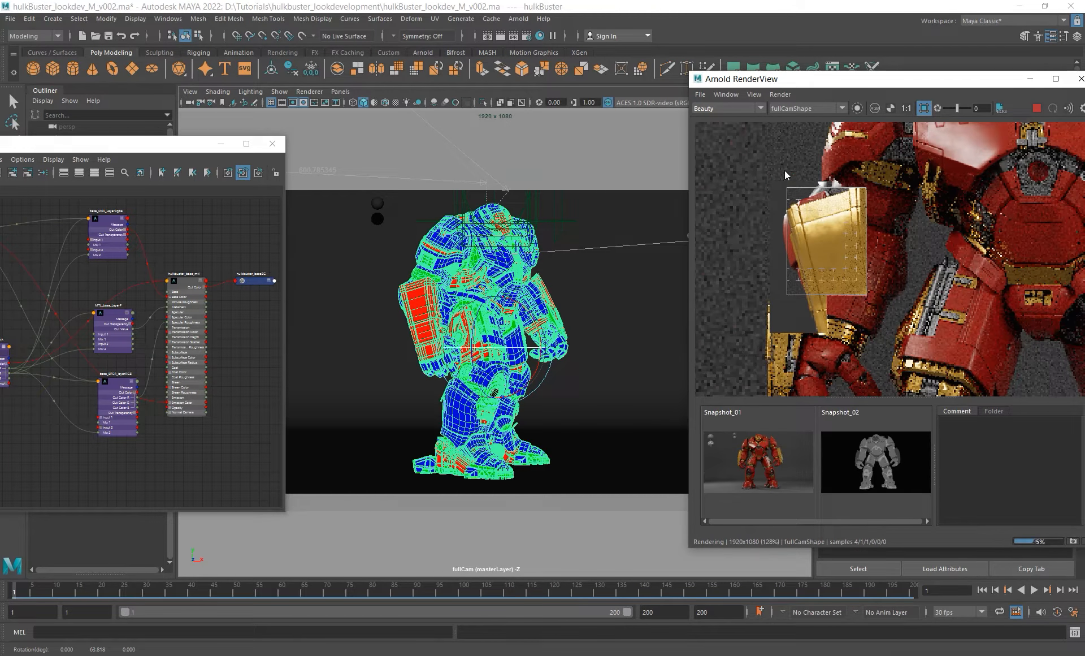
{"action": "left_click_drag", "start_coordinate": [784, 170], "coordinate": [877, 291], "text": "shift"}
{"action": "scroll", "coordinate": [858, 226], "scroll_direction": "up", "scroll_amount": 2}
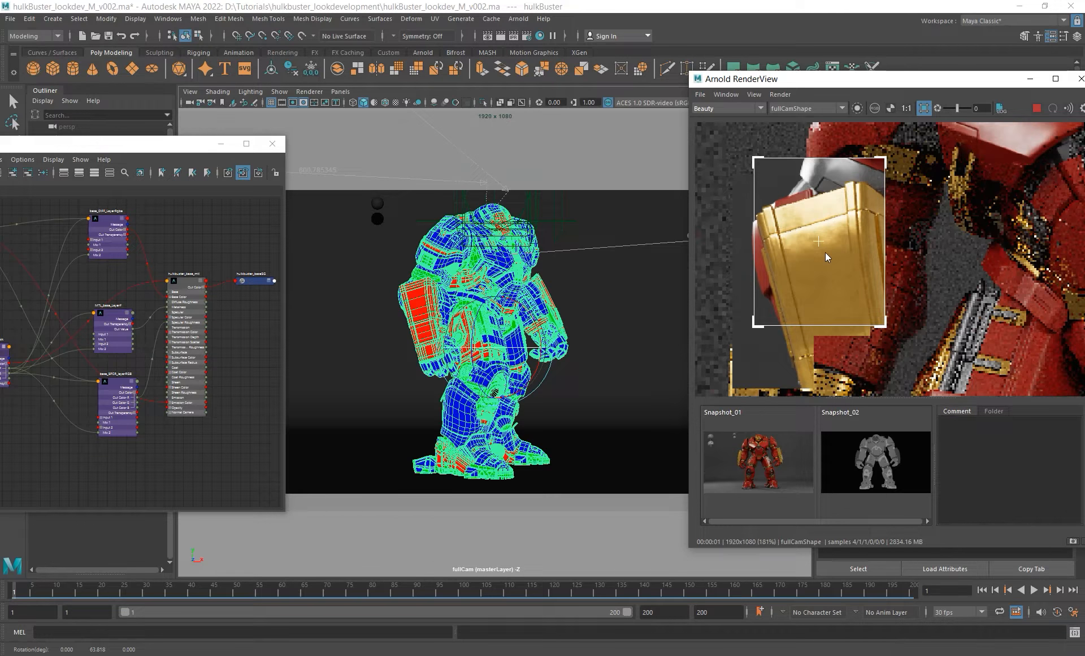
{"action": "scroll", "coordinate": [825, 252], "scroll_direction": "up", "scroll_amount": 3}
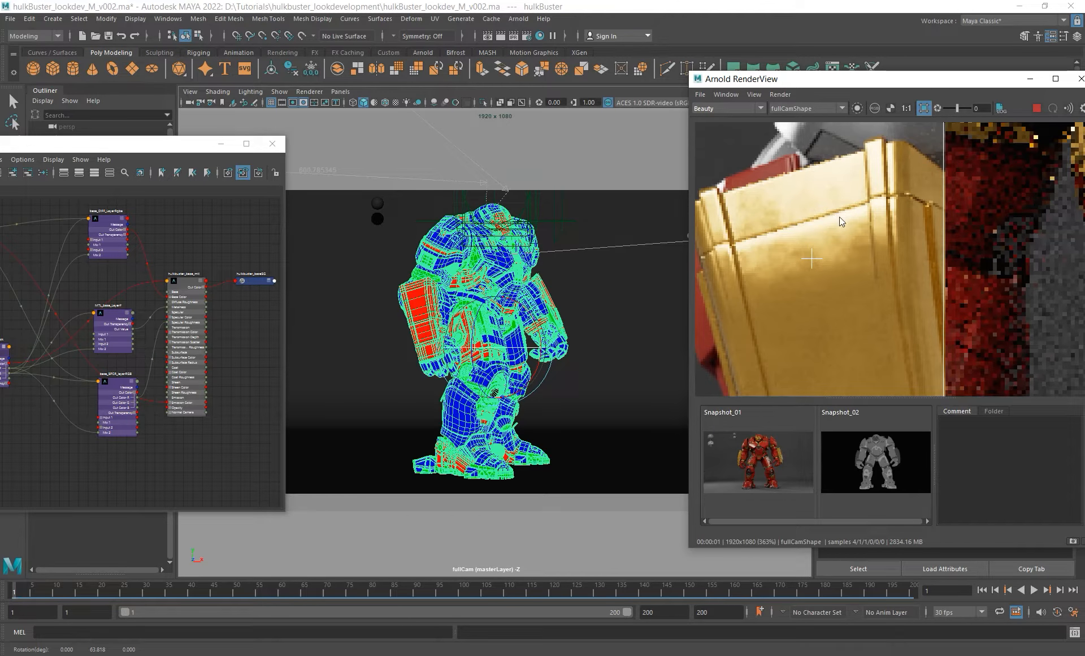
- Turn off Layer 4 of the base_SPCR_layerRGB node
{"action": "scroll", "coordinate": [840, 216], "scroll_direction": "down", "scroll_amount": 3}
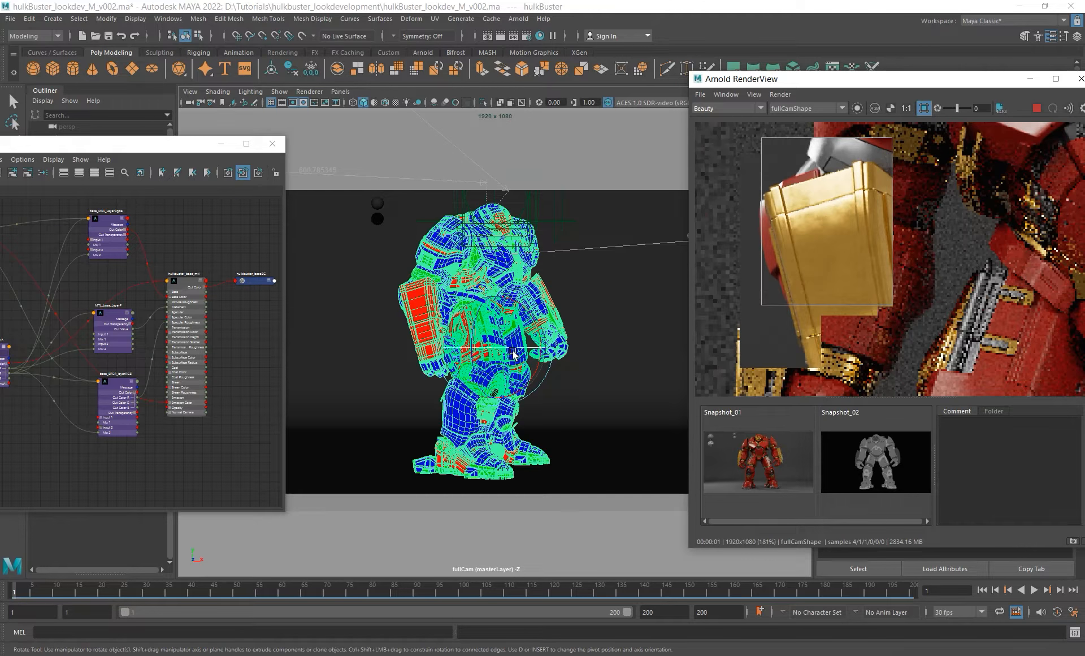
{"action": "left_click_drag", "start_coordinate": [511, 347], "coordinate": [512, 347]}
{"action": "left_click_drag", "start_coordinate": [1007, 86], "coordinate": [672, 96]}
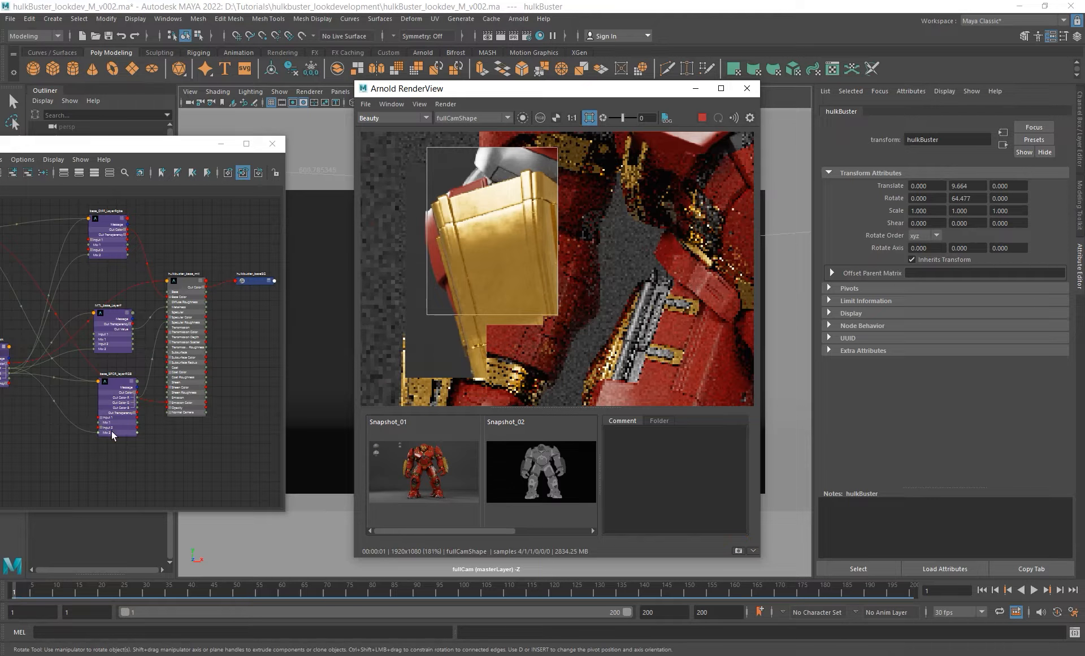
{"action": "left_click", "coordinate": [119, 408]}
{"action": "left_click", "coordinate": [929, 384]}
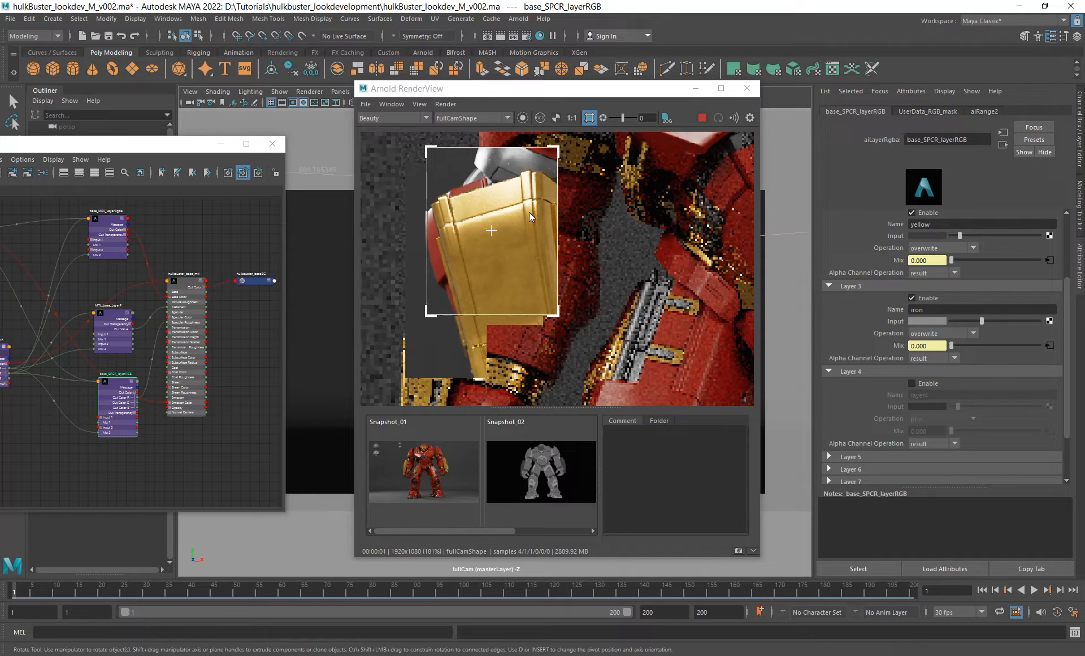
- Compare the gold forearm in the current render with Snapshot_03
{"action": "left_click_drag", "start_coordinate": [475, 531], "coordinate": [563, 533]}
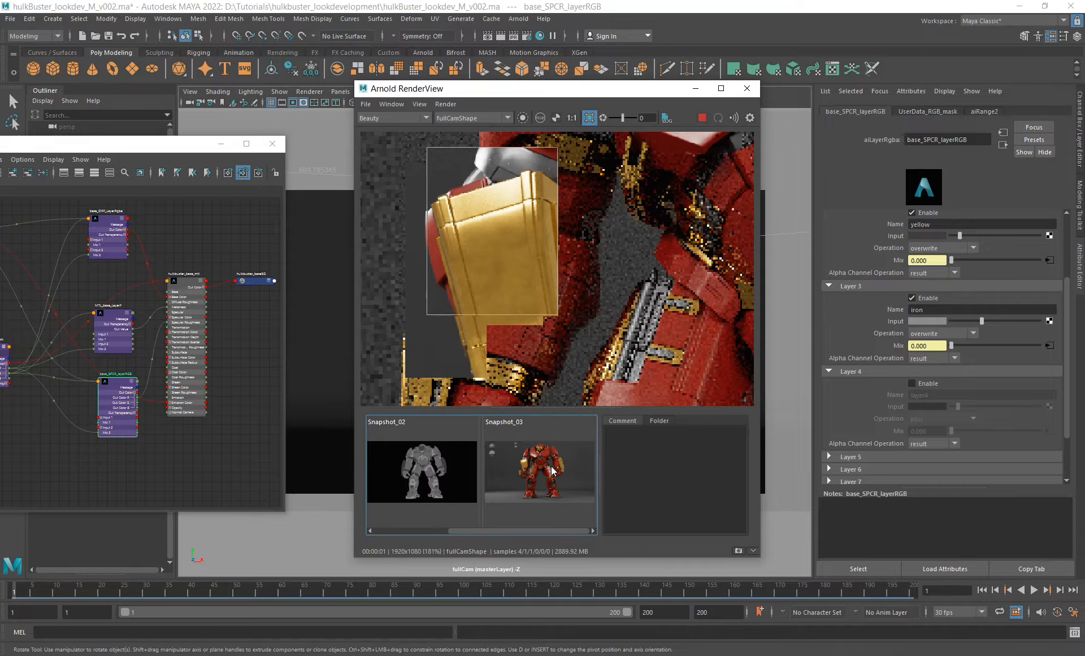
{"action": "left_click", "coordinate": [551, 466]}
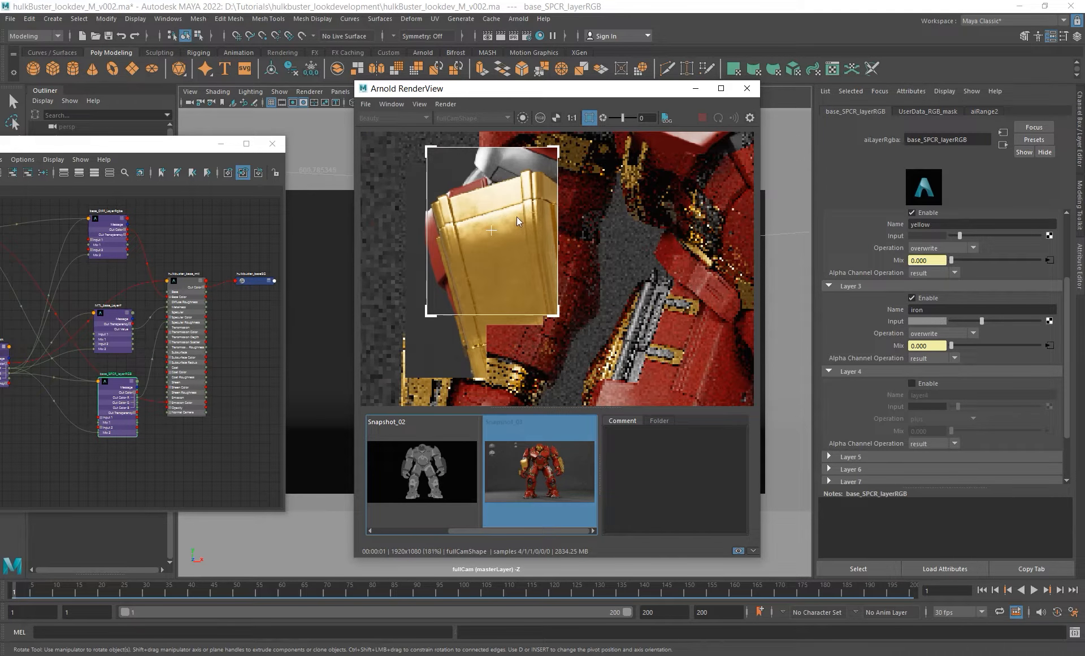
{"action": "left_click", "coordinate": [544, 474]}
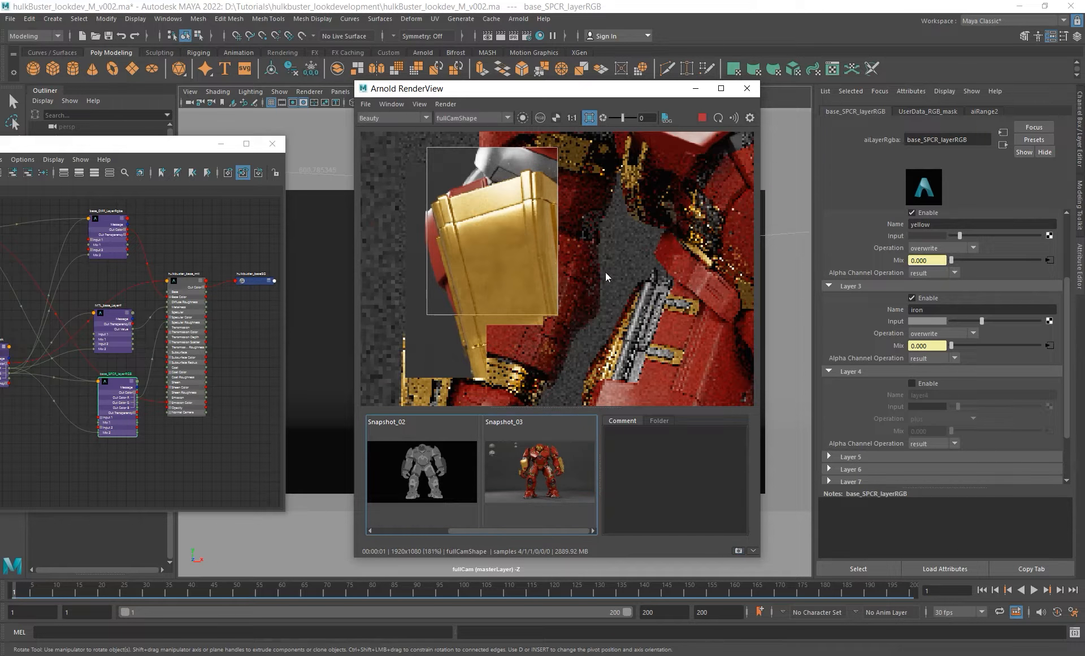
- Check the whole robot in the render and stop the interactive rendering
{"action": "scroll", "coordinate": [606, 277], "scroll_direction": "down", "scroll_amount": 5}
{"action": "middle_click_drag", "start_coordinate": [662, 240], "coordinate": [624, 244], "text": "alt"}
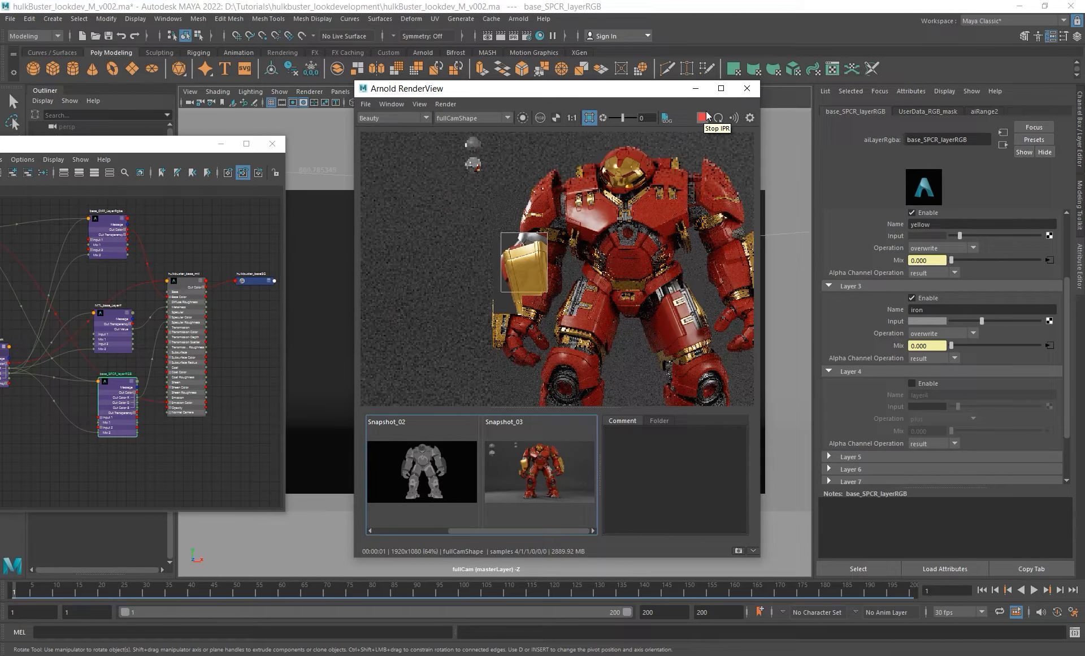
{"action": "left_click", "coordinate": [701, 118]}
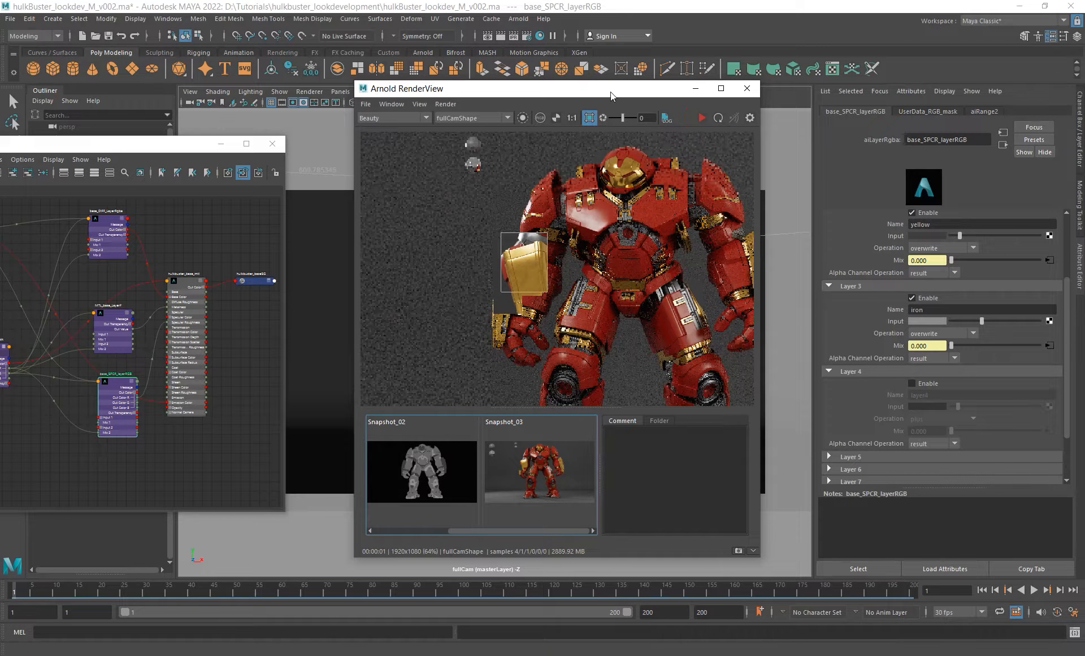
- Bring up the layer settings of the MTL_base_LayerF node
{"action": "left_click_drag", "start_coordinate": [509, 88], "coordinate": [620, 104]}
{"action": "middle_click_drag", "start_coordinate": [111, 376], "coordinate": [187, 385], "text": "alt"}
{"action": "scroll", "coordinate": [184, 332], "scroll_direction": "up", "scroll_amount": 3}
{"action": "left_click_drag", "start_coordinate": [201, 351], "coordinate": [208, 341]}
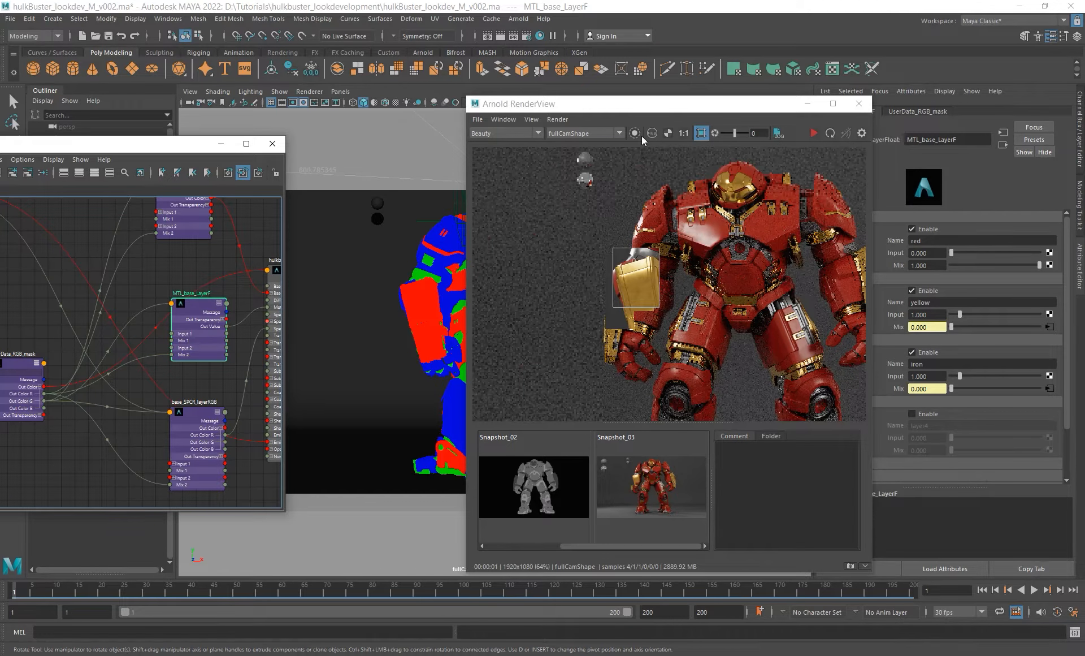
- Shrink the Arnold RenderView window and arrange it side by side with the Node Editor
{"action": "left_click_drag", "start_coordinate": [683, 105], "coordinate": [603, 103]}
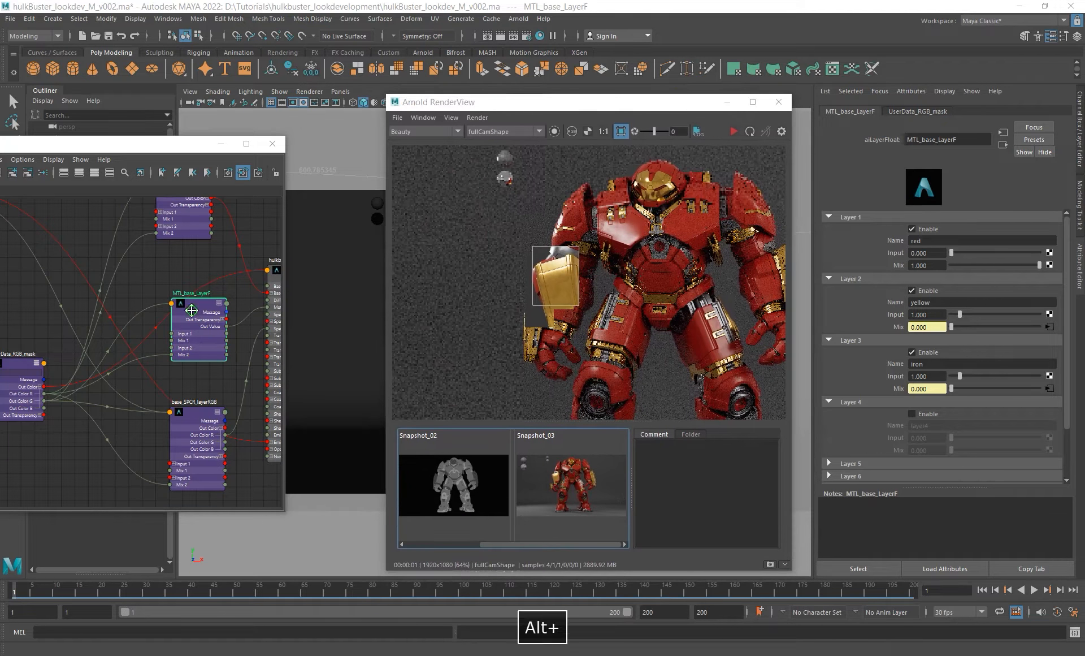
{"action": "middle_click_drag", "start_coordinate": [203, 317], "coordinate": [153, 310], "text": "alt"}
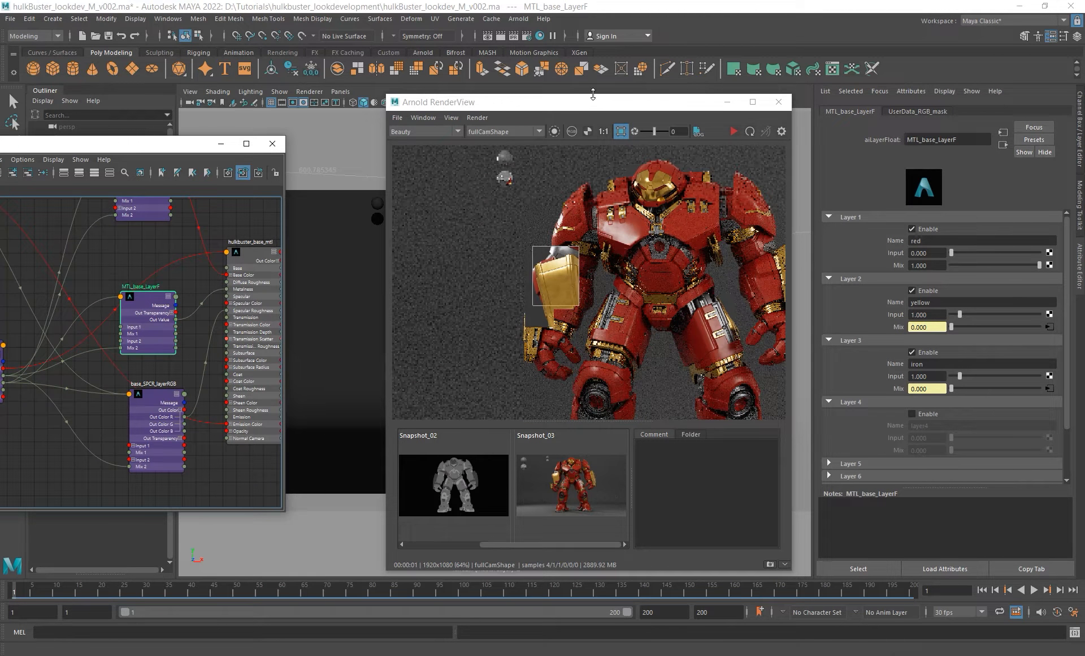
{"action": "left_click_drag", "start_coordinate": [590, 103], "coordinate": [657, 148]}
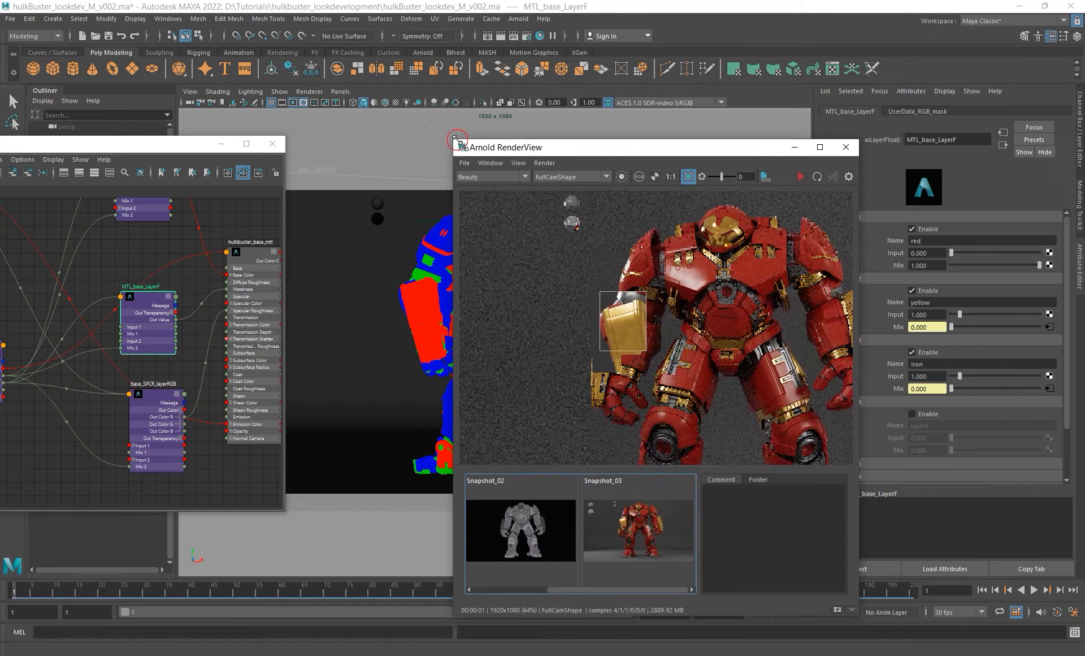
{"action": "left_click_drag", "start_coordinate": [457, 139], "coordinate": [645, 146]}
{"action": "middle_click_drag", "start_coordinate": [95, 334], "coordinate": [133, 335], "text": "alt"}
{"action": "left_click_drag", "start_coordinate": [35, 145], "coordinate": [323, 144]}
{"action": "middle_click_drag", "start_coordinate": [441, 373], "coordinate": [351, 412], "text": "alt"}
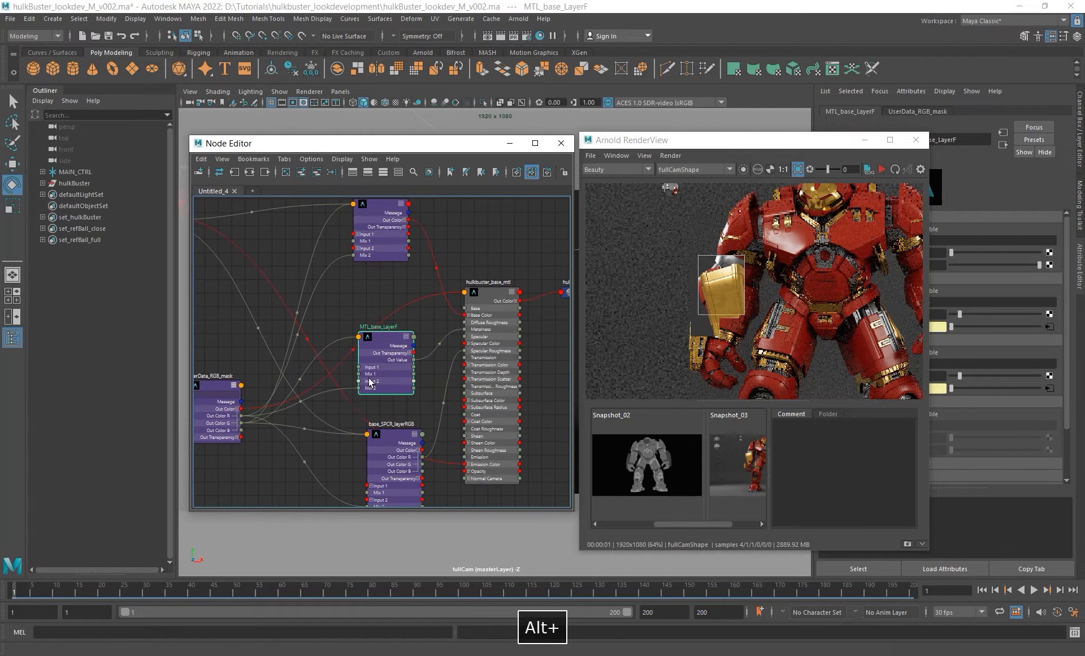
- Align the MTL_base_LayerF and base_SPCR_layerRGB nodes in a column beneath base_DIFF_layerRgba
{"action": "scroll", "coordinate": [368, 378], "scroll_direction": "down", "scroll_amount": 1}
{"action": "left_click_drag", "start_coordinate": [381, 368], "coordinate": [386, 347]}
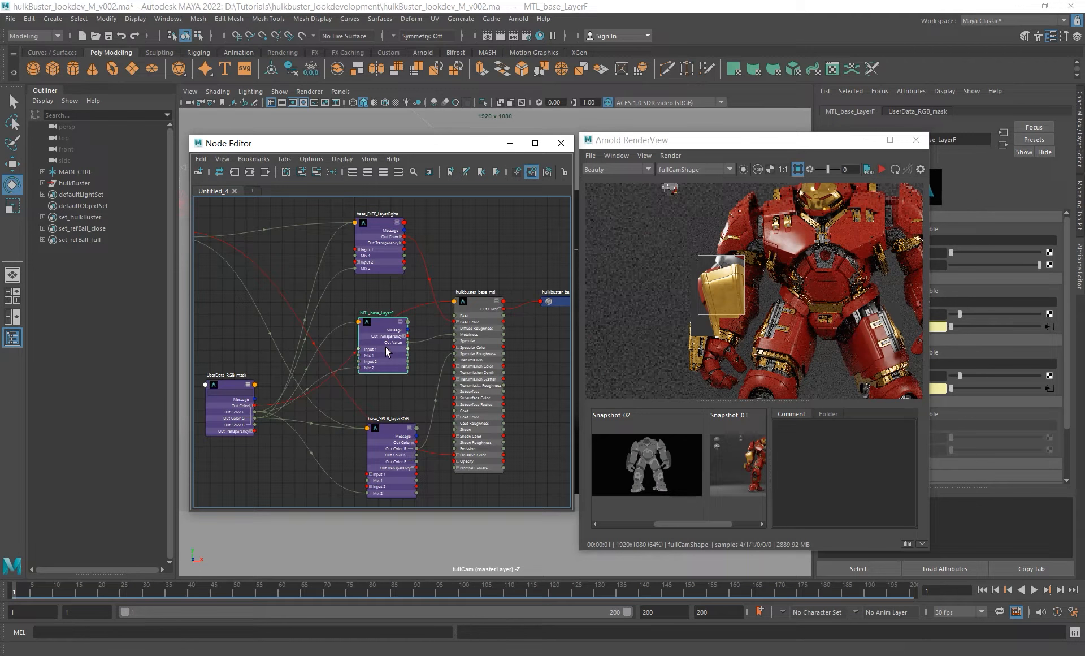
{"action": "left_click_drag", "start_coordinate": [395, 455], "coordinate": [383, 461]}
{"action": "middle_click_drag", "start_coordinate": [395, 392], "coordinate": [393, 377], "text": "alt"}
{"action": "left_click", "coordinate": [392, 339]}
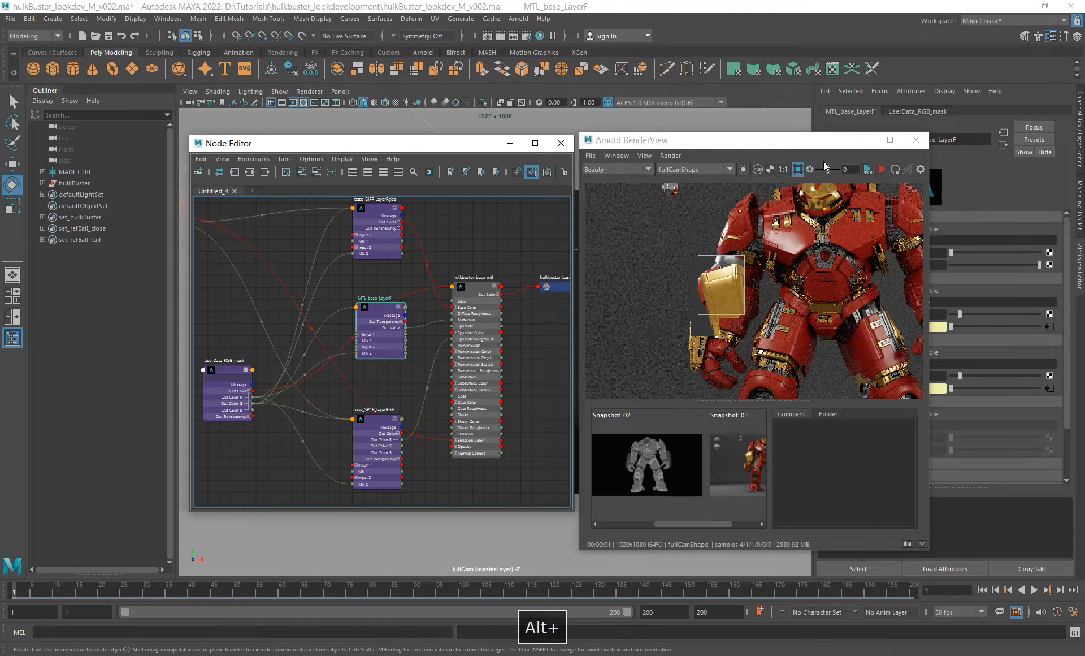
- Restart the render for the full frame and set the hulkBuster group's Y rotation to 0
{"action": "left_click", "coordinate": [894, 169]}
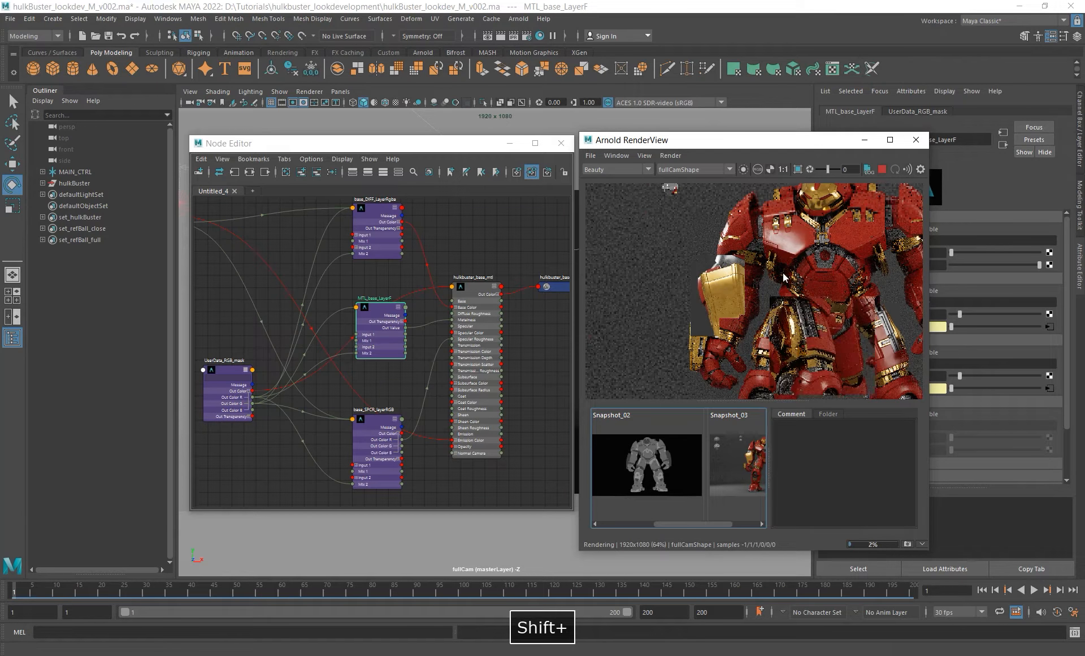
{"action": "middle_click_drag", "start_coordinate": [789, 289], "coordinate": [719, 294], "text": "alt"}
{"action": "left_click_drag", "start_coordinate": [470, 143], "coordinate": [293, 316]}
{"action": "left_click", "coordinate": [441, 249]}
{"action": "double_click", "coordinate": [960, 197]}
{"action": "type", "text": "0"}
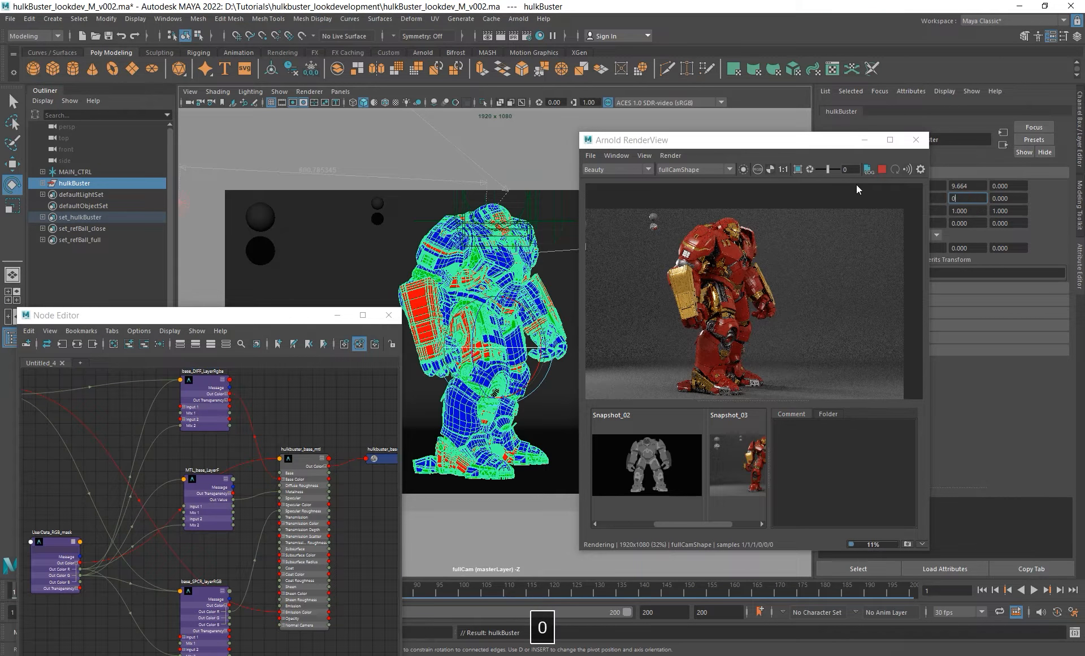
{"action": "key", "text": "Return"}
- Isolate the MTL_base_LayerF node's output in the render
{"action": "left_click_drag", "start_coordinate": [229, 320], "coordinate": [322, 237]}
{"action": "left_click", "coordinate": [293, 527]}
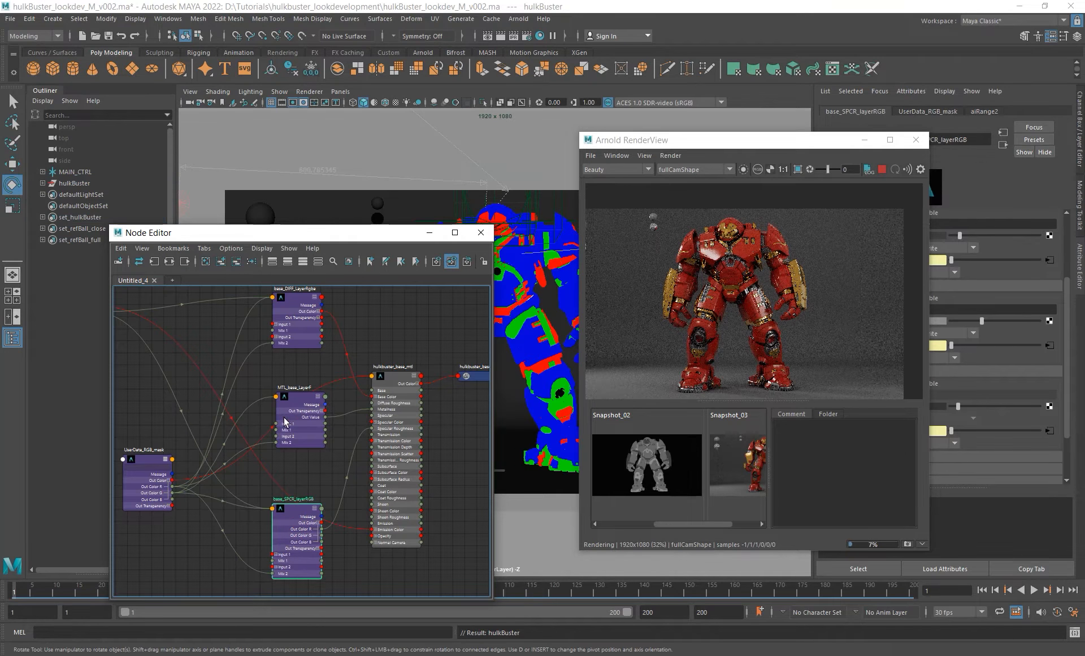
{"action": "left_click", "coordinate": [292, 433]}
{"action": "left_click", "coordinate": [743, 169]}
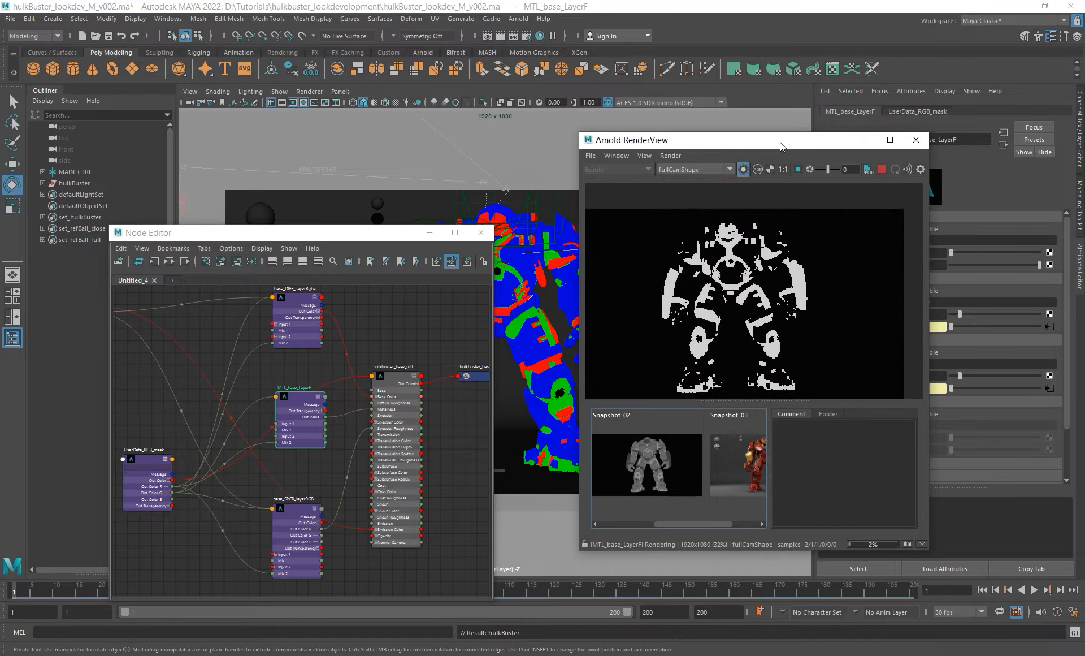
- Enlarge the render image area and examine the black-and-white metalness mask over the whole robot and its chest
{"action": "left_click_drag", "start_coordinate": [780, 140], "coordinate": [677, 138]}
{"action": "scroll", "coordinate": [653, 314], "scroll_direction": "up", "scroll_amount": 2}
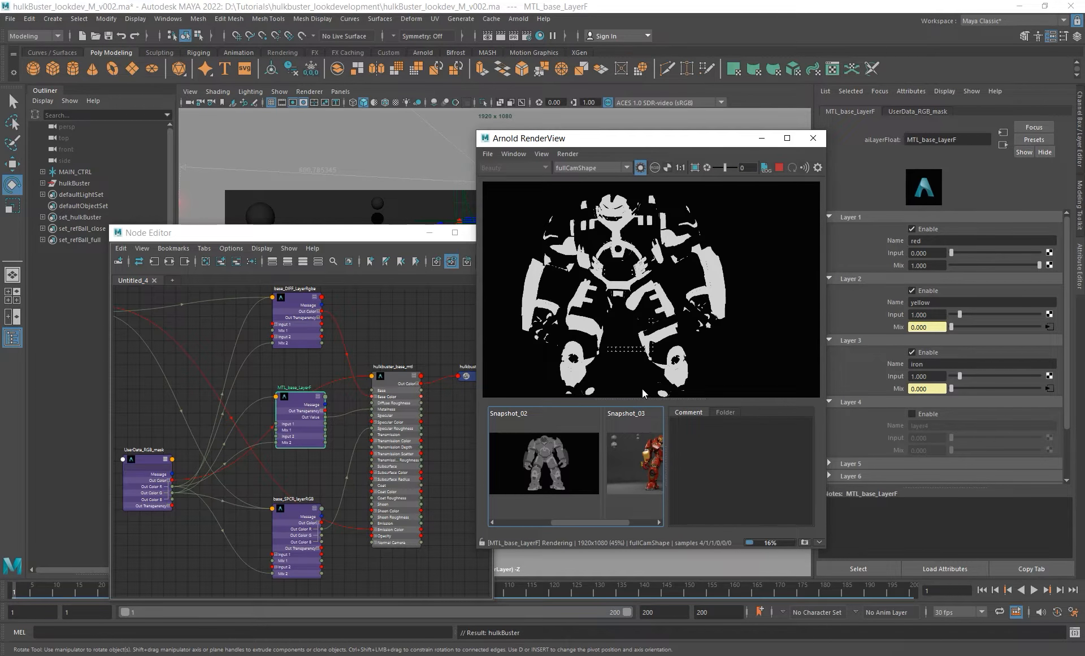
{"action": "left_click_drag", "start_coordinate": [650, 402], "coordinate": [650, 477]}
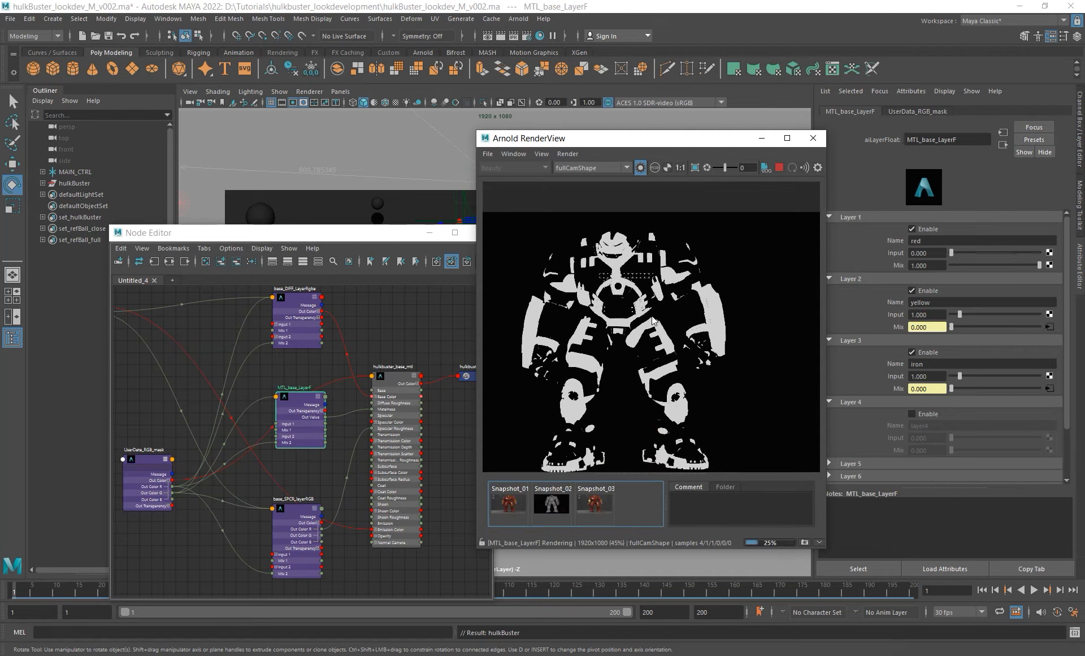
{"action": "middle_click_drag", "start_coordinate": [652, 316], "coordinate": [687, 278], "text": "alt"}
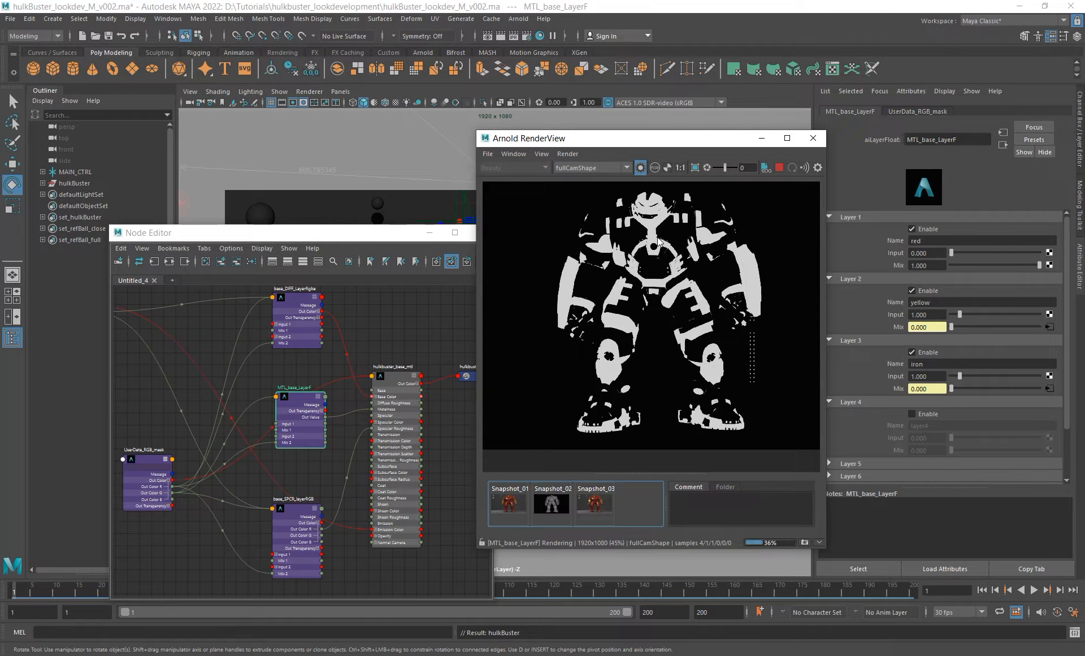
{"action": "left_click_drag", "start_coordinate": [659, 137], "coordinate": [601, 138]}
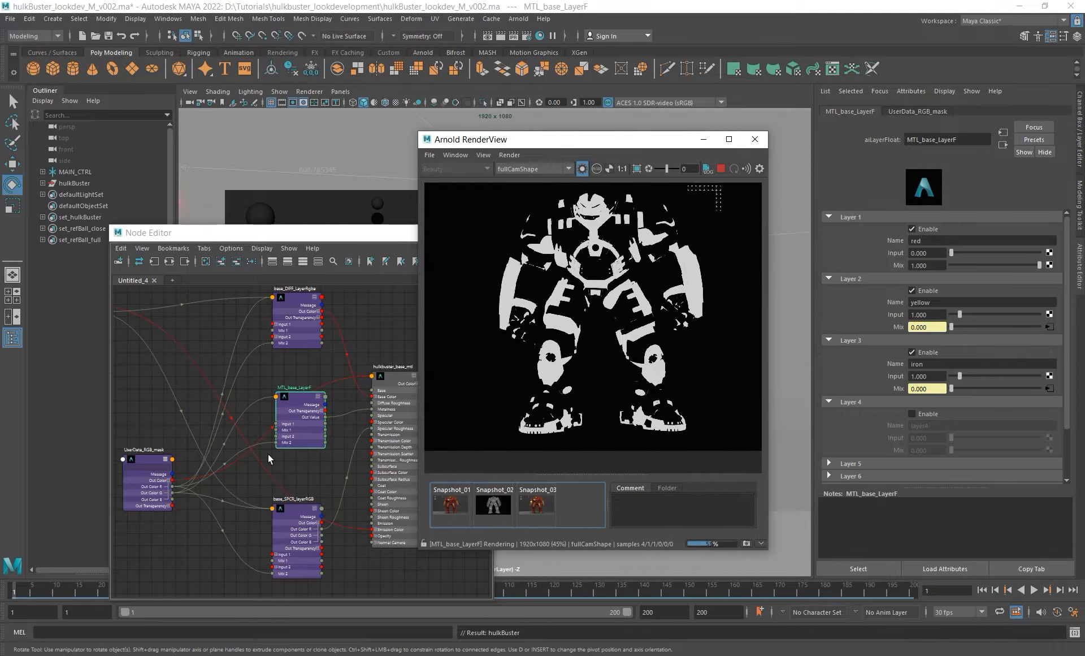
{"action": "middle_click_drag", "start_coordinate": [279, 455], "coordinate": [268, 434], "text": "alt"}
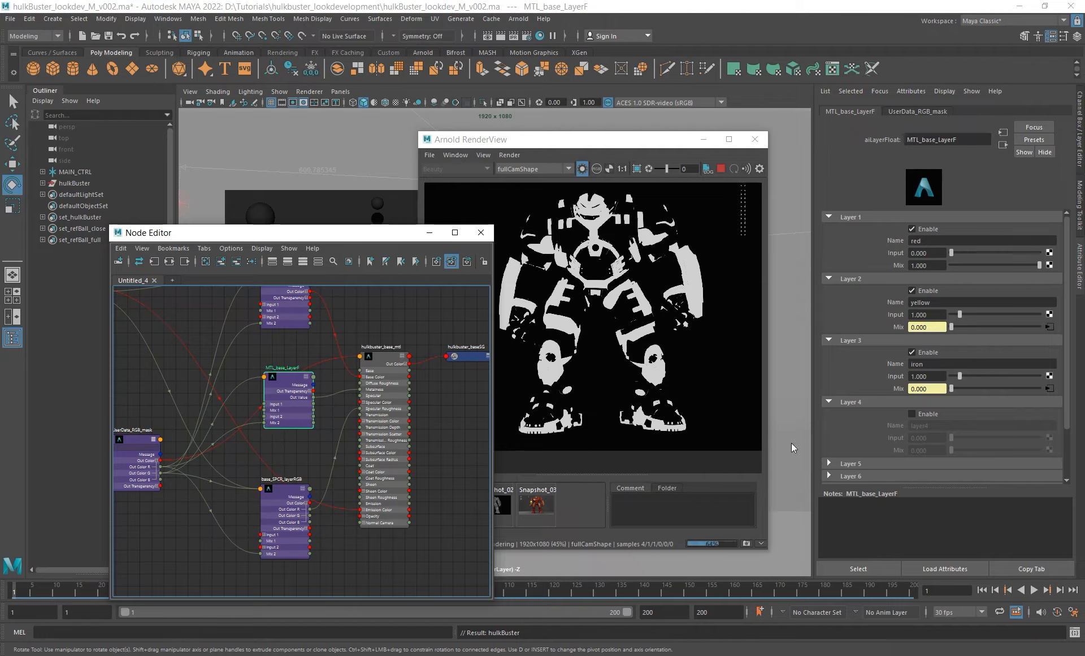
{"action": "scroll", "coordinate": [586, 258], "scroll_direction": "up", "scroll_amount": 5}
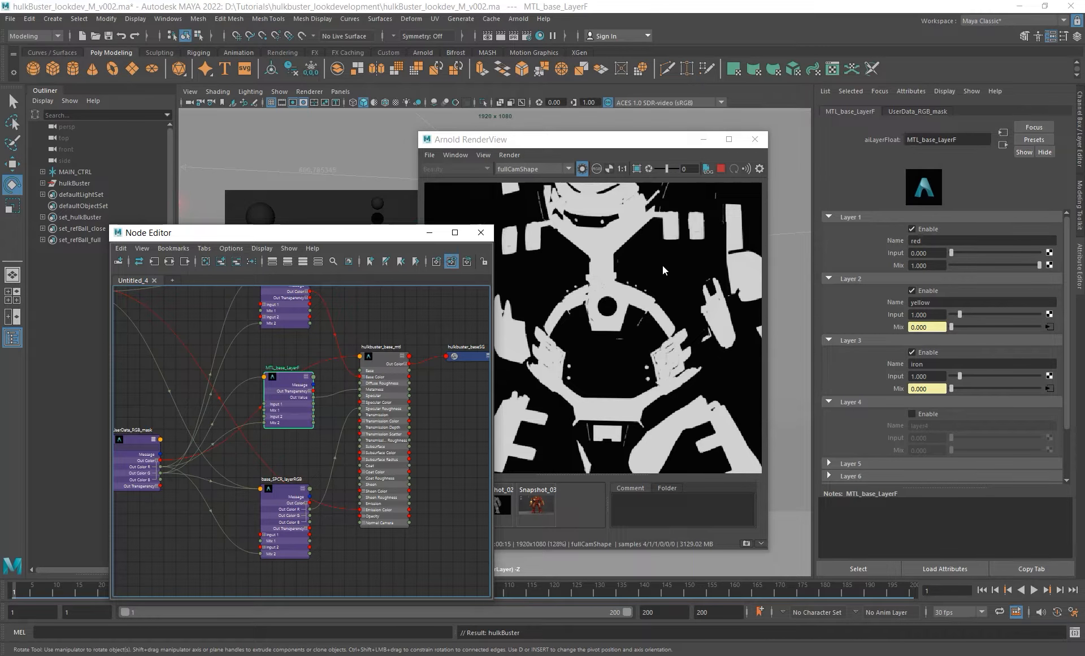
{"action": "scroll", "coordinate": [629, 252], "scroll_direction": "down", "scroll_amount": 2}
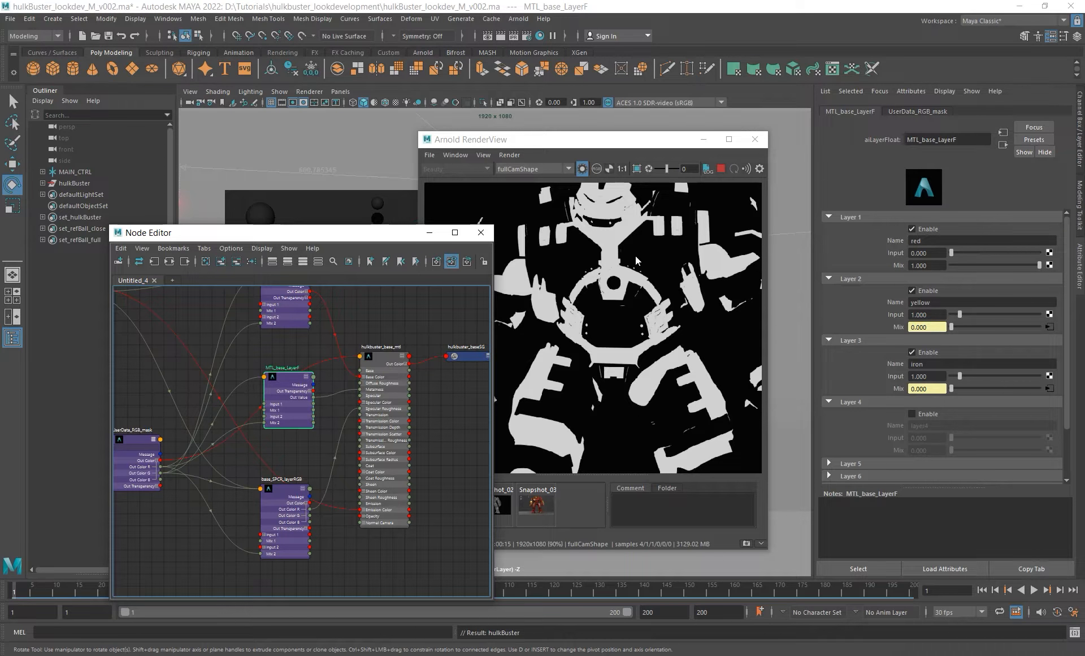
- Locate the aiRange2 node in the graph, reselect MTL_base_LayerF and inspect its mask around the chest
{"action": "middle_click_drag", "start_coordinate": [292, 395], "coordinate": [294, 399], "text": "alt"}
{"action": "left_click", "coordinate": [156, 362]}
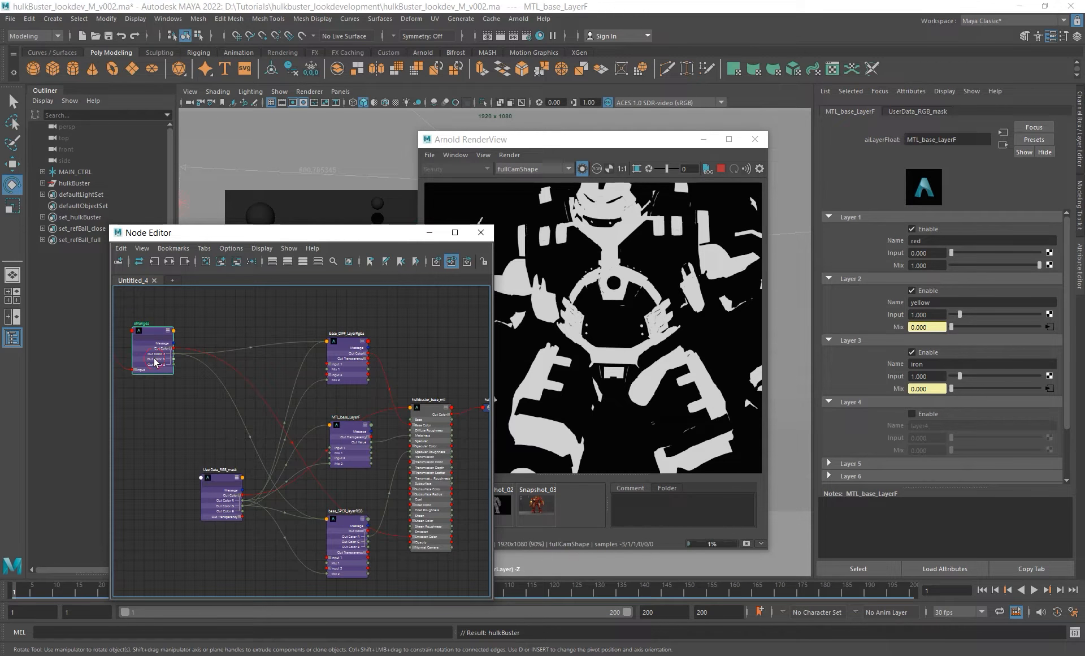
{"action": "left_click", "coordinate": [351, 455]}
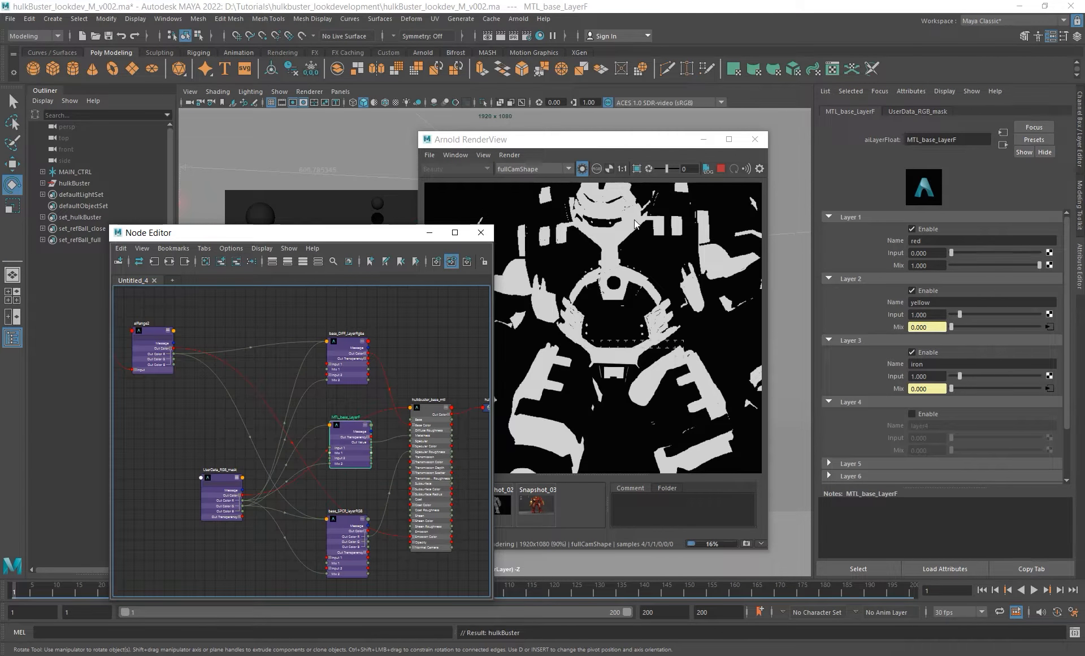
{"action": "scroll", "coordinate": [595, 268], "scroll_direction": "up", "scroll_amount": 2}
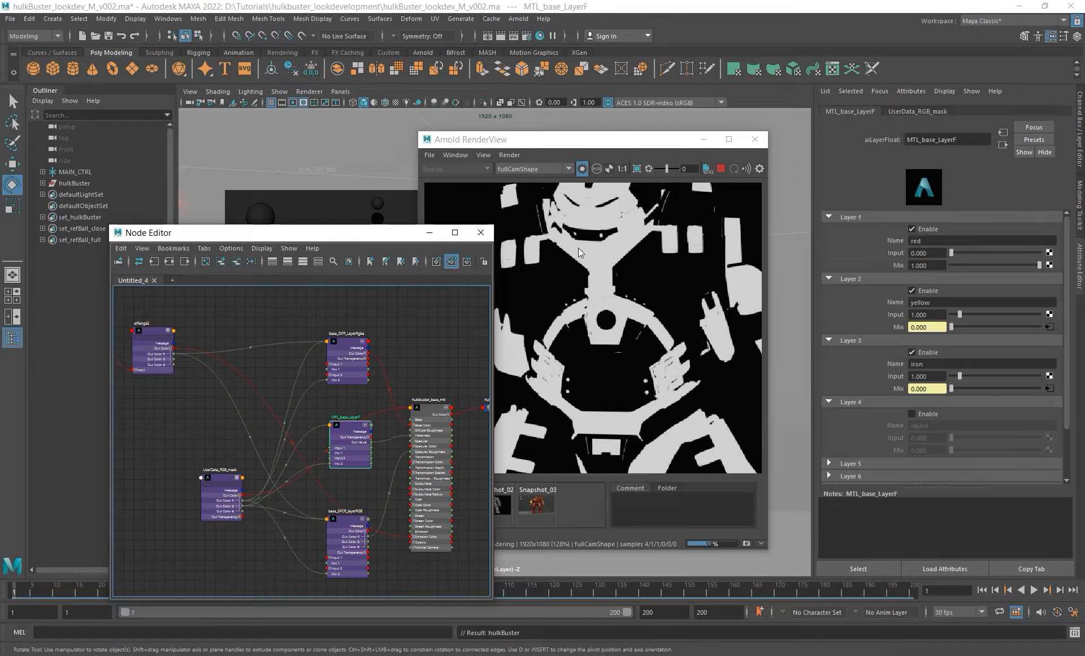
{"action": "middle_click_drag", "start_coordinate": [521, 274], "coordinate": [568, 249], "text": "alt"}
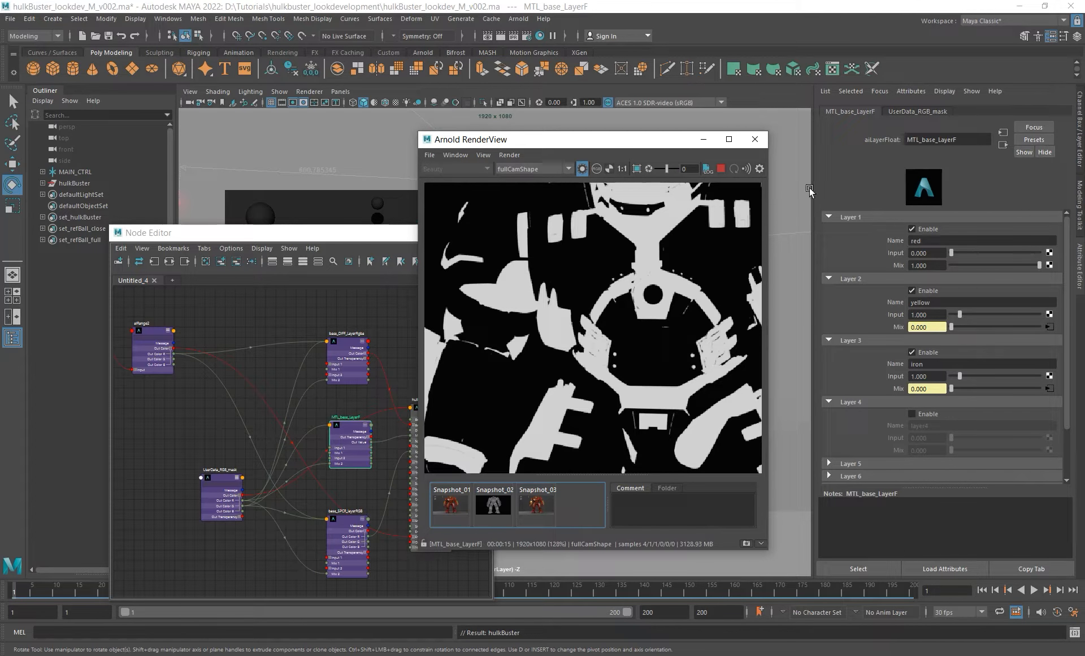
- Move the MTL_base_LayerF node upward to free space above base_SPCR_layerRGB
{"action": "left_click_drag", "start_coordinate": [621, 139], "coordinate": [763, 150]}
{"action": "middle_click_drag", "start_coordinate": [342, 371], "coordinate": [345, 289], "text": "alt"}
{"action": "right_click_drag", "start_coordinate": [334, 369], "coordinate": [373, 428], "text": "alt"}
{"action": "middle_click_drag", "start_coordinate": [385, 369], "coordinate": [373, 424], "text": "alt"}
{"action": "left_click_drag", "start_coordinate": [352, 429], "coordinate": [350, 407]}
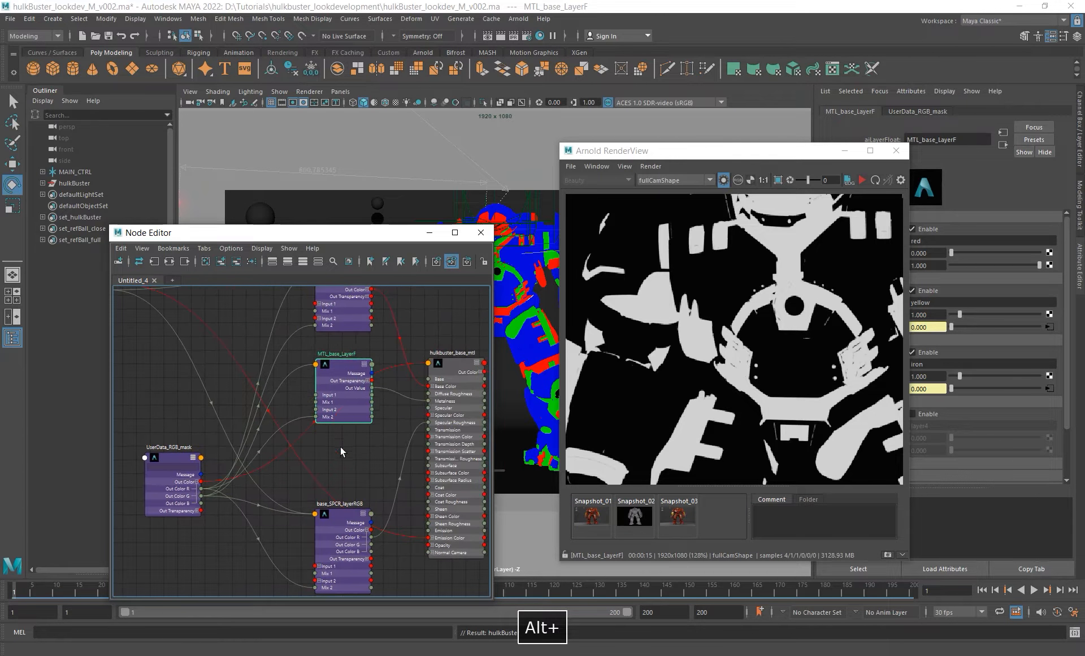
- Create an aiLayerRgba node between MTL_base_LayerF and base_SPCR_layerRGB and bring its Layer 1 settings into view
{"action": "left_click", "coordinate": [341, 449]}
{"action": "key", "text": "Tab"}
{"action": "type", "text": "ai"}
{"action": "type", "text": "r"}
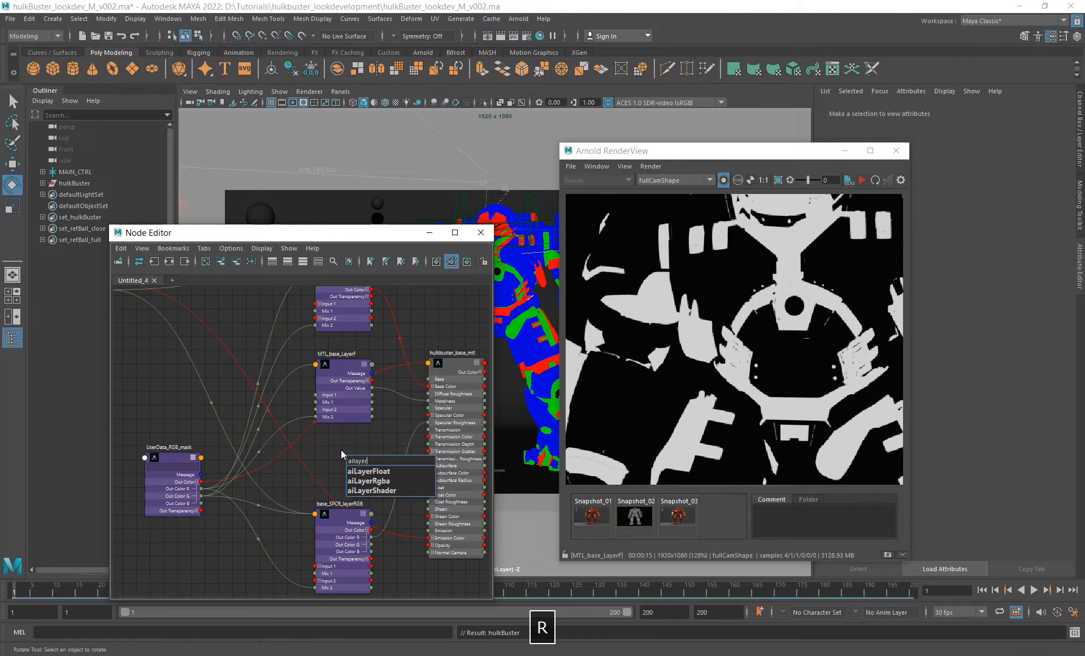
{"action": "key", "text": "Down"}
{"action": "key", "text": "Return"}
{"action": "left_click_drag", "start_coordinate": [375, 460], "coordinate": [358, 450]}
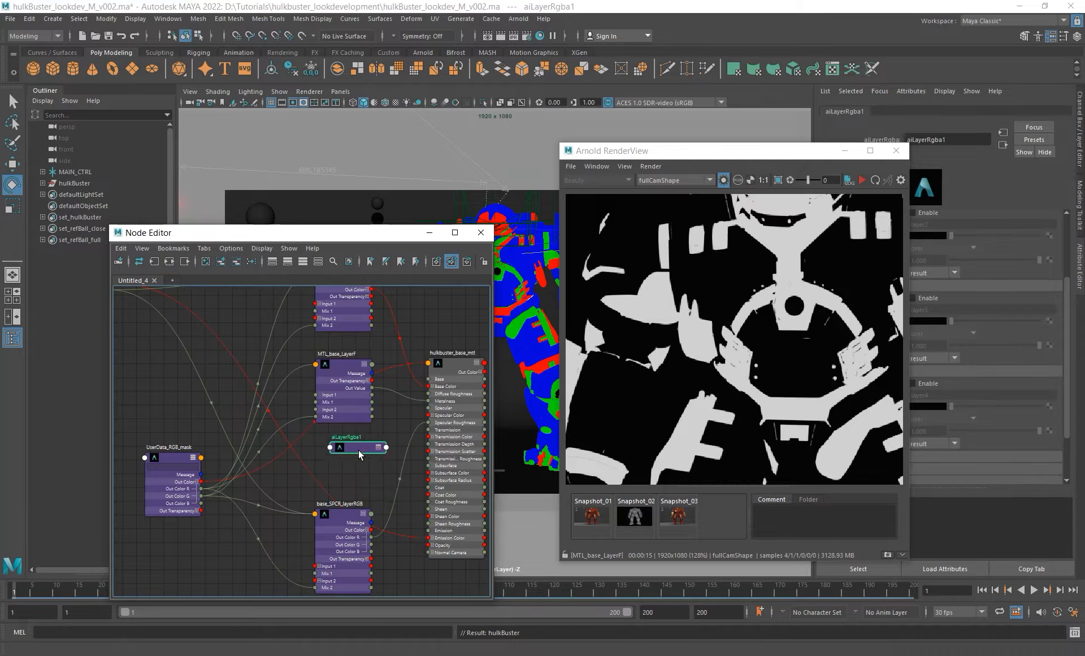
{"action": "left_click_drag", "start_coordinate": [674, 152], "coordinate": [631, 403]}
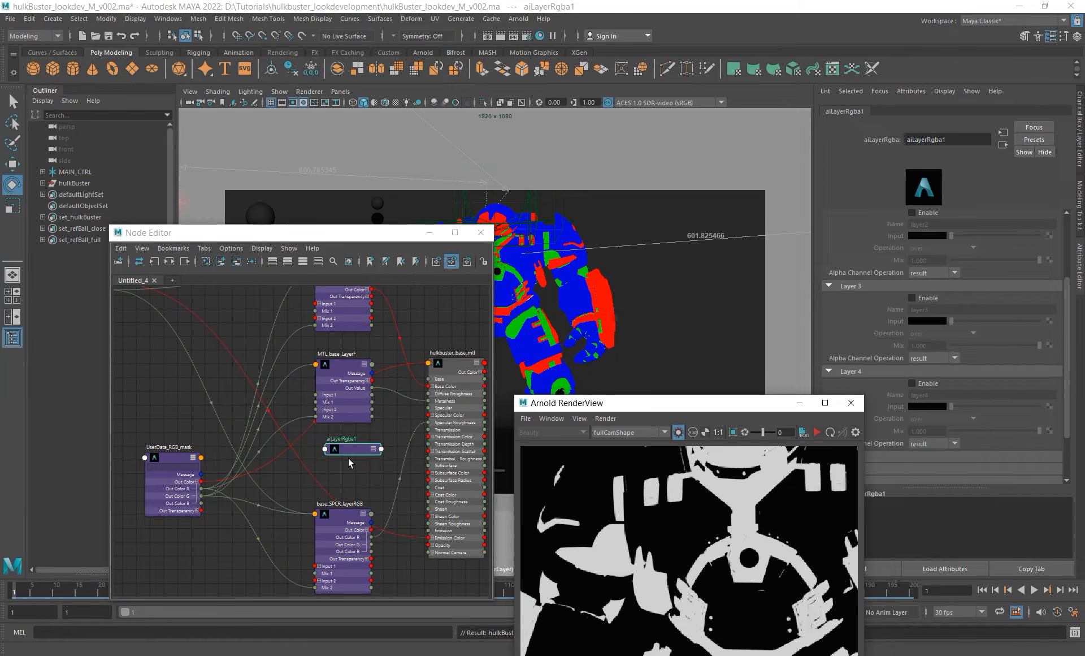
{"action": "scroll", "coordinate": [908, 270], "scroll_direction": "up", "scroll_amount": 3}
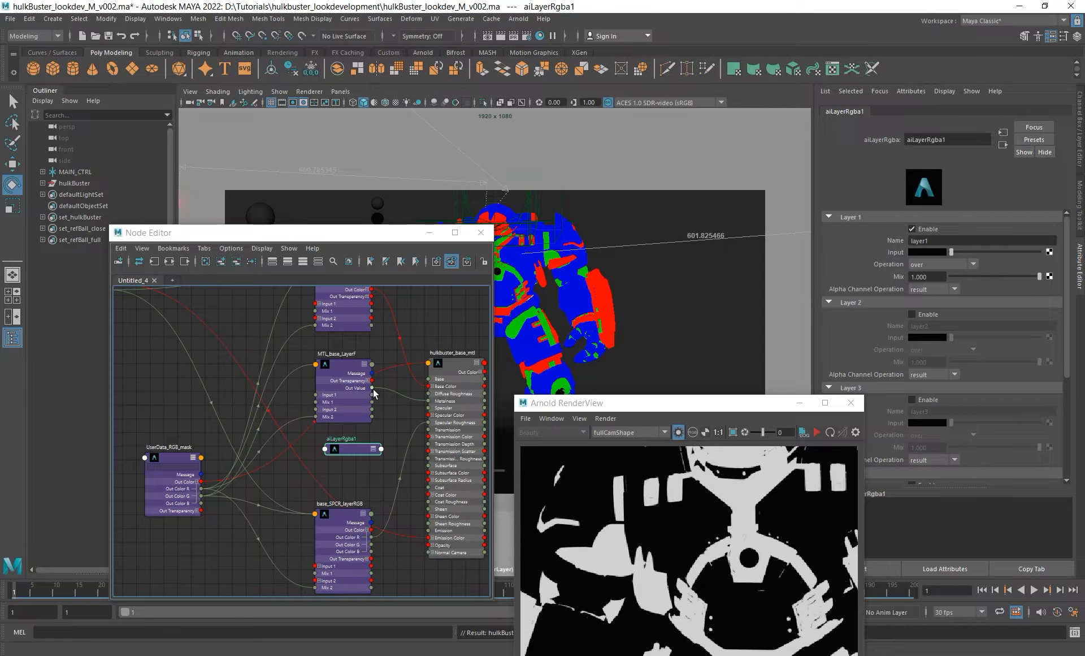
- Reroute the material's Metalness input from MTL_base_LayerF to the Out Color R output of aiLayerRgba1
{"action": "left_click", "coordinate": [374, 393]}
{"action": "left_click", "coordinate": [381, 449]}
{"action": "mouse_move", "coordinate": [467, 455]}
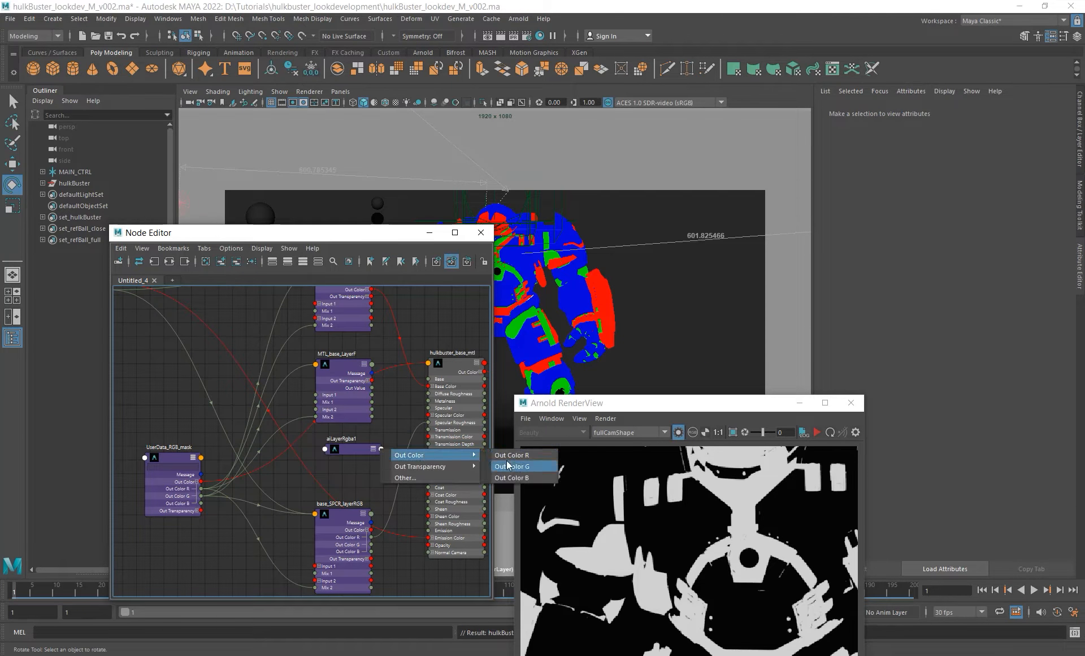
{"action": "left_click", "coordinate": [516, 454]}
- Name Layer 1 of aiLayerRgba1 "red", and enable Layer 2 with the name "yellow"
{"action": "left_click", "coordinate": [353, 450]}
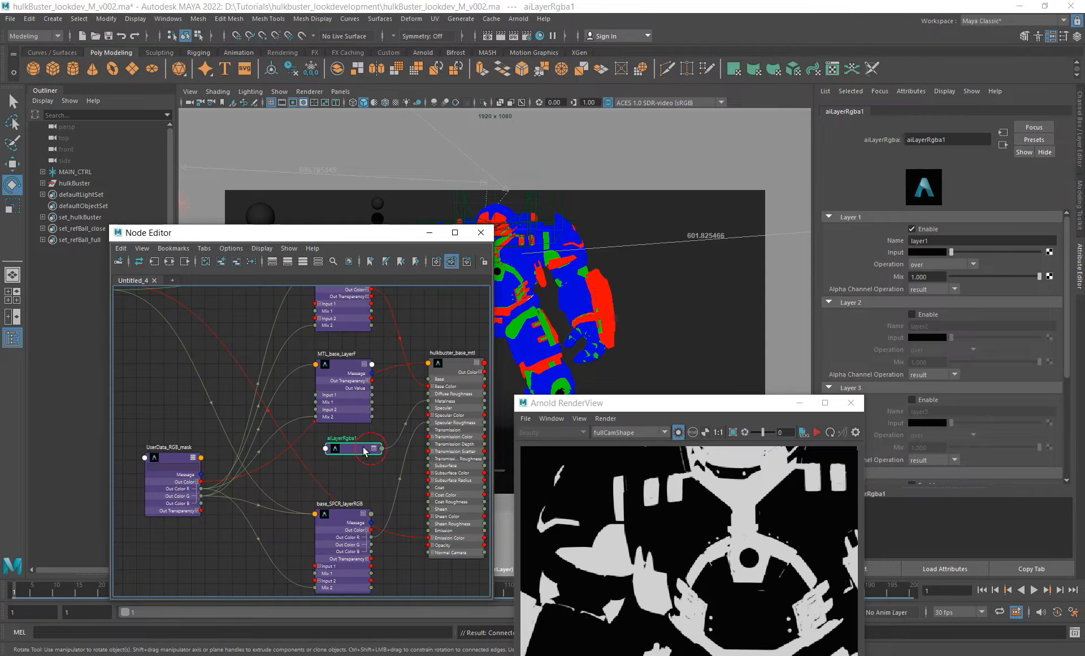
{"action": "double_click", "coordinate": [943, 246]}
{"action": "type", "text": "red"}
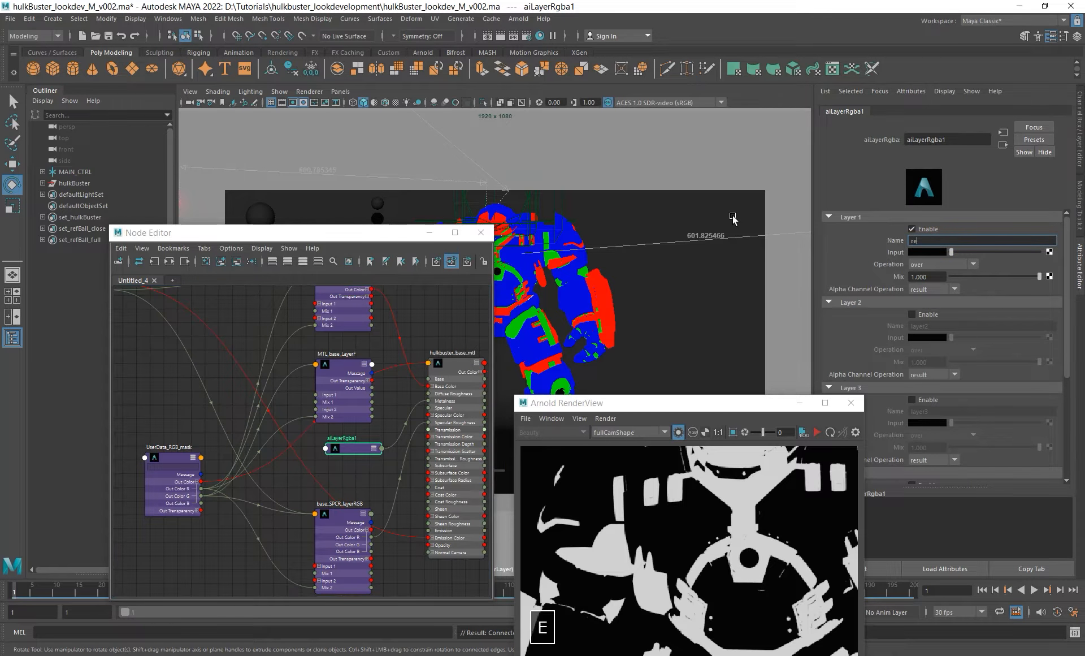
{"action": "key", "text": "Return"}
{"action": "key", "text": "Tab"}
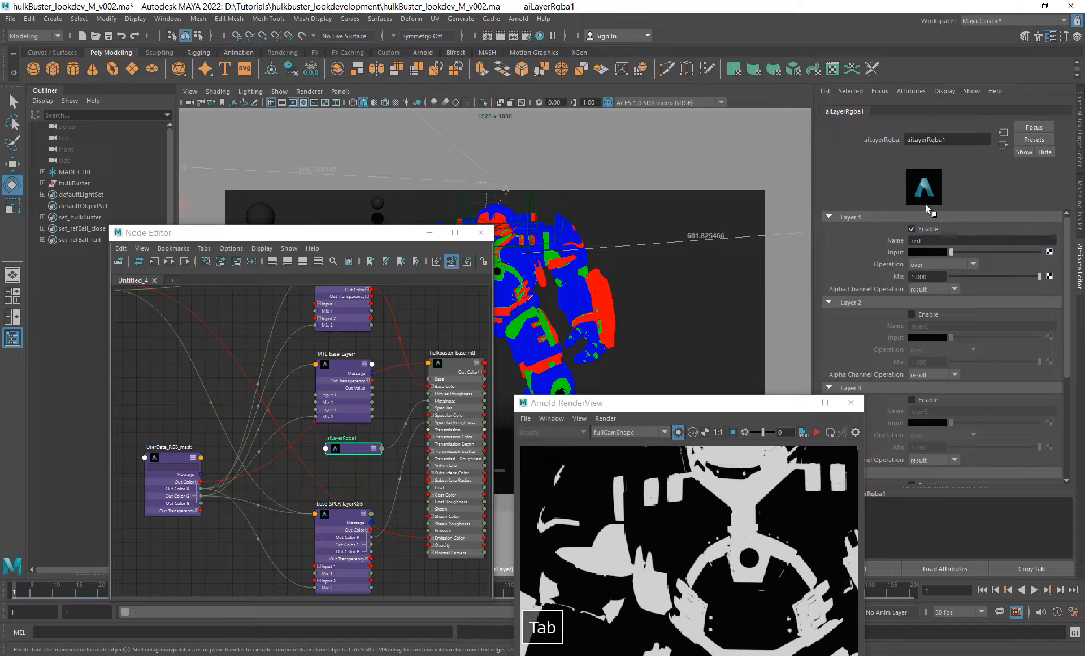
{"action": "left_click", "coordinate": [927, 314]}
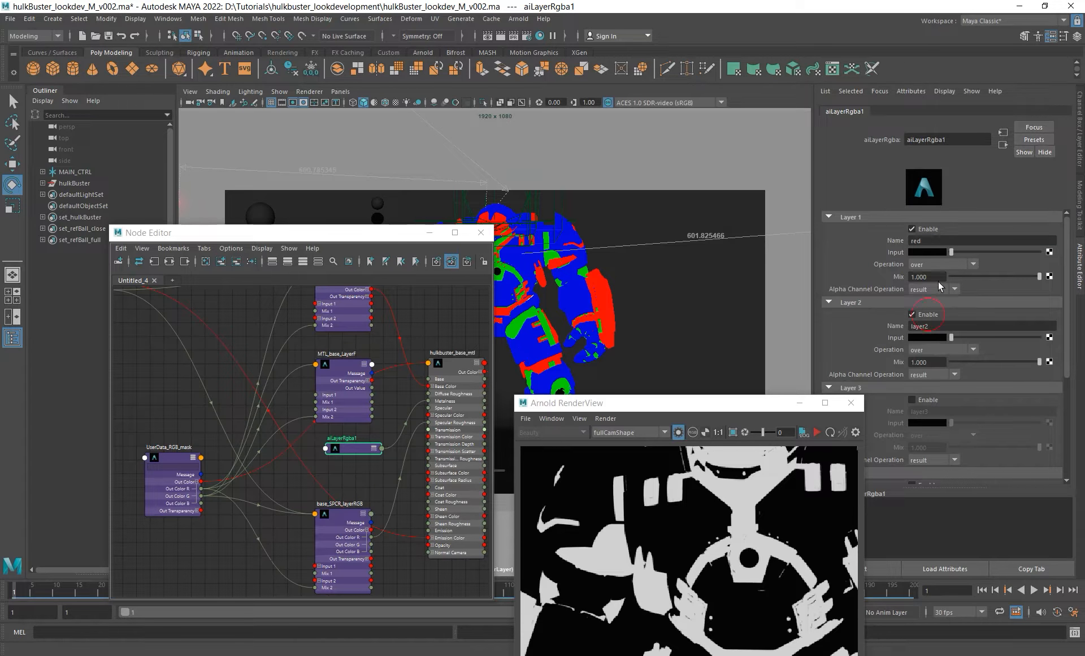
{"action": "double_click", "coordinate": [937, 326]}
{"action": "type", "text": "yellow"}
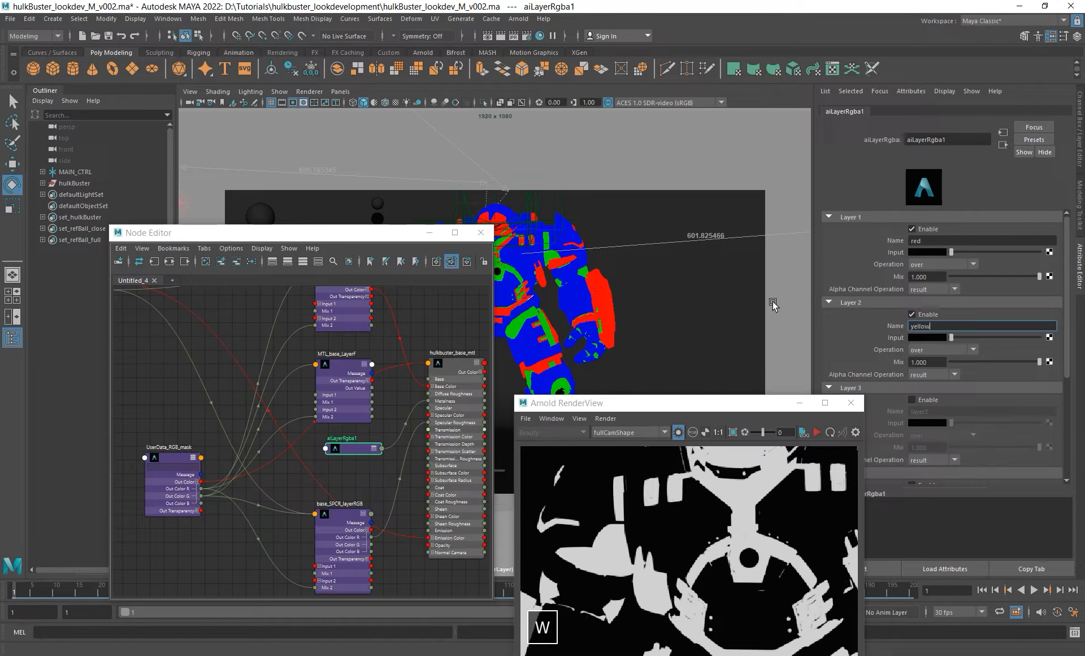
{"action": "key", "text": "Return"}
- Enable Layer 3 of aiLayerRgba1 and name it "iron"
{"action": "left_click", "coordinate": [926, 400]}
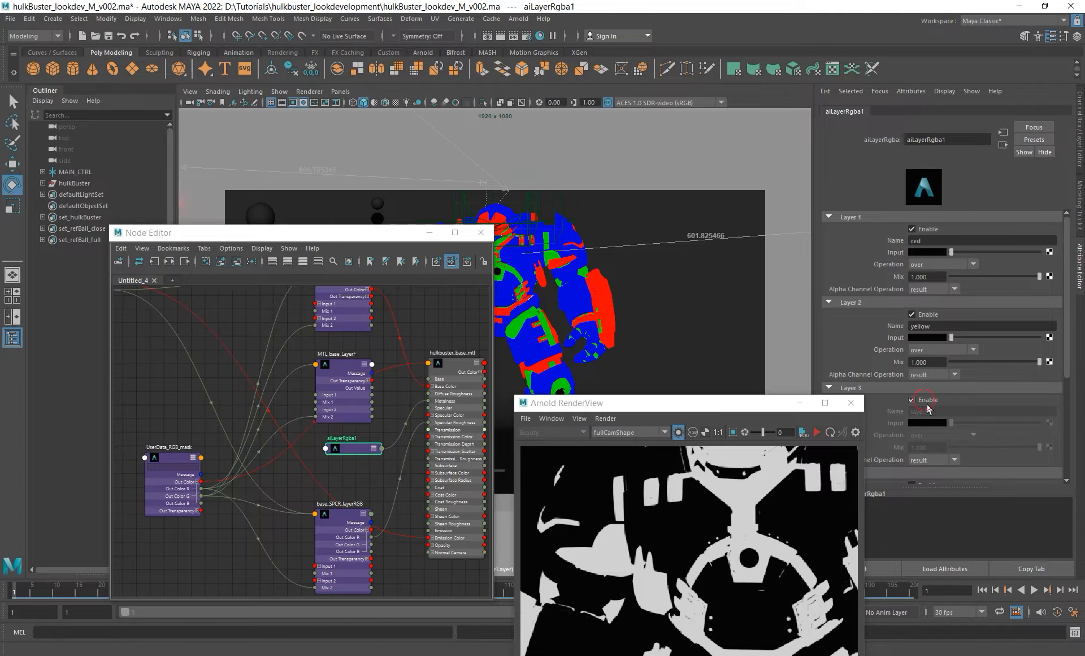
{"action": "double_click", "coordinate": [935, 412]}
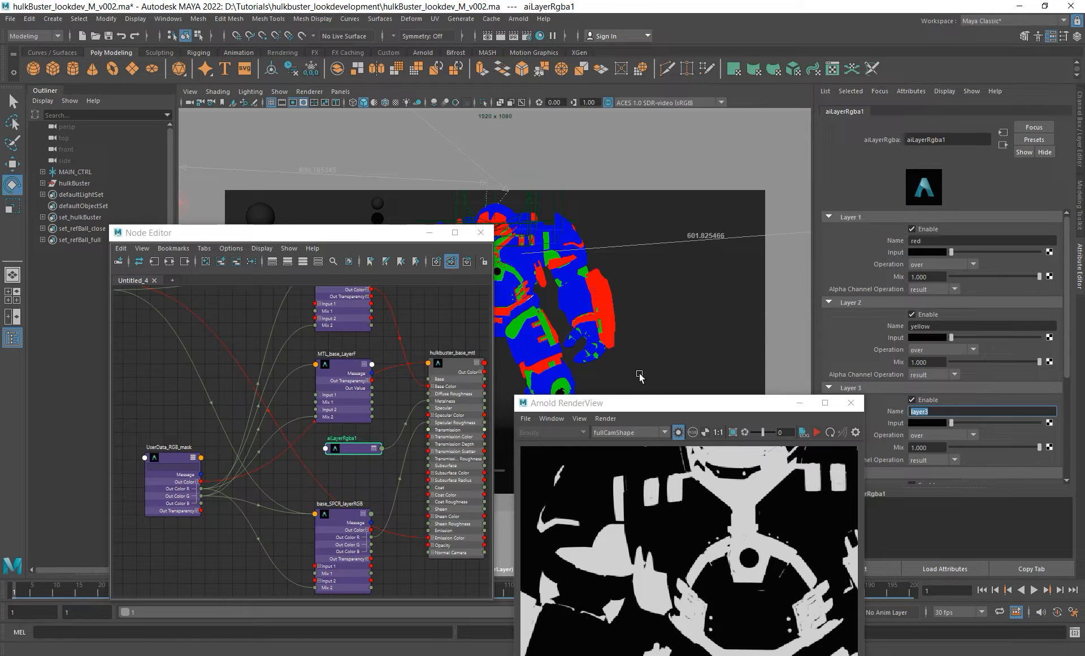
{"action": "type", "text": "rron"}
{"action": "key", "text": "Return"}
- Set the blend operation of the iron and yellow layers to overwrite
{"action": "left_click", "coordinate": [944, 434]}
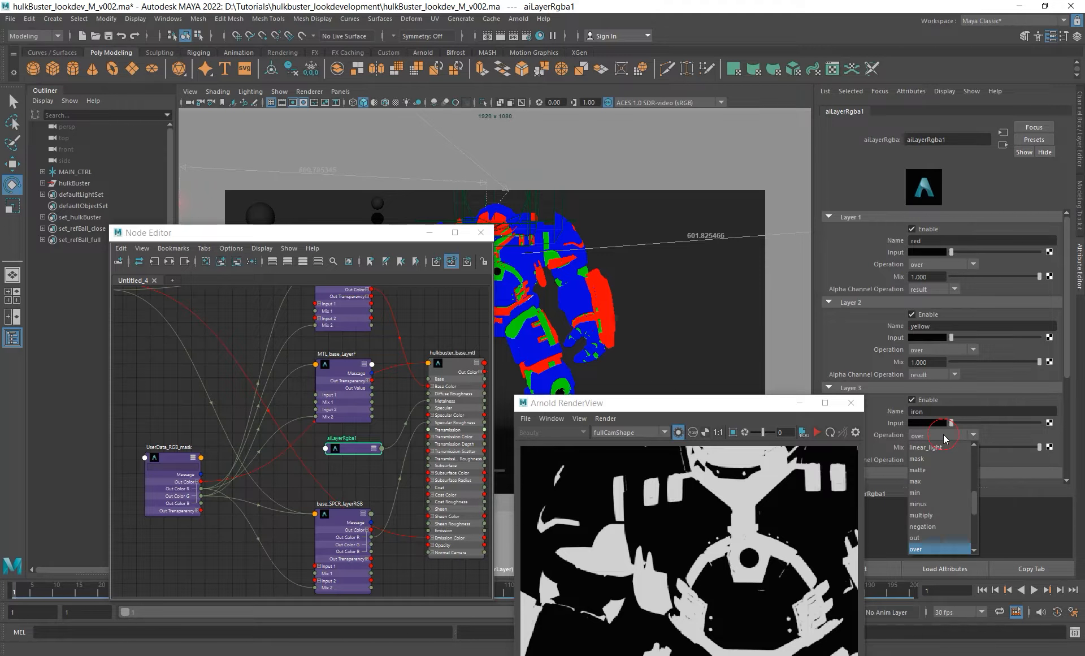
{"action": "left_click", "coordinate": [935, 449]}
{"action": "left_click", "coordinate": [942, 349]}
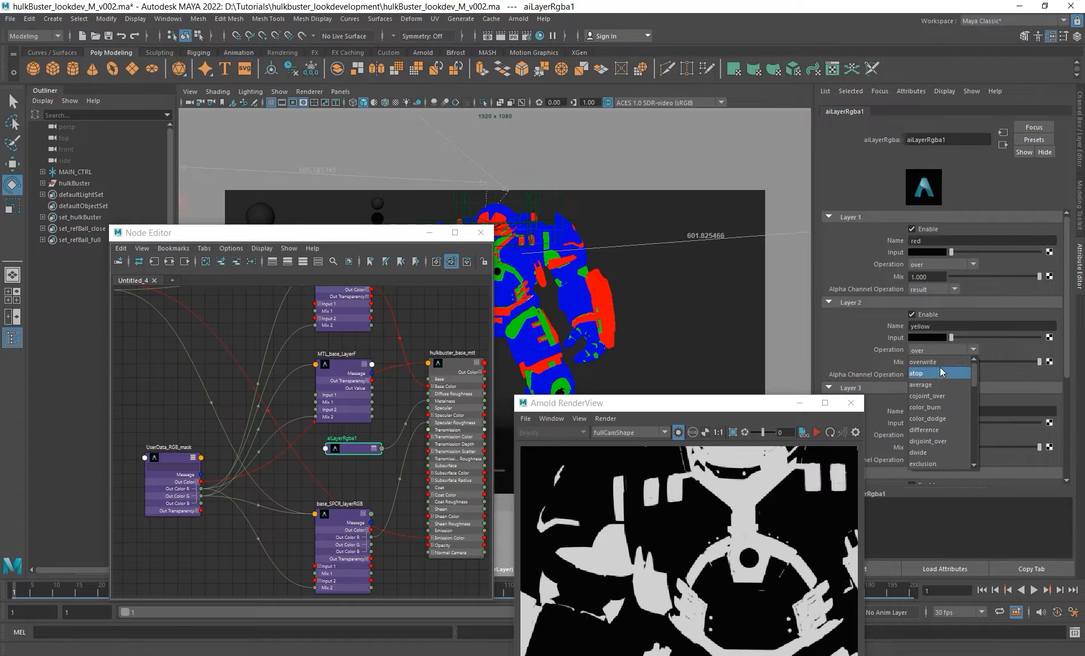
{"action": "left_click", "coordinate": [940, 367]}
- Expand aiLayerRgba1 and connect UserData_RGB_mask's Out Color R to its mix2 and Out Color G to its mix3
{"action": "left_click", "coordinate": [373, 447]}
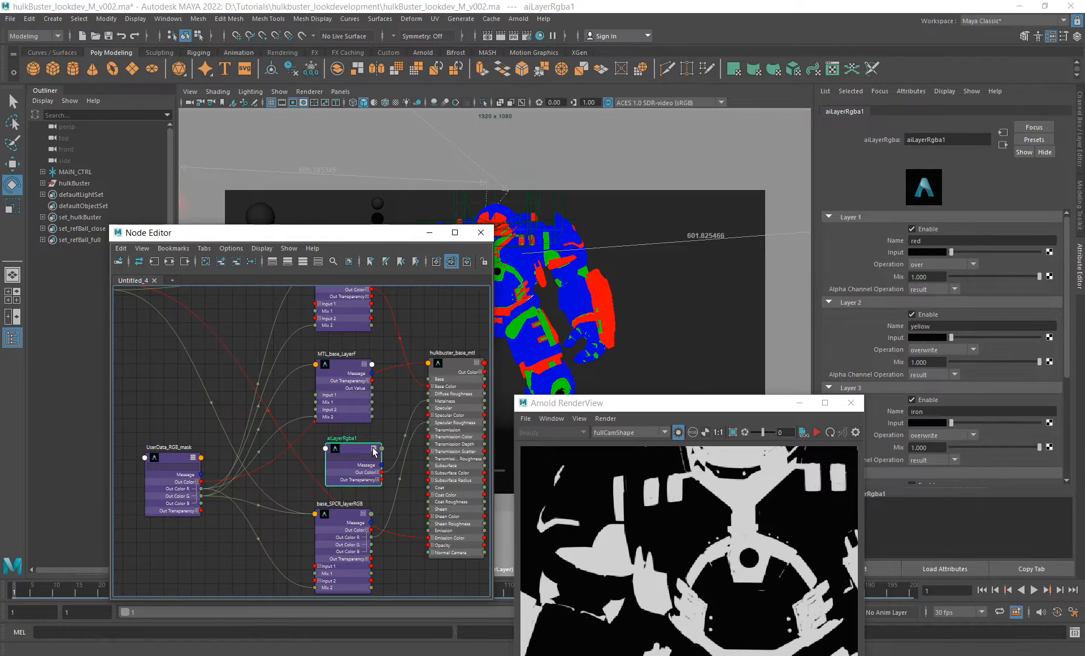
{"action": "left_click", "coordinate": [373, 447]}
{"action": "left_click_drag", "start_coordinate": [355, 449], "coordinate": [355, 435]}
{"action": "middle_click_drag", "start_coordinate": [259, 459], "coordinate": [303, 402], "text": "alt"}
{"action": "right_click_drag", "start_coordinate": [303, 401], "coordinate": [338, 434], "text": "alt"}
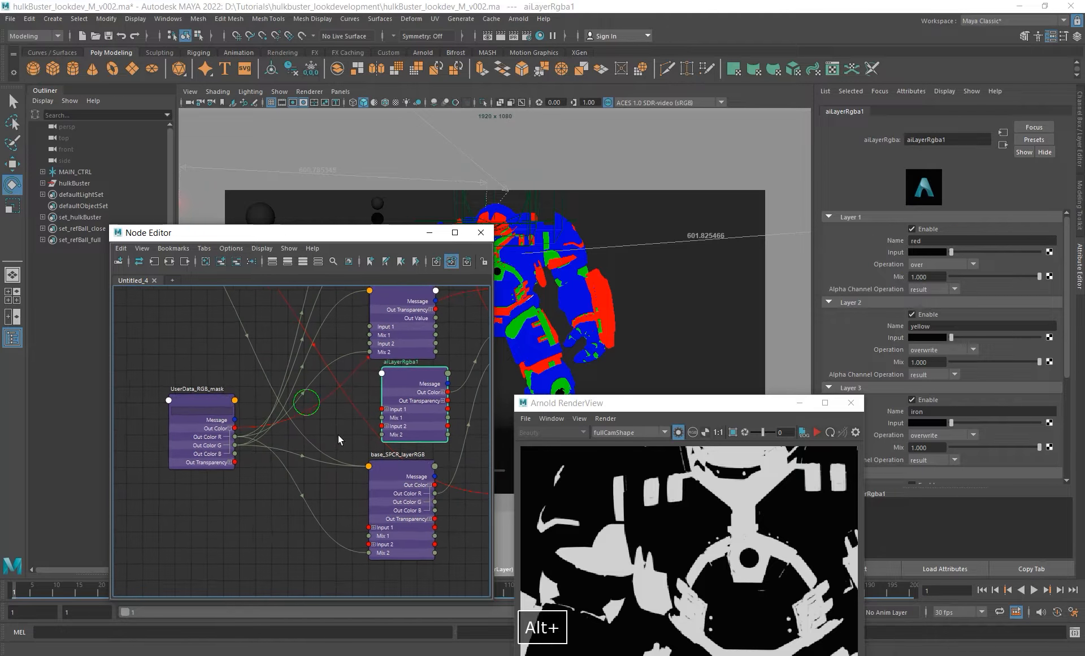
{"action": "left_click_drag", "start_coordinate": [234, 437], "coordinate": [383, 434]}
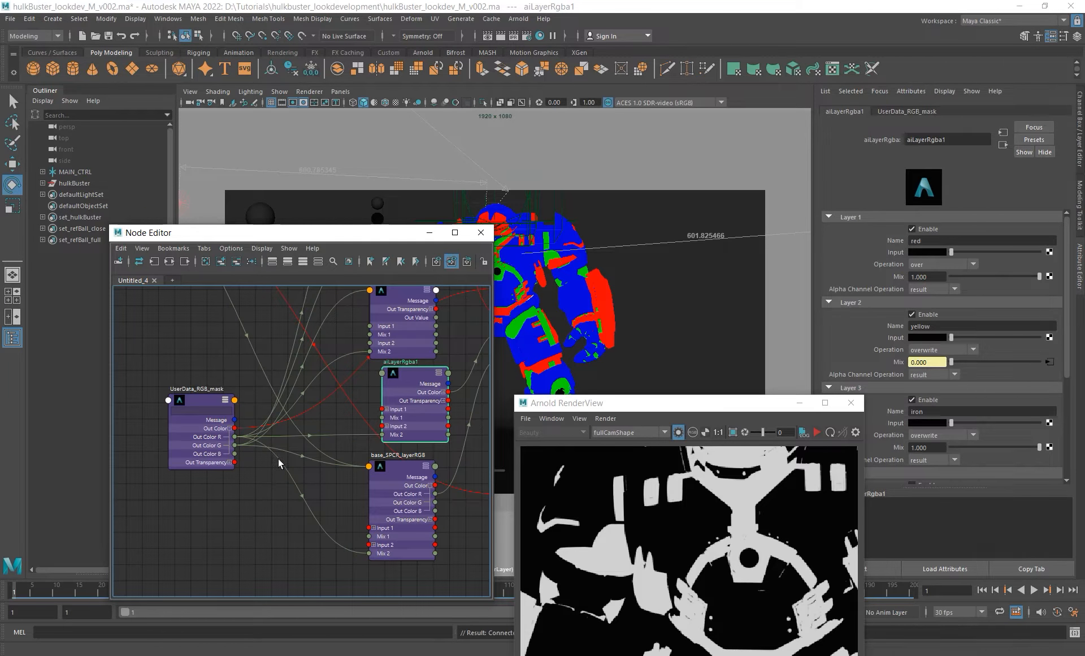
{"action": "left_click_drag", "start_coordinate": [235, 446], "coordinate": [426, 392]}
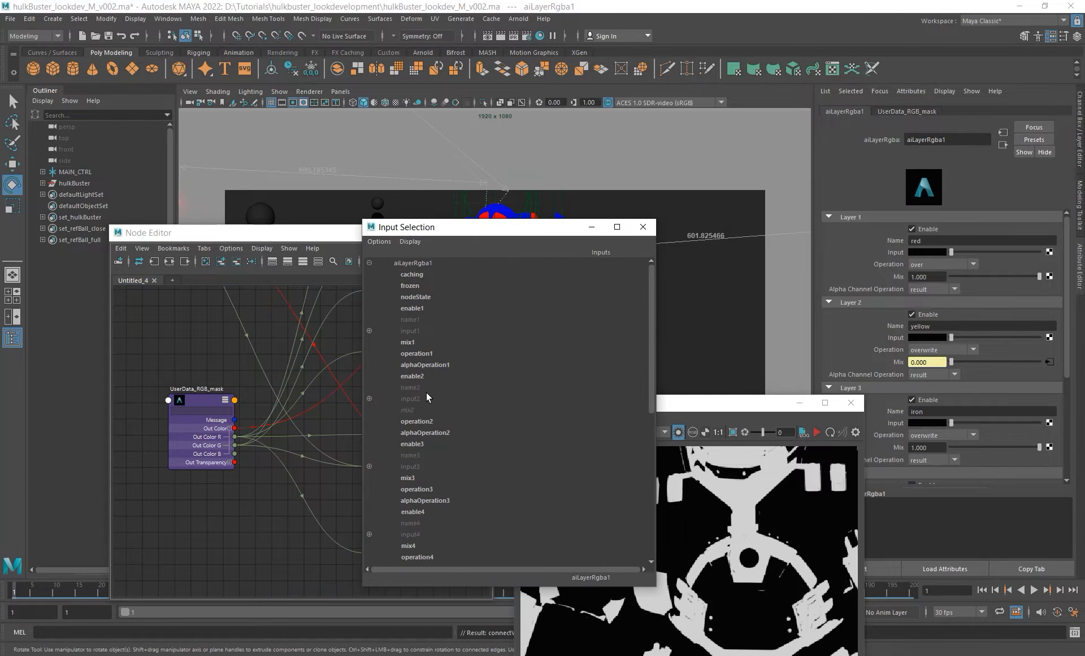
{"action": "left_click", "coordinate": [407, 477]}
- Store a snapshot of the full MTL_base_LayerF mask in the render window and restart the interactive render
{"action": "middle_click_drag", "start_coordinate": [415, 413], "coordinate": [255, 452], "text": "alt"}
{"action": "left_click_drag", "start_coordinate": [716, 407], "coordinate": [648, 184]}
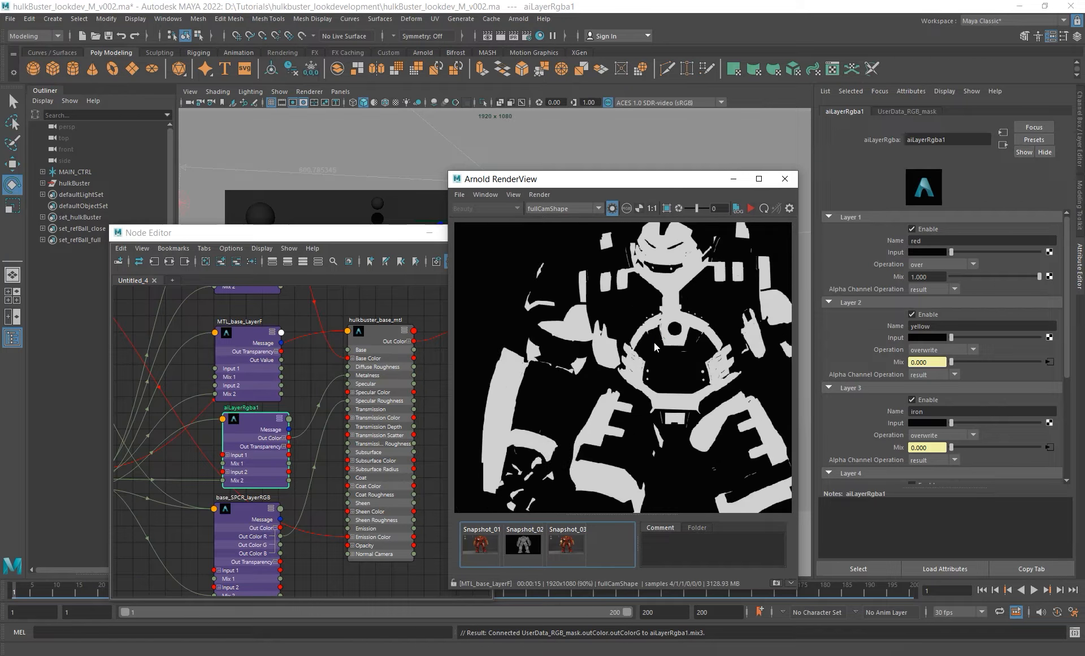
{"action": "right_click_drag", "start_coordinate": [653, 341], "coordinate": [619, 350], "text": "alt"}
{"action": "left_click", "coordinate": [776, 582]}
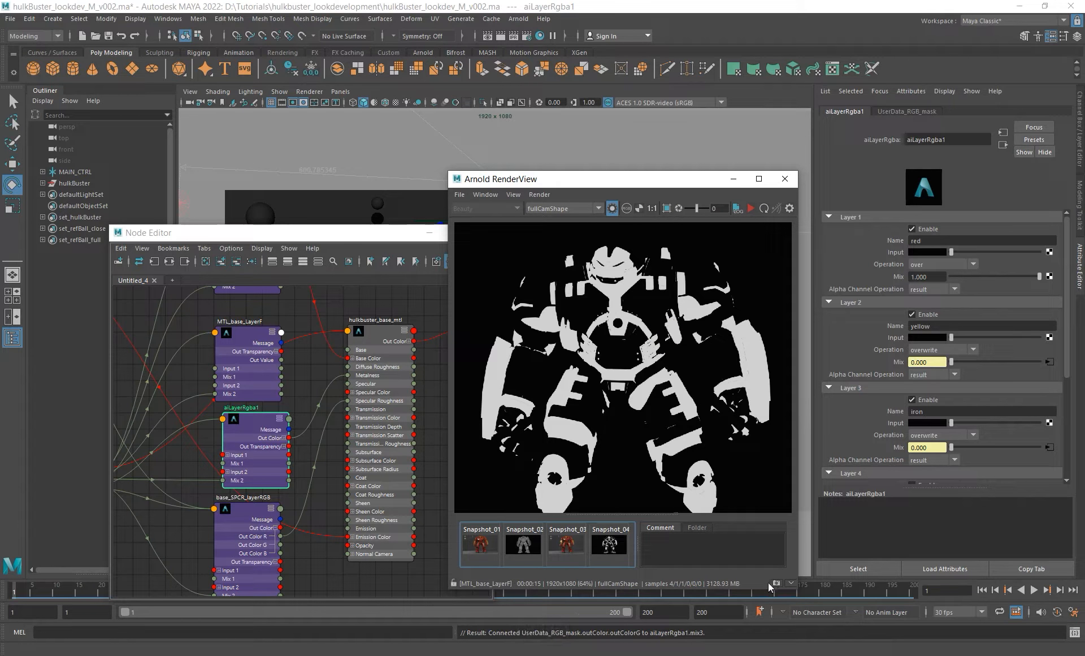
{"action": "left_click", "coordinate": [752, 208]}
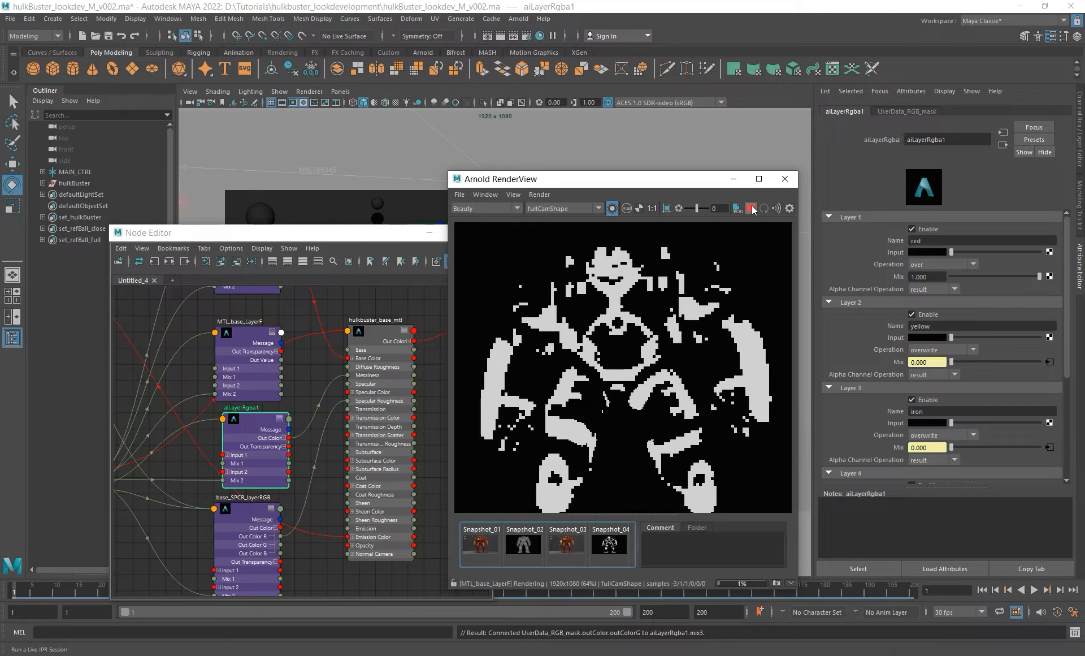
- Preview aiLayerRgba1 and base_SPCR_layerRGB in turn in the isolated render and compare their masks over the whole robot
{"action": "left_click", "coordinate": [235, 345]}
{"action": "left_click", "coordinate": [256, 432]}
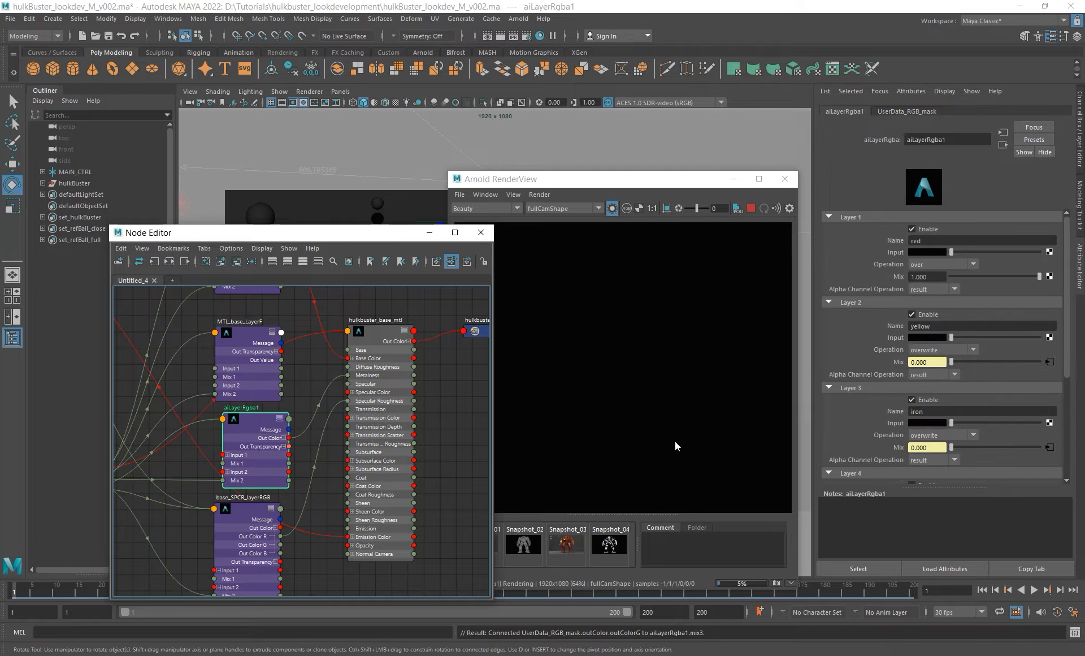
{"action": "left_click_drag", "start_coordinate": [639, 178], "coordinate": [704, 132]}
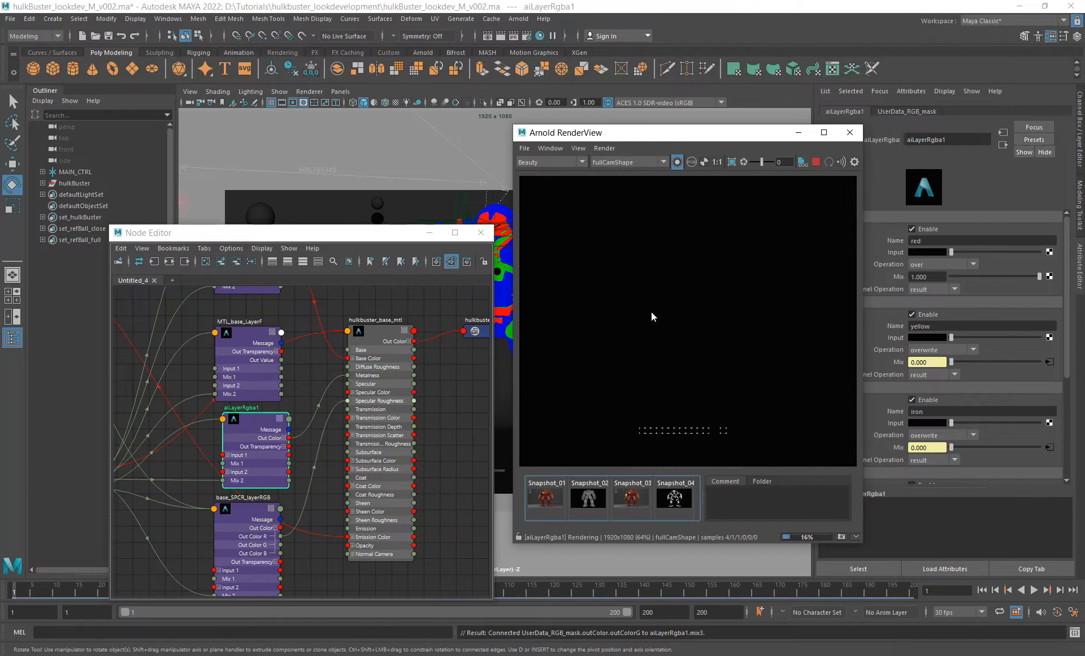
{"action": "left_click", "coordinate": [242, 544]}
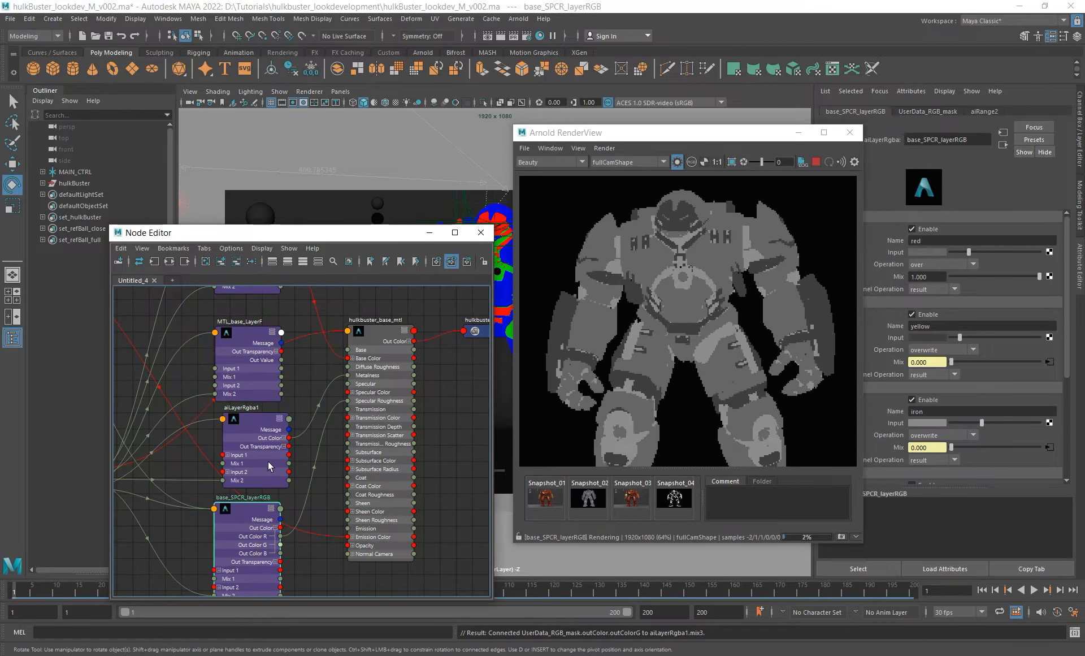
{"action": "left_click", "coordinate": [269, 462]}
{"action": "scroll", "coordinate": [652, 293], "scroll_direction": "down", "scroll_amount": 5}
{"action": "scroll", "coordinate": [652, 288], "scroll_direction": "up", "scroll_amount": 2}
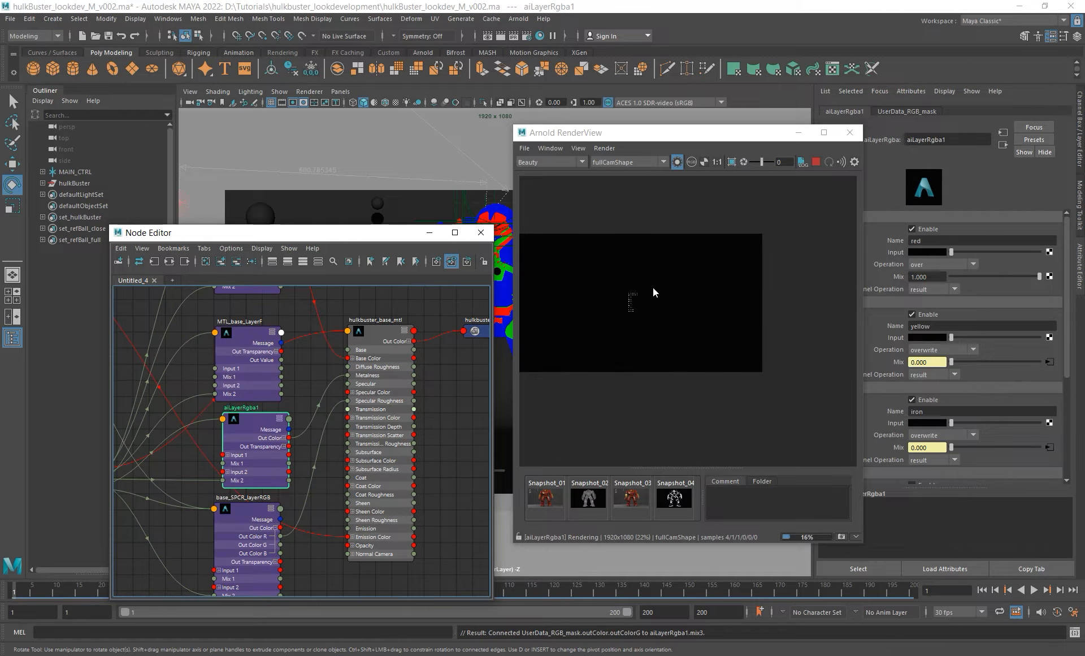
{"action": "middle_click_drag", "start_coordinate": [652, 288], "coordinate": [704, 298], "text": "alt"}
- Raise the input colours of the yellow and iron layers in aiLayerRgba1 to white and check the resulting mask
{"action": "left_click_drag", "start_coordinate": [253, 443], "coordinate": [246, 437]}
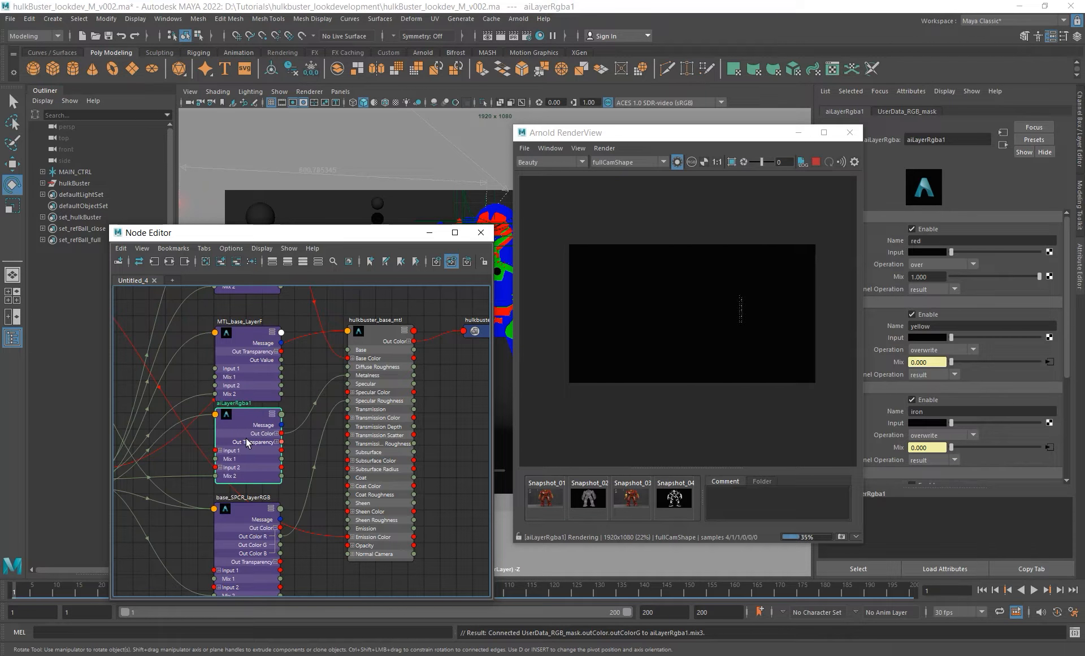
{"action": "left_click_drag", "start_coordinate": [953, 337], "coordinate": [1039, 337]}
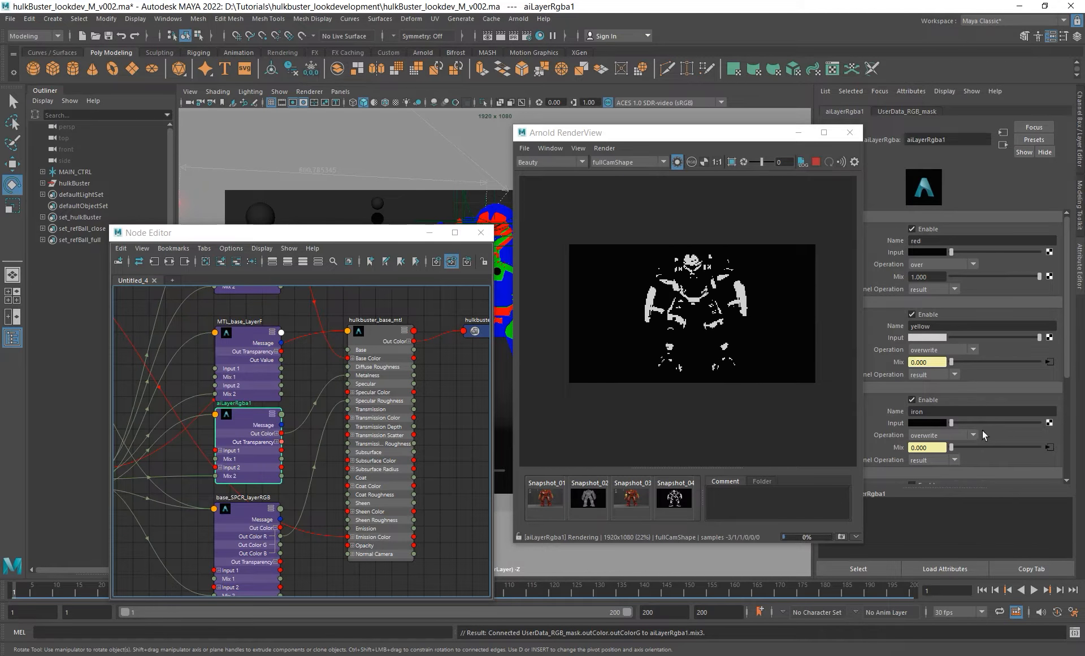
{"action": "left_click_drag", "start_coordinate": [953, 423], "coordinate": [1039, 422]}
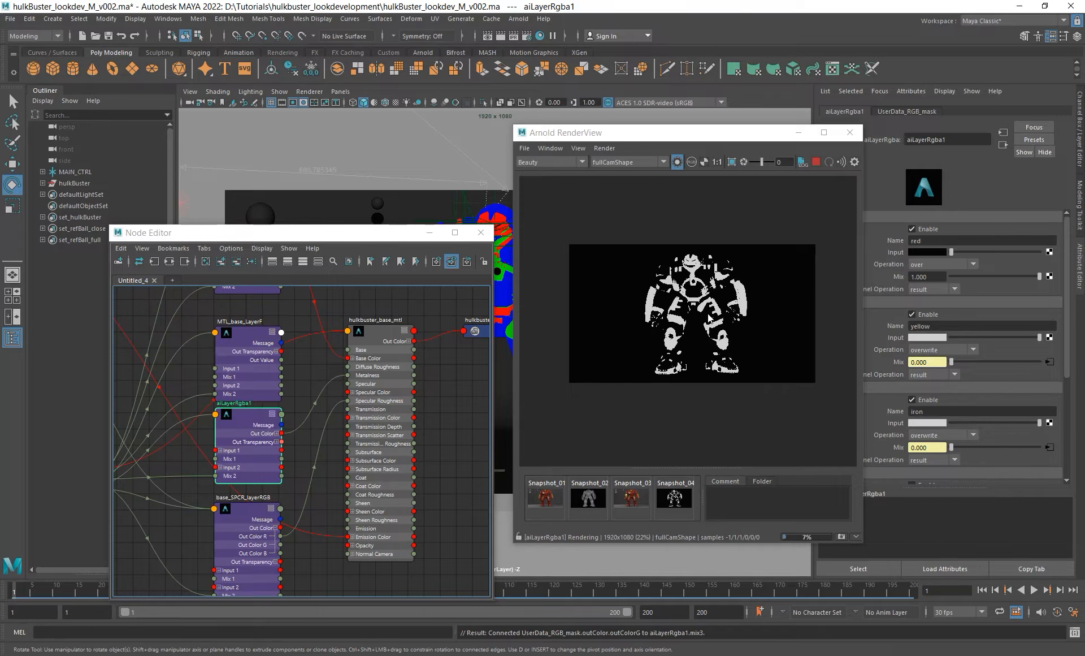
{"action": "scroll", "coordinate": [711, 314], "scroll_direction": "up", "scroll_amount": 3}
{"action": "middle_click_drag", "start_coordinate": [711, 314], "coordinate": [707, 293], "text": "alt"}
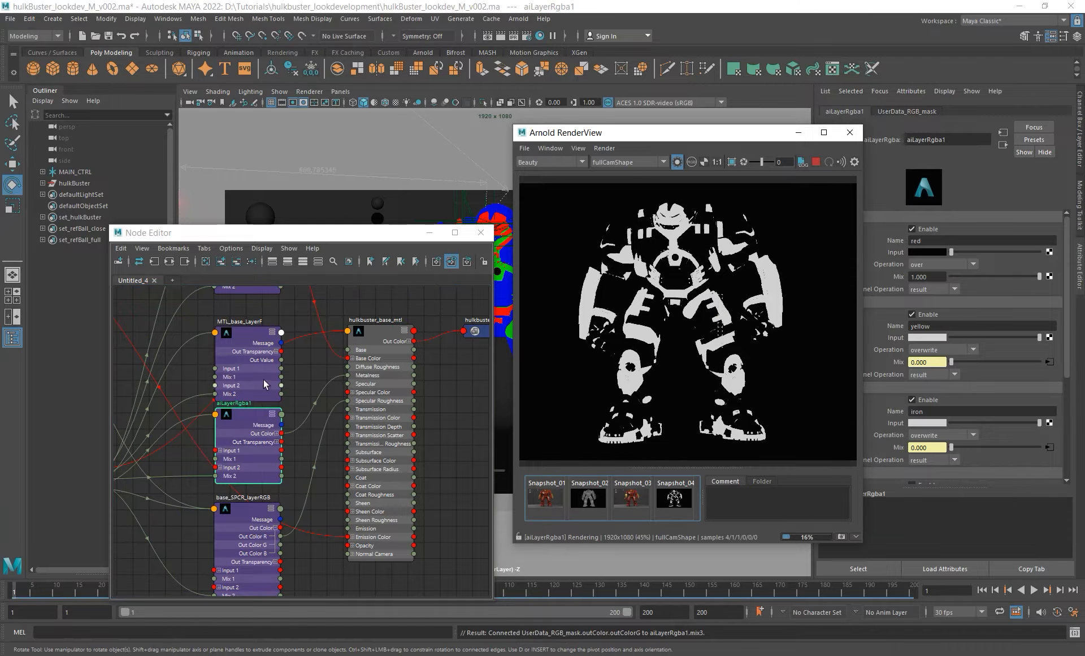
- Stop the interactive render, then copy the name of the MTL_base_LayerF node and delete that node
{"action": "left_click", "coordinate": [257, 354]}
{"action": "left_click", "coordinate": [816, 162]}
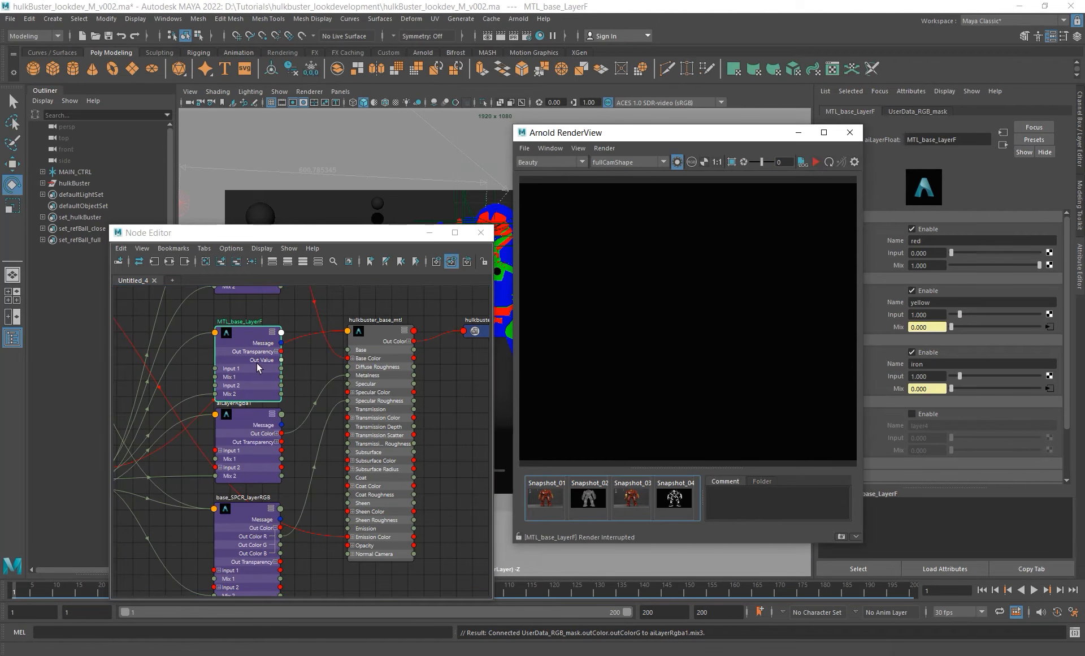
{"action": "double_click", "coordinate": [230, 326]}
{"action": "key", "text": "ctrl+c"}
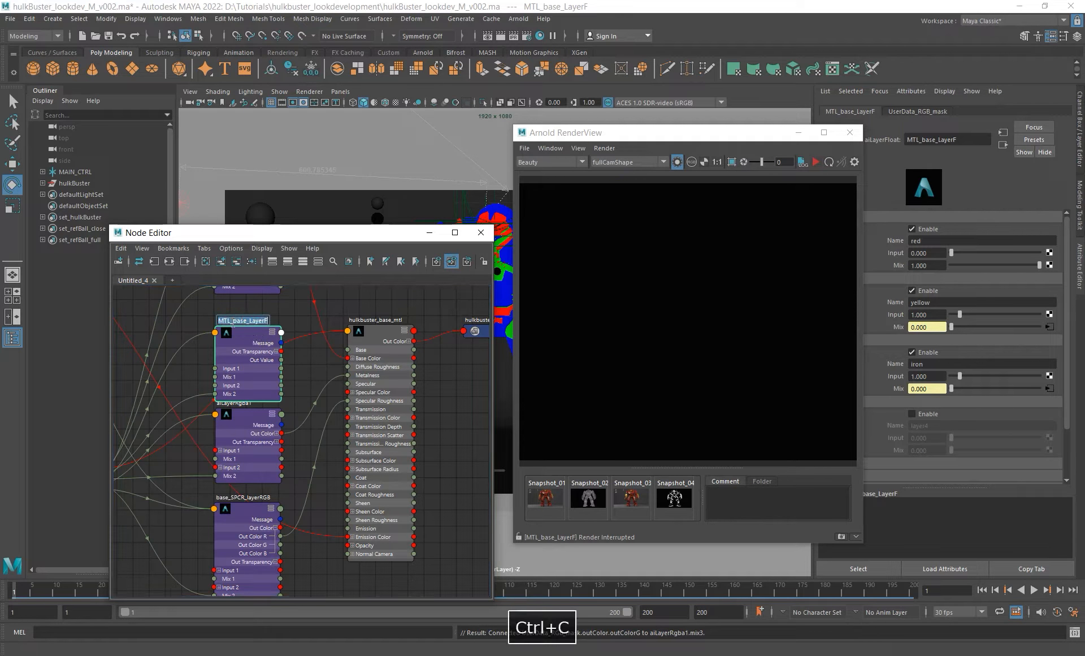
{"action": "key", "text": "Delete"}
- Rename aiLayerRgba1 as MTL_base_LayerRGB and move it up into the space left by the deleted node
{"action": "double_click", "coordinate": [237, 403]}
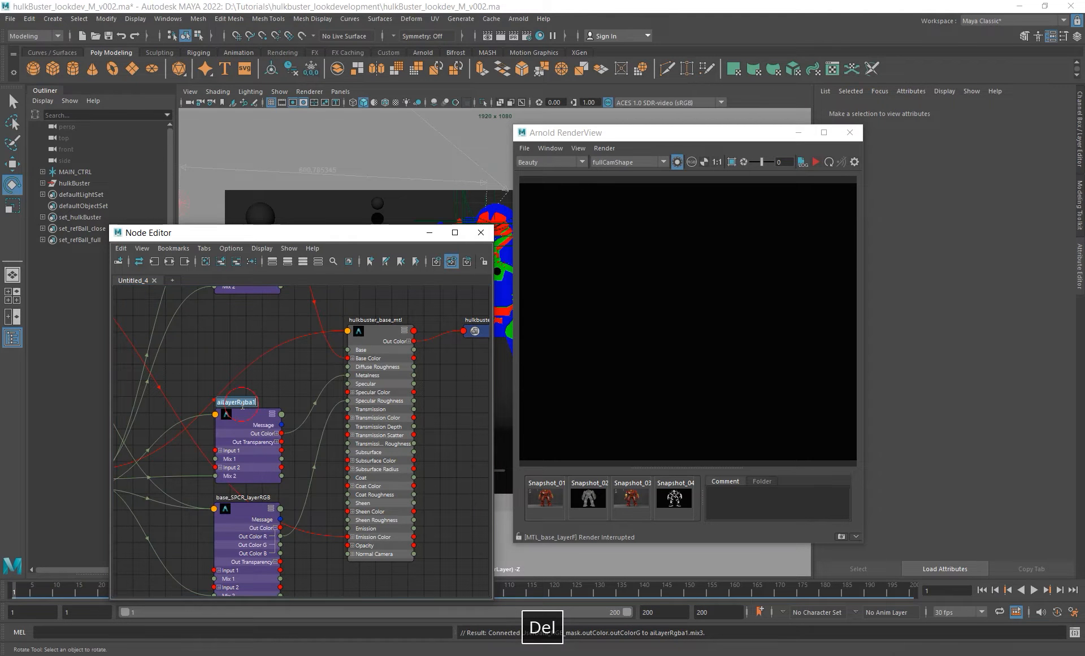
{"action": "key", "text": "ctrl+v"}
{"action": "key", "text": "BackSpace"}
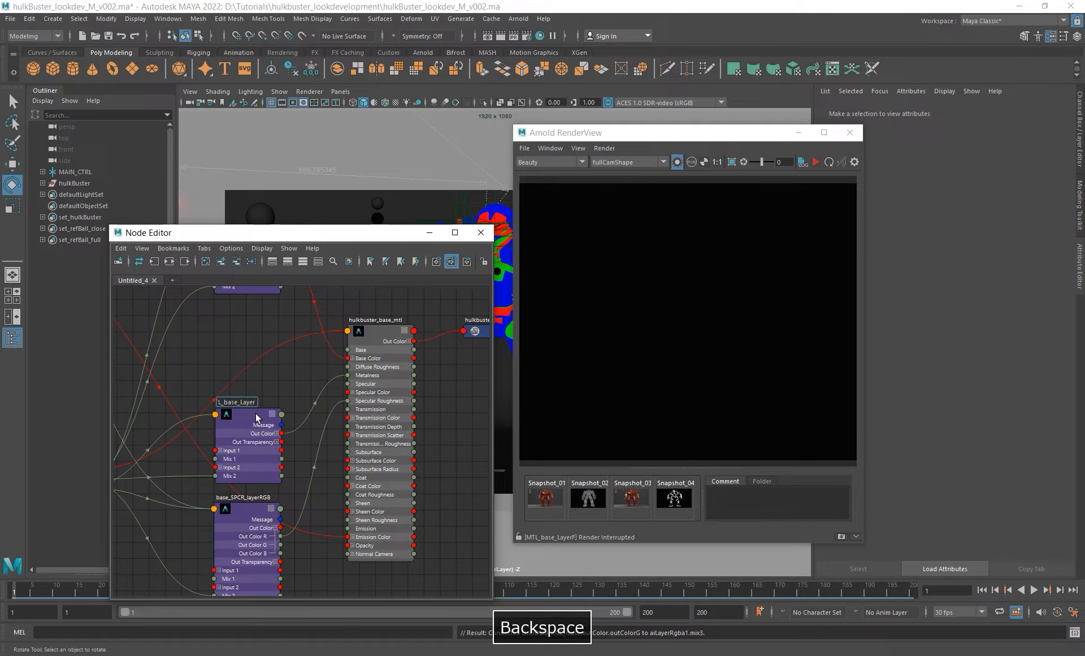
{"action": "type", "text": "RGB"}
{"action": "key", "text": "Return"}
{"action": "left_click_drag", "start_coordinate": [253, 437], "coordinate": [248, 376]}
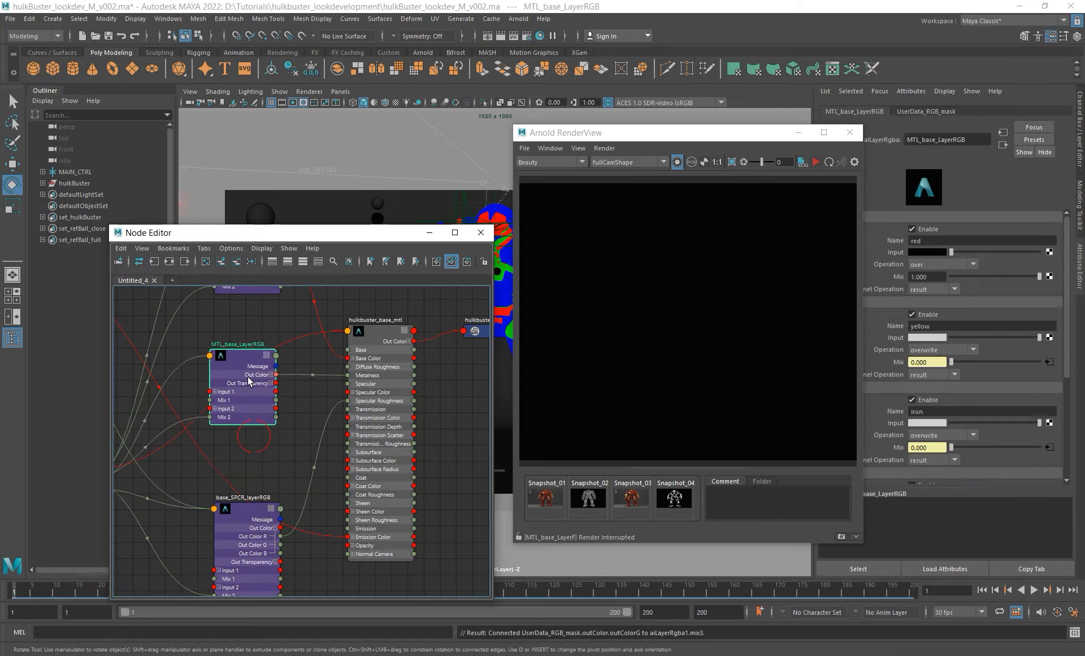
- Connect aiRange2's Out Color R to the mix5 input of MTL_base_LayerRGB
{"action": "middle_click_drag", "start_coordinate": [249, 379], "coordinate": [294, 412], "text": "alt"}
{"action": "right_click_drag", "start_coordinate": [294, 411], "coordinate": [215, 364], "text": "alt"}
{"action": "middle_click_drag", "start_coordinate": [215, 363], "coordinate": [324, 393], "text": "alt"}
{"action": "right_click_drag", "start_coordinate": [324, 394], "coordinate": [284, 373], "text": "alt"}
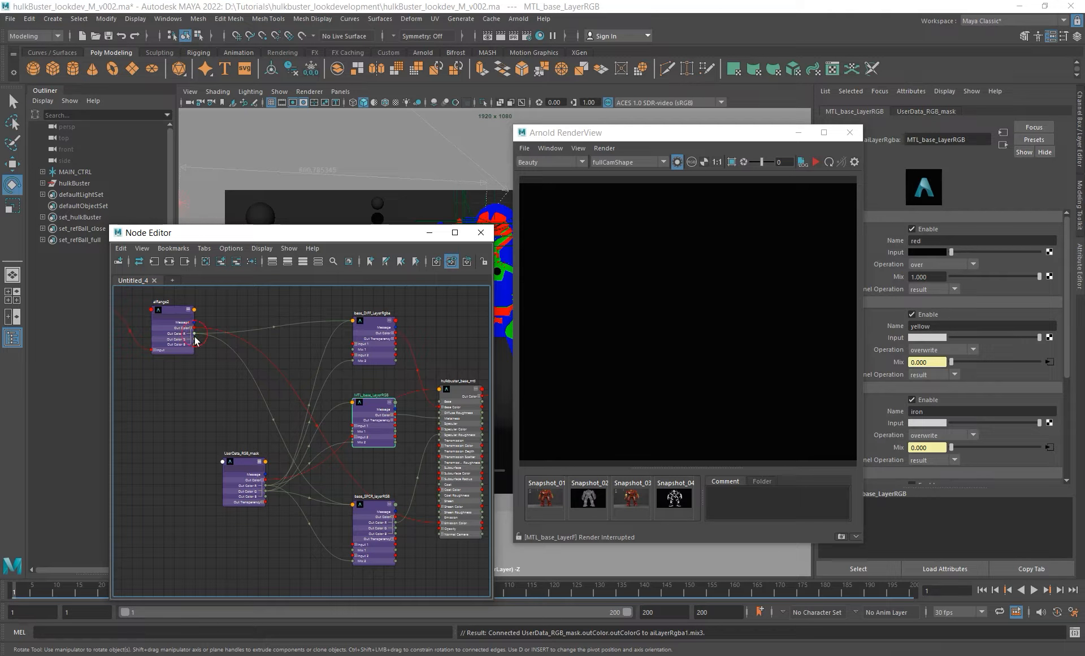
{"action": "left_click_drag", "start_coordinate": [195, 338], "coordinate": [352, 405]}
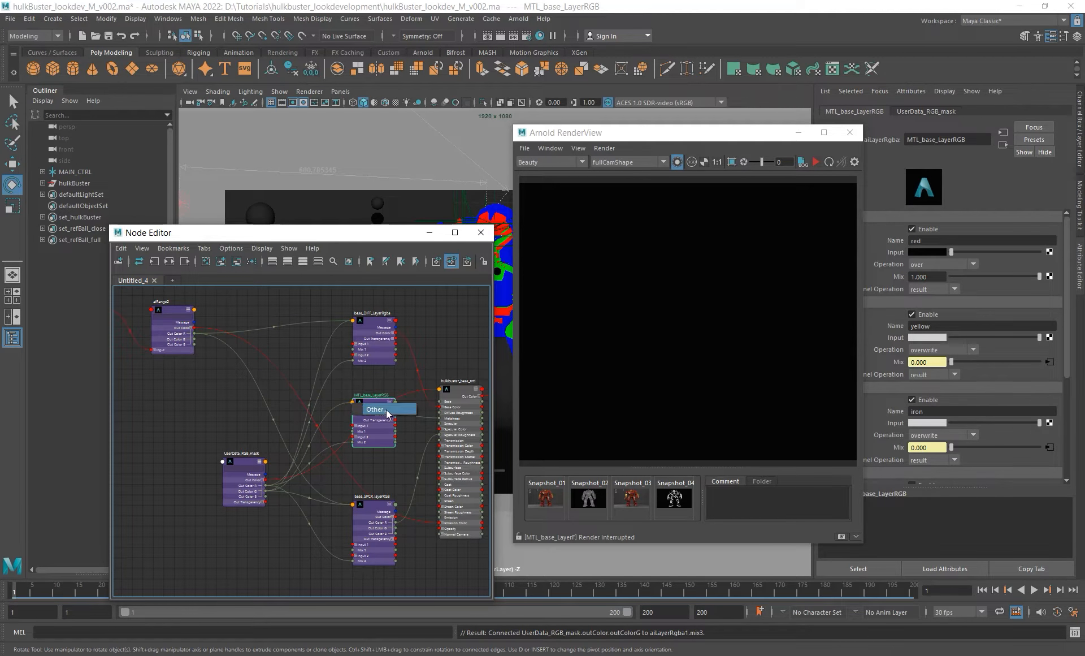
{"action": "scroll", "coordinate": [459, 456], "scroll_direction": "down", "scroll_amount": 3}
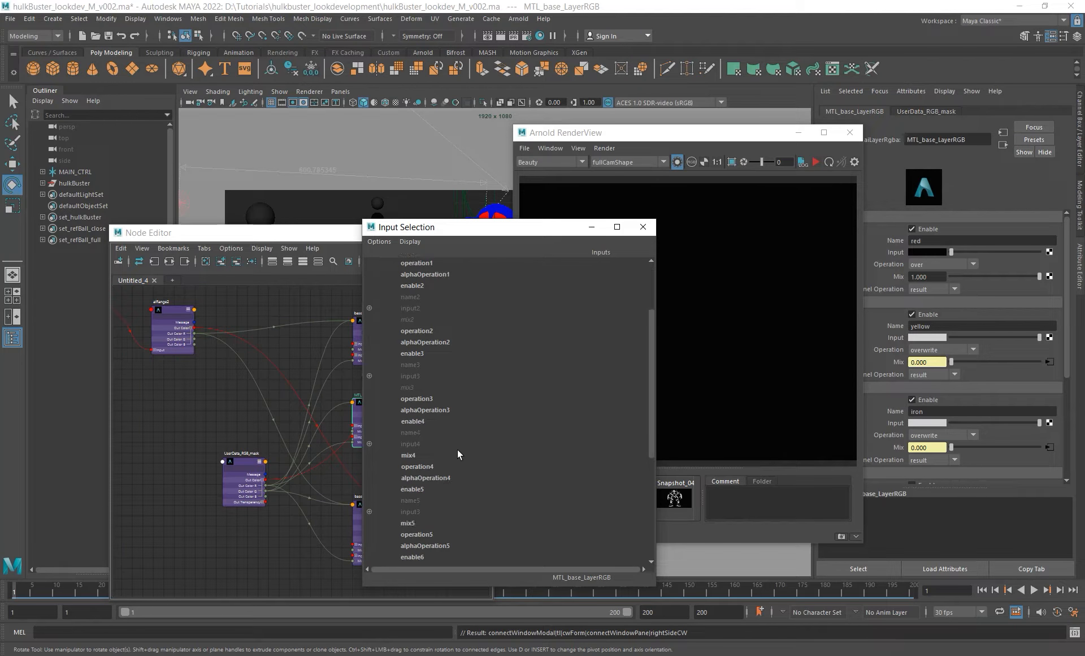
{"action": "left_click", "coordinate": [411, 525]}
- Move MTL_base_LayerRGB slightly closer to the material and display only its connected attributes
{"action": "left_click_drag", "start_coordinate": [373, 423], "coordinate": [386, 431]}
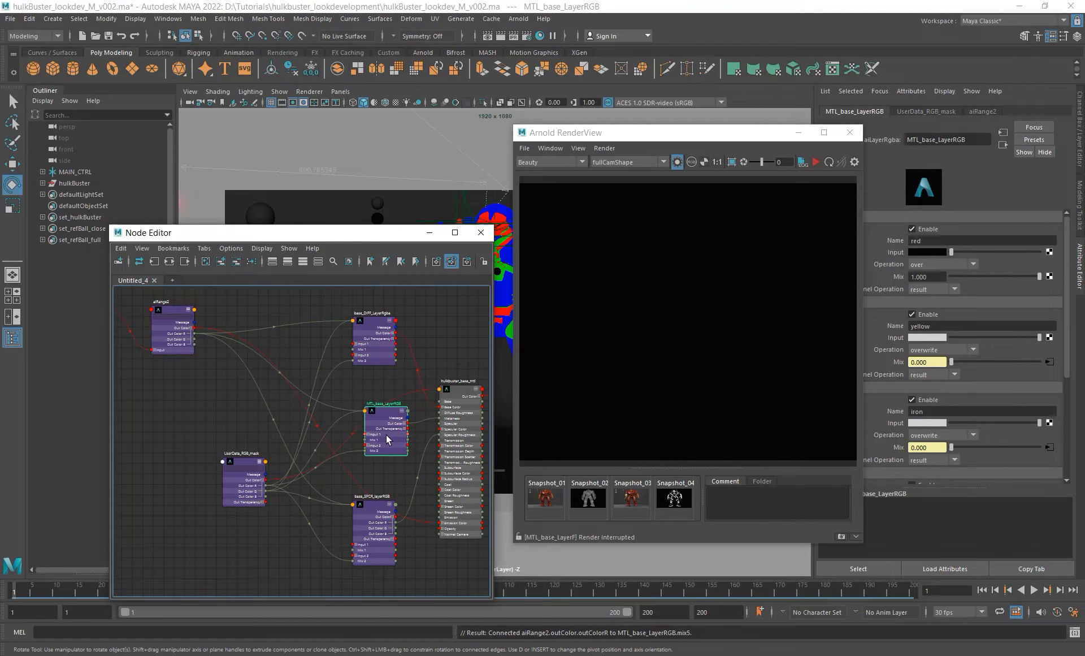
{"action": "right_click_drag", "start_coordinate": [389, 427], "coordinate": [412, 436], "text": "alt"}
{"action": "left_click", "coordinate": [403, 408]}
{"action": "left_click", "coordinate": [403, 408]}
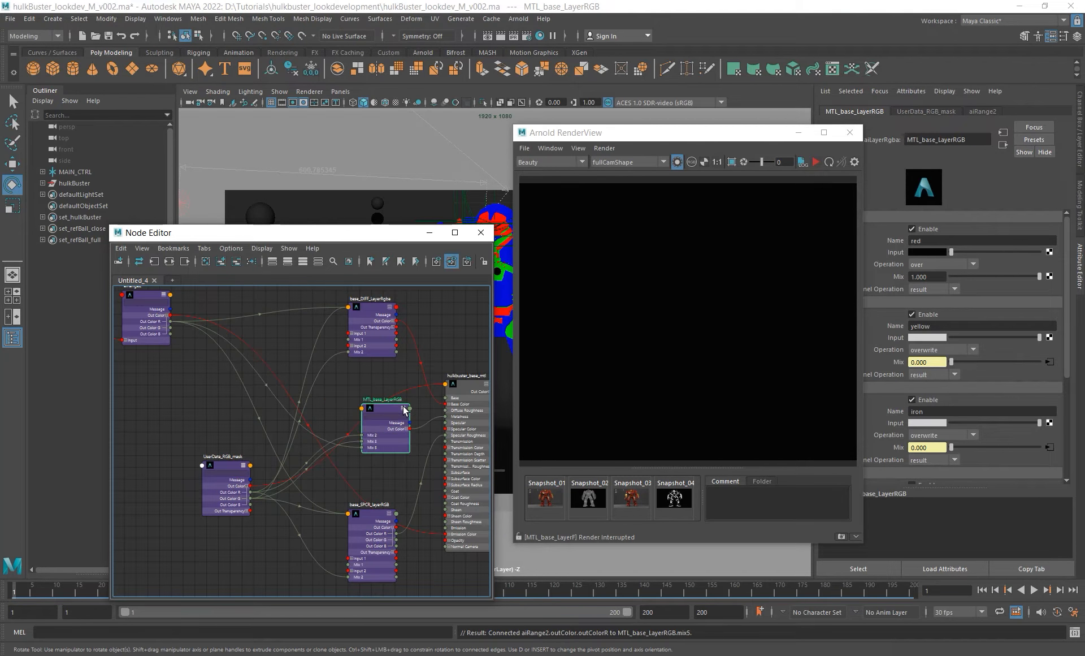
- Connect aiRange2's Out Color R to the mix4 input of MTL_base_LayerRGB and disconnect it from mix5
{"action": "scroll", "coordinate": [381, 433], "scroll_direction": "up", "scroll_amount": 2}
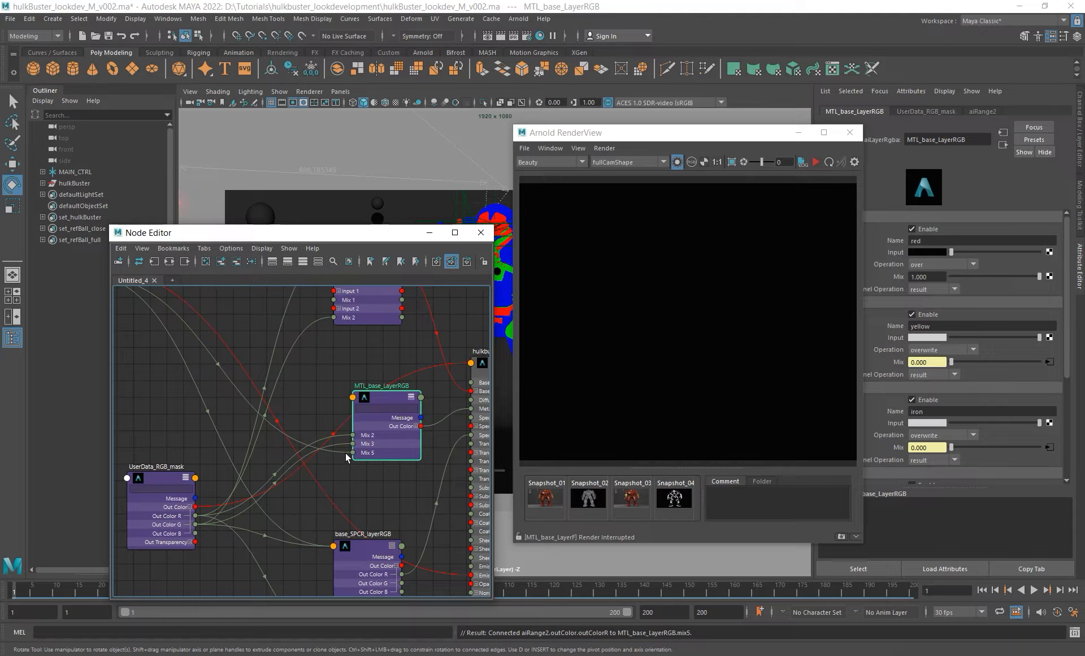
{"action": "left_click_drag", "start_coordinate": [345, 452], "coordinate": [353, 397]}
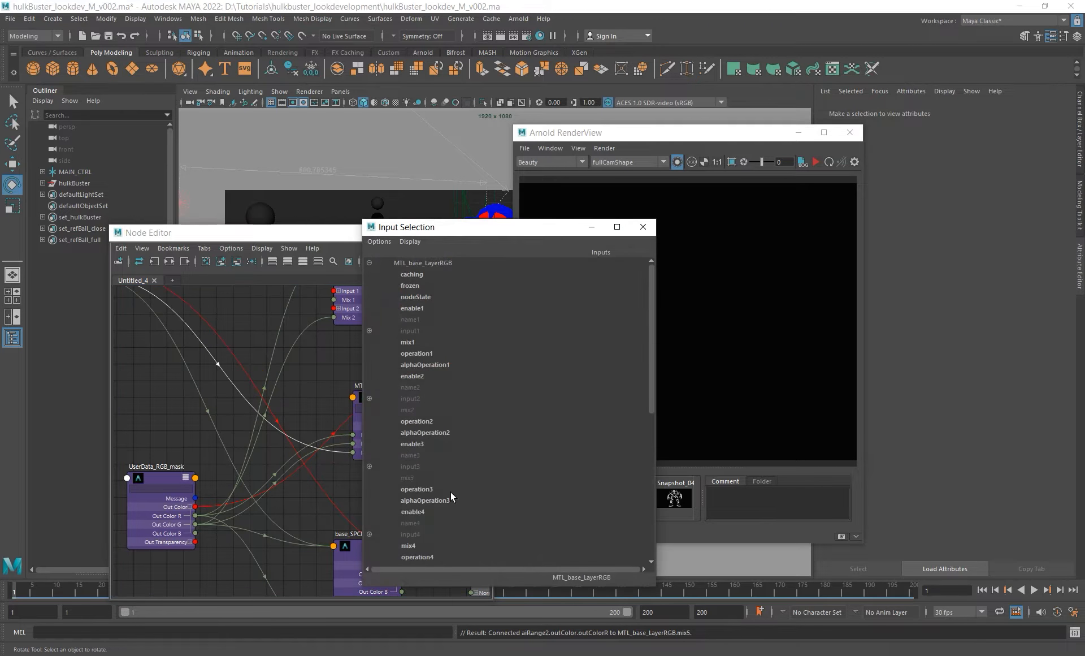
{"action": "left_click", "coordinate": [408, 545]}
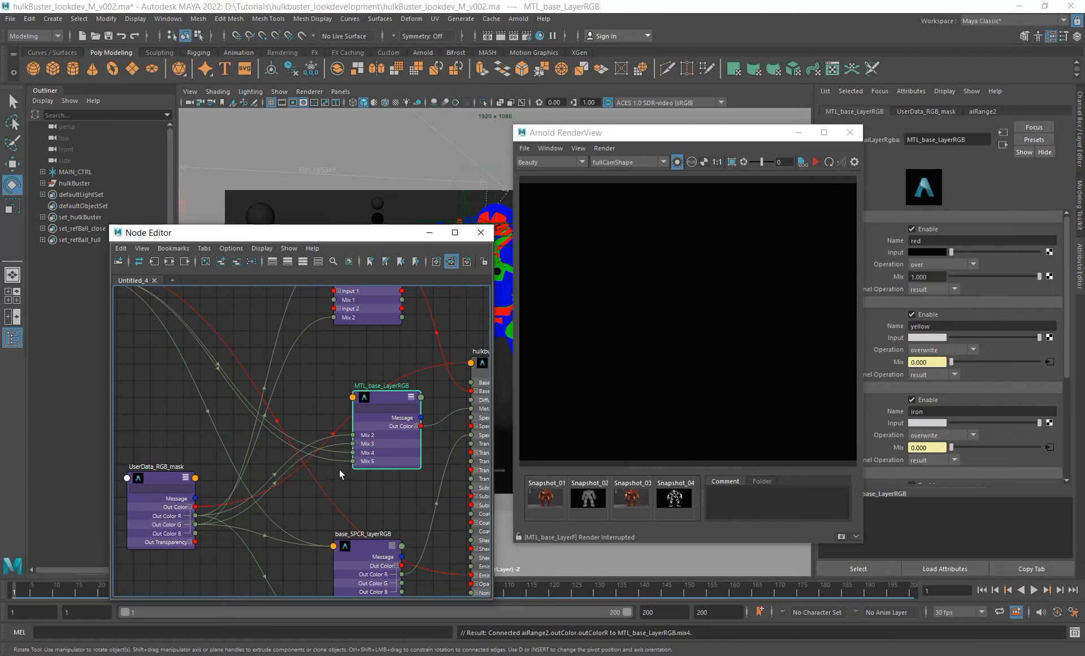
{"action": "left_click_drag", "start_coordinate": [339, 469], "coordinate": [350, 454], "text": "alt+shift"}
- Enable layer 4 of MTL_base_LayerRGB and set its operation to multiply
{"action": "middle_click_drag", "start_coordinate": [402, 444], "coordinate": [368, 441], "text": "alt"}
{"action": "scroll", "coordinate": [935, 422], "scroll_direction": "down", "scroll_amount": 3}
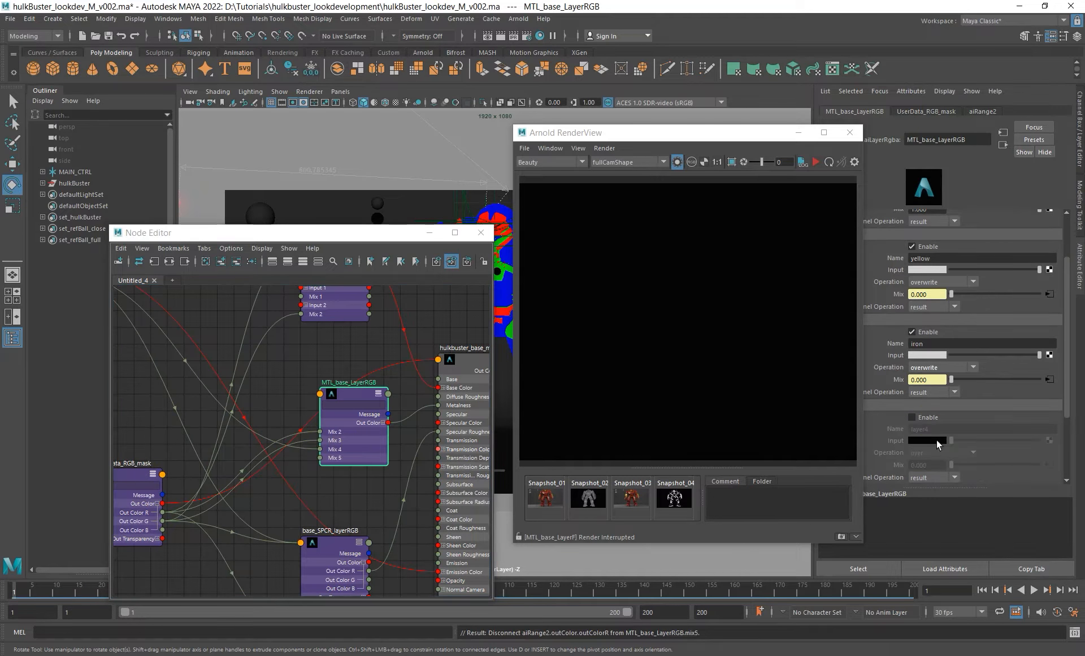
{"action": "left_click", "coordinate": [933, 419]}
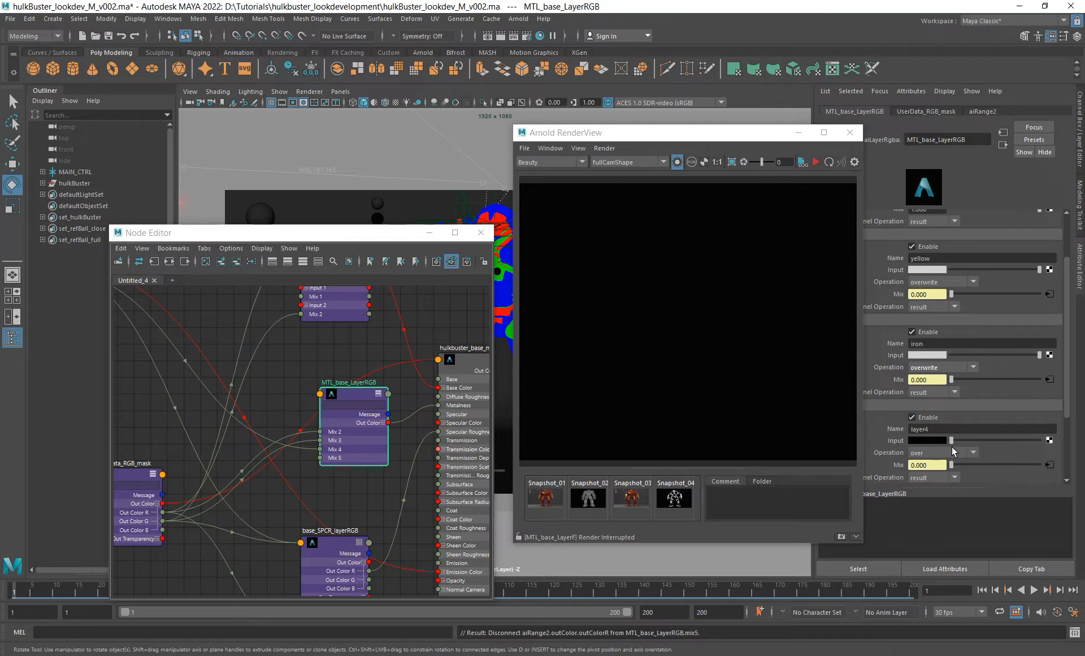
{"action": "left_click", "coordinate": [952, 451]}
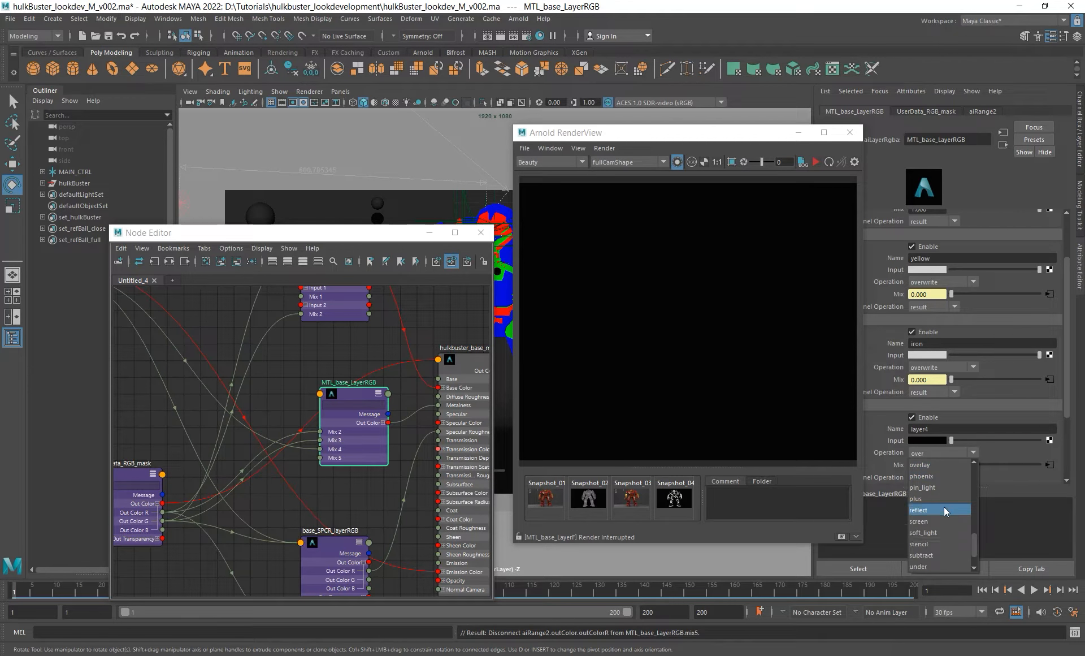
{"action": "scroll", "coordinate": [940, 533], "scroll_direction": "down", "scroll_amount": 1}
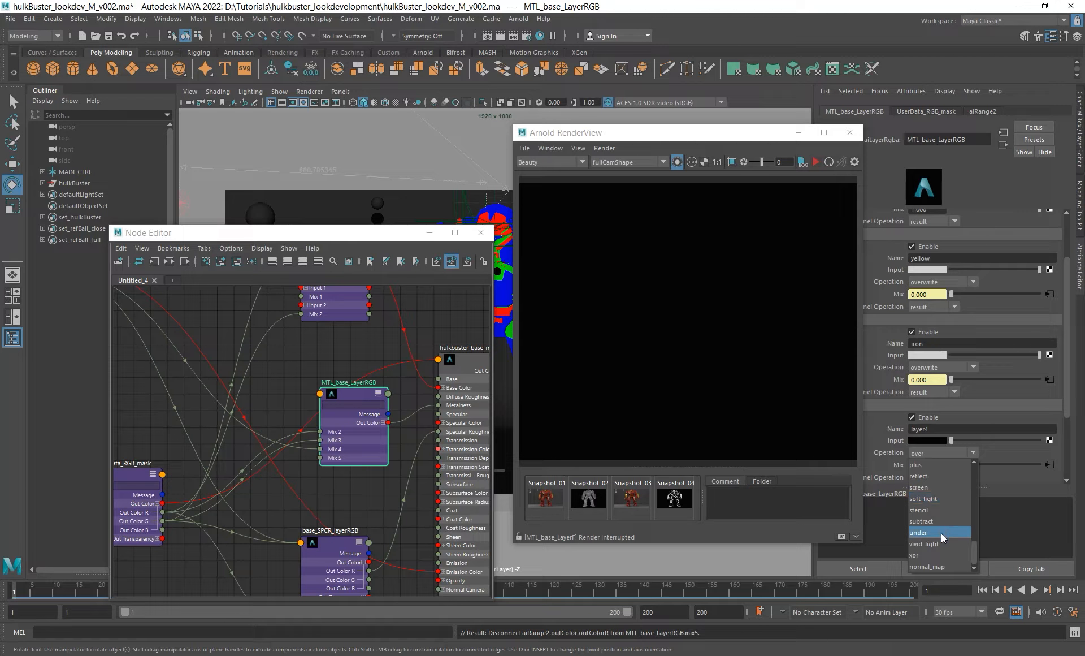
{"action": "scroll", "coordinate": [944, 494], "scroll_direction": "up", "scroll_amount": 3}
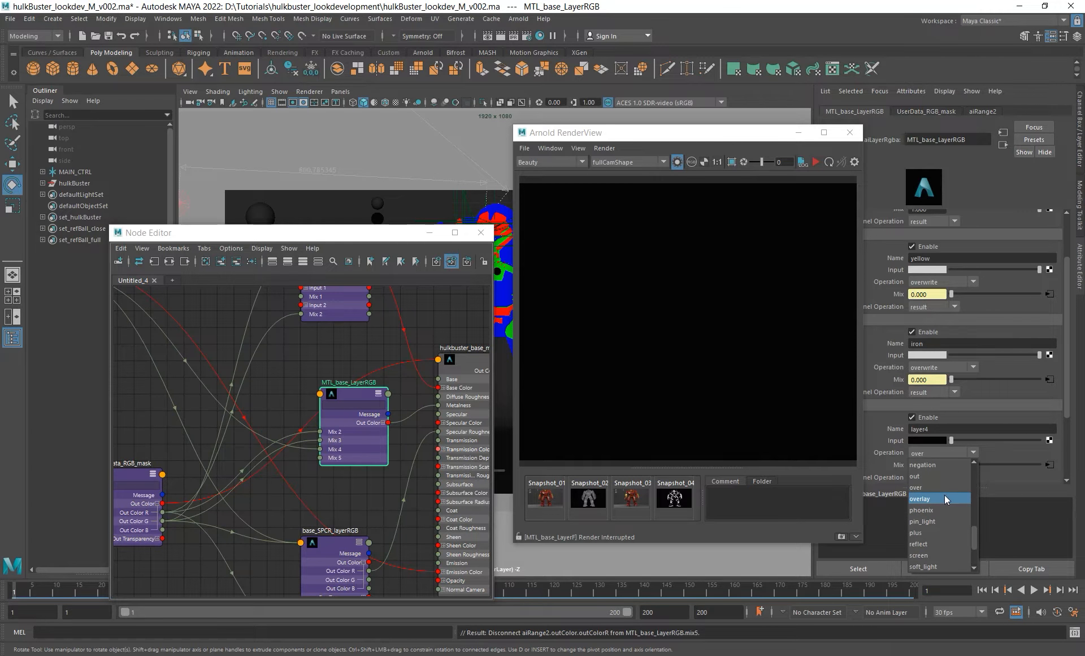
{"action": "left_click", "coordinate": [929, 486]}
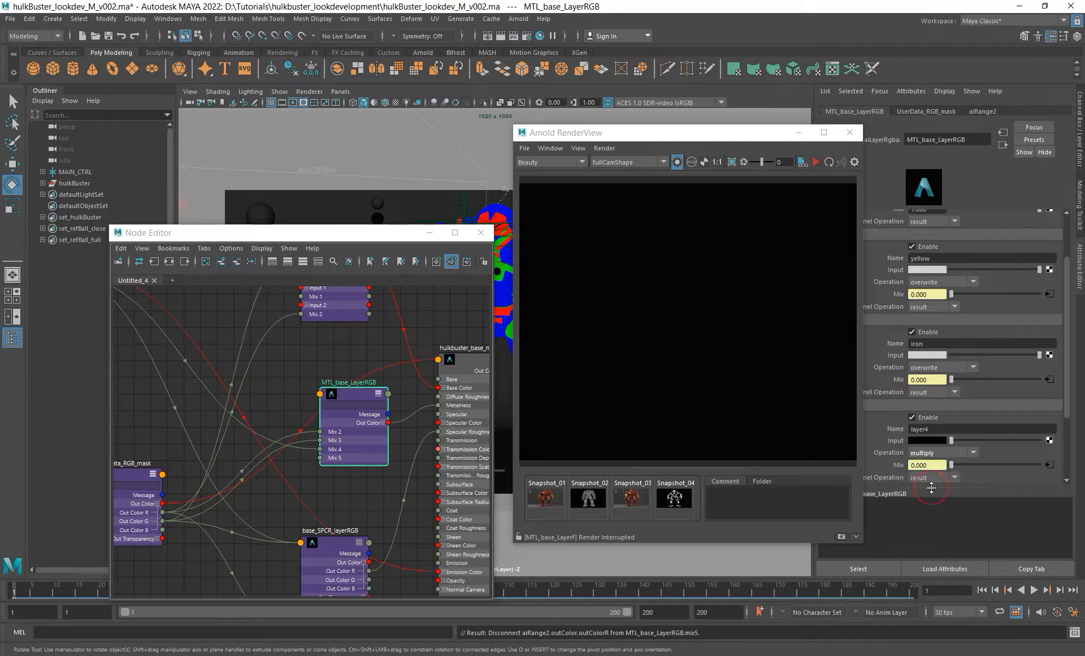
- Restart the interactive render of the isolated MTL_base_LayerRGB, close in on the helmet, and move the render window off the layer attributes
{"action": "left_click", "coordinate": [818, 161]}
{"action": "scroll", "coordinate": [646, 340], "scroll_direction": "up", "scroll_amount": 5}
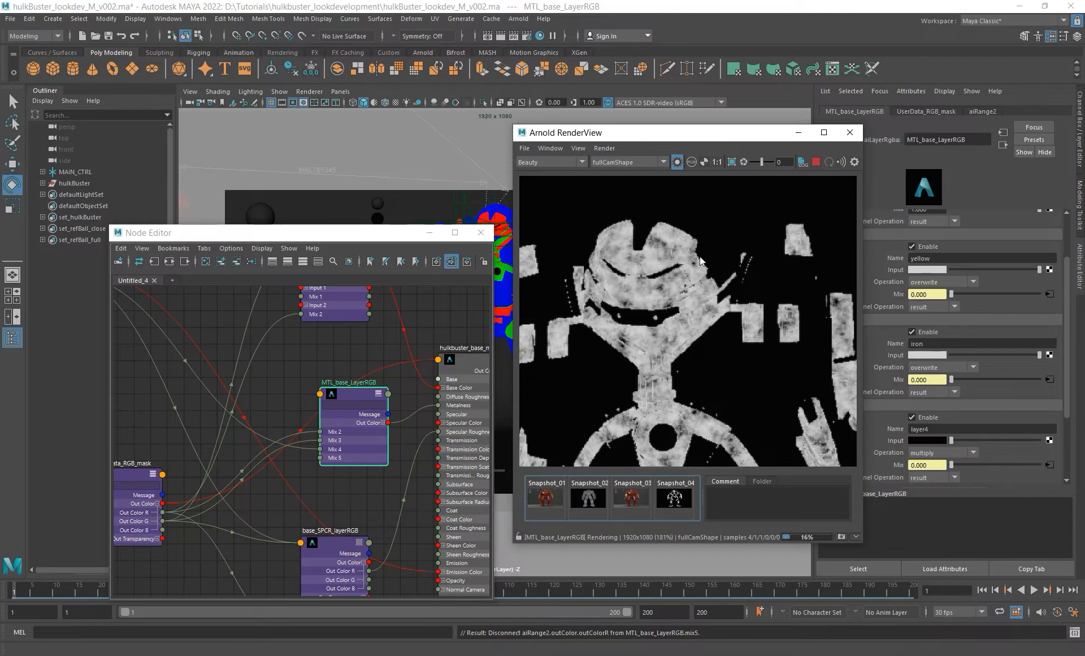
{"action": "left_click_drag", "start_coordinate": [729, 138], "coordinate": [636, 97]}
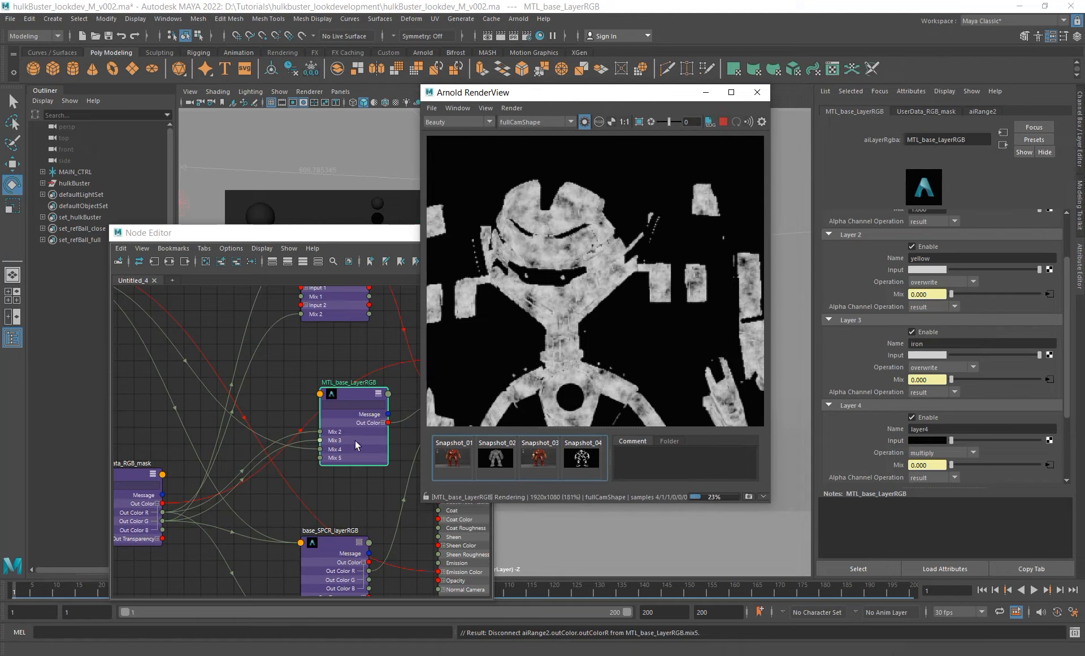
{"action": "left_click_drag", "start_coordinate": [355, 439], "coordinate": [348, 449]}
{"action": "left_click_drag", "start_coordinate": [636, 95], "coordinate": [603, 93]}
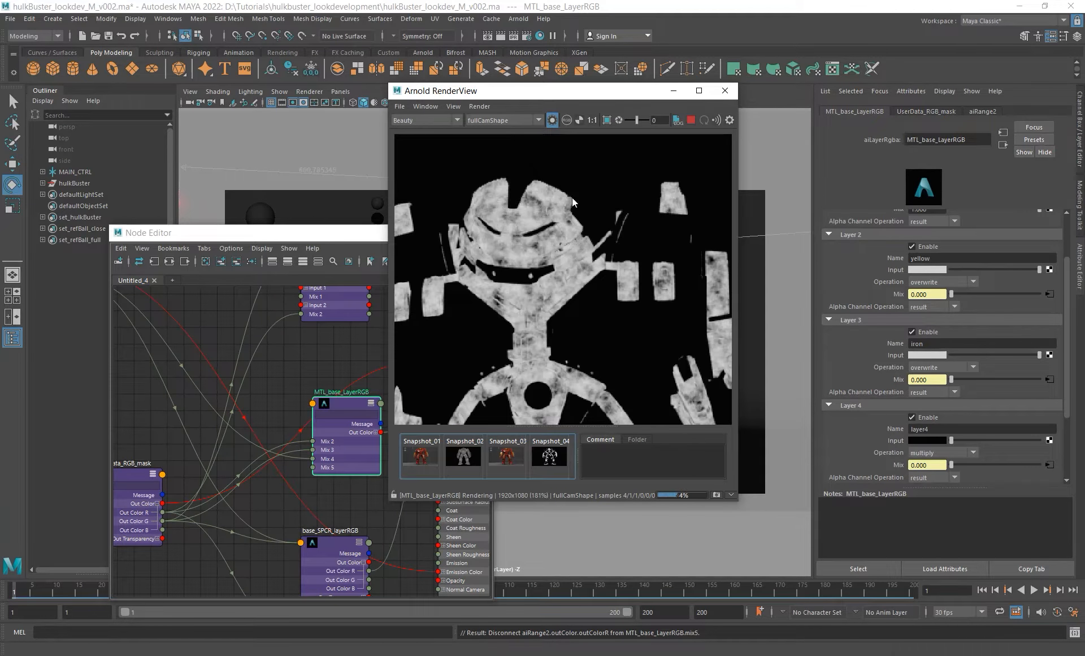
- Turn off the isolated node display and show the diffuse_direct pass within a crop region covering the whole helmet
{"action": "left_click", "coordinate": [552, 120]}
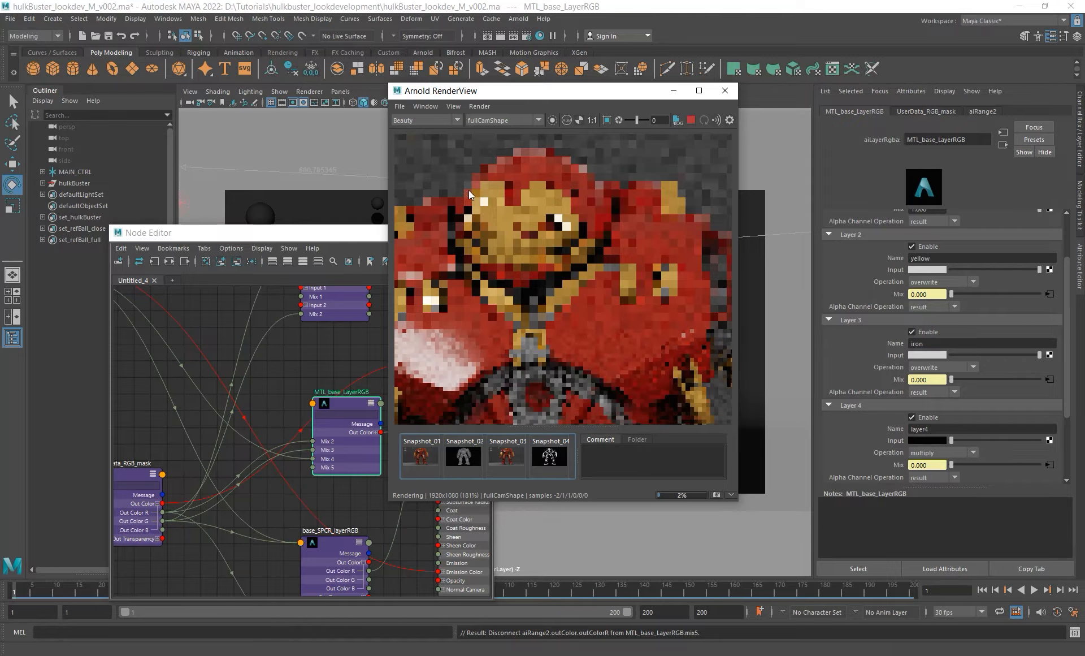
{"action": "left_click_drag", "start_coordinate": [466, 172], "coordinate": [598, 311], "text": "shift"}
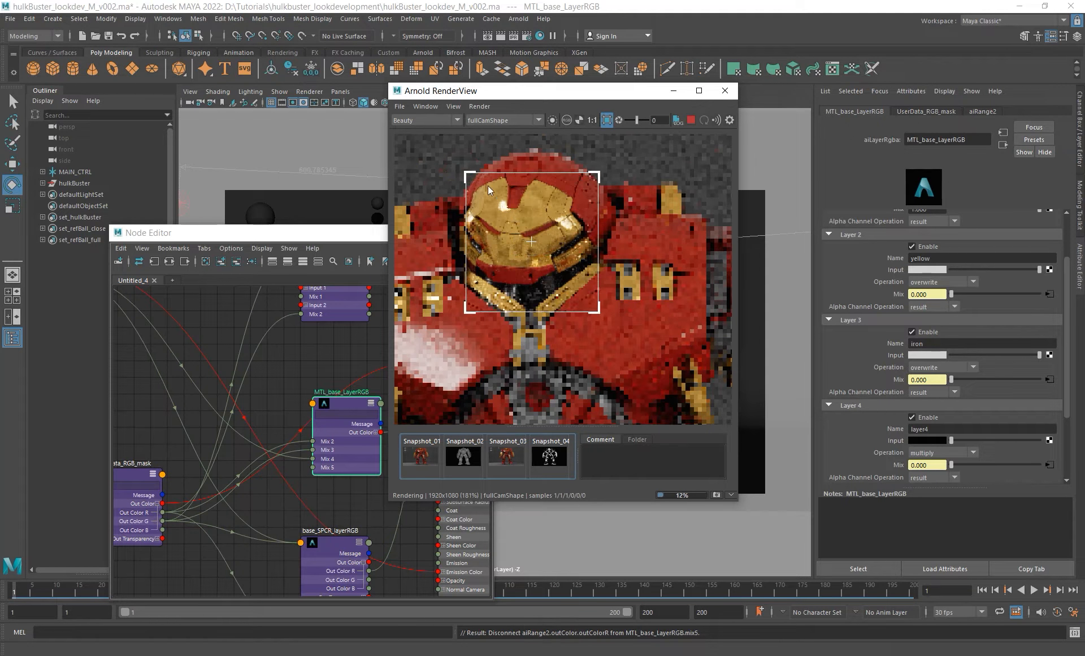
{"action": "left_click", "coordinate": [436, 122]}
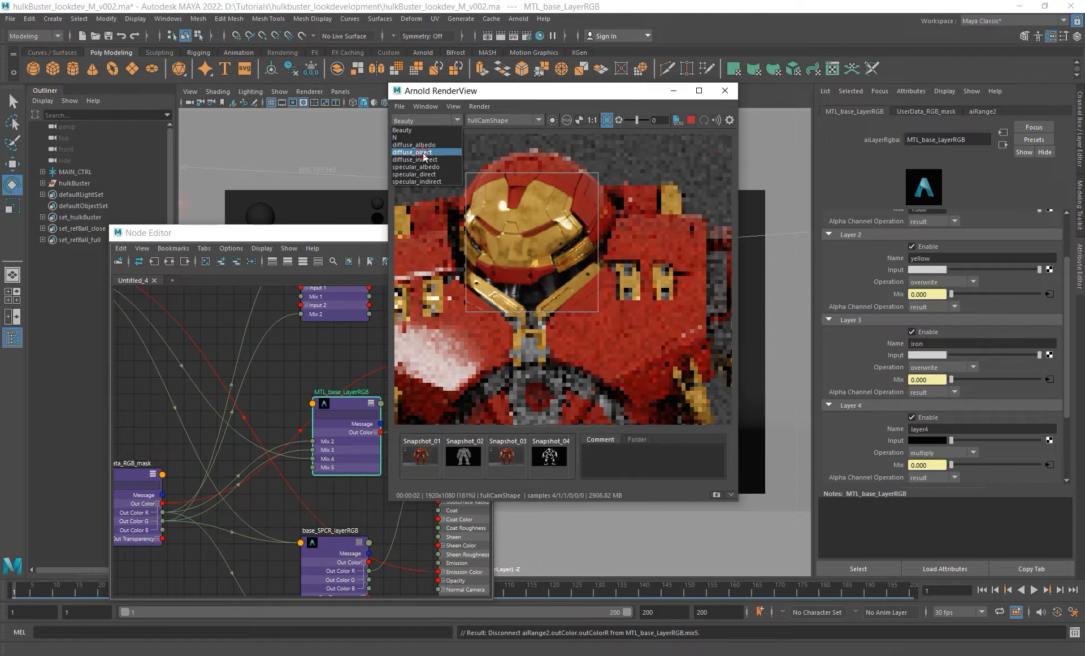
{"action": "left_click", "coordinate": [424, 152]}
{"action": "scroll", "coordinate": [514, 210], "scroll_direction": "up", "scroll_amount": 3}
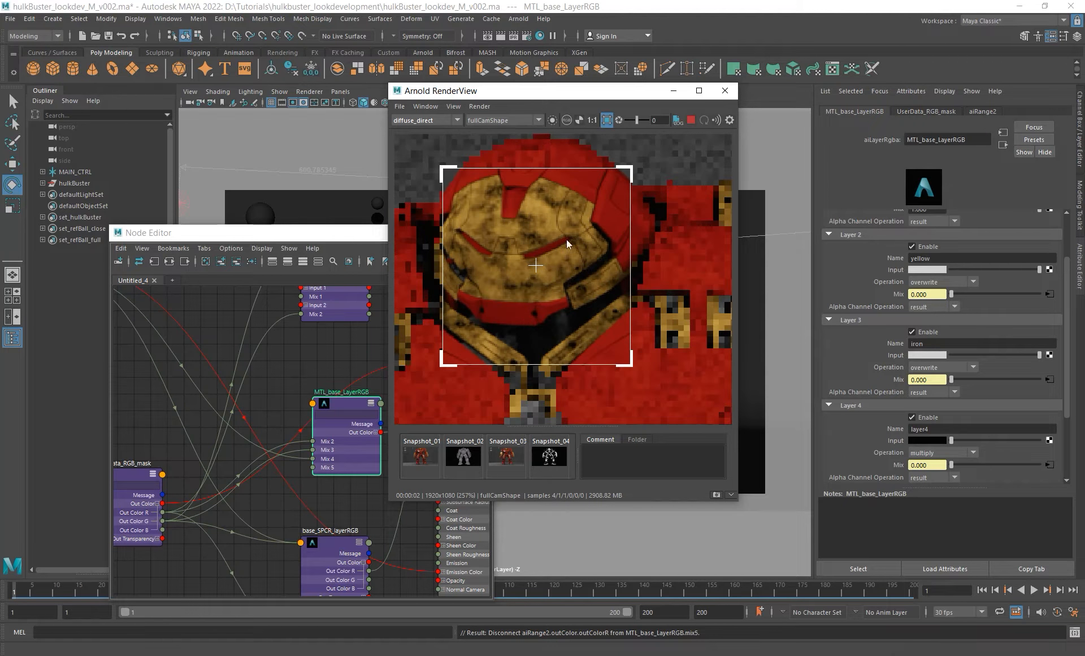
{"action": "left_click_drag", "start_coordinate": [427, 176], "coordinate": [407, 133], "text": "shift"}
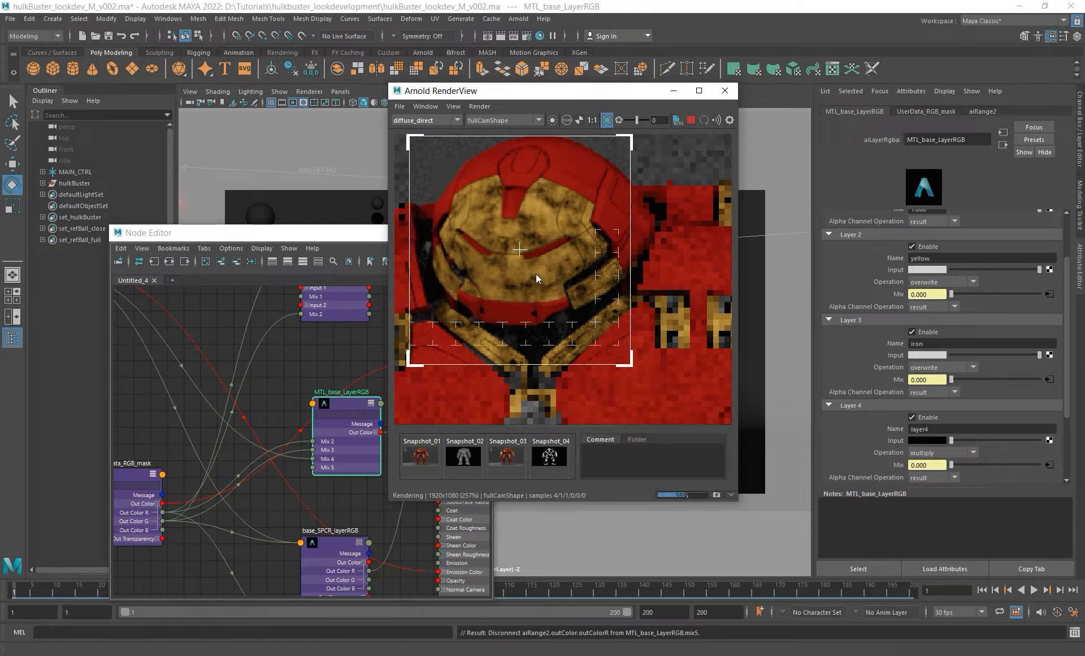
- Raise the layer 4 input to light grey and place the render region around the forearm shield
{"action": "left_click_drag", "start_coordinate": [965, 439], "coordinate": [1033, 438]}
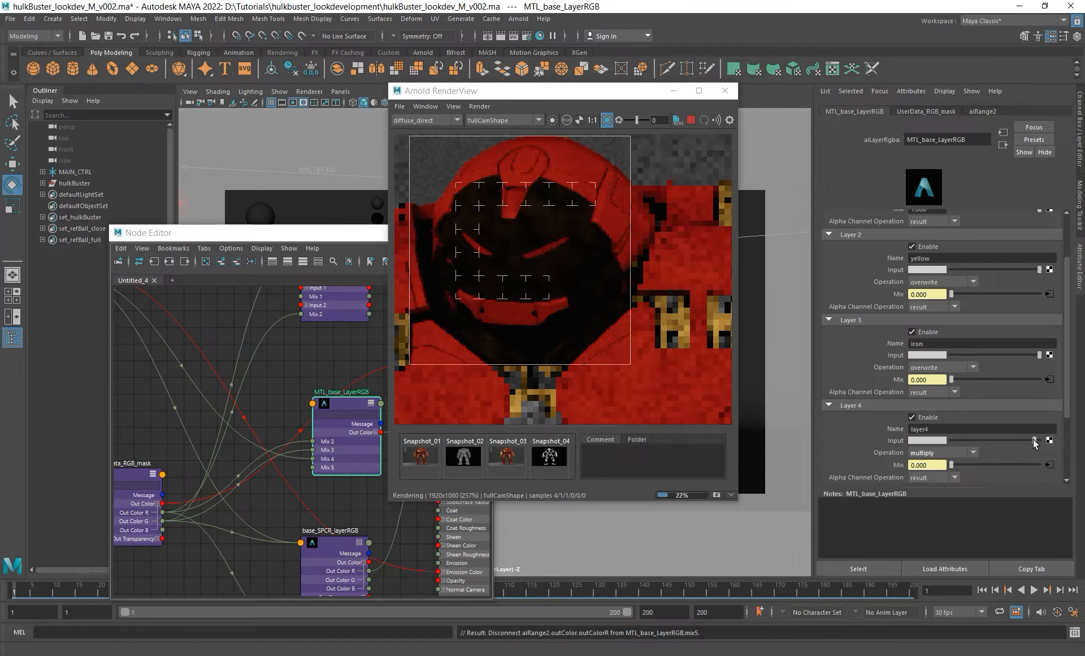
{"action": "scroll", "coordinate": [541, 273], "scroll_direction": "down", "scroll_amount": 1}
{"action": "mouse_move", "coordinate": [541, 273]}
{"action": "middle_mouse_down", "text": "alt"}
{"action": "mouse_move", "coordinate": [454, 132]}
{"action": "mouse_move", "coordinate": [278, 77]}
{"action": "middle_mouse_up", "text": "alt"}
{"action": "left_click_drag", "start_coordinate": [523, 170], "coordinate": [617, 382], "text": "shift"}
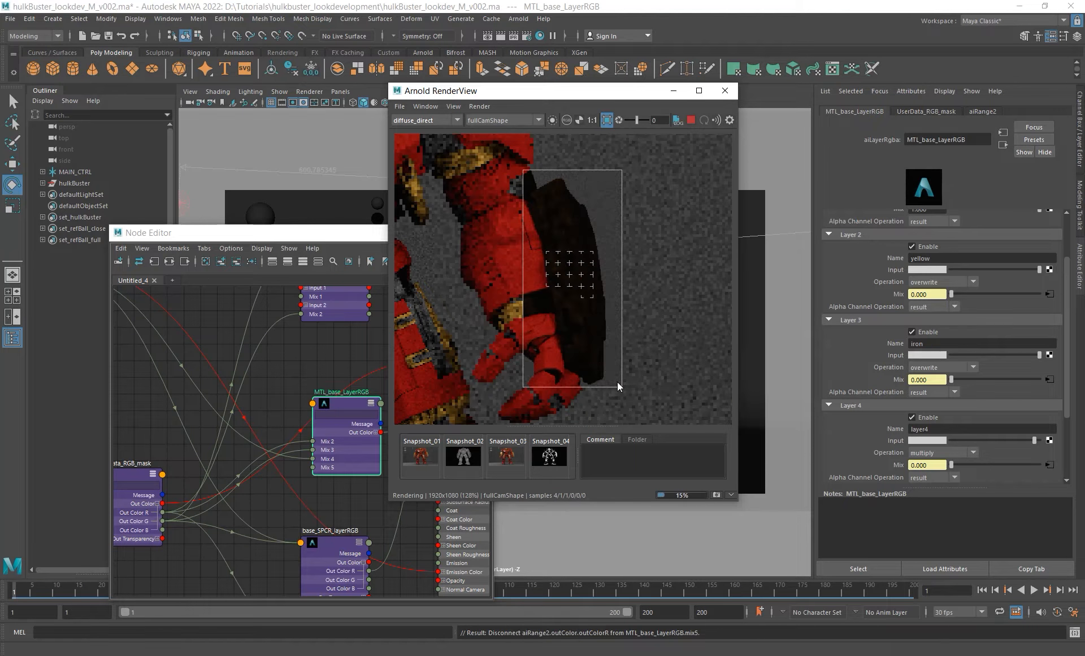
- Switch the render back to the Beauty pass and examine the metal on the forearm shield
{"action": "left_click", "coordinate": [428, 121]}
{"action": "left_click", "coordinate": [412, 130]}
{"action": "scroll", "coordinate": [577, 309], "scroll_direction": "up", "scroll_amount": 1}
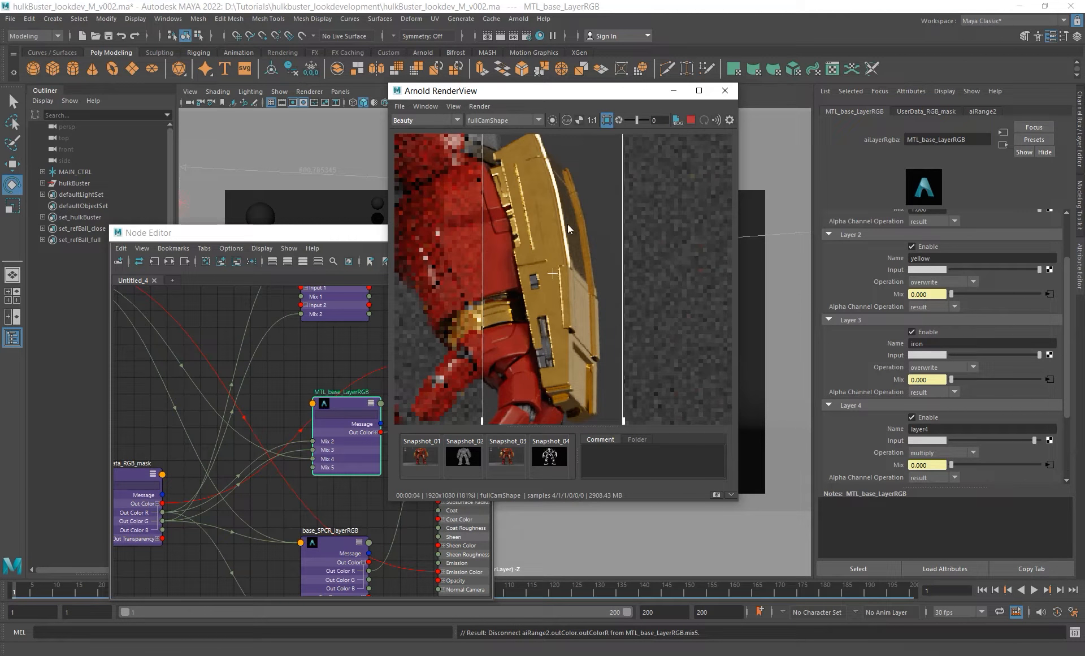
{"action": "scroll", "coordinate": [559, 279], "scroll_direction": "down", "scroll_amount": 2}
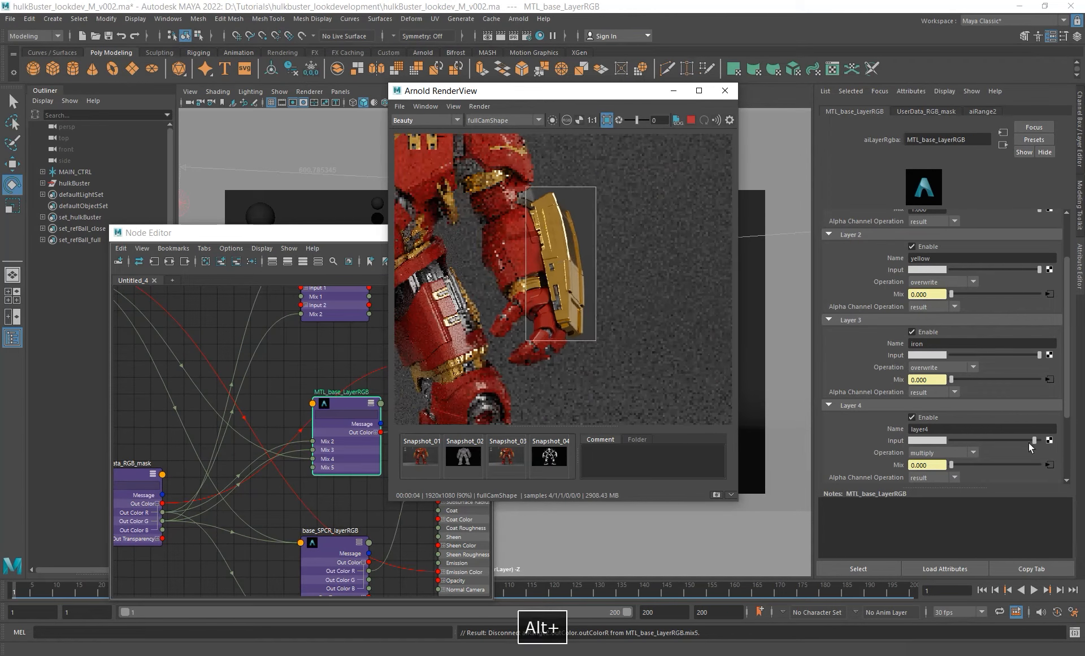
- Try a mid-grey layer 4 input on the forearm shield, then return it to light grey
{"action": "left_click_drag", "start_coordinate": [1030, 441], "coordinate": [982, 442]}
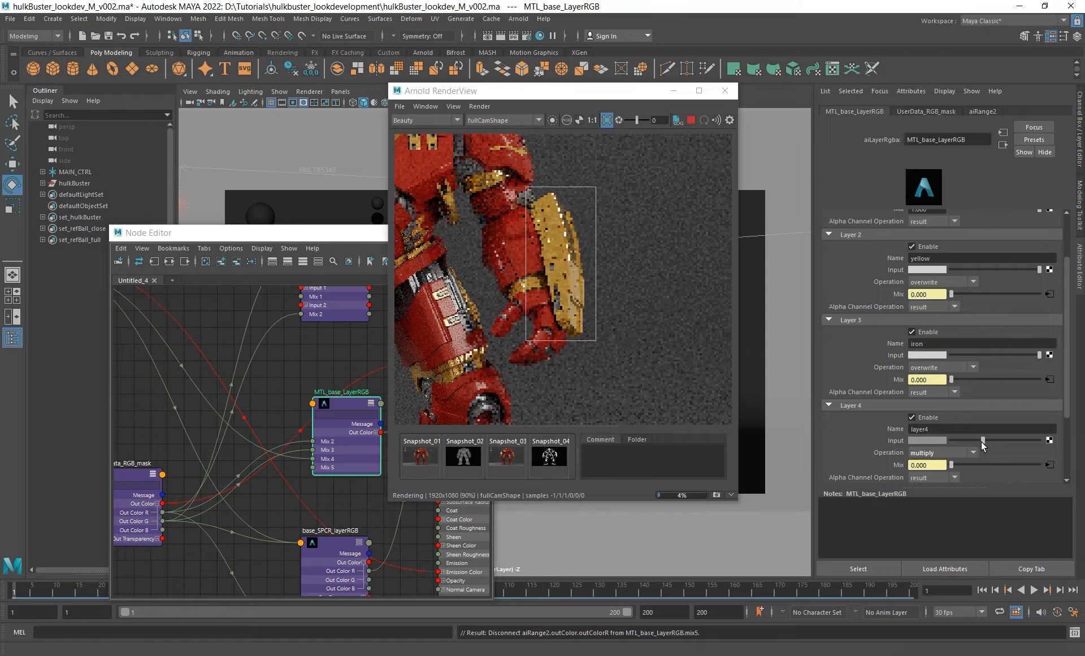
{"action": "scroll", "coordinate": [570, 259], "scroll_direction": "up", "scroll_amount": 2}
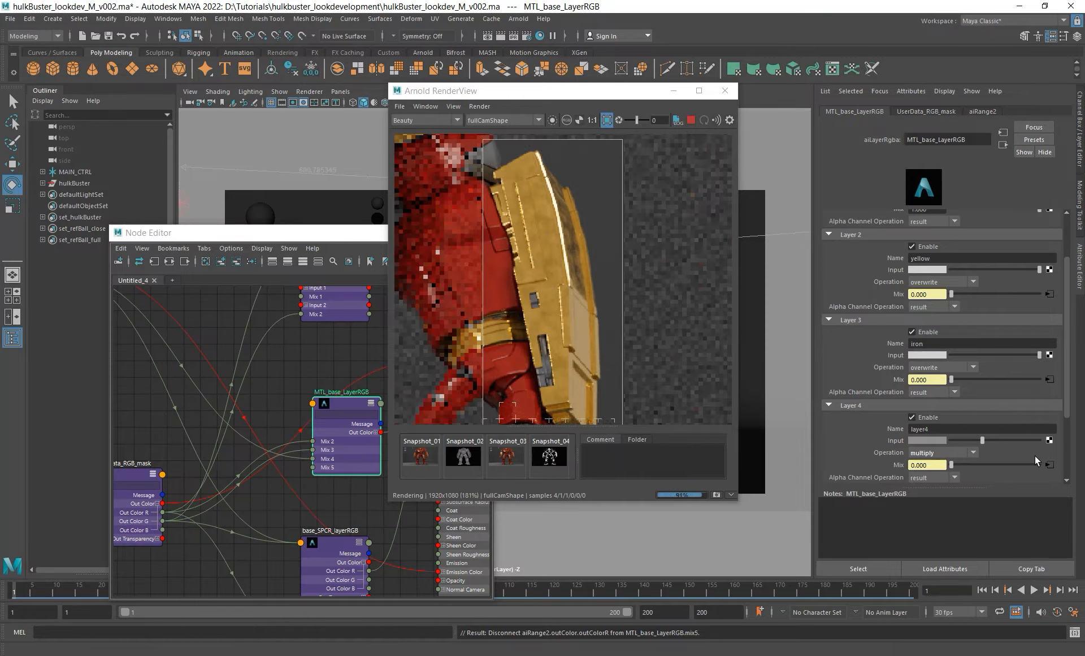
{"action": "left_click", "coordinate": [1030, 441]}
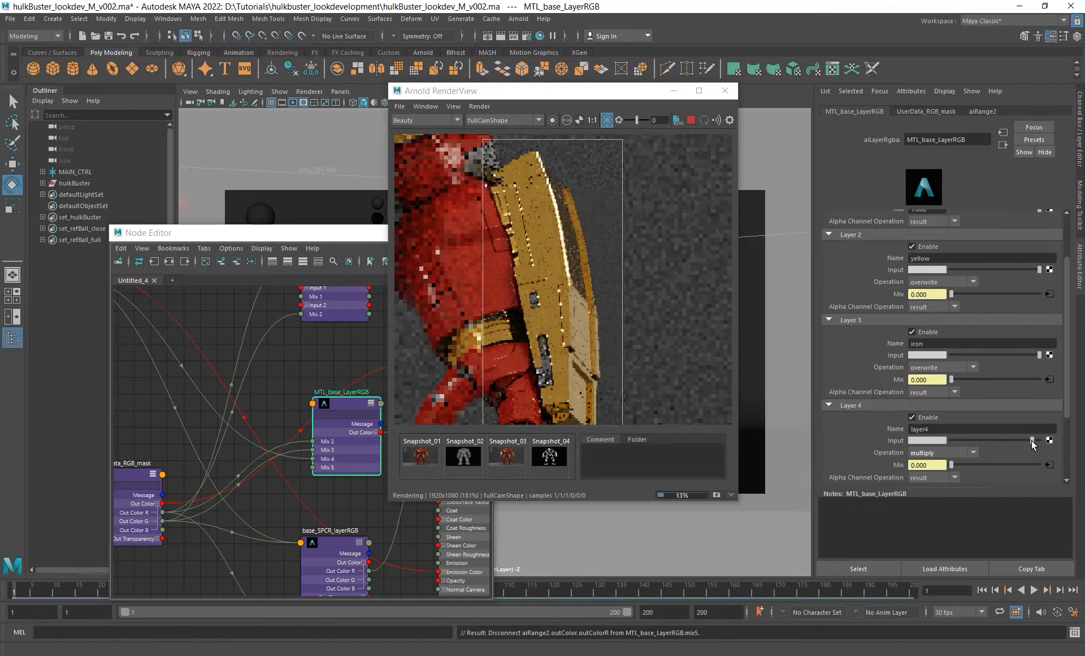
- Show the specular_direct pass and inspect the reflections on the forearm shield and the rest of the armour
{"action": "left_click", "coordinate": [409, 119]}
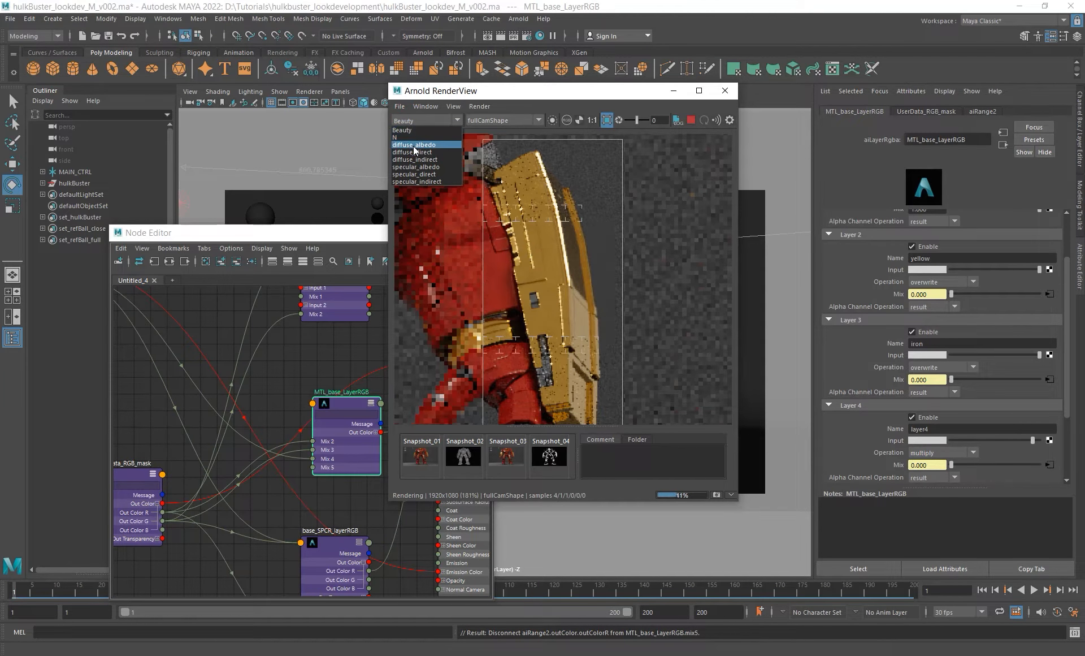
{"action": "left_click", "coordinate": [416, 174]}
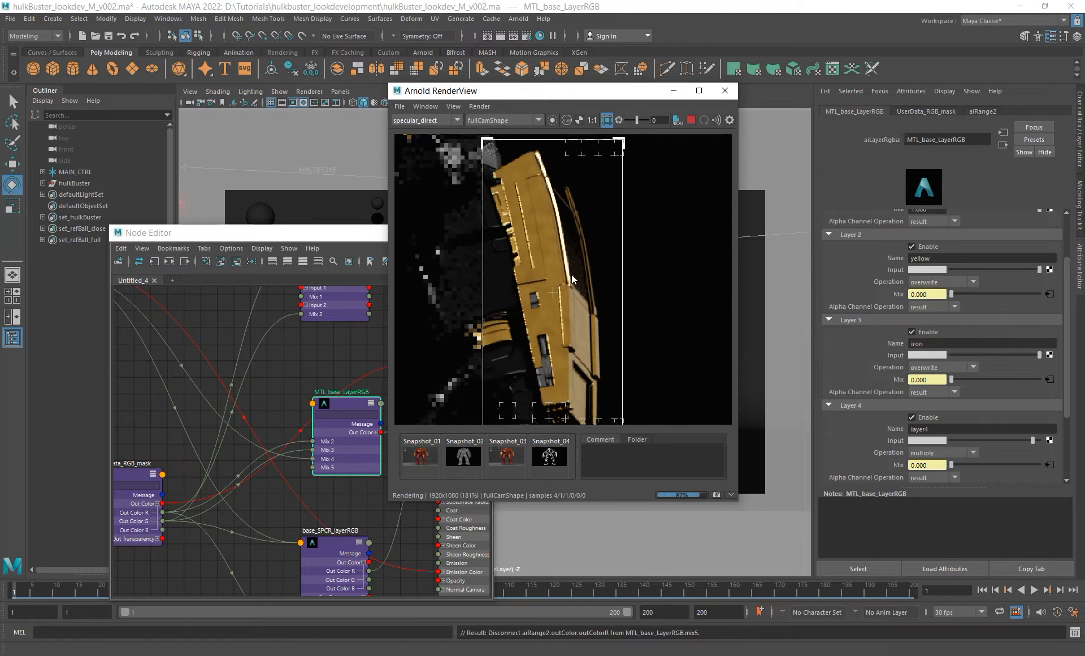
{"action": "scroll", "coordinate": [558, 272], "scroll_direction": "down", "scroll_amount": 3}
{"action": "middle_click_drag", "start_coordinate": [412, 144], "coordinate": [544, 263], "text": "alt"}
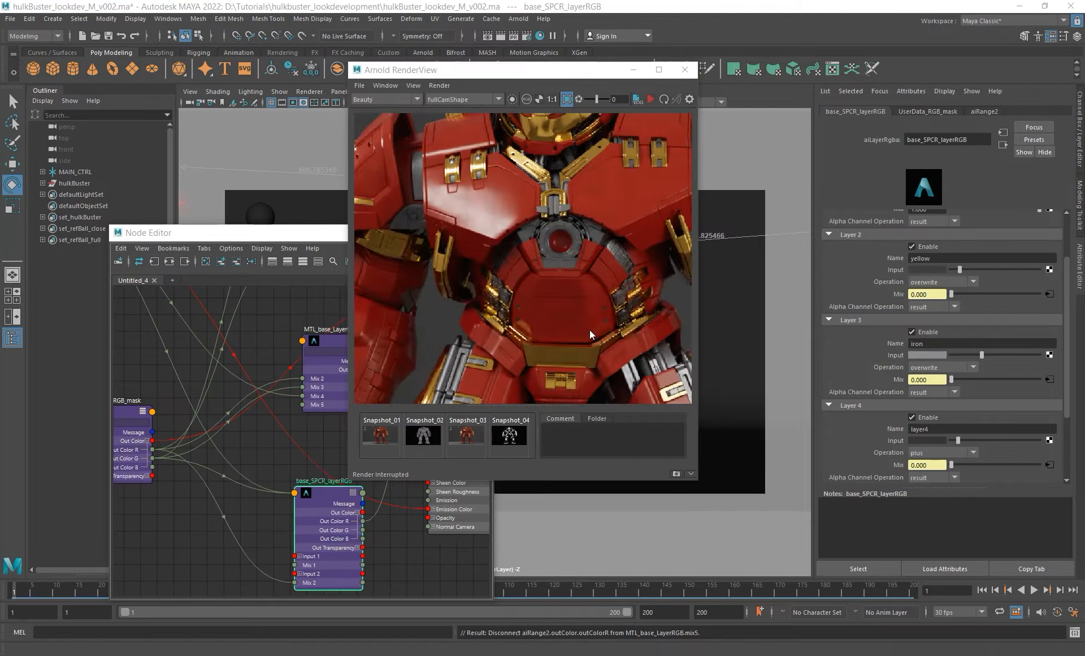
- Enlarge the render window and examine the armour's legs, chest and helmet in the Beauty pass
{"action": "scroll", "coordinate": [587, 300], "scroll_direction": "down", "scroll_amount": 3}
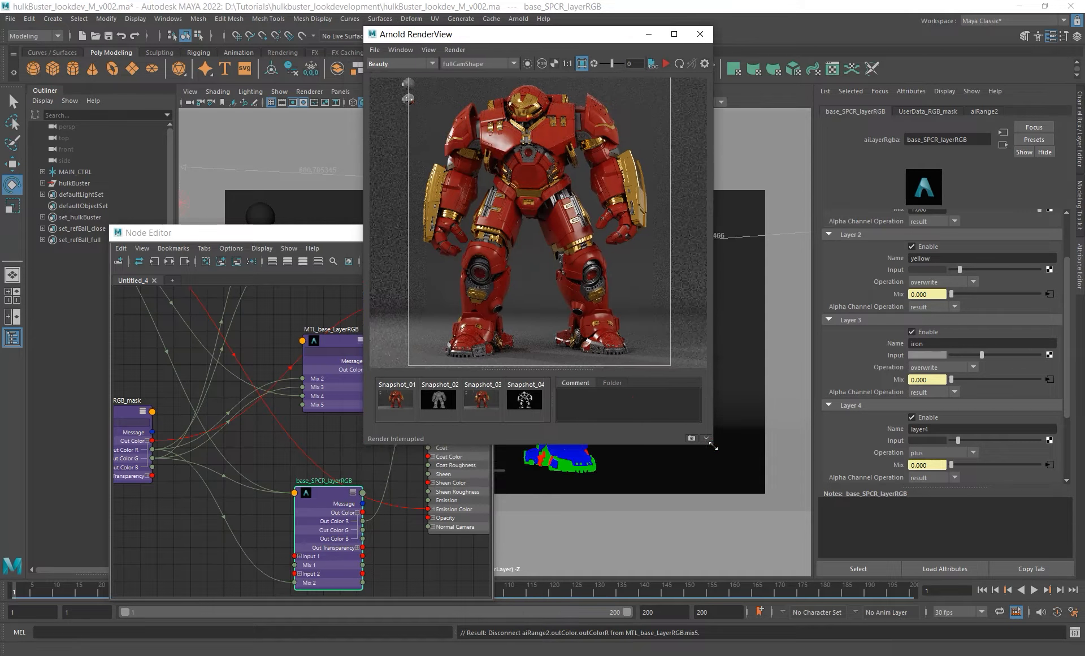
{"action": "left_click_drag", "start_coordinate": [713, 446], "coordinate": [862, 546]}
{"action": "scroll", "coordinate": [625, 280], "scroll_direction": "up", "scroll_amount": 5}
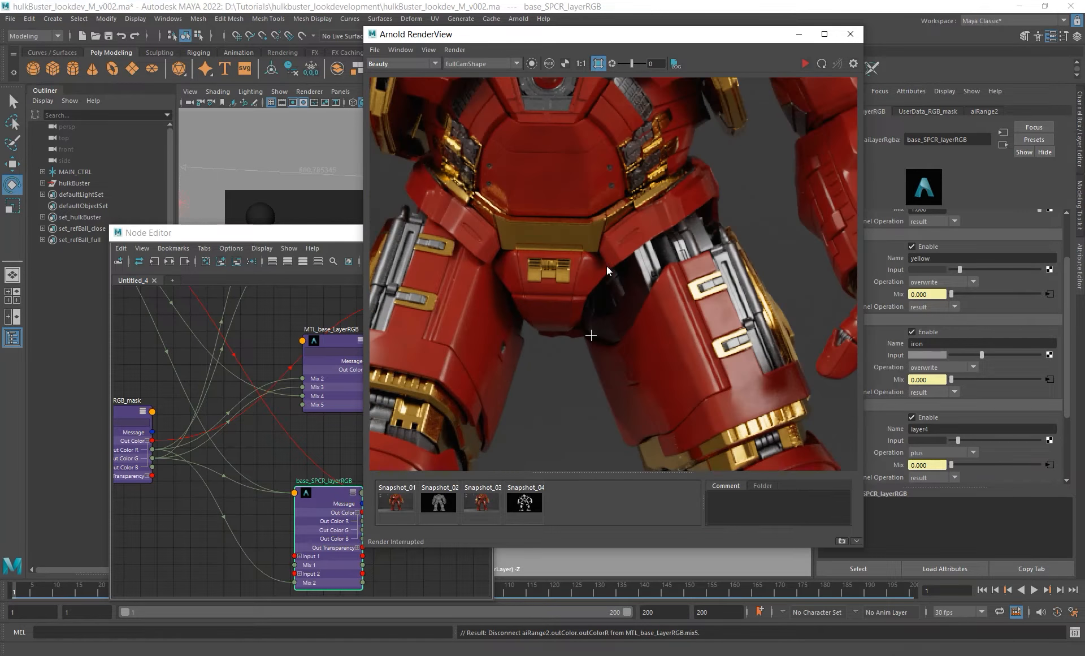
{"action": "middle_click_drag", "start_coordinate": [606, 265], "coordinate": [635, 349], "text": "alt"}
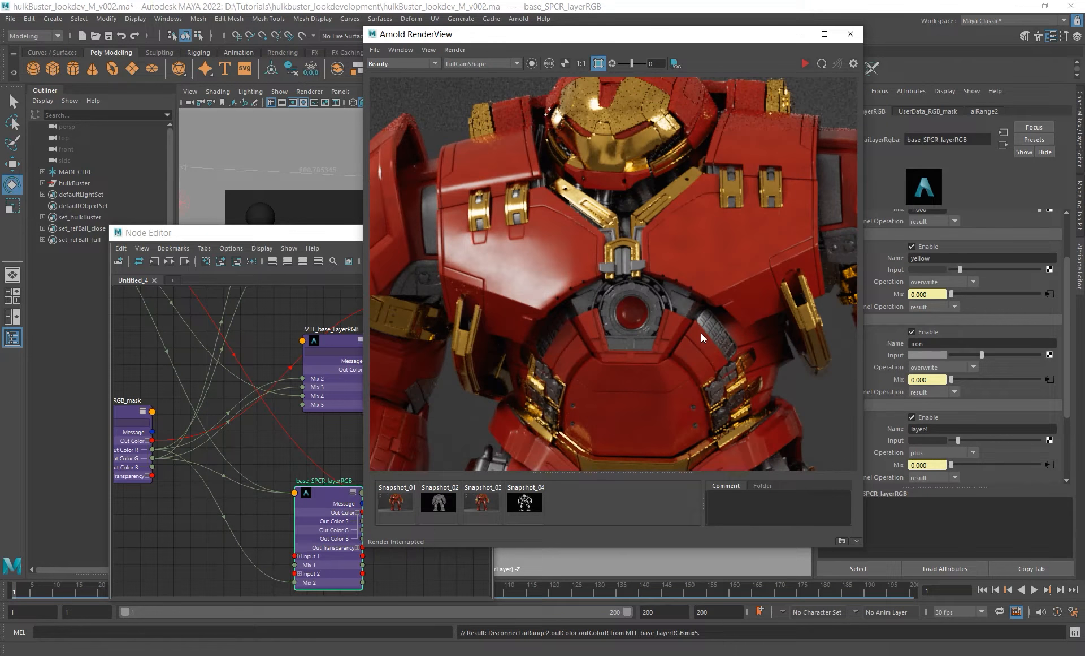
- Move the Node Editor aside from the render and review the shading network from aiRange2 and the RGB mask to the material
{"action": "left_click_drag", "start_coordinate": [254, 232], "coordinate": [185, 150]}
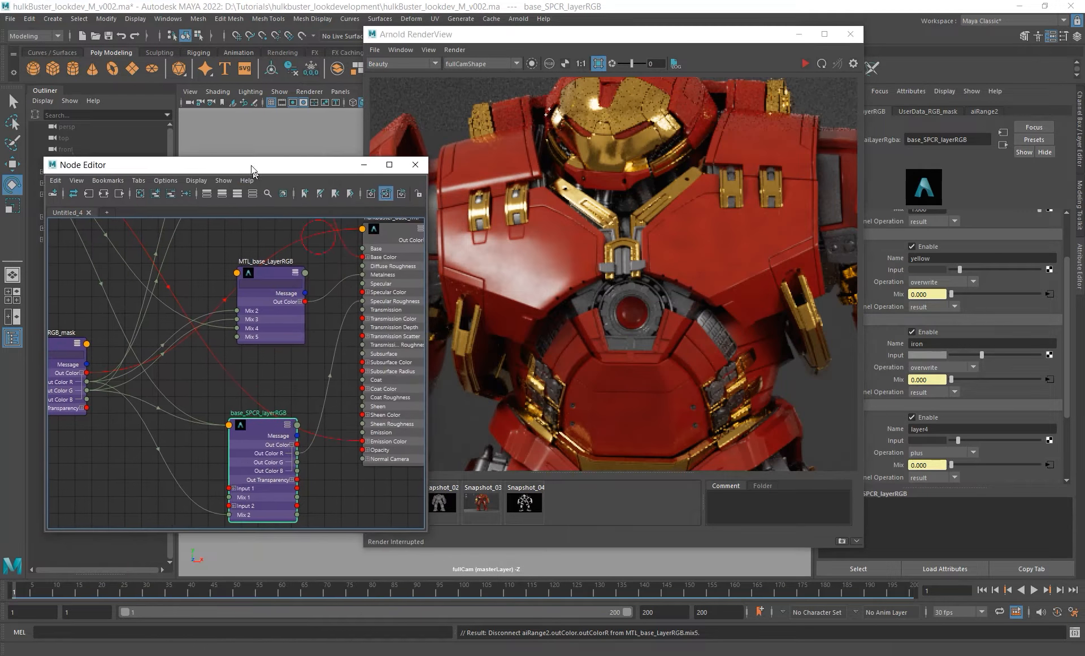
{"action": "middle_click_drag", "start_coordinate": [150, 303], "coordinate": [223, 358], "text": "alt"}
{"action": "right_click_drag", "start_coordinate": [262, 329], "coordinate": [89, 273], "text": "alt"}
{"action": "right_click_drag", "start_coordinate": [142, 298], "coordinate": [170, 324], "text": "alt"}
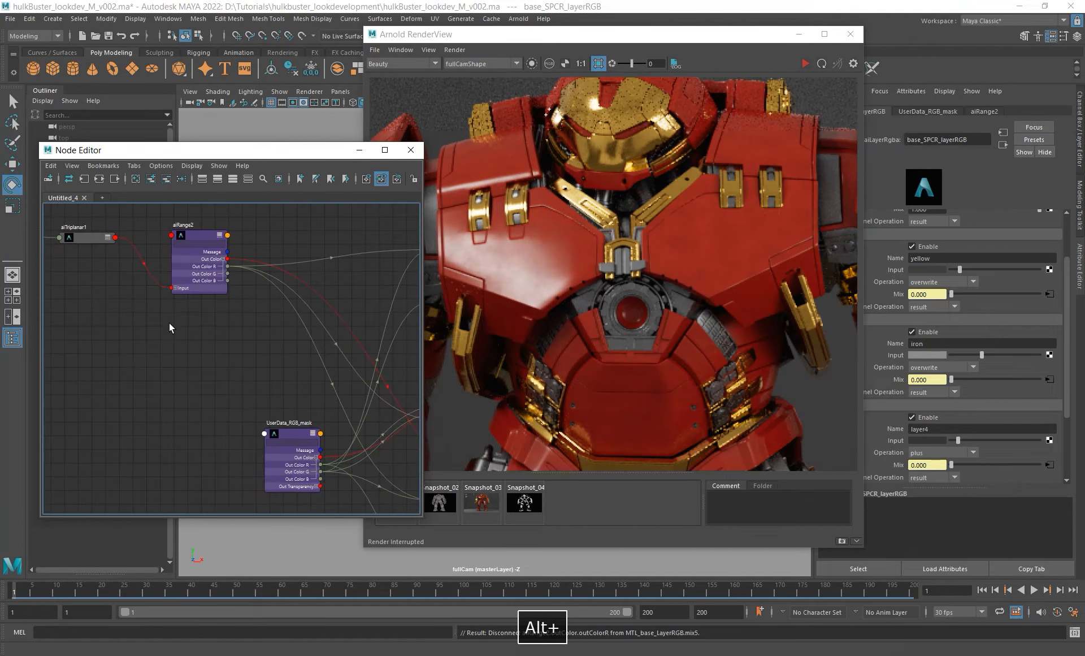
{"action": "middle_click_drag", "start_coordinate": [170, 324], "coordinate": [269, 361], "text": "alt"}
{"action": "middle_click_drag", "start_coordinate": [148, 307], "coordinate": [265, 323], "text": "alt"}
{"action": "middle_click_drag", "start_coordinate": [298, 385], "coordinate": [133, 310], "text": "alt"}
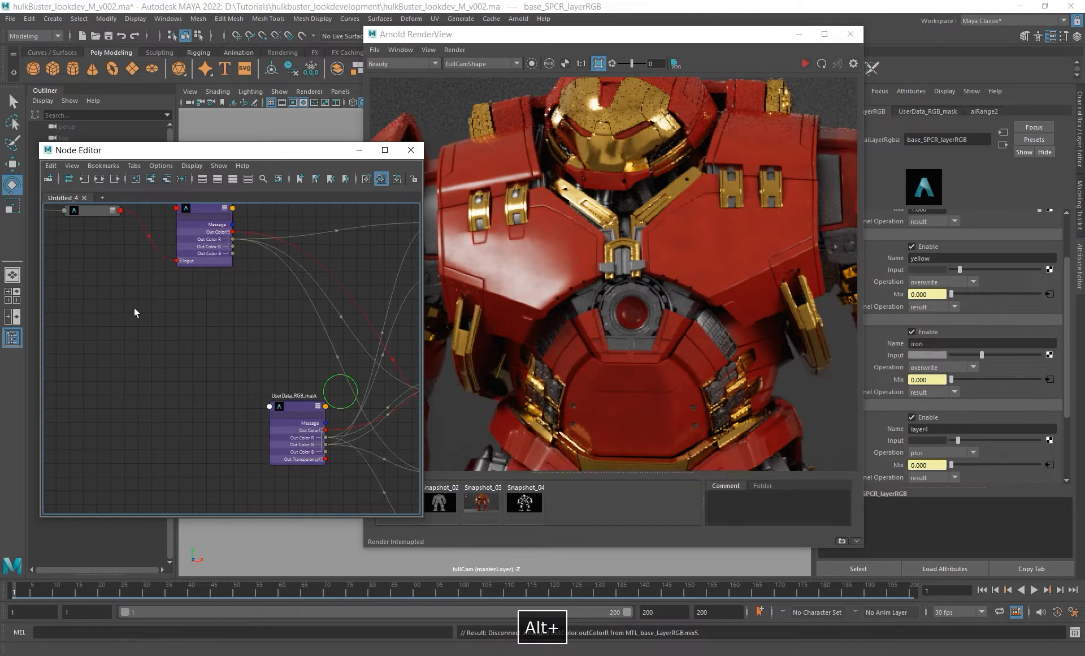
{"action": "mouse_move", "coordinate": [134, 310]}
{"action": "right_mouse_down", "text": "alt"}
{"action": "mouse_move", "coordinate": [162, 332]}
{"action": "mouse_move", "coordinate": [272, 354]}
{"action": "right_mouse_up", "text": "alt"}
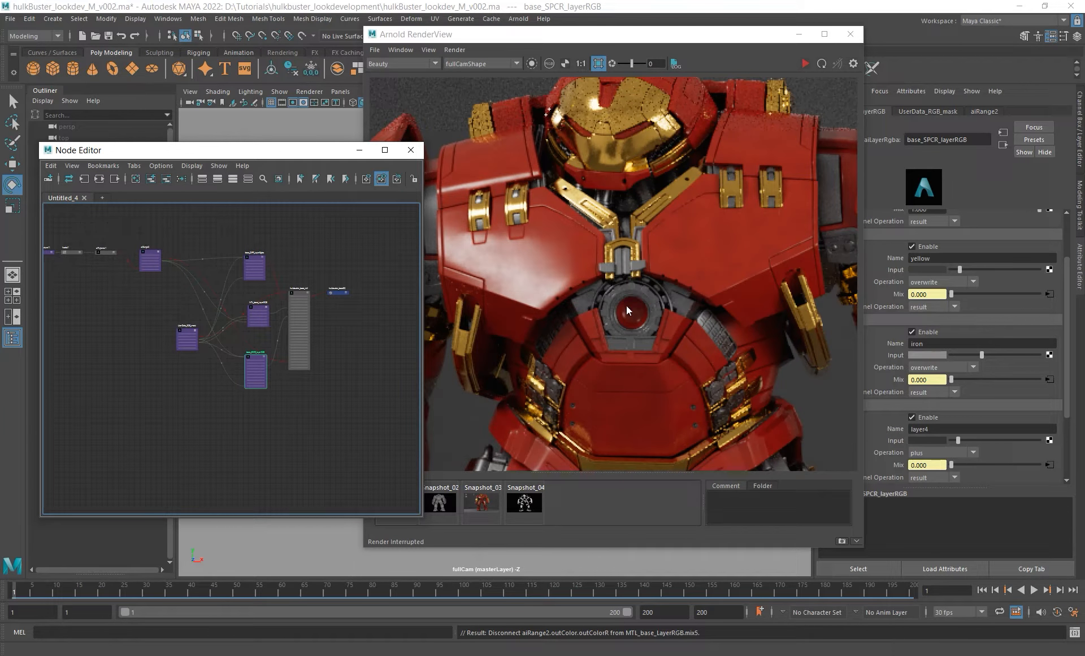
{"action": "left_click_drag", "start_coordinate": [330, 152], "coordinate": [293, 146]}
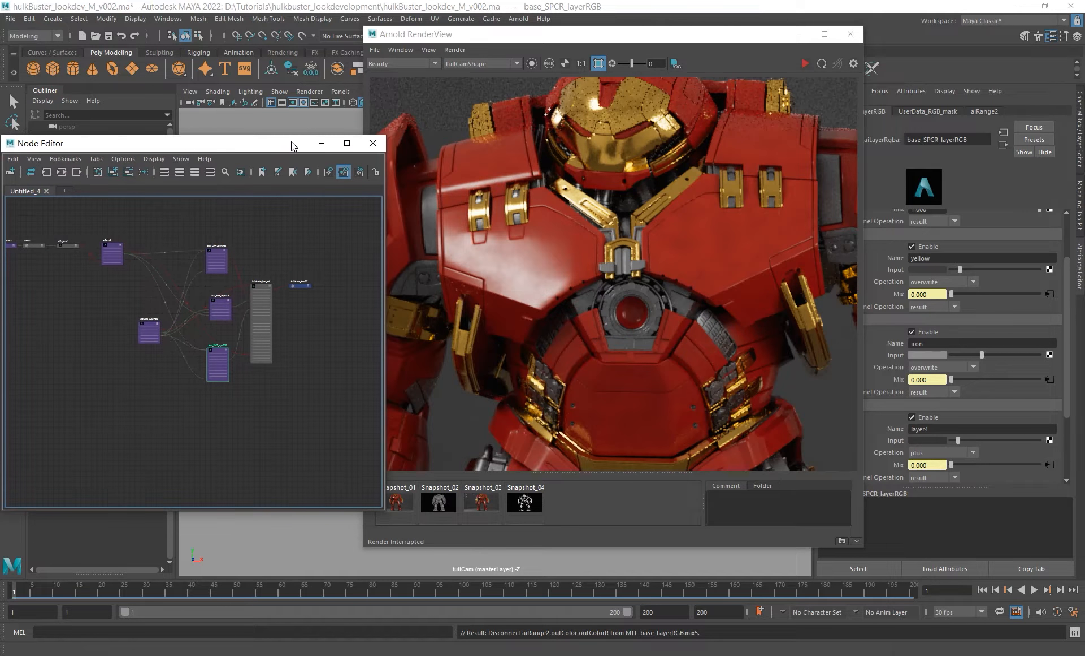
- Examine the armour's chest, waist, thighs and knees in the Beauty render, with the render window clear of the Node Editor
{"action": "left_click_drag", "start_coordinate": [522, 36], "coordinate": [582, 36]}
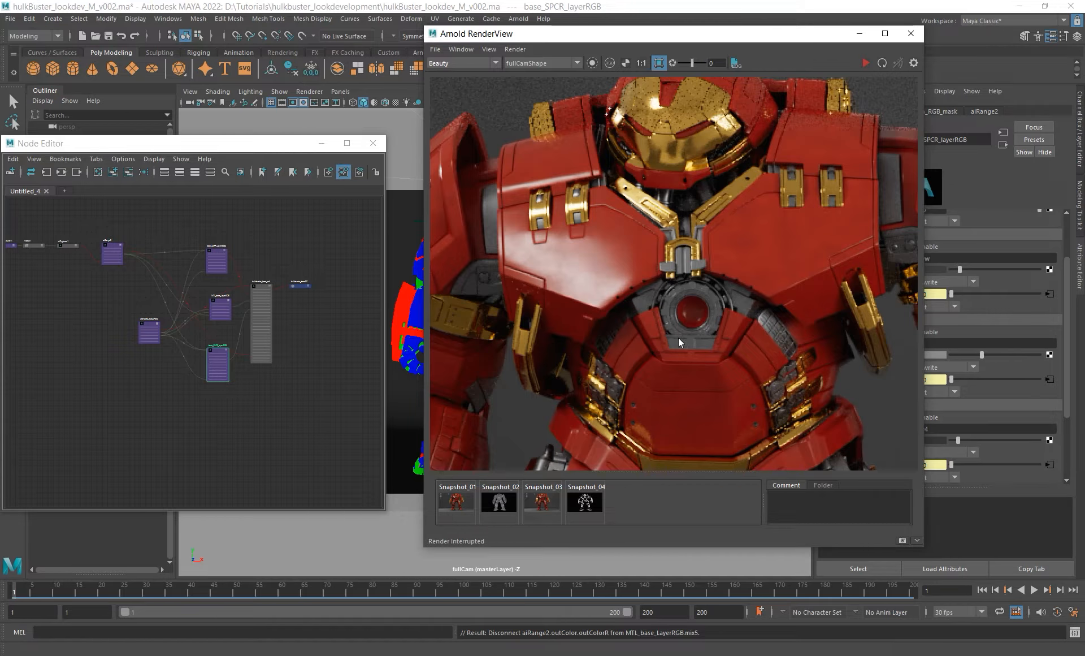
{"action": "middle_click_drag", "start_coordinate": [679, 337], "coordinate": [634, 145]}
{"action": "middle_click_drag", "start_coordinate": [716, 344], "coordinate": [589, 252]}
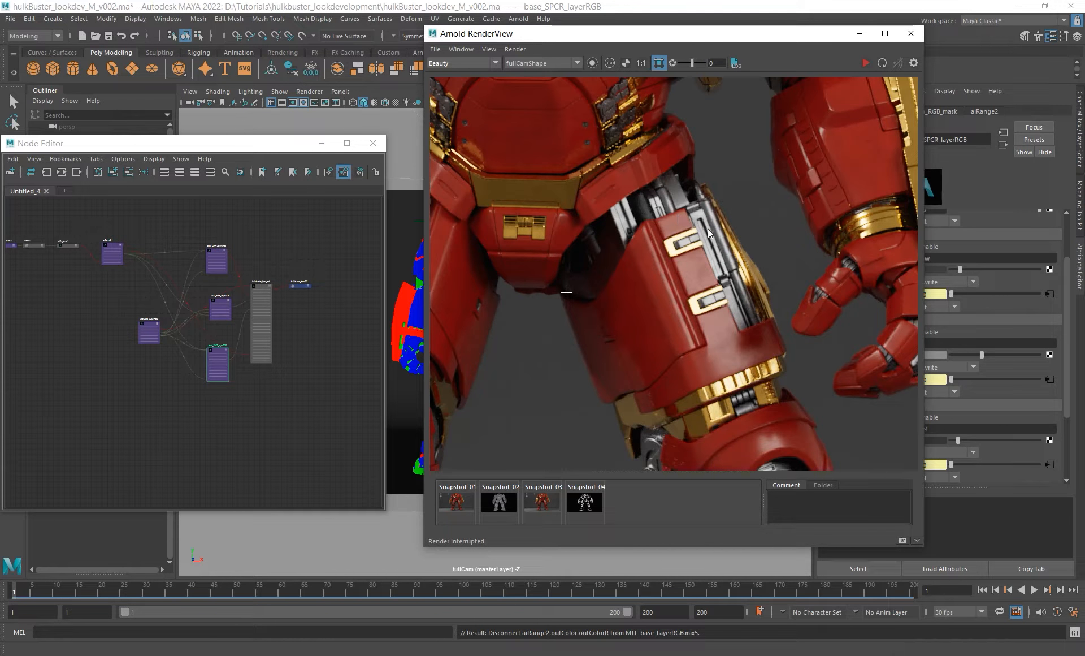
{"action": "middle_click_drag", "start_coordinate": [649, 168], "coordinate": [729, 374]}
{"action": "scroll", "coordinate": [710, 176], "scroll_direction": "down", "scroll_amount": 2}
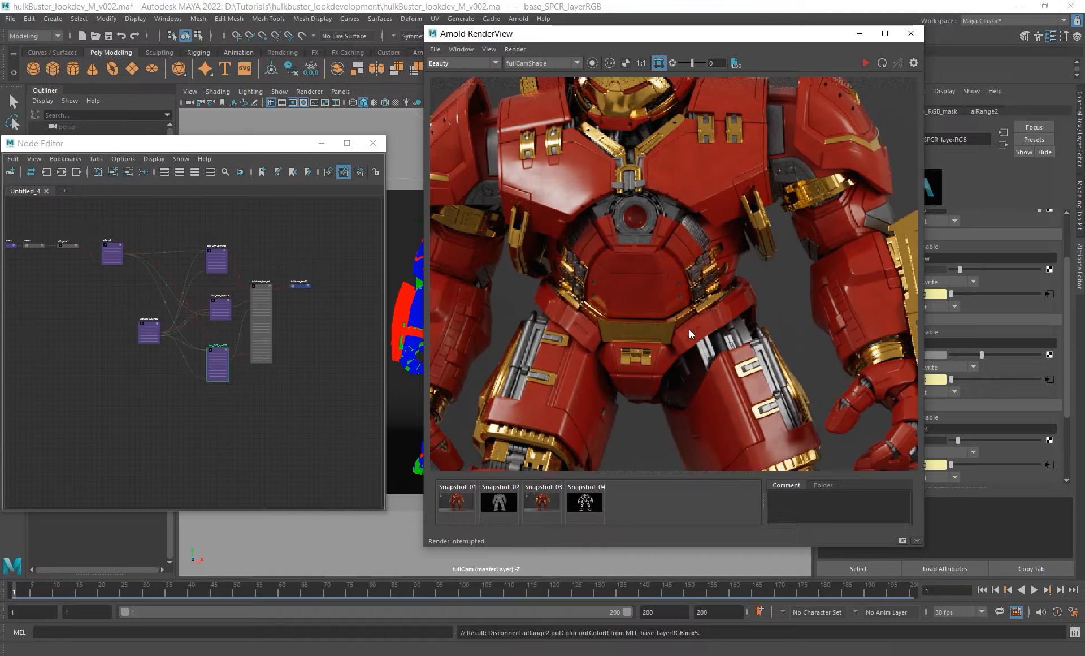
{"action": "middle_click_drag", "start_coordinate": [757, 371], "coordinate": [729, 282]}
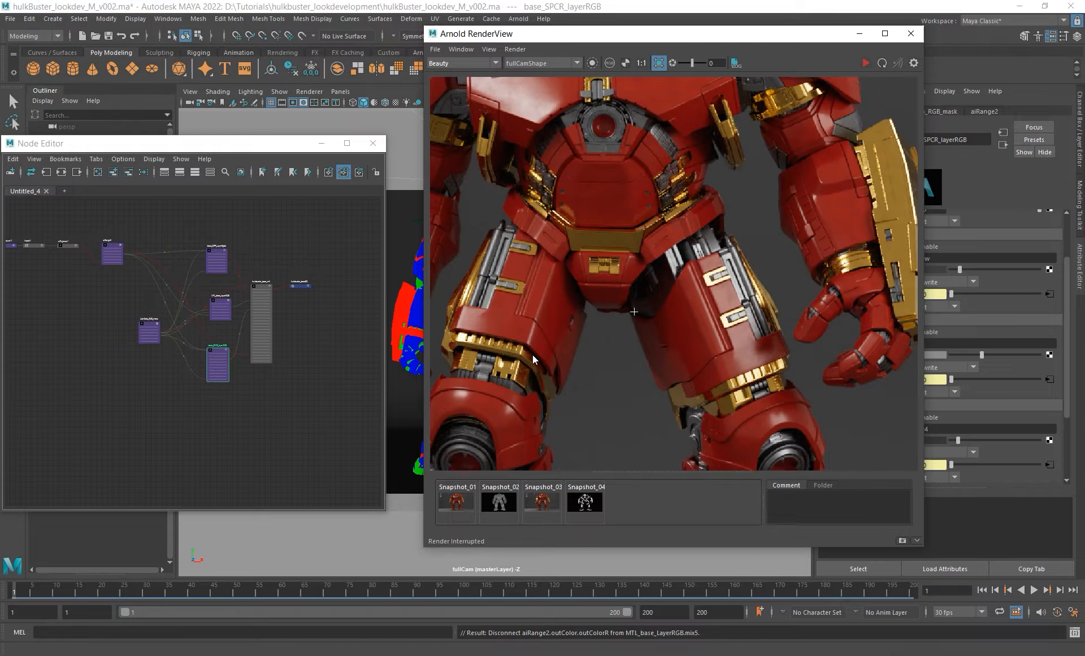
{"action": "middle_click_drag", "start_coordinate": [447, 460], "coordinate": [482, 370]}
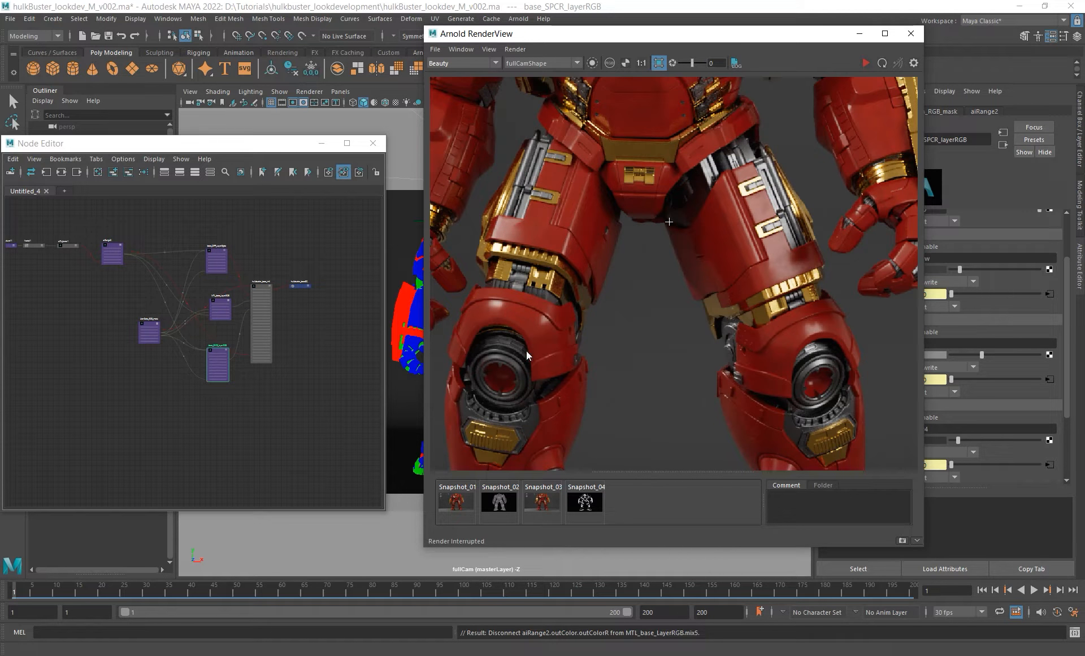
{"action": "middle_click_drag", "start_coordinate": [163, 290], "coordinate": [271, 302], "text": "alt"}
{"action": "scroll", "coordinate": [180, 251], "scroll_direction": "up", "scroll_amount": 2}
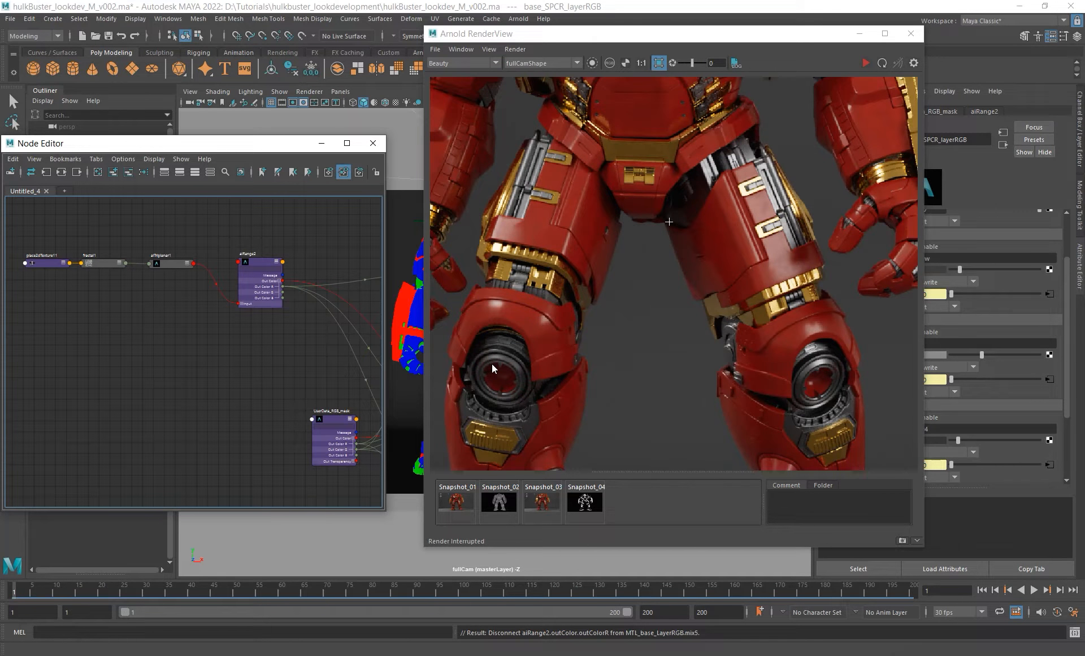
{"action": "middle_click_drag", "start_coordinate": [531, 324], "coordinate": [527, 383], "text": "alt"}
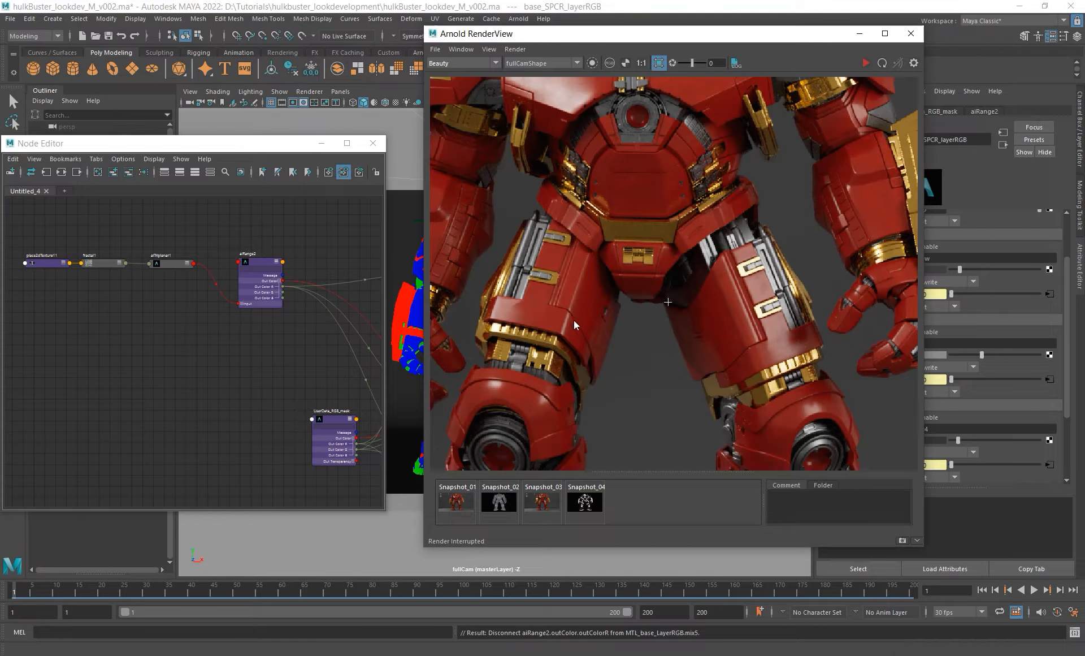
- Create an aiLayerRgba node in the empty area below base_SPCR_layerRGB in the shading network
{"action": "middle_click_drag", "start_coordinate": [302, 325], "coordinate": [185, 260], "text": "alt"}
{"action": "right_click_drag", "start_coordinate": [244, 380], "coordinate": [160, 375], "text": "alt"}
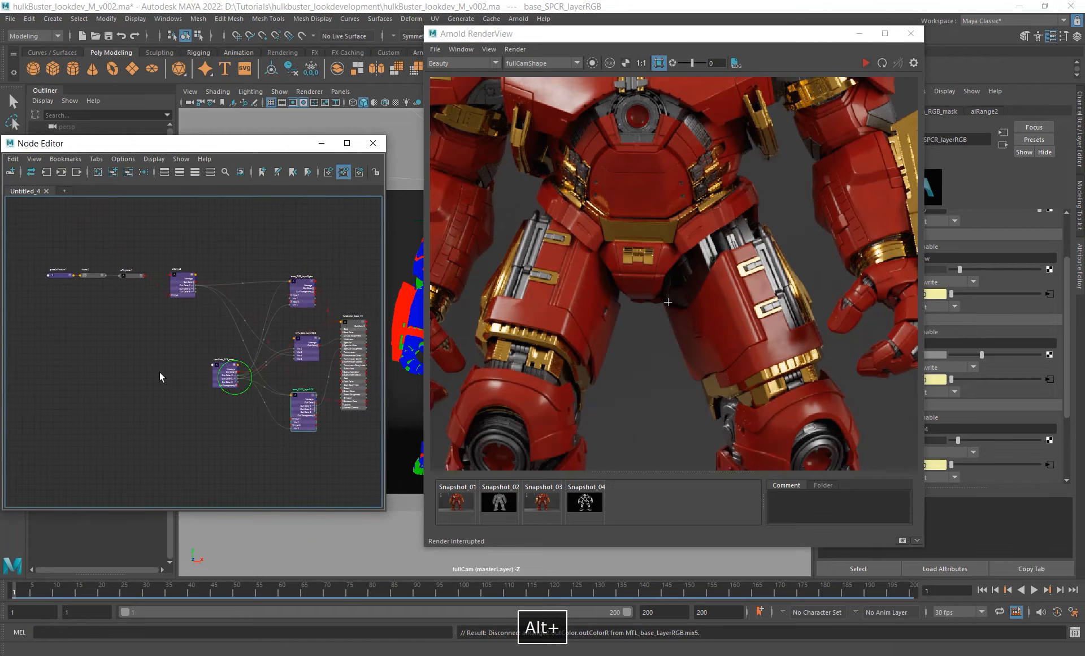
{"action": "middle_click_drag", "start_coordinate": [281, 443], "coordinate": [261, 347], "text": "alt"}
{"action": "right_click_drag", "start_coordinate": [260, 349], "coordinate": [324, 395], "text": "alt"}
{"action": "key", "text": "Tab"}
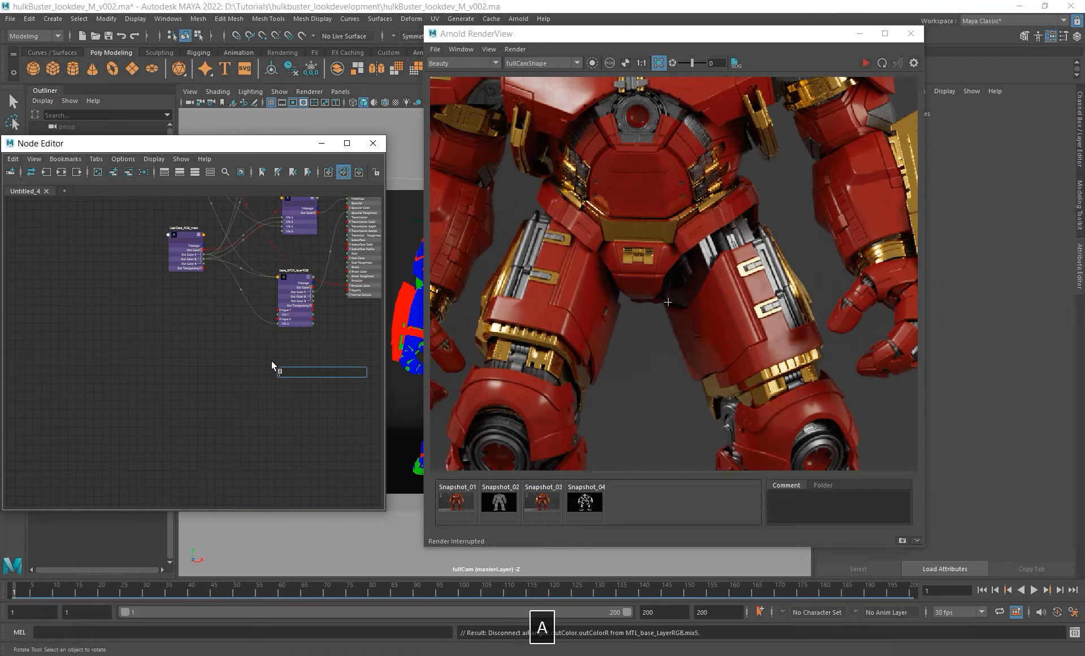
{"action": "type", "text": "ailayer"}
{"action": "key", "text": "BackSpace"}
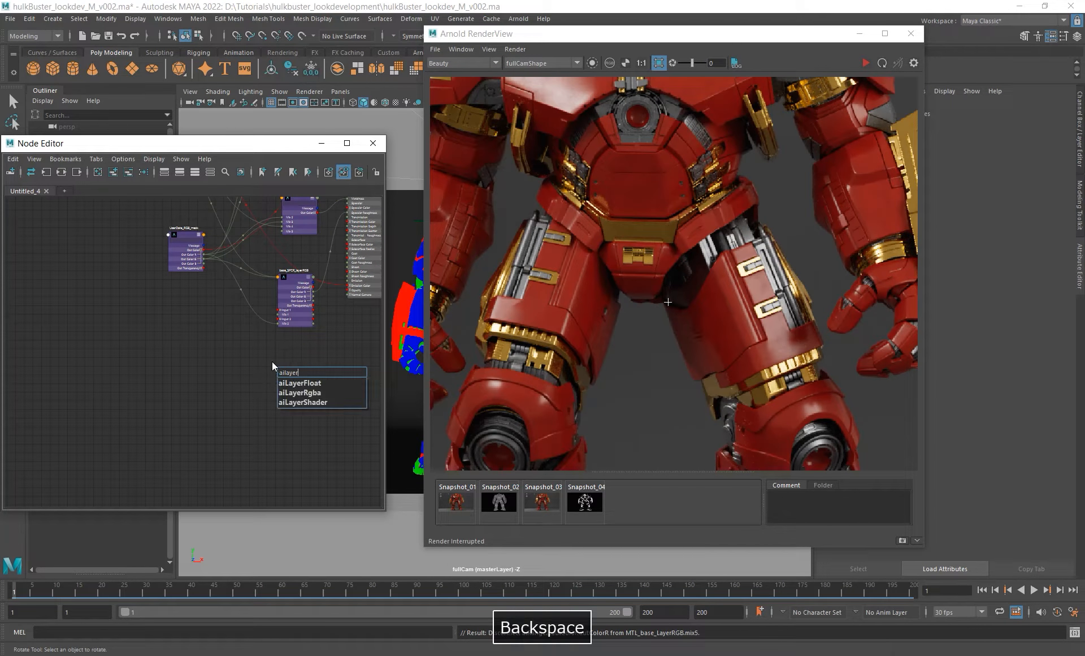
{"action": "key", "text": "Down"}
{"action": "key", "text": "Down"}
{"action": "type", "text": "\\"}
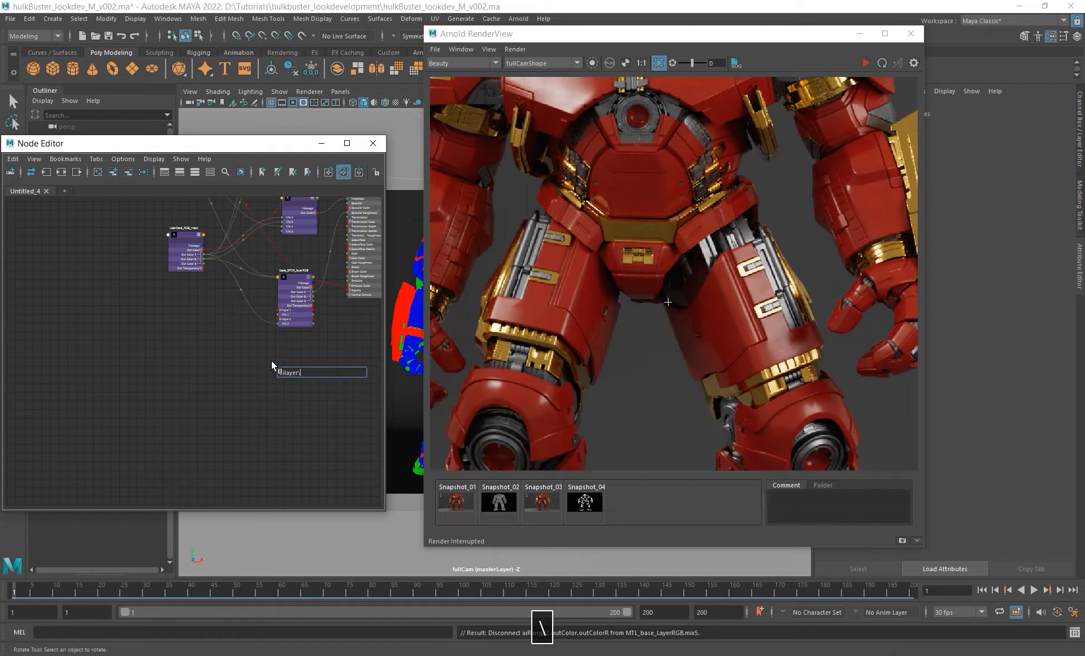
{"action": "key", "text": "BackSpace"}
{"action": "key", "text": "Down"}
{"action": "key", "text": "Down"}
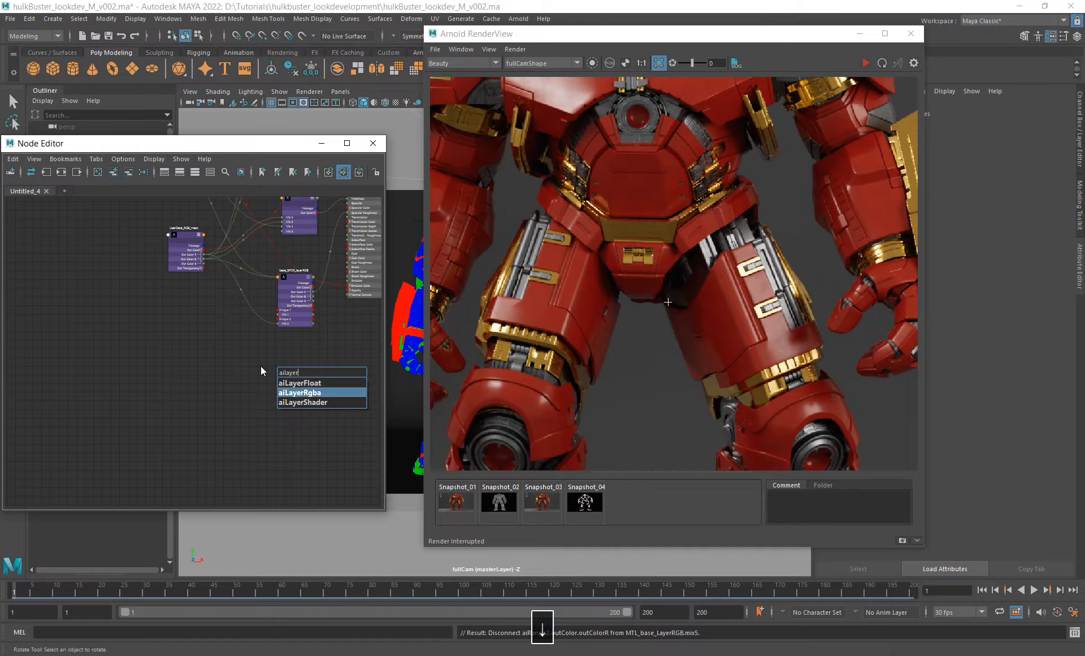
{"action": "key", "text": "Return"}
- Move the render window clear of the attributes and rename the new aiLayerRgba node base_bump_layer_RGB
{"action": "left_click_drag", "start_coordinate": [660, 35], "coordinate": [624, 411]}
{"action": "middle_click_drag", "start_coordinate": [326, 378], "coordinate": [288, 352], "text": "alt"}
{"action": "right_click_drag", "start_coordinate": [288, 352], "coordinate": [327, 373], "text": "alt"}
{"action": "scroll", "coordinate": [267, 360], "scroll_direction": "up", "scroll_amount": 5}
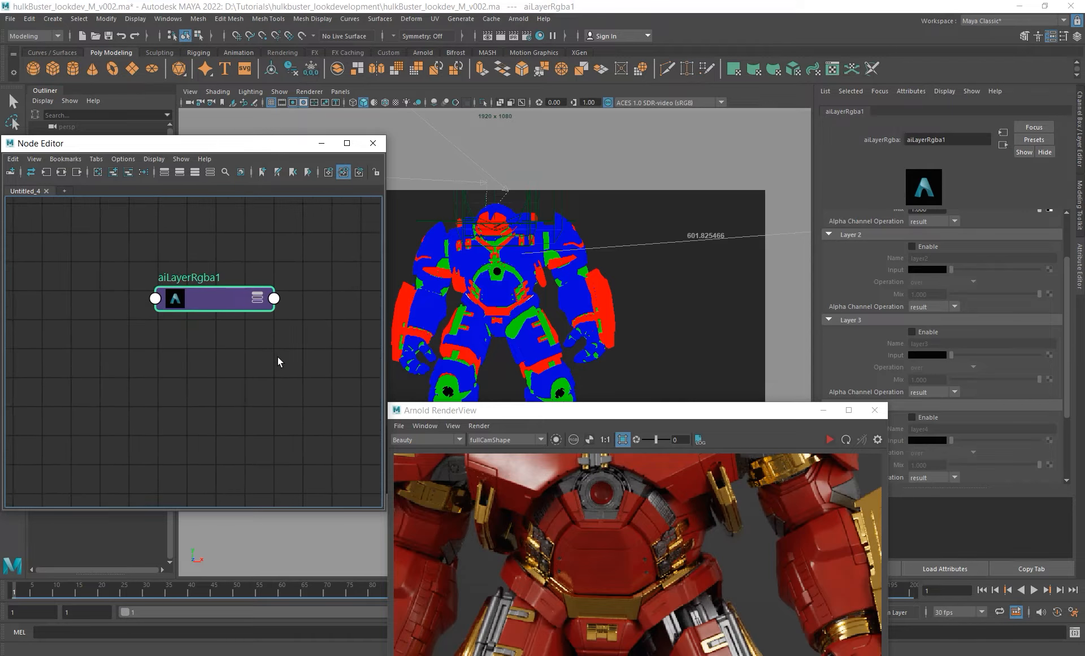
{"action": "middle_click_drag", "start_coordinate": [277, 356], "coordinate": [244, 380], "text": "alt"}
{"action": "double_click", "coordinate": [162, 307]}
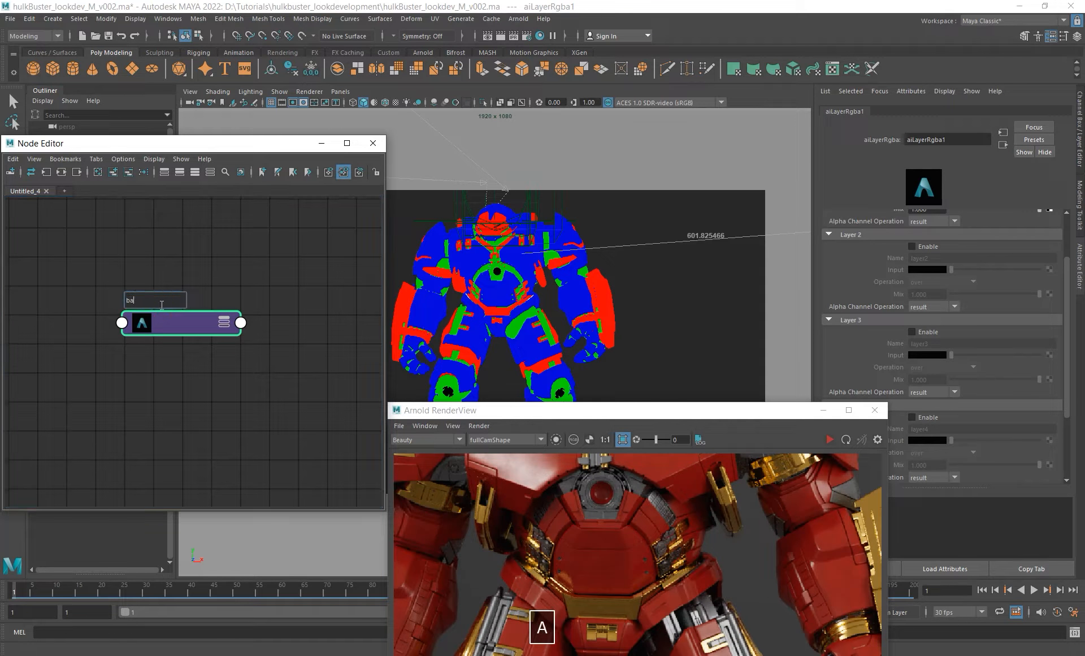
{"action": "type", "text": "base bump layer RGB"}
{"action": "key", "text": "Return"}
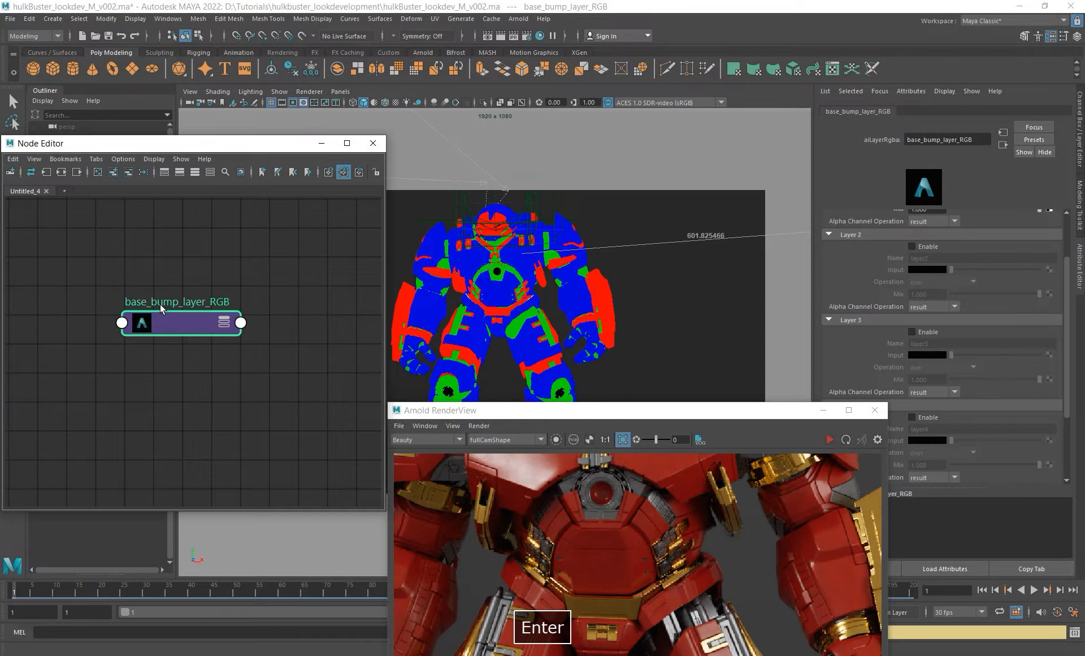
- Create an aiBump2d node beside base_bump_layer_RGB
{"action": "middle_click_drag", "start_coordinate": [282, 336], "coordinate": [263, 333], "text": "alt"}
{"action": "left_click", "coordinate": [262, 332]}
{"action": "key", "text": "Tab"}
{"action": "type", "text": "aibump"}
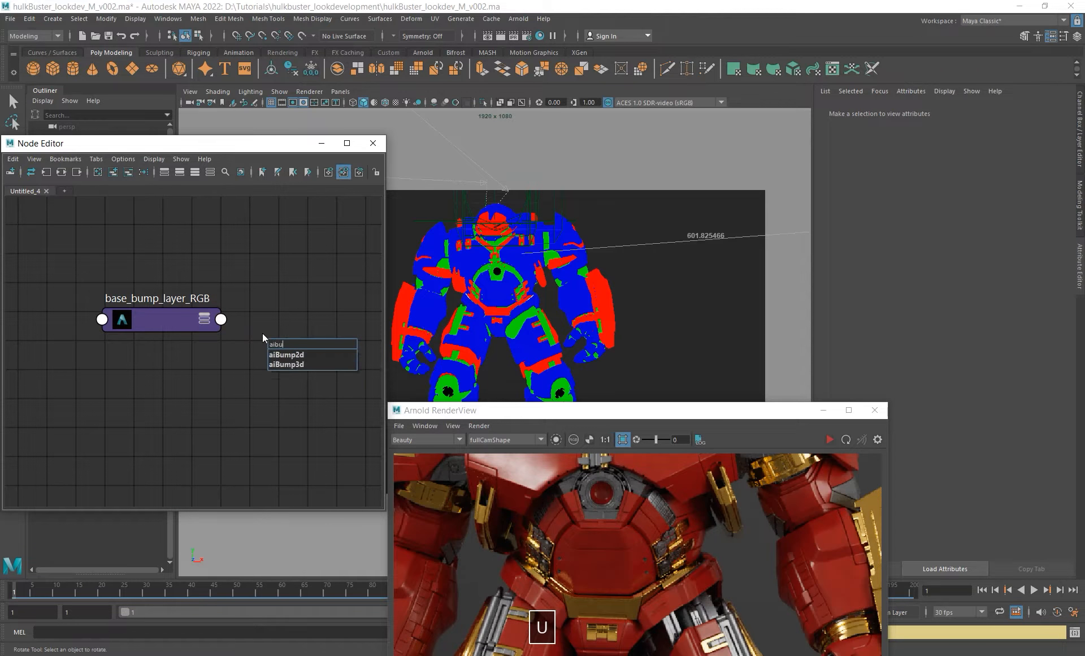
{"action": "key", "text": "Down"}
{"action": "key", "text": "Return"}
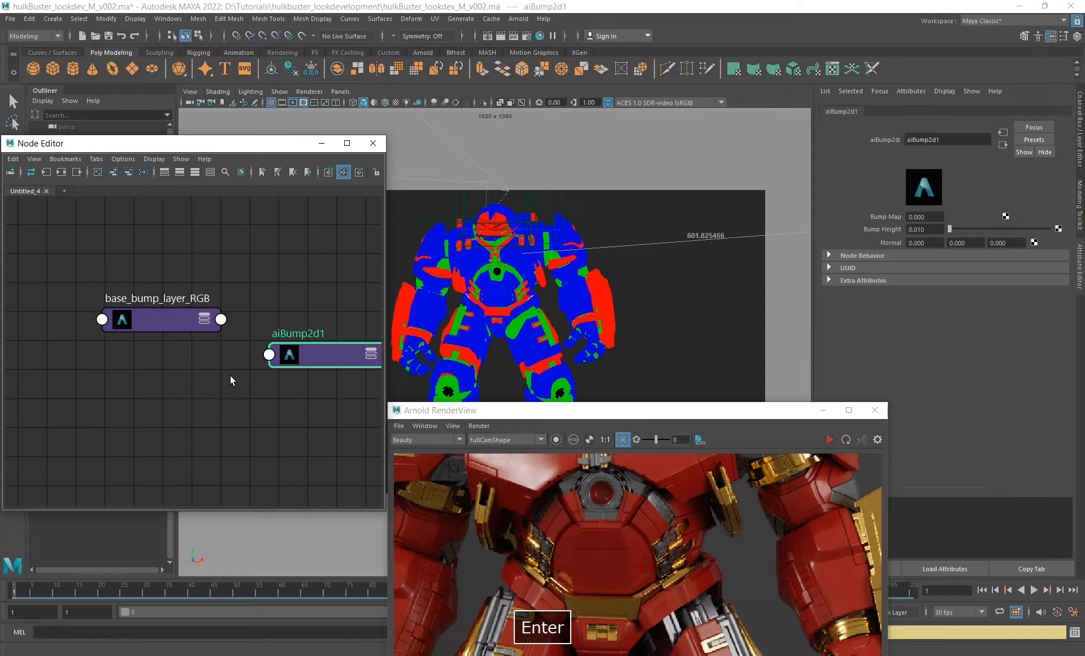
- Connect Out Color R of base_bump_layer_RGB to the bumpMap input of the aiBump2d node
{"action": "middle_click_drag", "start_coordinate": [229, 319], "coordinate": [164, 297], "text": "alt"}
{"action": "left_click", "coordinate": [159, 297]}
{"action": "mouse_move", "coordinate": [248, 307]}
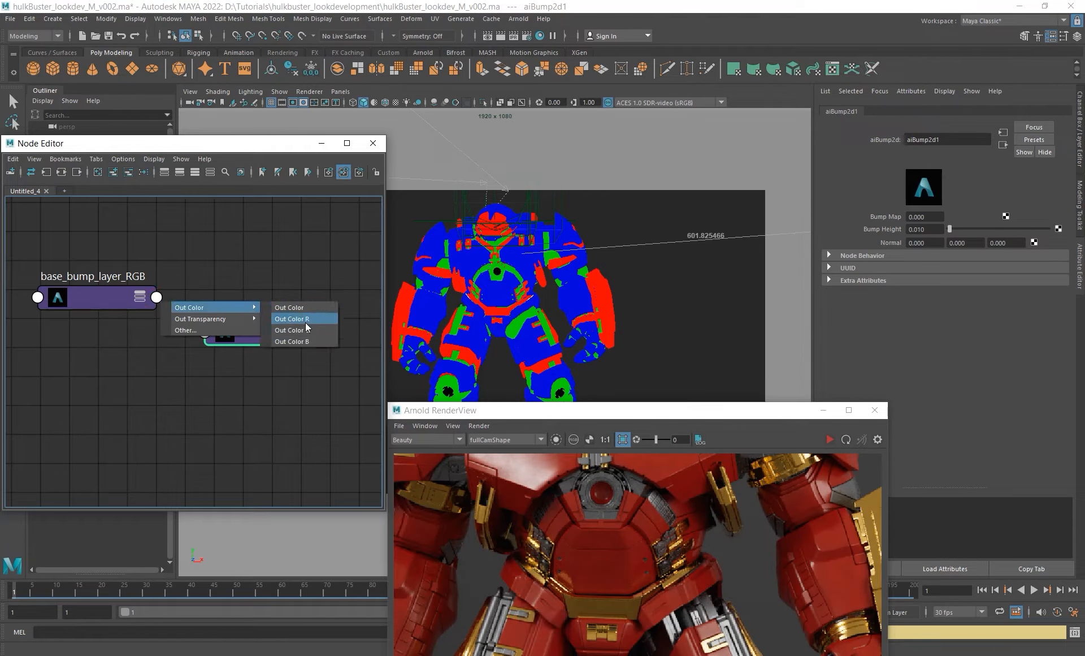
{"action": "left_click", "coordinate": [305, 321]}
{"action": "left_click", "coordinate": [205, 333]}
{"action": "left_click", "coordinate": [255, 341]}
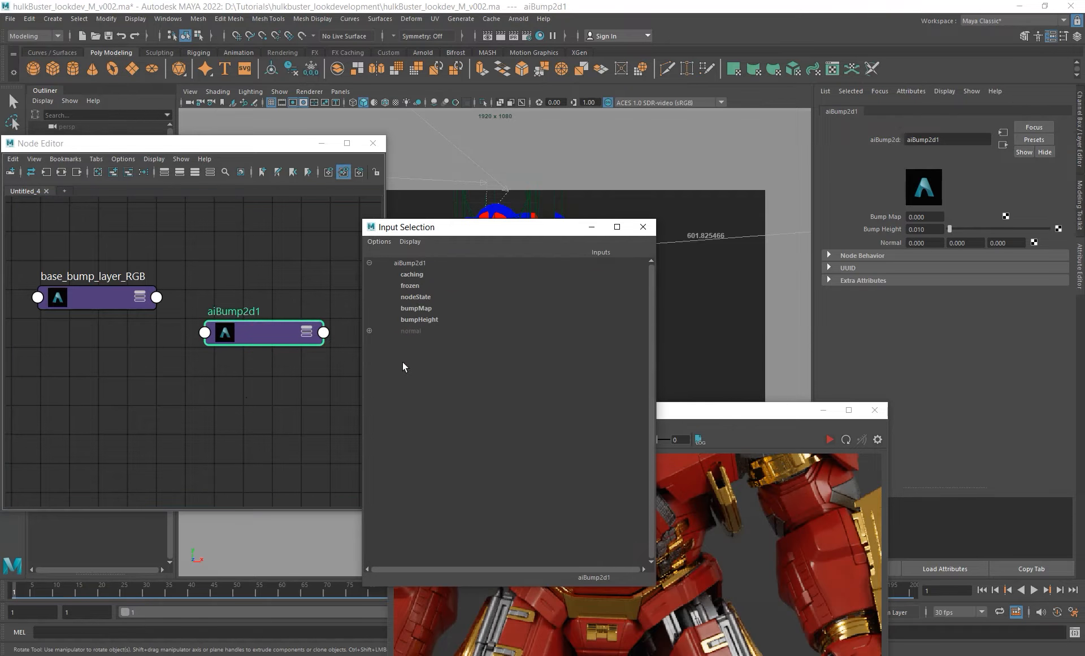
{"action": "left_click", "coordinate": [425, 308]}
- Rename the aiBump2d node base_Bump
{"action": "middle_click_drag", "start_coordinate": [279, 385], "coordinate": [194, 430], "text": "alt"}
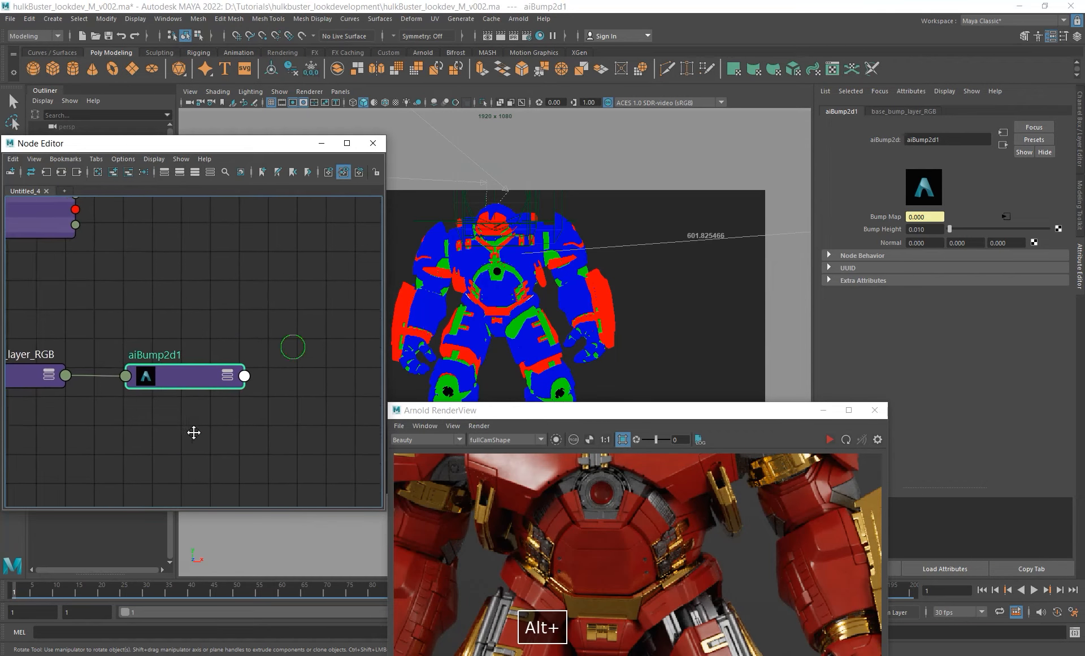
{"action": "double_click", "coordinate": [165, 362]}
{"action": "left_click_drag", "start_coordinate": [130, 355], "coordinate": [90, 351]}
{"action": "type", "text": "base"}
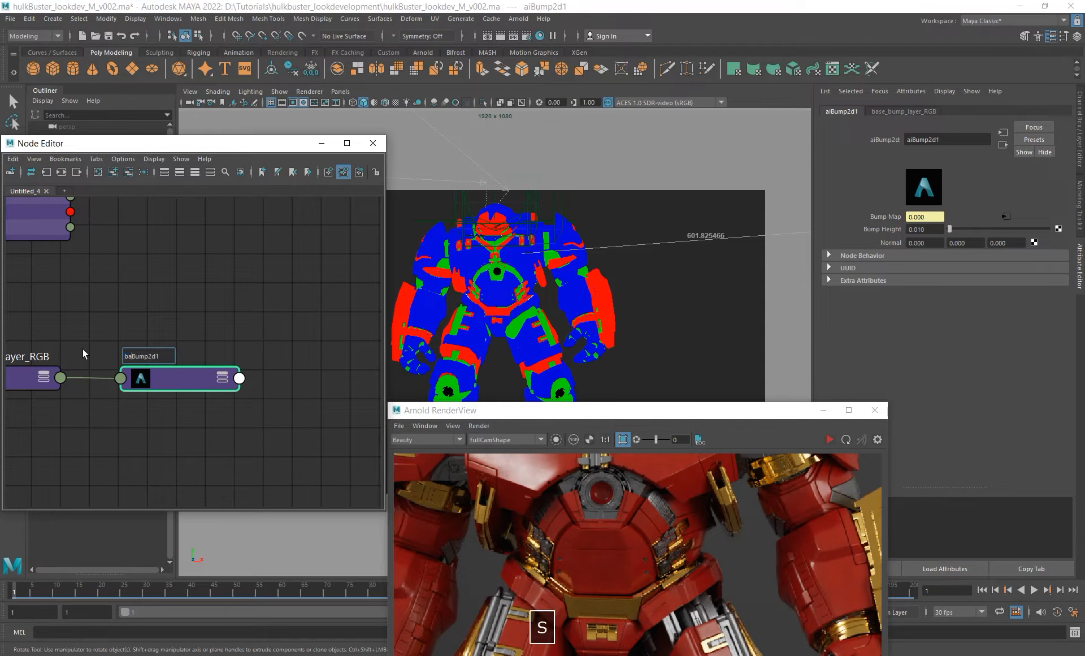
{"action": "key", "text": "ctrl+Right"}
{"action": "key", "text": "BackSpace"}
{"action": "key", "text": "BackSpace"}
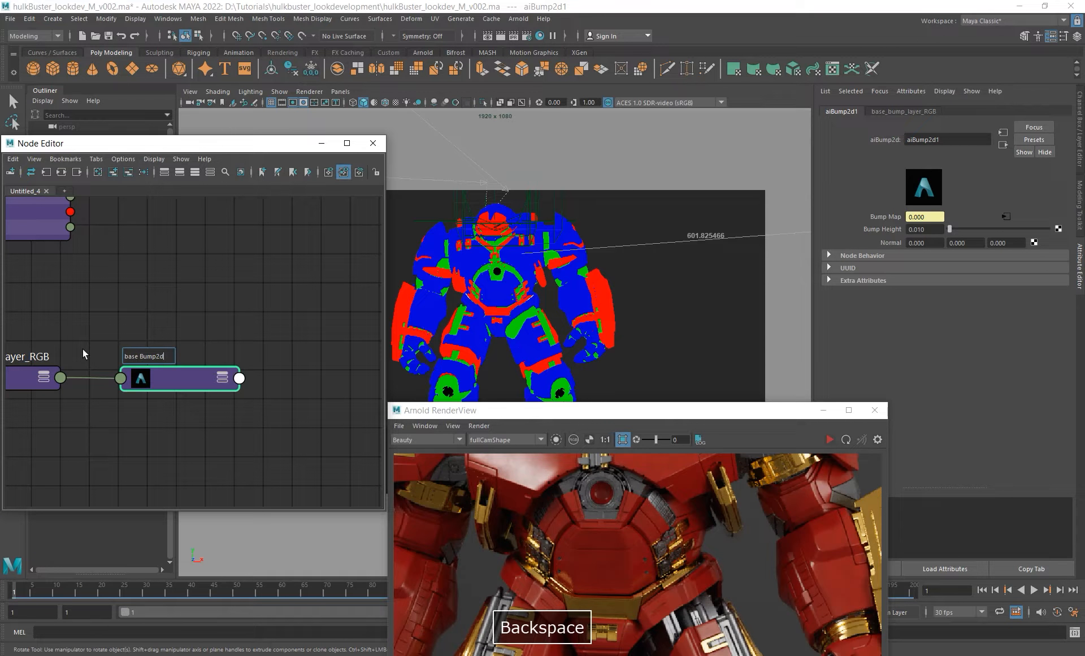
{"action": "key", "text": "shift+Return"}
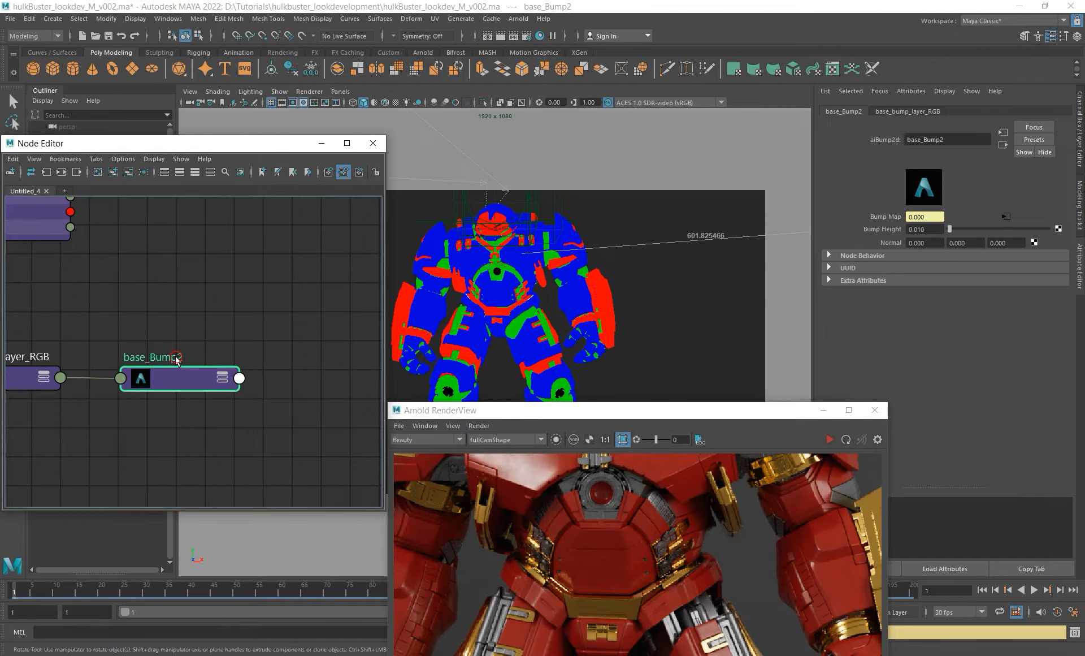
{"action": "double_click", "coordinate": [179, 359]}
{"action": "key", "text": "BackSpace"}
{"action": "left_click", "coordinate": [225, 312]}
{"action": "left_click", "coordinate": [223, 377]}
- Set the Bump Height of base_Bump to 1
{"action": "right_click_drag", "start_coordinate": [286, 351], "coordinate": [181, 283], "text": "alt"}
{"action": "left_click", "coordinate": [938, 229]}
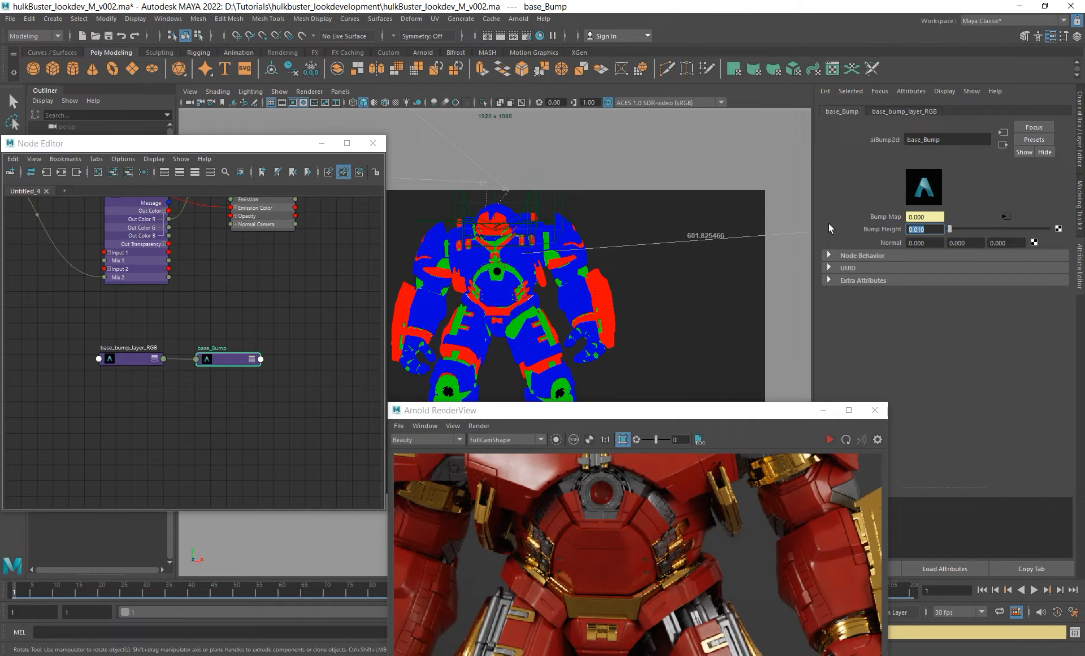
{"action": "left_click", "coordinate": [927, 229]}
{"action": "double_click", "coordinate": [926, 229]}
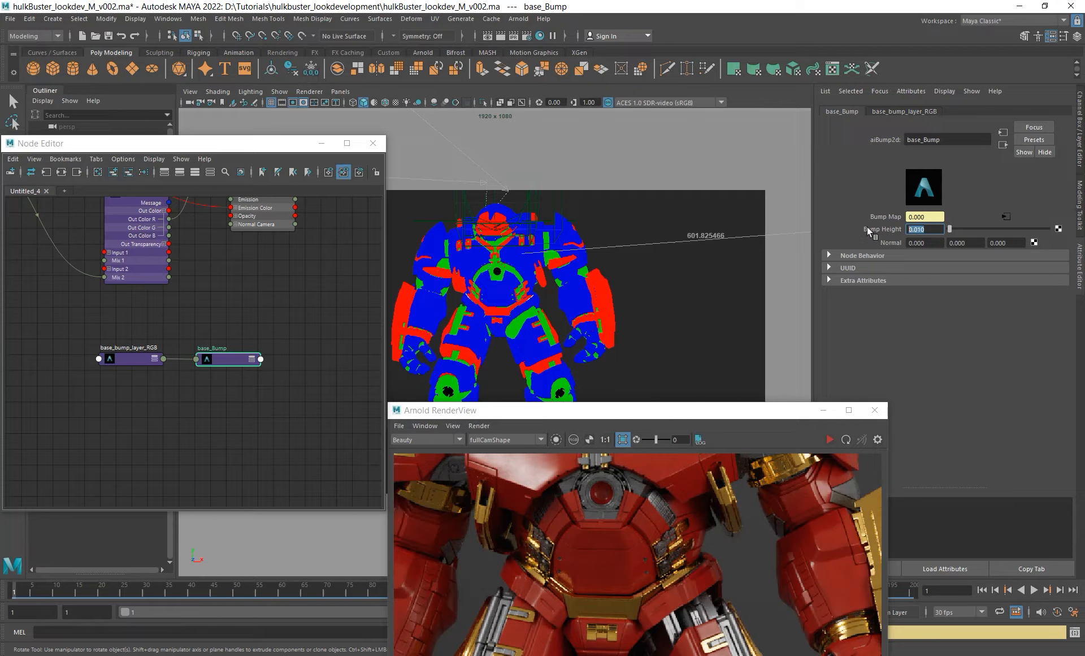
{"action": "left_click", "coordinate": [124, 361]}
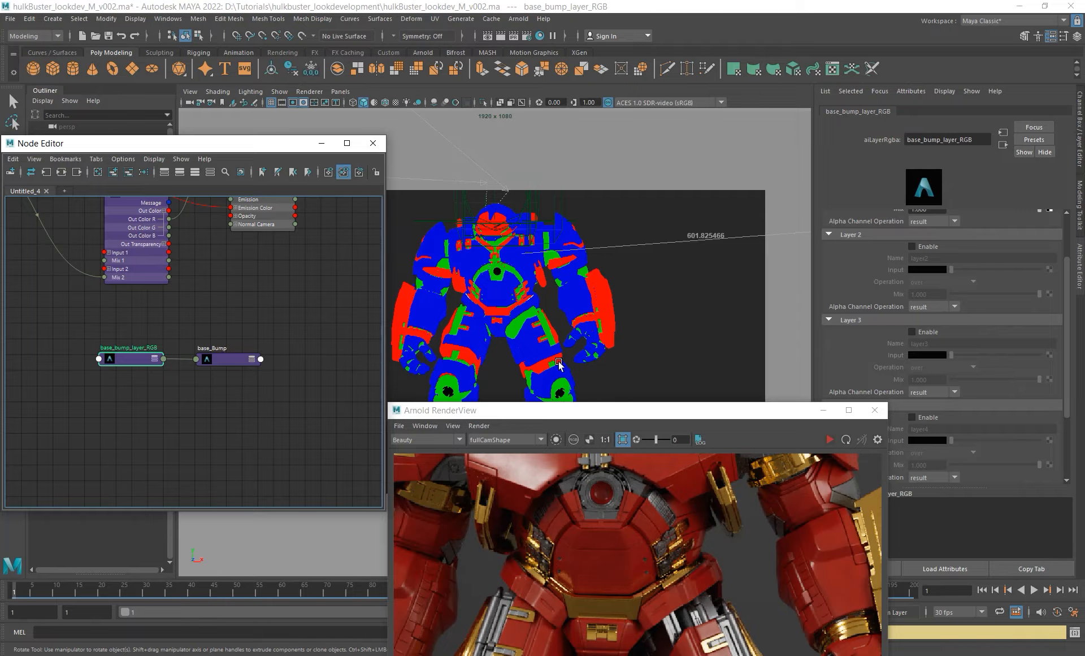
{"action": "left_click", "coordinate": [222, 360]}
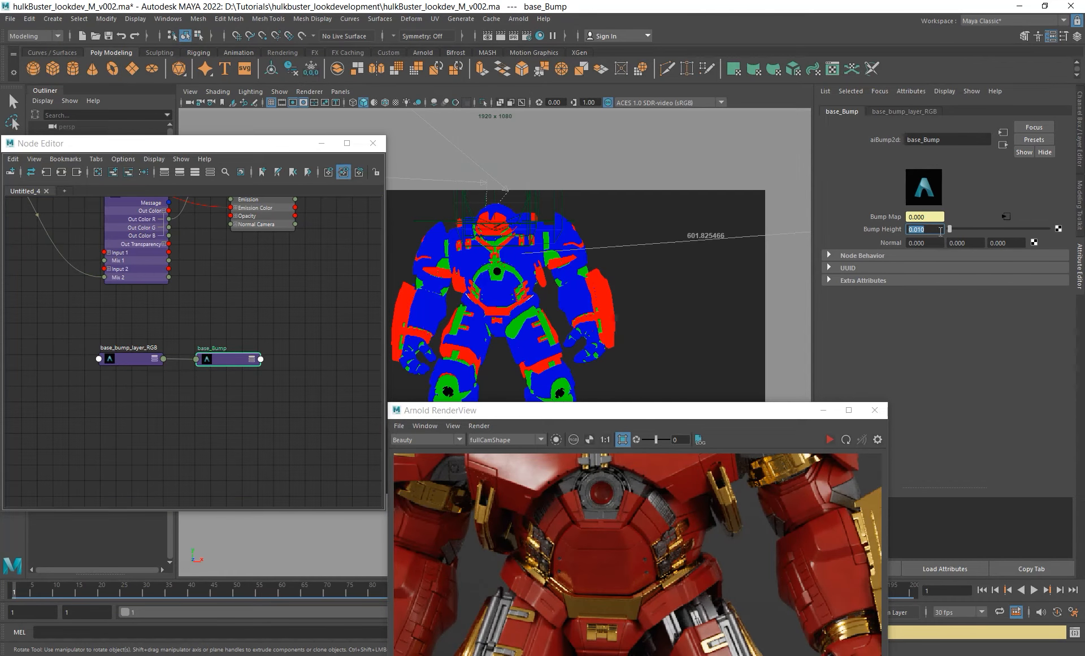
{"action": "type", "text": "1"}
{"action": "key", "text": "Return"}
- Connect the output of base_Bump to the Normal Camera input of the Hulkbuster base material
{"action": "middle_click_drag", "start_coordinate": [250, 284], "coordinate": [245, 310], "text": "alt"}
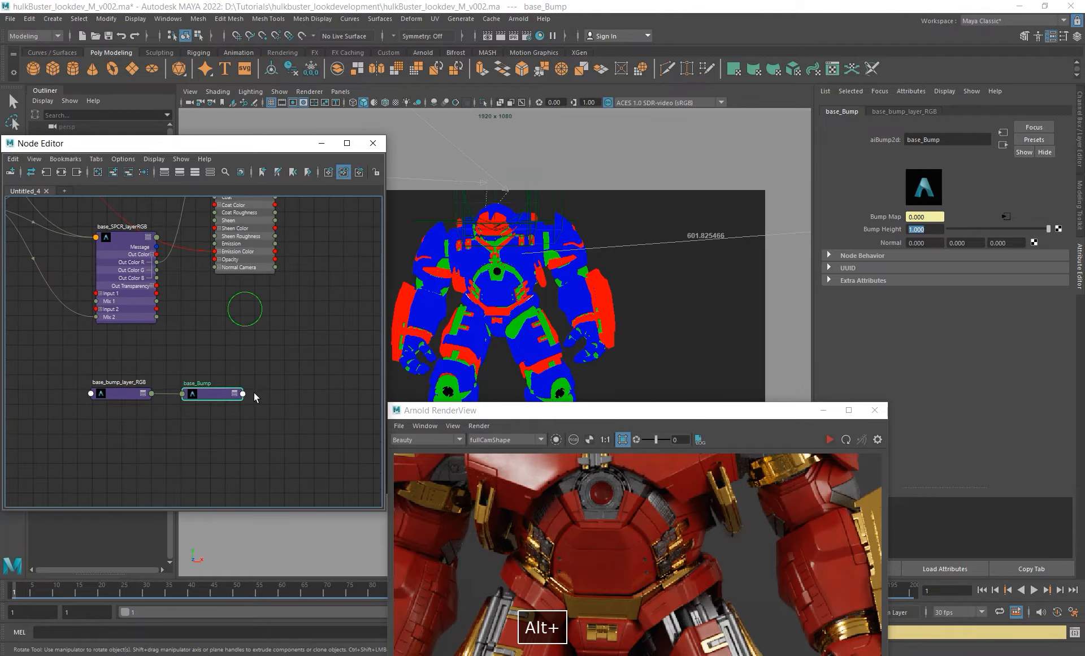
{"action": "left_click", "coordinate": [243, 393]}
{"action": "mouse_move", "coordinate": [305, 411]}
{"action": "left_click", "coordinate": [375, 412]}
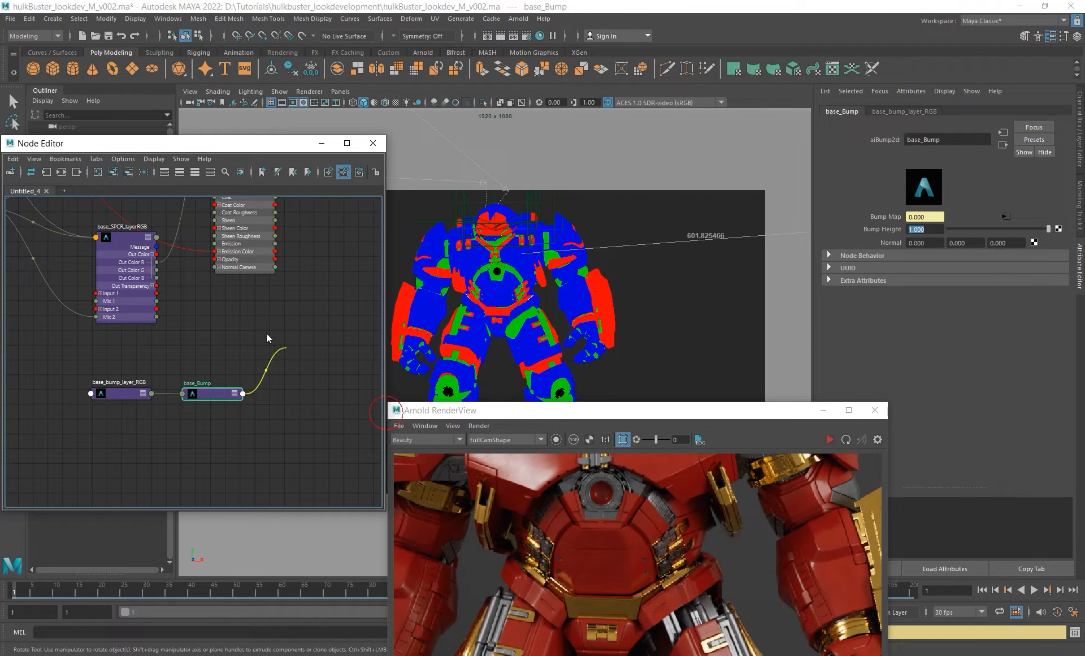
{"action": "left_click", "coordinate": [214, 266]}
{"action": "right_click_drag", "start_coordinate": [302, 340], "coordinate": [226, 308], "text": "alt"}
{"action": "middle_click_drag", "start_coordinate": [231, 293], "coordinate": [250, 342], "text": "alt"}
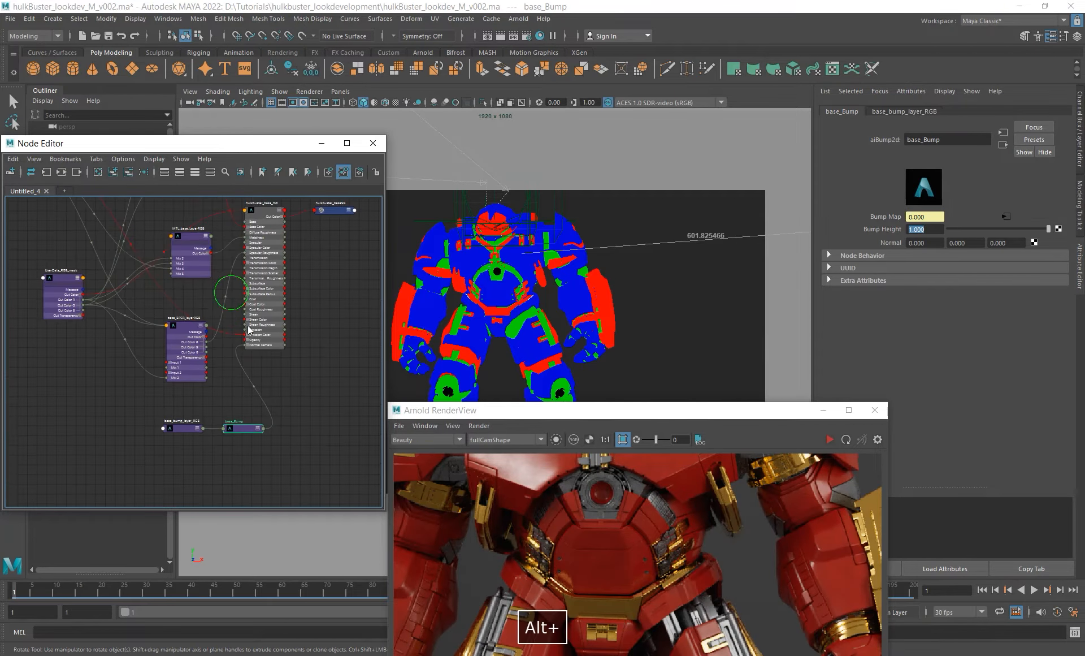
{"action": "left_click", "coordinate": [254, 331]}
- Move base_bump_layer_RGB and base_Bump closer beneath base_SPCR_layerRGB in the network
{"action": "middle_click_drag", "start_coordinate": [315, 330], "coordinate": [348, 302], "text": "alt"}
{"action": "left_click_drag", "start_coordinate": [217, 431], "coordinate": [214, 385]}
{"action": "middle_click_drag", "start_coordinate": [185, 404], "coordinate": [259, 433], "text": "alt"}
{"action": "right_click_drag", "start_coordinate": [225, 380], "coordinate": [186, 378], "text": "alt"}
{"action": "middle_click_drag", "start_coordinate": [187, 272], "coordinate": [231, 310], "text": "alt"}
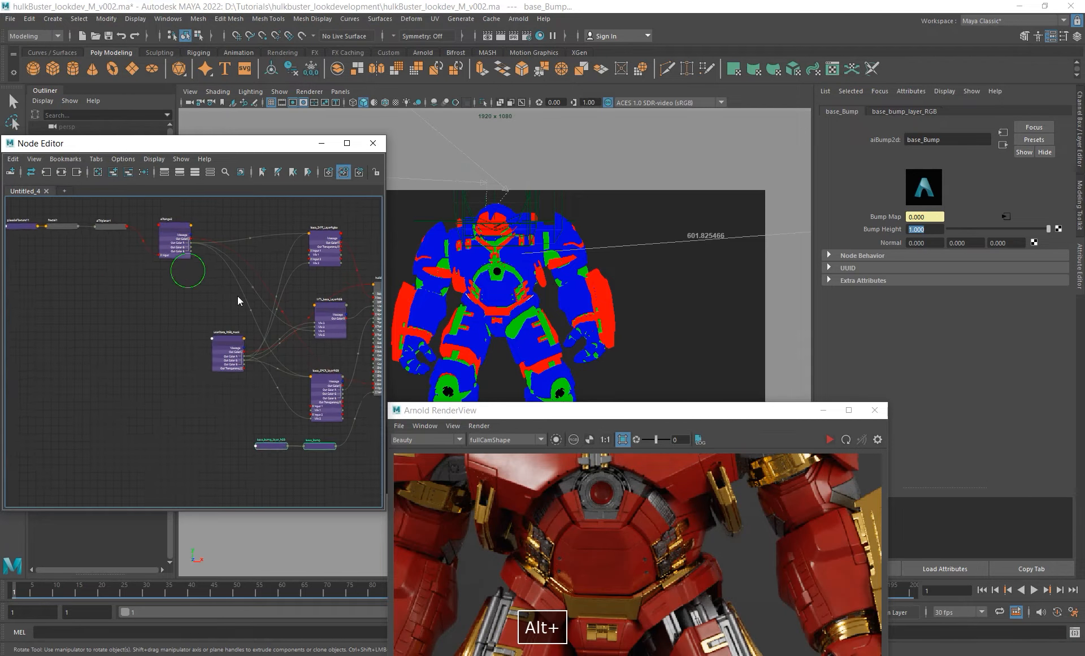
- Show the attributes of base_bump_layer_RGB and reposition the Node Editor and render window so its layer settings are uncovered
{"action": "left_click_drag", "start_coordinate": [266, 144], "coordinate": [346, 117]}
{"action": "middle_click_drag", "start_coordinate": [255, 276], "coordinate": [230, 298], "text": "alt"}
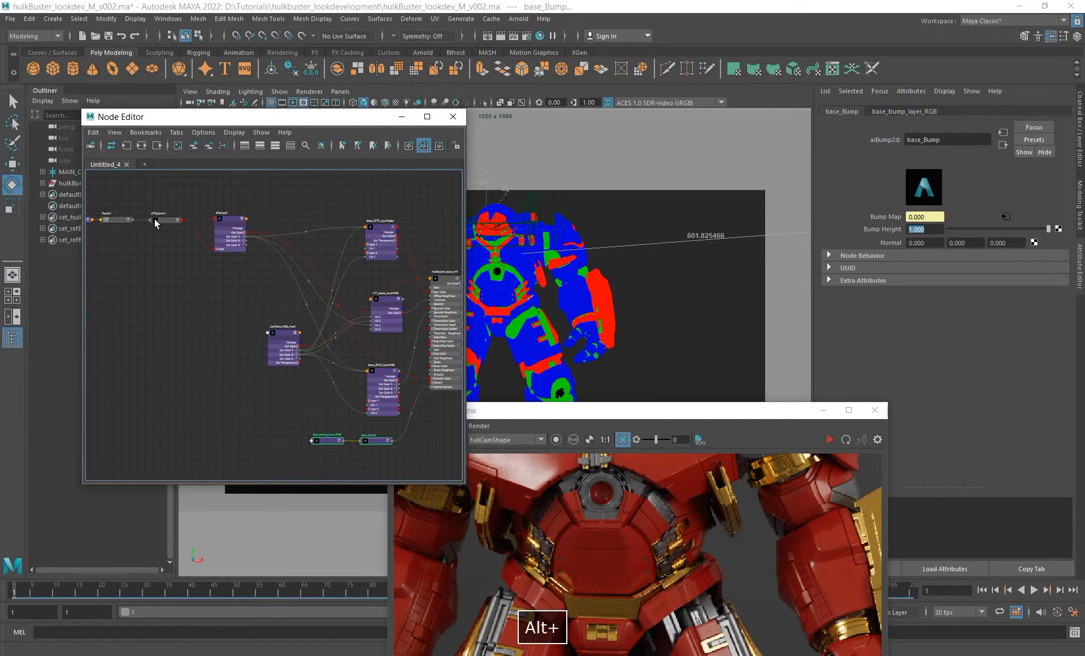
{"action": "left_click", "coordinate": [331, 441]}
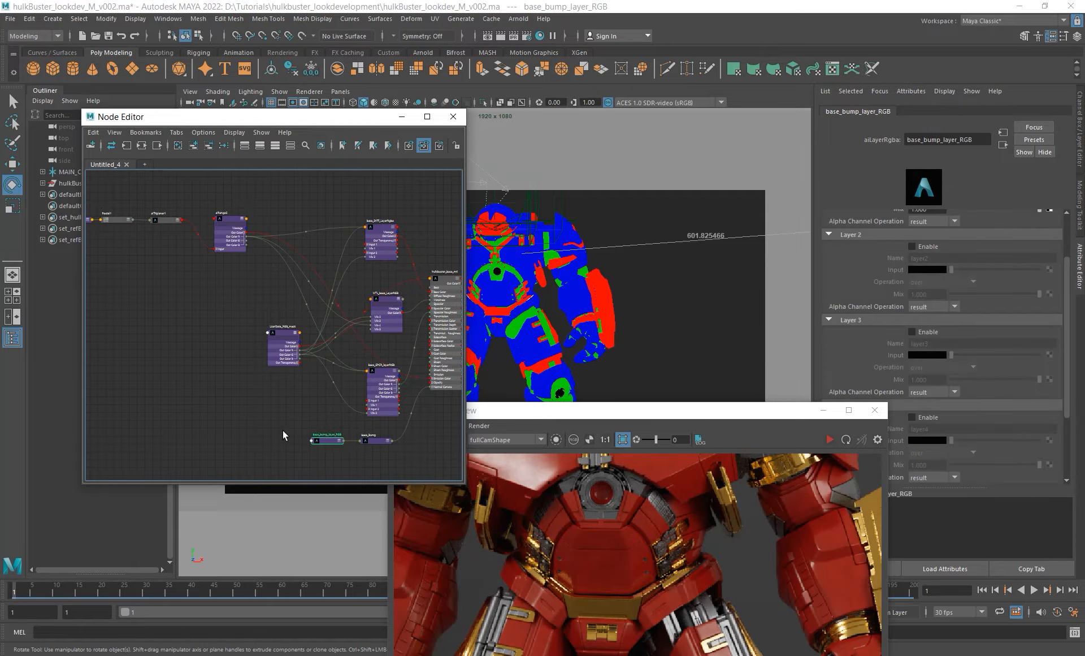
{"action": "middle_click_drag", "start_coordinate": [205, 332], "coordinate": [155, 293], "text": "alt"}
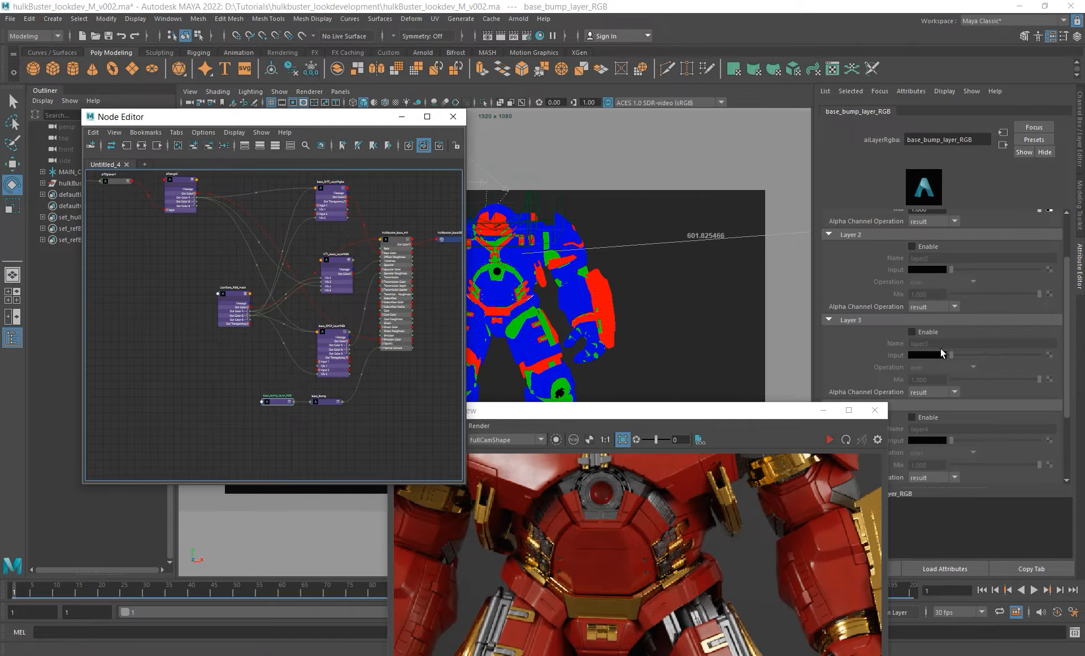
{"action": "left_click_drag", "start_coordinate": [778, 411], "coordinate": [686, 411]}
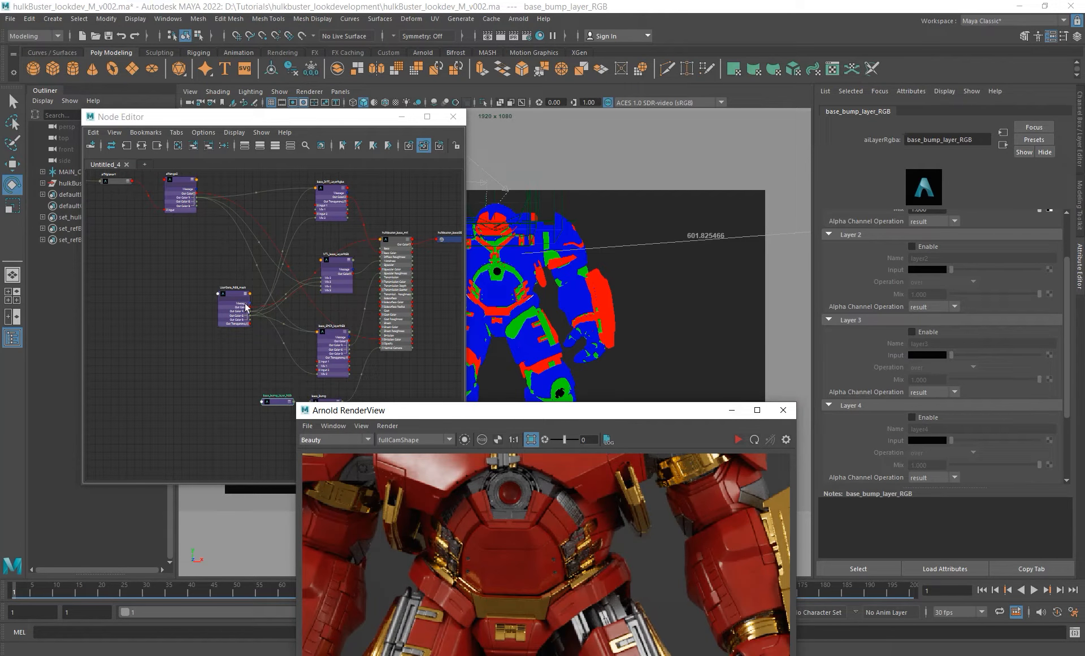
- Examine the UserData_RGB_mask connections to the metalness, specular and bump layer nodes, and compare them with the rendered armour
{"action": "scroll", "coordinate": [246, 308], "scroll_direction": "up", "scroll_amount": 4}
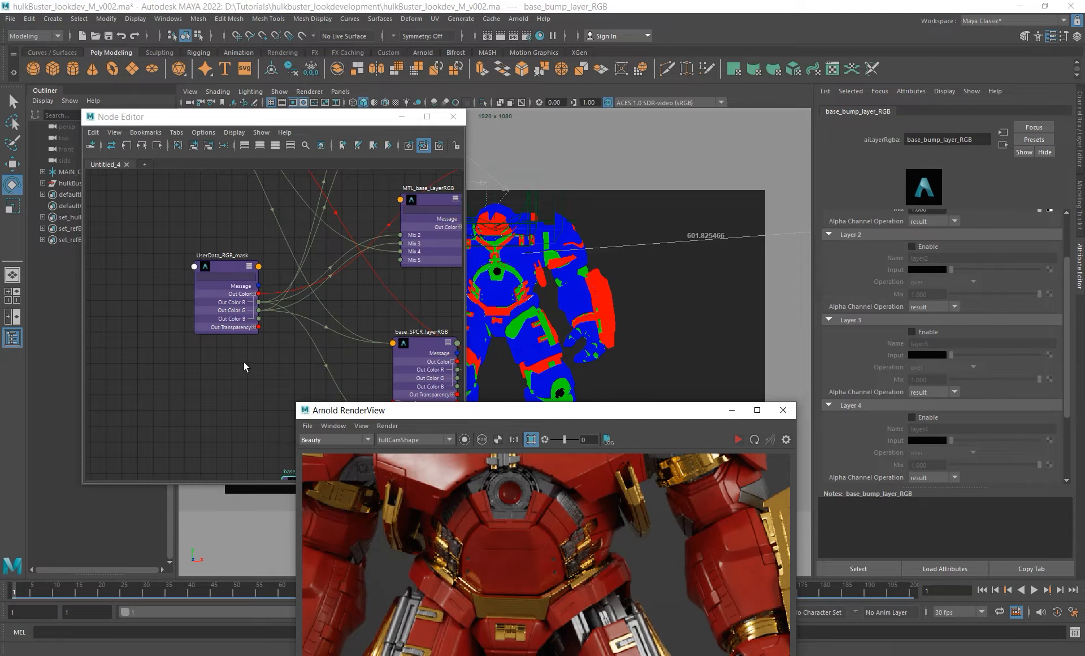
{"action": "middle_click_drag", "start_coordinate": [244, 366], "coordinate": [214, 308], "text": "alt"}
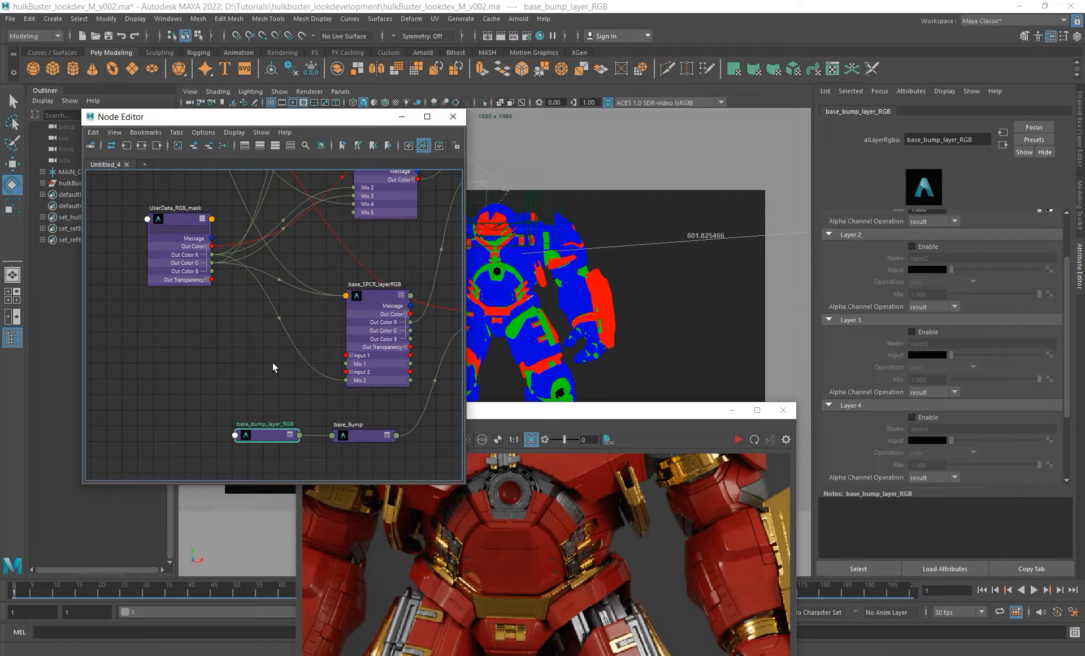
{"action": "right_click_drag", "start_coordinate": [289, 353], "coordinate": [191, 319], "text": "alt"}
{"action": "middle_click_drag", "start_coordinate": [192, 319], "coordinate": [228, 394], "text": "alt"}
{"action": "right_click_drag", "start_coordinate": [223, 302], "coordinate": [184, 299], "text": "alt"}
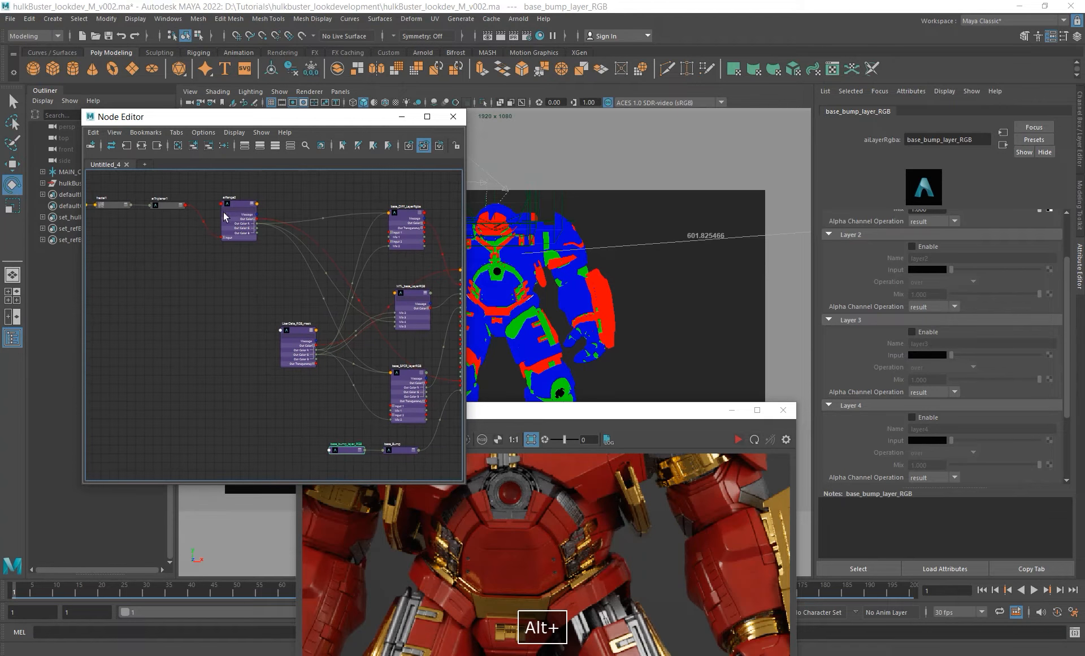
{"action": "middle_click_drag", "start_coordinate": [230, 296], "coordinate": [192, 263], "text": "alt"}
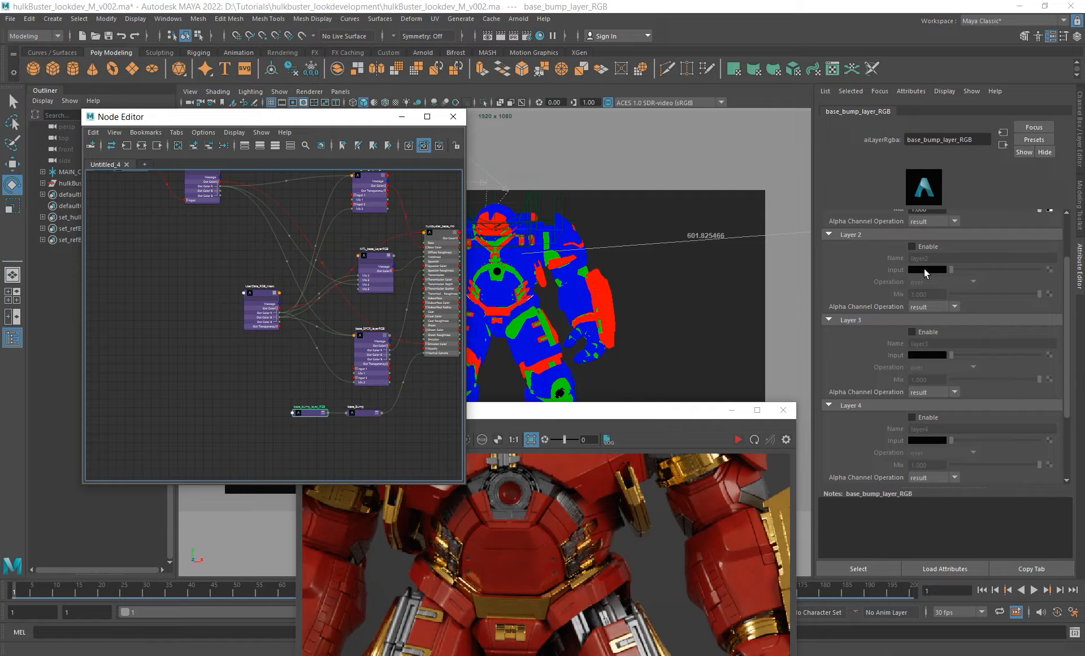
{"action": "scroll", "coordinate": [281, 325], "scroll_direction": "up", "scroll_amount": 4}
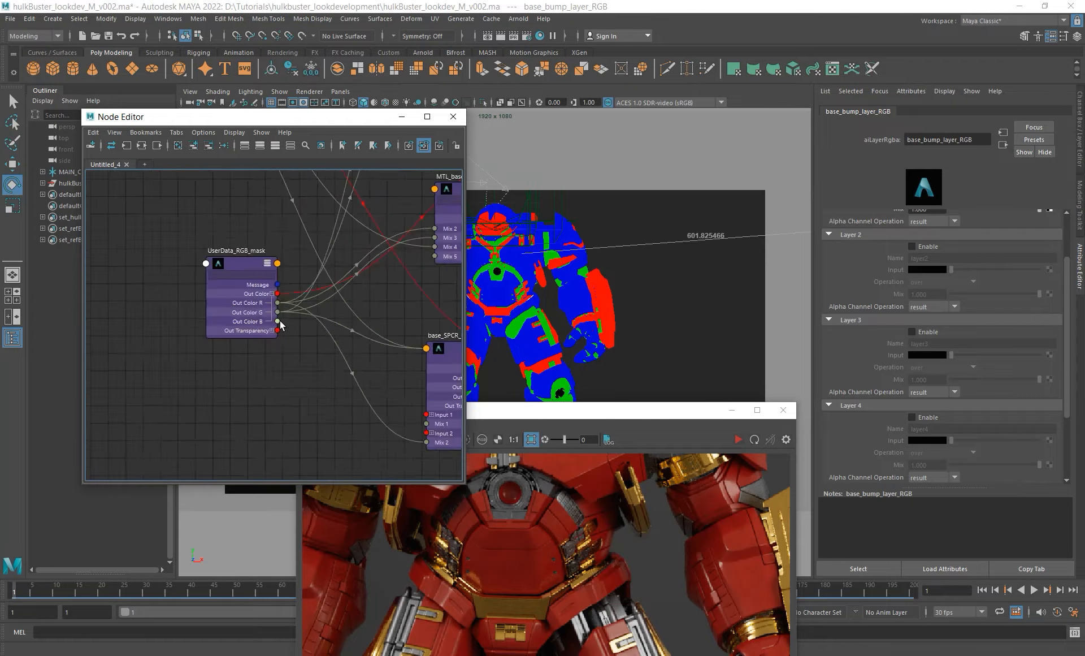
{"action": "scroll", "coordinate": [281, 325], "scroll_direction": "up", "scroll_amount": 2}
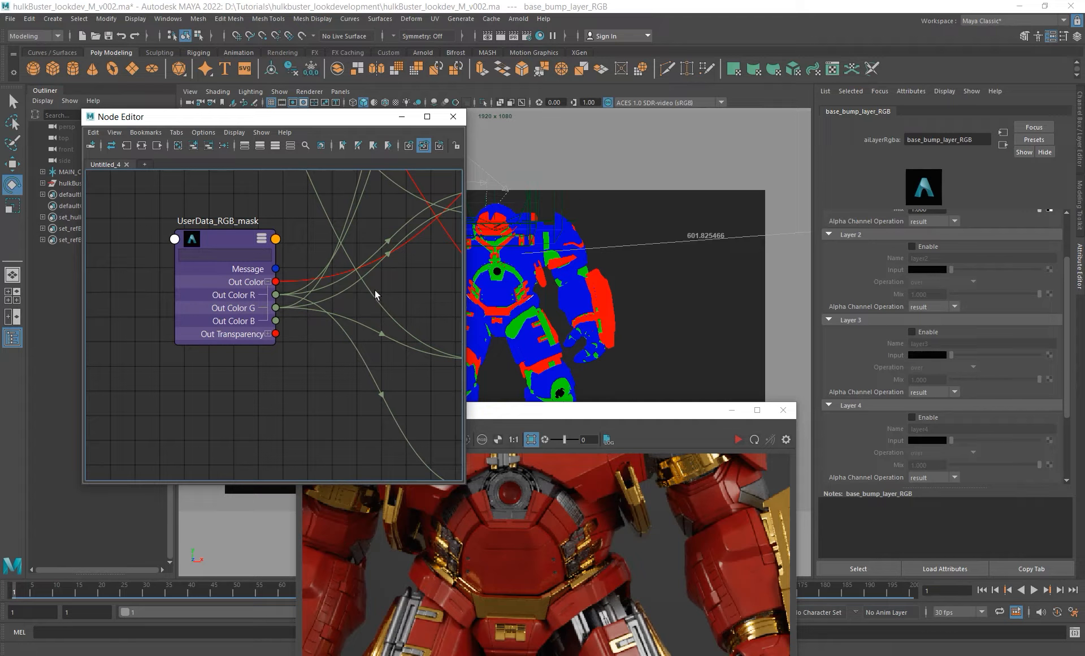
{"action": "right_click_drag", "start_coordinate": [377, 292], "coordinate": [264, 242], "text": "alt"}
{"action": "middle_click_drag", "start_coordinate": [264, 242], "coordinate": [251, 311], "text": "alt"}
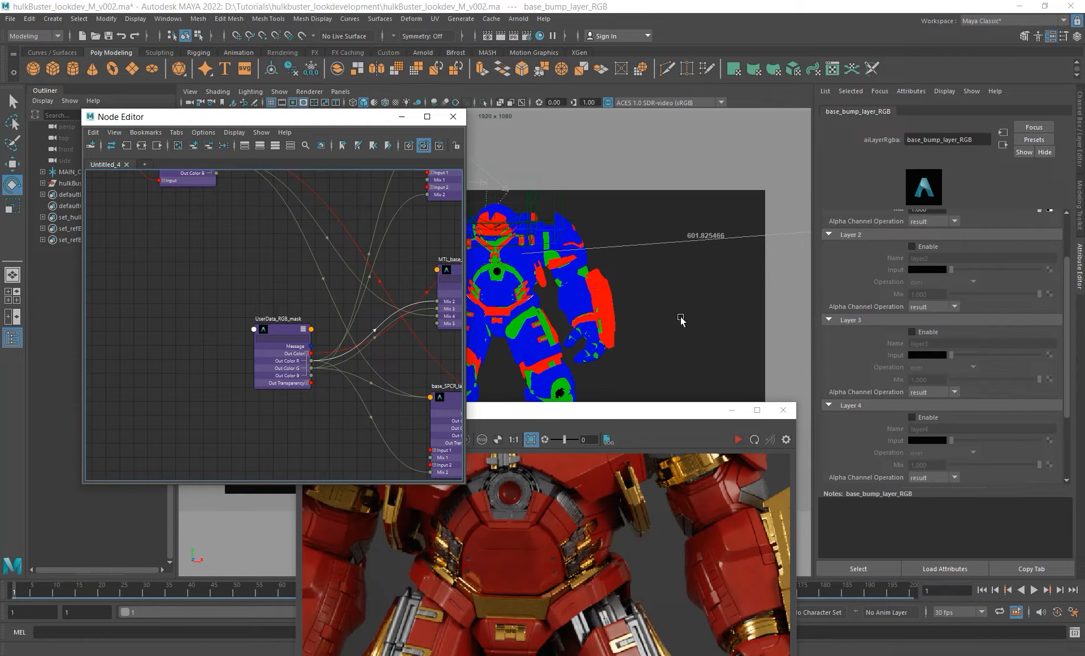
{"action": "left_click_drag", "start_coordinate": [590, 409], "coordinate": [625, 210]}
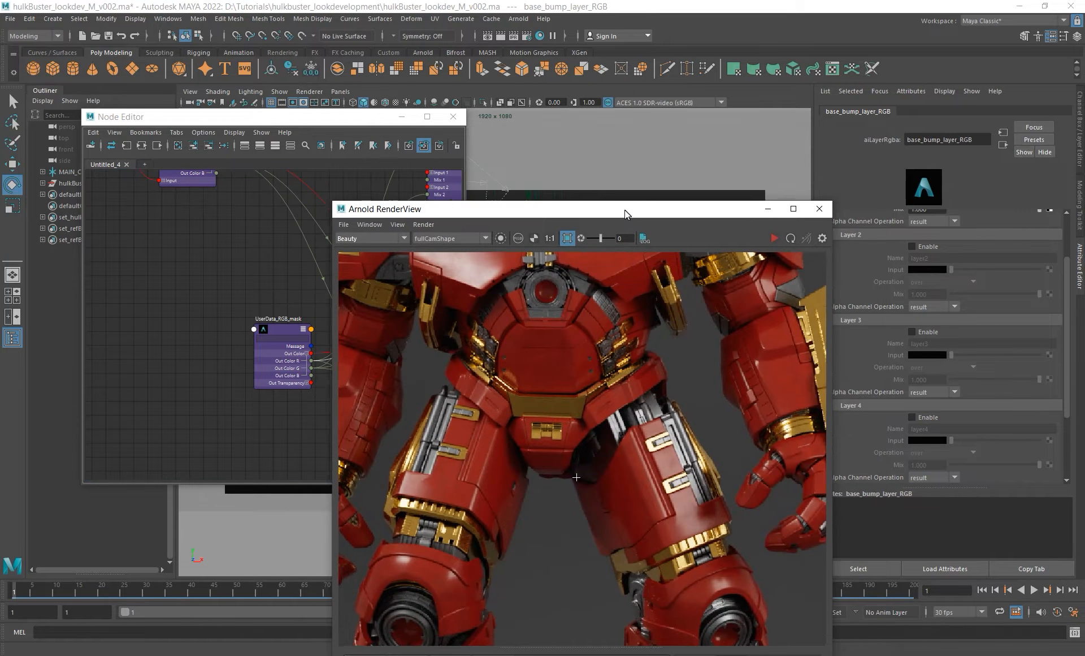
{"action": "middle_click_drag", "start_coordinate": [214, 262], "coordinate": [180, 307], "text": "alt"}
{"action": "left_click_drag", "start_coordinate": [616, 215], "coordinate": [560, 483]}
{"action": "middle_click_drag", "start_coordinate": [215, 289], "coordinate": [244, 192], "text": "alt"}
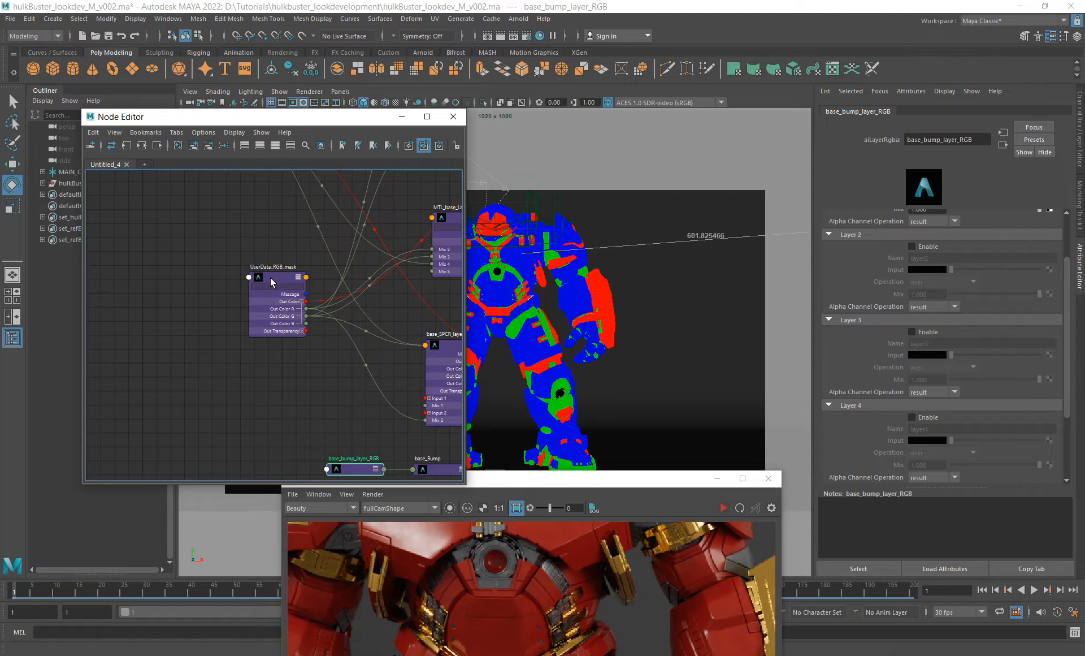
- Move the UserData_RGB_mask node farther away from the layer nodes it feeds
{"action": "left_click_drag", "start_coordinate": [270, 277], "coordinate": [235, 256]}
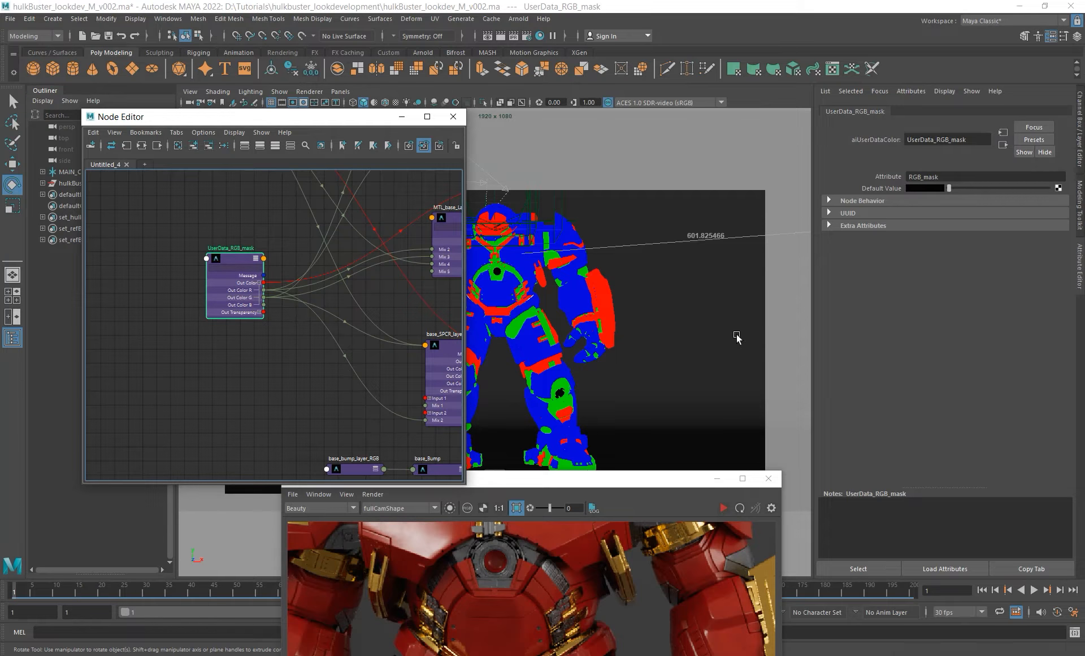
{"action": "right_click_drag", "start_coordinate": [308, 358], "coordinate": [293, 295], "text": "alt"}
{"action": "middle_click_drag", "start_coordinate": [294, 296], "coordinate": [341, 416], "text": "alt"}
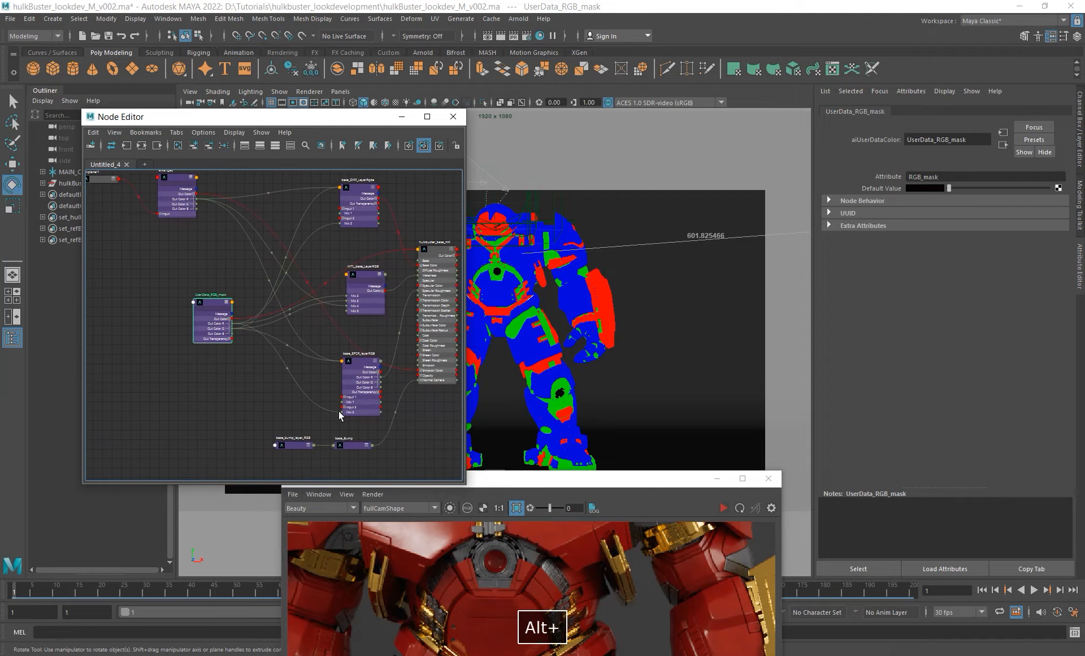
- Name Layer 1 of base_bump_layer_RGB "red"
{"action": "left_click", "coordinate": [290, 446]}
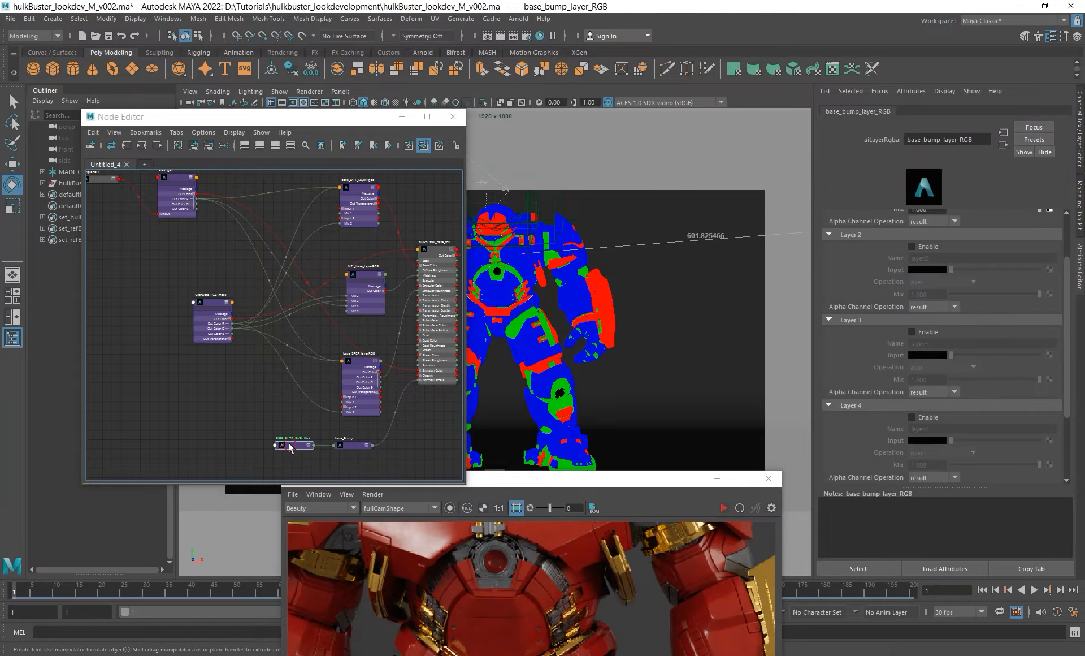
{"action": "scroll", "coordinate": [938, 271], "scroll_direction": "up", "scroll_amount": 2}
{"action": "double_click", "coordinate": [920, 240]}
{"action": "type", "text": "re"}
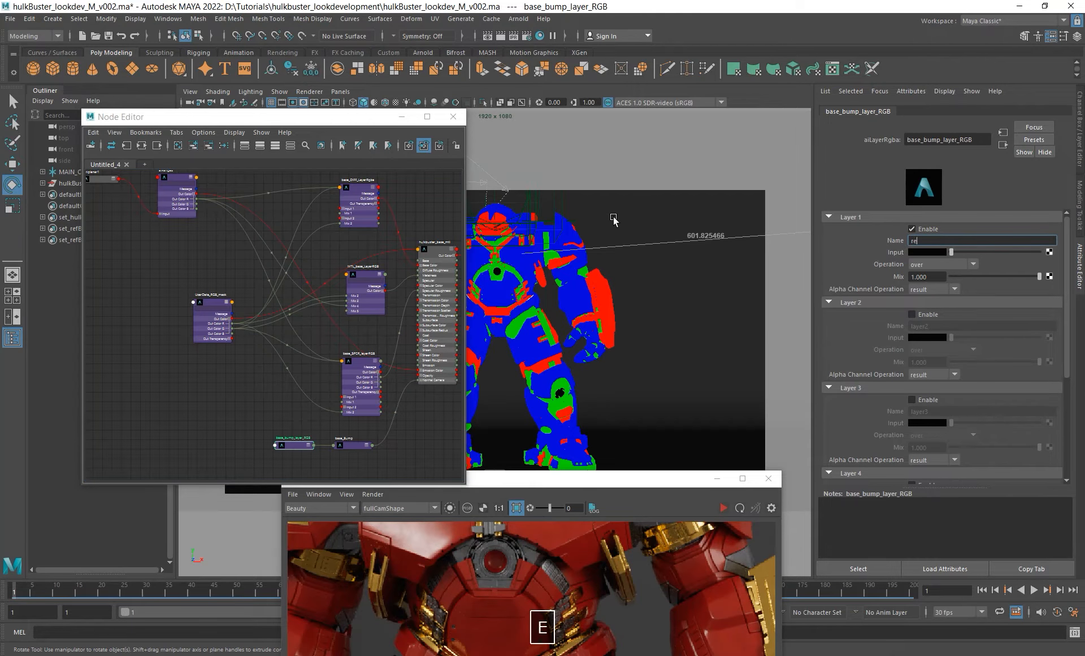
{"action": "type", "text": "d"}
{"action": "key", "text": "Return"}
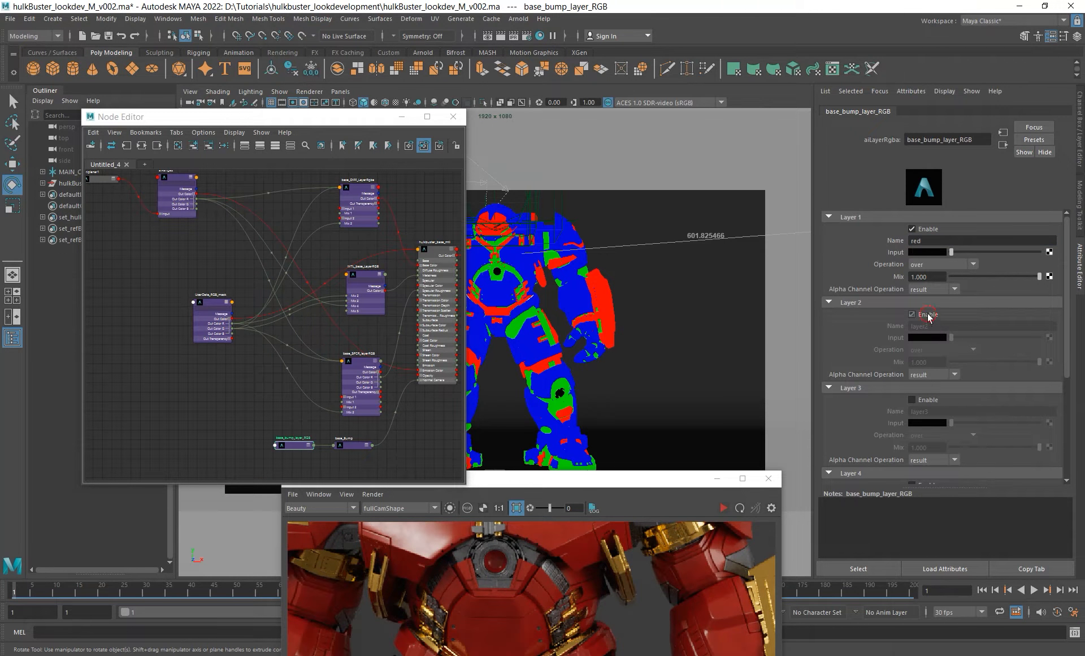
- Enable Layer 2 and Layer 3 of base_bump_layer_RGB and name them "yellow" and "iron"
{"action": "double_click", "coordinate": [920, 325]}
{"action": "type", "text": "yellow"}
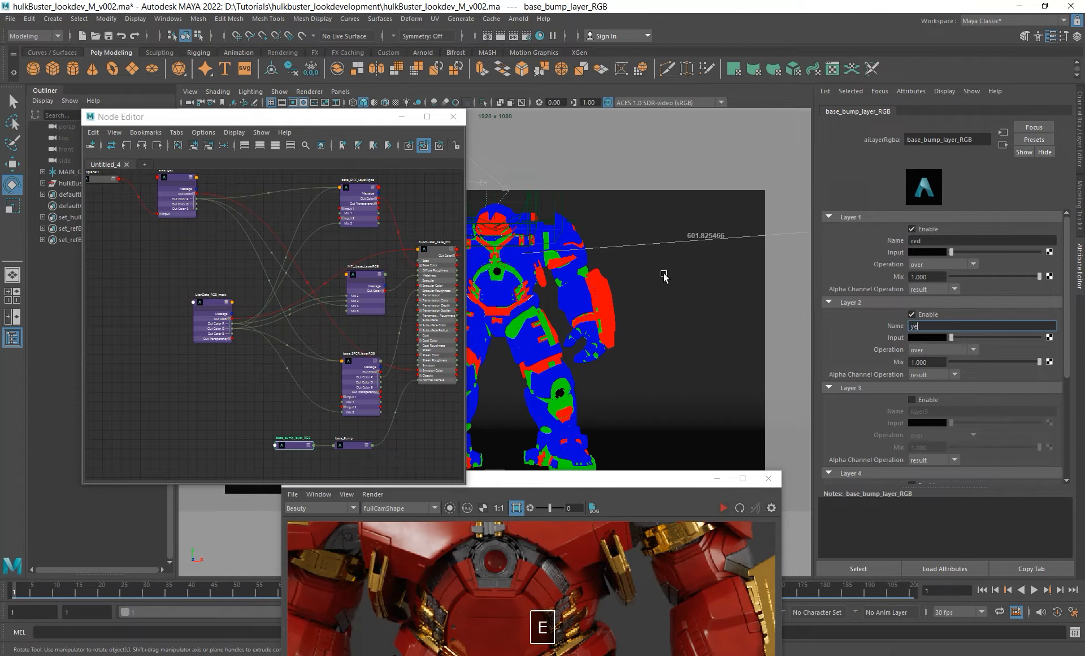
{"action": "key", "text": "Return"}
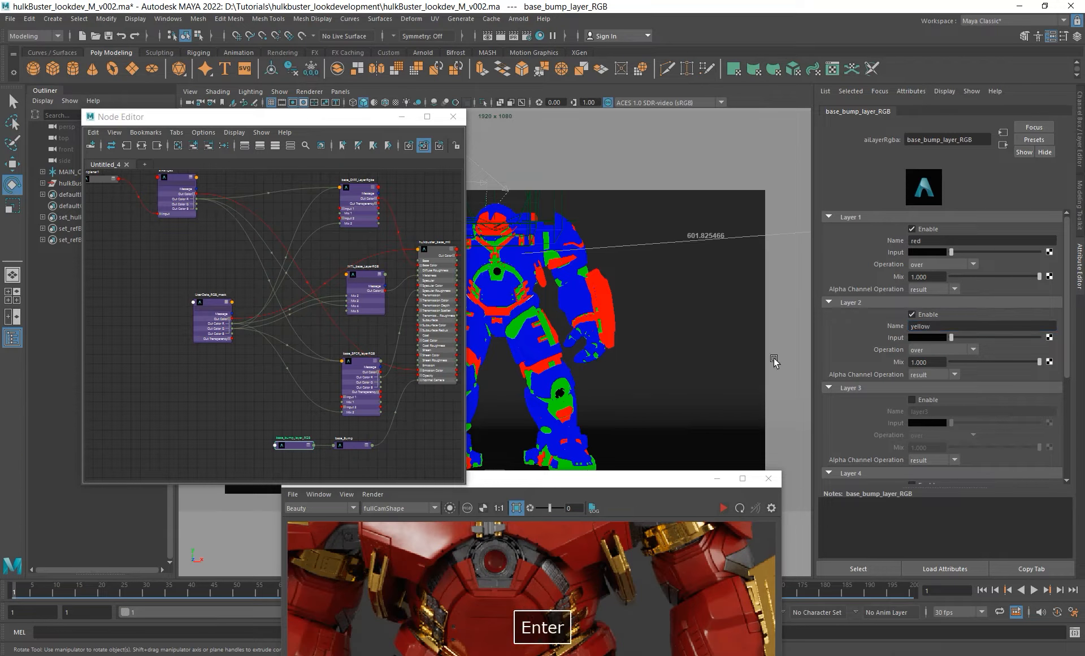
{"action": "left_click", "coordinate": [913, 399]}
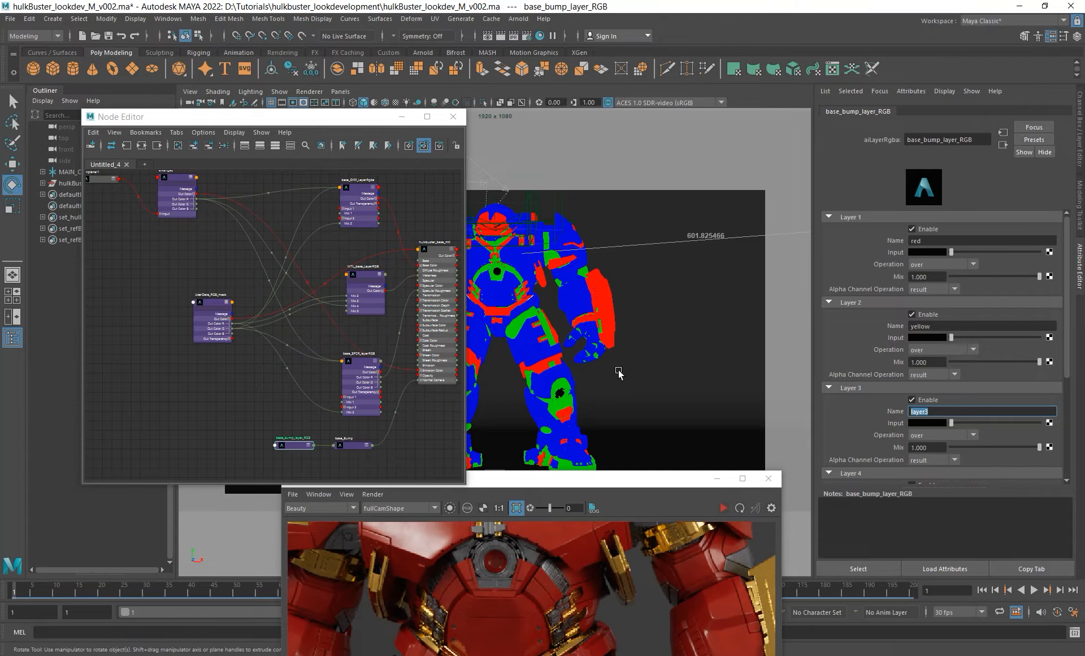
{"action": "type", "text": "iron"}
{"action": "key", "text": "Return"}
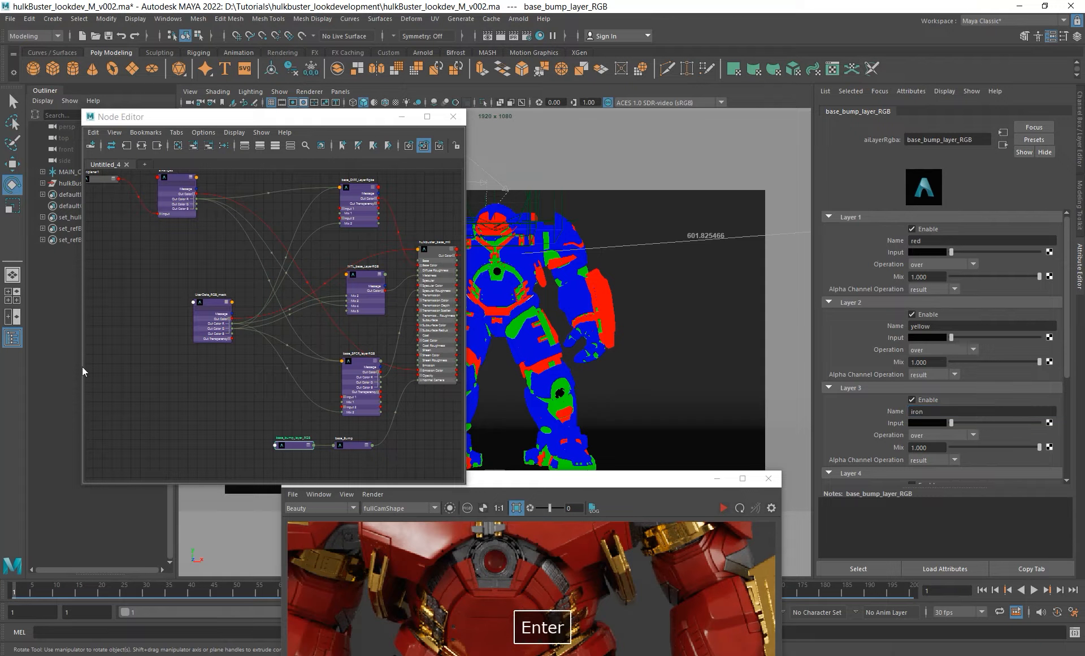
- Preview the aiTriplanar1 output in isolation in the Arnold render and restrict rendering to a region on the chest
{"action": "right_click_drag", "start_coordinate": [152, 280], "coordinate": [249, 314], "text": "alt"}
{"action": "middle_click_drag", "start_coordinate": [249, 314], "coordinate": [291, 339], "text": "alt"}
{"action": "right_click_drag", "start_coordinate": [247, 278], "coordinate": [334, 339], "text": "alt"}
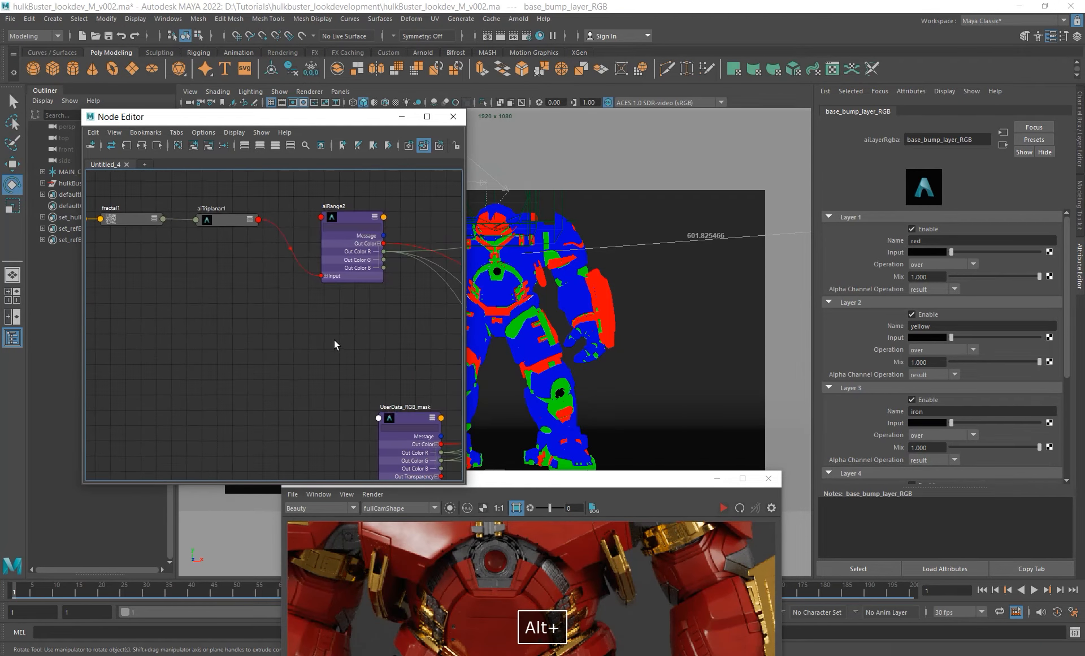
{"action": "middle_click_drag", "start_coordinate": [333, 339], "coordinate": [359, 374], "text": "alt"}
{"action": "left_click_drag", "start_coordinate": [596, 478], "coordinate": [704, 277]}
{"action": "left_click", "coordinate": [259, 258]}
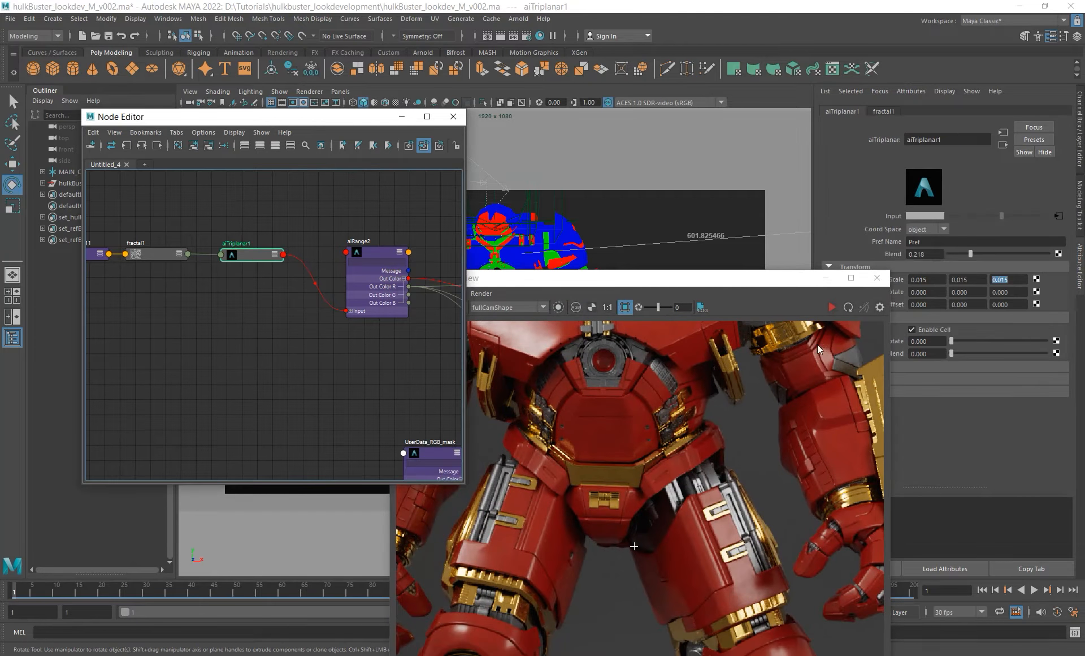
{"action": "left_click", "coordinate": [558, 307]}
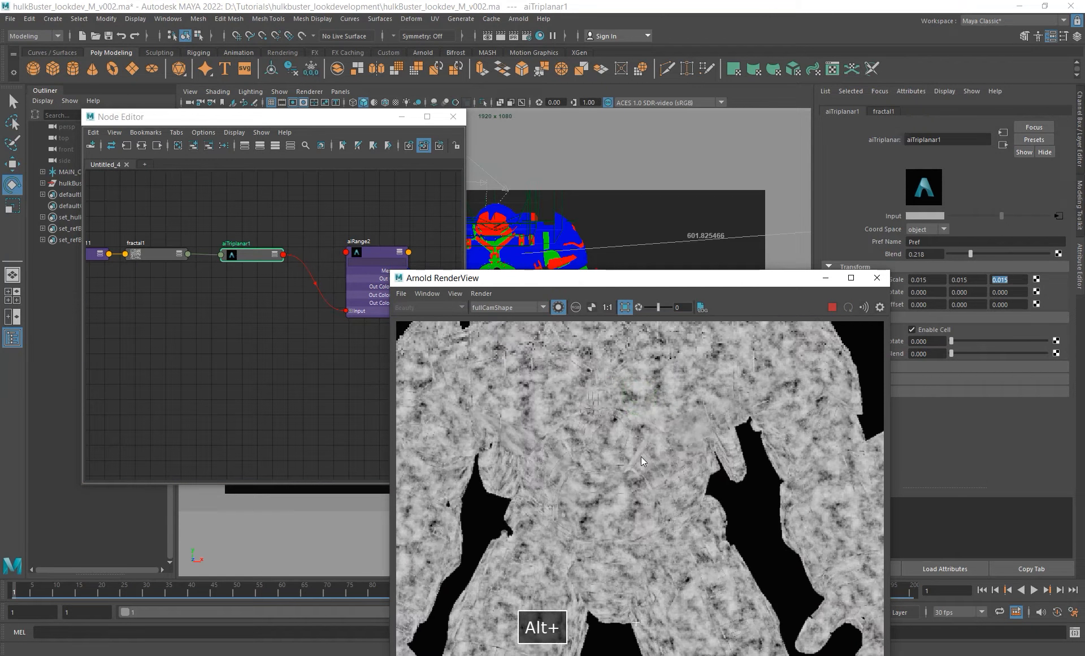
{"action": "right_click_drag", "start_coordinate": [641, 456], "coordinate": [588, 430], "text": "alt"}
{"action": "left_click_drag", "start_coordinate": [570, 344], "coordinate": [775, 512], "text": "shift"}
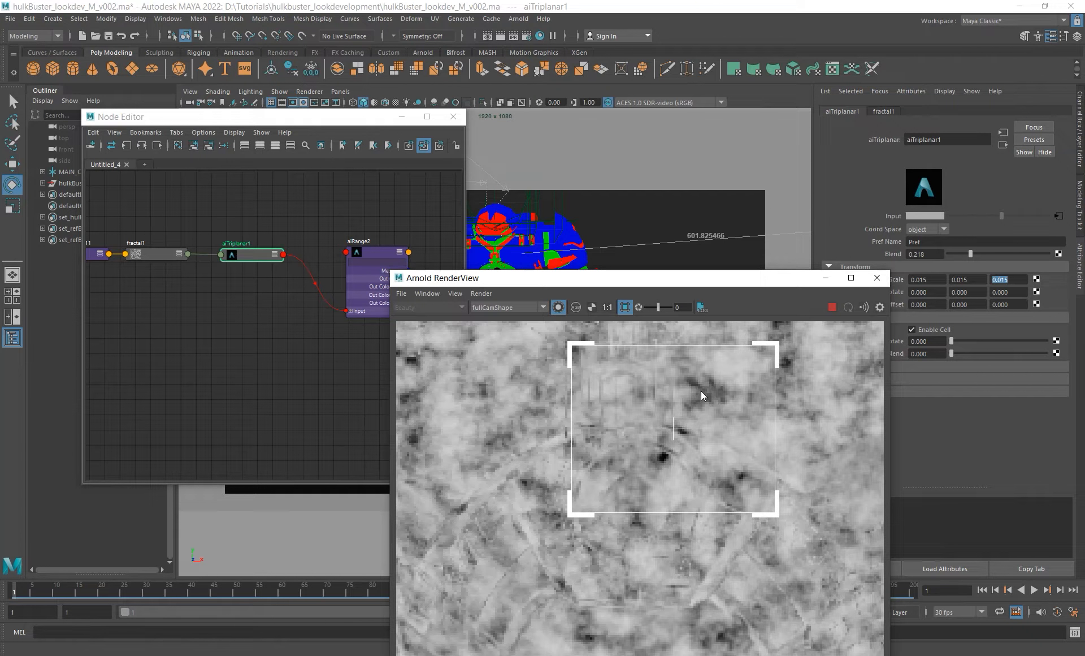
- Inspect the fractal pattern across the torso, stop the render and move the render window clear of the Attribute Editor
{"action": "left_click_drag", "start_coordinate": [690, 278], "coordinate": [697, 125]}
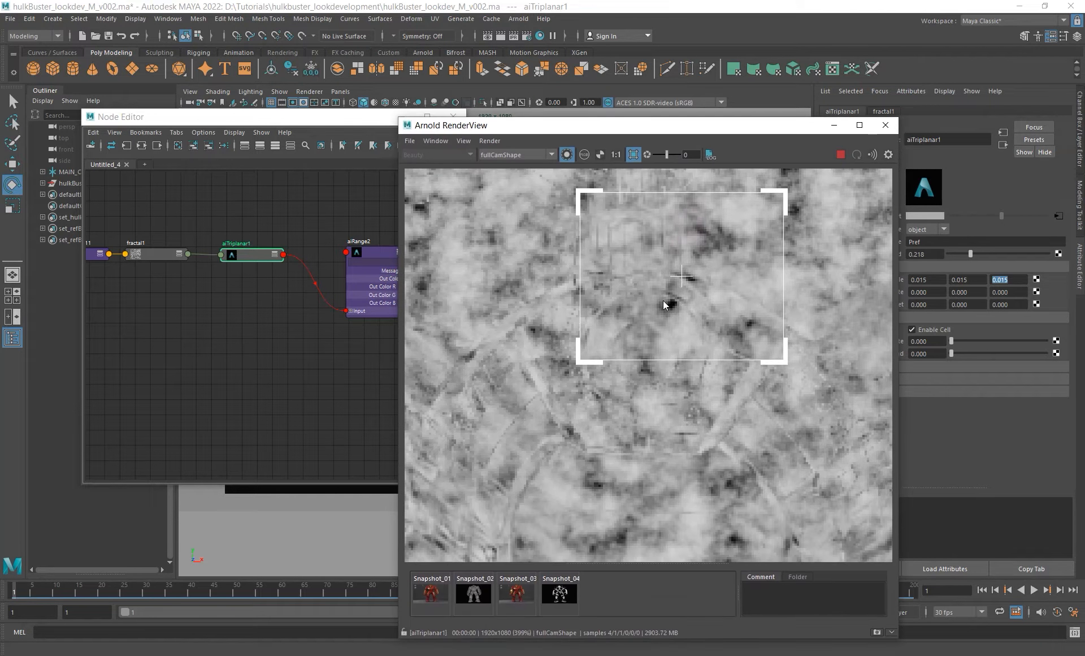
{"action": "scroll", "coordinate": [665, 301], "scroll_direction": "down", "scroll_amount": 3}
{"action": "middle_click_drag", "start_coordinate": [678, 299], "coordinate": [603, 349], "text": "alt"}
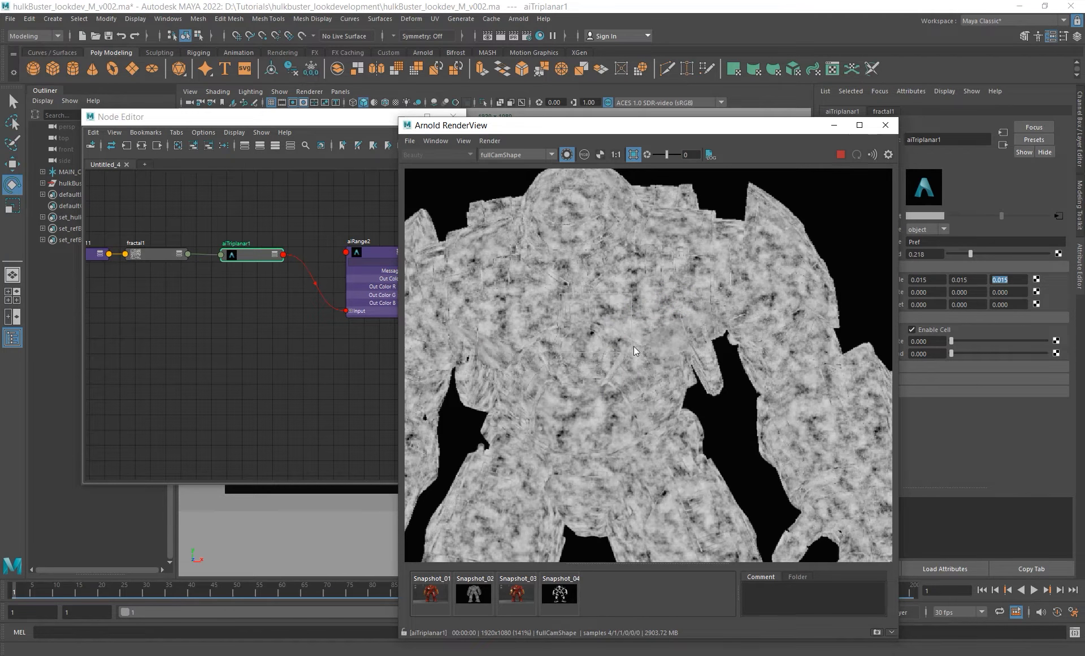
{"action": "scroll", "coordinate": [613, 327], "scroll_direction": "up", "scroll_amount": 1}
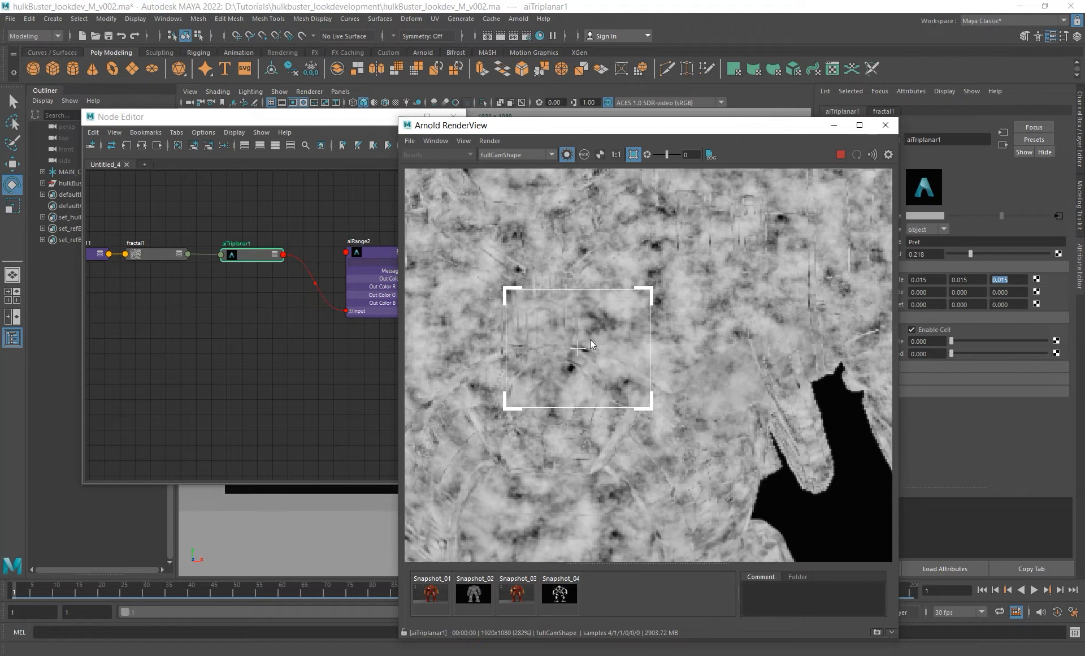
{"action": "middle_click_drag", "start_coordinate": [134, 266], "coordinate": [189, 262], "text": "alt"}
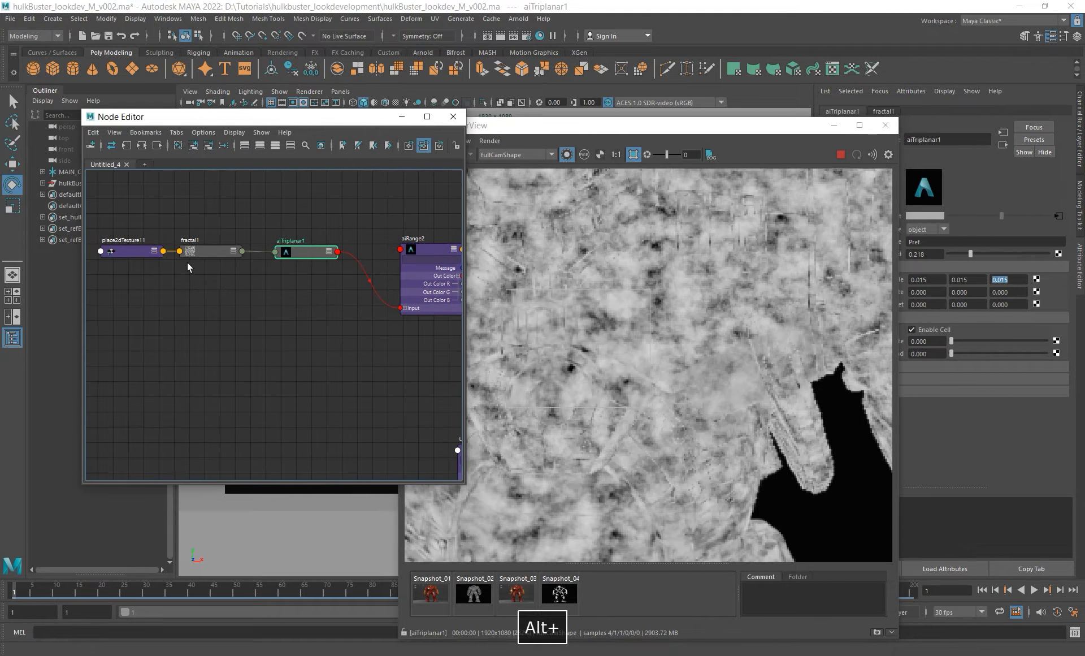
{"action": "left_click", "coordinate": [840, 154]}
{"action": "left_click_drag", "start_coordinate": [780, 130], "coordinate": [631, 498]}
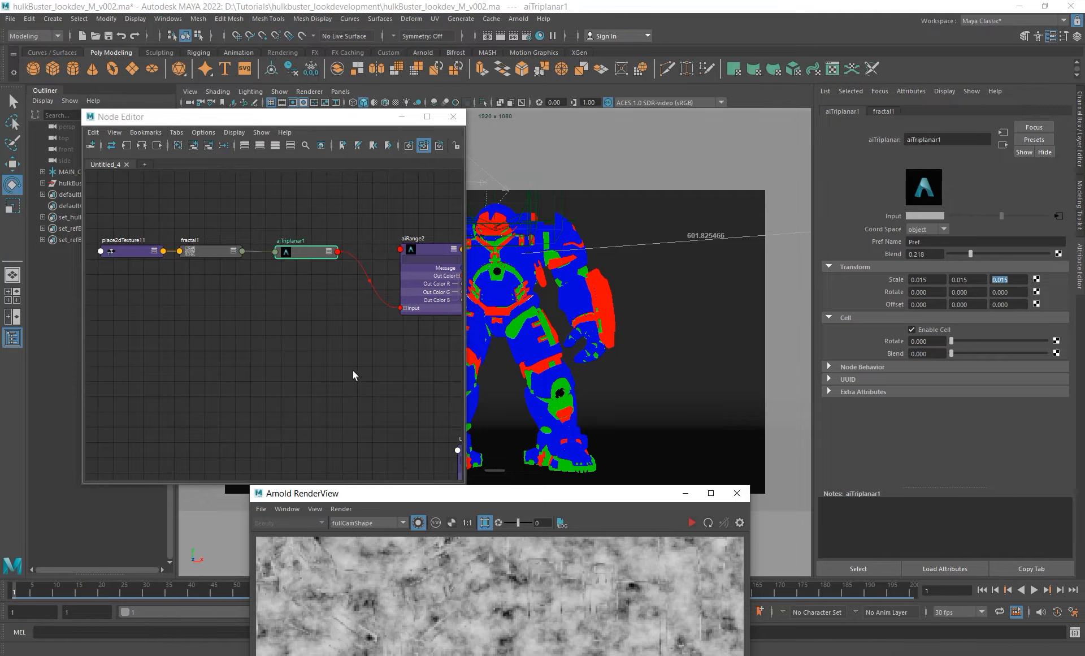
- Connect aiTriplanar1 to the Input of the red layer in base_bump_layer_RGB
{"action": "right_click_drag", "start_coordinate": [354, 374], "coordinate": [291, 356], "text": "alt"}
{"action": "middle_click_drag", "start_coordinate": [407, 475], "coordinate": [284, 449], "text": "alt"}
{"action": "middle_click_drag", "start_coordinate": [283, 353], "coordinate": [292, 277], "text": "alt"}
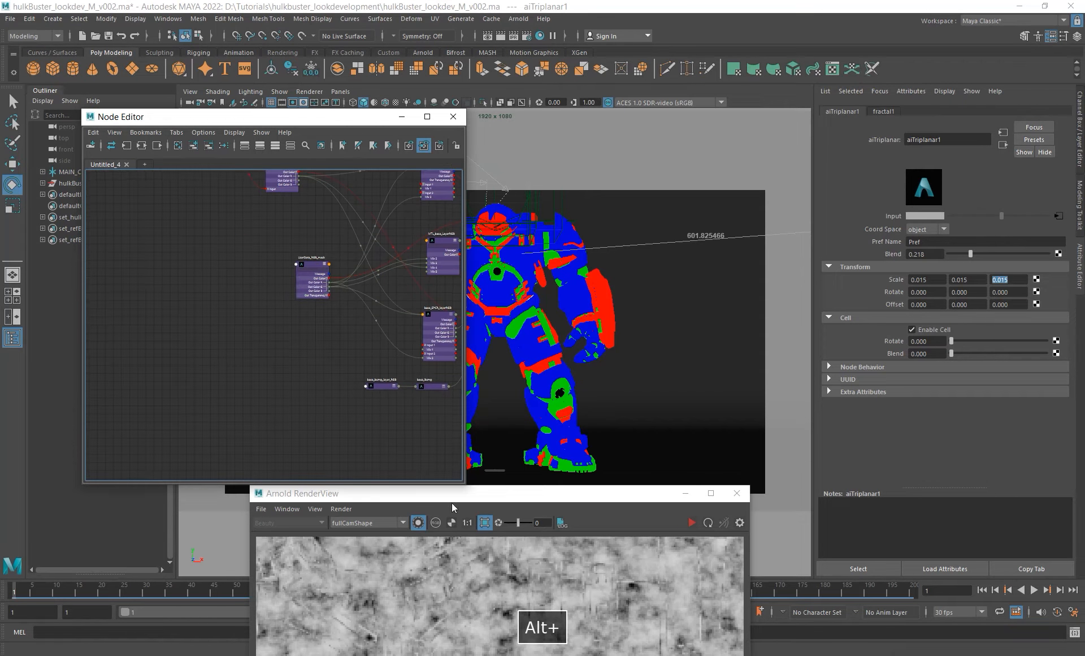
{"action": "middle_click_drag", "start_coordinate": [299, 329], "coordinate": [241, 291], "text": "alt"}
{"action": "right_click_drag", "start_coordinate": [273, 343], "coordinate": [147, 309], "text": "alt"}
{"action": "middle_click_drag", "start_coordinate": [183, 264], "coordinate": [223, 293], "text": "alt"}
{"action": "right_click_drag", "start_coordinate": [223, 298], "coordinate": [294, 328], "text": "alt"}
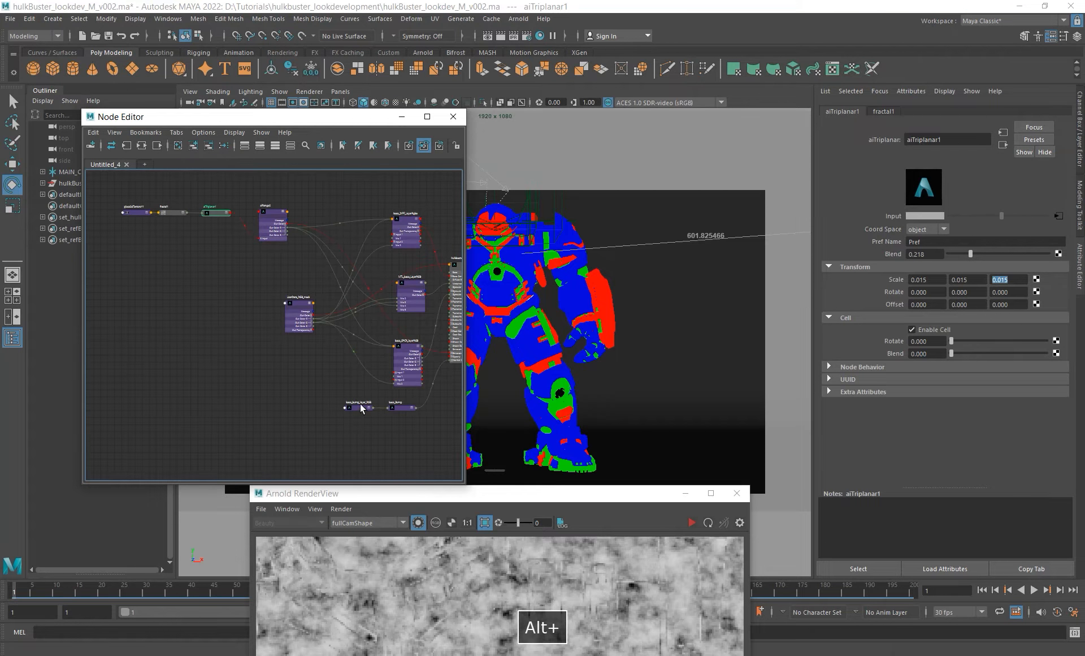
{"action": "left_click", "coordinate": [358, 407]}
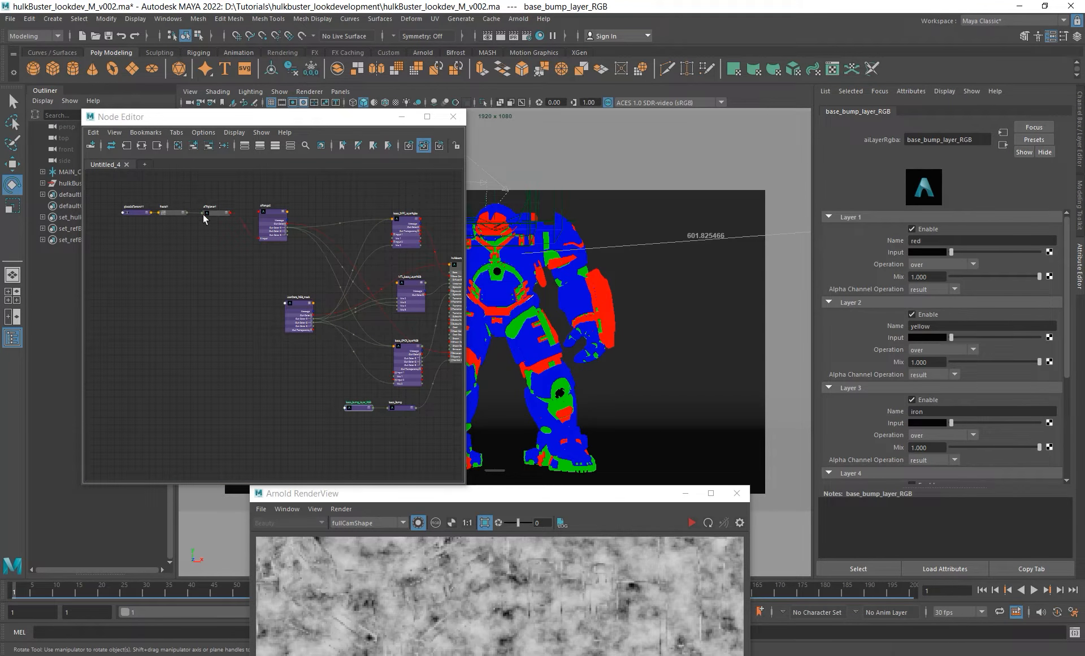
{"action": "middle_click_drag", "start_coordinate": [216, 212], "coordinate": [961, 262]}
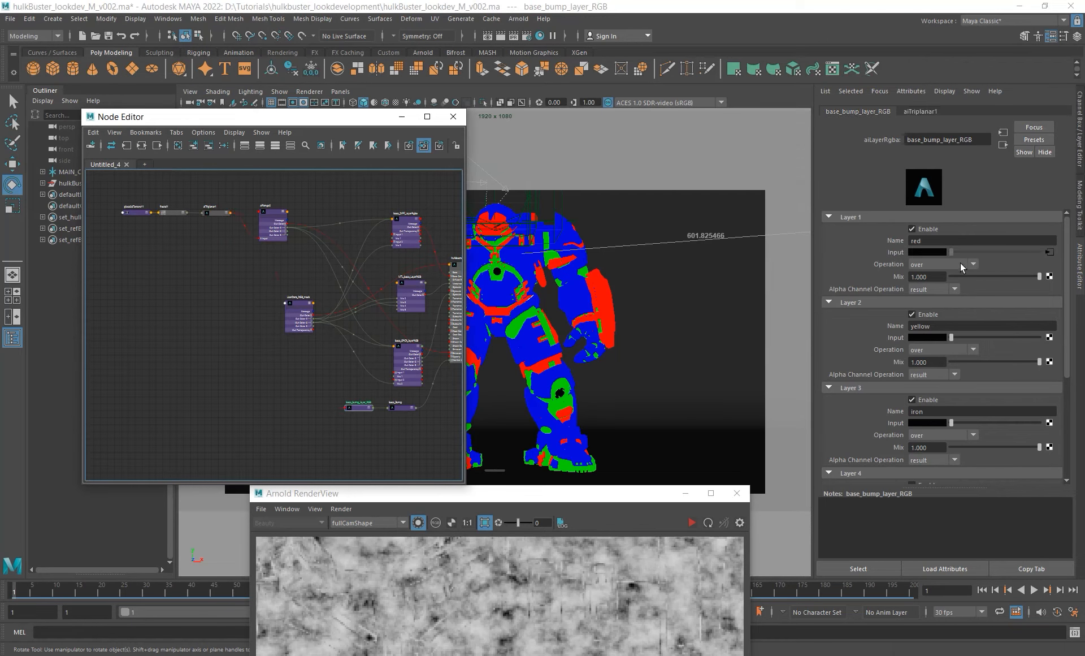
- Restart the shaded render with the new bump and set the render region over the upper chest armour
{"action": "left_click_drag", "start_coordinate": [557, 496], "coordinate": [574, 178]}
{"action": "left_click", "coordinate": [708, 205]}
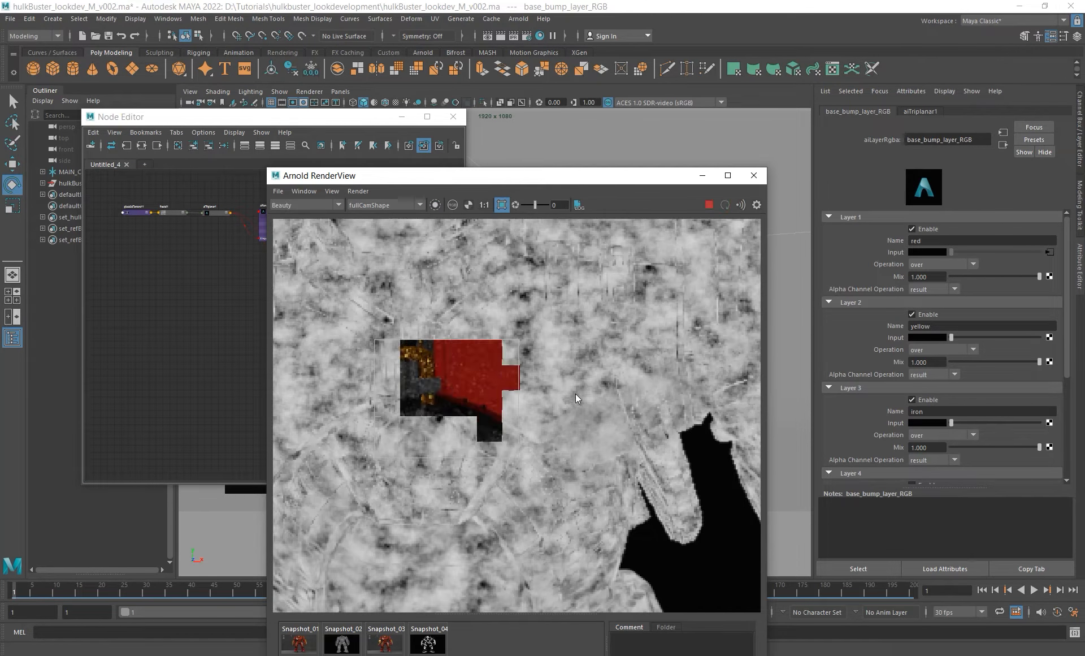
{"action": "left_click_drag", "start_coordinate": [413, 259], "coordinate": [640, 451], "text": "shift"}
{"action": "scroll", "coordinate": [593, 384], "scroll_direction": "down", "scroll_amount": 5}
{"action": "mouse_move", "coordinate": [515, 357]}
{"action": "right_mouse_down", "text": "alt"}
{"action": "mouse_move", "coordinate": [565, 383]}
{"action": "mouse_move", "coordinate": [636, 375]}
{"action": "right_mouse_up", "text": "alt"}
{"action": "scroll", "coordinate": [508, 390], "scroll_direction": "down", "scroll_amount": 5}
{"action": "left_click_drag", "start_coordinate": [340, 343], "coordinate": [442, 446], "text": "shift"}
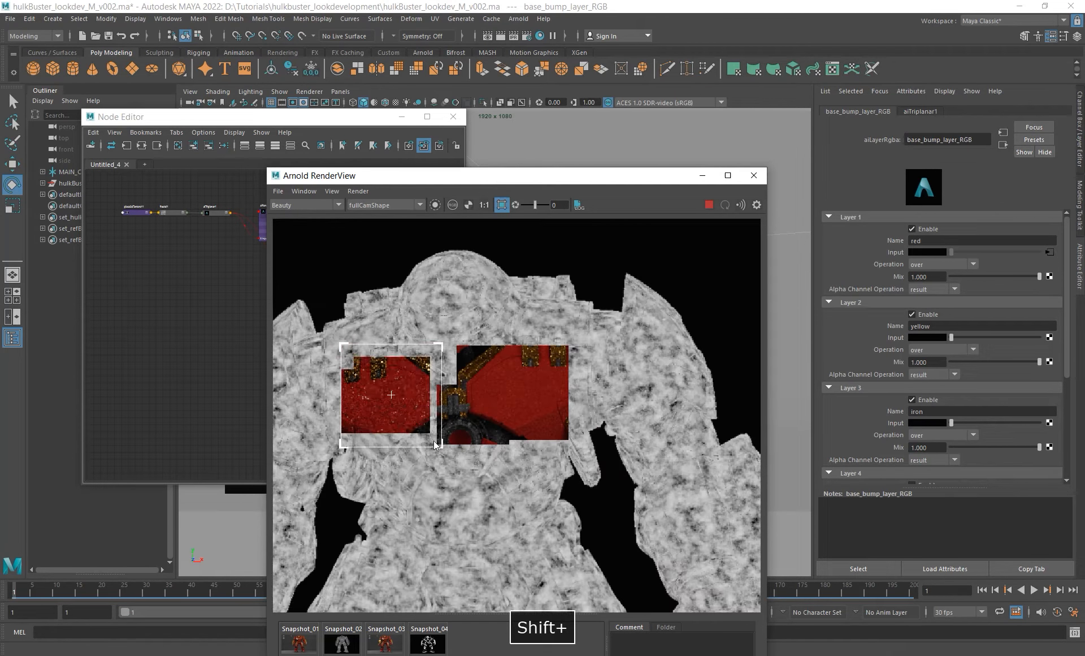
- Inspect the bumped chest plates up close and switch the render display from Beauty to the N AOV
{"action": "scroll", "coordinate": [396, 403], "scroll_direction": "up", "scroll_amount": 3}
{"action": "middle_click_drag", "start_coordinate": [398, 403], "coordinate": [433, 384], "text": "alt"}
{"action": "left_click", "coordinate": [315, 204]}
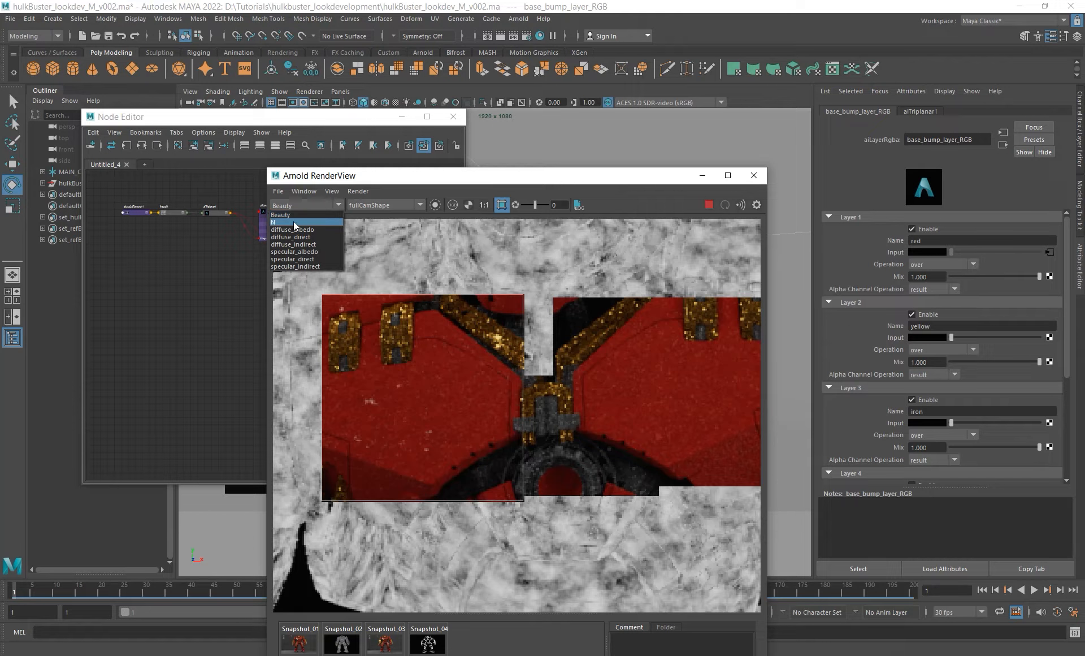
{"action": "left_click", "coordinate": [297, 223]}
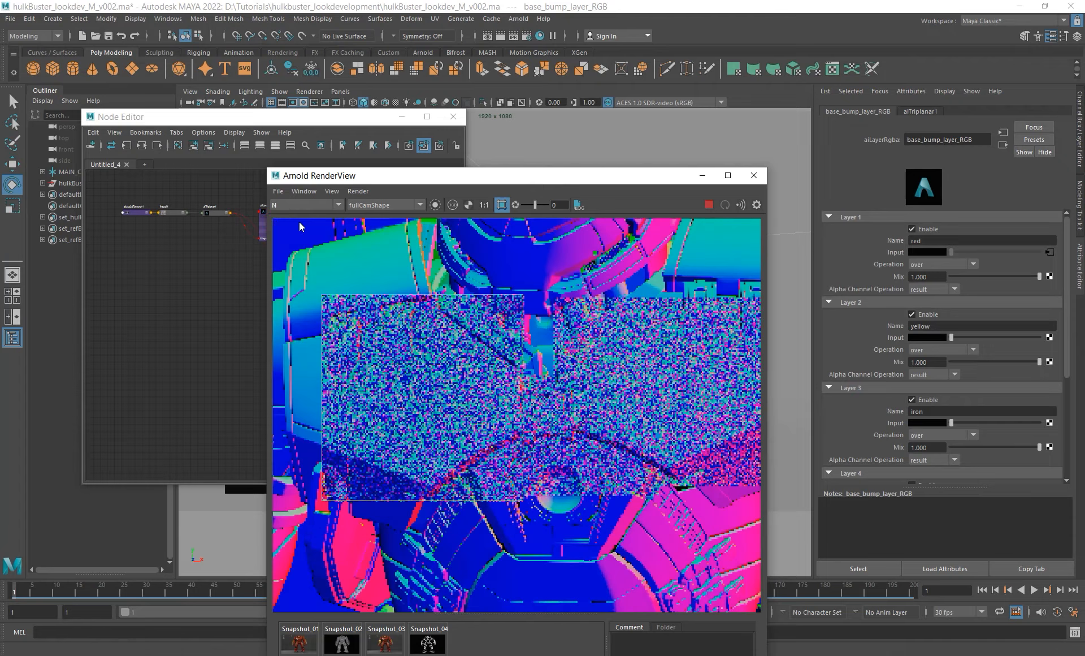
- Reduce the red layer's Mix in base_bump_layer_RGB, trying 0 and 0.001 before settling on 0.01
{"action": "scroll", "coordinate": [407, 399], "scroll_direction": "up", "scroll_amount": 2}
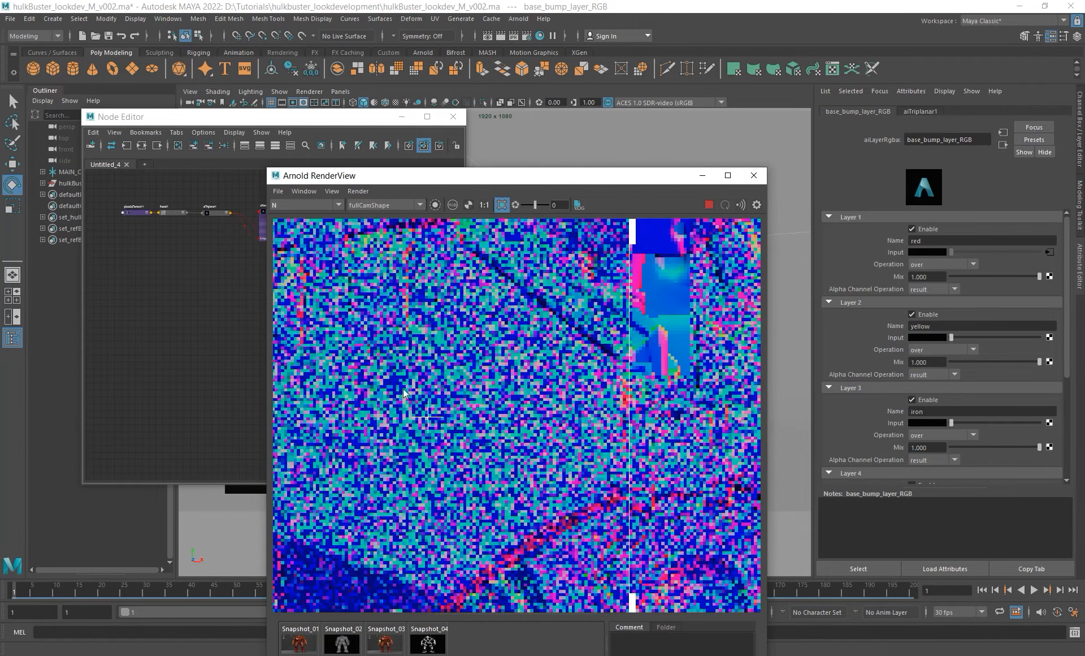
{"action": "left_click", "coordinate": [927, 277]}
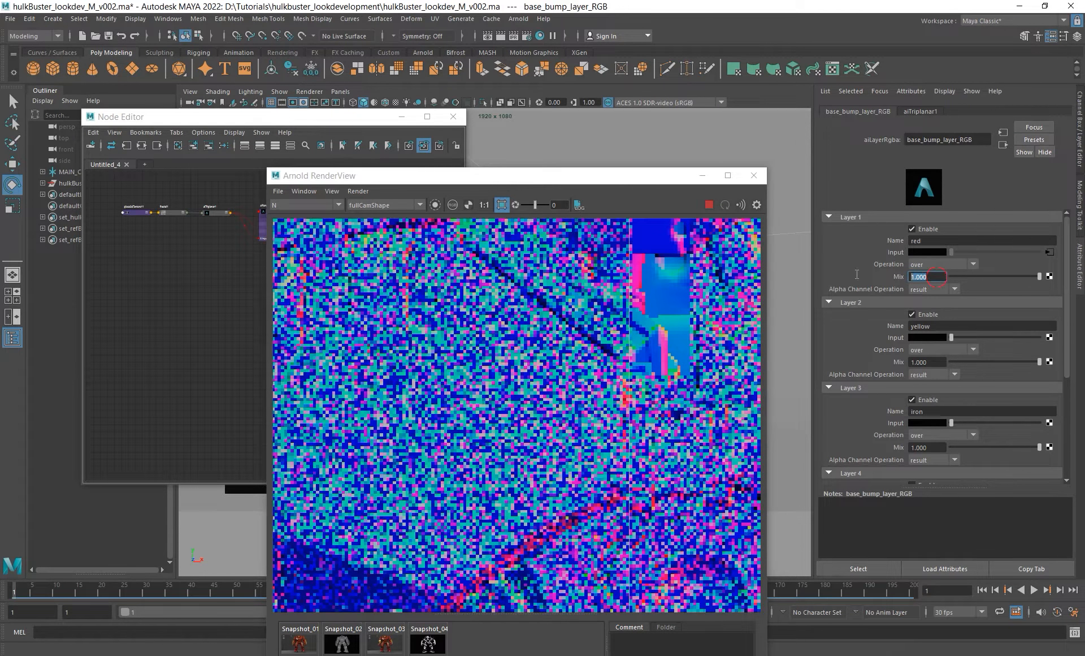
{"action": "type", "text": "0"}
{"action": "key", "text": "Return"}
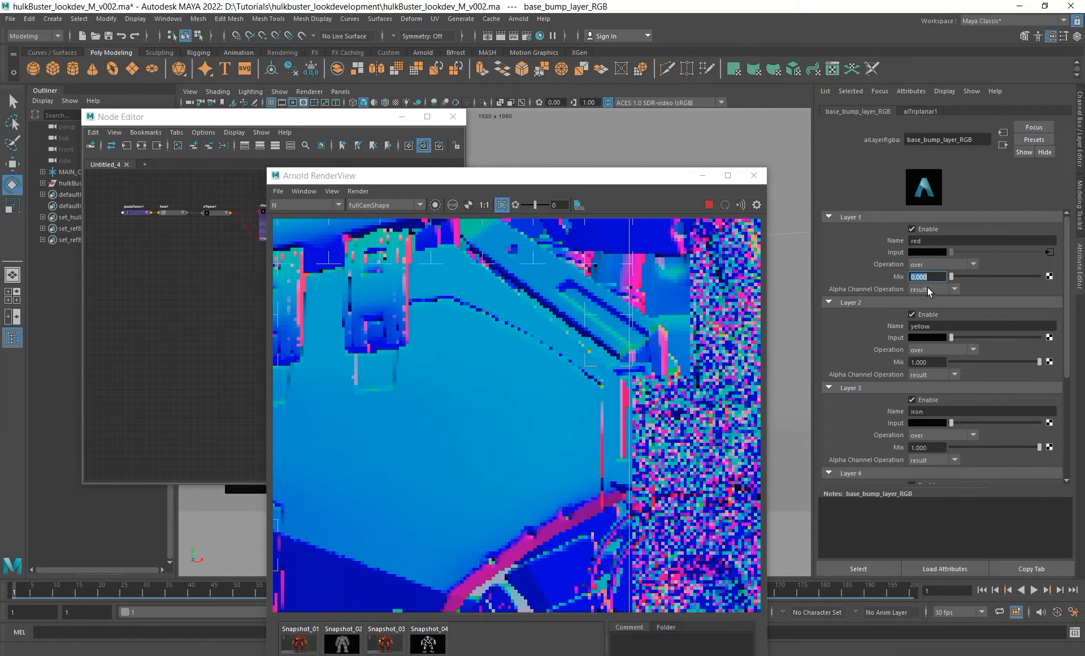
{"action": "type", "text": "0.001"}
{"action": "key", "text": "Return"}
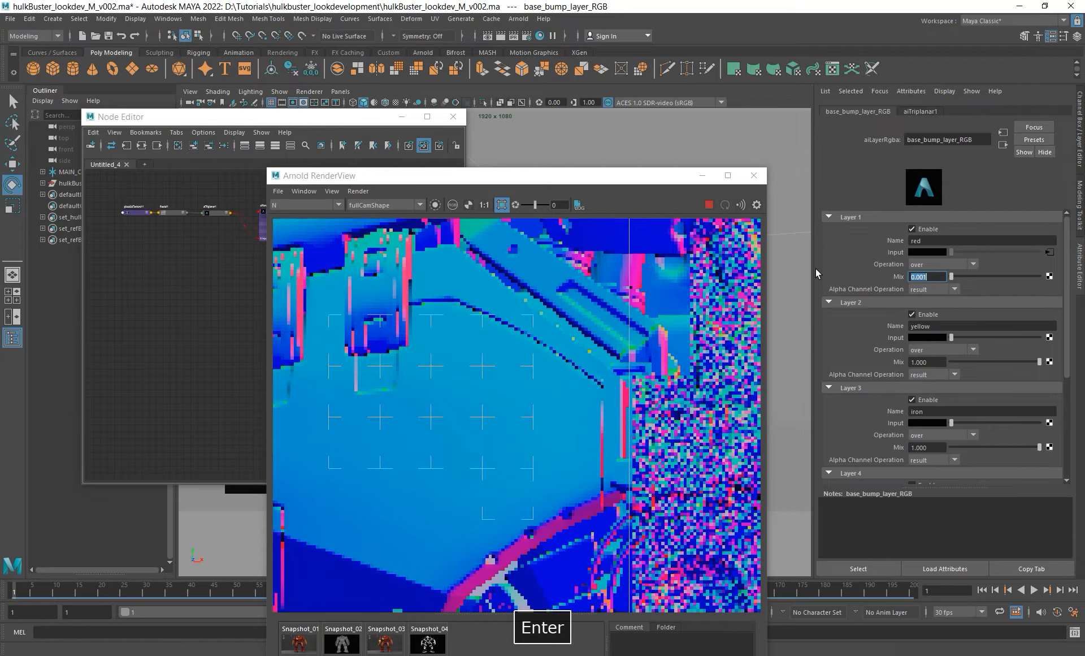
{"action": "type", "text": ".0"}
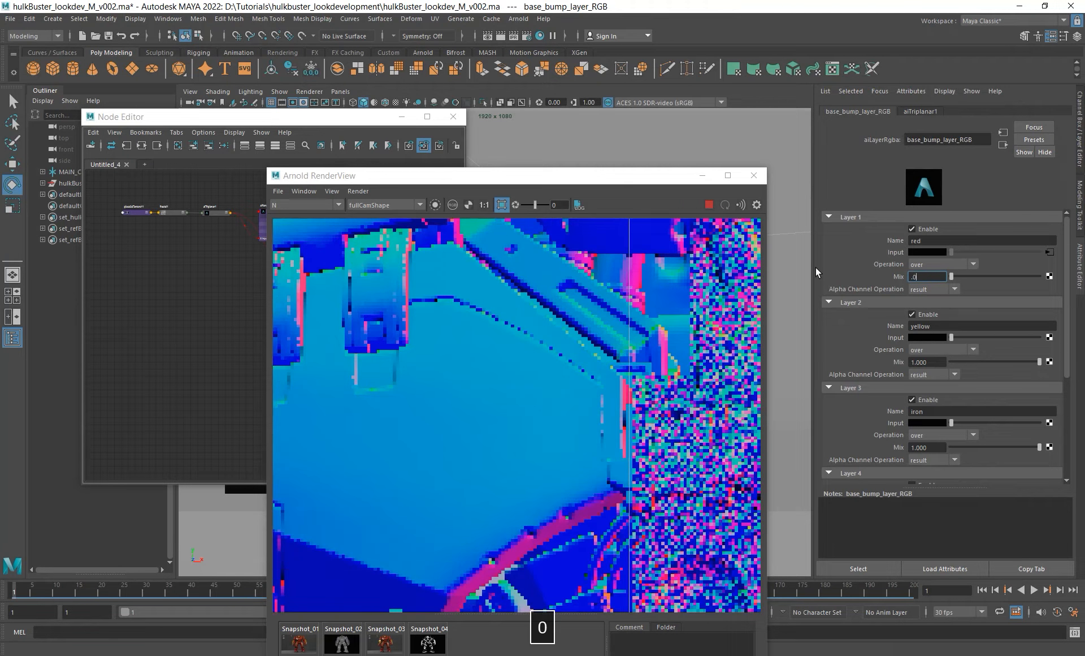
{"action": "type", "text": "01"}
{"action": "key", "text": "Return"}
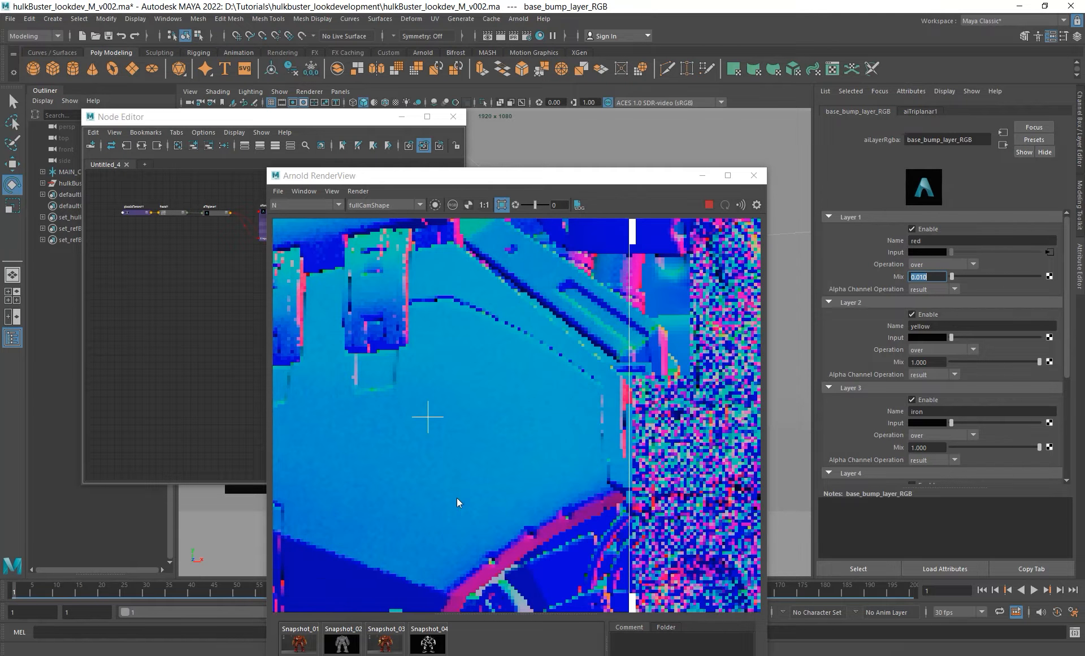
- Examine the chest plate's bump up close in the N AOV and with the render display set back to Beauty
{"action": "scroll", "coordinate": [447, 490], "scroll_direction": "up", "scroll_amount": 3}
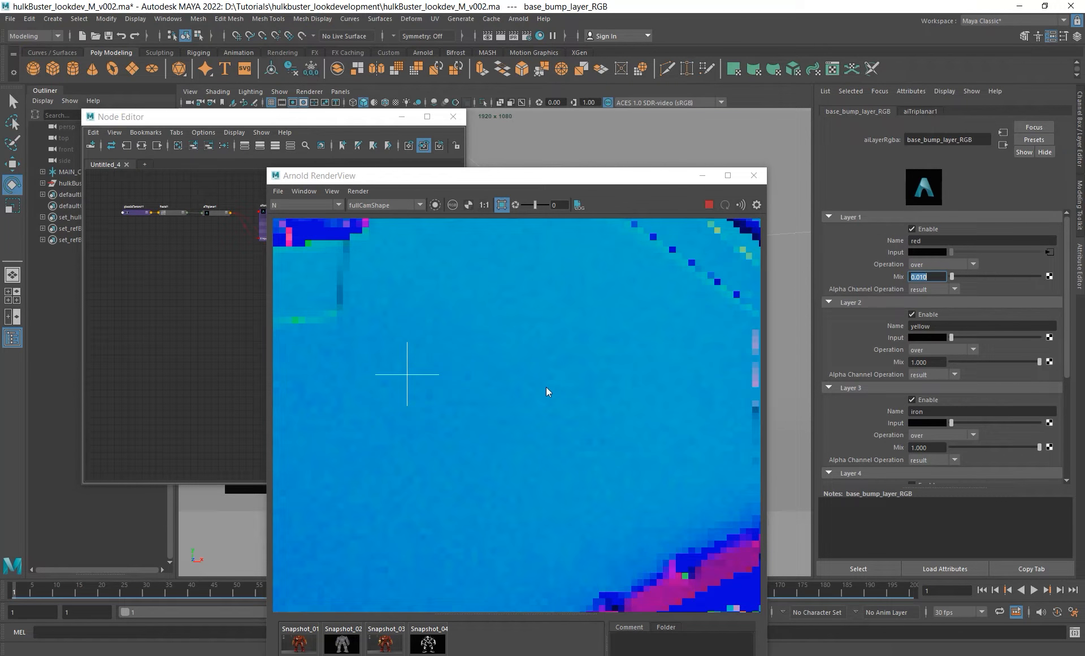
{"action": "scroll", "coordinate": [498, 362], "scroll_direction": "down", "scroll_amount": 2}
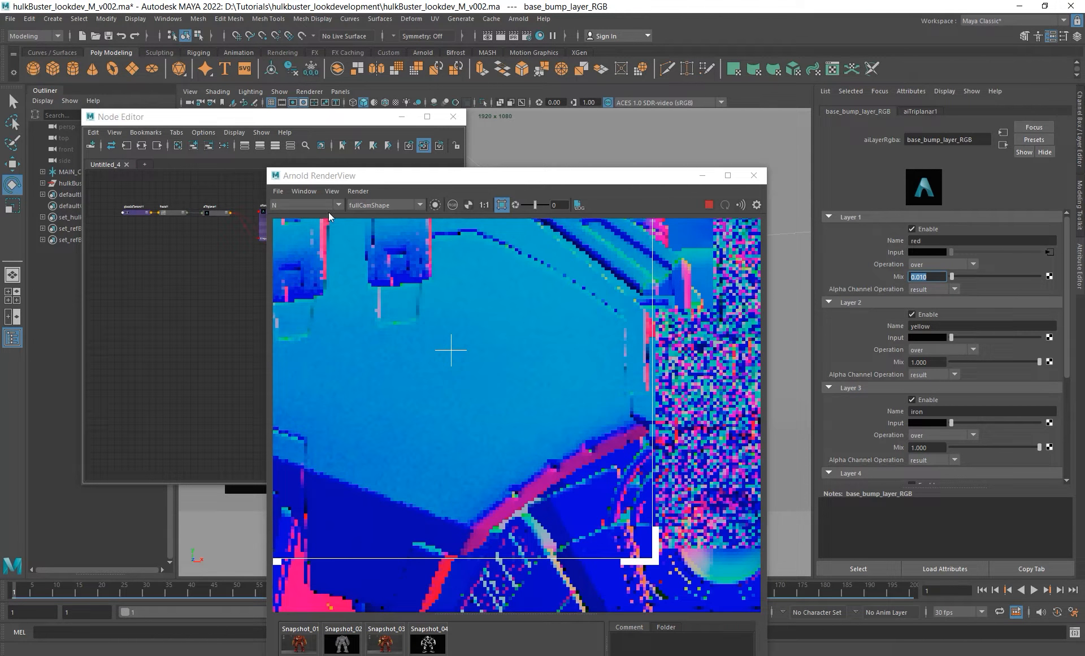
{"action": "left_click", "coordinate": [313, 205]}
{"action": "left_click", "coordinate": [299, 220]}
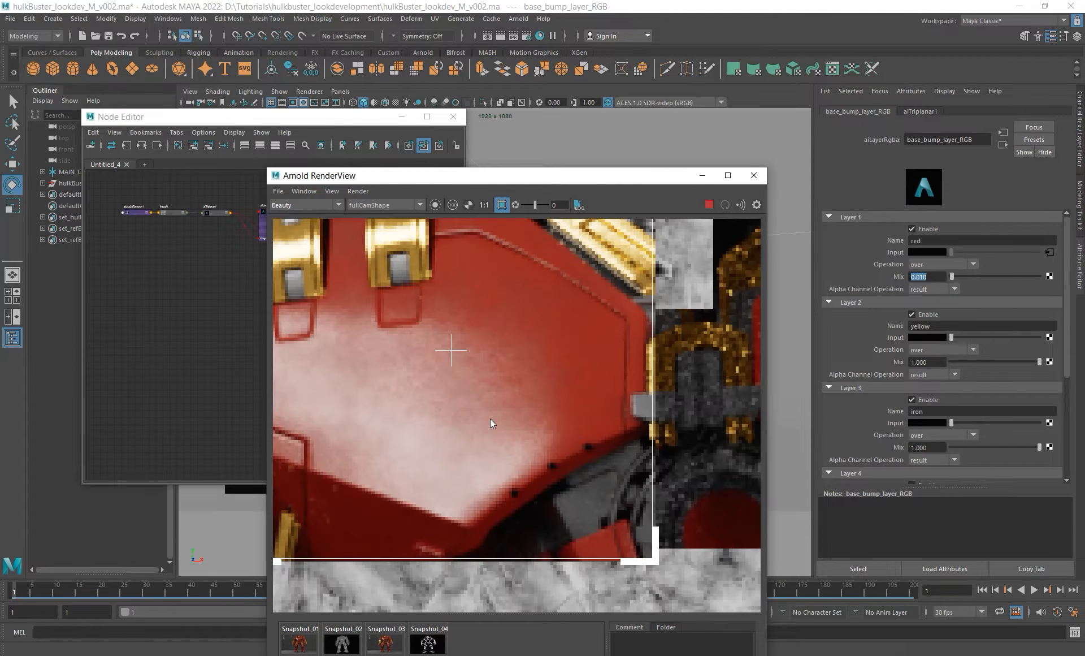
{"action": "scroll", "coordinate": [449, 405], "scroll_direction": "down", "scroll_amount": 1}
{"action": "middle_click_drag", "start_coordinate": [449, 405], "coordinate": [491, 390], "text": "alt"}
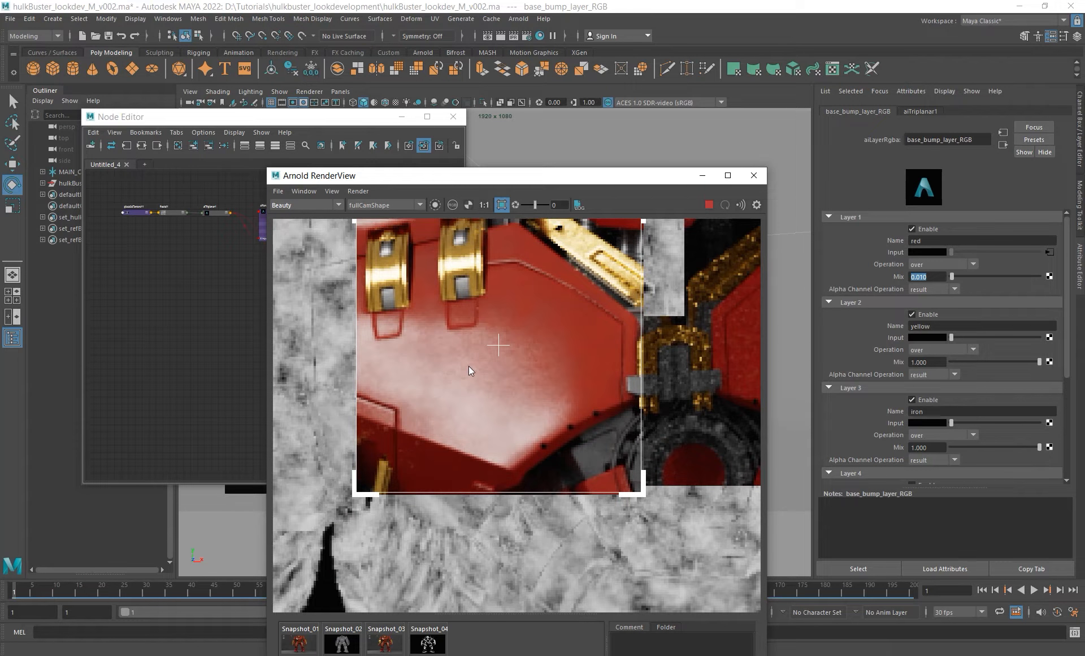
{"action": "scroll", "coordinate": [506, 386], "scroll_direction": "up", "scroll_amount": 1}
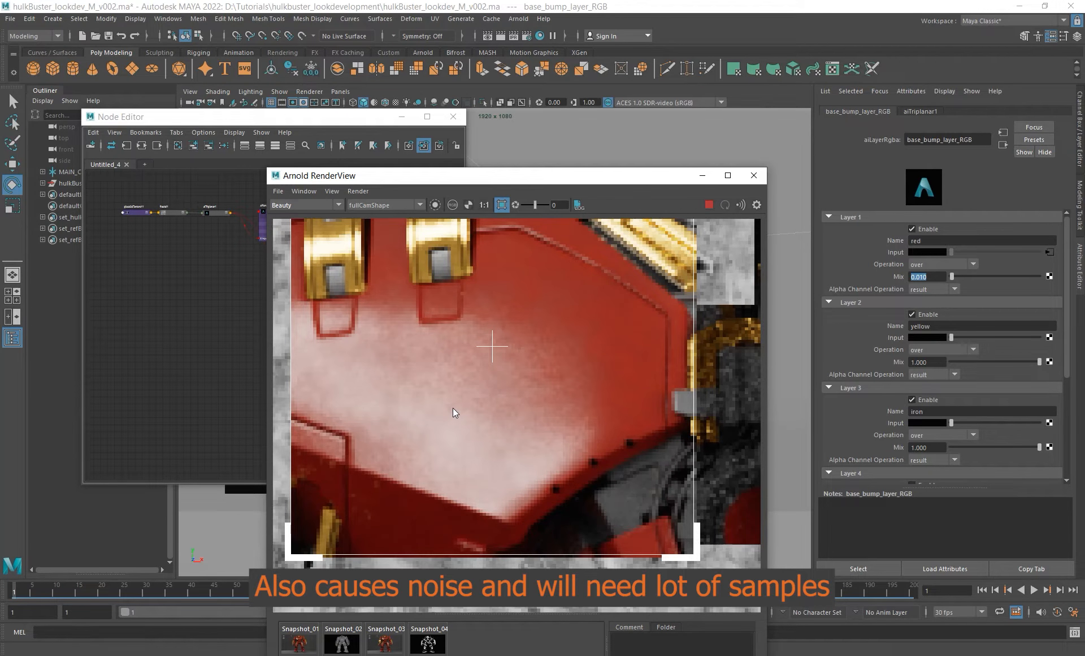
{"action": "scroll", "coordinate": [478, 396], "scroll_direction": "down", "scroll_amount": 1}
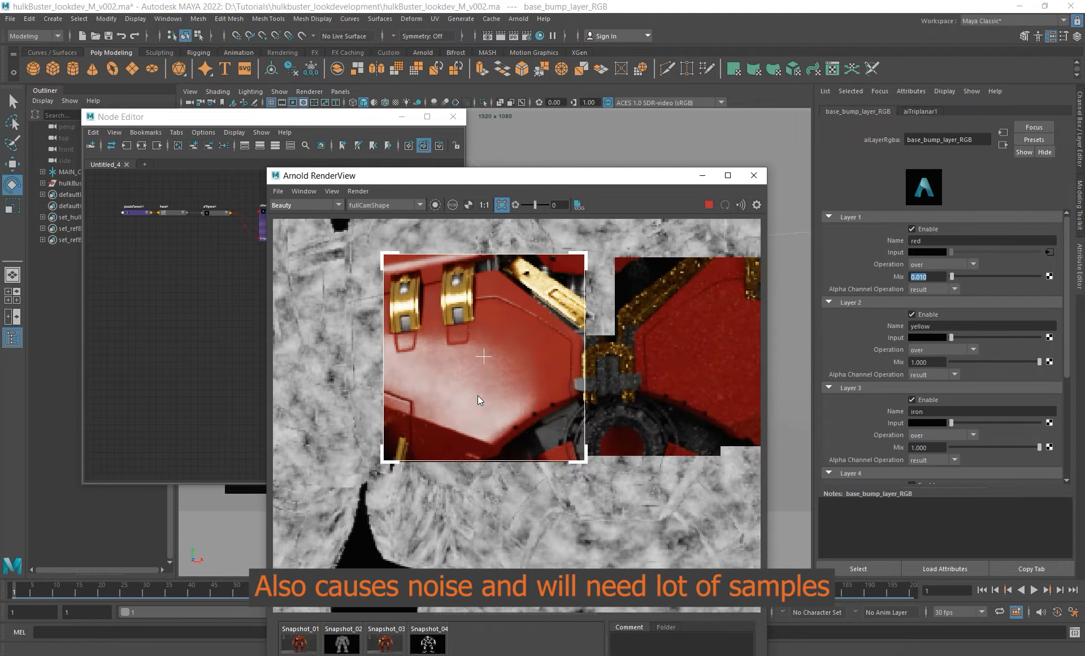
{"action": "middle_click_drag", "start_coordinate": [498, 398], "coordinate": [455, 391], "text": "alt"}
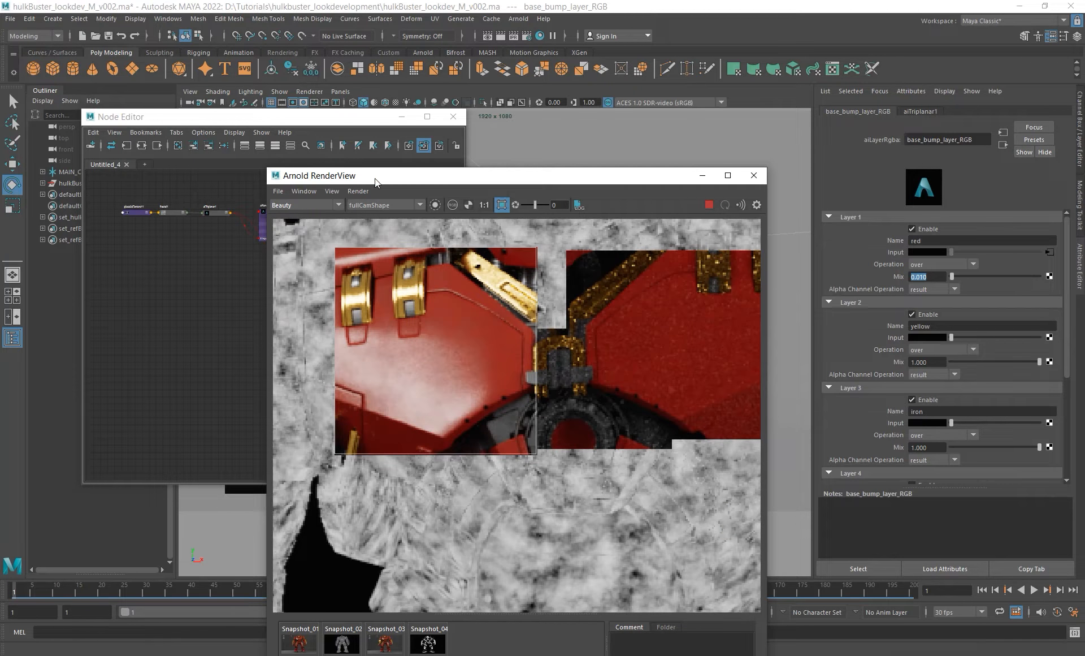
- Move the render window clear of the Node Editor and look over the fractal, triplanar and layer nodes of the material network
{"action": "left_click_drag", "start_coordinate": [375, 178], "coordinate": [508, 171]}
{"action": "middle_click_drag", "start_coordinate": [255, 281], "coordinate": [286, 326], "text": "alt"}
{"action": "right_click_drag", "start_coordinate": [233, 275], "coordinate": [326, 316], "text": "alt"}
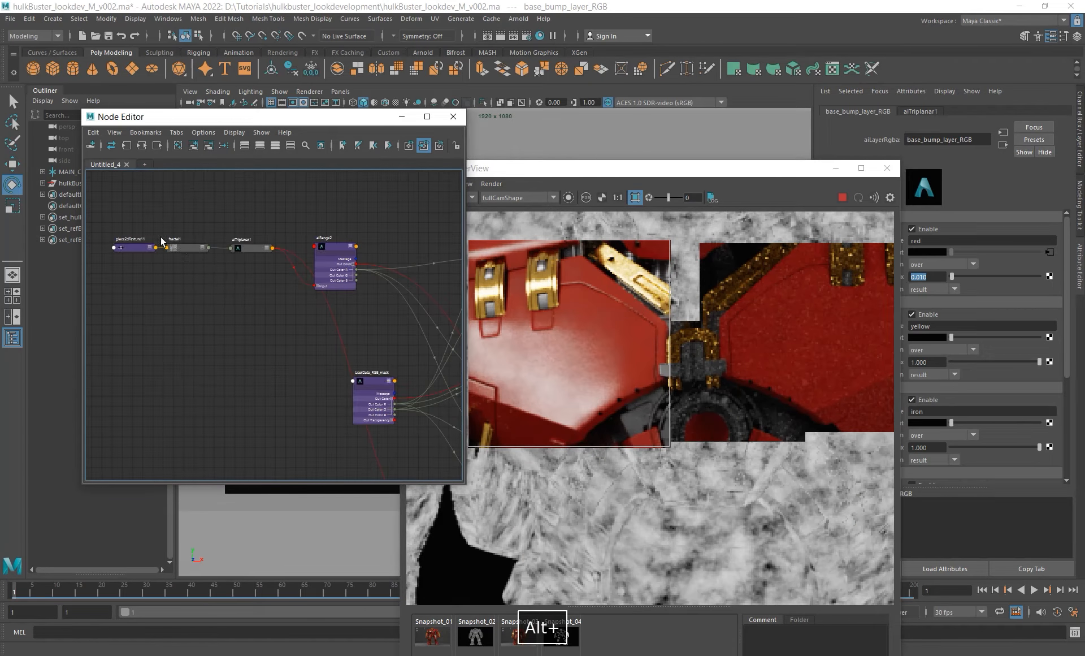
{"action": "left_click_drag", "start_coordinate": [109, 213], "coordinate": [176, 268]}
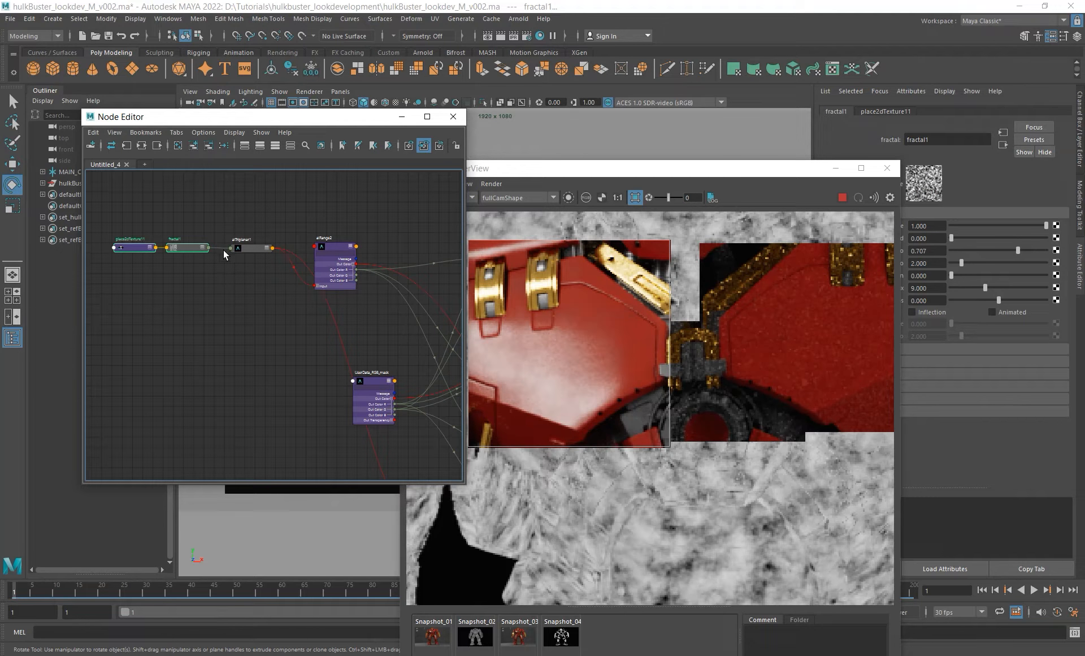
{"action": "middle_click_drag", "start_coordinate": [351, 311], "coordinate": [91, 280], "text": "alt"}
{"action": "left_click", "coordinate": [275, 246]}
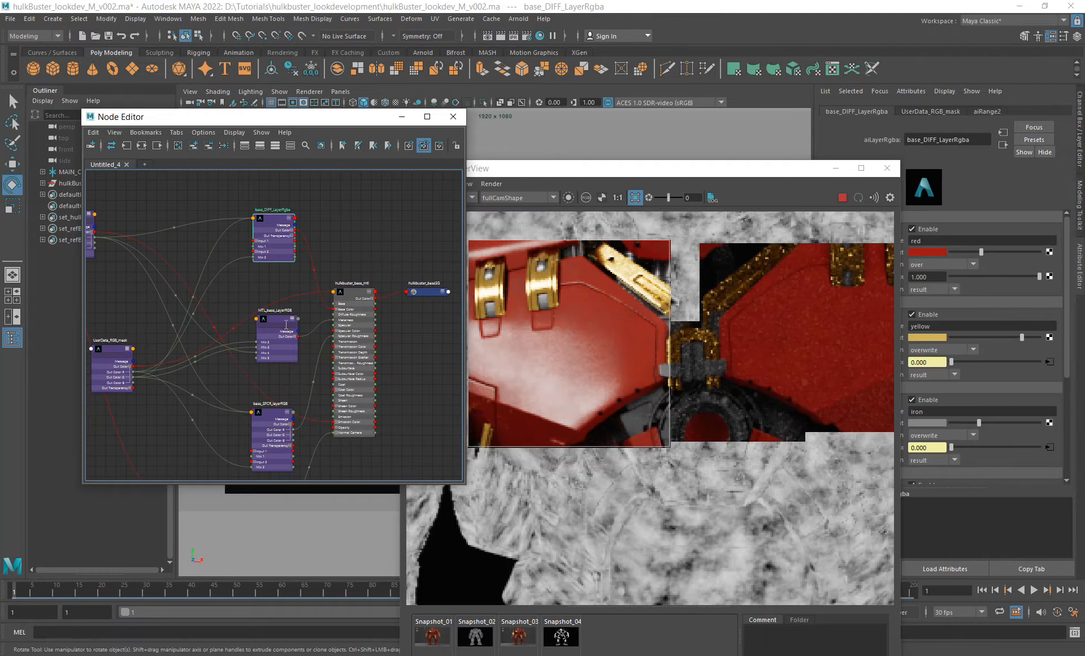
{"action": "middle_click_drag", "start_coordinate": [238, 385], "coordinate": [368, 376], "text": "alt"}
{"action": "right_click_drag", "start_coordinate": [329, 353], "coordinate": [262, 328], "text": "alt"}
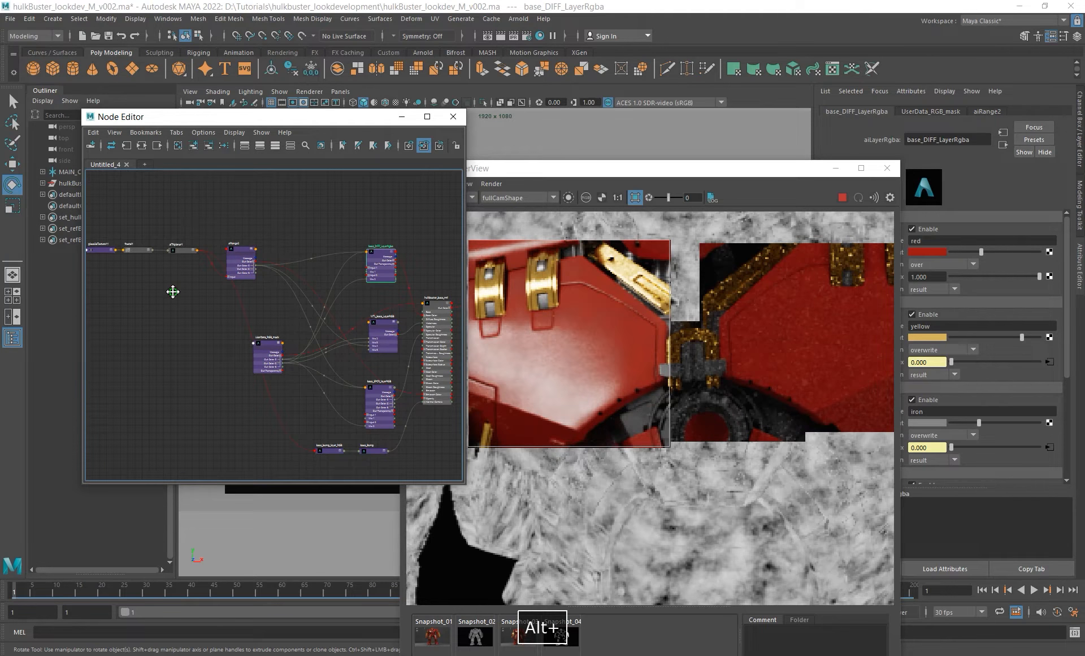
- Duplicate fractal1, place the copy below the original and connect place2dTexture11 to it
{"action": "middle_click_drag", "start_coordinate": [173, 291], "coordinate": [295, 329], "text": "alt"}
{"action": "right_click_drag", "start_coordinate": [260, 274], "coordinate": [337, 366], "text": "alt"}
{"action": "middle_click_drag", "start_coordinate": [334, 360], "coordinate": [323, 323], "text": "alt"}
{"action": "left_click", "coordinate": [247, 260]}
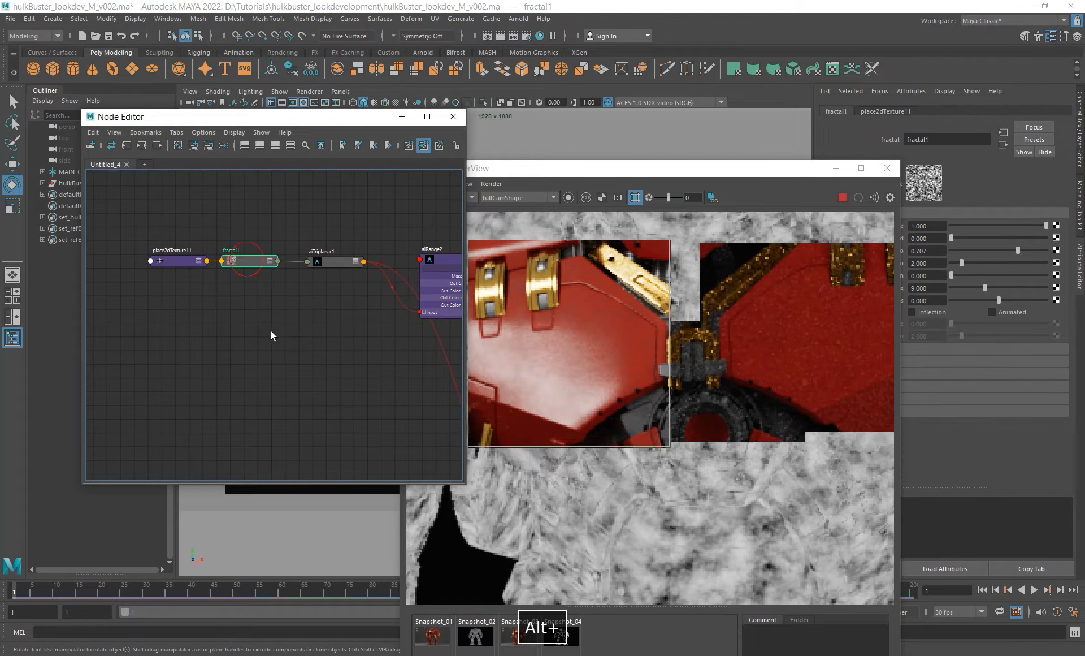
{"action": "key", "text": "ctrl+d"}
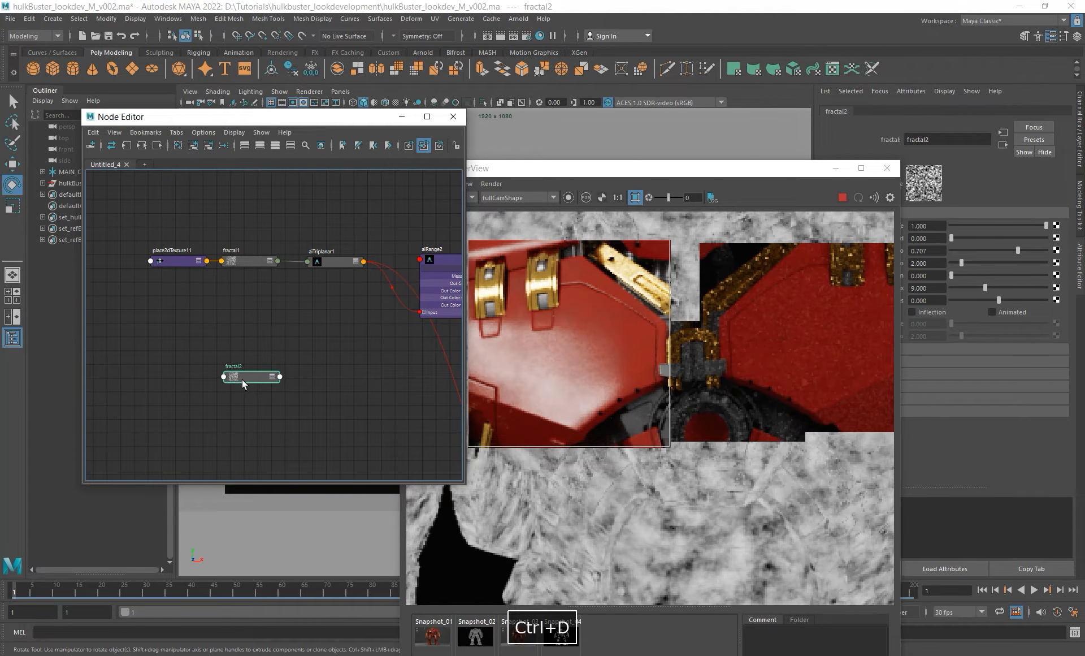
{"action": "left_click_drag", "start_coordinate": [242, 379], "coordinate": [241, 346]}
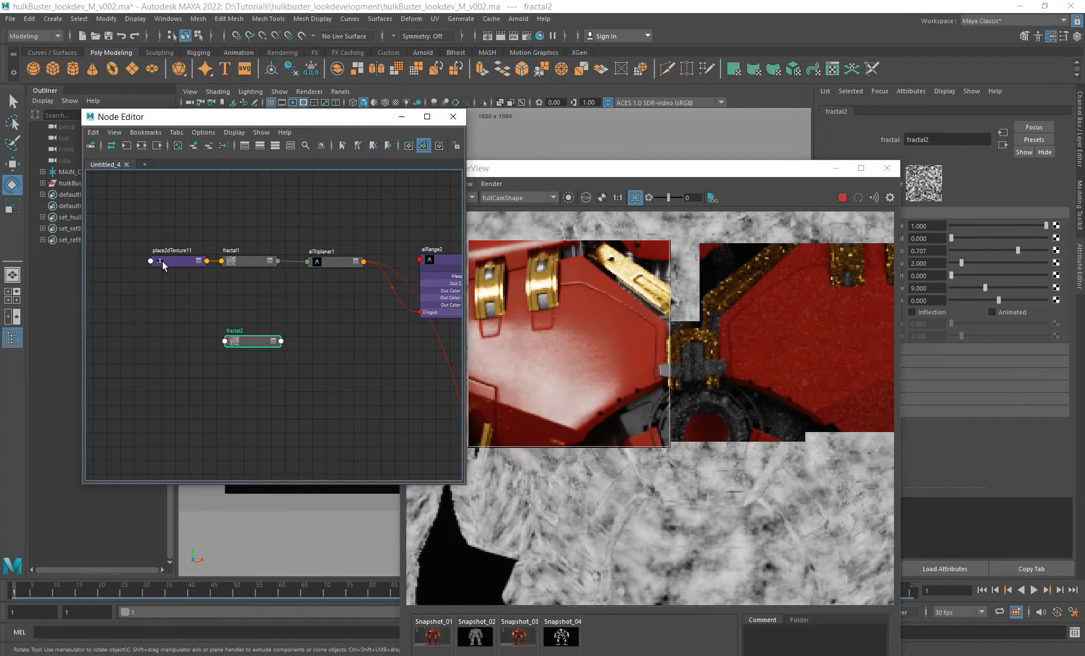
{"action": "middle_click_drag", "start_coordinate": [159, 262], "coordinate": [232, 341], "text": "ctrl"}
{"action": "left_click_drag", "start_coordinate": [174, 258], "coordinate": [154, 256]}
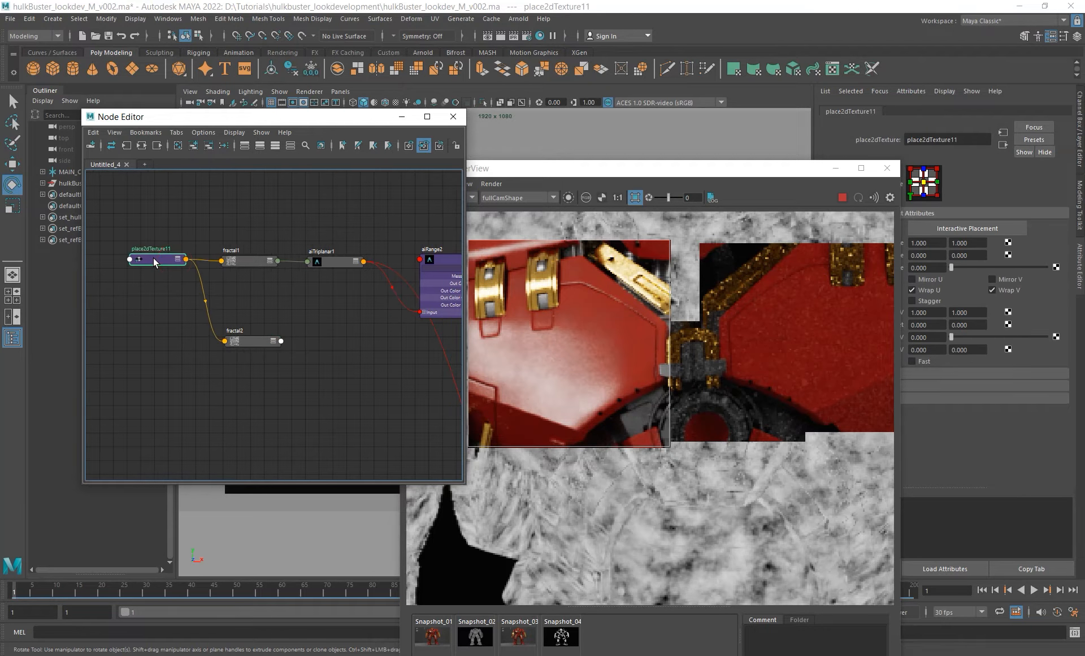
- Duplicate aiTriplanar1, connect the duplicated fractal to the copy's Input and line the two nodes up
{"action": "left_click", "coordinate": [246, 342]}
{"action": "middle_click_drag", "start_coordinate": [299, 346], "coordinate": [258, 346], "text": "alt"}
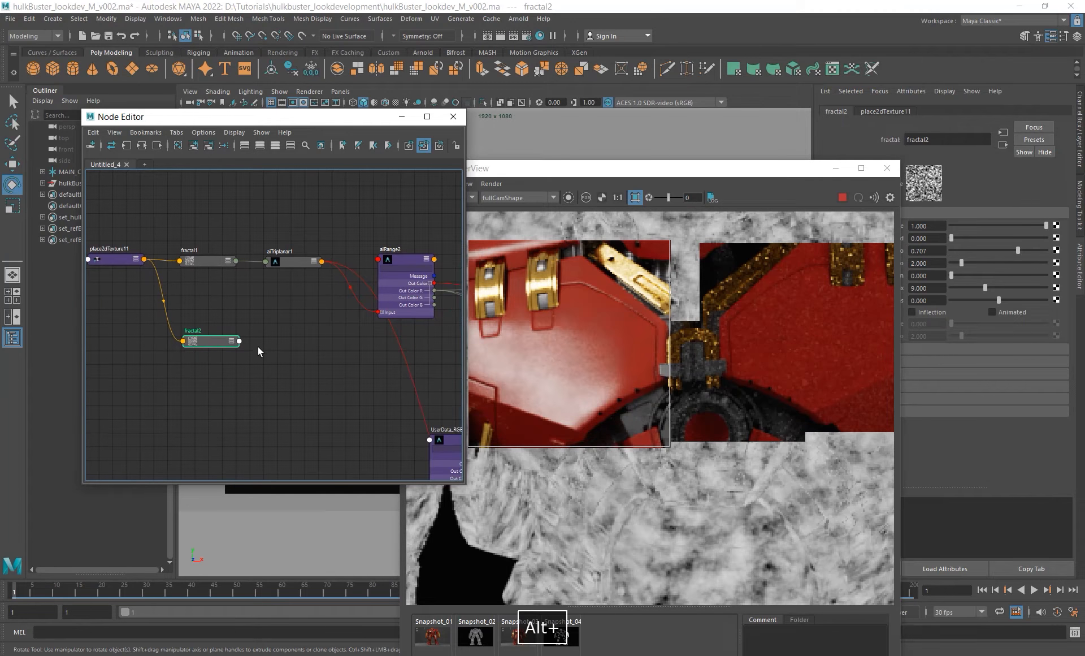
{"action": "left_click", "coordinate": [289, 264]}
{"action": "key", "text": "ctrl+d"}
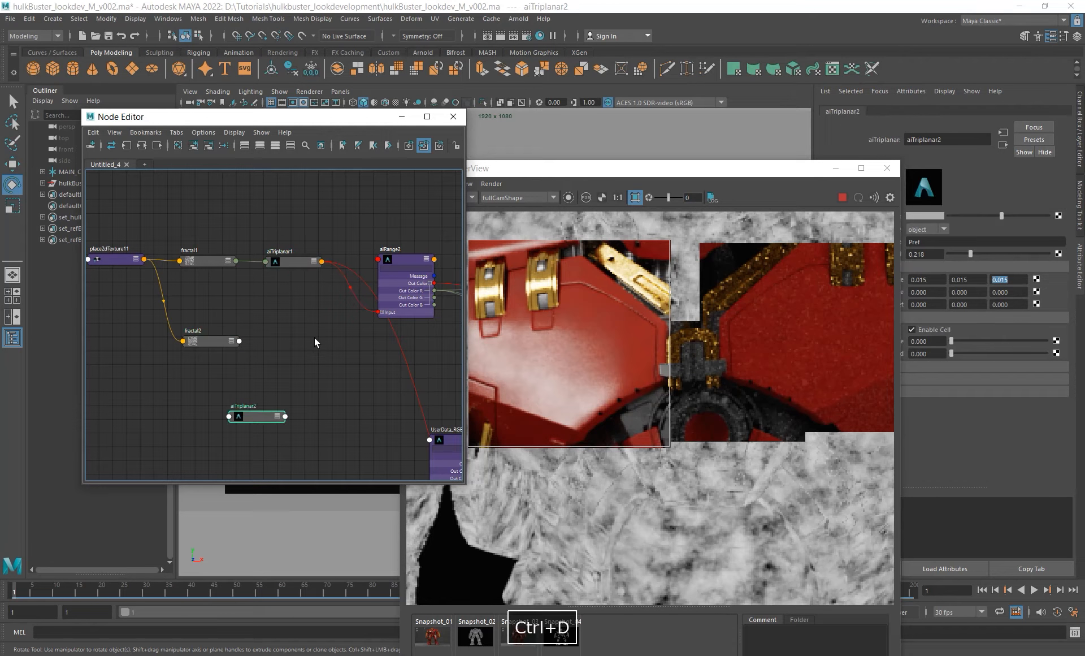
{"action": "left_click_drag", "start_coordinate": [252, 421], "coordinate": [297, 353]}
{"action": "middle_click_drag", "start_coordinate": [199, 340], "coordinate": [944, 219]}
{"action": "left_click_drag", "start_coordinate": [296, 346], "coordinate": [293, 338]}
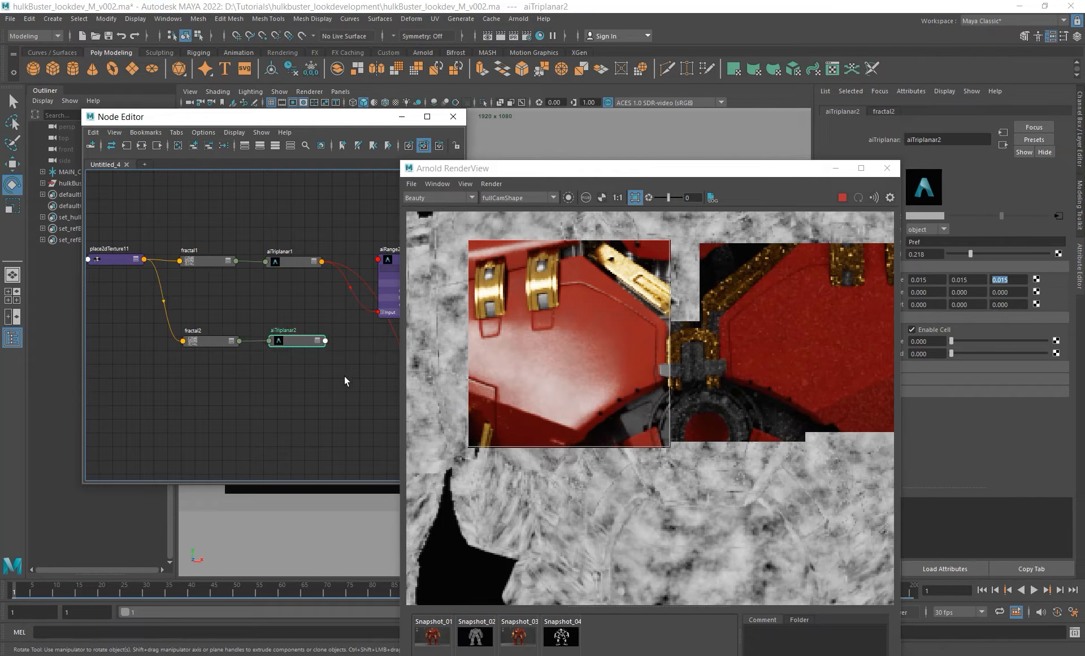
- Set the Ratio of fractal2 to 0.5 and its Level Max to 7
{"action": "middle_click_drag", "start_coordinate": [344, 380], "coordinate": [269, 355], "text": "alt"}
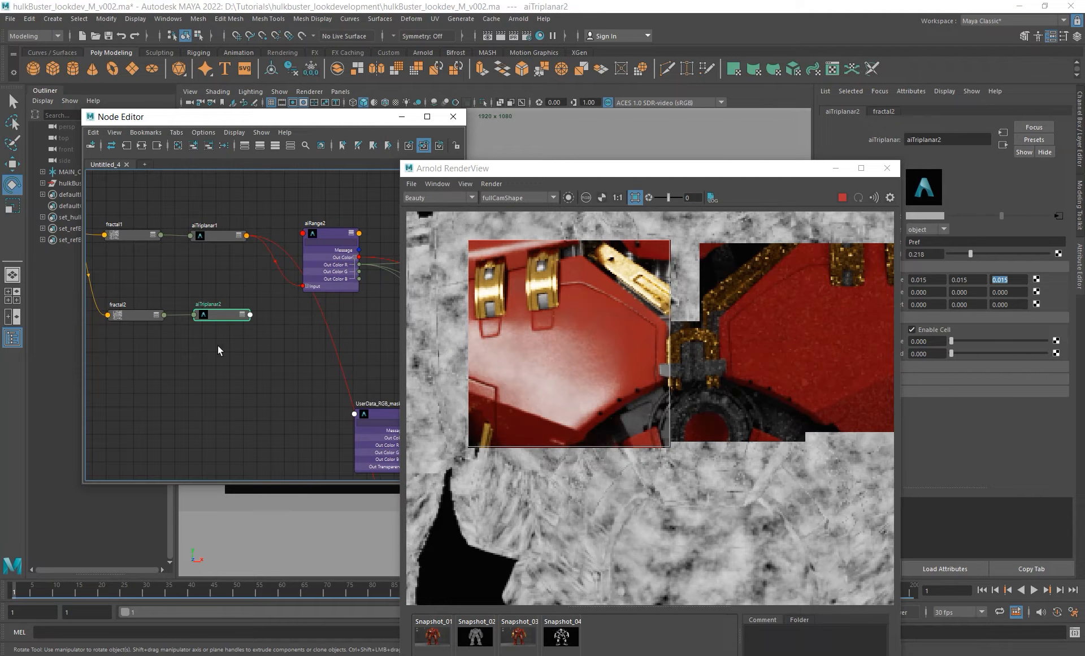
{"action": "middle_click_drag", "start_coordinate": [149, 348], "coordinate": [209, 345], "text": "alt"}
{"action": "left_click", "coordinate": [193, 316]}
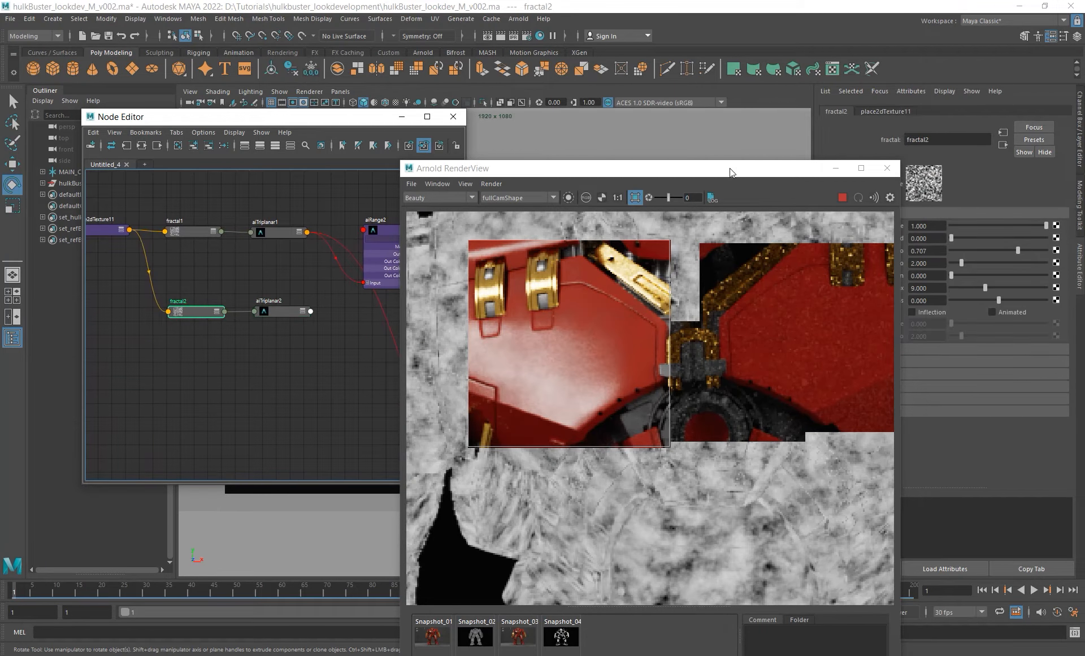
{"action": "left_click_drag", "start_coordinate": [733, 168], "coordinate": [614, 166]}
{"action": "left_click", "coordinate": [940, 252]}
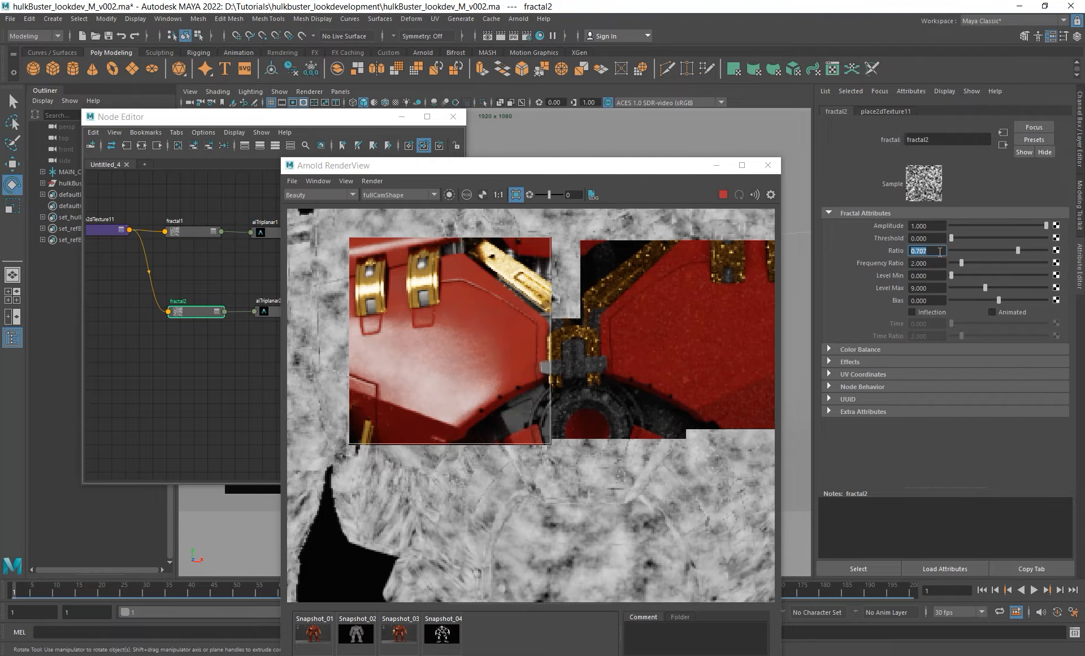
{"action": "type", "text": "."}
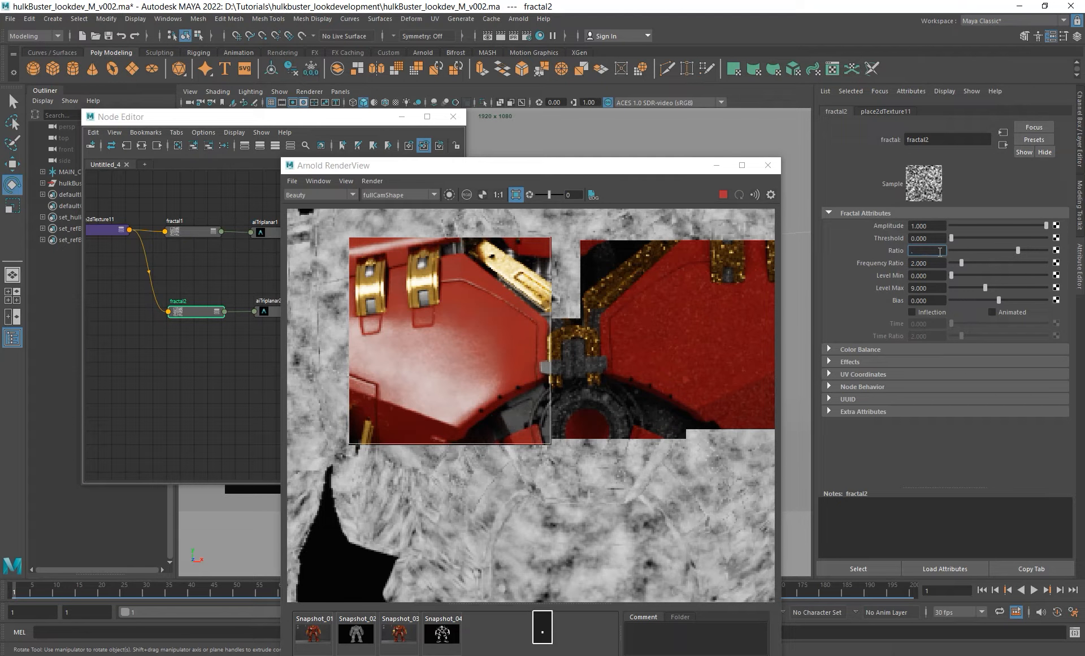
{"action": "type", "text": "5"}
{"action": "key", "text": "Return"}
{"action": "left_click", "coordinate": [935, 287]}
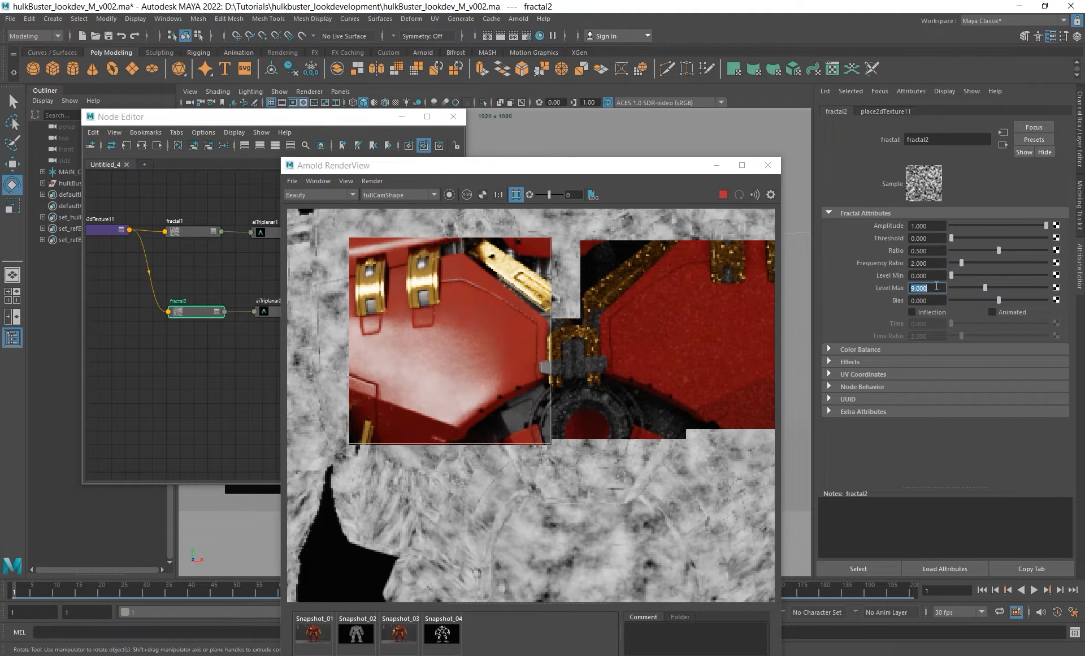
{"action": "type", "text": "7"}
{"action": "key", "text": "Return"}
- Reroute the base_bump_layer_RGB red layer connection from aiTriplanar1 to the Out Color of aiTriplanar2
{"action": "middle_click_drag", "start_coordinate": [215, 345], "coordinate": [174, 332], "text": "alt"}
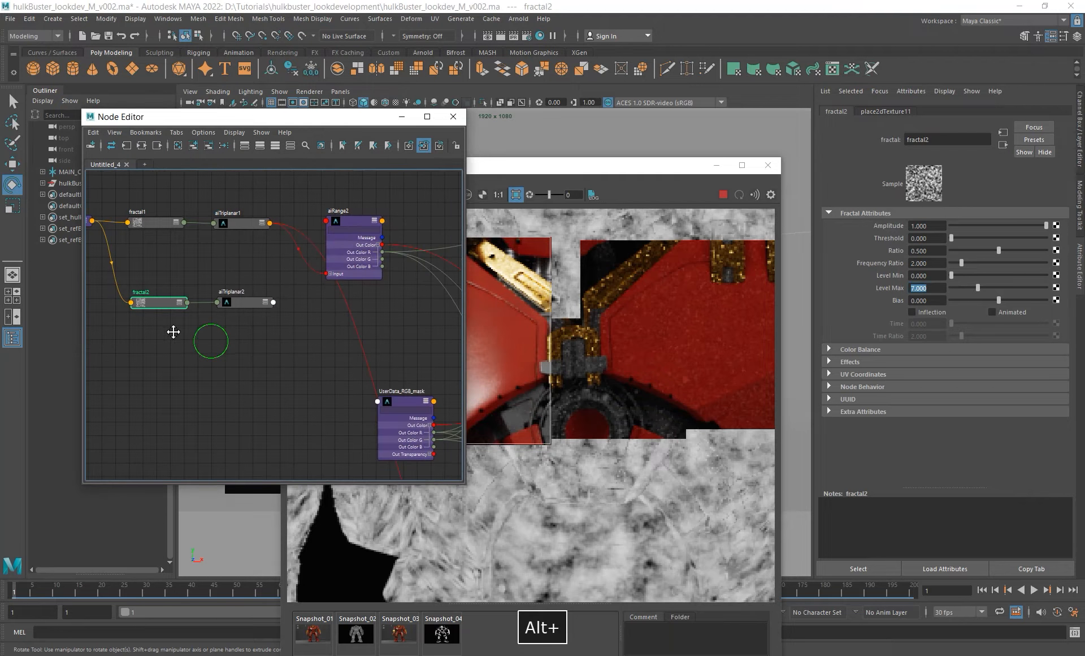
{"action": "middle_click_drag", "start_coordinate": [270, 338], "coordinate": [198, 300], "text": "alt"}
{"action": "middle_click_drag", "start_coordinate": [299, 370], "coordinate": [209, 339], "text": "alt"}
{"action": "right_click_drag", "start_coordinate": [235, 351], "coordinate": [181, 331], "text": "alt"}
{"action": "left_click_drag", "start_coordinate": [209, 201], "coordinate": [195, 250]}
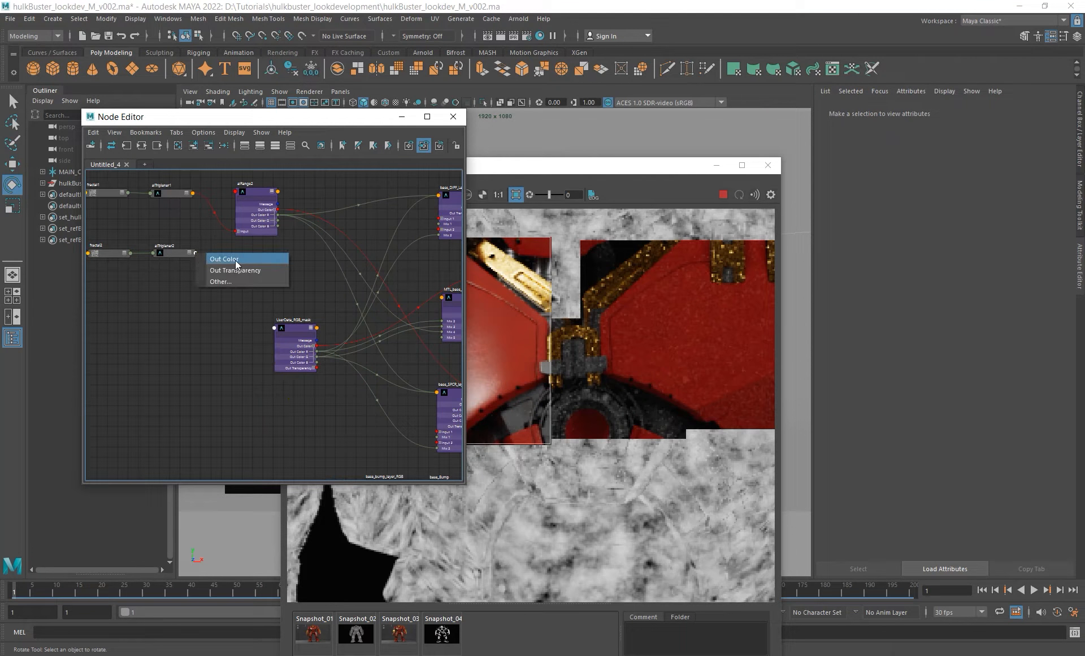
{"action": "left_click", "coordinate": [235, 260]}
{"action": "left_click", "coordinate": [175, 252]}
- Inspect the chest plate render with the new bump source and open the attributes of base_bump_layer_RGB
{"action": "left_click", "coordinate": [520, 246]}
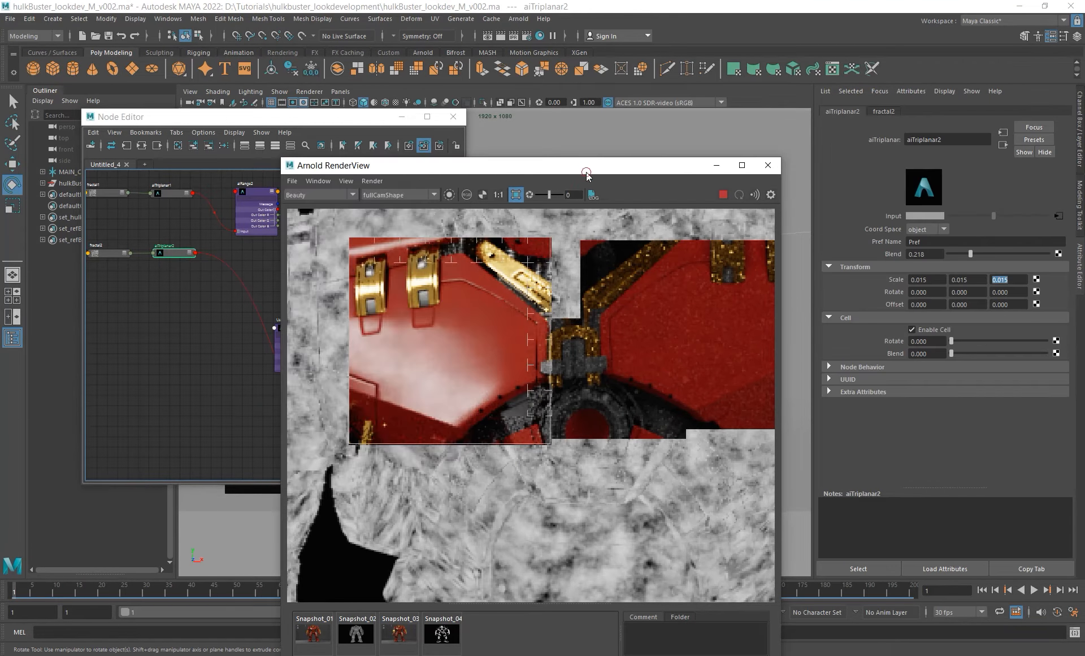
{"action": "scroll", "coordinate": [412, 387], "scroll_direction": "up", "scroll_amount": 2}
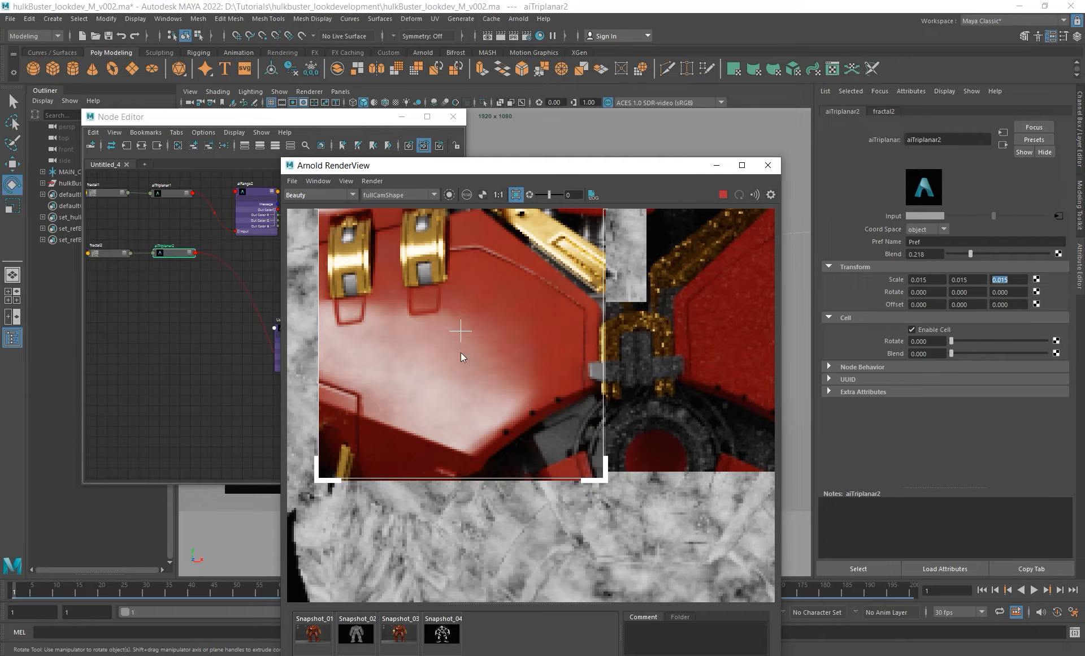
{"action": "left_click", "coordinate": [171, 229]}
{"action": "mouse_move", "coordinate": [171, 229]}
{"action": "middle_mouse_down", "text": "alt"}
{"action": "mouse_move", "coordinate": [203, 286]}
{"action": "mouse_move", "coordinate": [169, 288]}
{"action": "mouse_move", "coordinate": [273, 335]}
{"action": "middle_mouse_up", "text": "alt"}
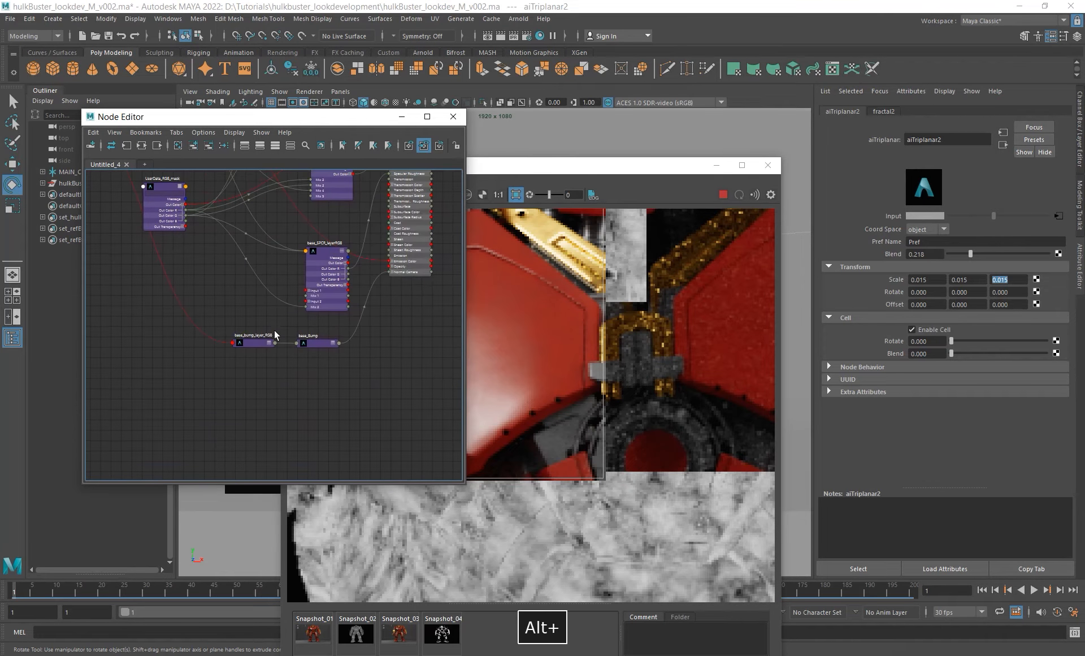
{"action": "left_click", "coordinate": [253, 342]}
{"action": "left_click", "coordinate": [481, 362]}
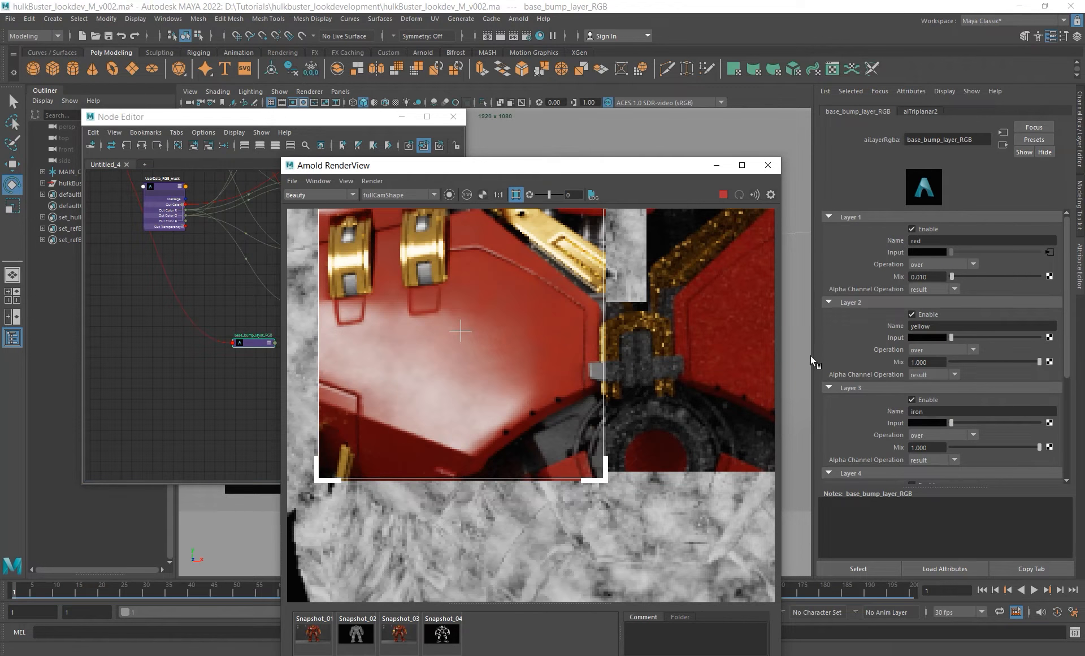
- Set the red layer's Mix to 0.1 and compare the chest plate in the N pass and the Beauty pass
{"action": "double_click", "coordinate": [926, 276]}
{"action": "type", "text": "0.1"}
{"action": "key", "text": "Return"}
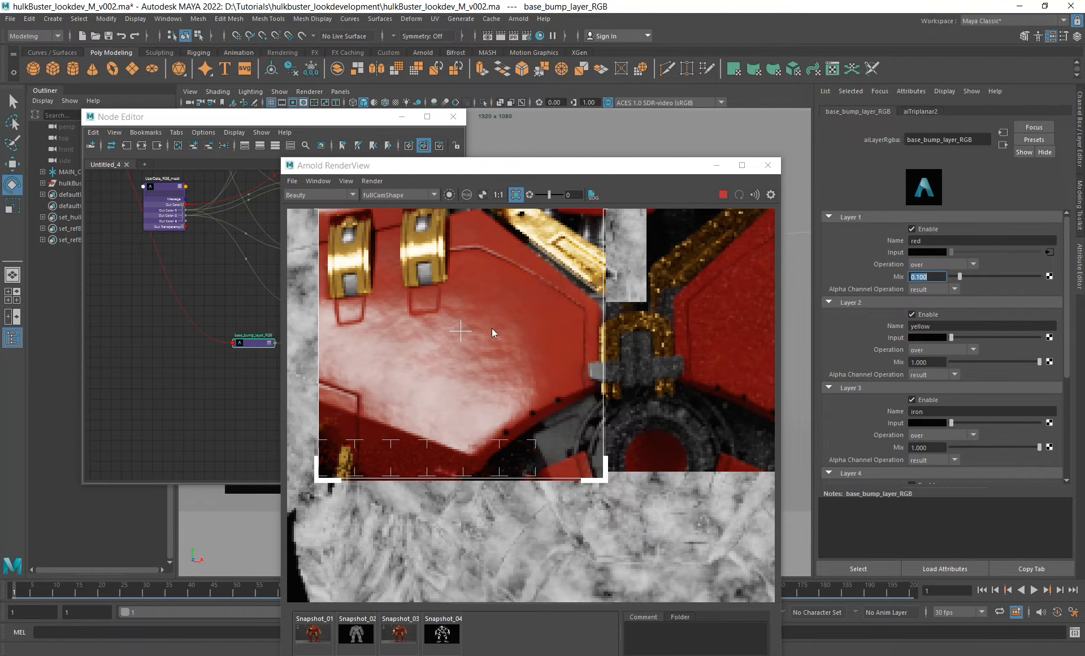
{"action": "left_click", "coordinate": [314, 195]}
{"action": "left_click", "coordinate": [304, 211]}
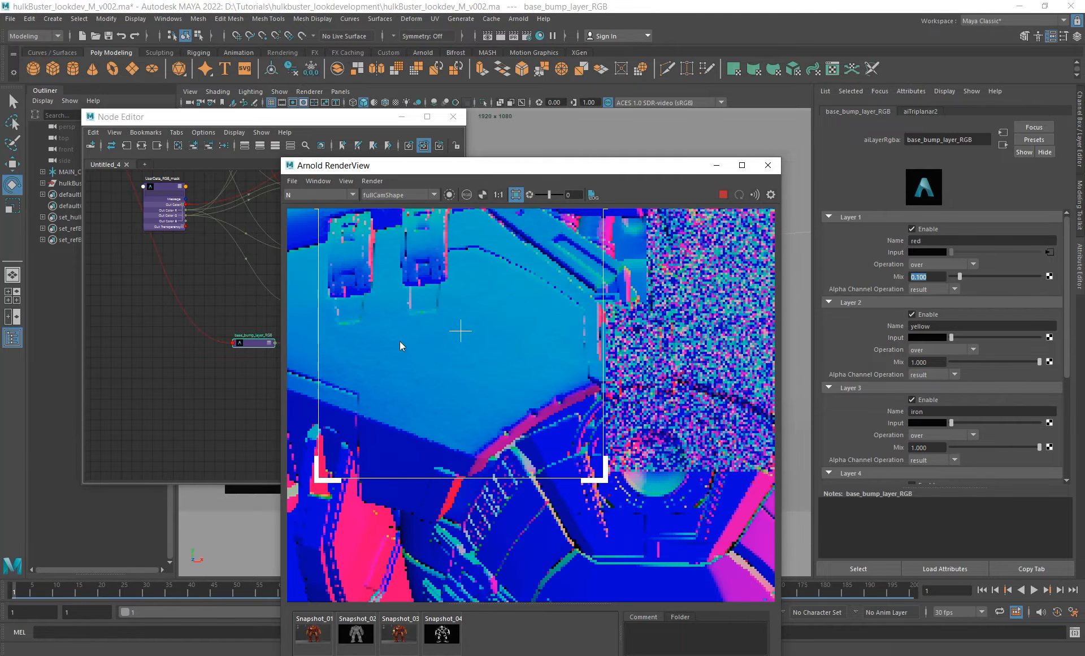
{"action": "left_click", "coordinate": [314, 195]}
{"action": "left_click", "coordinate": [304, 204]}
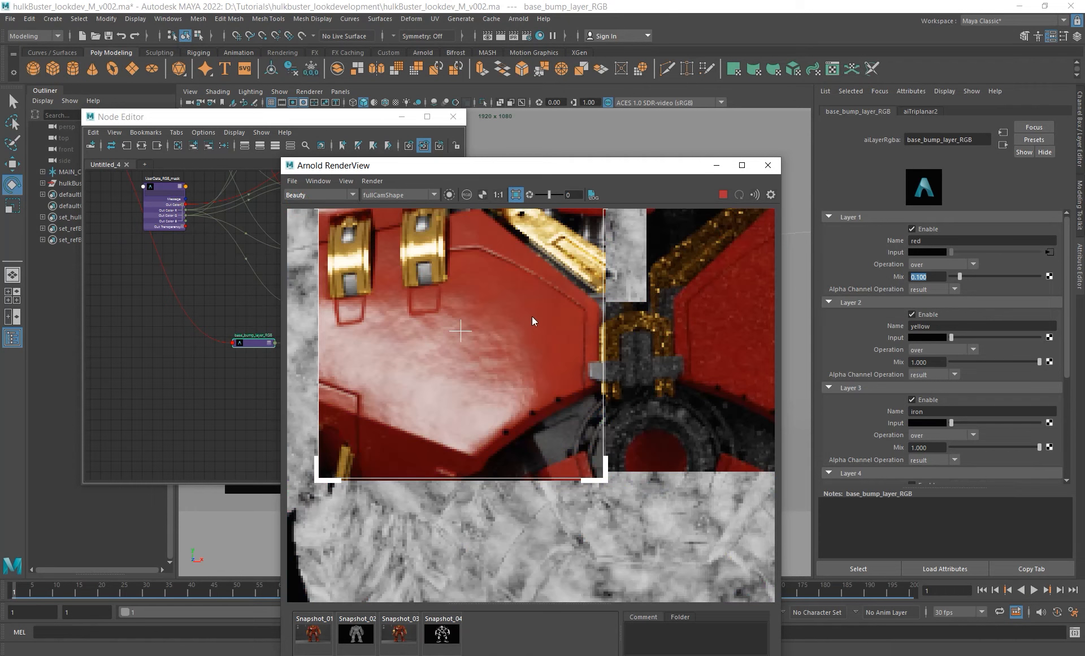
- Examine the bump on the chest plate at different magnifications, redrawing the render region around the plate and its surrounding parts
{"action": "scroll", "coordinate": [452, 368], "scroll_direction": "down", "scroll_amount": 3}
{"action": "scroll", "coordinate": [458, 364], "scroll_direction": "up", "scroll_amount": 2}
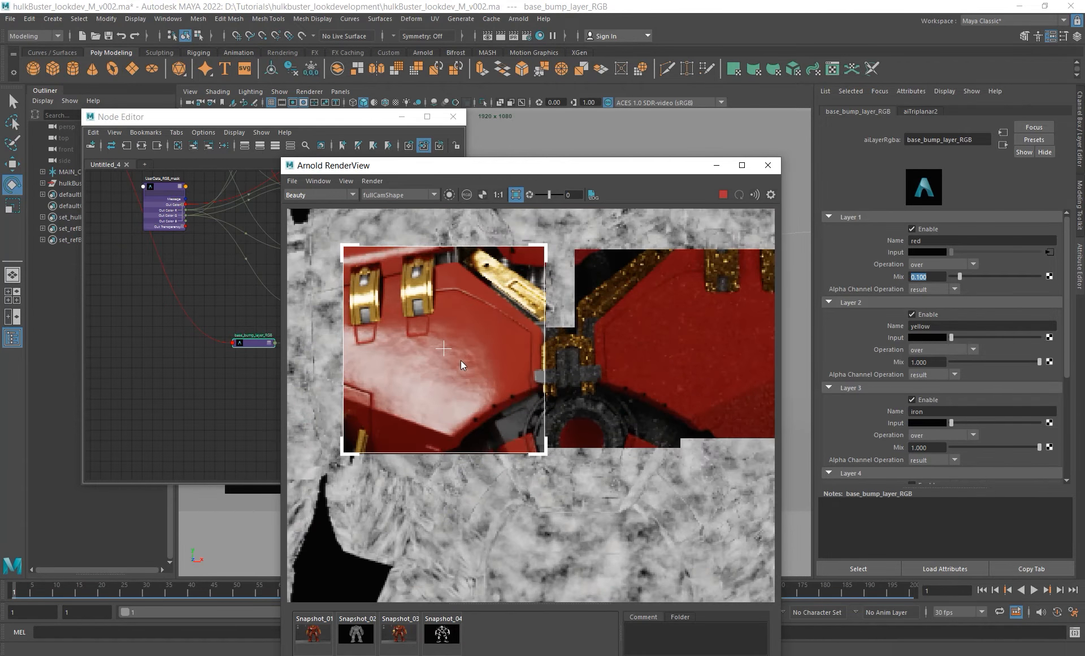
{"action": "left_click_drag", "start_coordinate": [312, 253], "coordinate": [535, 452], "text": "shift"}
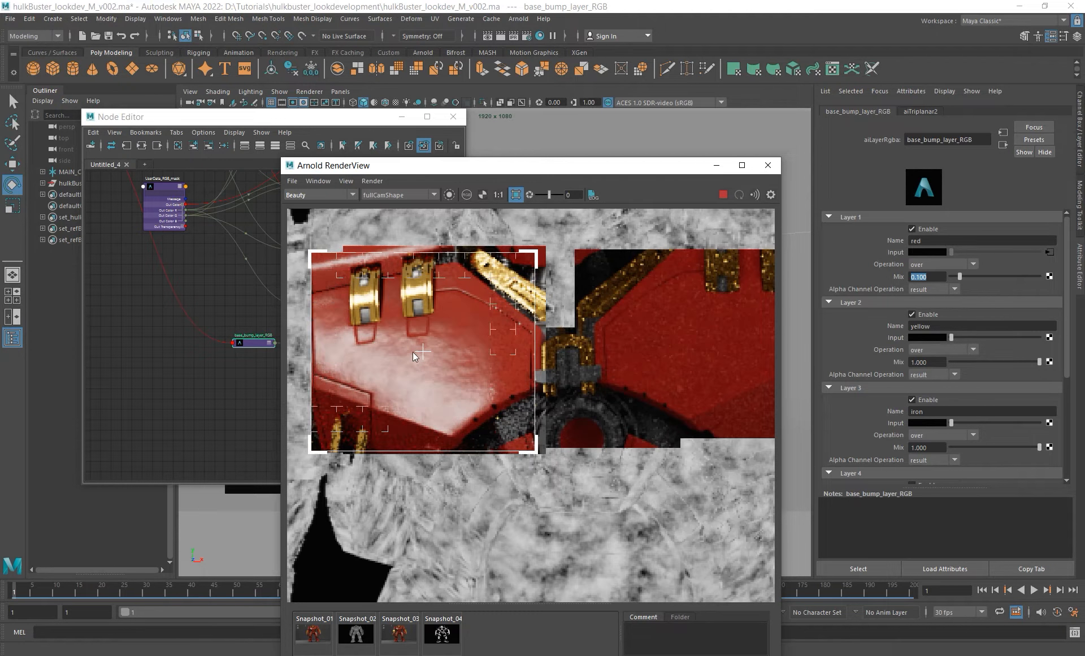
{"action": "scroll", "coordinate": [413, 352], "scroll_direction": "down", "scroll_amount": 2}
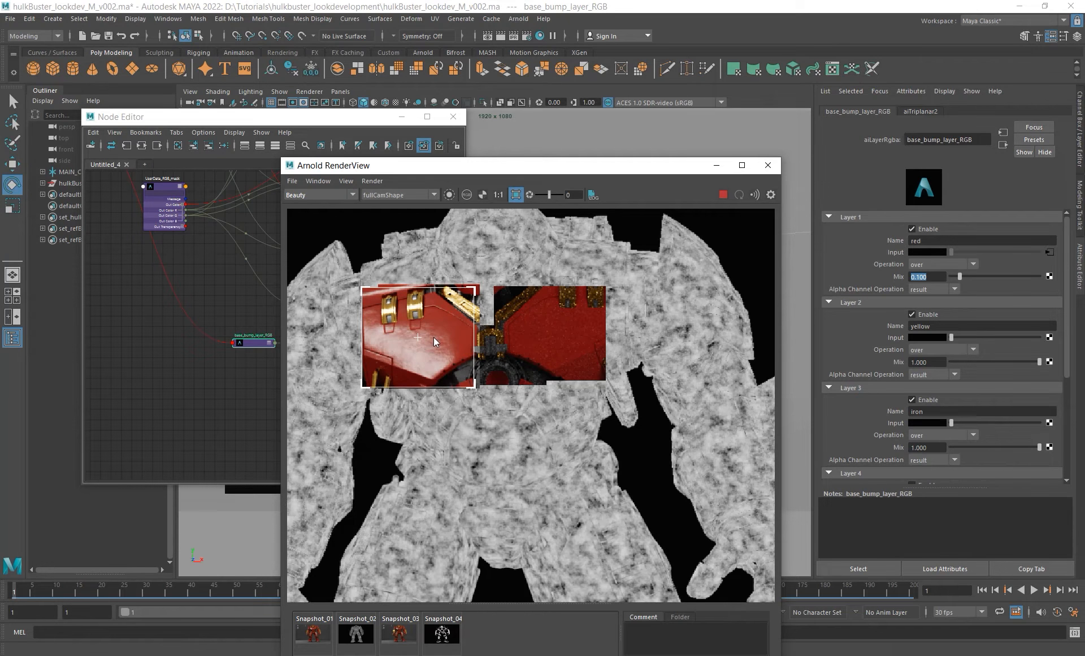
{"action": "right_click_drag", "start_coordinate": [435, 337], "coordinate": [496, 372], "text": "alt"}
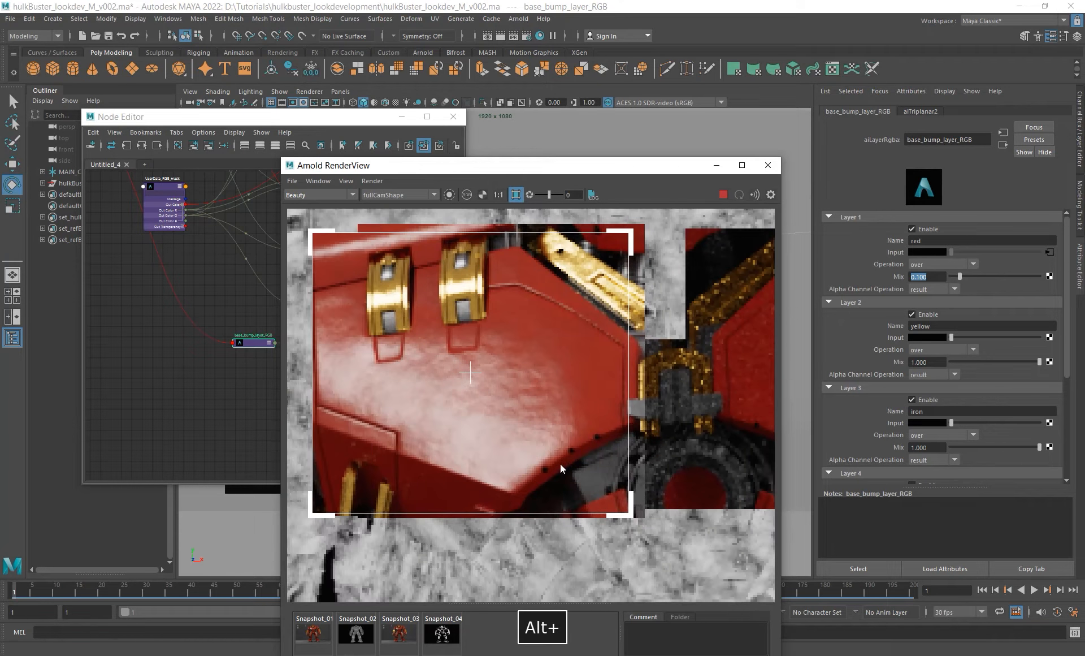
{"action": "scroll", "coordinate": [507, 415], "scroll_direction": "down", "scroll_amount": 2}
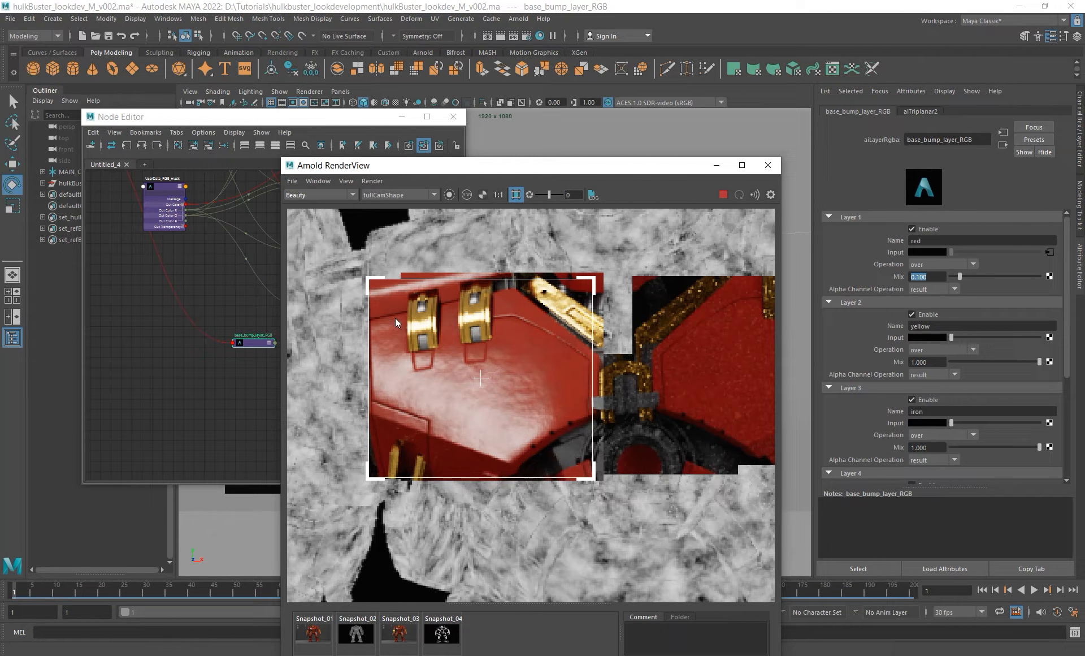
{"action": "left_click", "coordinate": [512, 369]}
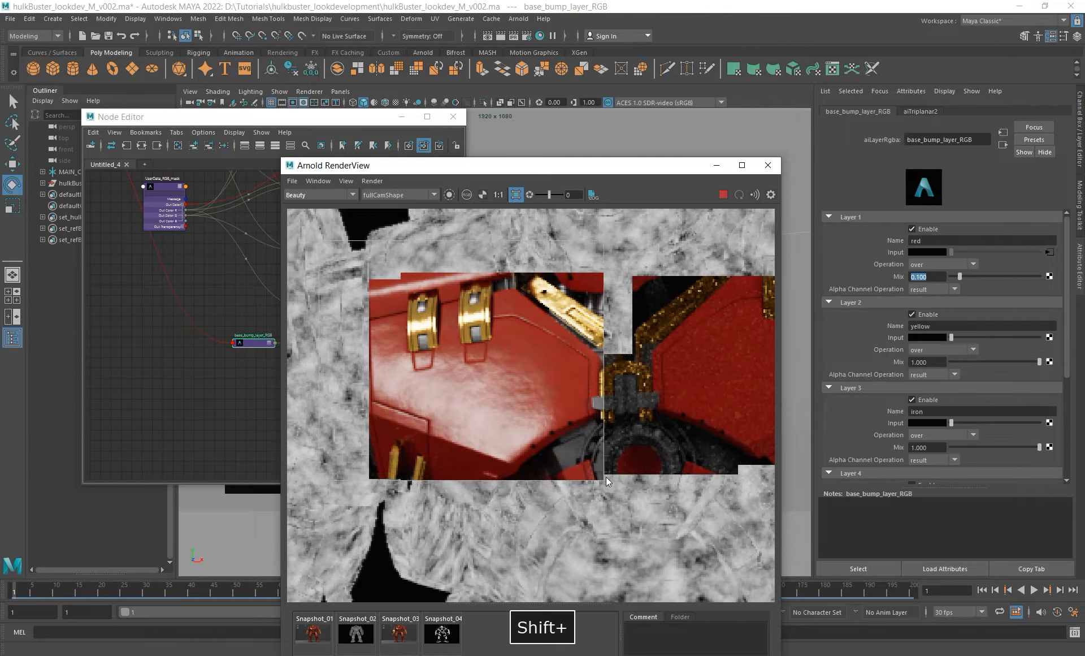
{"action": "left_click_drag", "start_coordinate": [633, 488], "coordinate": [319, 241], "text": "shift"}
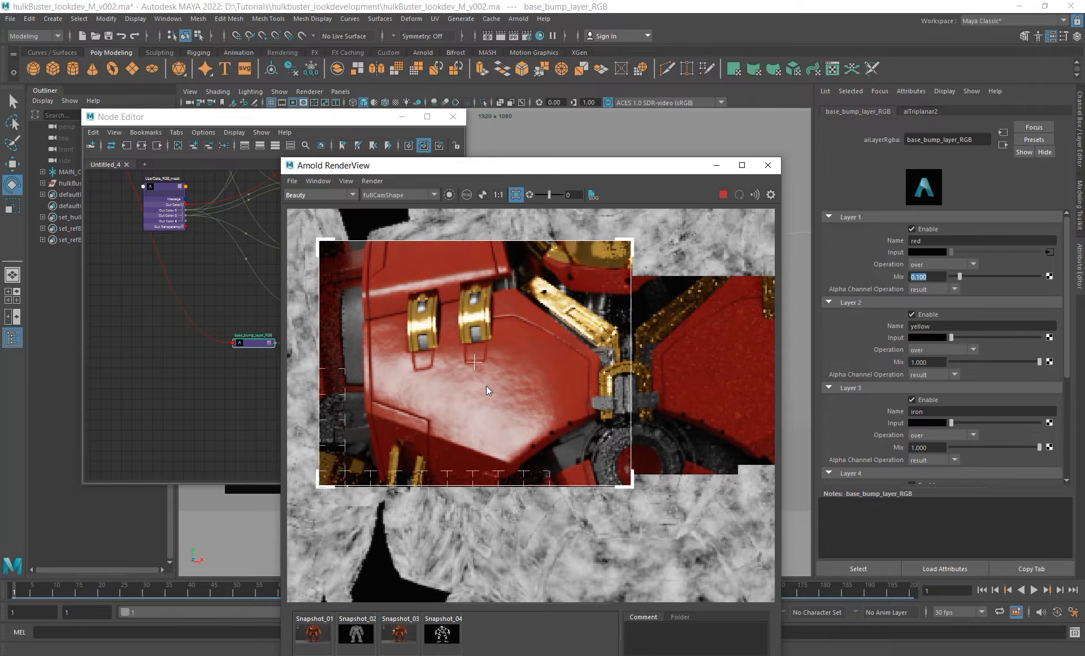
- Set the red layer's Mix to 0.05 and review the chest plate in the Beauty render
{"action": "type", "text": ".0"}
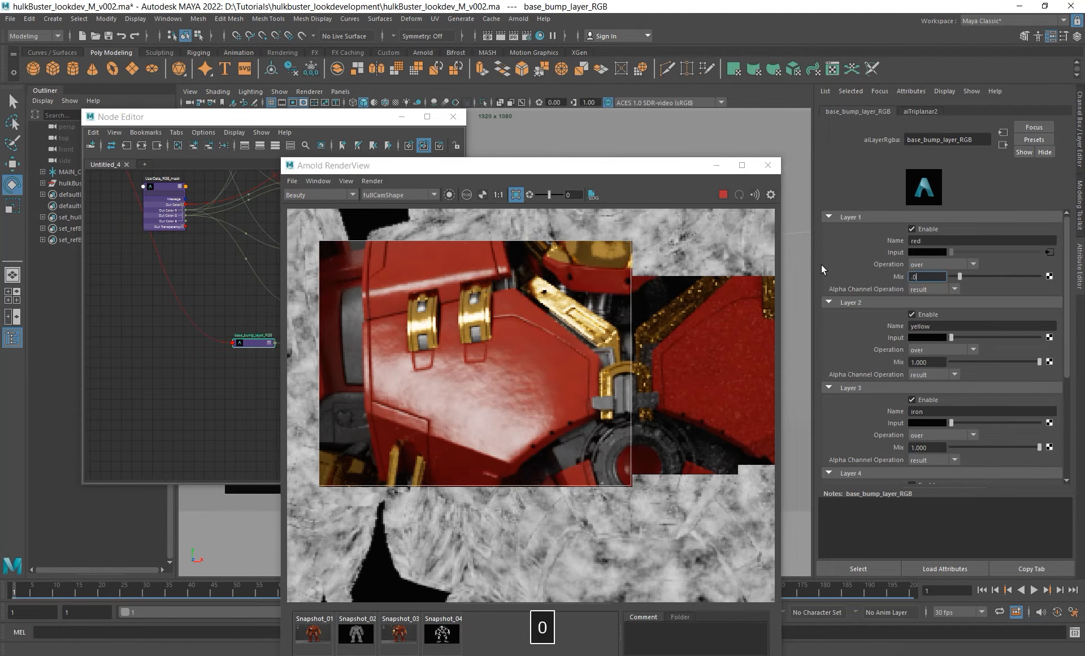
{"action": "type", "text": "5"}
{"action": "key", "text": "Return"}
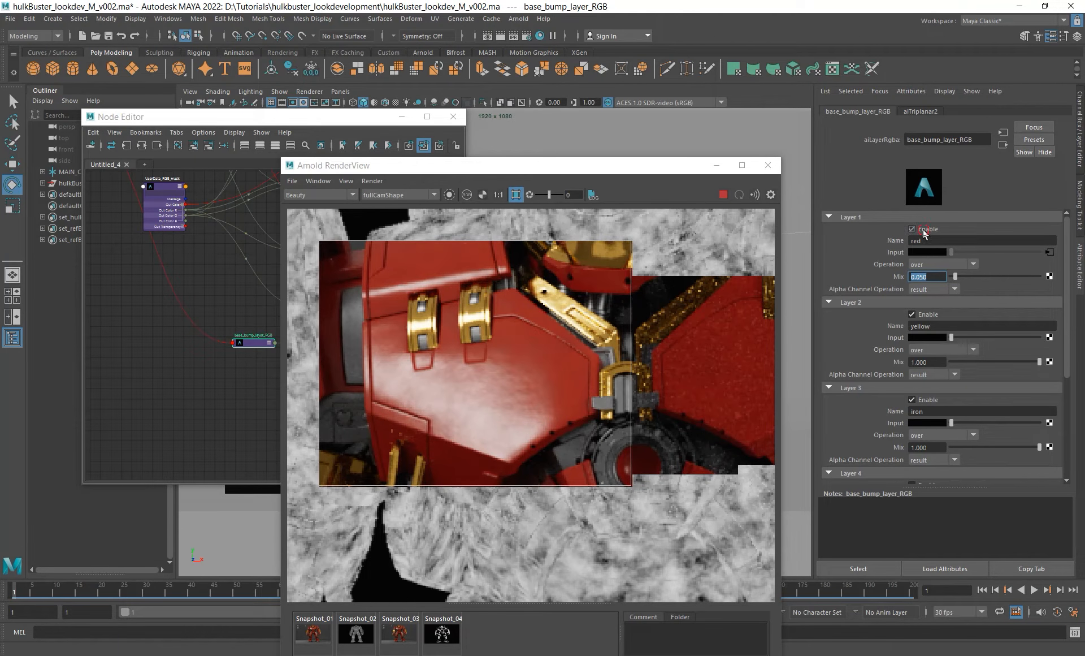
{"action": "key", "text": "Return"}
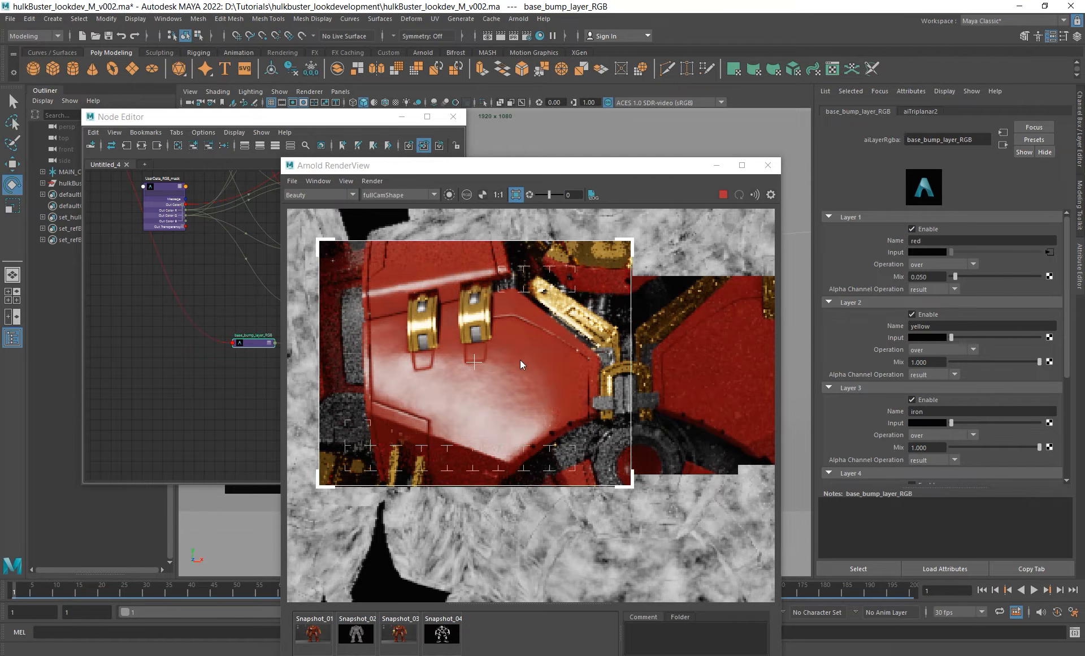
{"action": "scroll", "coordinate": [508, 401], "scroll_direction": "down", "scroll_amount": 5}
{"action": "scroll", "coordinate": [481, 391], "scroll_direction": "up", "scroll_amount": 1, "text": "alt"}
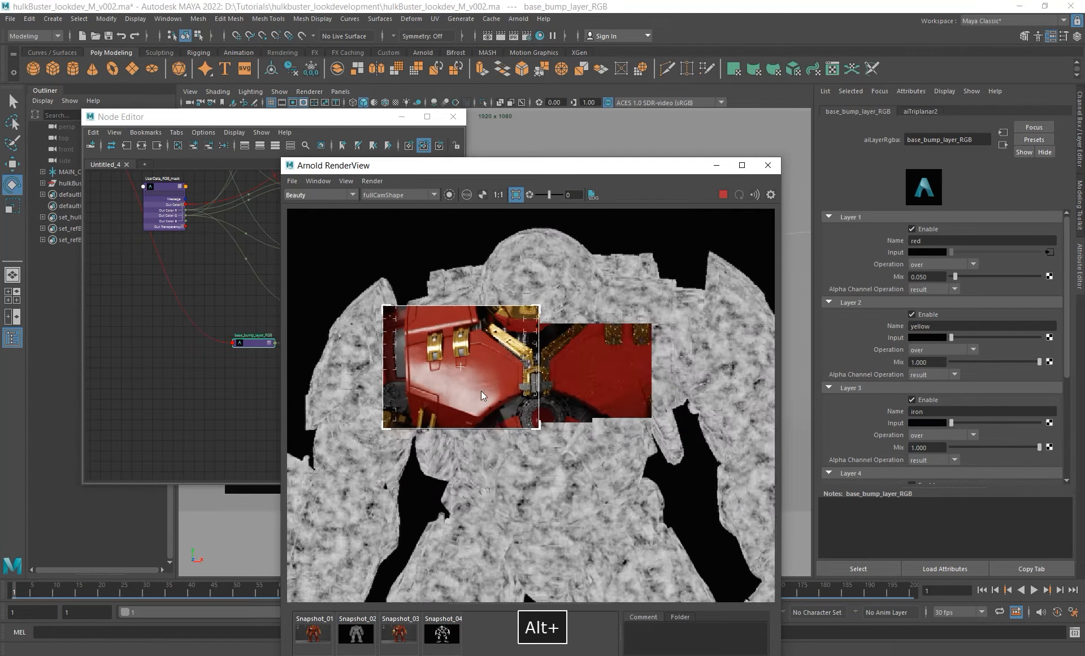
{"action": "scroll", "coordinate": [480, 391], "scroll_direction": "up", "scroll_amount": 1, "text": "alt"}
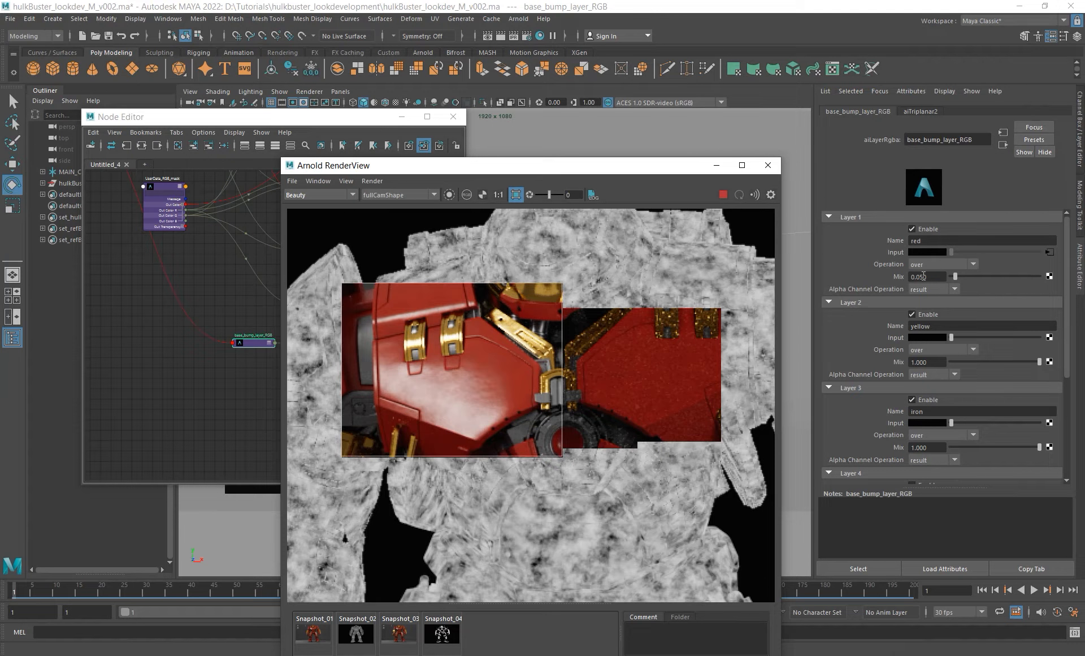
- Set the Mix of the red layer in base_bump_layer_RGB to 0.04
{"action": "key", "text": "BackSpace"}
{"action": "type", "text": "4"}
{"action": "key", "text": "Return"}
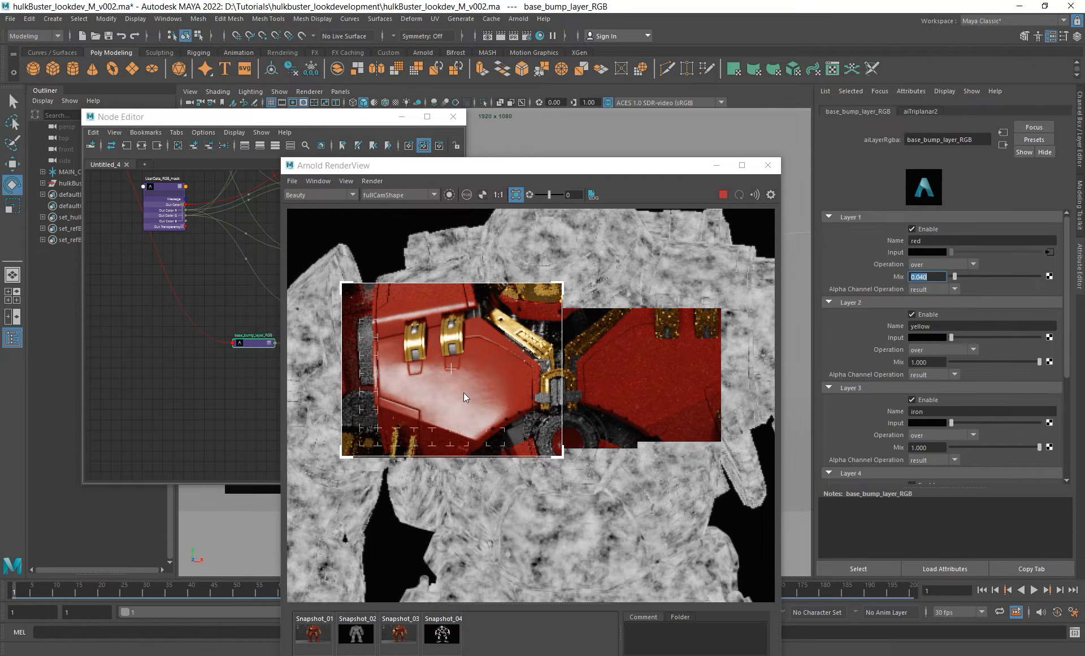
- Render a small region on the upper thigh armour and compare its bump with the chest plate
{"action": "scroll", "coordinate": [463, 388], "scroll_direction": "down", "scroll_amount": 3}
{"action": "middle_click_drag", "start_coordinate": [599, 530], "coordinate": [551, 485], "text": "alt"}
{"action": "left_click_drag", "start_coordinate": [517, 433], "coordinate": [595, 520], "text": "shift"}
{"action": "scroll", "coordinate": [561, 488], "scroll_direction": "up", "scroll_amount": 4}
{"action": "middle_click_drag", "start_coordinate": [562, 488], "coordinate": [557, 410], "text": "alt"}
{"action": "scroll", "coordinate": [554, 421], "scroll_direction": "down", "scroll_amount": 5}
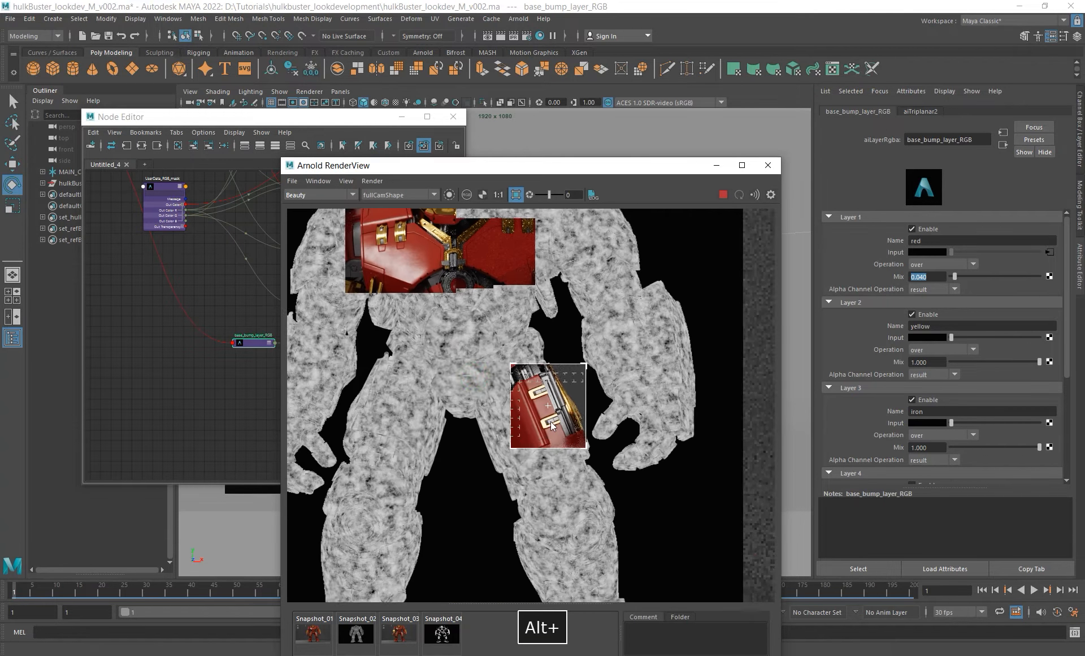
{"action": "scroll", "coordinate": [458, 357], "scroll_direction": "up", "scroll_amount": 5}
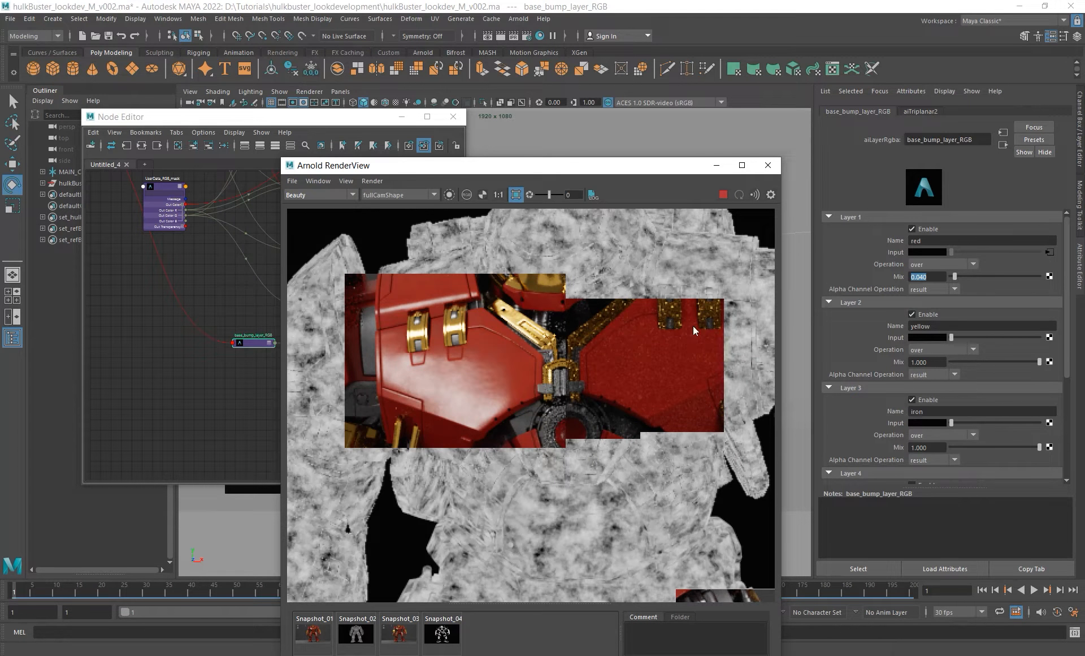
- Connect aiTriplanar2 to the Input of the yellow layer and set that layer's Operation to overwrite
{"action": "left_click_drag", "start_coordinate": [446, 166], "coordinate": [523, 176]}
{"action": "middle_click_drag", "start_coordinate": [276, 371], "coordinate": [165, 432], "text": "alt"}
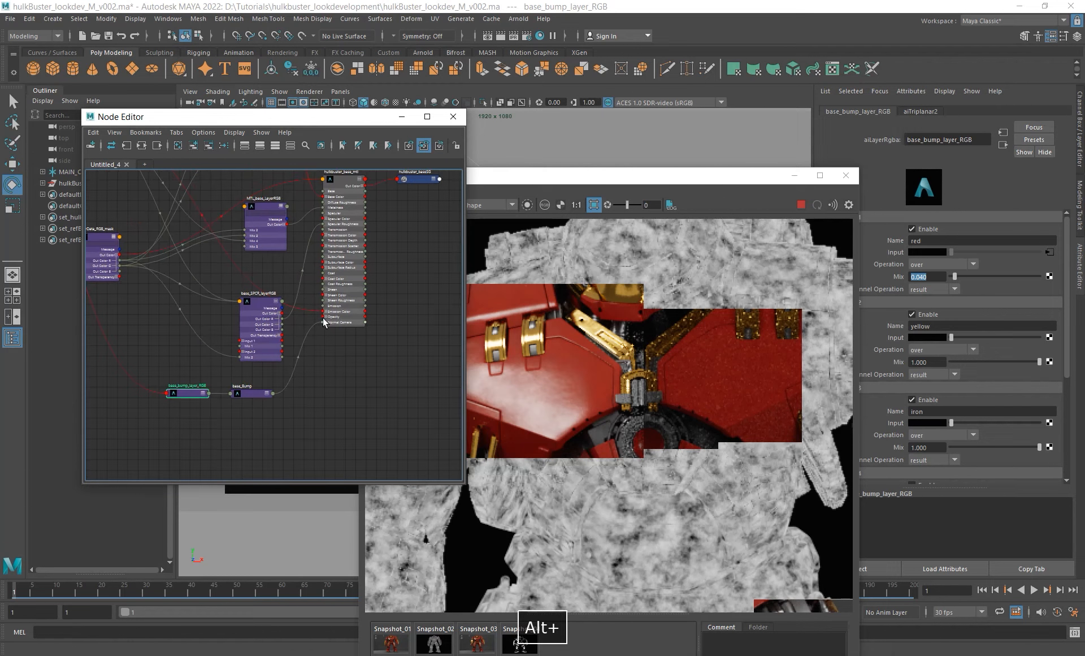
{"action": "left_click", "coordinate": [186, 397]}
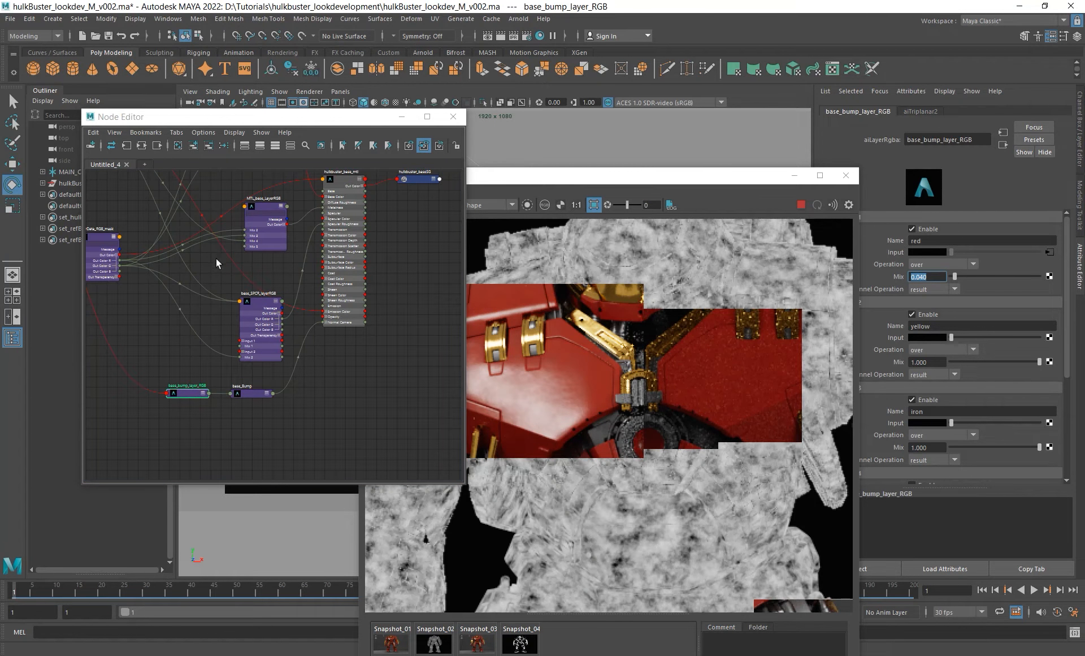
{"action": "middle_click_drag", "start_coordinate": [216, 263], "coordinate": [295, 334], "text": "alt"}
{"action": "middle_click_drag", "start_coordinate": [164, 290], "coordinate": [294, 269], "text": "alt"}
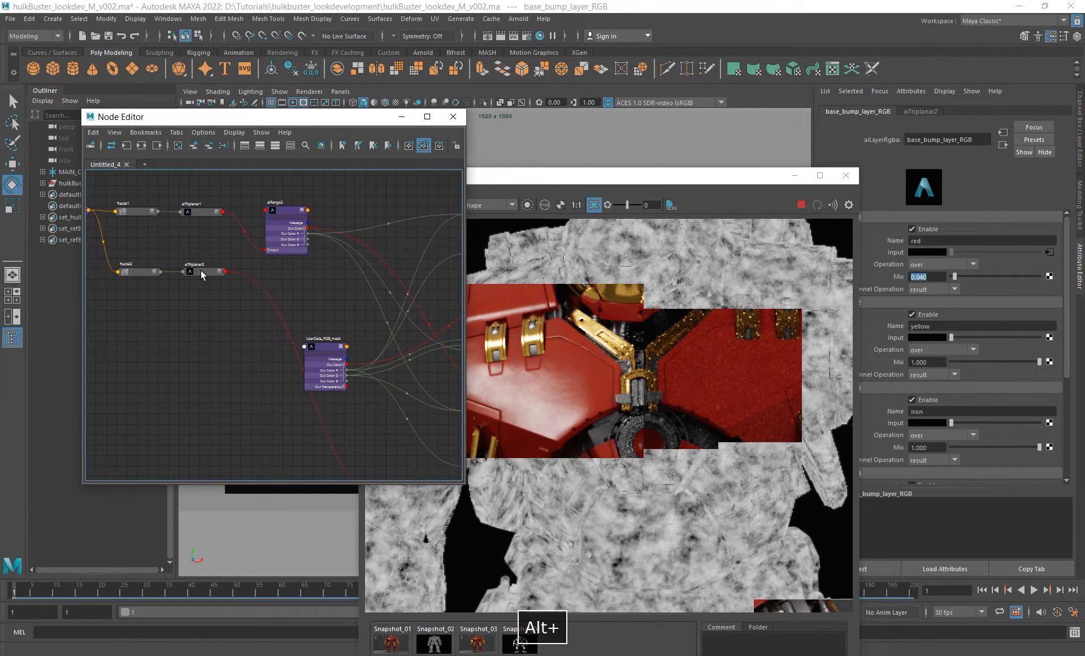
{"action": "middle_click_drag", "start_coordinate": [201, 270], "coordinate": [895, 403]}
{"action": "middle_click_drag", "start_coordinate": [894, 335], "coordinate": [894, 337]}
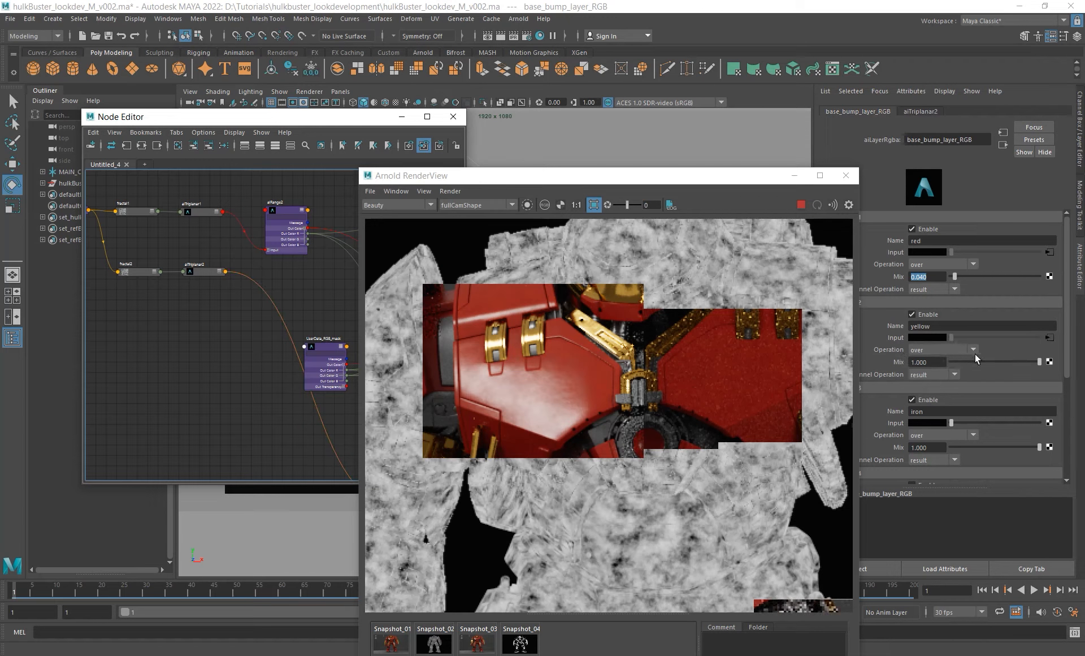
{"action": "left_click", "coordinate": [942, 349]}
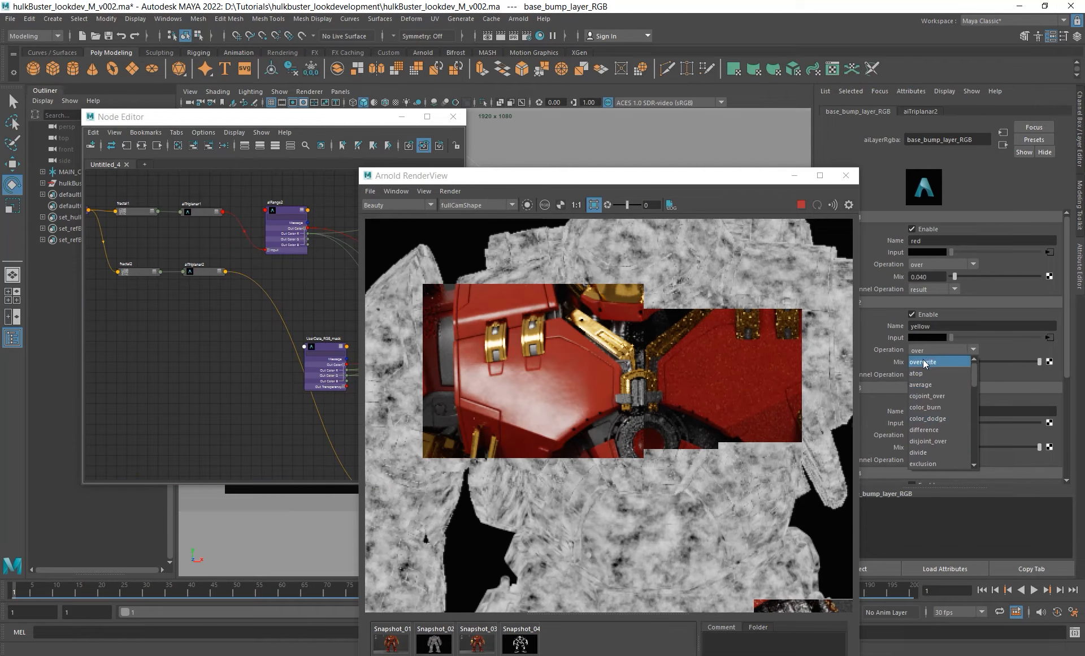
{"action": "left_click", "coordinate": [923, 361]}
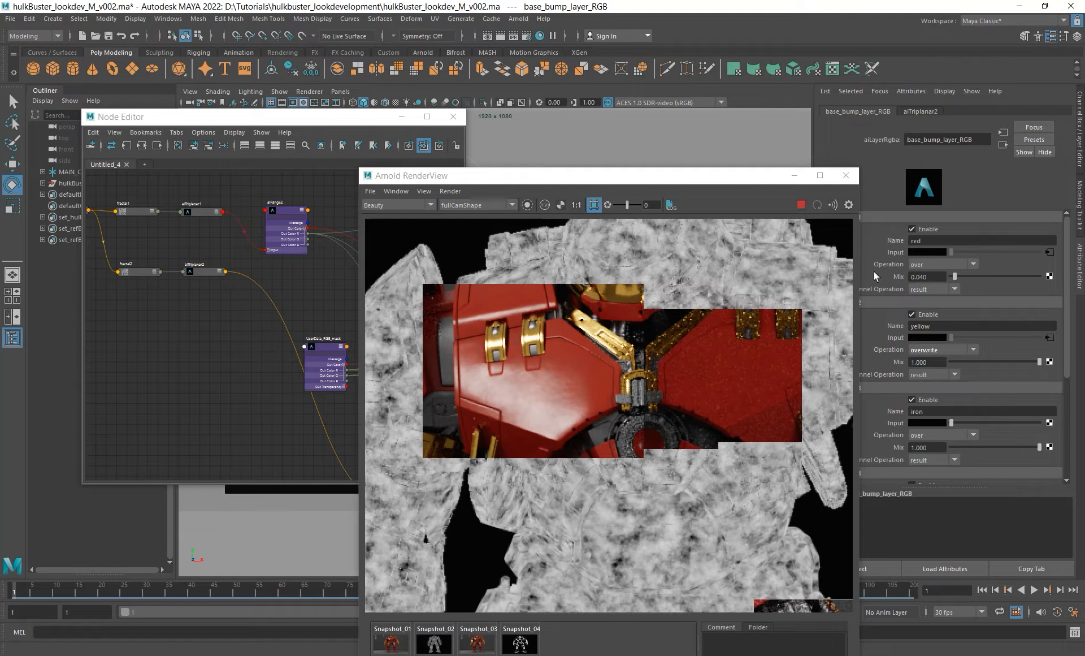
- Render regions over the helmet and the chest plate to examine the effect of the yellow bump layer
{"action": "left_click_drag", "start_coordinate": [747, 183], "coordinate": [661, 125]}
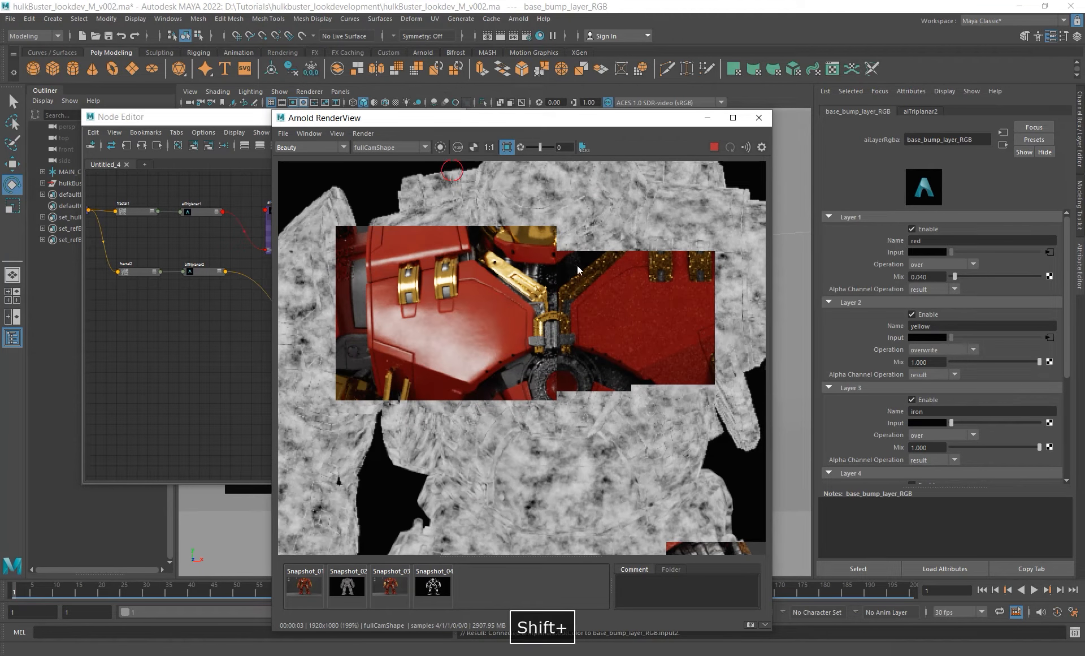
{"action": "left_click_drag", "start_coordinate": [630, 176], "coordinate": [456, 316], "text": "shift"}
{"action": "left_click_drag", "start_coordinate": [486, 373], "coordinate": [507, 390], "text": "shift"}
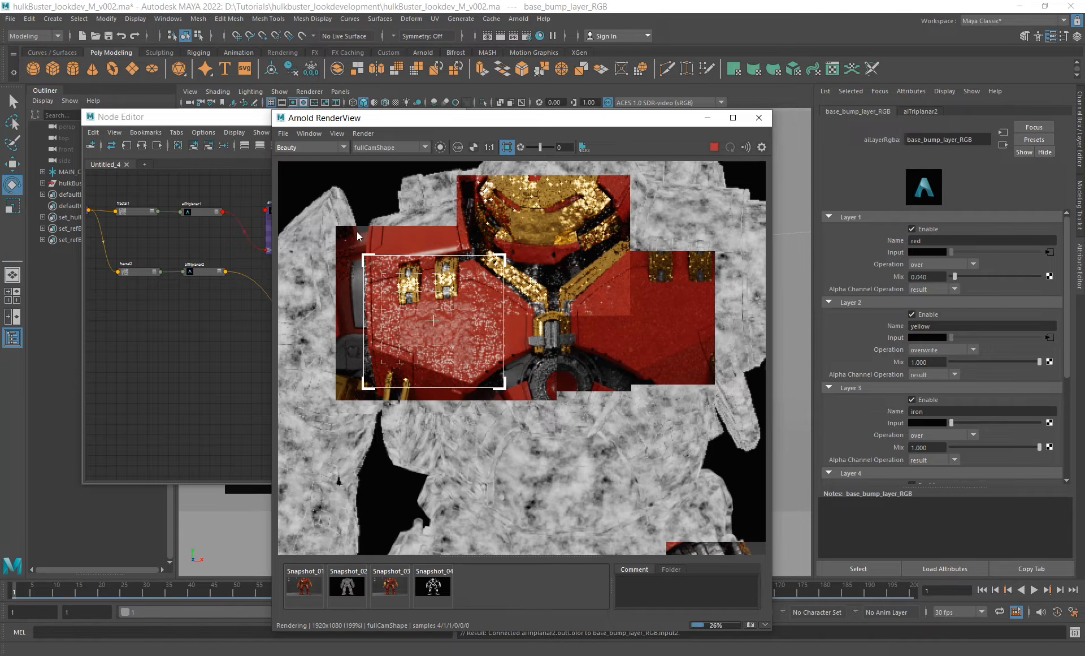
{"action": "mouse_move", "coordinate": [347, 225]}
{"action": "left_mouse_down", "text": "shift"}
{"action": "mouse_move", "coordinate": [508, 381]}
{"action": "mouse_move", "coordinate": [556, 405]}
{"action": "left_mouse_up", "text": "shift"}
- Create an aiRange node near UserData_RGB_mask and expand its Input into separate R, G and B channels
{"action": "middle_click_drag", "start_coordinate": [212, 326], "coordinate": [131, 278], "text": "alt"}
{"action": "middle_click_drag", "start_coordinate": [242, 393], "coordinate": [267, 361], "text": "alt"}
{"action": "left_click", "coordinate": [306, 371]}
{"action": "key", "text": "Tab"}
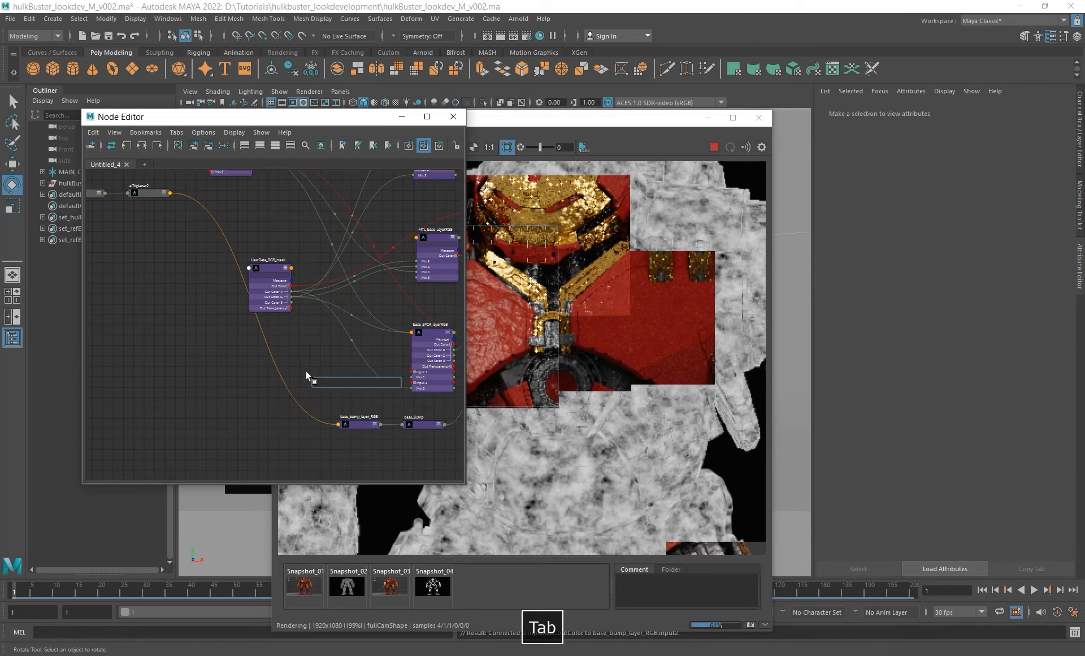
{"action": "type", "text": "airange"}
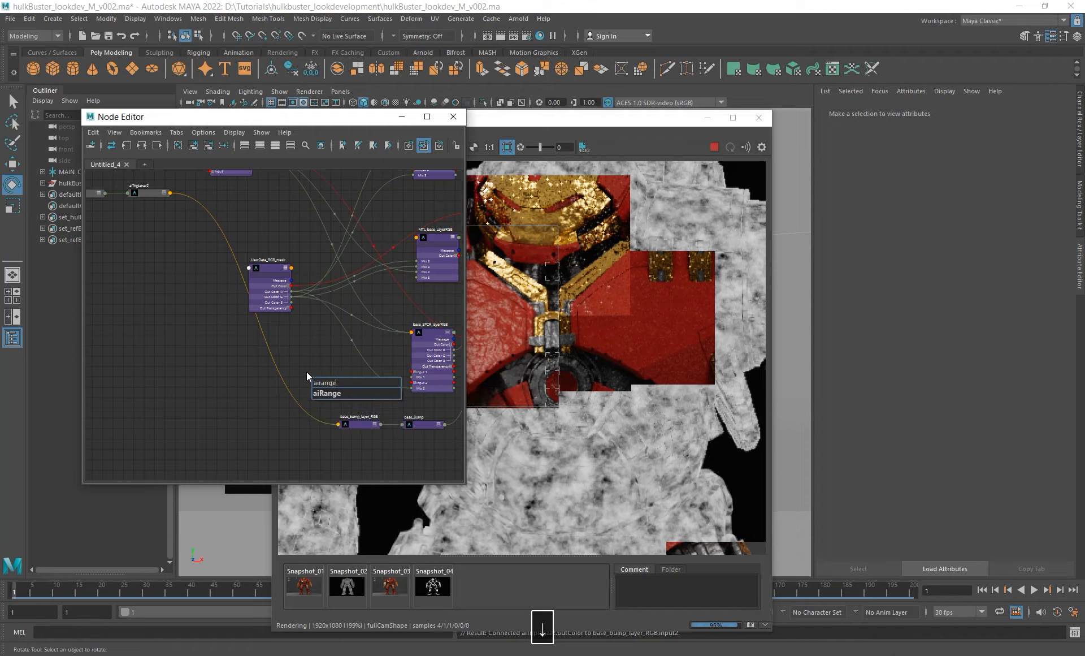
{"action": "key", "text": "Return"}
{"action": "scroll", "coordinate": [307, 328], "scroll_direction": "up", "scroll_amount": 3}
{"action": "middle_click_drag", "start_coordinate": [306, 327], "coordinate": [298, 308], "text": "alt"}
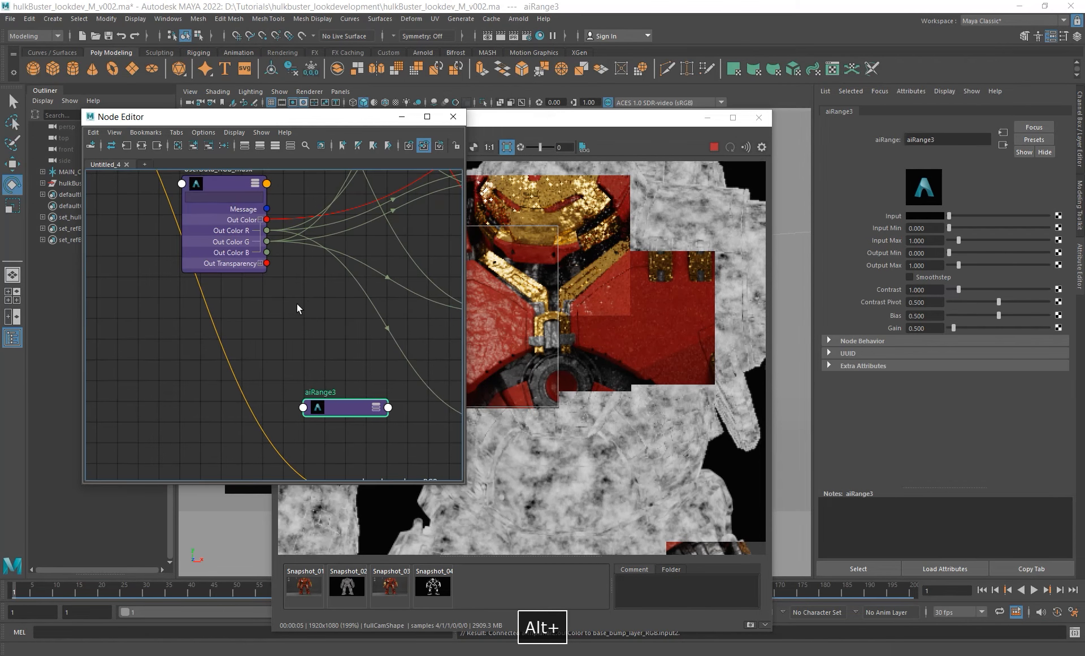
{"action": "left_click", "coordinate": [376, 407]}
{"action": "left_click", "coordinate": [377, 407]}
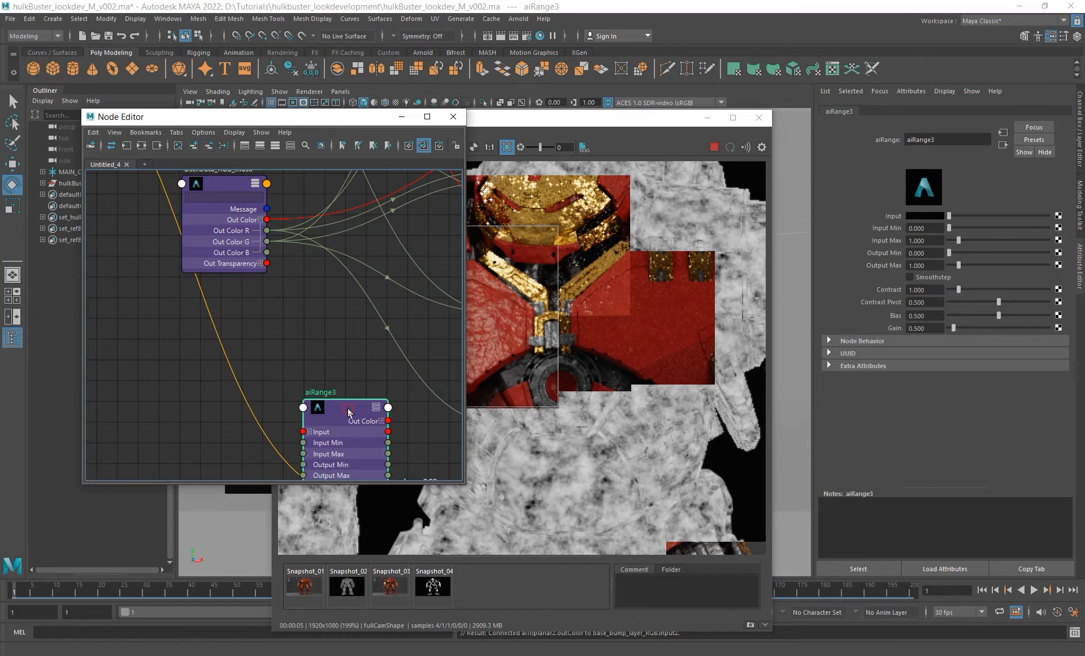
{"action": "left_click_drag", "start_coordinate": [349, 409], "coordinate": [354, 317]}
{"action": "left_click", "coordinate": [314, 340]}
{"action": "middle_click_drag", "start_coordinate": [271, 342], "coordinate": [245, 342], "text": "alt"}
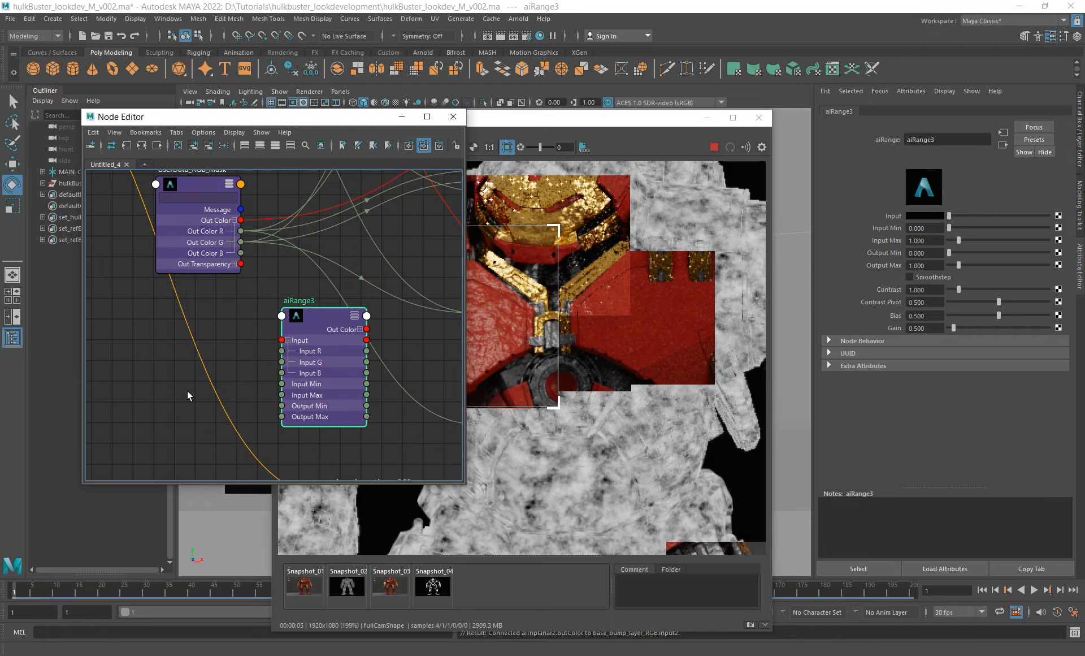
- Connect Out Color R of UserData_RGB_mask to Input R, Input G and Input B of aiRange3
{"action": "left_click_drag", "start_coordinate": [241, 231], "coordinate": [282, 362]}
{"action": "left_click_drag", "start_coordinate": [241, 231], "coordinate": [282, 351]}
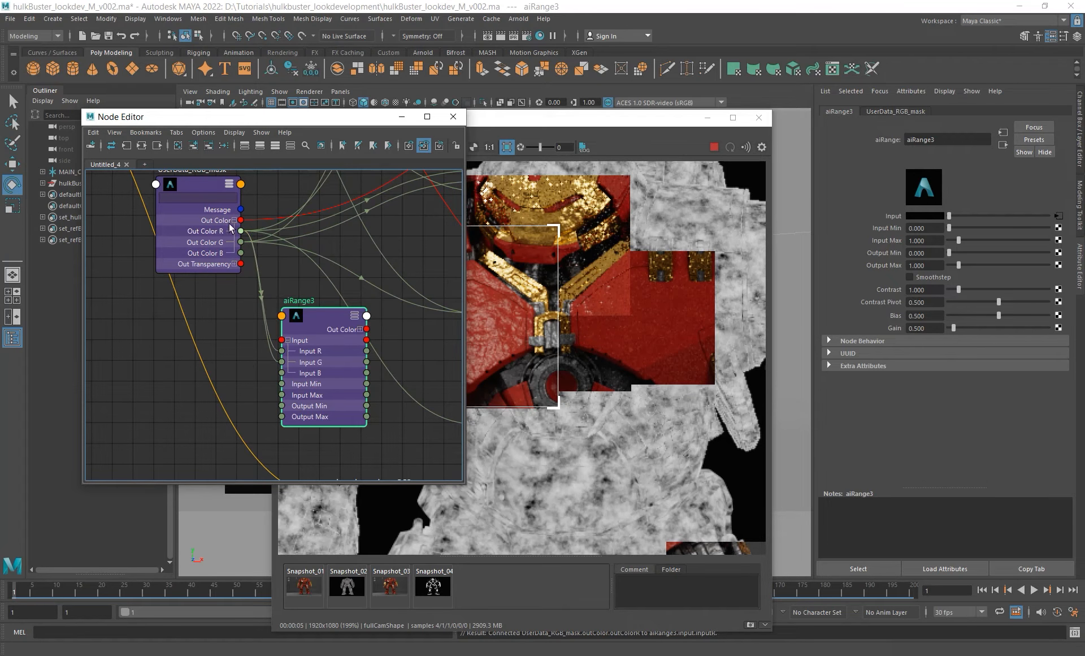
{"action": "left_click_drag", "start_coordinate": [241, 231], "coordinate": [282, 373]}
- Connect Out Color R of aiRange3 to the yellow layer's Mix on base_bump_layer_RGB
{"action": "left_click", "coordinate": [360, 329]}
{"action": "left_click_drag", "start_coordinate": [329, 355], "coordinate": [281, 360]}
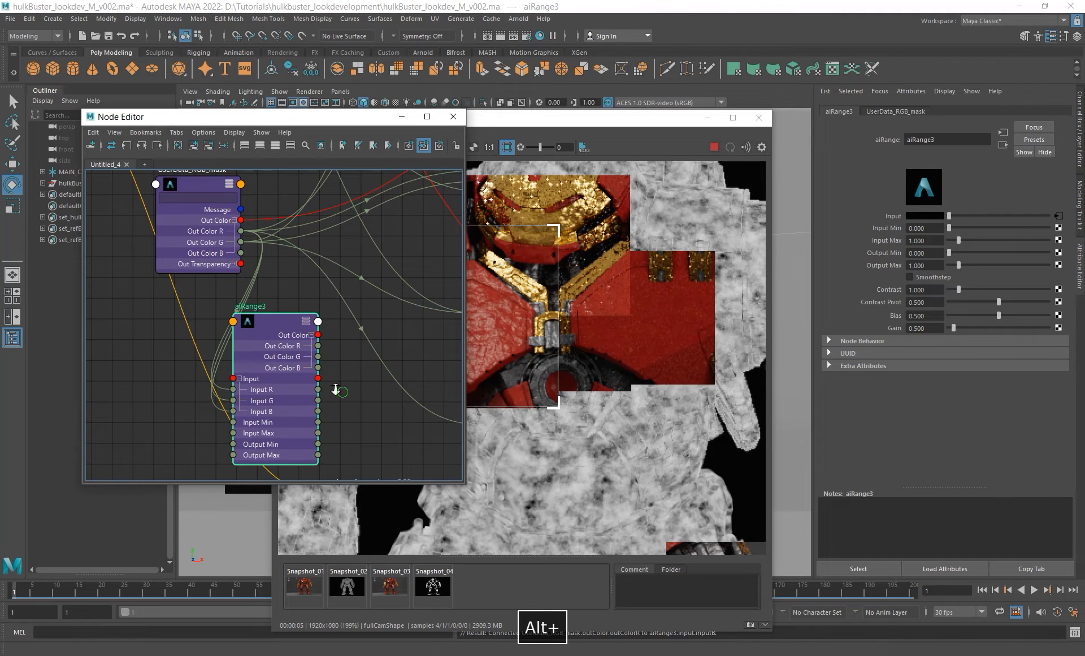
{"action": "right_click_drag", "start_coordinate": [335, 386], "coordinate": [356, 378], "text": "alt"}
{"action": "middle_click_drag", "start_coordinate": [356, 377], "coordinate": [314, 298], "text": "alt"}
{"action": "left_click", "coordinate": [359, 387]}
{"action": "left_click_drag", "start_coordinate": [289, 262], "coordinate": [301, 424]}
- Disconnect UserData_RGB_mask from Input G and Input B of aiRange3 and select aiRange3
{"action": "right_click_drag", "start_coordinate": [214, 294], "coordinate": [235, 331], "text": "alt"}
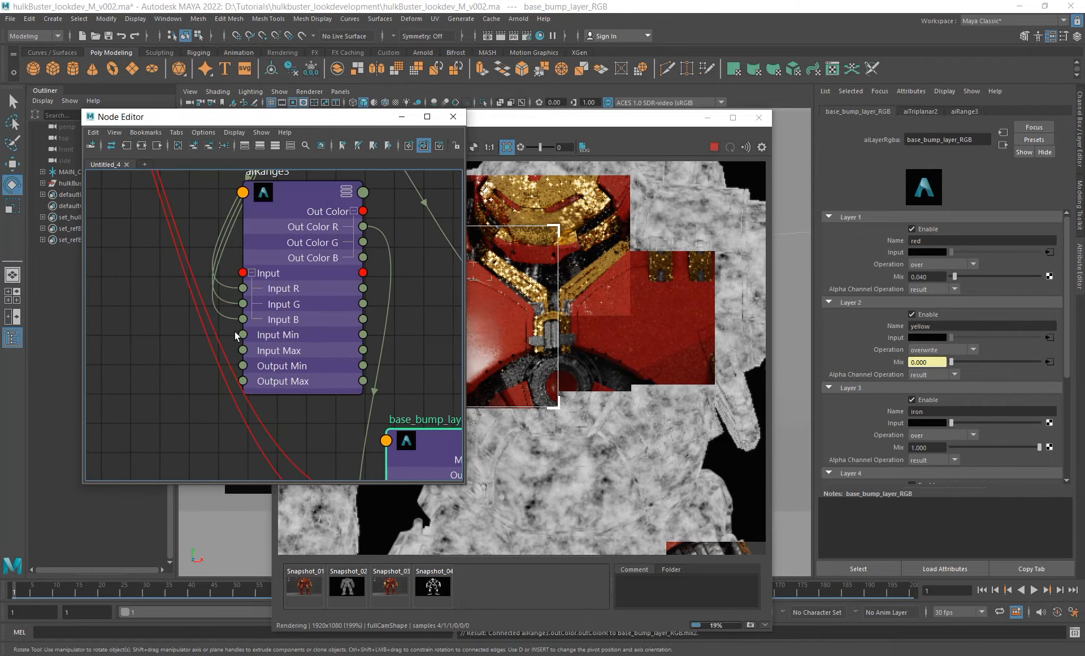
{"action": "left_click_drag", "start_coordinate": [229, 335], "coordinate": [232, 297], "text": "alt+shift"}
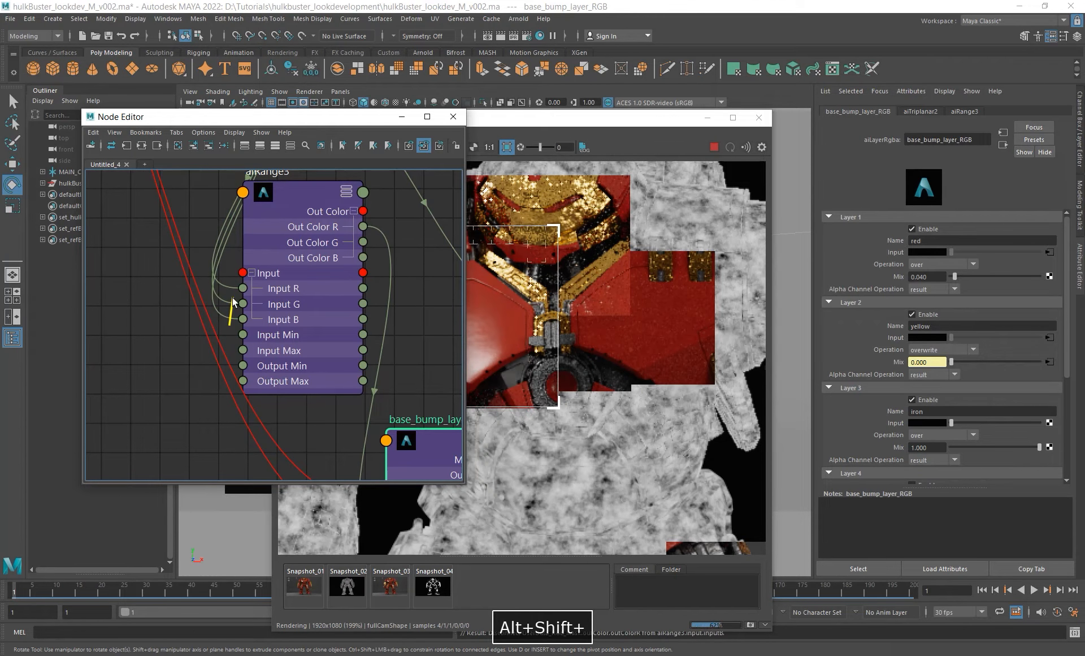
{"action": "left_click", "coordinate": [292, 317]}
- Examine aiRange3's isolated output in a render region over the head and torso, and return to the full shaded render
{"action": "left_click", "coordinate": [494, 117]}
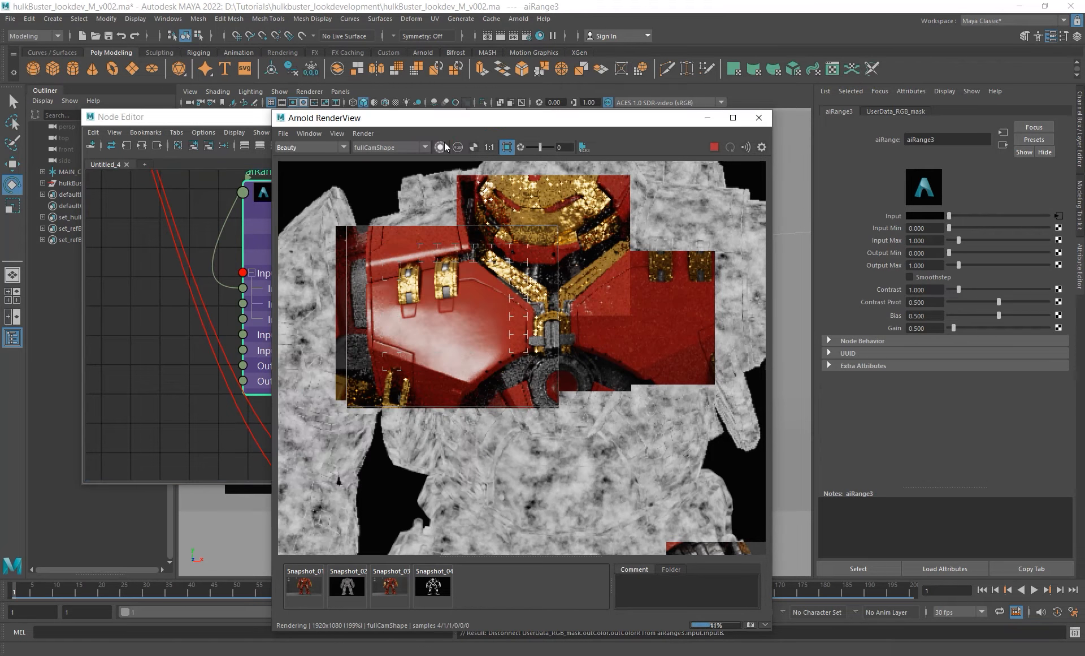
{"action": "scroll", "coordinate": [515, 242], "scroll_direction": "down", "scroll_amount": 3}
{"action": "left_click_drag", "start_coordinate": [440, 184], "coordinate": [612, 388], "text": "shift"}
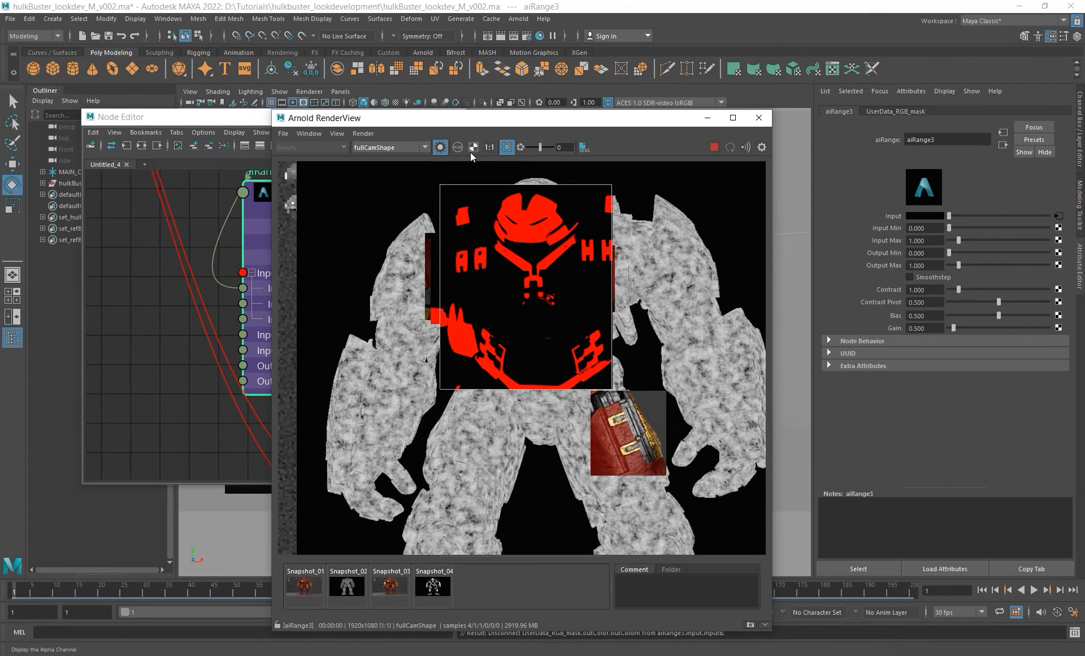
{"action": "left_click", "coordinate": [444, 147]}
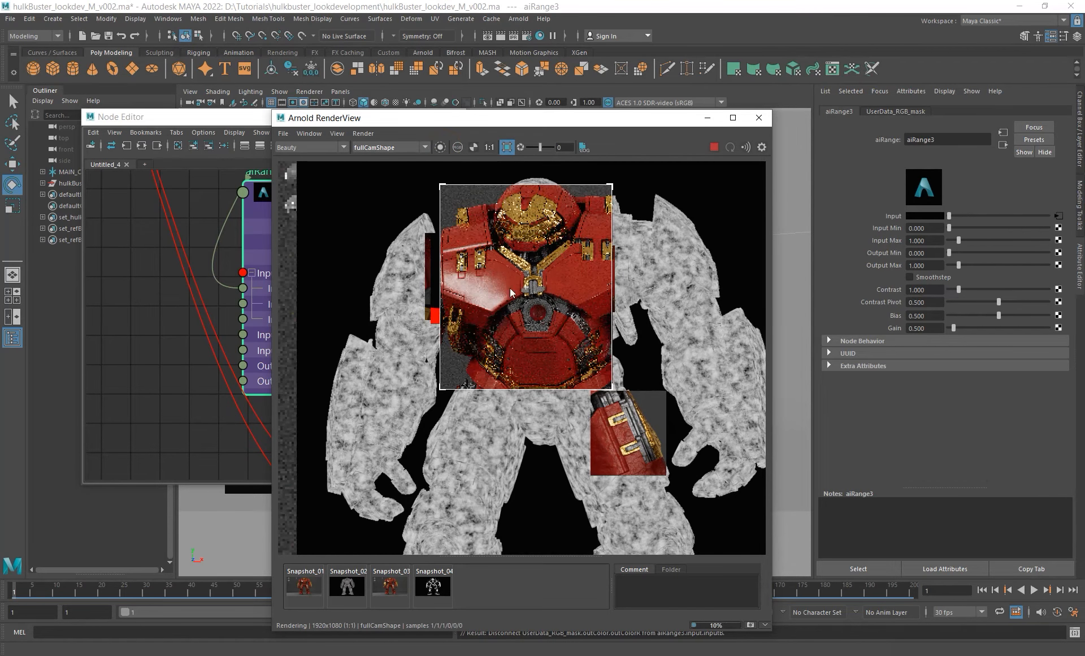
{"action": "scroll", "coordinate": [490, 248], "scroll_direction": "up", "scroll_amount": 3}
{"action": "middle_click_drag", "start_coordinate": [564, 223], "coordinate": [469, 297], "text": "alt"}
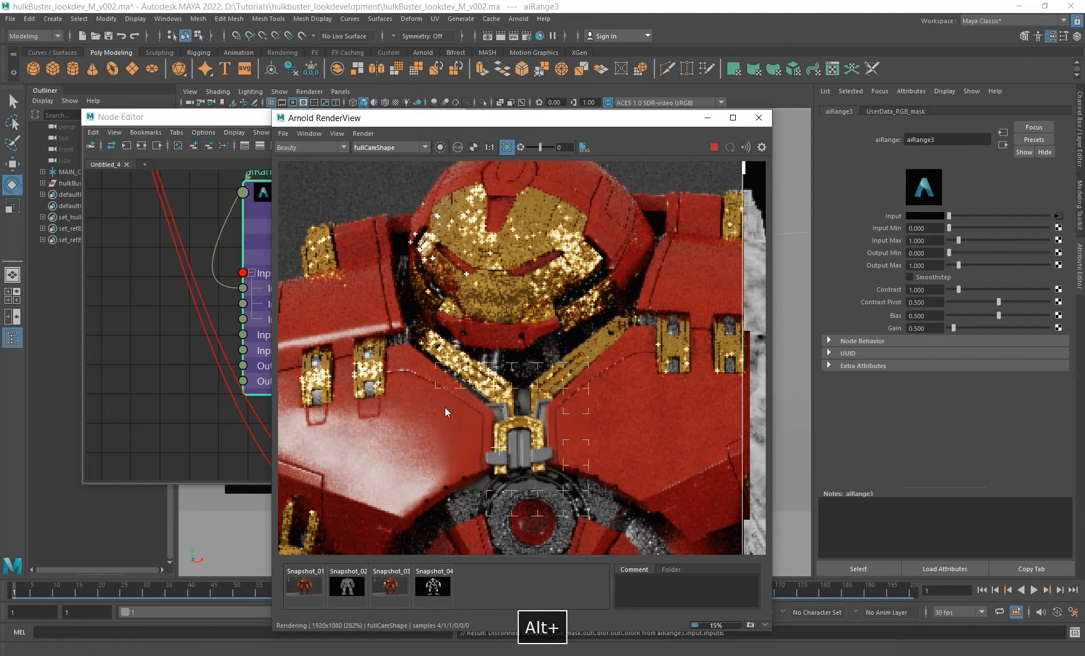
- Collapse the aiRange3 node to its compact form and place it beside the inputs of base_bump_layer_RGB
{"action": "left_click_drag", "start_coordinate": [247, 121], "coordinate": [169, 134]}
{"action": "scroll", "coordinate": [317, 405], "scroll_direction": "down", "scroll_amount": 4}
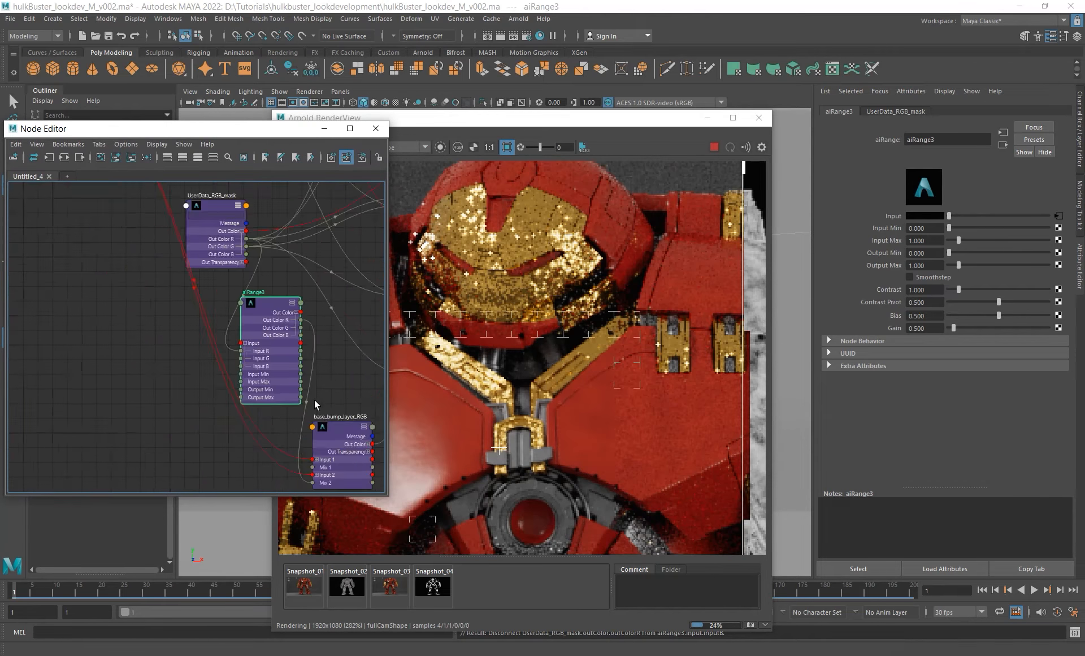
{"action": "middle_click_drag", "start_coordinate": [317, 380], "coordinate": [262, 366], "text": "alt"}
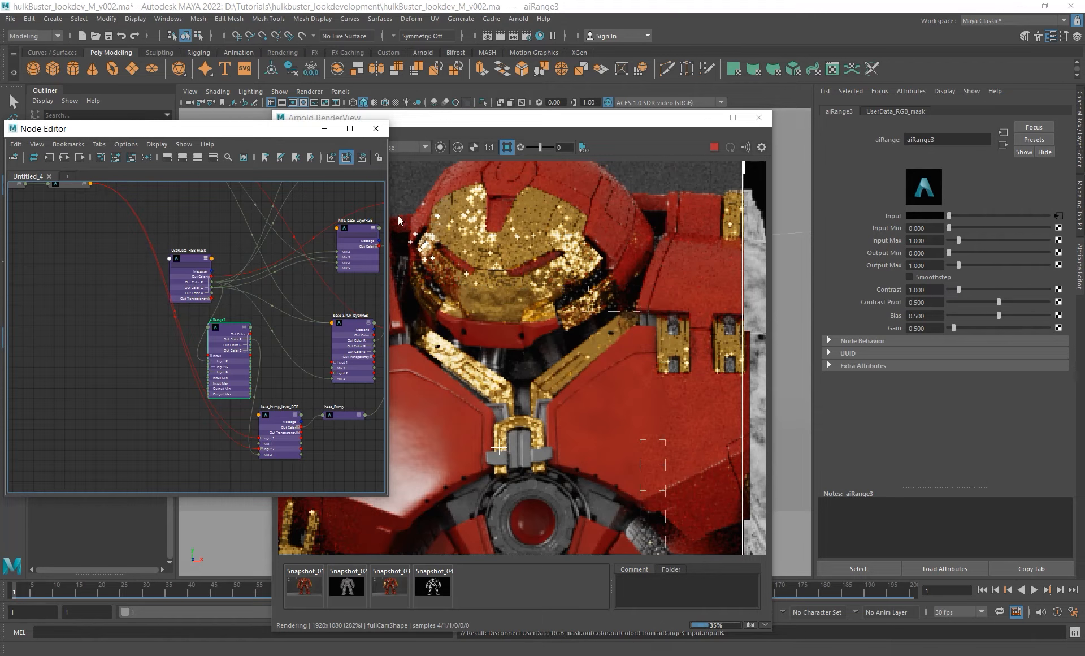
{"action": "scroll", "coordinate": [274, 469], "scroll_direction": "up", "scroll_amount": 3}
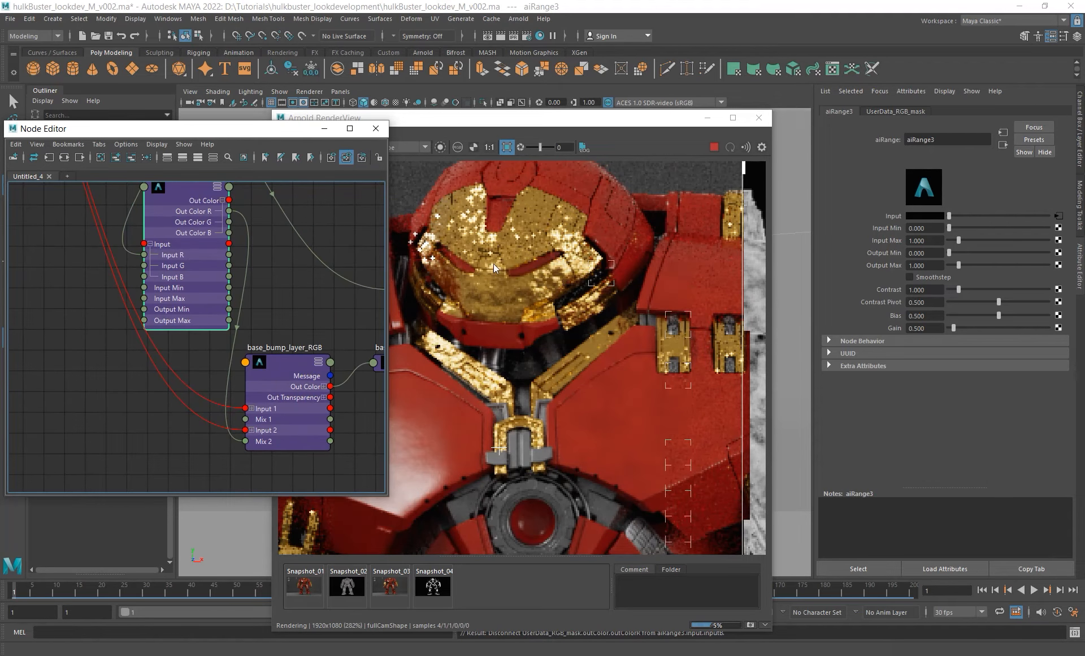
{"action": "middle_click_drag", "start_coordinate": [159, 282], "coordinate": [225, 361], "text": "alt"}
{"action": "left_click_drag", "start_coordinate": [232, 354], "coordinate": [178, 338]}
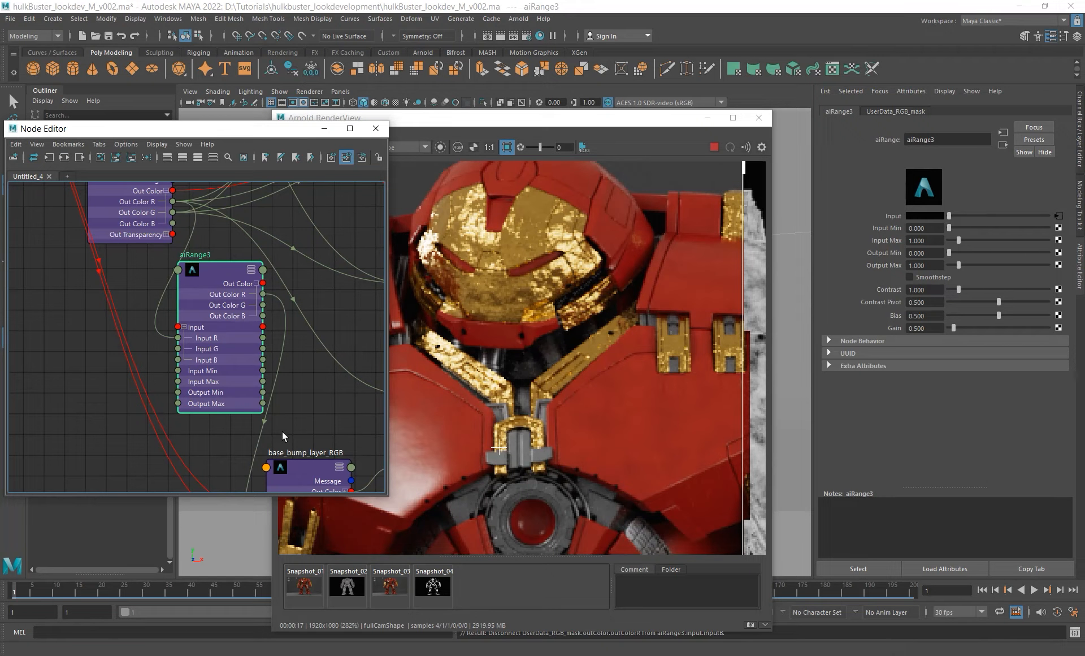
{"action": "scroll", "coordinate": [282, 436], "scroll_direction": "down", "scroll_amount": 1}
{"action": "middle_click_drag", "start_coordinate": [282, 437], "coordinate": [210, 342], "text": "alt"}
{"action": "key", "text": "1"}
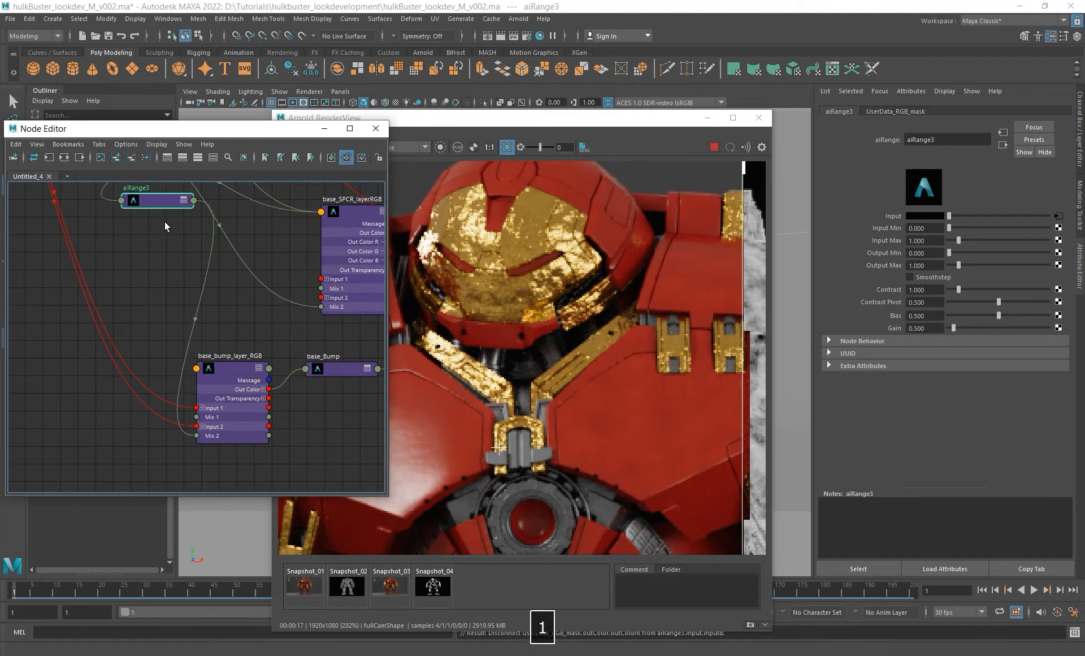
{"action": "left_click_drag", "start_coordinate": [167, 203], "coordinate": [116, 442]}
- Enable Smoothstep on aiRange3 and set its Output Max to 0.01
{"action": "left_click", "coordinate": [925, 240]}
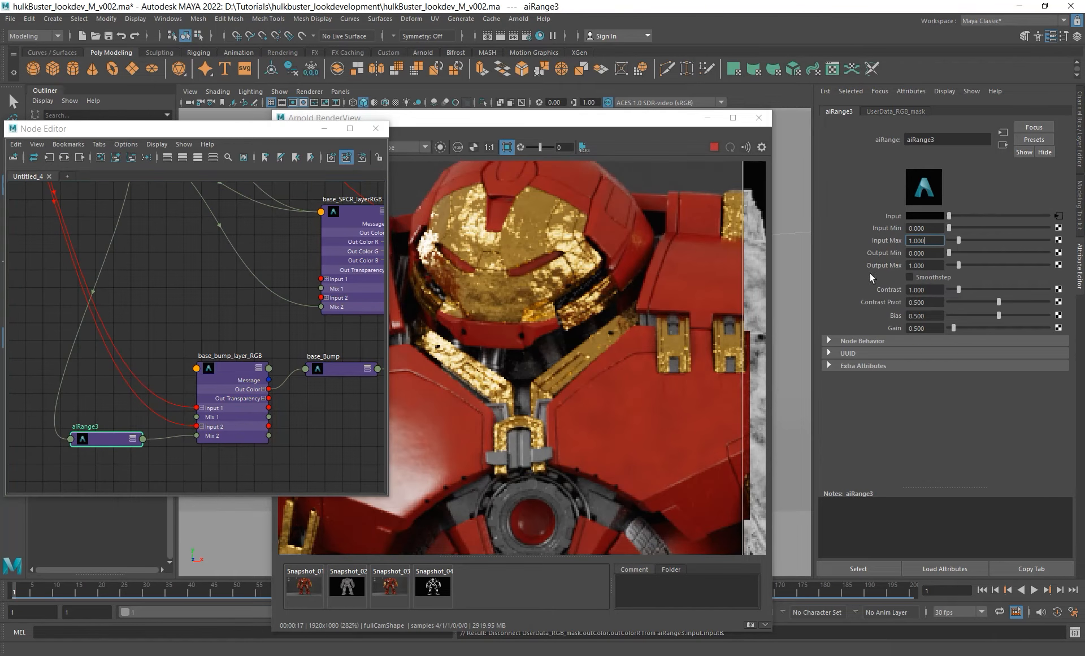
{"action": "left_click", "coordinate": [934, 278]}
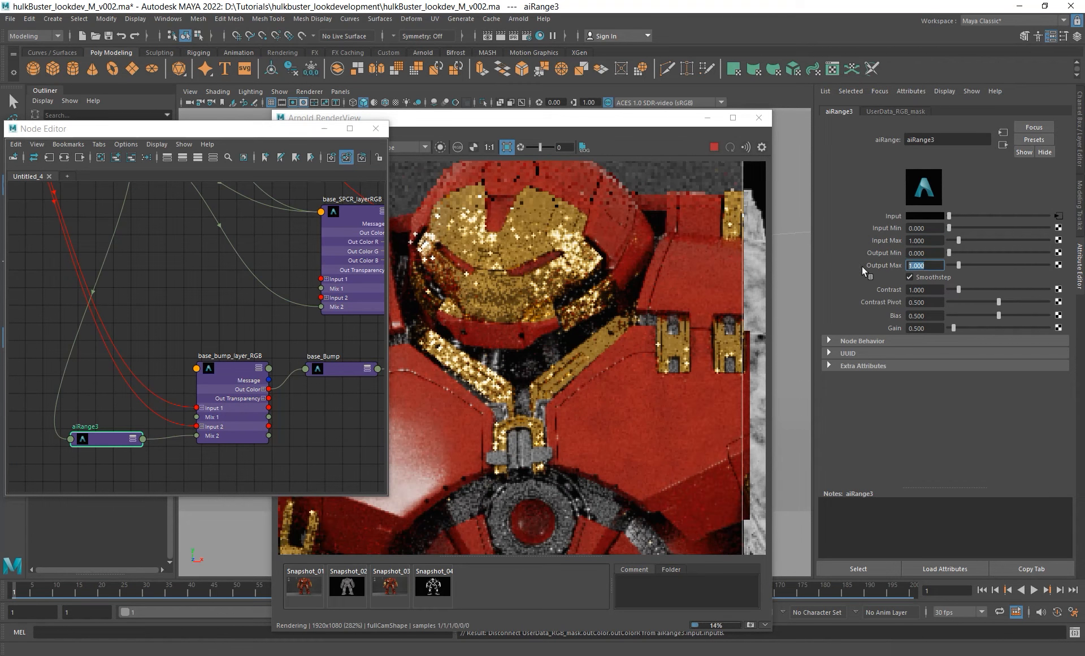
{"action": "double_click", "coordinate": [933, 265]}
{"action": "type", "text": "0.01"}
{"action": "key", "text": "Return"}
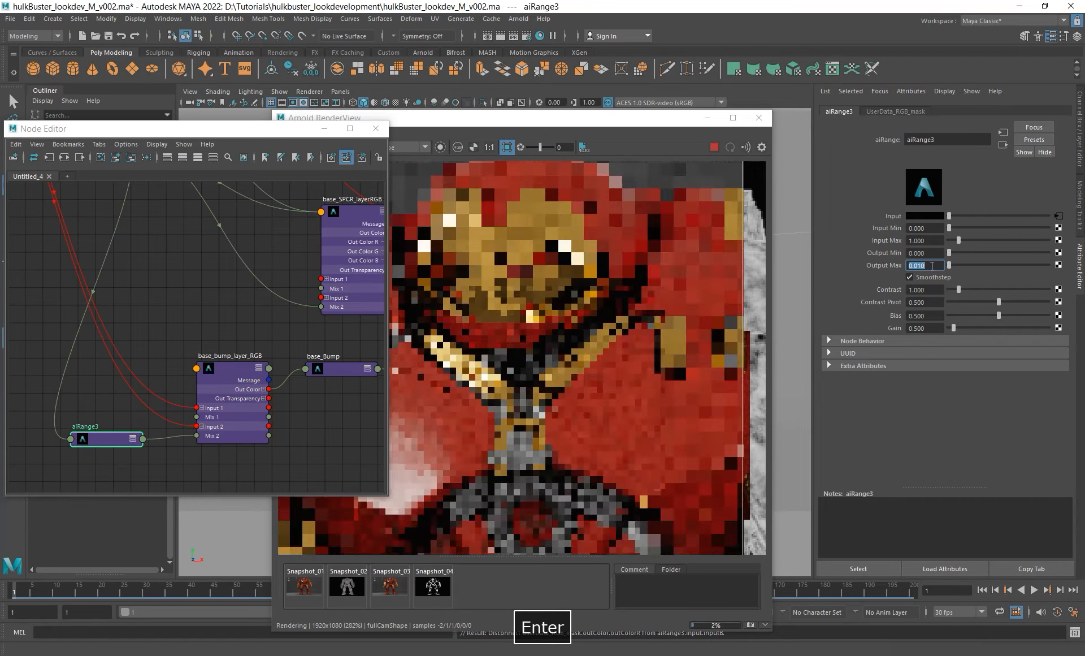
- Show the N AOV and render a region over the helmet to examine the bump in the normals
{"action": "left_click_drag", "start_coordinate": [453, 195], "coordinate": [526, 306], "text": "shift"}
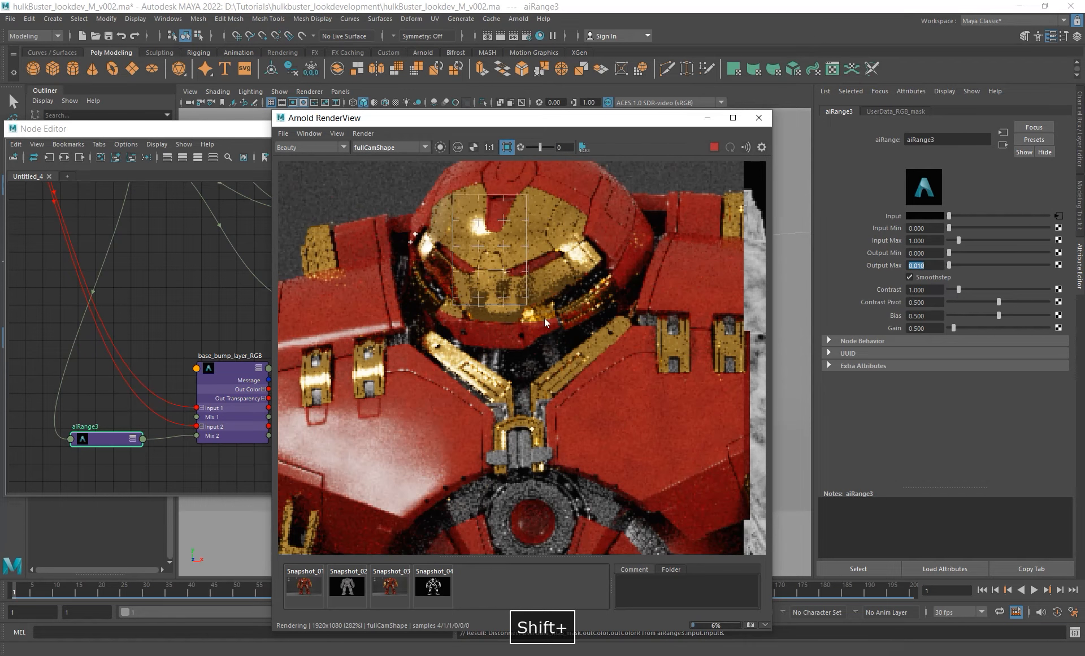
{"action": "left_click", "coordinate": [311, 146]}
{"action": "left_click", "coordinate": [291, 166]}
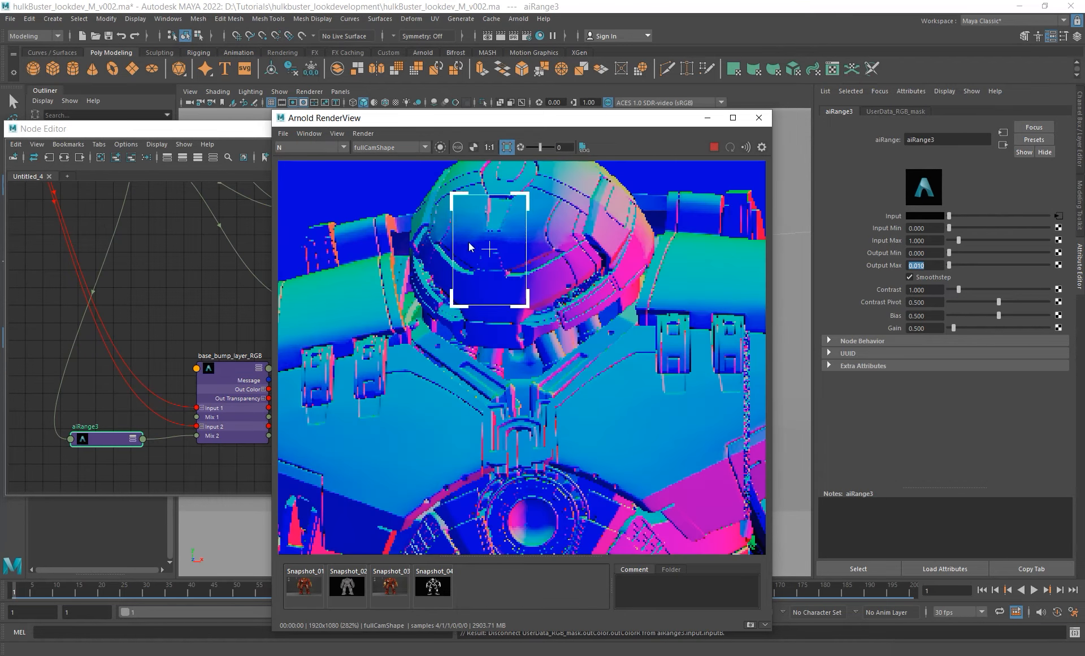
{"action": "left_click_drag", "start_coordinate": [415, 173], "coordinate": [586, 319], "text": "shift"}
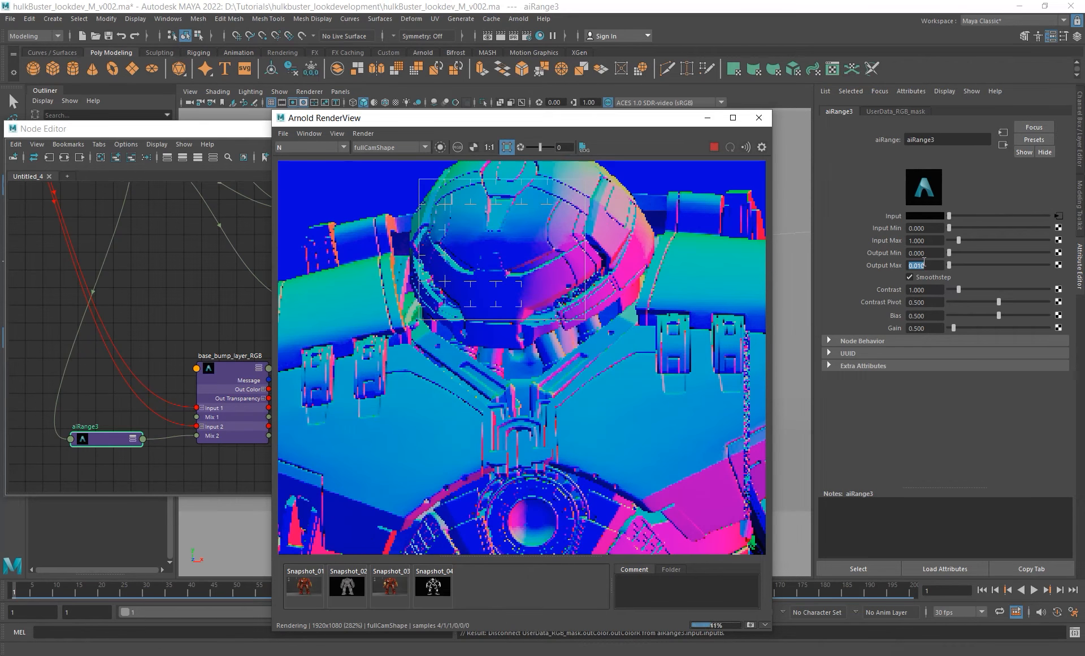
- Try an Output Max of 0 and then 0.1 on aiRange3 while viewing the helmet's normals
{"action": "left_click", "coordinate": [924, 264]}
{"action": "type", "text": "0"}
{"action": "key", "text": "Return"}
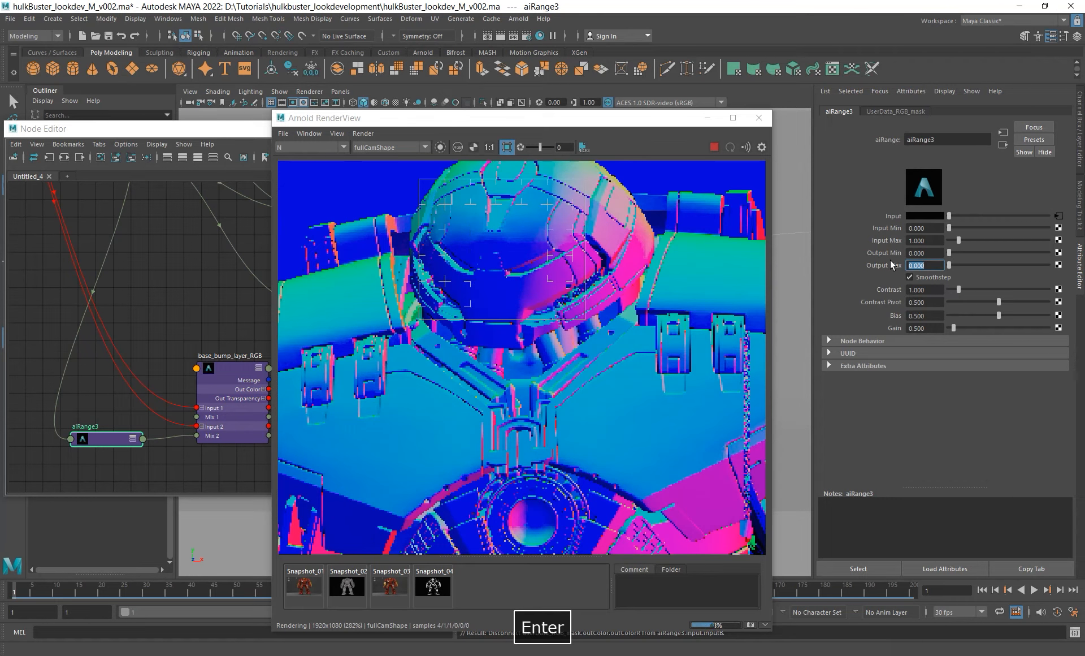
{"action": "type", "text": ".1"}
{"action": "key", "text": "Return"}
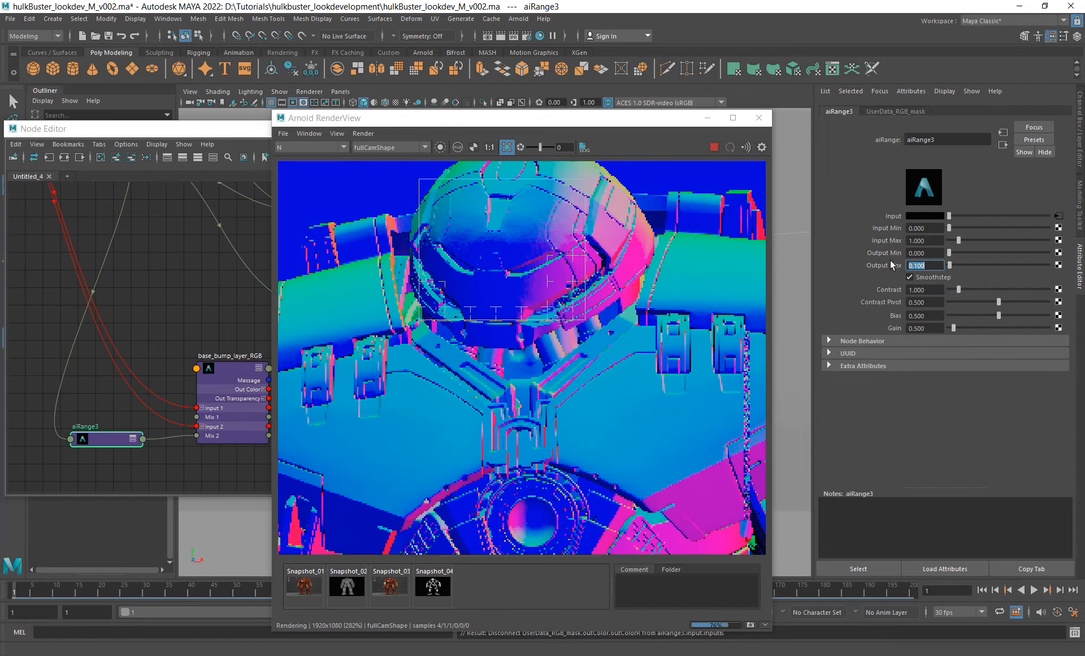
- Switch the render back to the Beauty AOV, render a region around the helmet and store a snapshot of it
{"action": "left_click", "coordinate": [308, 148]}
{"action": "left_click", "coordinate": [293, 156]}
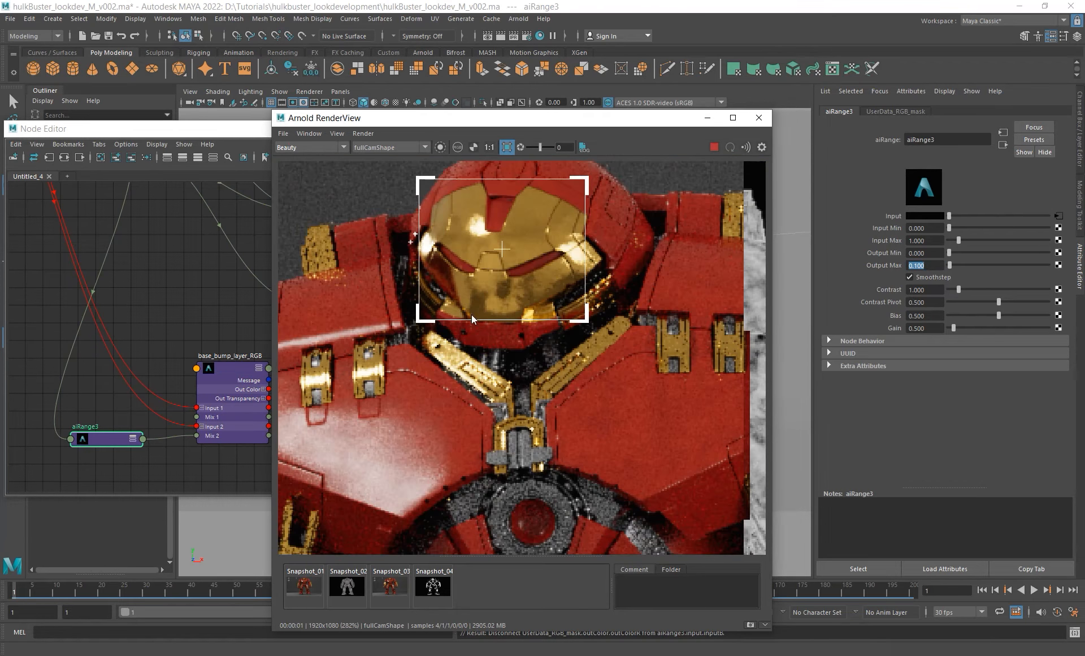
{"action": "scroll", "coordinate": [490, 283], "scroll_direction": "down", "scroll_amount": 2}
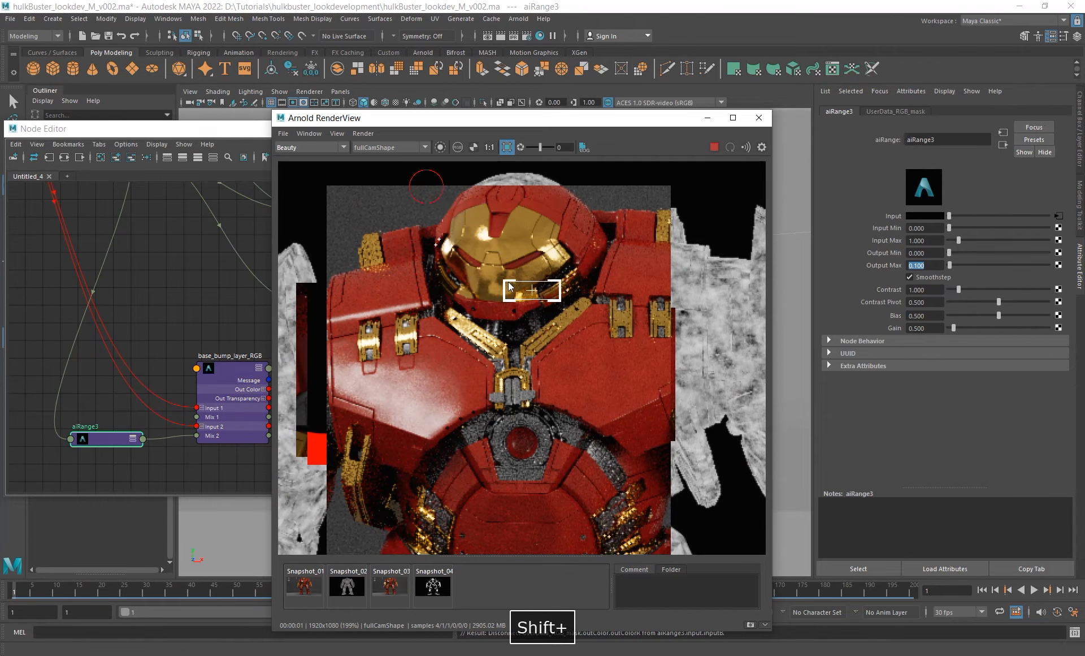
{"action": "left_click_drag", "start_coordinate": [422, 182], "coordinate": [588, 320], "text": "shift"}
{"action": "scroll", "coordinate": [550, 261], "scroll_direction": "up", "scroll_amount": 2}
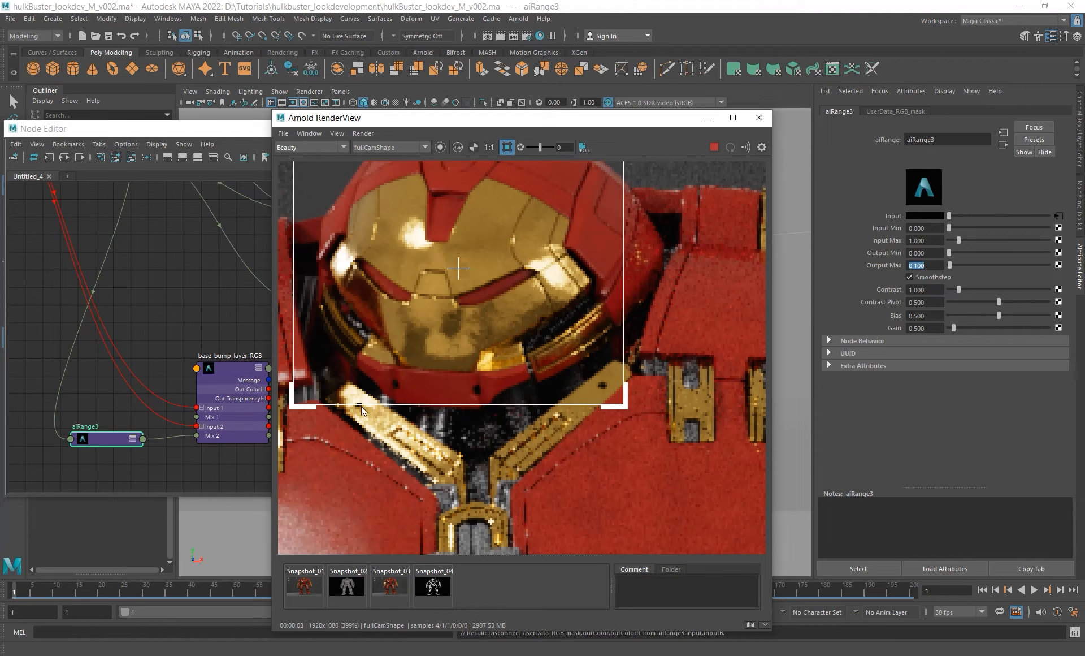
{"action": "left_click", "coordinate": [750, 625]}
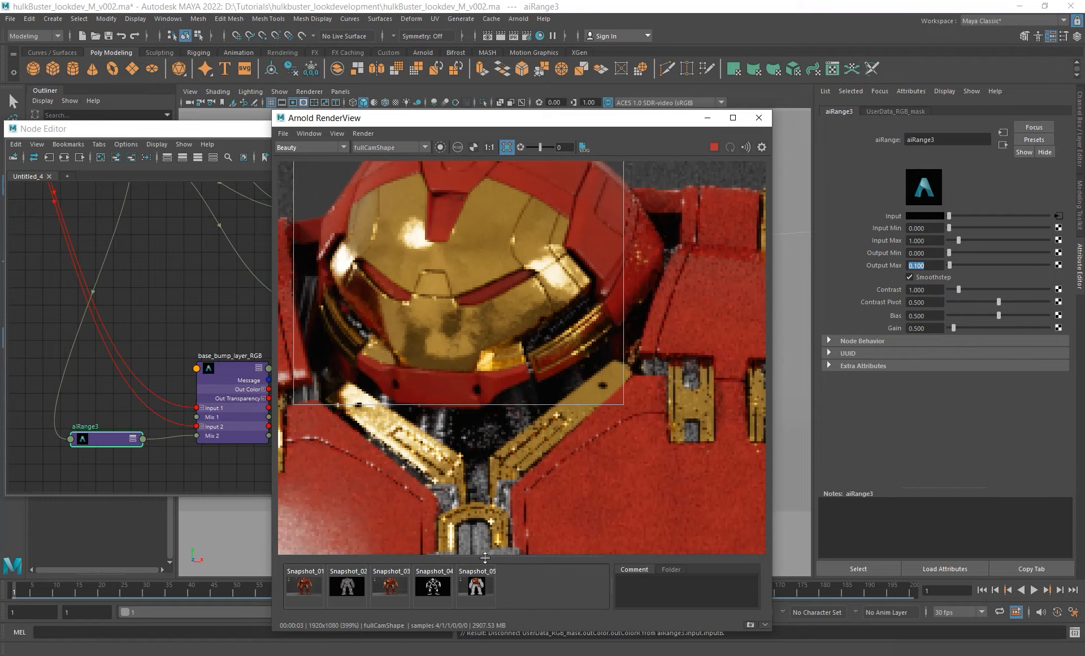
- Set aiRange3's Output Max to 0 for a helmet render without the yellow bump
{"action": "left_click_drag", "start_coordinate": [928, 266], "coordinate": [829, 268]}
{"action": "type", "text": "0"}
{"action": "key", "text": "Return"}
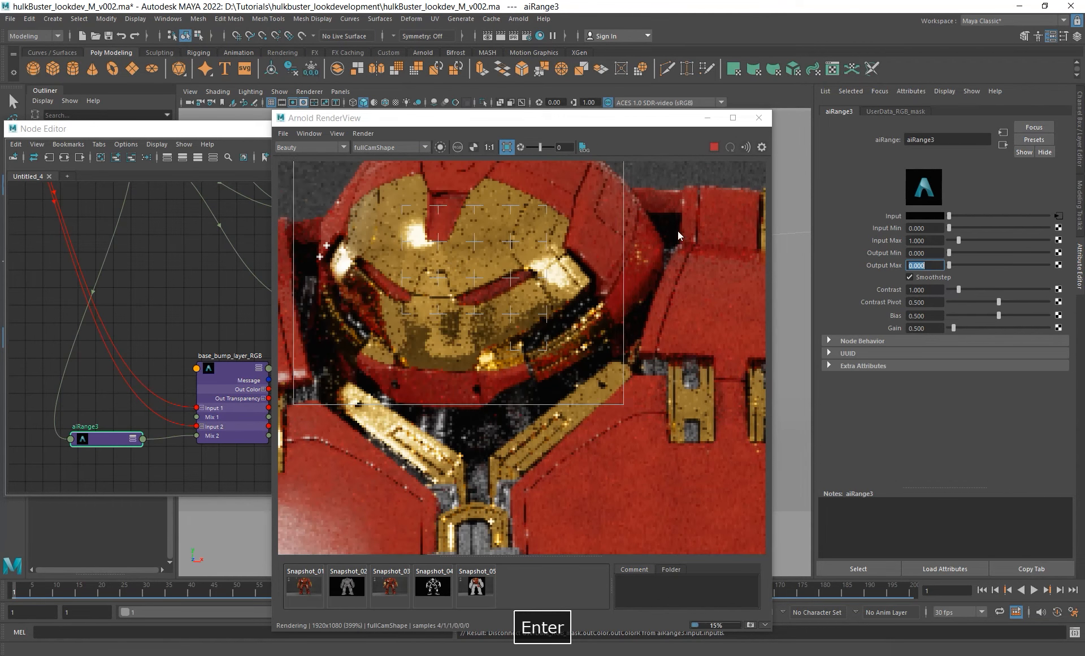
- Compare the current helmet render with Snapshot_05 by repeatedly switching between the two
{"action": "left_click", "coordinate": [478, 589]}
{"action": "left_click", "coordinate": [480, 593]}
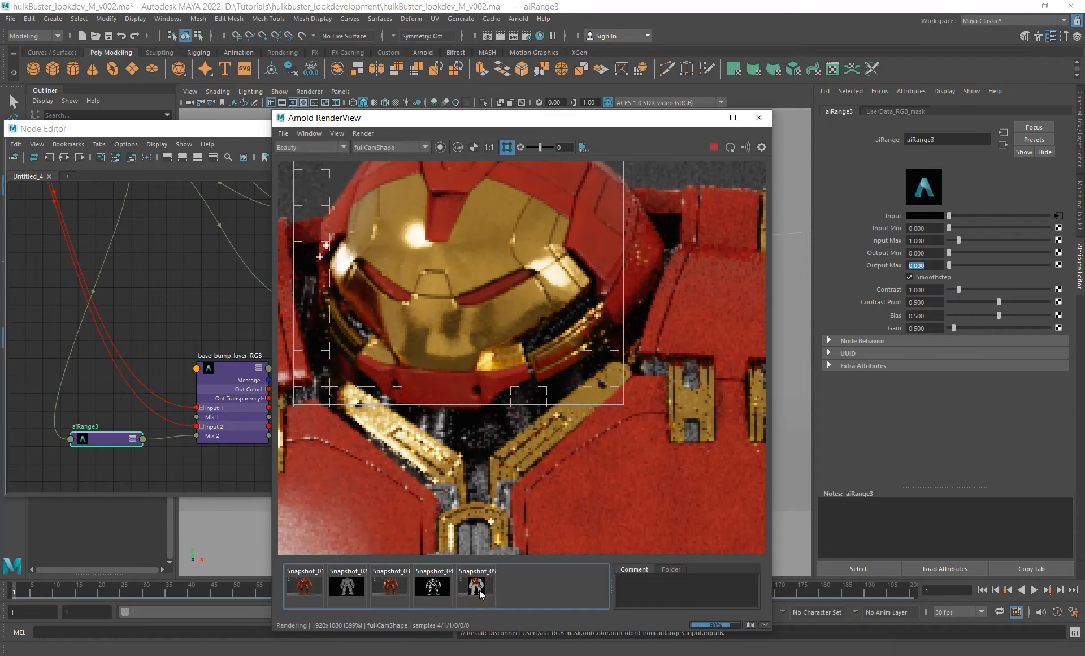
{"action": "left_click", "coordinate": [479, 593]}
{"action": "left_click", "coordinate": [479, 593]}
{"action": "left_click", "coordinate": [480, 593]}
{"action": "left_click", "coordinate": [480, 593]}
{"action": "left_click", "coordinate": [480, 593]}
{"action": "left_click", "coordinate": [480, 593]}
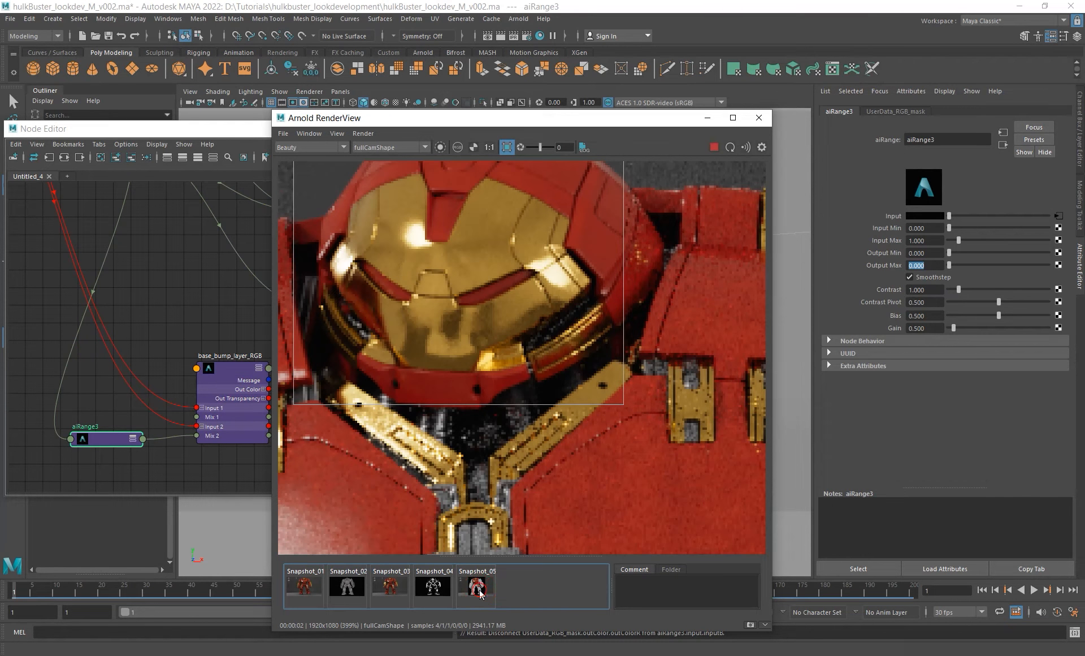
{"action": "left_click", "coordinate": [480, 593]}
{"action": "left_click", "coordinate": [480, 593]}
- Set aiRange3's Output Max to 0.05 and compare the helmet render with Snapshot_05
{"action": "type", "text": "0.05"}
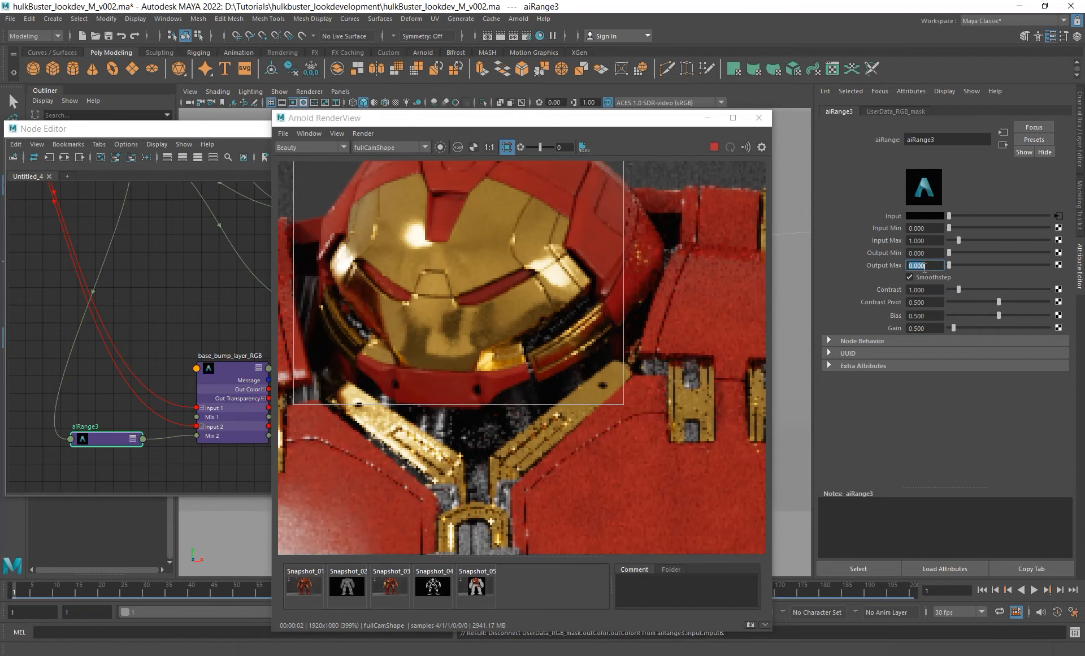
{"action": "key", "text": "Return"}
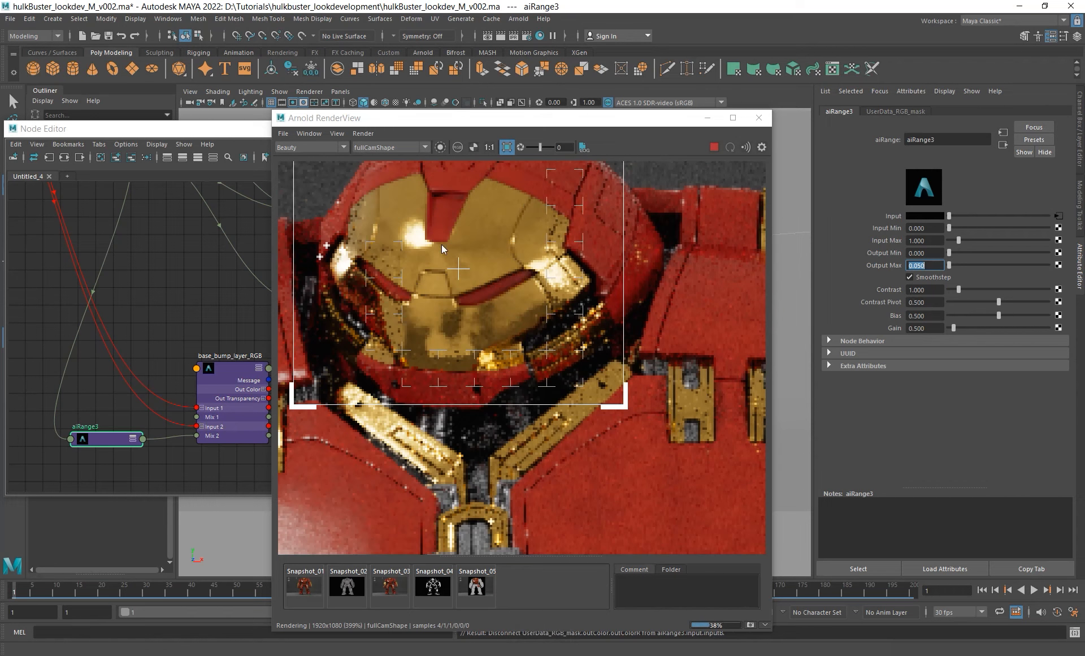
{"action": "left_click", "coordinate": [476, 589]}
{"action": "left_click", "coordinate": [476, 588]}
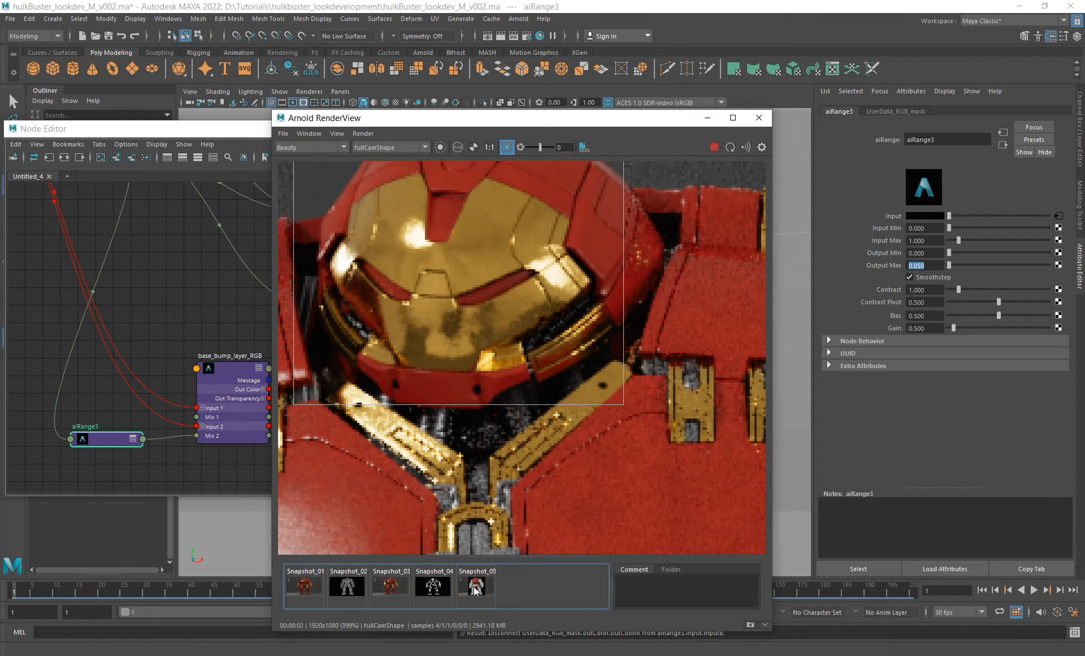
{"action": "left_click", "coordinate": [476, 588]}
{"action": "left_click", "coordinate": [476, 589]}
- Render regions over the shoulder, arm and golden forearm plate to examine the yellow bump there
{"action": "scroll", "coordinate": [504, 304], "scroll_direction": "down", "scroll_amount": 5}
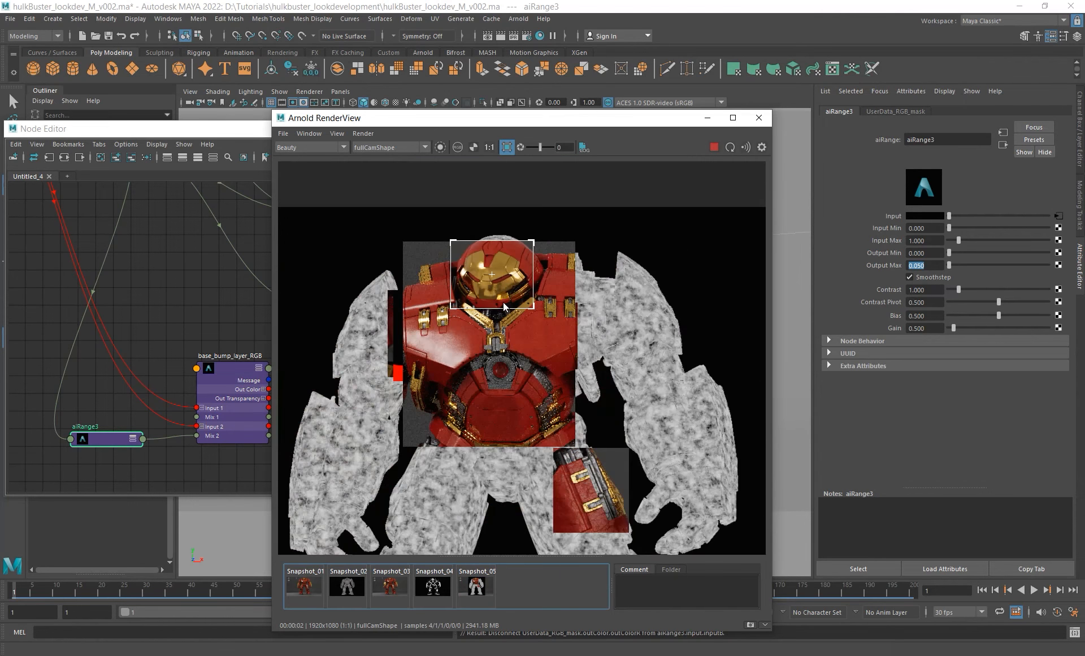
{"action": "left_click_drag", "start_coordinate": [332, 218], "coordinate": [425, 472], "text": "shift"}
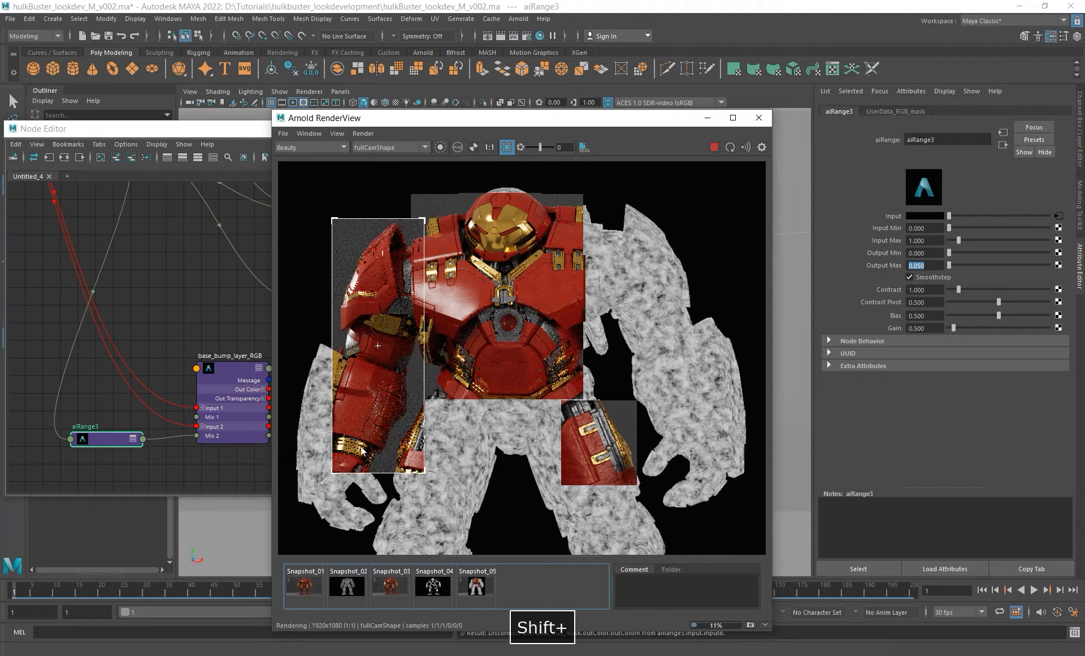
{"action": "left_click_drag", "start_coordinate": [295, 333], "coordinate": [339, 517], "text": "shift"}
{"action": "scroll", "coordinate": [346, 315], "scroll_direction": "up", "scroll_amount": 4}
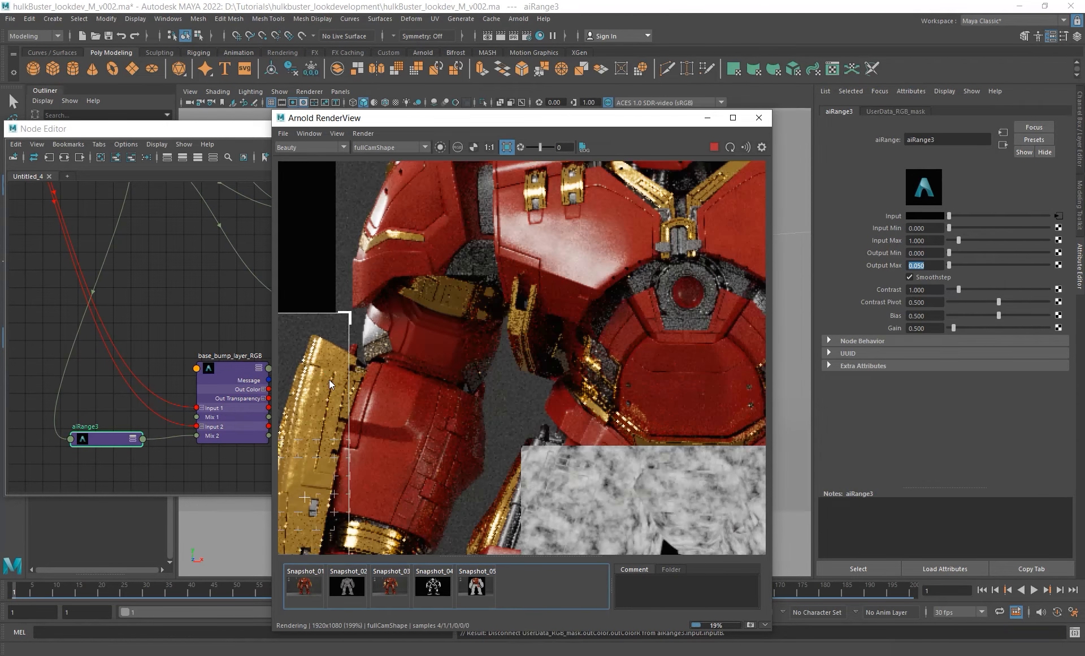
{"action": "middle_click_drag", "start_coordinate": [346, 315], "coordinate": [417, 331], "text": "alt"}
{"action": "scroll", "coordinate": [382, 368], "scroll_direction": "up", "scroll_amount": 2}
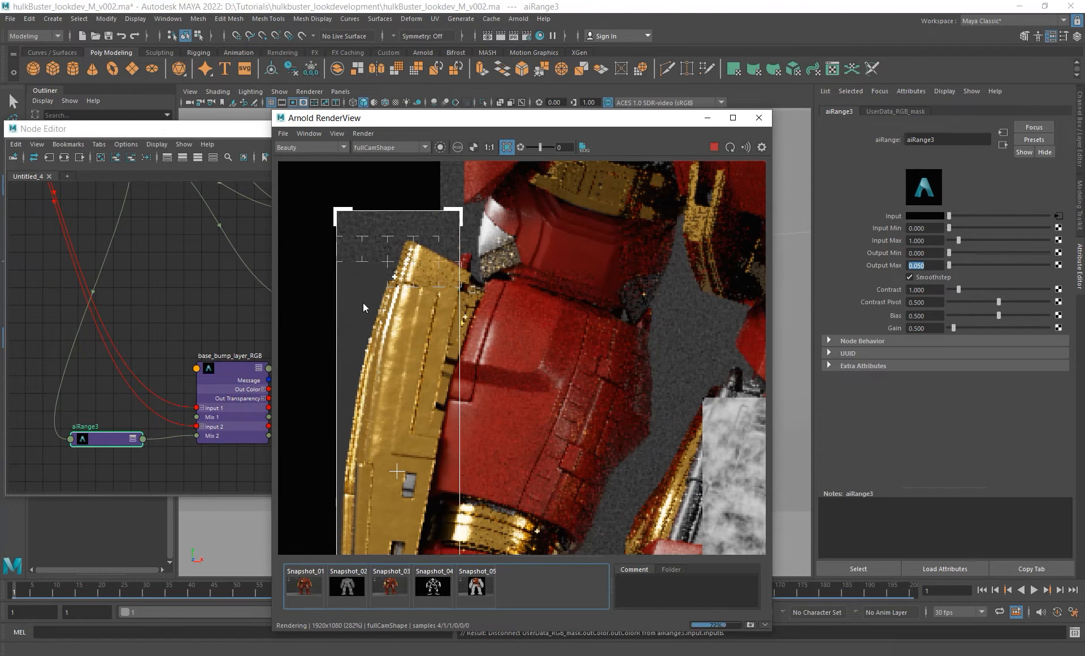
{"action": "left_click_drag", "start_coordinate": [339, 259], "coordinate": [439, 511], "text": "shift"}
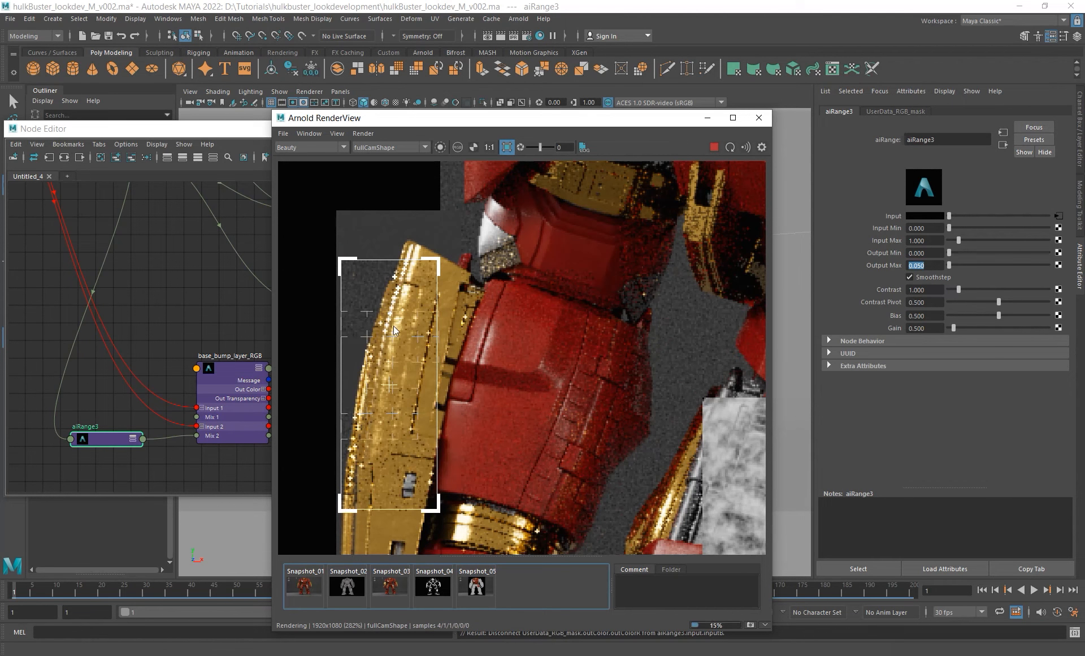
{"action": "scroll", "coordinate": [382, 375], "scroll_direction": "down", "scroll_amount": 2}
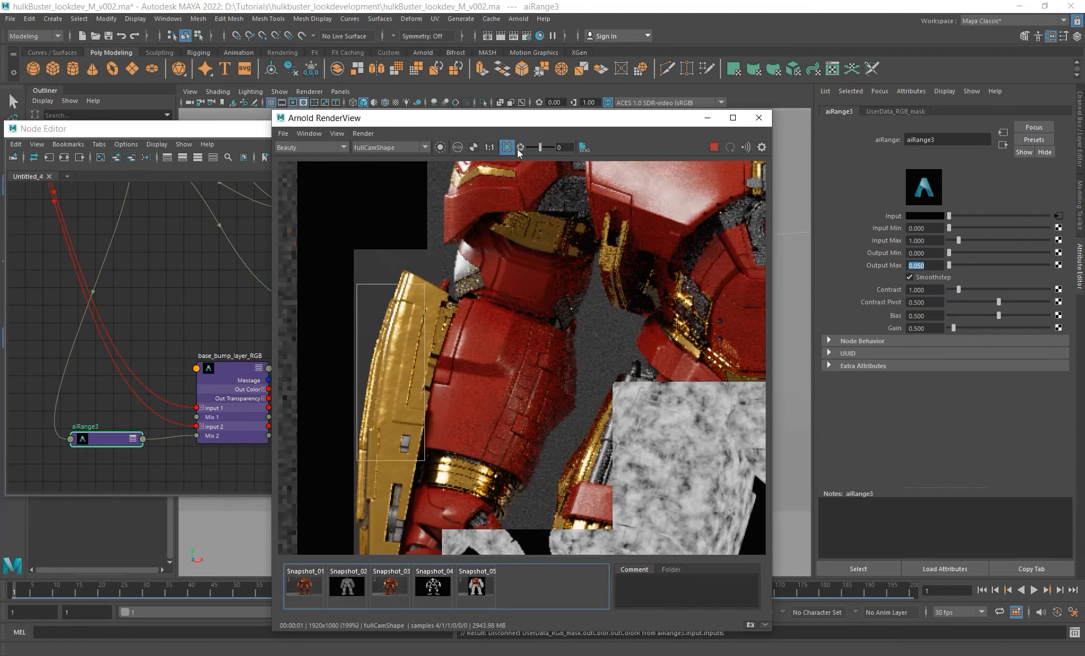
- Set aiRange3's Output Max to 0 and store a snapshot of the forearm render
{"action": "type", "text": "0"}
{"action": "key", "text": "Return"}
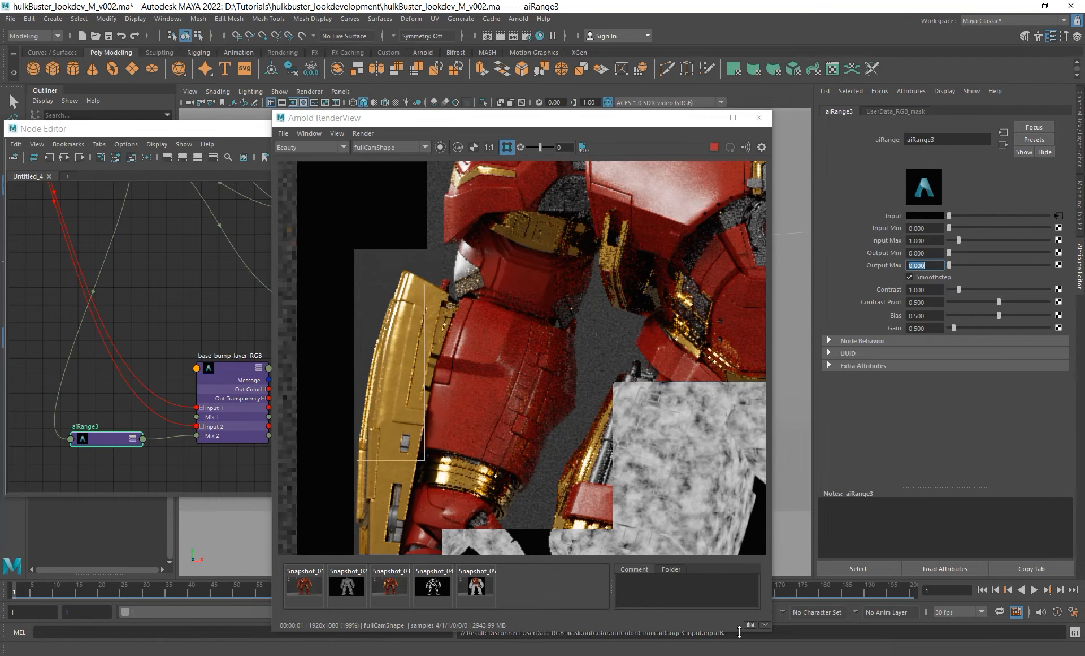
{"action": "left_click", "coordinate": [750, 625]}
- Set aiRange3's Output Max to 0.05 and compare the golden forearm plate with Snapshot_06
{"action": "left_click", "coordinate": [930, 265]}
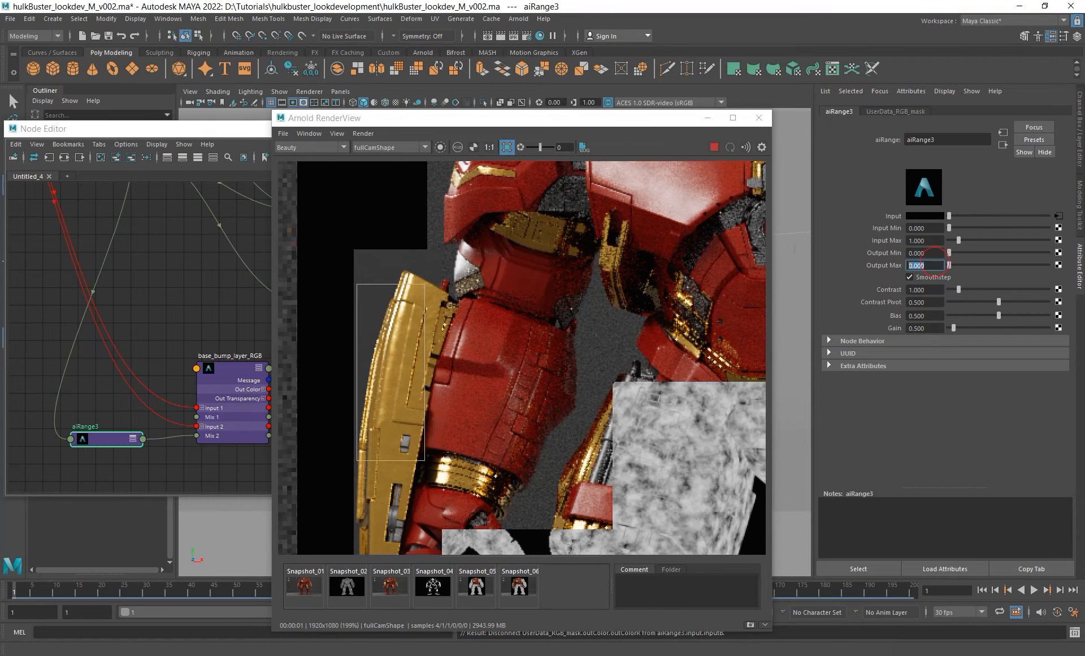
{"action": "type", "text": "0.05"}
{"action": "key", "text": "Return"}
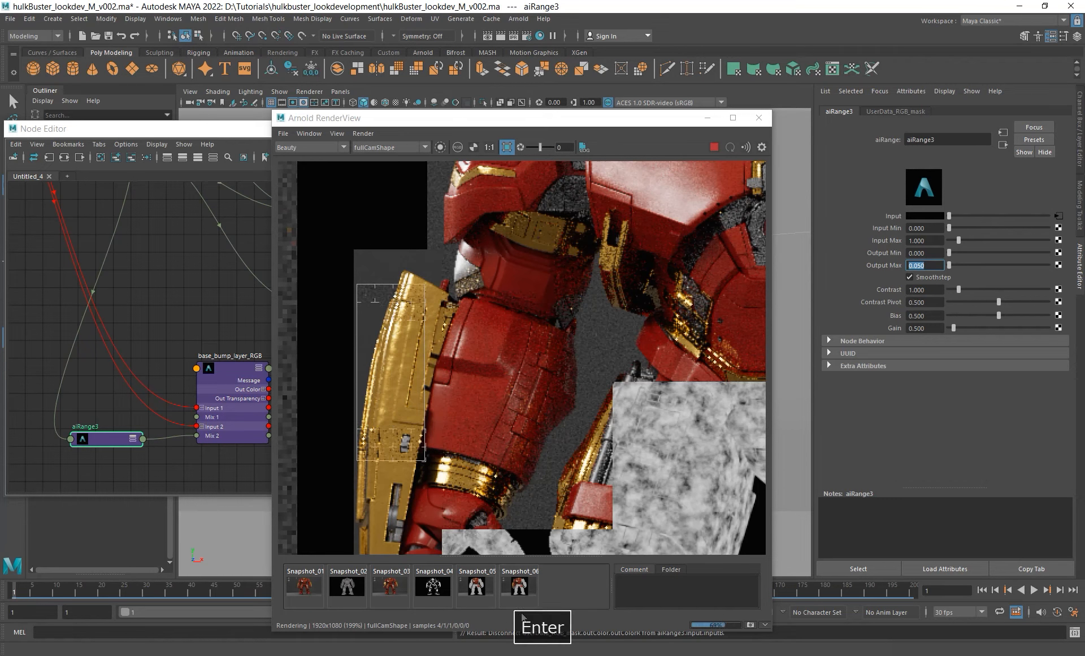
{"action": "left_click", "coordinate": [517, 587]}
{"action": "left_click", "coordinate": [517, 588]}
{"action": "left_click", "coordinate": [517, 588]}
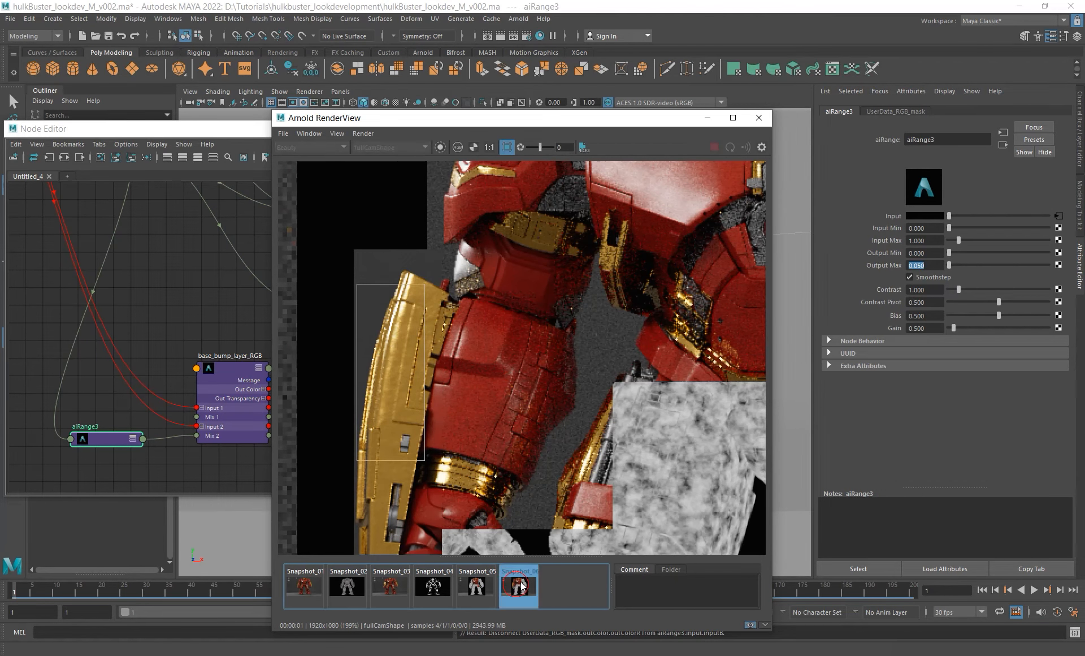
- Lower aiRange3's Output Max to 0.03 and check the forearm plate render against Snapshot_06
{"action": "left_click", "coordinate": [921, 265]}
{"action": "type", "text": "3"}
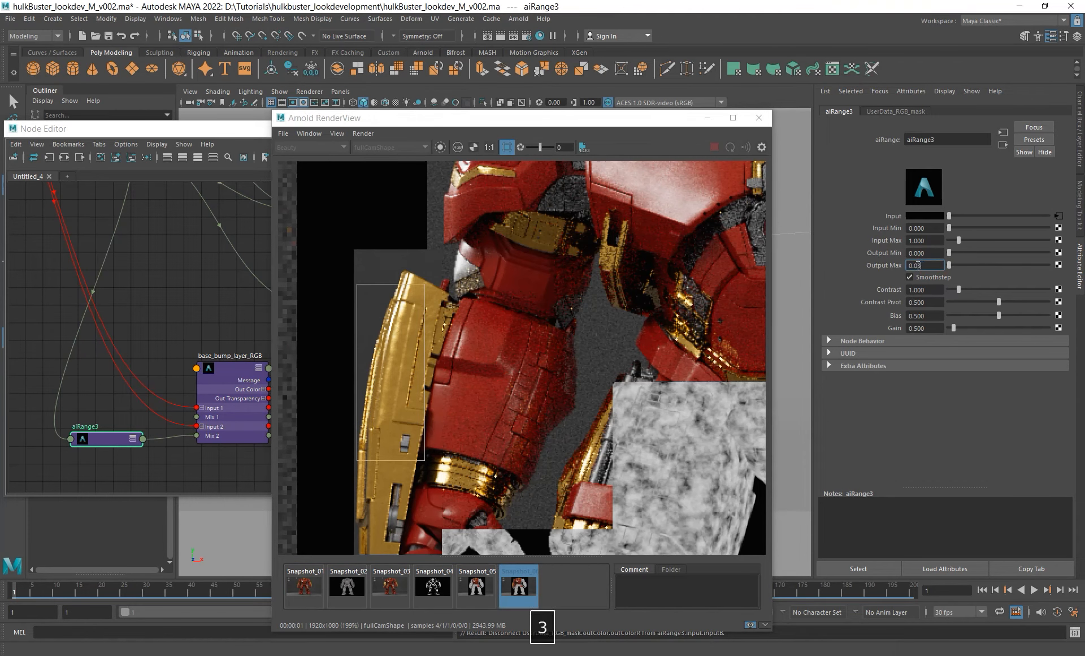
{"action": "key", "text": "Return"}
{"action": "left_click", "coordinate": [515, 587]}
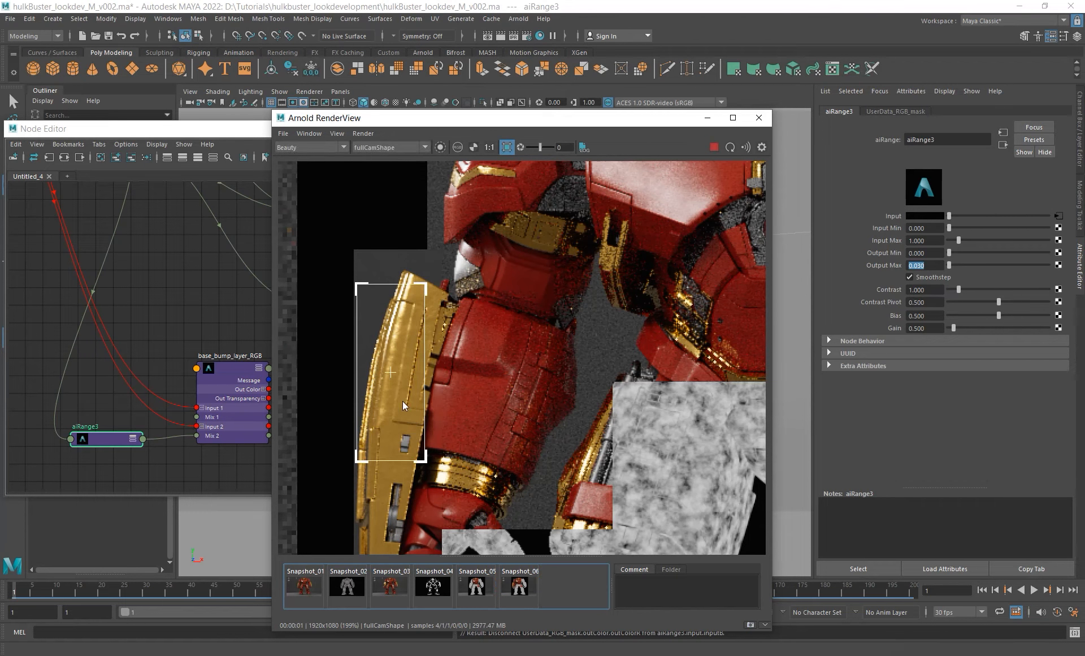
{"action": "scroll", "coordinate": [401, 400], "scroll_direction": "down", "scroll_amount": 2}
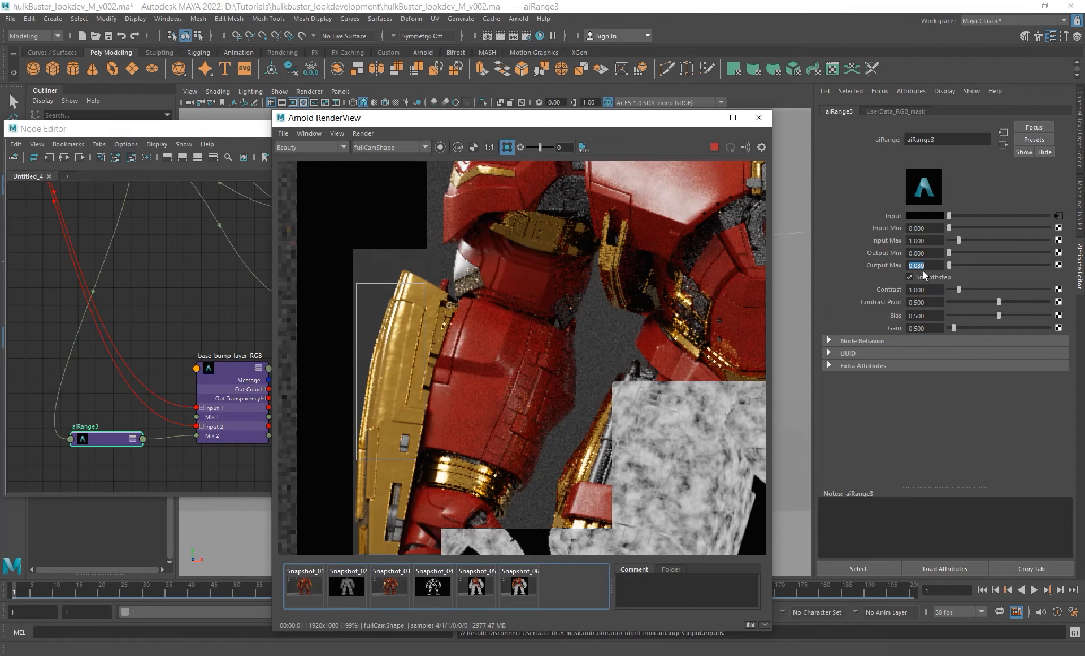
- Set aiRange3's Output Max to 0.015 and switch repeatedly between the render and Snapshot_06
{"action": "type", "text": "0.02"}
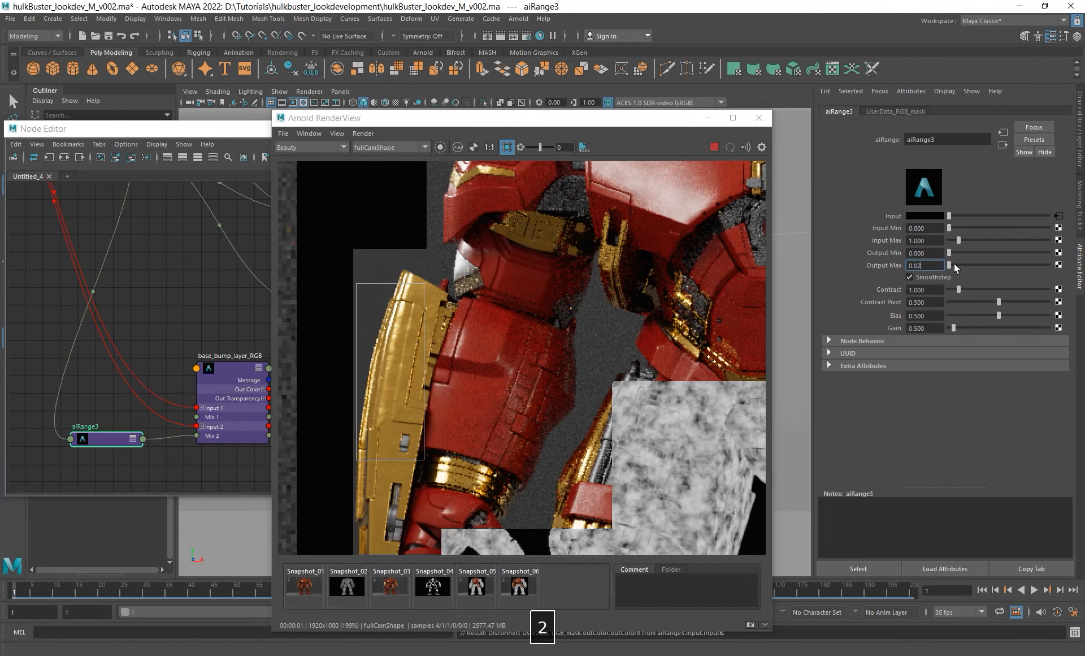
{"action": "key", "text": "BackSpace"}
{"action": "type", "text": "15"}
{"action": "key", "text": "Return"}
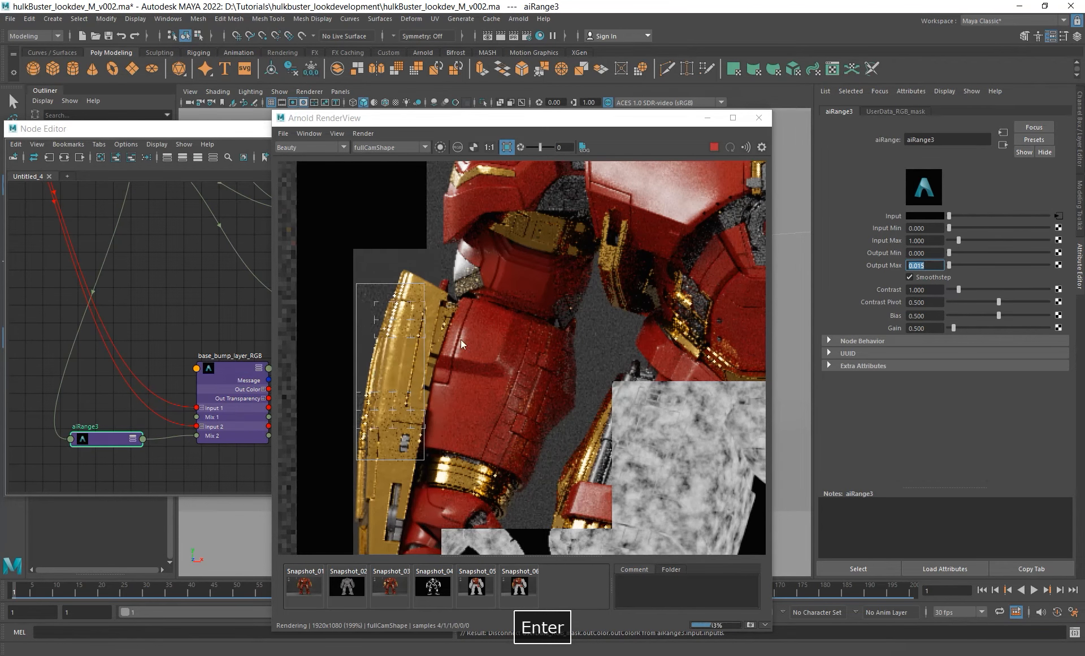
{"action": "left_click", "coordinate": [520, 592]}
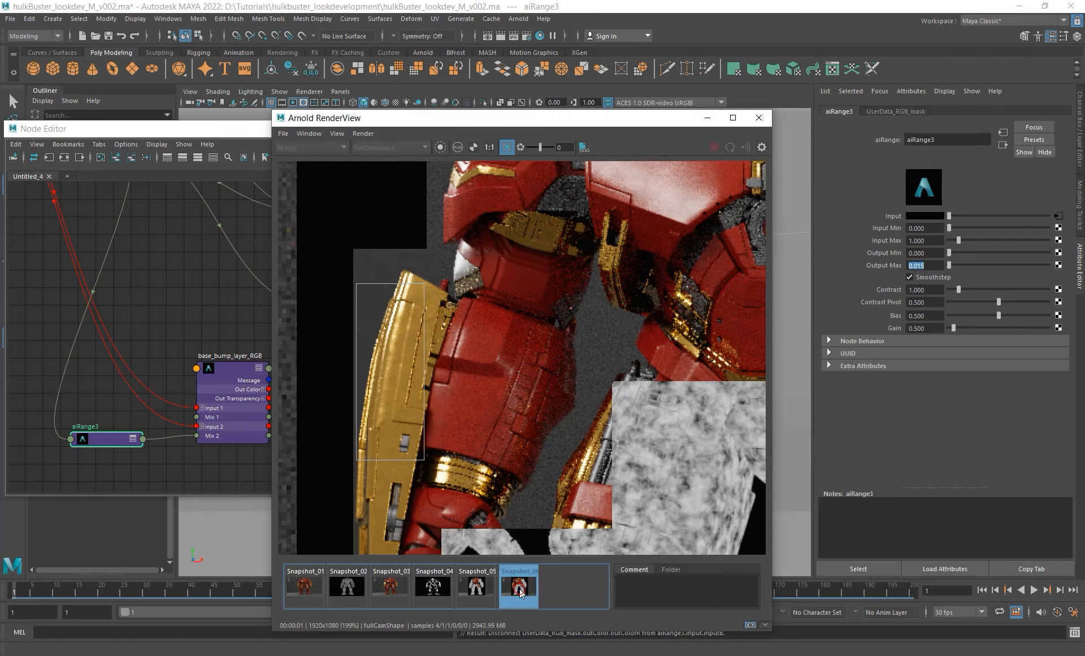
{"action": "left_click", "coordinate": [520, 591]}
{"action": "left_click", "coordinate": [521, 591]}
{"action": "left_click", "coordinate": [520, 592]}
- Set aiRange3's Output Max to 0.025 and compare the forearm plate render with Snapshot_06
{"action": "left_click_drag", "start_coordinate": [914, 266], "coordinate": [979, 266]}
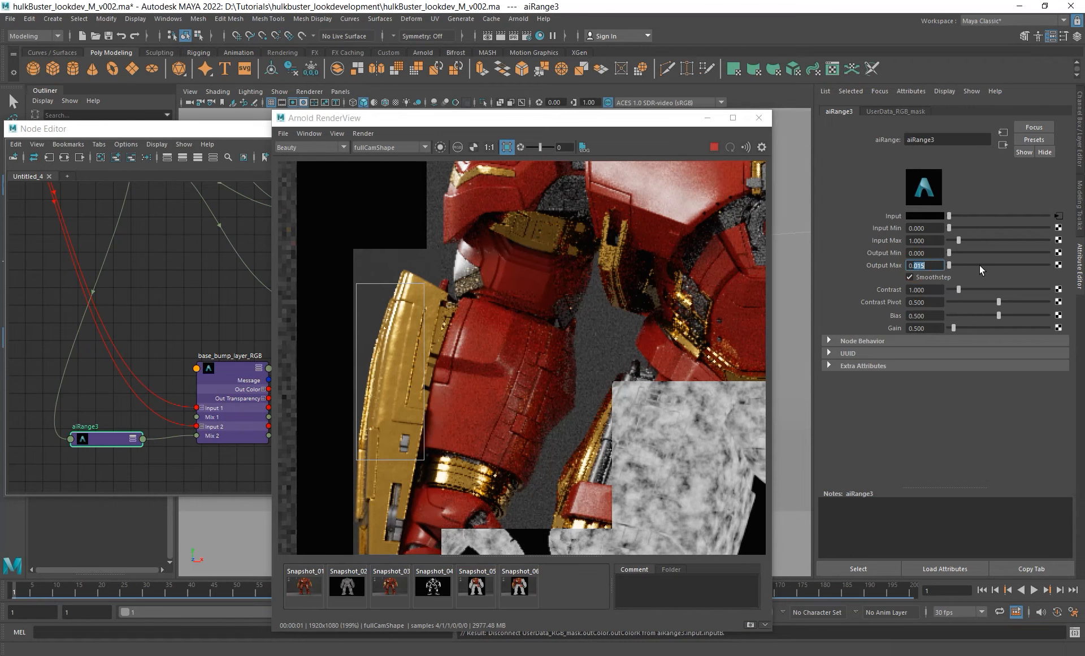
{"action": "type", "text": "2"}
{"action": "key", "text": "Return"}
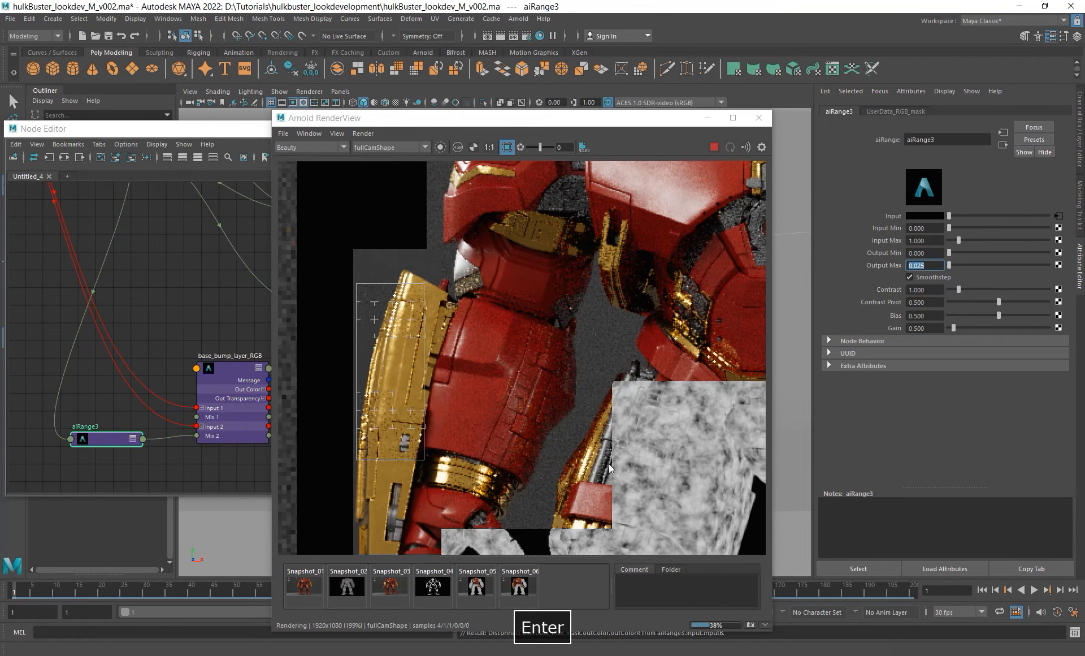
{"action": "left_click", "coordinate": [510, 588]}
{"action": "left_click", "coordinate": [511, 588]}
{"action": "left_click", "coordinate": [511, 589]}
{"action": "left_click", "coordinate": [511, 589]}
- Render a region around the whole arm and hand with the golden forearm plate
{"action": "scroll", "coordinate": [465, 352], "scroll_direction": "down", "scroll_amount": 3}
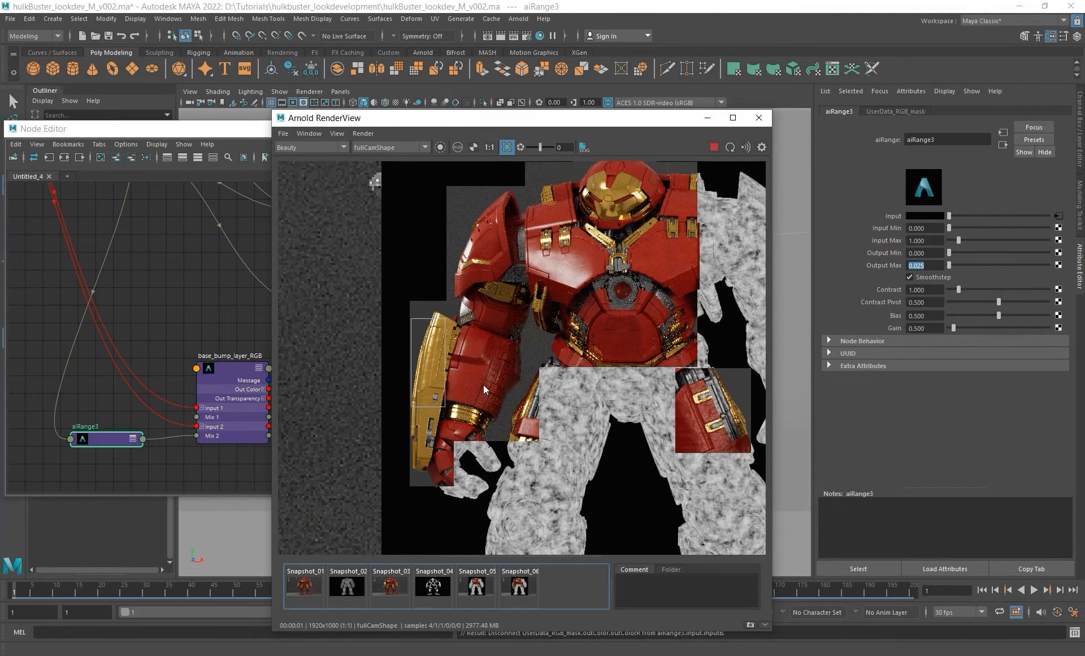
{"action": "middle_click_drag", "start_coordinate": [514, 390], "coordinate": [479, 375], "text": "alt"}
{"action": "left_click_drag", "start_coordinate": [535, 116], "coordinate": [708, 109]}
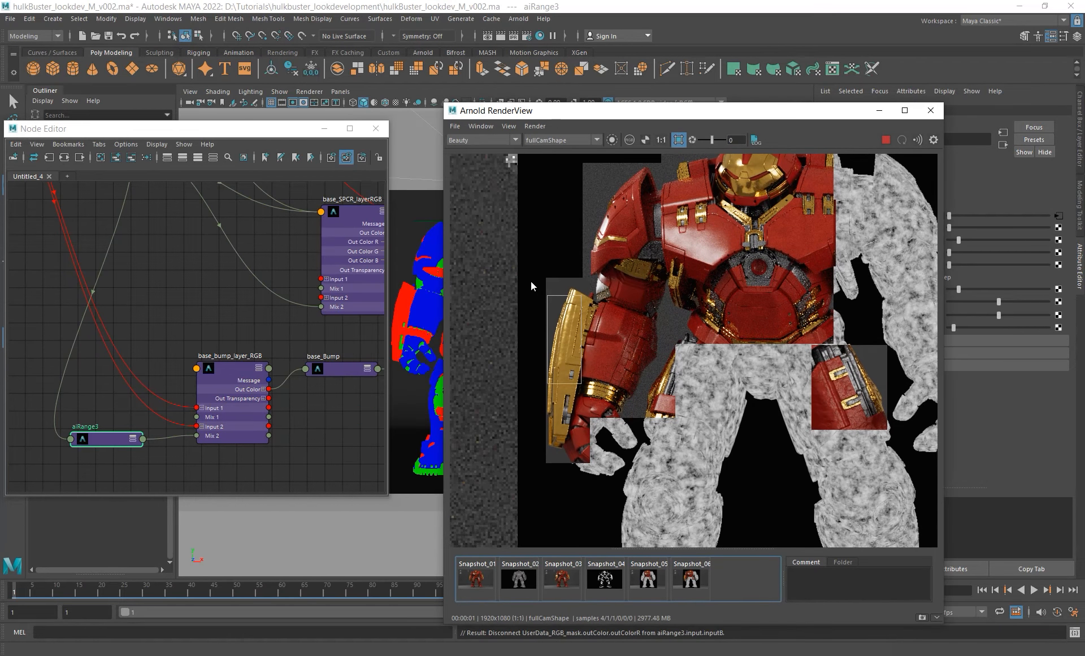
{"action": "mouse_move", "coordinate": [500, 243]}
{"action": "left_mouse_down", "text": "shift"}
{"action": "mouse_move", "coordinate": [592, 449]}
{"action": "mouse_move", "coordinate": [660, 489]}
{"action": "left_mouse_up", "text": "shift"}
- Select the whole hulkBuster group and rotate it about 66° around Y so the forearm plate faces the camera
{"action": "left_click_drag", "start_coordinate": [277, 130], "coordinate": [231, 137]}
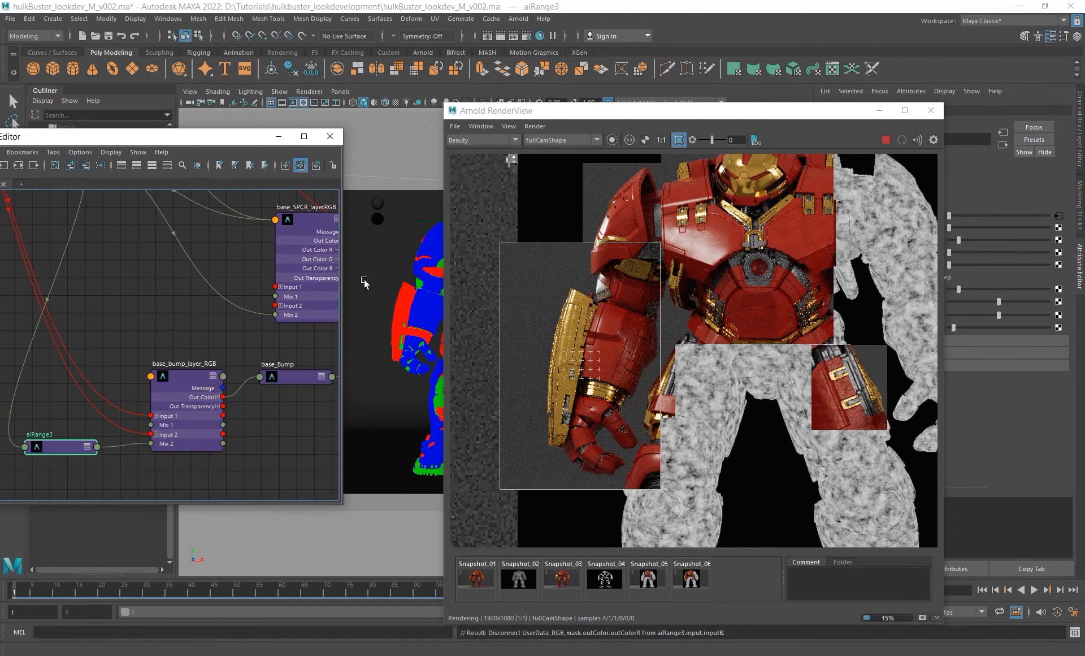
{"action": "left_click", "coordinate": [407, 318]}
{"action": "key", "text": "Up"}
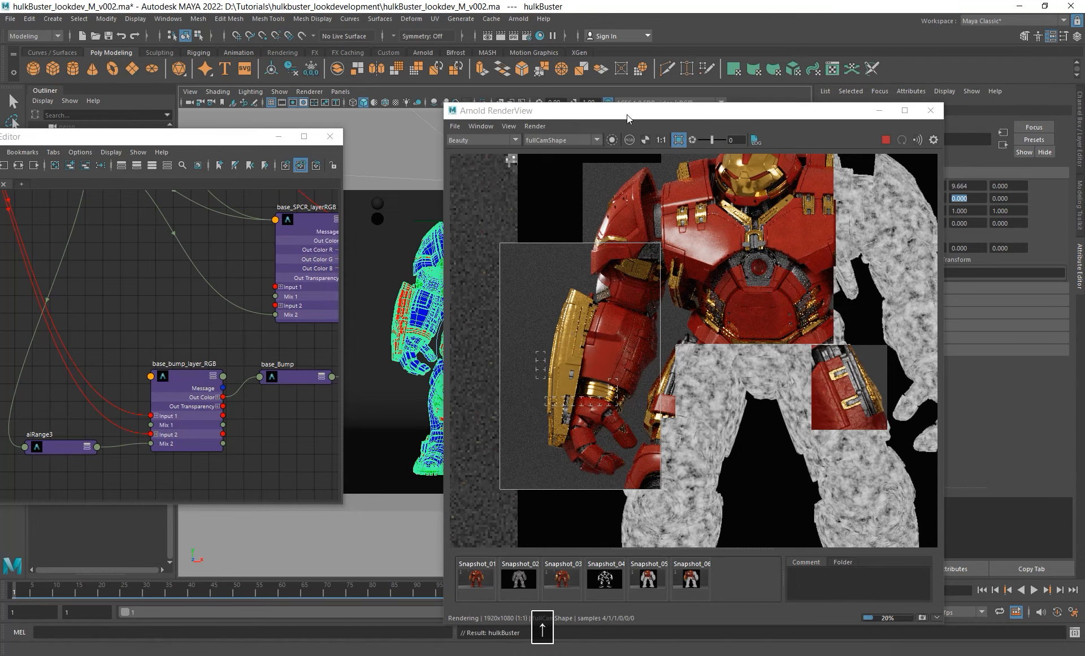
{"action": "left_click_drag", "start_coordinate": [628, 117], "coordinate": [667, 172]}
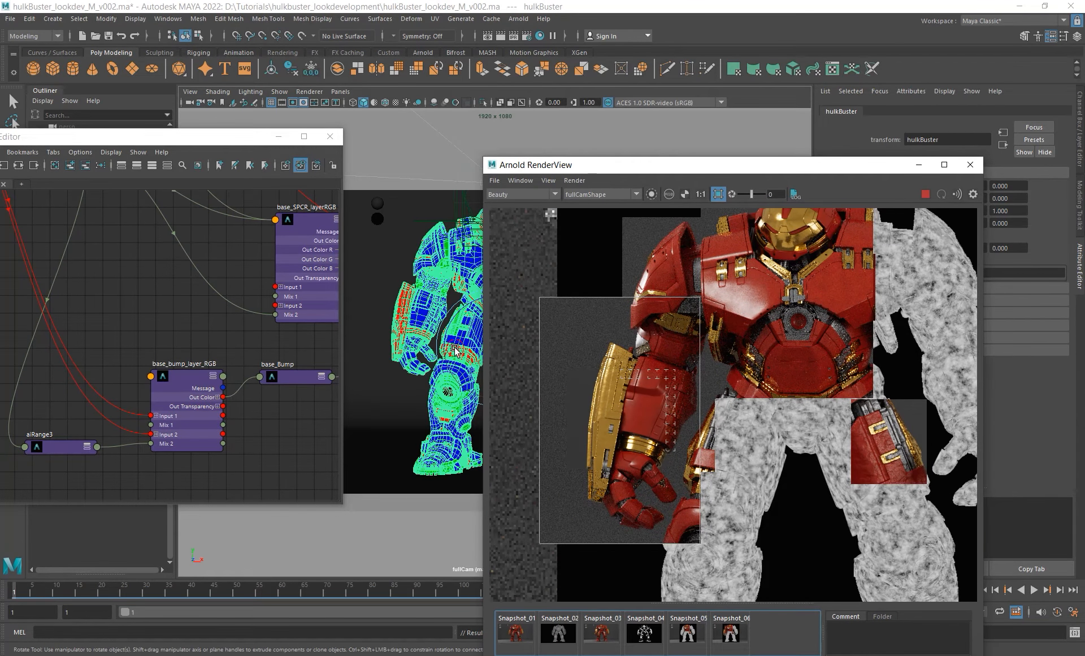
{"action": "left_click_drag", "start_coordinate": [455, 351], "coordinate": [506, 356]}
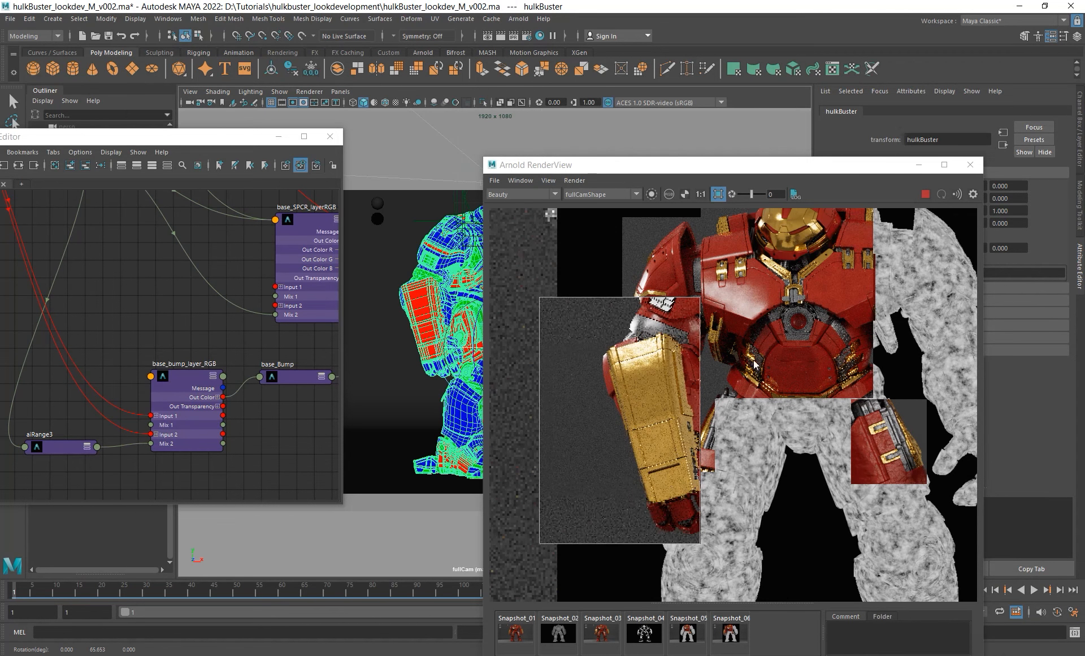
- Render a close-up region over the upper end of the golden forearm plate and show aiRange3's attributes
{"action": "left_click_drag", "start_coordinate": [604, 336], "coordinate": [666, 376], "text": "shift"}
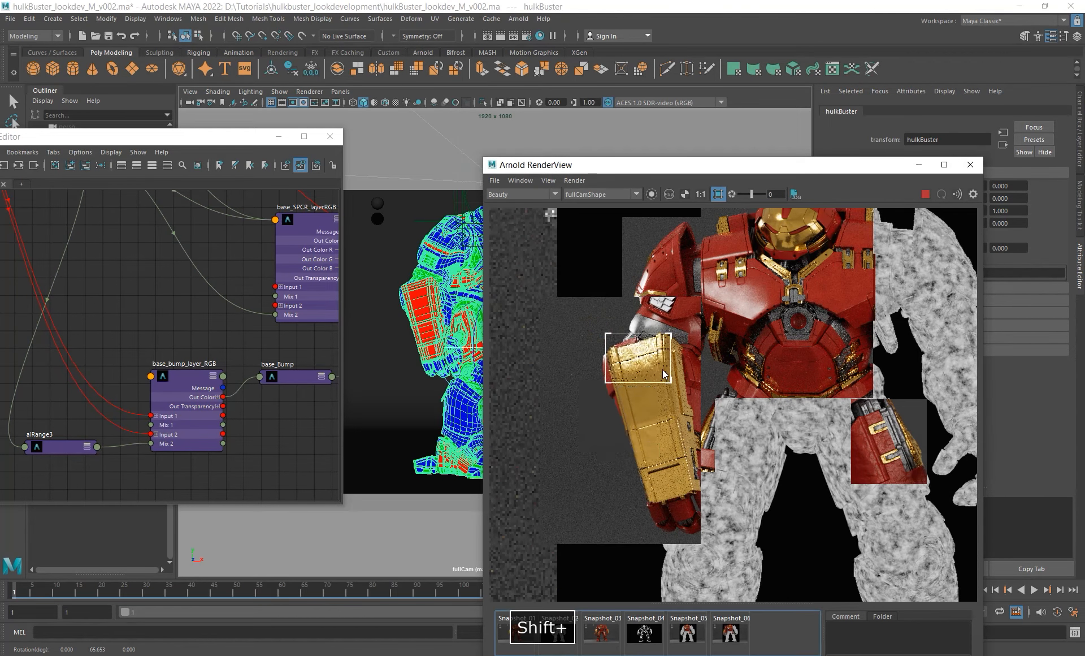
{"action": "scroll", "coordinate": [663, 368], "scroll_direction": "up", "scroll_amount": 3}
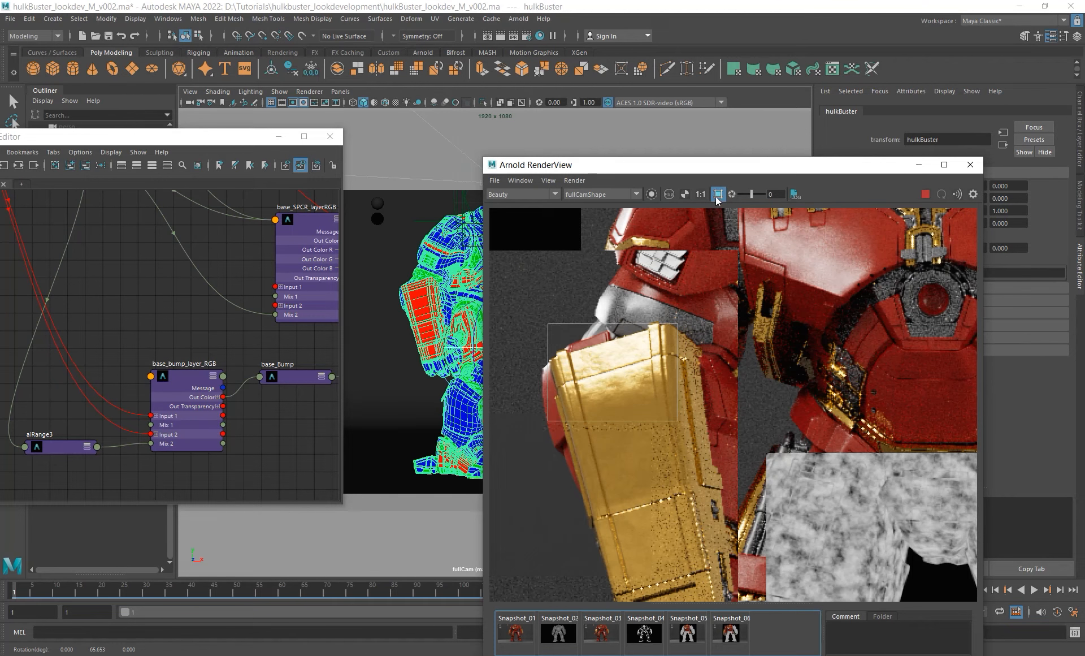
{"action": "left_click_drag", "start_coordinate": [729, 173], "coordinate": [669, 159]}
{"action": "left_click", "coordinate": [45, 448]}
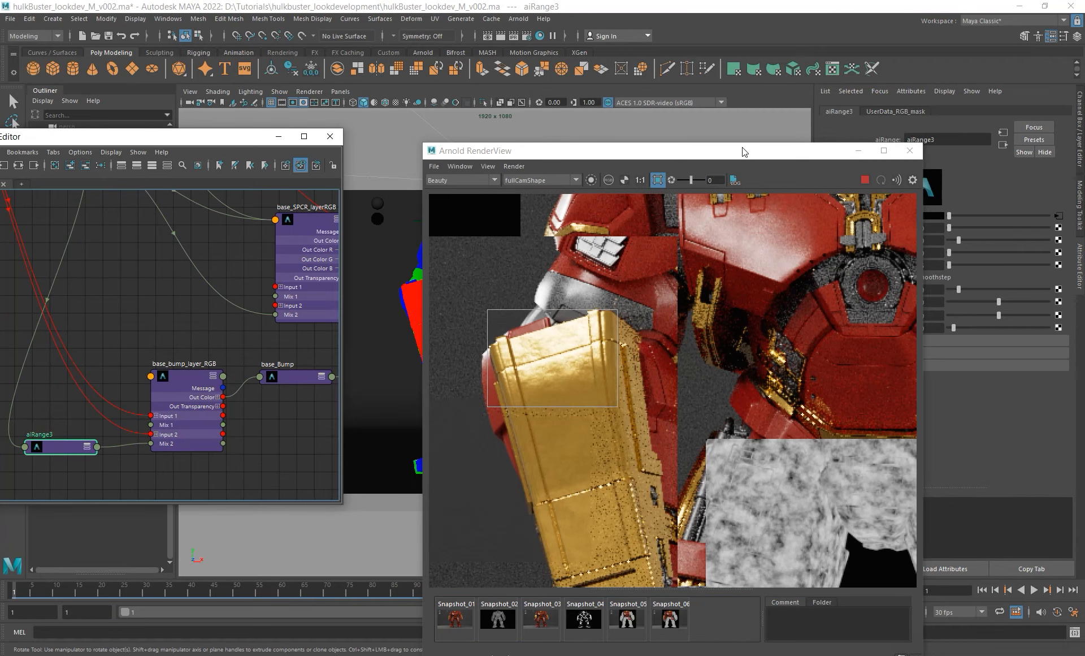
{"action": "left_click_drag", "start_coordinate": [744, 151], "coordinate": [556, 141]}
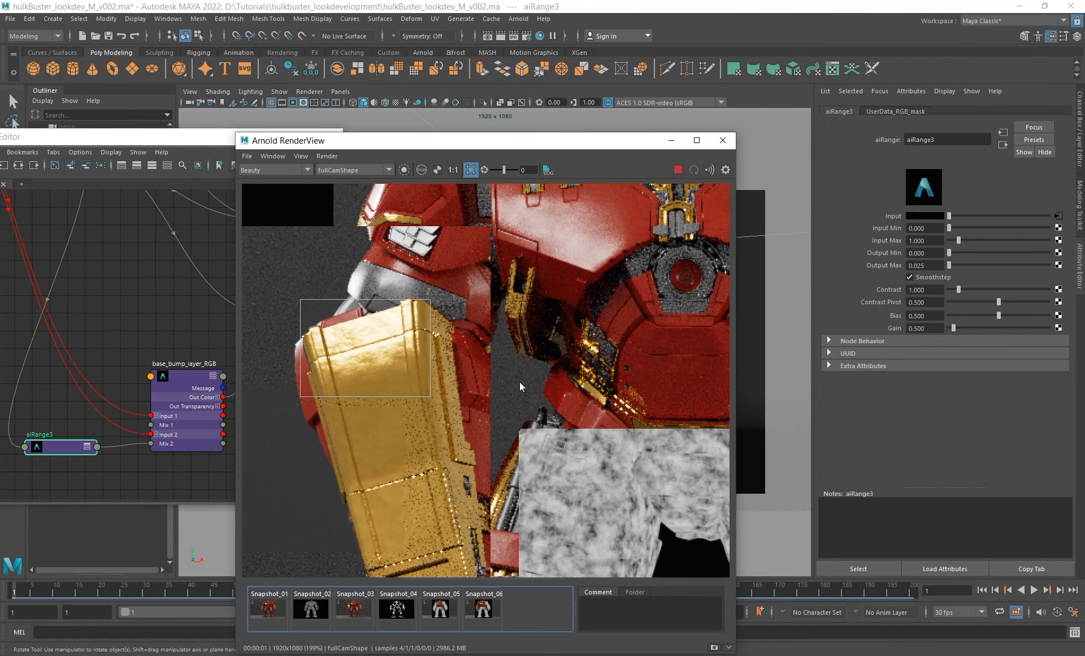
- Temporarily disable the yellow layer of base_bump_layer_RGB and compare the forearm plate with a newly stored snapshot
{"action": "left_click", "coordinate": [185, 443]}
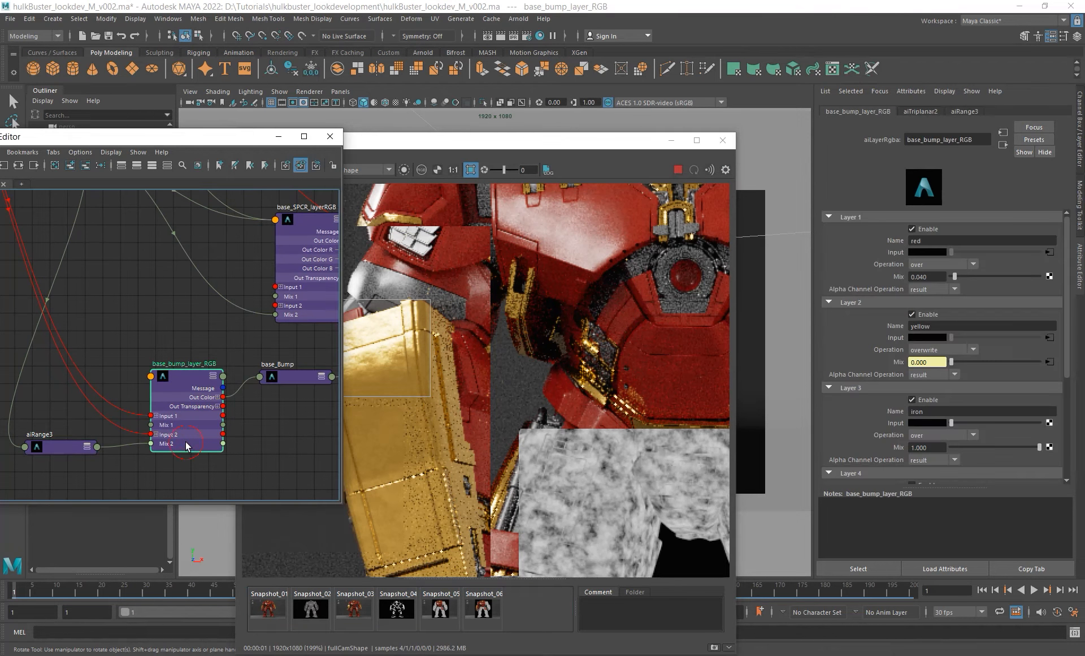
{"action": "left_click", "coordinate": [568, 142]}
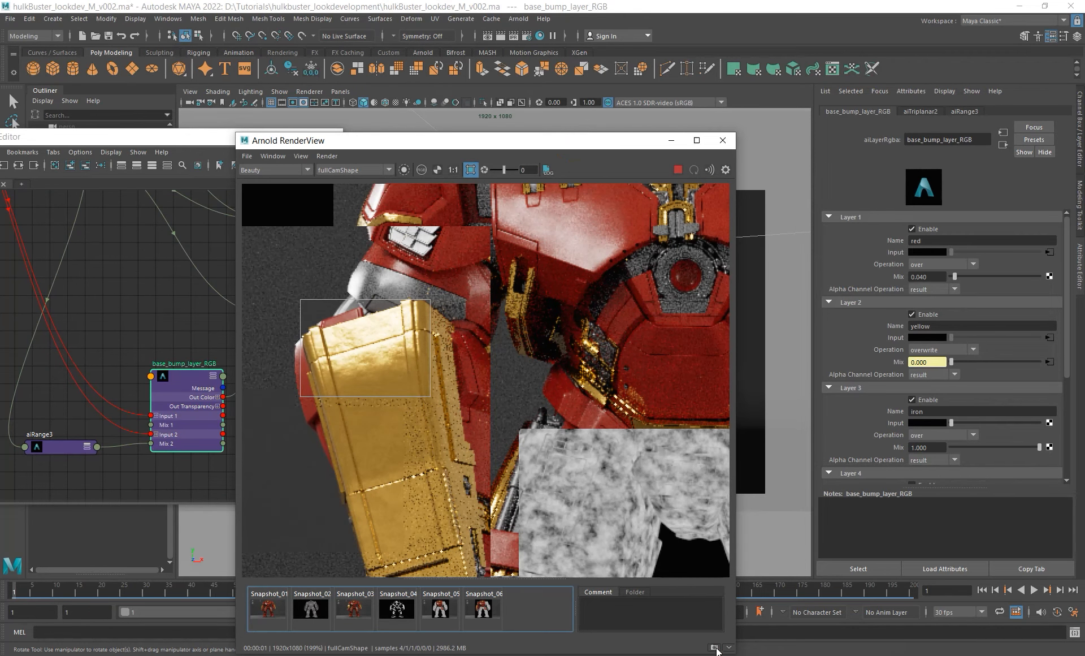
{"action": "left_click", "coordinate": [912, 314]}
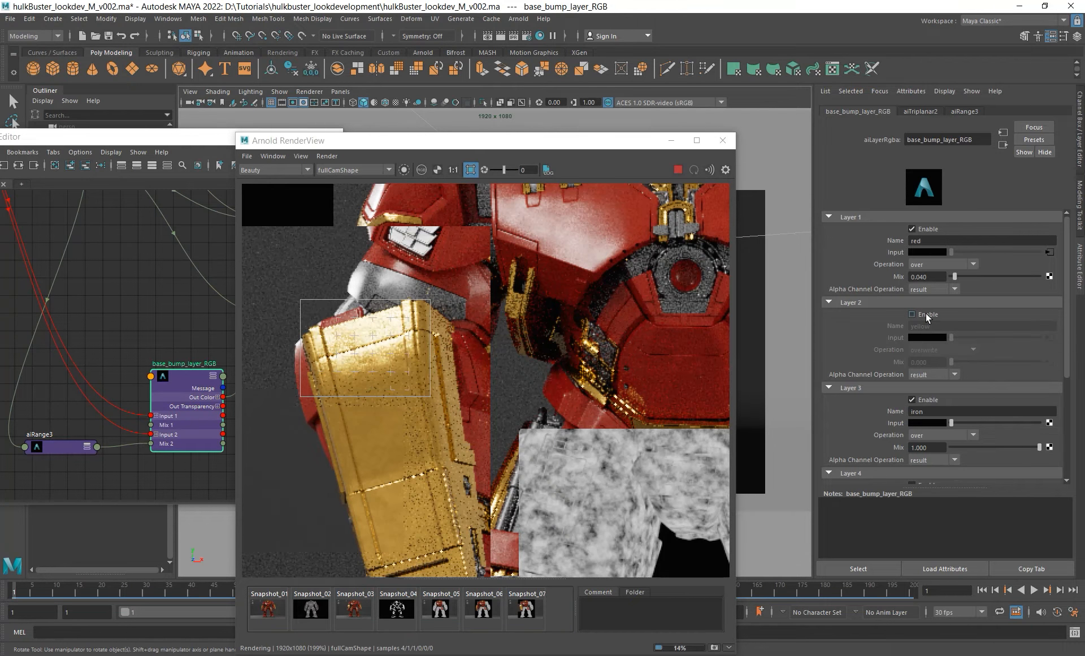
{"action": "left_click", "coordinate": [526, 611]}
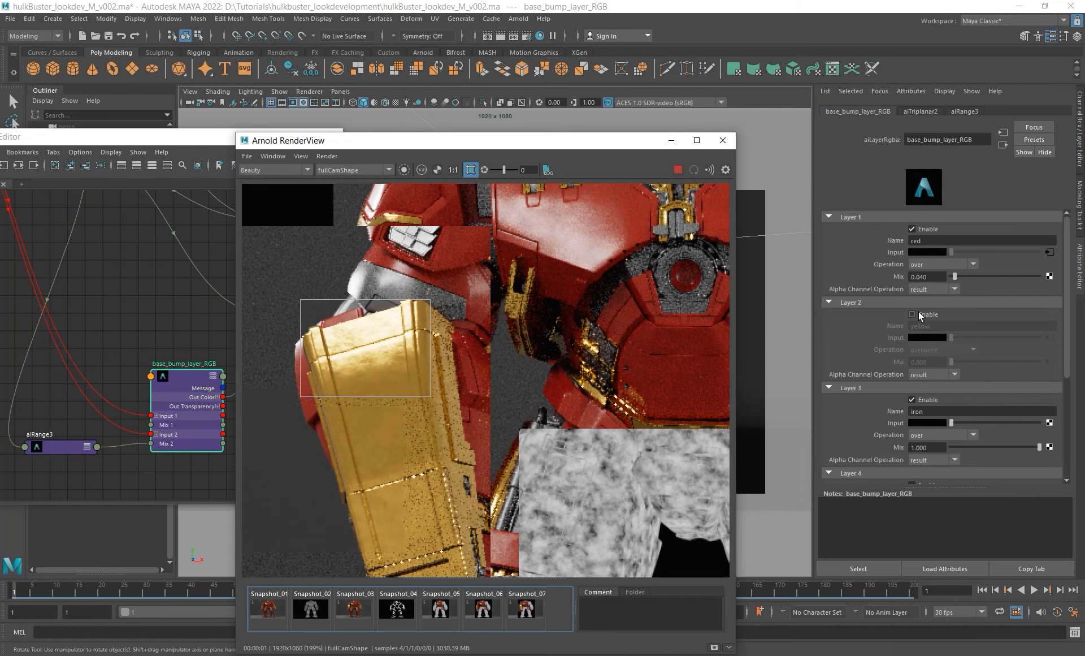
{"action": "left_click", "coordinate": [918, 313]}
- Reduce aiRange3's Output Max to 0.015 for the close-up of the forearm plate
{"action": "left_click", "coordinate": [54, 449]}
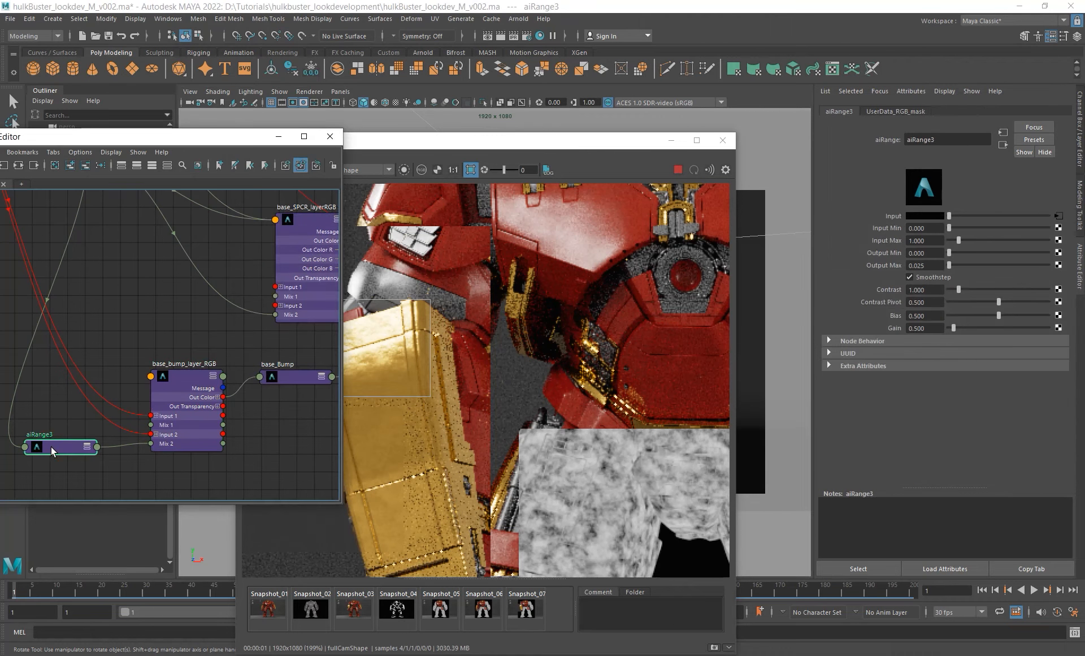
{"action": "left_click", "coordinate": [511, 313]}
{"action": "left_click", "coordinate": [917, 265]}
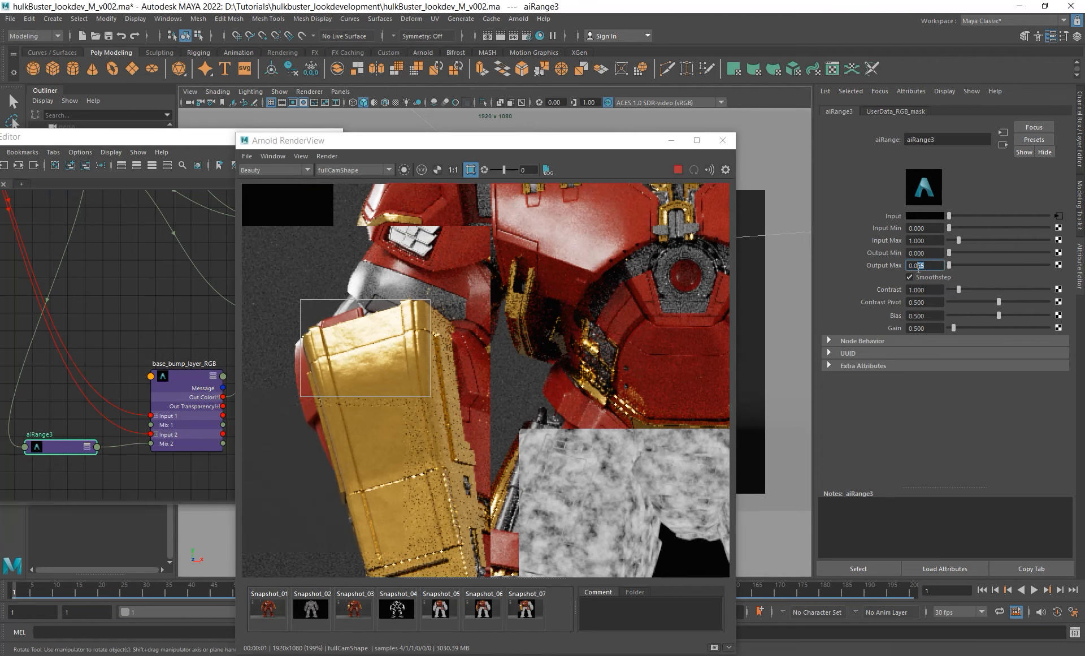
{"action": "type", "text": "0.015"}
{"action": "key", "text": "Return"}
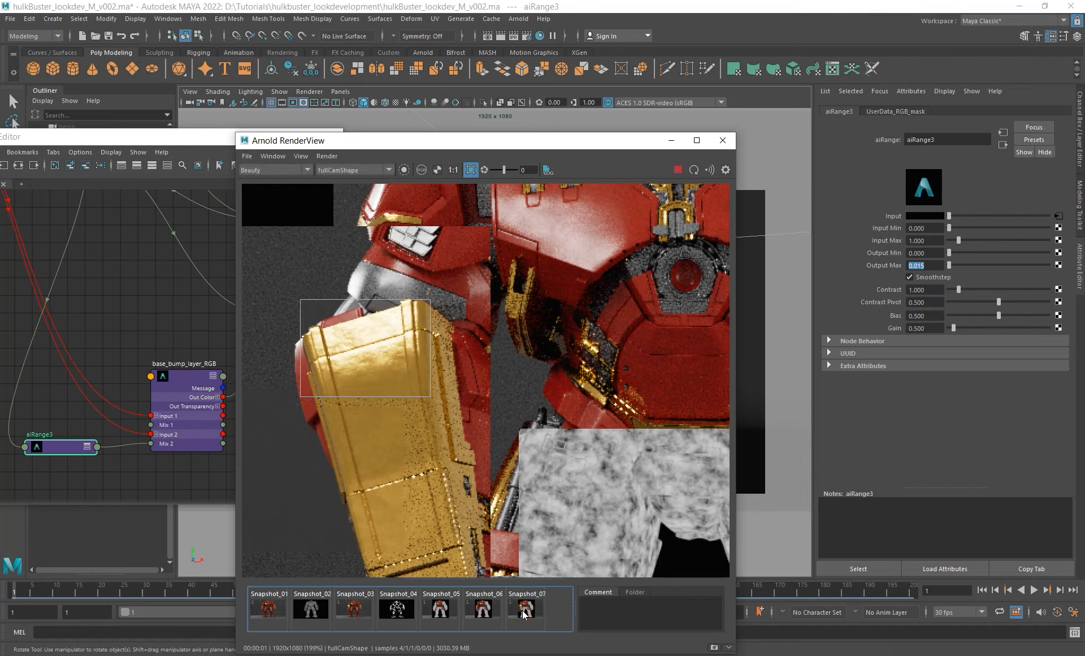
- Set aiRange3's Output Max to 0.02 and render the full figure instead of a region
{"action": "left_click_drag", "start_coordinate": [918, 264], "coordinate": [945, 264]}
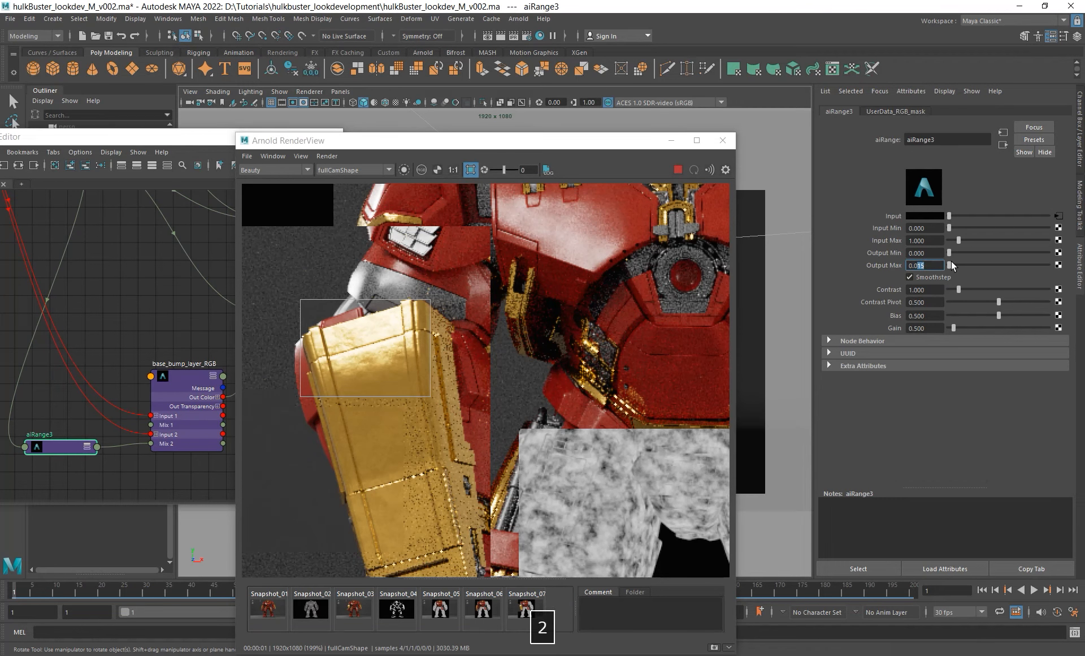
{"action": "type", "text": "2"}
{"action": "key", "text": "Return"}
{"action": "scroll", "coordinate": [446, 381], "scroll_direction": "down", "scroll_amount": 5}
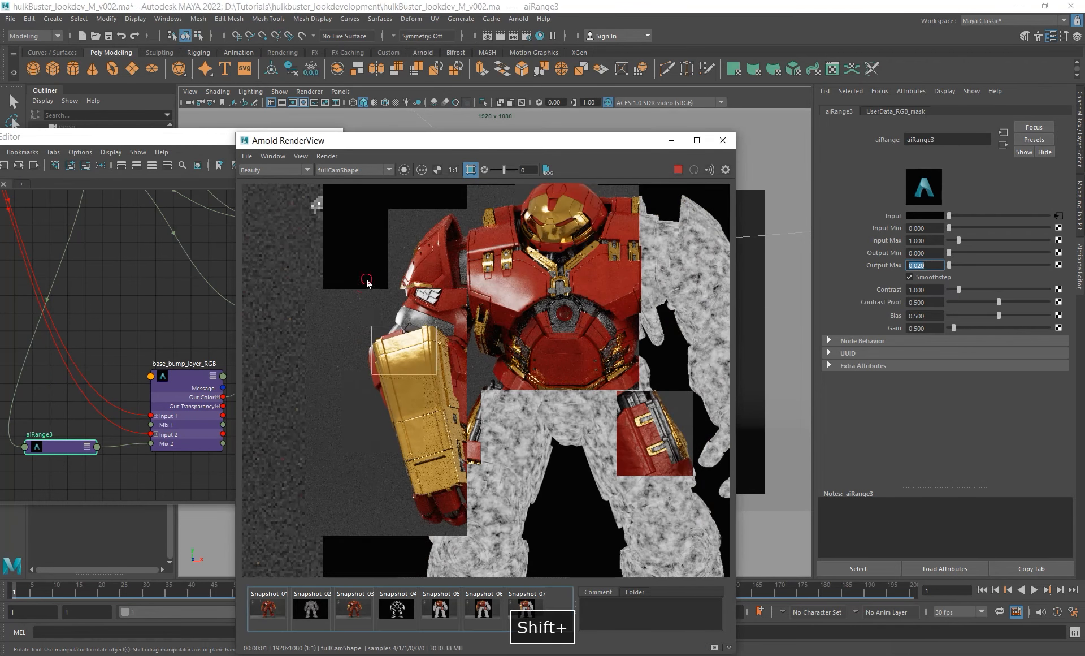
{"action": "middle_click_drag", "start_coordinate": [529, 427], "coordinate": [507, 437], "text": "alt"}
{"action": "left_click_drag", "start_coordinate": [472, 357], "coordinate": [508, 361], "text": "shift"}
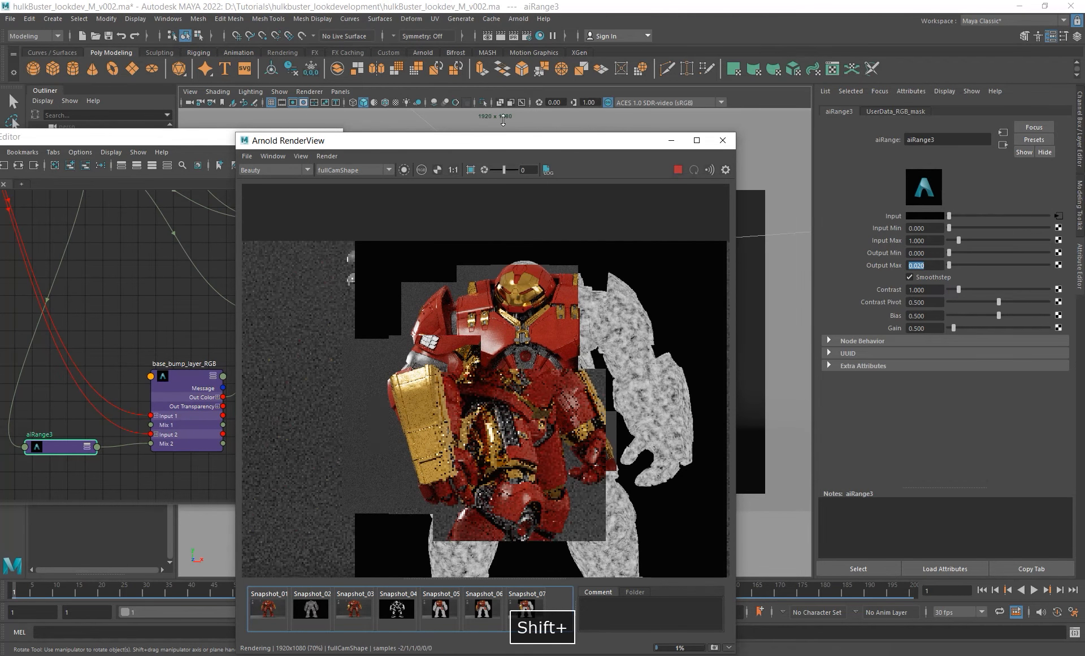
- Select the whole hulkBuster group and set its Y rotation to 0
{"action": "left_click_drag", "start_coordinate": [490, 145], "coordinate": [728, 152]}
{"action": "left_click", "coordinate": [424, 291]}
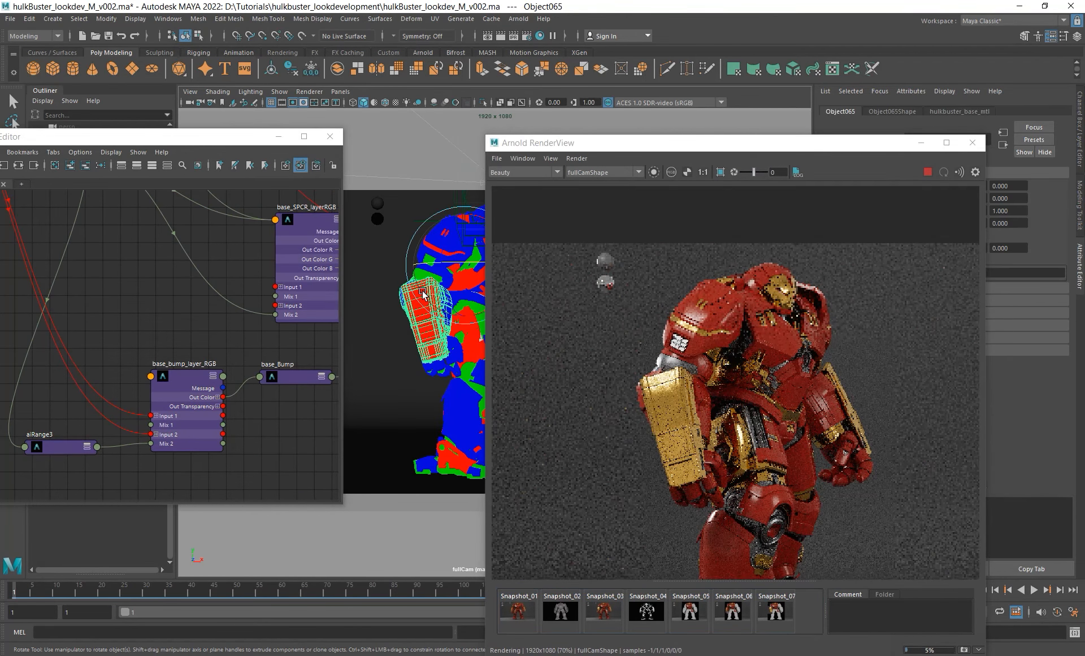
{"action": "key", "text": "Up"}
{"action": "left_click_drag", "start_coordinate": [836, 145], "coordinate": [626, 133]}
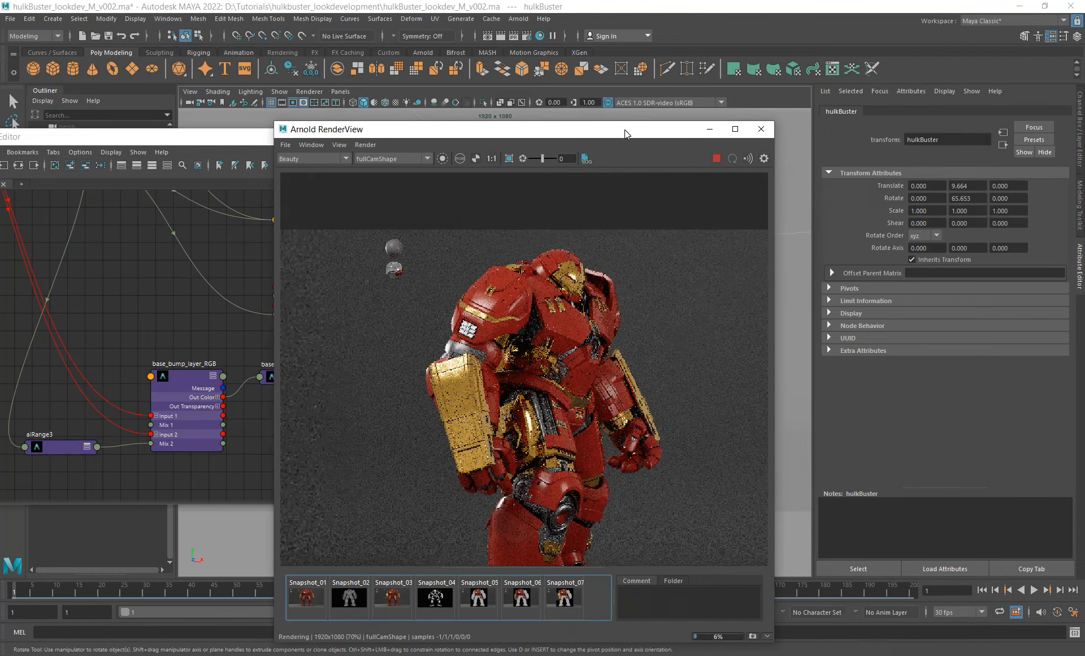
{"action": "double_click", "coordinate": [961, 198]}
{"action": "type", "text": "0"}
{"action": "key", "text": "Return"}
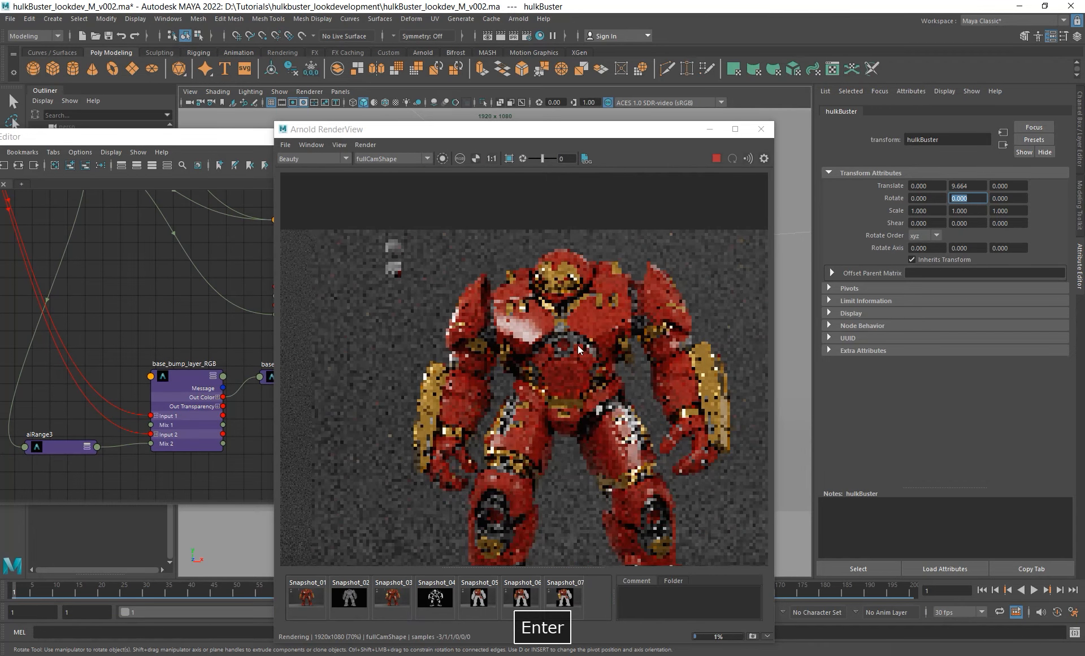
- Duplicate the aiRange3 node and place the copy just above base_bump_layer_RGB in the node graph
{"action": "scroll", "coordinate": [579, 344], "scroll_direction": "up", "scroll_amount": 3}
{"action": "middle_click_drag", "start_coordinate": [445, 373], "coordinate": [481, 321], "text": "alt"}
{"action": "left_click_drag", "start_coordinate": [513, 134], "coordinate": [750, 106]}
{"action": "scroll", "coordinate": [175, 353], "scroll_direction": "down", "scroll_amount": 5}
{"action": "middle_click_drag", "start_coordinate": [157, 305], "coordinate": [223, 288], "text": "alt"}
{"action": "scroll", "coordinate": [220, 291], "scroll_direction": "up", "scroll_amount": 4}
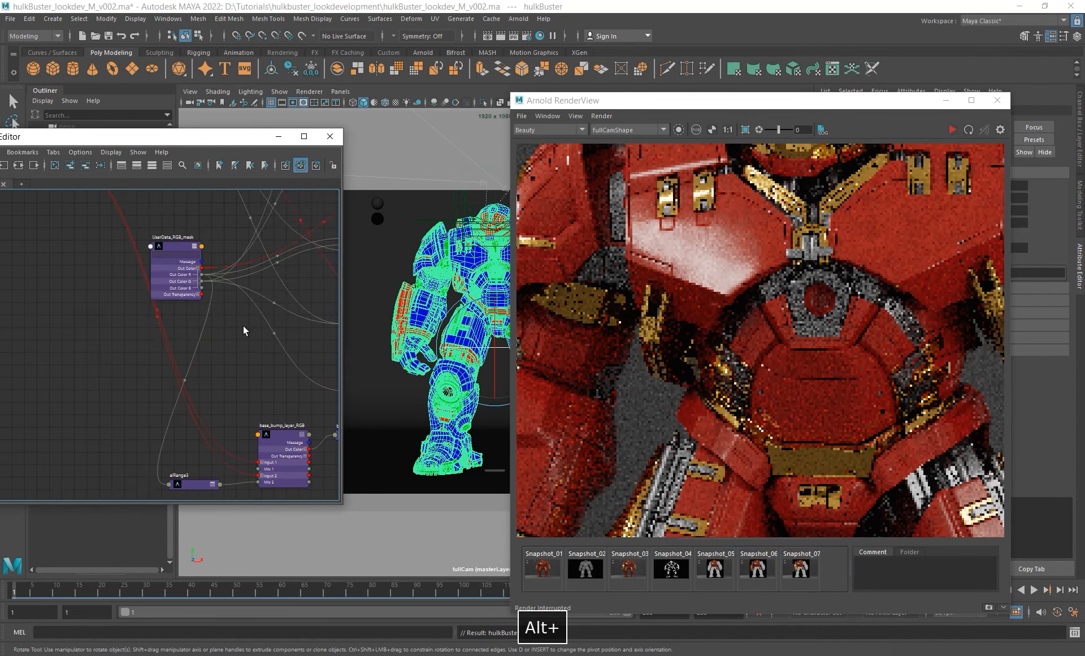
{"action": "middle_click_drag", "start_coordinate": [244, 327], "coordinate": [243, 299], "text": "alt"}
{"action": "left_click", "coordinate": [190, 459]}
{"action": "key", "text": "ctrl+d"}
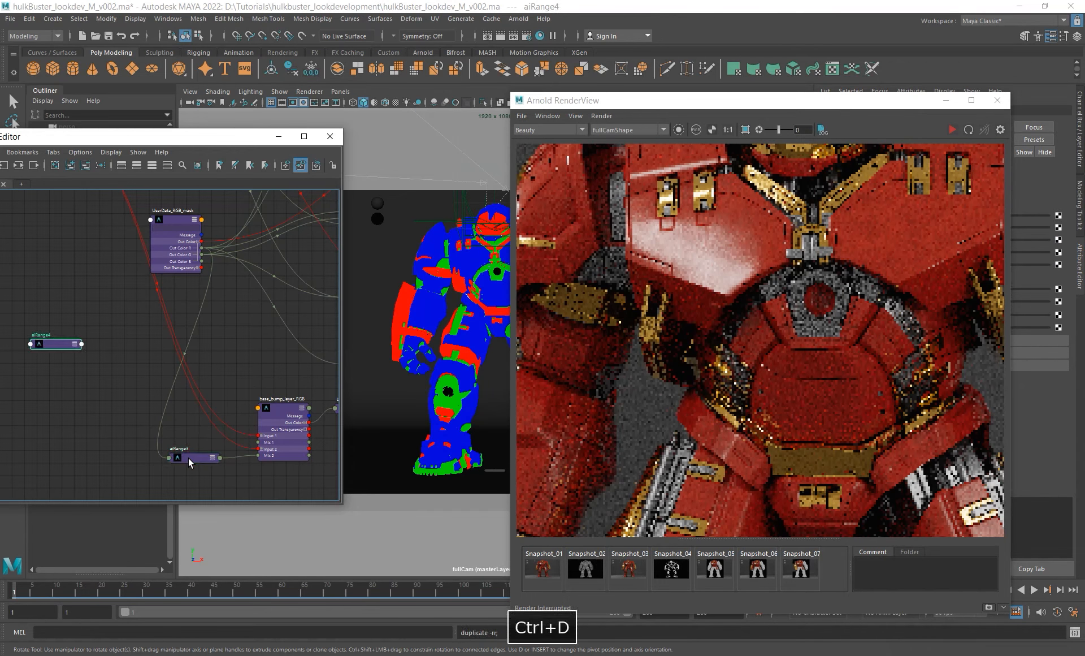
{"action": "left_click_drag", "start_coordinate": [51, 347], "coordinate": [231, 351]}
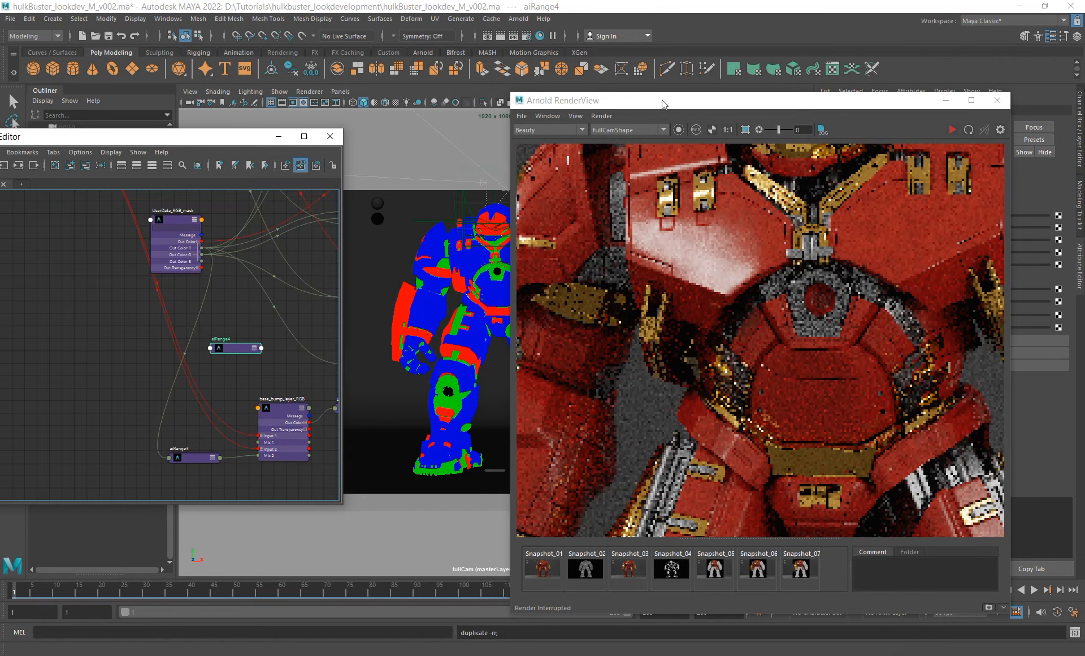
- Expand aiRange4's ports and connect Out Color G of UserData_RGB_mask to its Input R
{"action": "left_click_drag", "start_coordinate": [663, 104], "coordinate": [498, 481]}
{"action": "middle_click_drag", "start_coordinate": [195, 277], "coordinate": [184, 263], "text": "alt"}
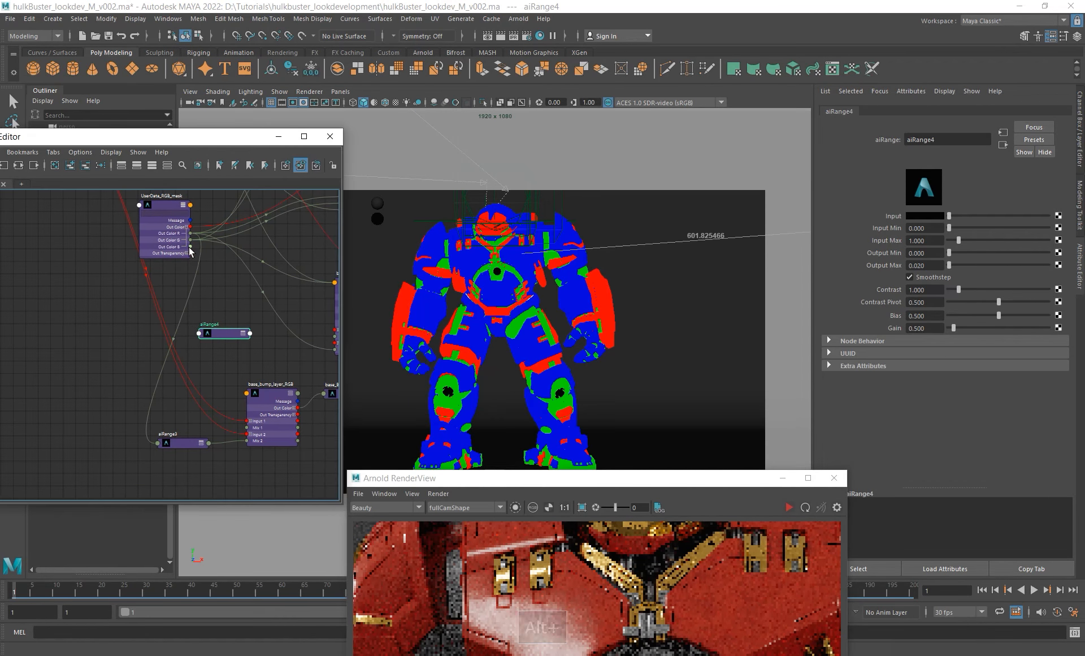
{"action": "left_click", "coordinate": [243, 333]}
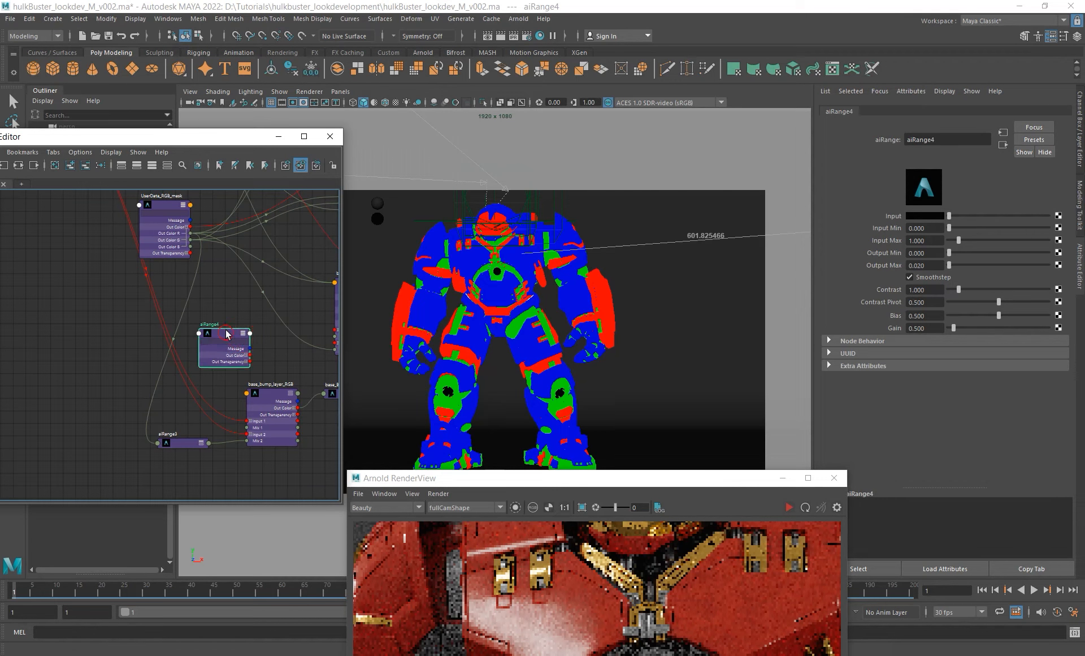
{"action": "left_click_drag", "start_coordinate": [245, 338], "coordinate": [261, 311]}
{"action": "left_click", "coordinate": [258, 307]}
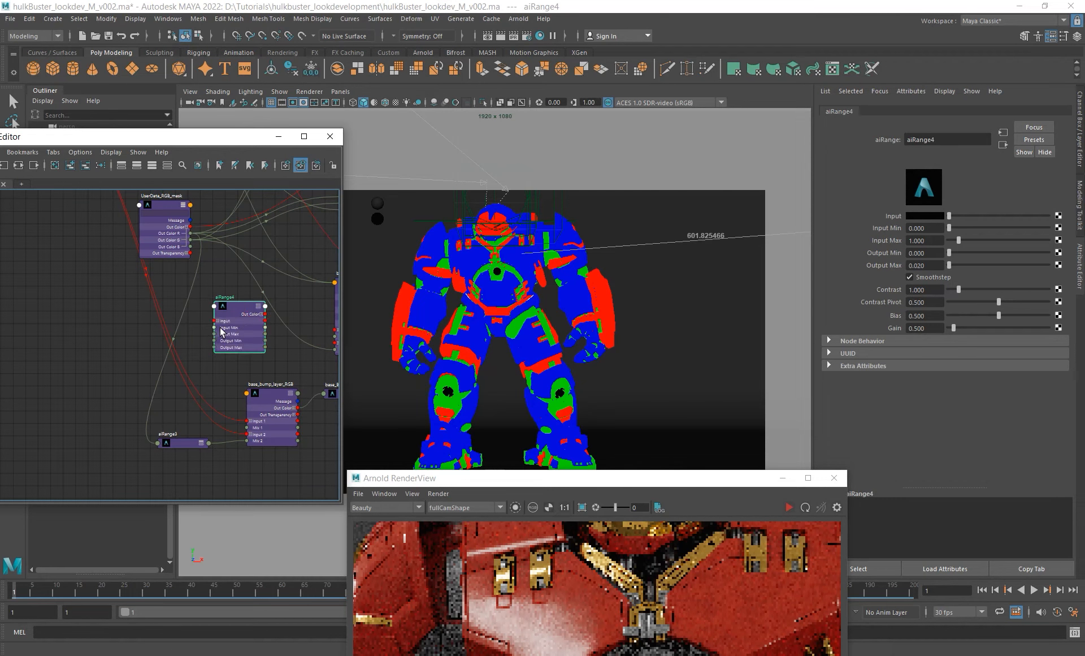
{"action": "scroll", "coordinate": [221, 332], "scroll_direction": "up", "scroll_amount": 2}
{"action": "left_click", "coordinate": [217, 320]}
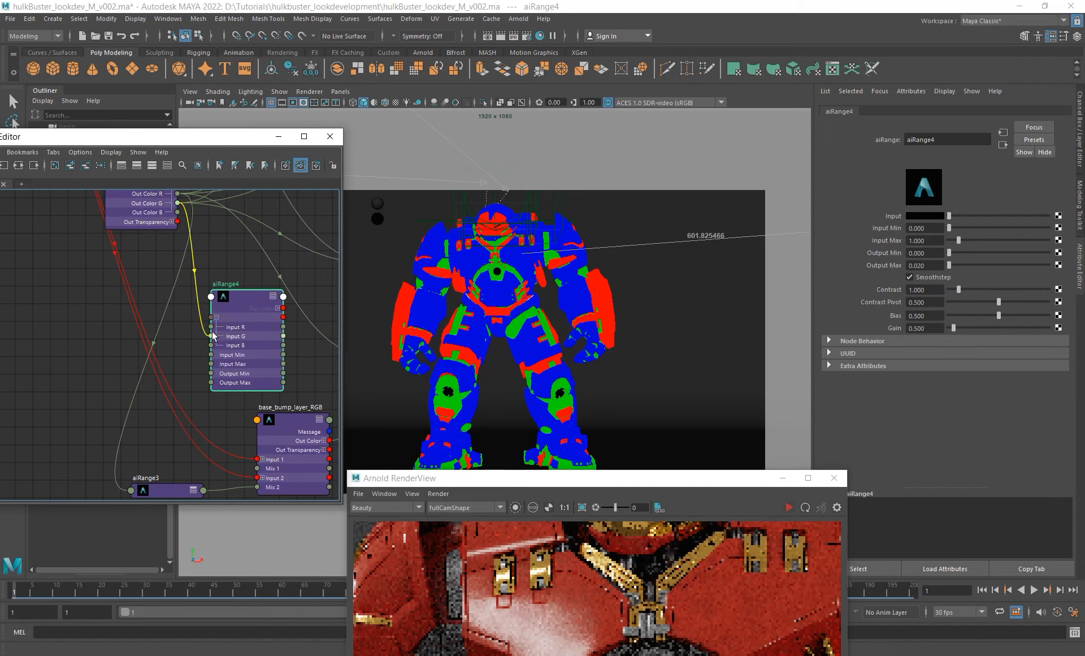
- Connect aiRange4's Out Color R to the iron layer's mix (Mix 3) on base_bump_layer_RGB
{"action": "middle_click_drag", "start_coordinate": [262, 361], "coordinate": [205, 308], "text": "alt"}
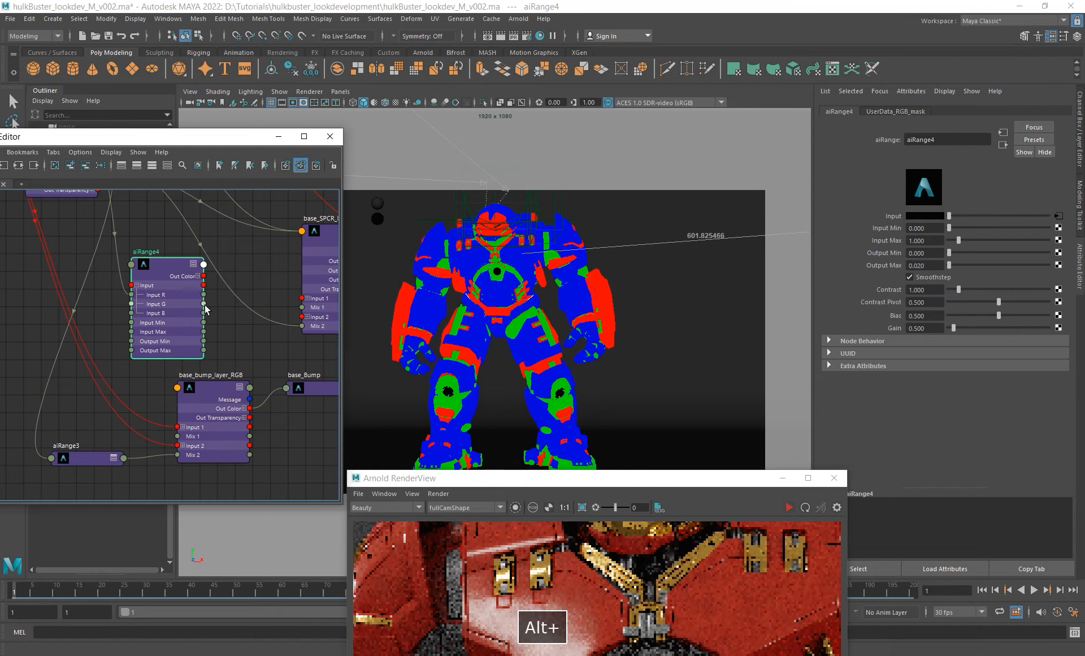
{"action": "left_click", "coordinate": [197, 276]}
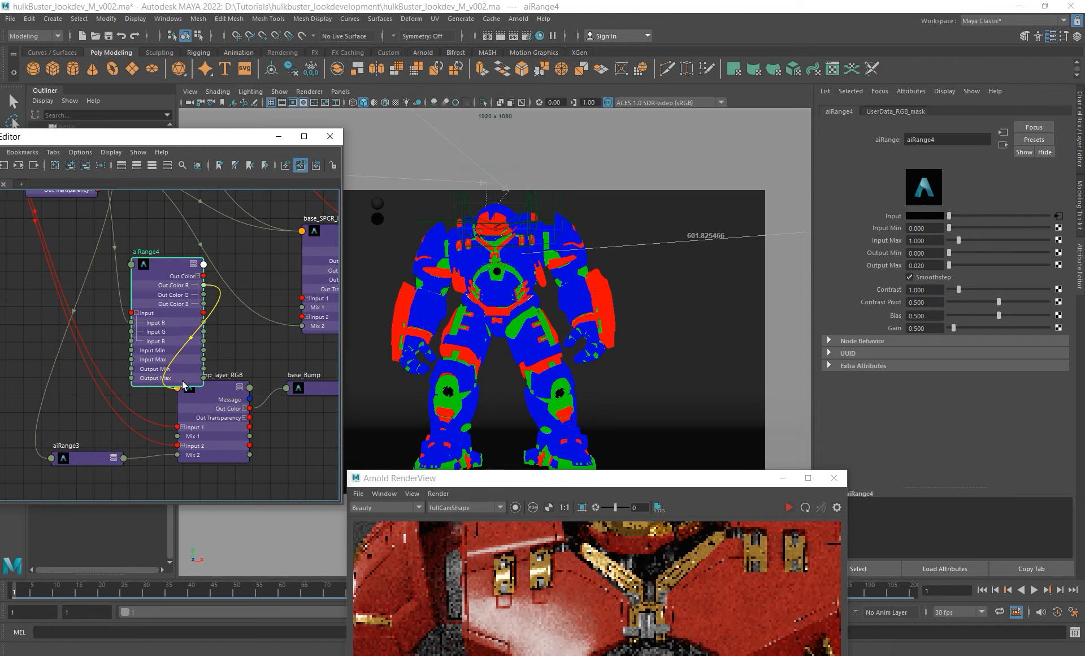
{"action": "left_click_drag", "start_coordinate": [183, 380], "coordinate": [235, 331]}
{"action": "left_click_drag", "start_coordinate": [175, 283], "coordinate": [154, 264]}
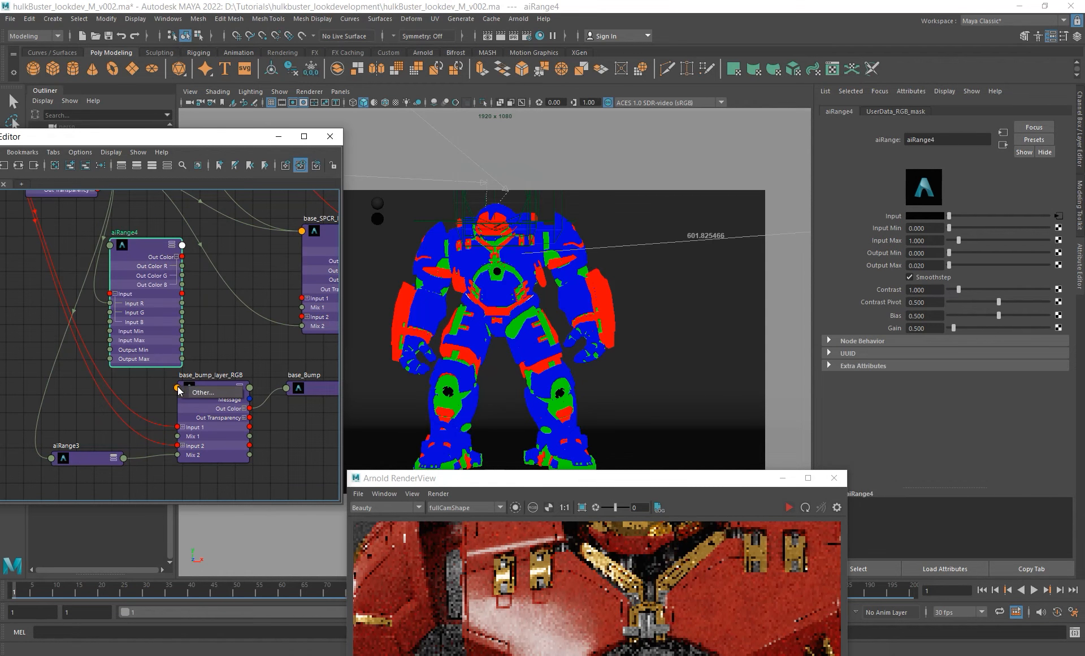
{"action": "left_click", "coordinate": [219, 391]}
{"action": "left_click", "coordinate": [400, 478]}
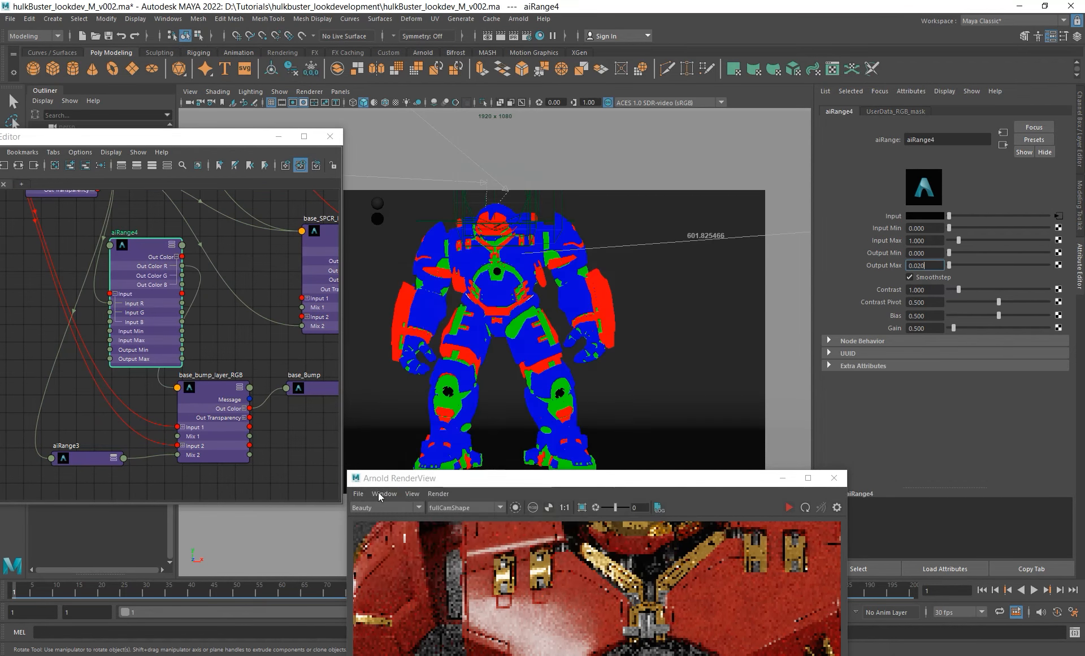
- Collapse the aiRange4 node and tidy it into place below aiRange3
{"action": "left_click_drag", "start_coordinate": [166, 299], "coordinate": [93, 548]}
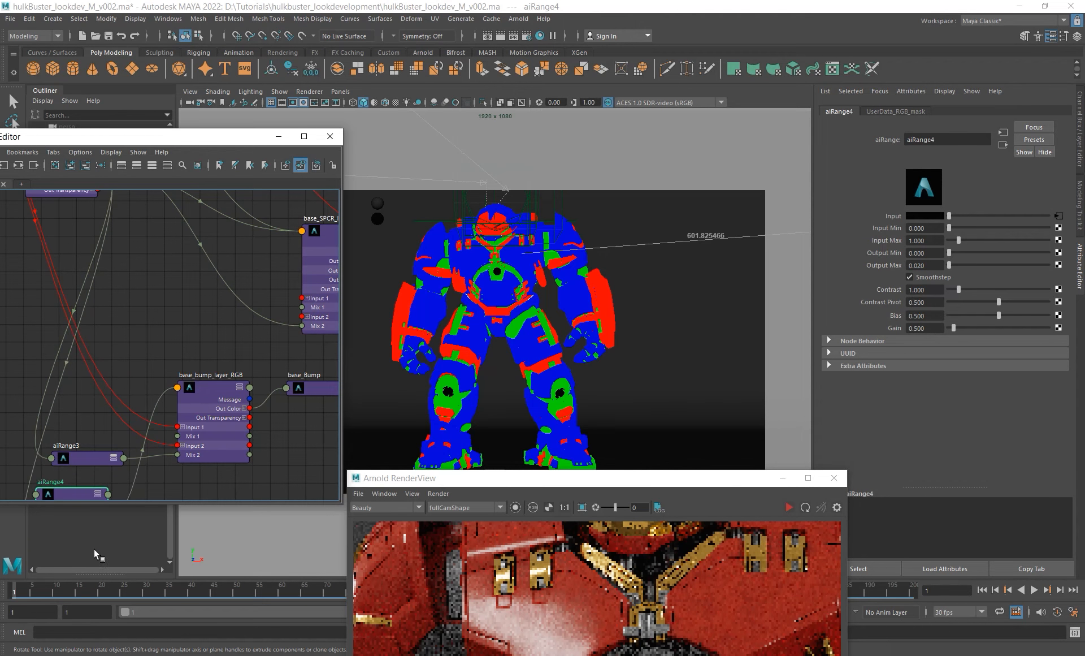
{"action": "middle_click_drag", "start_coordinate": [155, 351], "coordinate": [201, 218], "text": "alt"}
{"action": "key", "text": "1"}
{"action": "left_click_drag", "start_coordinate": [125, 363], "coordinate": [129, 383]}
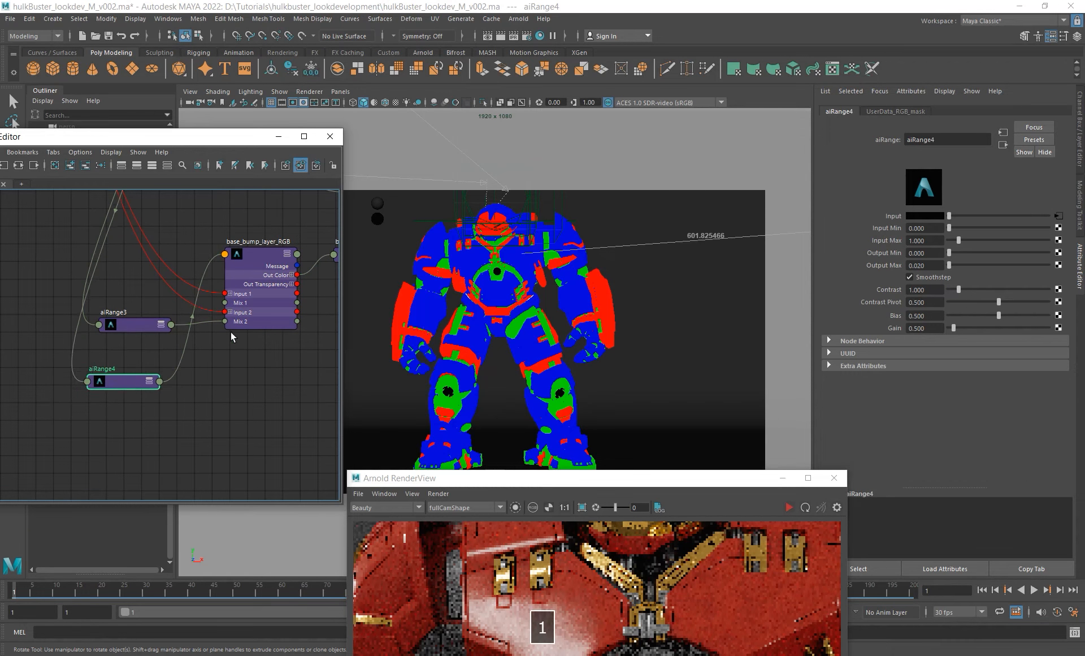
- Set the operation of the iron layer in base_bump_layer_RGB to overwrite
{"action": "left_click", "coordinate": [263, 293]}
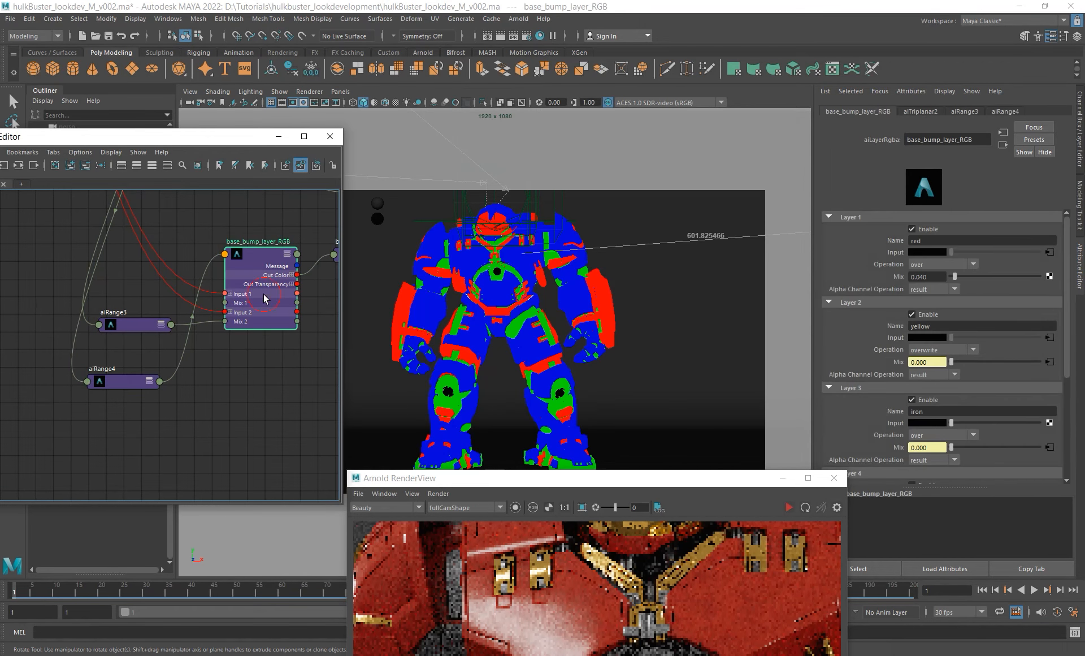
{"action": "left_click", "coordinate": [940, 435]}
{"action": "left_click", "coordinate": [935, 450]}
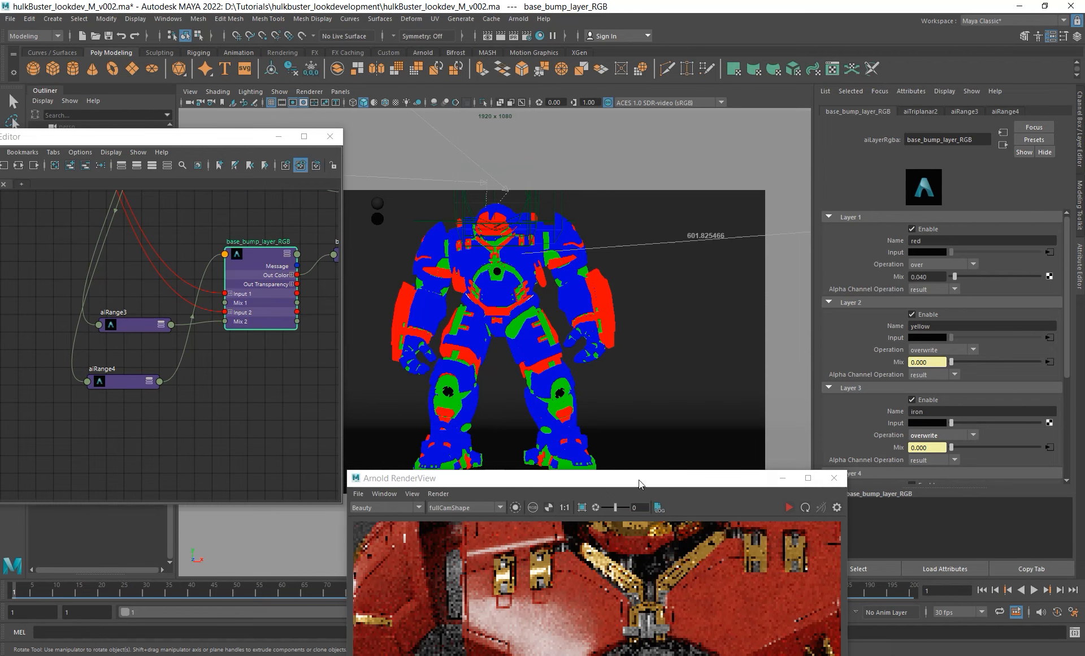
- Restart the Arnold render with a region around the chest reactor and switch the camera to closeUpCamShape
{"action": "left_click_drag", "start_coordinate": [640, 483], "coordinate": [556, 212]}
{"action": "left_click", "coordinate": [696, 237]}
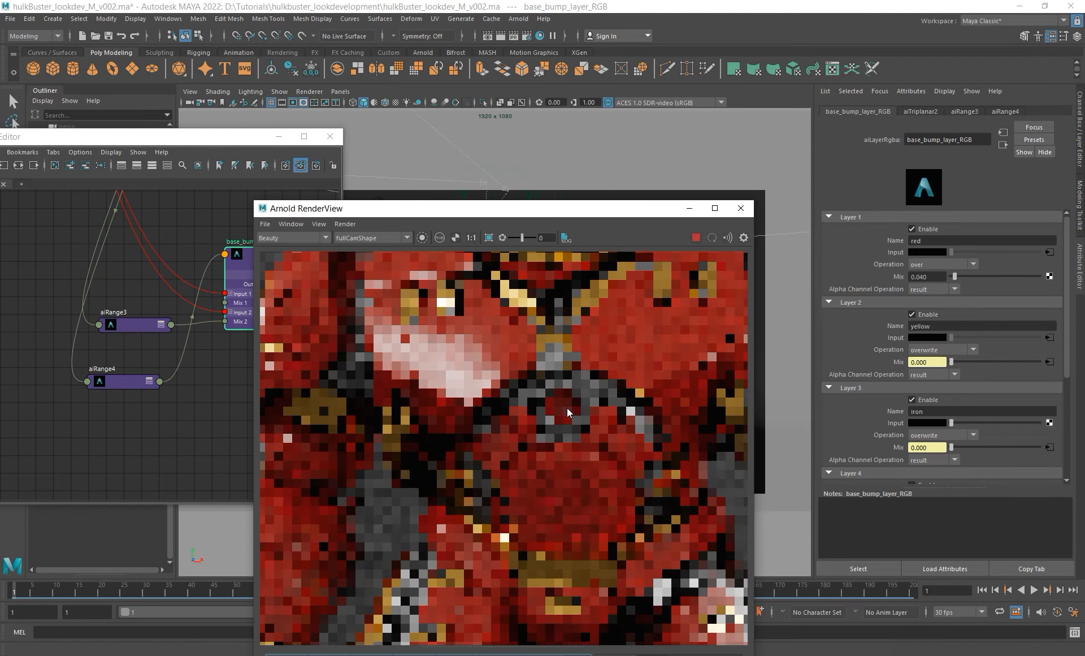
{"action": "left_click_drag", "start_coordinate": [472, 331], "coordinate": [662, 491], "text": "shift"}
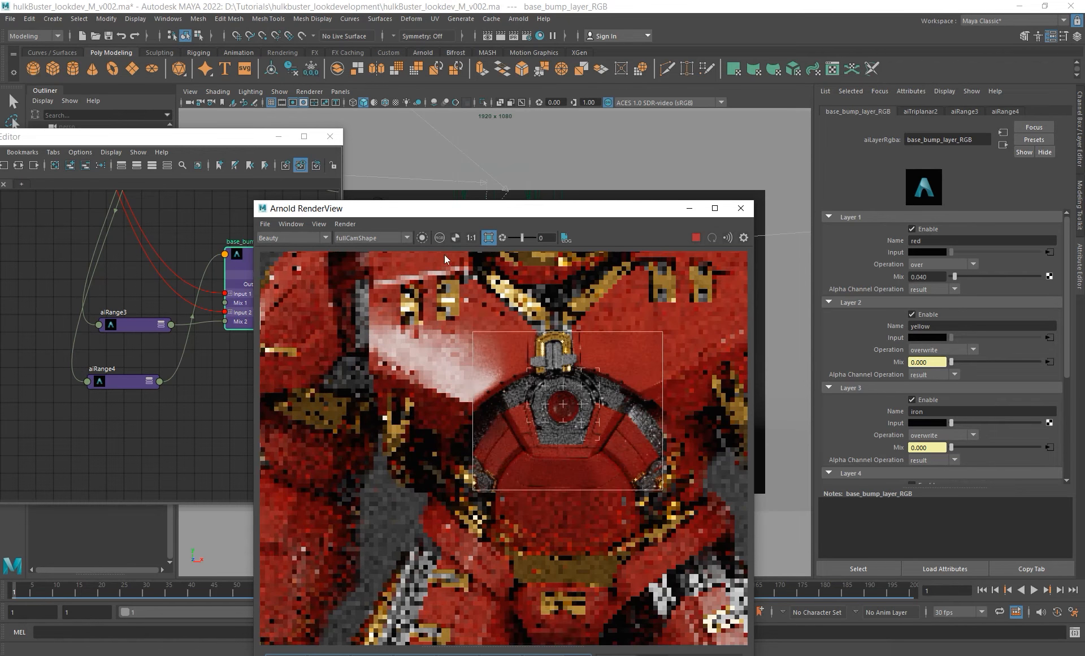
{"action": "left_click", "coordinate": [381, 256]}
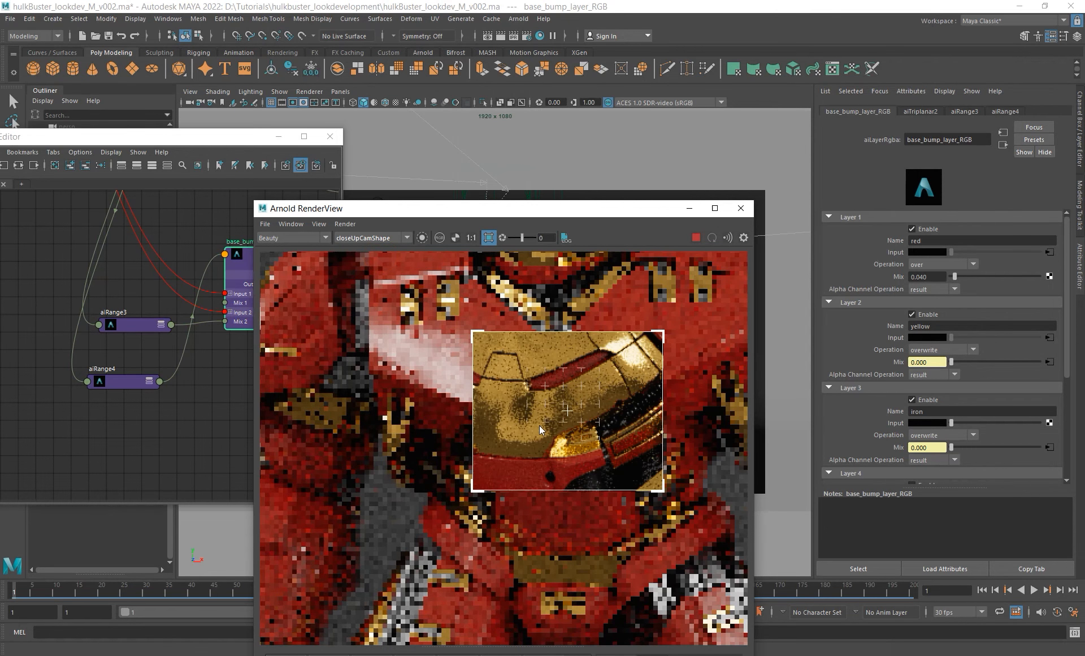
- Frame the chest reactor closely in the render and redraw the render region around it and its iron surround
{"action": "scroll", "coordinate": [531, 403], "scroll_direction": "down", "scroll_amount": 4}
{"action": "left_click_drag", "start_coordinate": [426, 325], "coordinate": [632, 579], "text": "shift"}
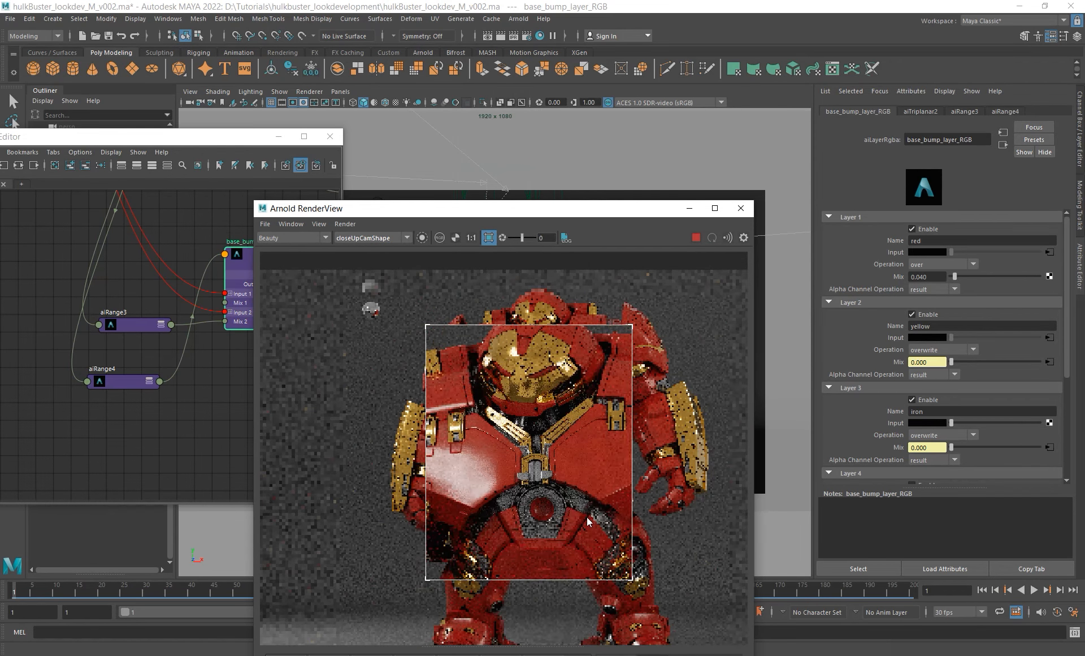
{"action": "middle_click_drag", "start_coordinate": [563, 526], "coordinate": [550, 442], "text": "alt"}
{"action": "scroll", "coordinate": [547, 424], "scroll_direction": "up", "scroll_amount": 5}
{"action": "mouse_move", "coordinate": [297, 322]}
{"action": "left_mouse_down", "text": "shift"}
{"action": "mouse_move", "coordinate": [707, 633]}
{"action": "mouse_move", "coordinate": [717, 569]}
{"action": "left_mouse_up", "text": "shift"}
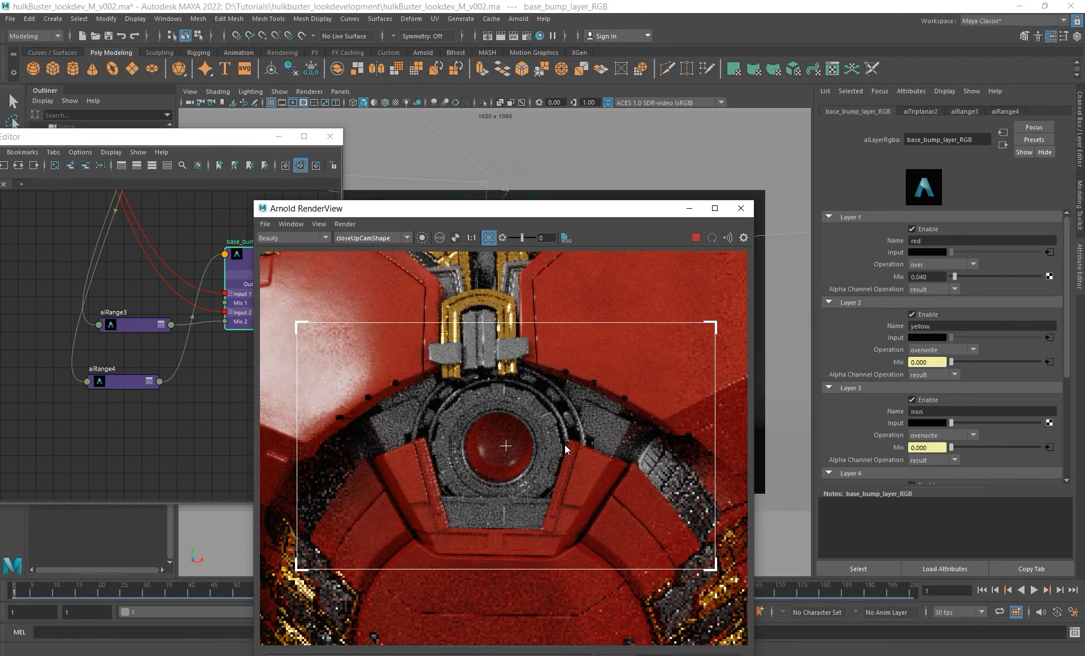
{"action": "middle_click_drag", "start_coordinate": [574, 438], "coordinate": [554, 402], "text": "alt"}
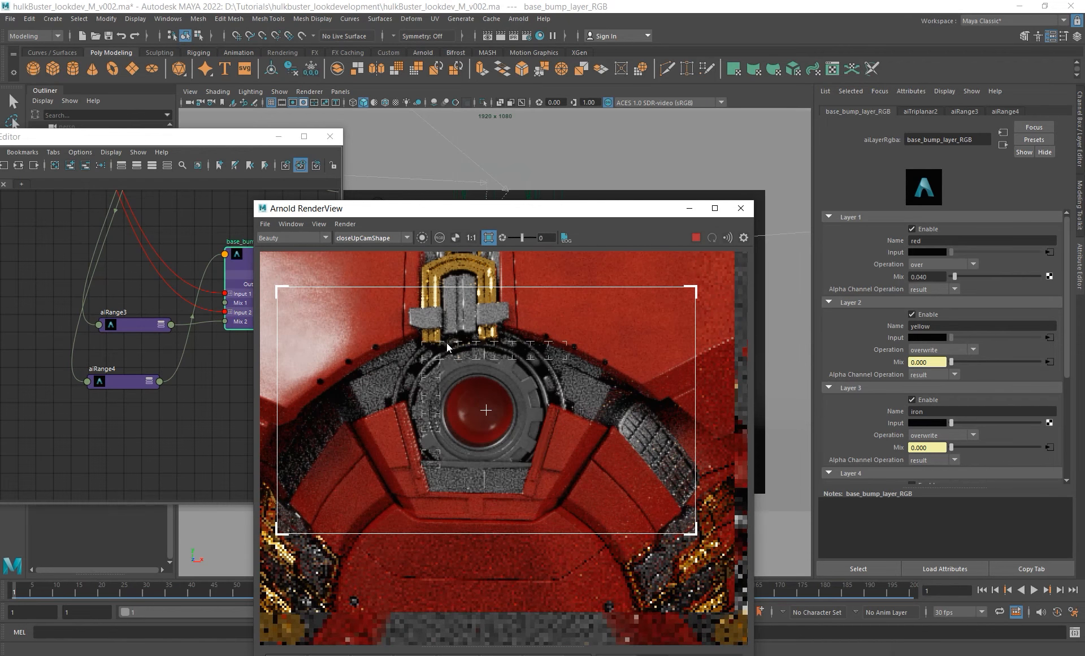
- Try an Output Max of 0.1 on aiRange4 and raise it to 0.5
{"action": "left_click", "coordinate": [116, 379]}
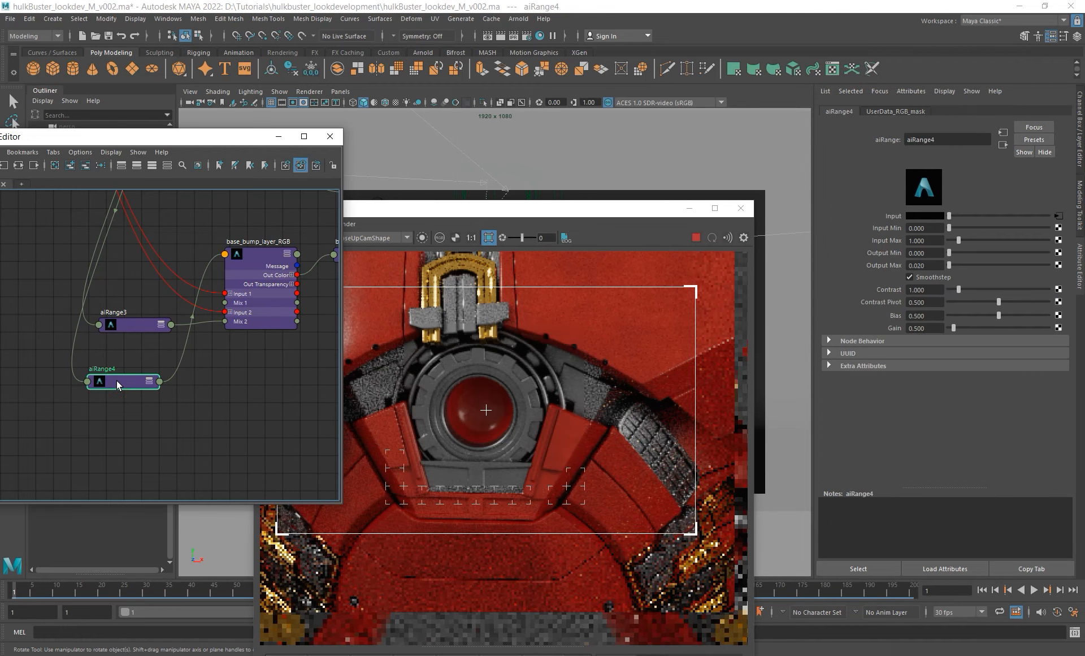
{"action": "left_click_drag", "start_coordinate": [934, 265], "coordinate": [859, 264]}
{"action": "type", "text": "0.1"}
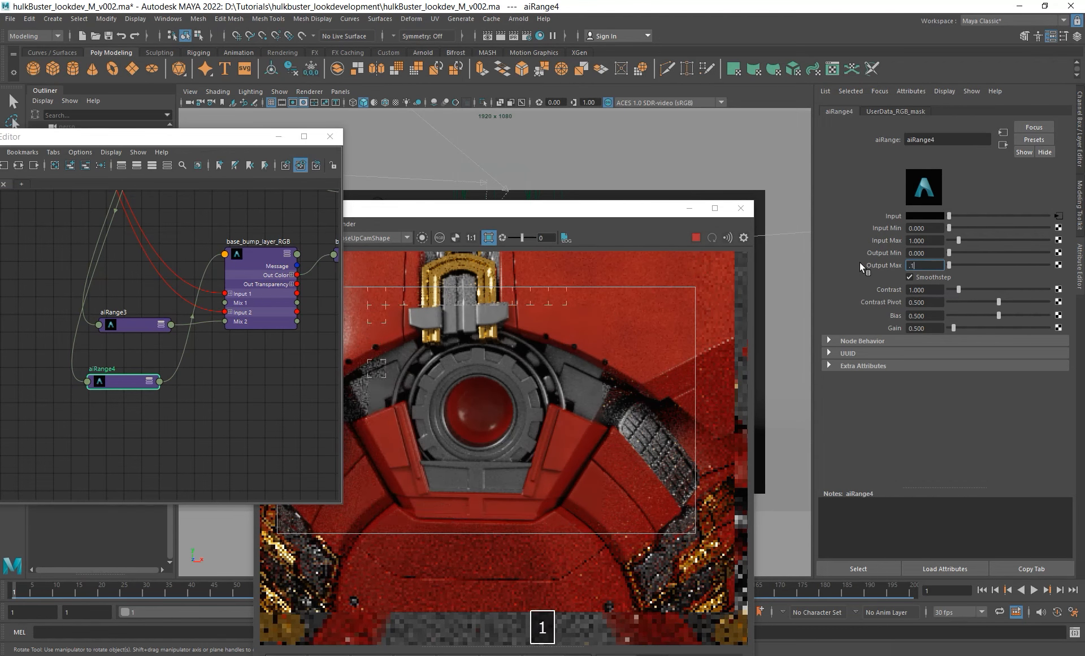
{"action": "key", "text": "Return"}
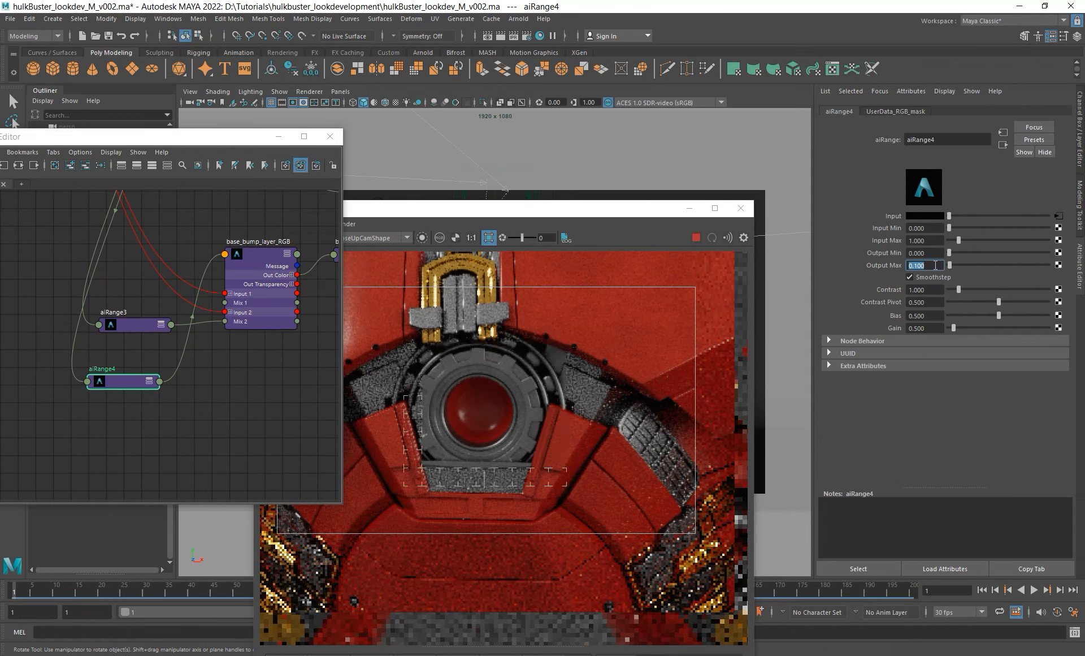
{"action": "type", "text": "0.5"}
{"action": "key", "text": "Return"}
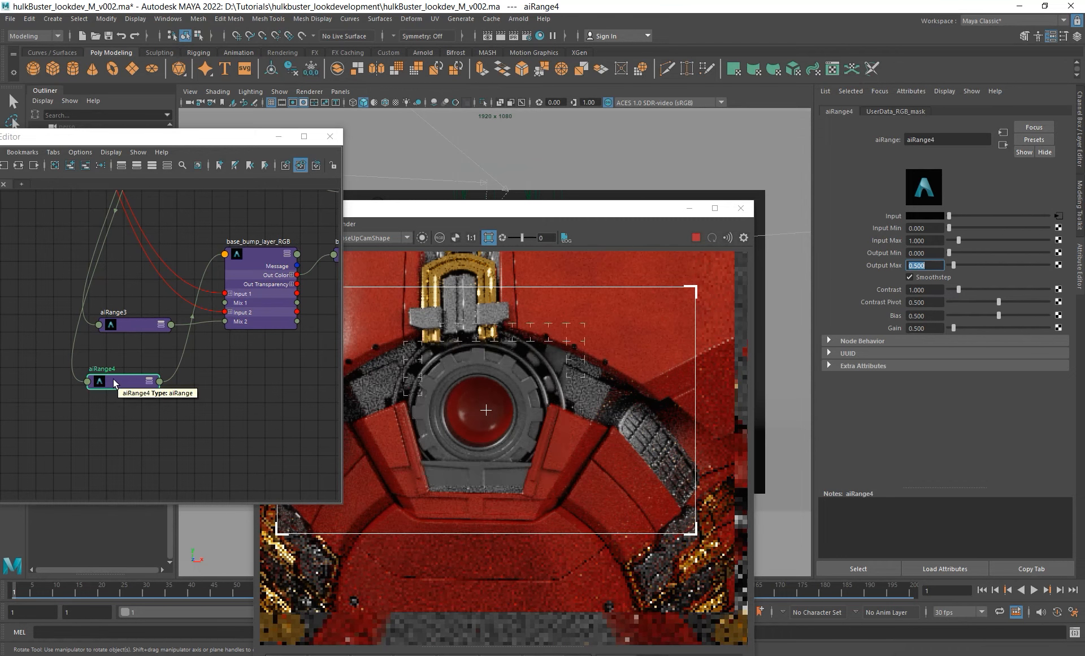
- Connect aiTriplanar2 to the iron layer's Input on base_bump_layer_RGB and inspect the chest reactor's iron parts in the render
{"action": "left_click", "coordinate": [290, 309]}
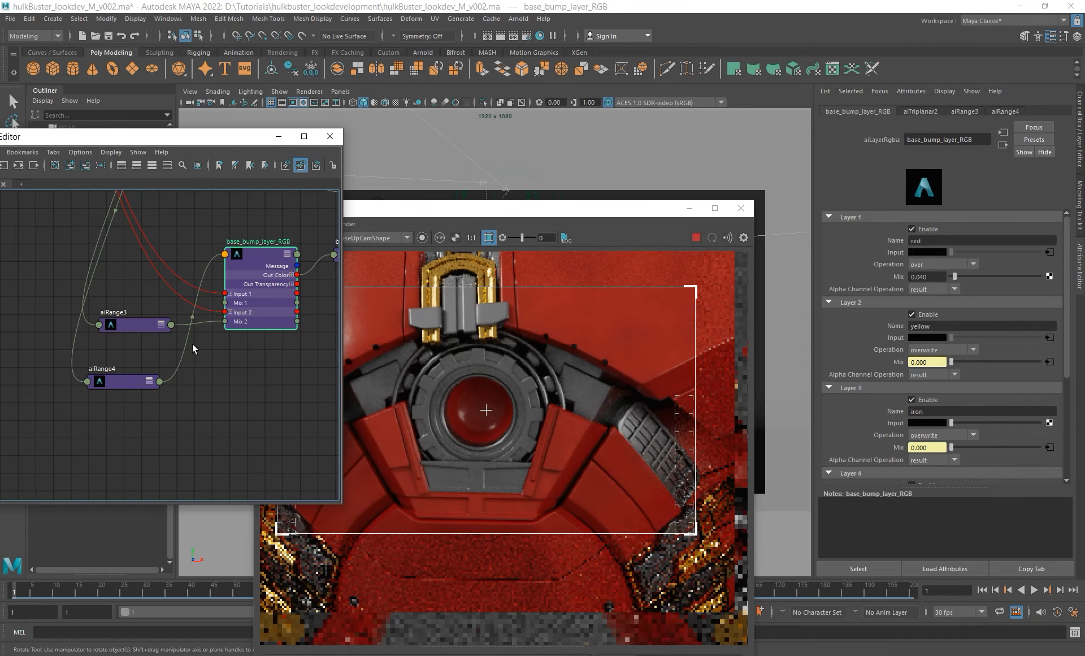
{"action": "scroll", "coordinate": [192, 343], "scroll_direction": "down", "scroll_amount": 3}
{"action": "middle_click_drag", "start_coordinate": [183, 329], "coordinate": [172, 452], "text": "alt"}
{"action": "scroll", "coordinate": [100, 315], "scroll_direction": "up", "scroll_amount": 1}
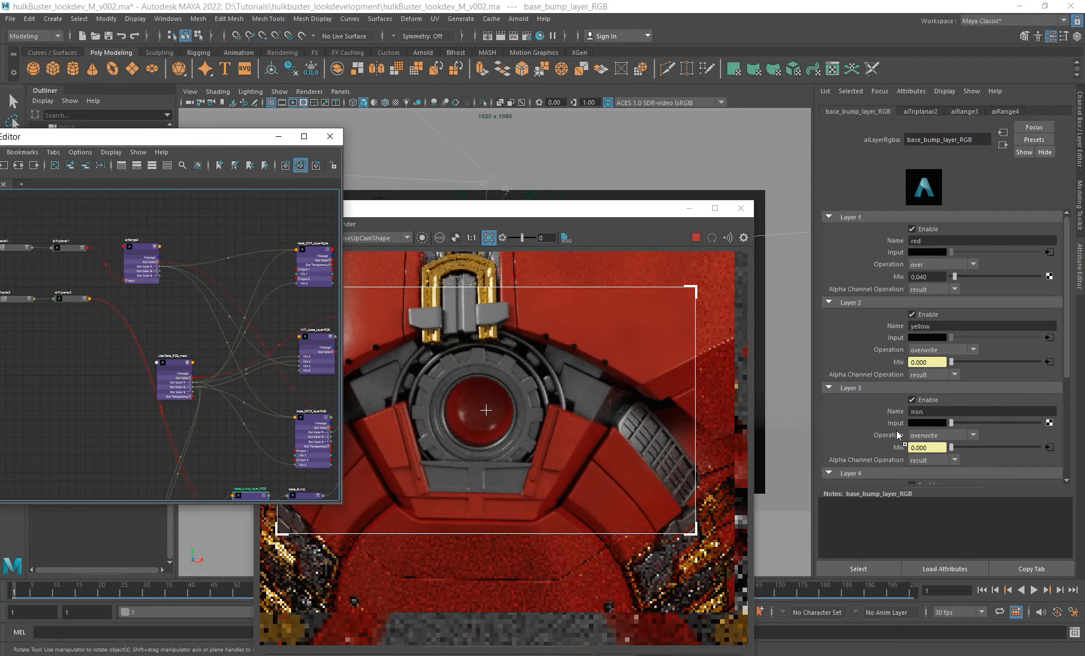
{"action": "middle_click_drag", "start_coordinate": [896, 419], "coordinate": [895, 419]}
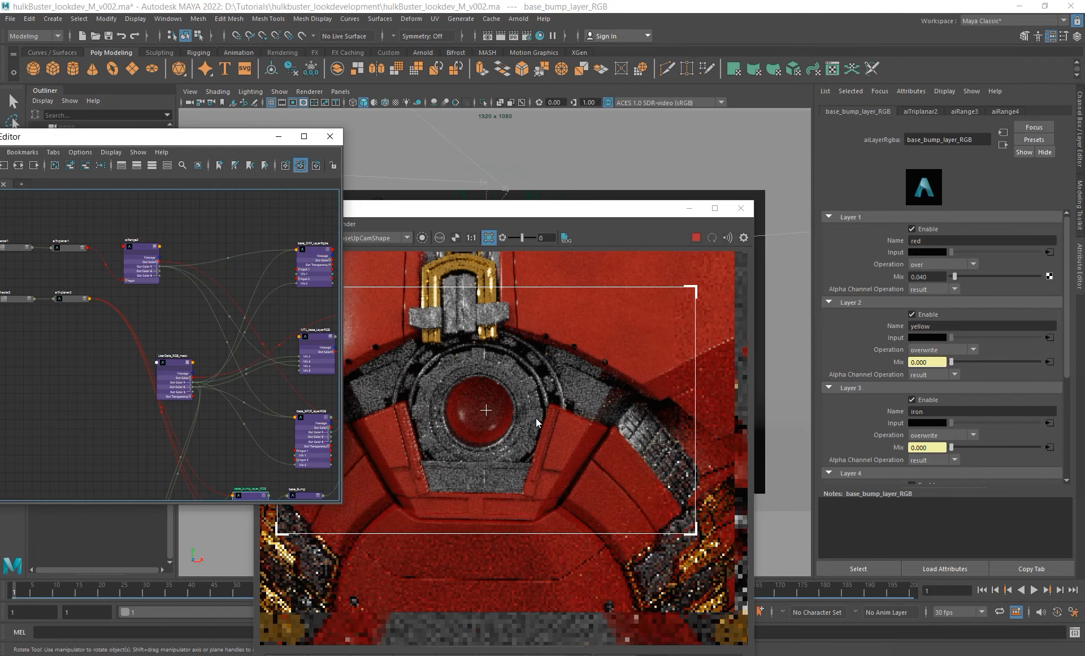
{"action": "scroll", "coordinate": [536, 419], "scroll_direction": "up", "scroll_amount": 2}
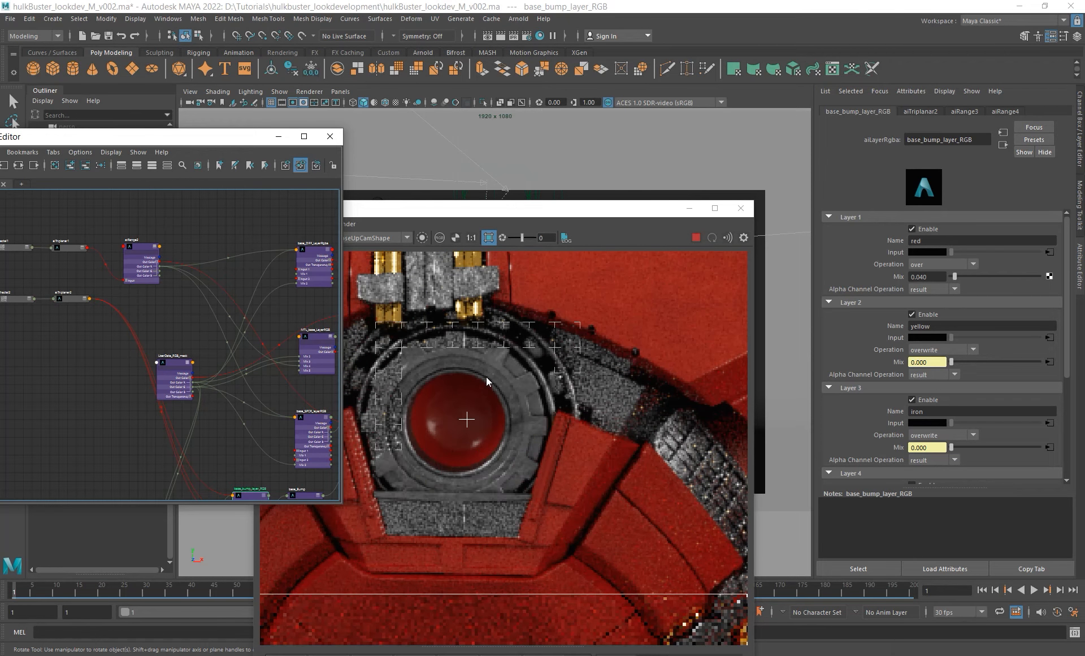
{"action": "scroll", "coordinate": [500, 395], "scroll_direction": "down", "scroll_amount": 2}
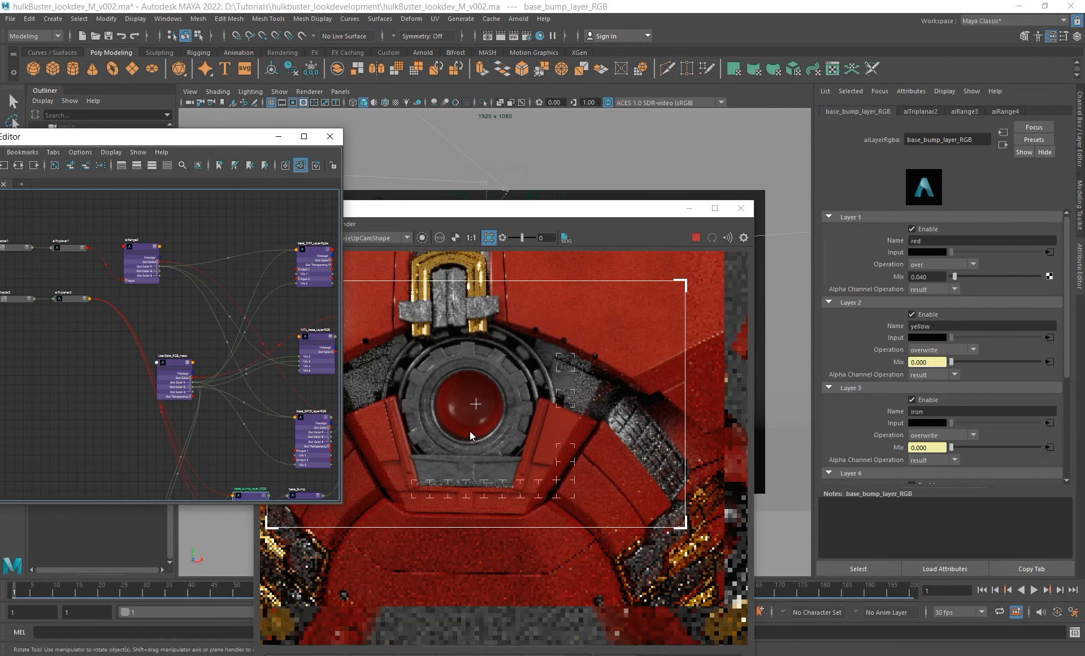
{"action": "middle_click_drag", "start_coordinate": [469, 430], "coordinate": [495, 375], "text": "alt"}
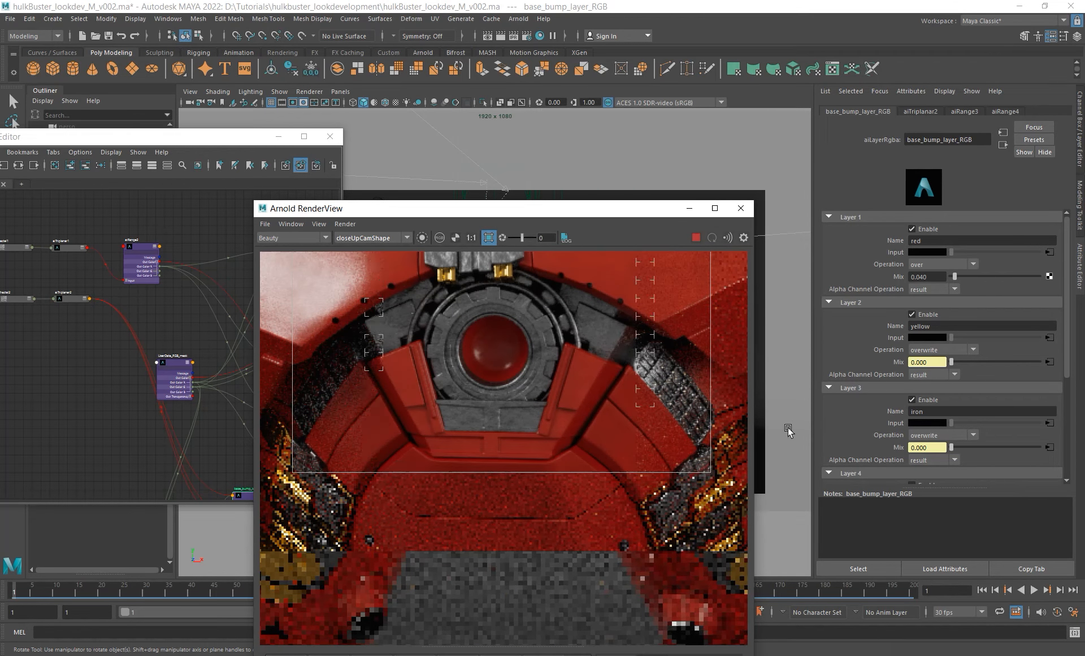
- Disable the iron layer of base_bump_layer_RGB to check its effect on the chest reactor
{"action": "middle_click_drag", "start_coordinate": [148, 388], "coordinate": [142, 281], "text": "alt"}
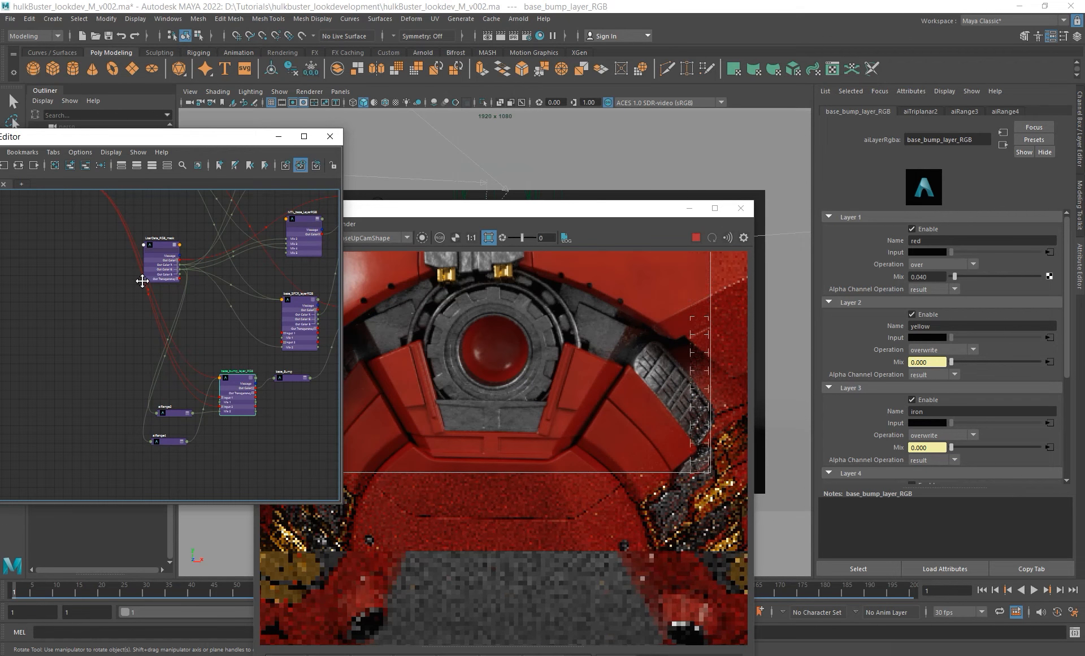
{"action": "right_click_drag", "start_coordinate": [246, 396], "coordinate": [291, 432], "text": "alt"}
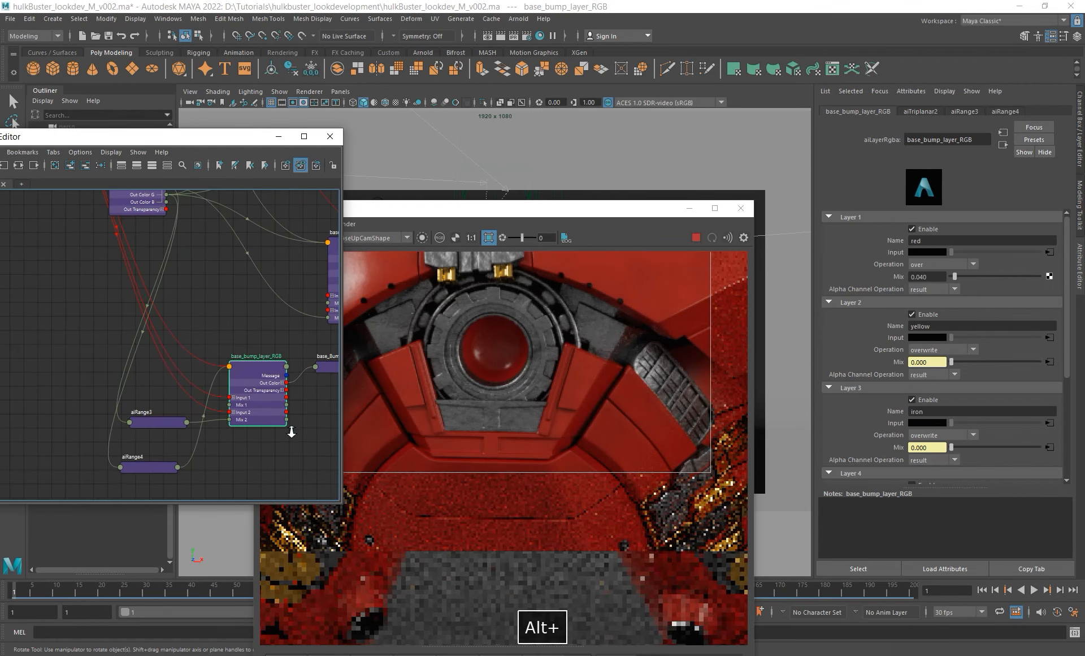
{"action": "left_click", "coordinate": [137, 468]}
{"action": "left_click", "coordinate": [257, 373]}
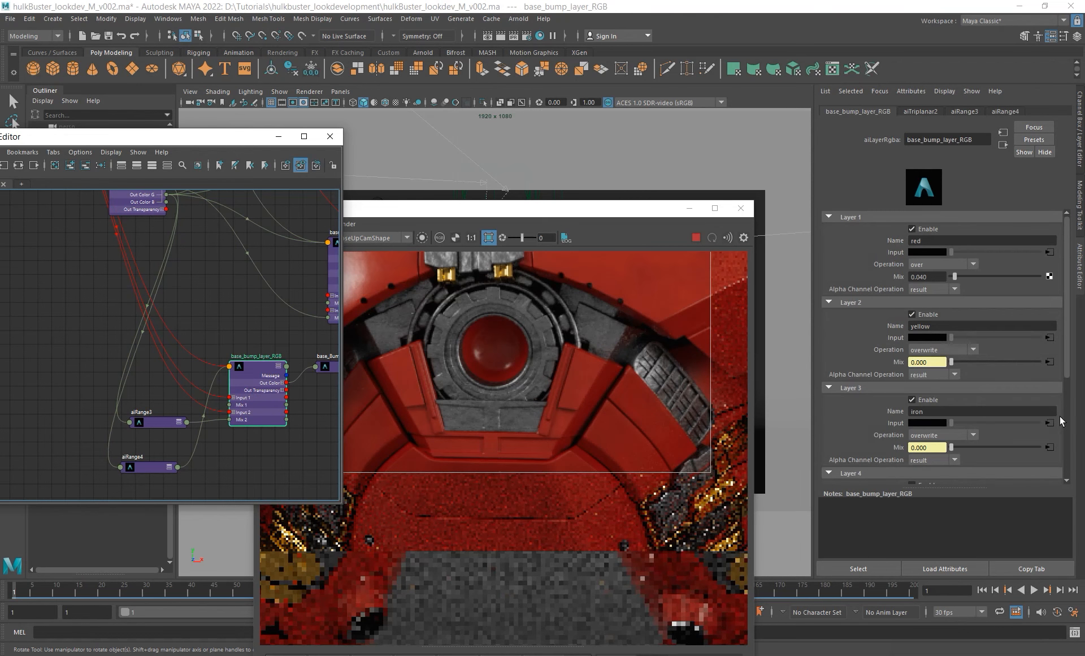
{"action": "left_click", "coordinate": [924, 401]}
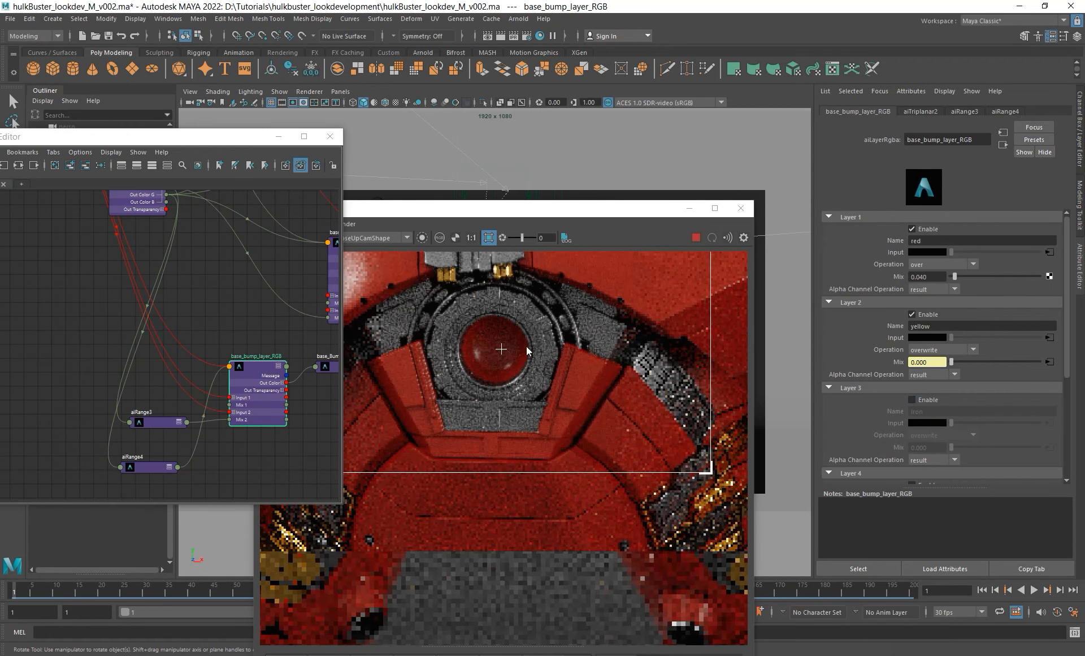
- Redraw the render region around the iron part beside the chest reactor, then widen it over the torso and legs
{"action": "left_click", "coordinate": [526, 296]}
{"action": "left_click_drag", "start_coordinate": [618, 315], "coordinate": [710, 431], "text": "shift"}
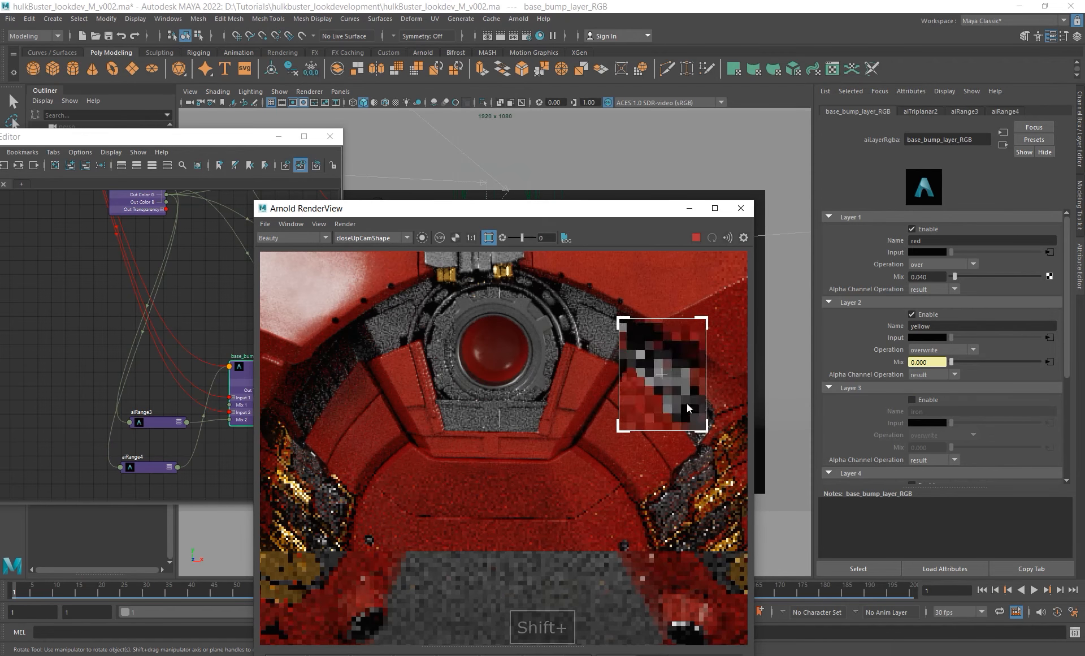
{"action": "scroll", "coordinate": [680, 391], "scroll_direction": "up", "scroll_amount": 2}
{"action": "right_click_drag", "start_coordinate": [679, 391], "coordinate": [433, 347], "text": "alt"}
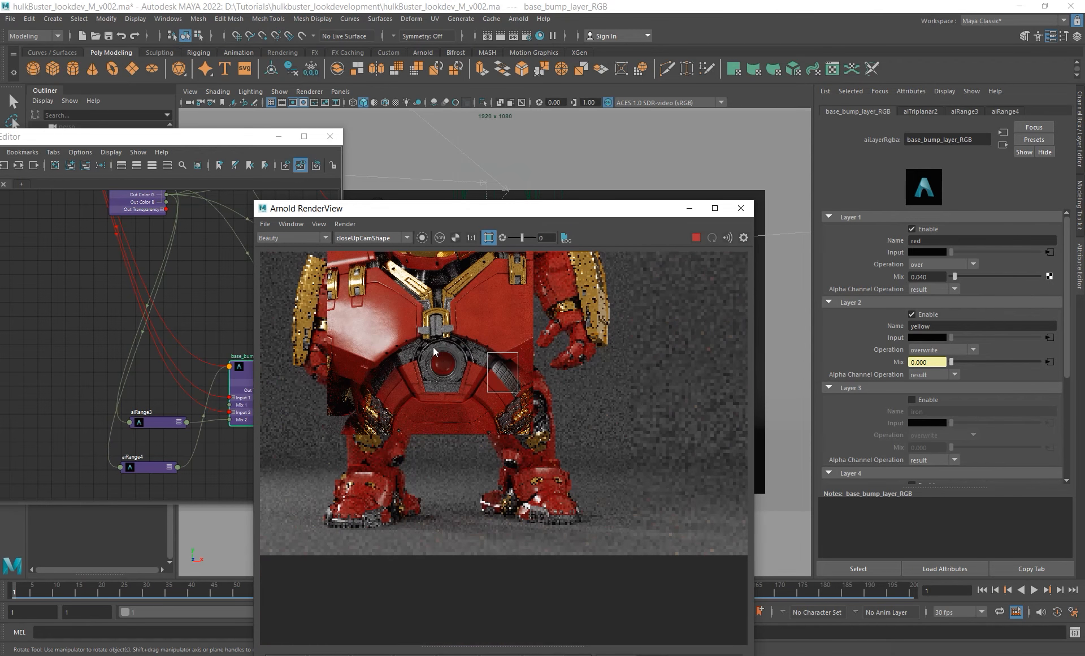
{"action": "left_click_drag", "start_coordinate": [283, 261], "coordinate": [654, 492], "text": "shift"}
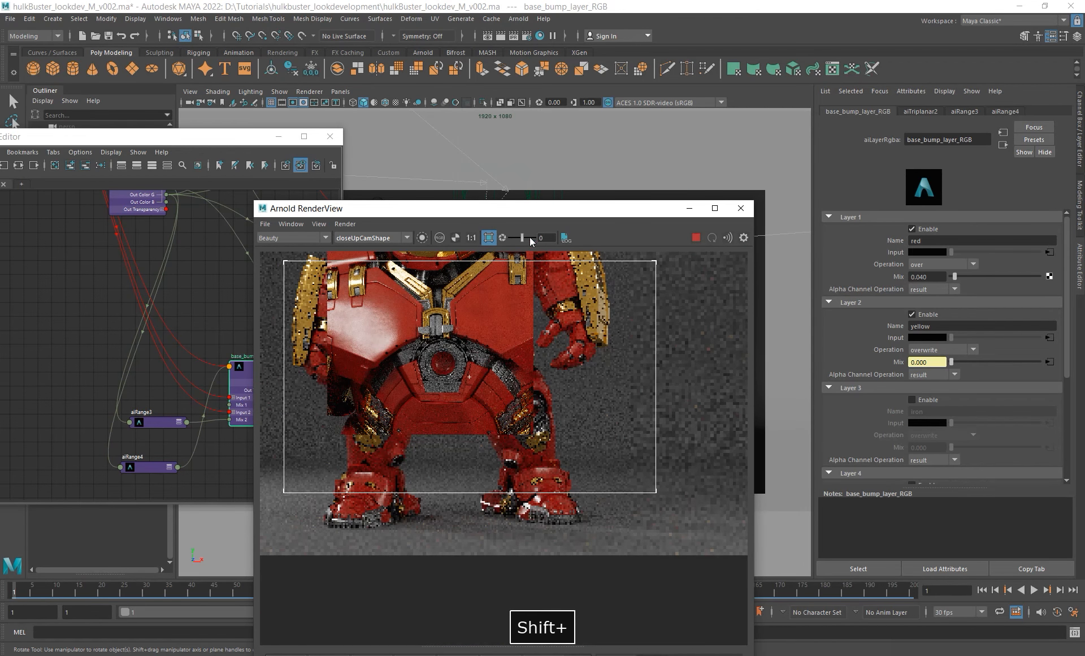
- Select the whole hulkBuster group and rotate it about 26.5 degrees around Y to turn the armour in the render
{"action": "left_click_drag", "start_coordinate": [533, 210], "coordinate": [849, 115]}
{"action": "left_click", "coordinate": [494, 299]}
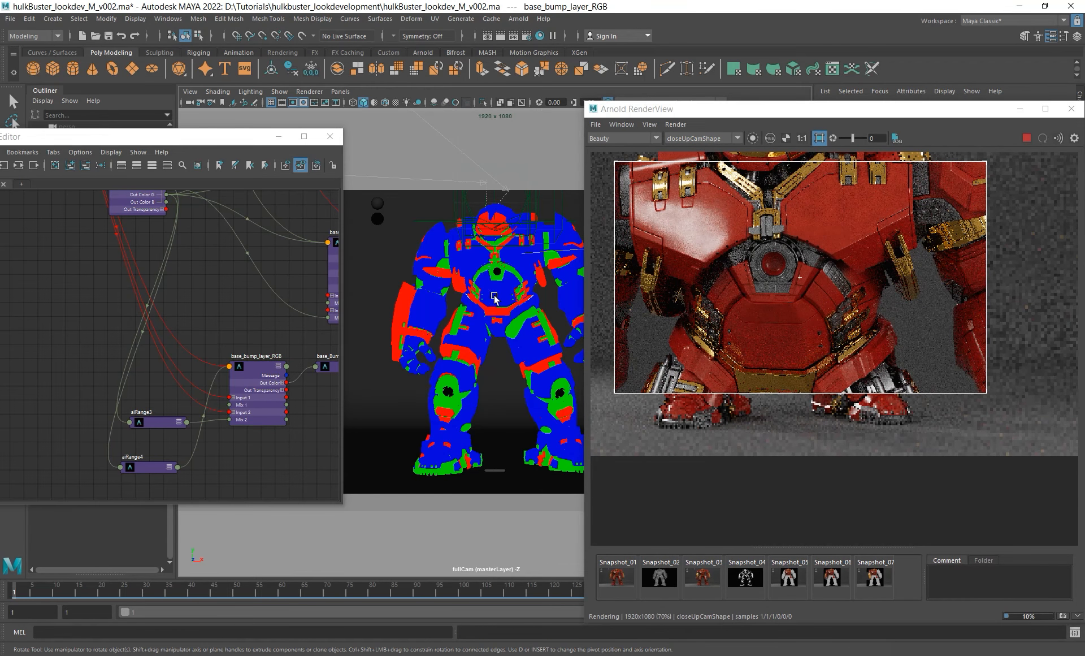
{"action": "key", "text": "Up"}
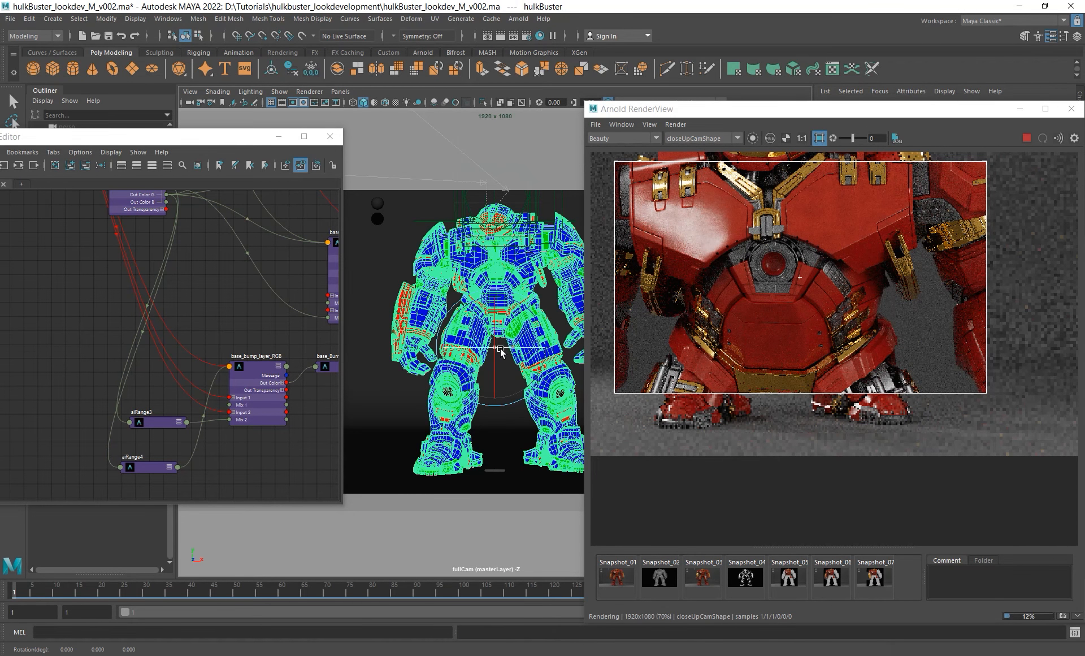
{"action": "left_click_drag", "start_coordinate": [500, 348], "coordinate": [532, 349]}
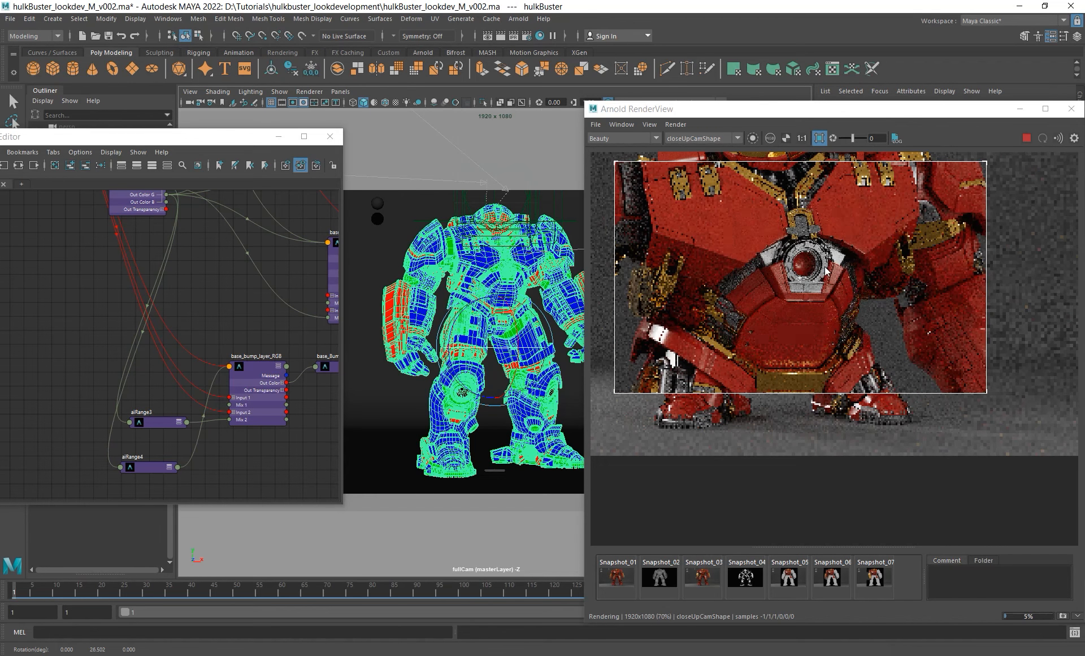
- Redraw the render region closely around the chest reactor and re-enable the iron layer of base_bump_layer_RGB
{"action": "scroll", "coordinate": [814, 237], "scroll_direction": "up", "scroll_amount": 5}
{"action": "left_click_drag", "start_coordinate": [631, 215], "coordinate": [885, 391], "text": "shift"}
{"action": "left_click_drag", "start_coordinate": [899, 108], "coordinate": [552, 103]}
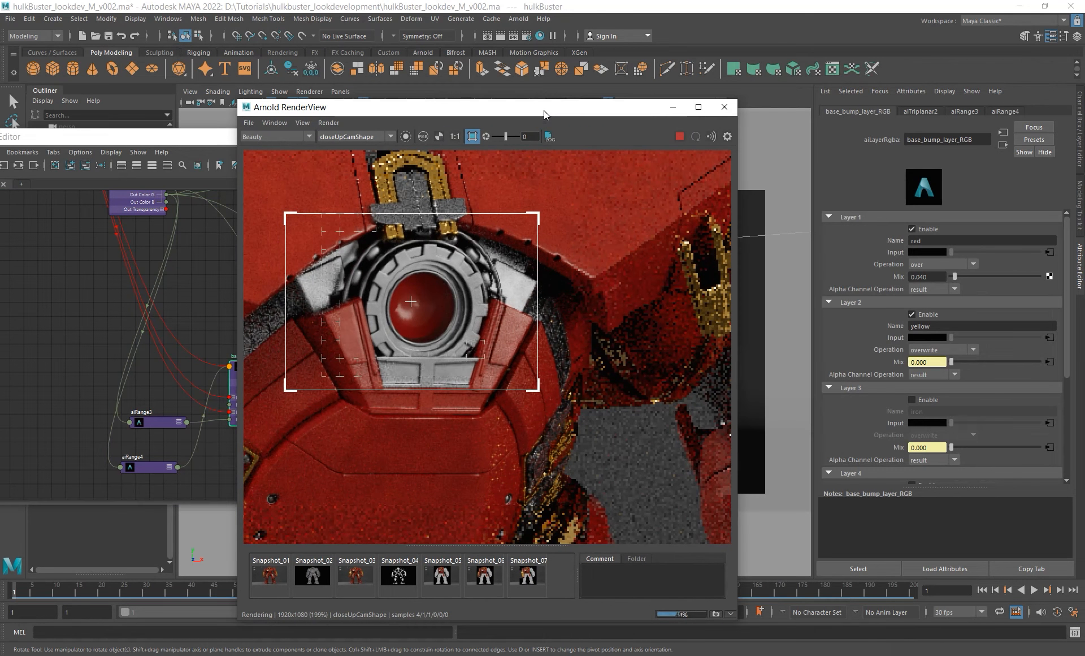
{"action": "left_click", "coordinate": [911, 399]}
{"action": "left_click", "coordinate": [921, 398]}
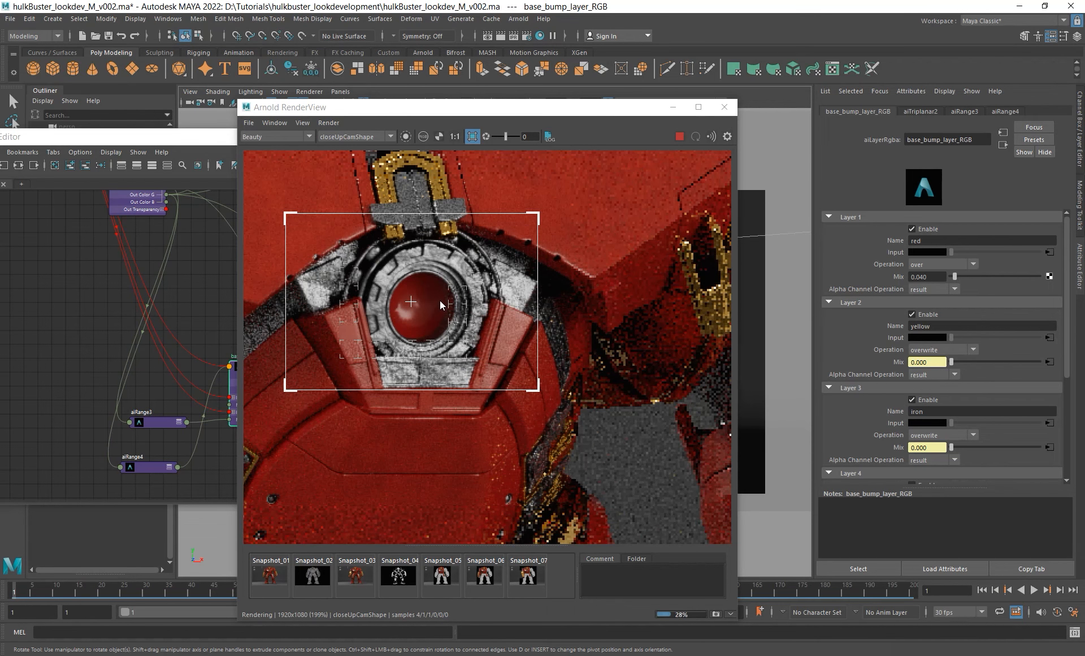
- Set the Output Max of aiRange4 to 0.2 to soften the iron bump
{"action": "scroll", "coordinate": [440, 300], "scroll_direction": "up", "scroll_amount": 2}
{"action": "middle_click_drag", "start_coordinate": [126, 399], "coordinate": [87, 391], "text": "alt"}
{"action": "left_click", "coordinate": [95, 459]}
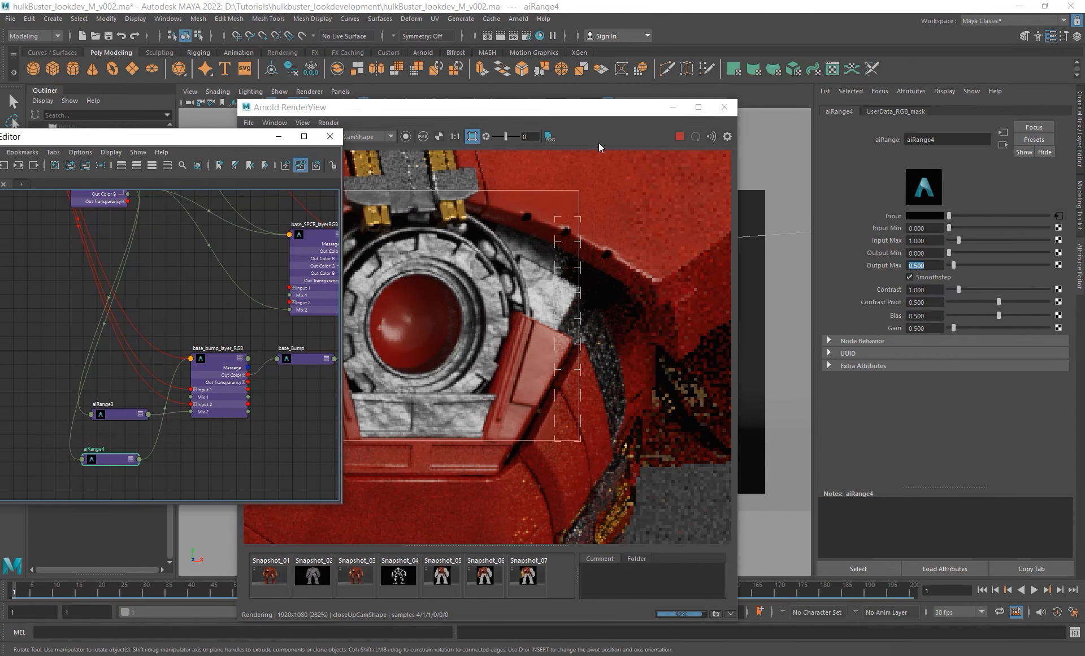
{"action": "left_click", "coordinate": [595, 106]}
{"action": "type", "text": "0.2"}
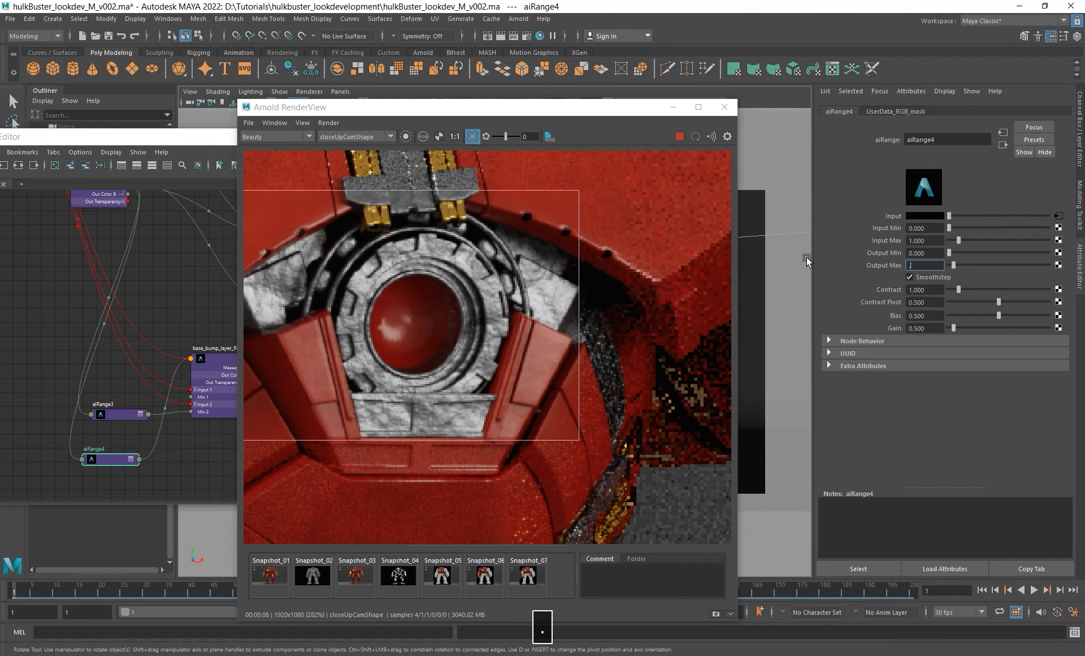
{"action": "key", "text": "Return"}
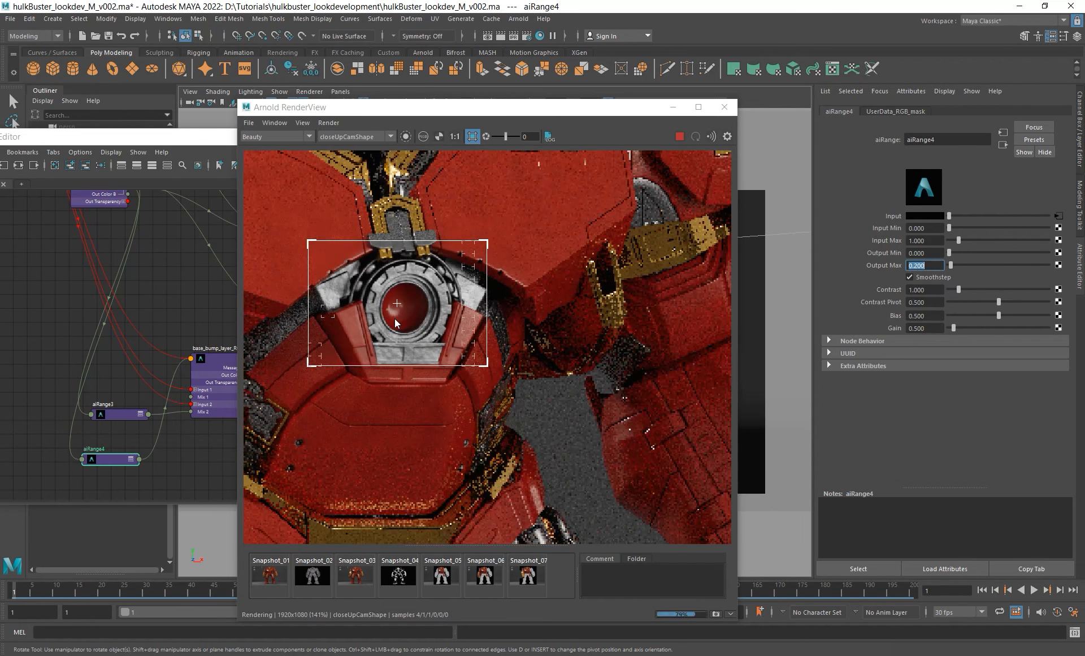
- Examine the iron bump around the chest reactor near and far, and clear the render region for a full-frame render
{"action": "scroll", "coordinate": [347, 297], "scroll_direction": "up", "scroll_amount": 1}
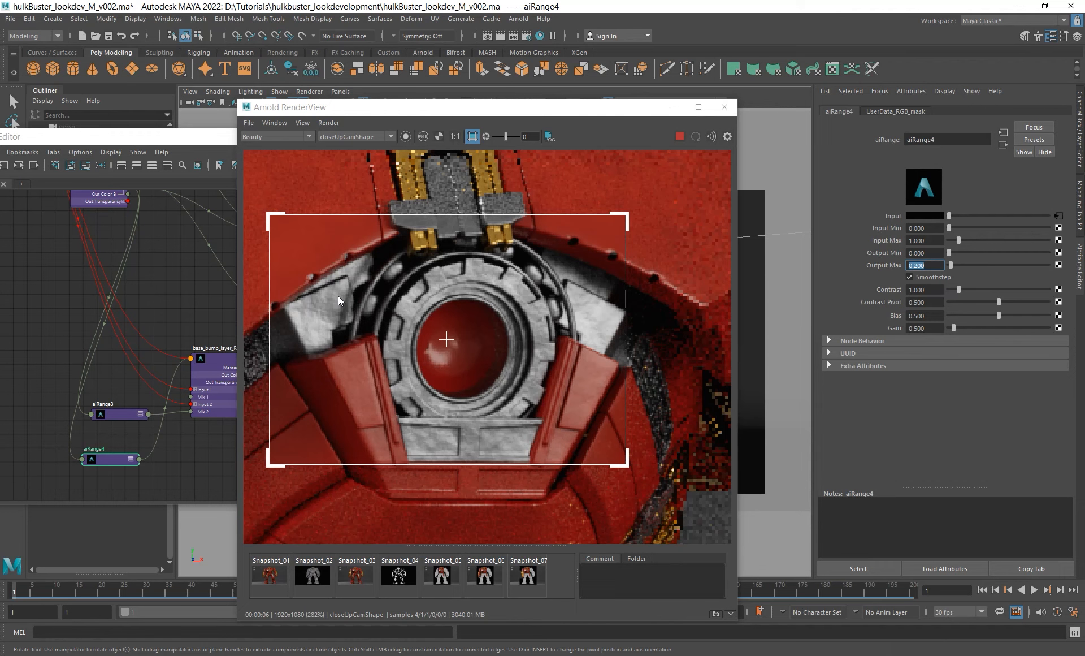
{"action": "scroll", "coordinate": [504, 323], "scroll_direction": "down", "scroll_amount": 5}
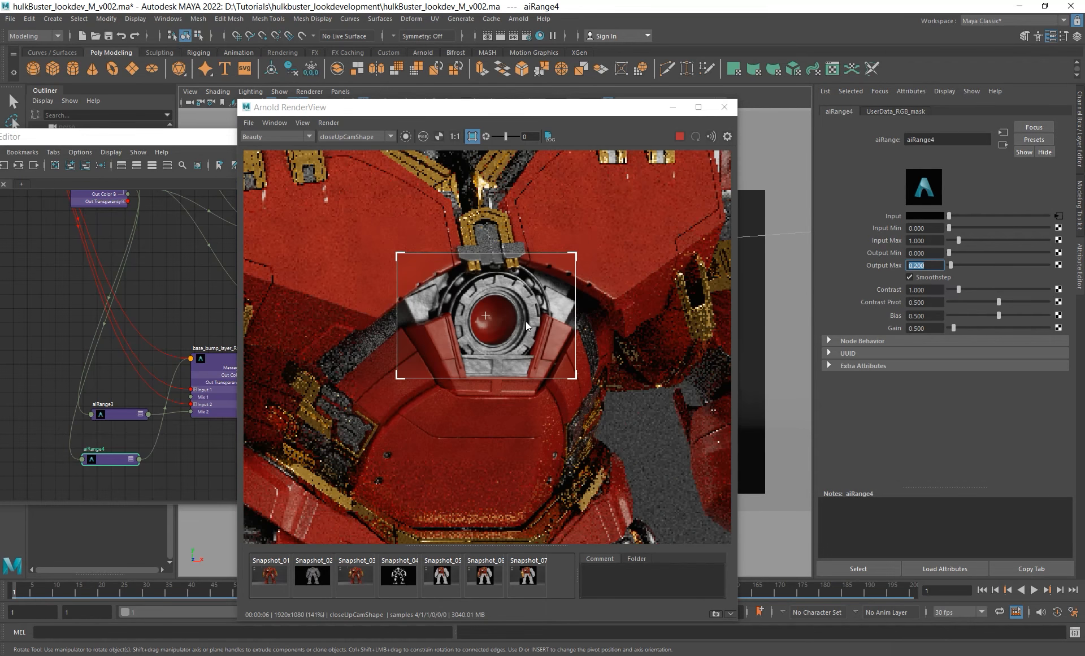
{"action": "scroll", "coordinate": [516, 318], "scroll_direction": "up", "scroll_amount": 4}
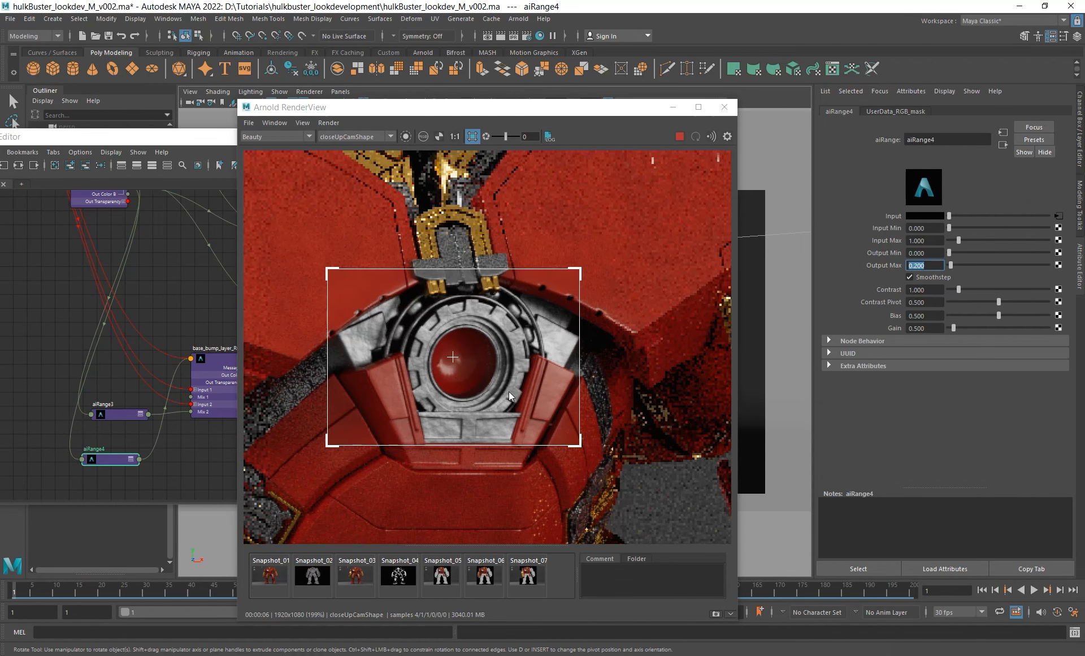
{"action": "scroll", "coordinate": [499, 376], "scroll_direction": "down", "scroll_amount": 5}
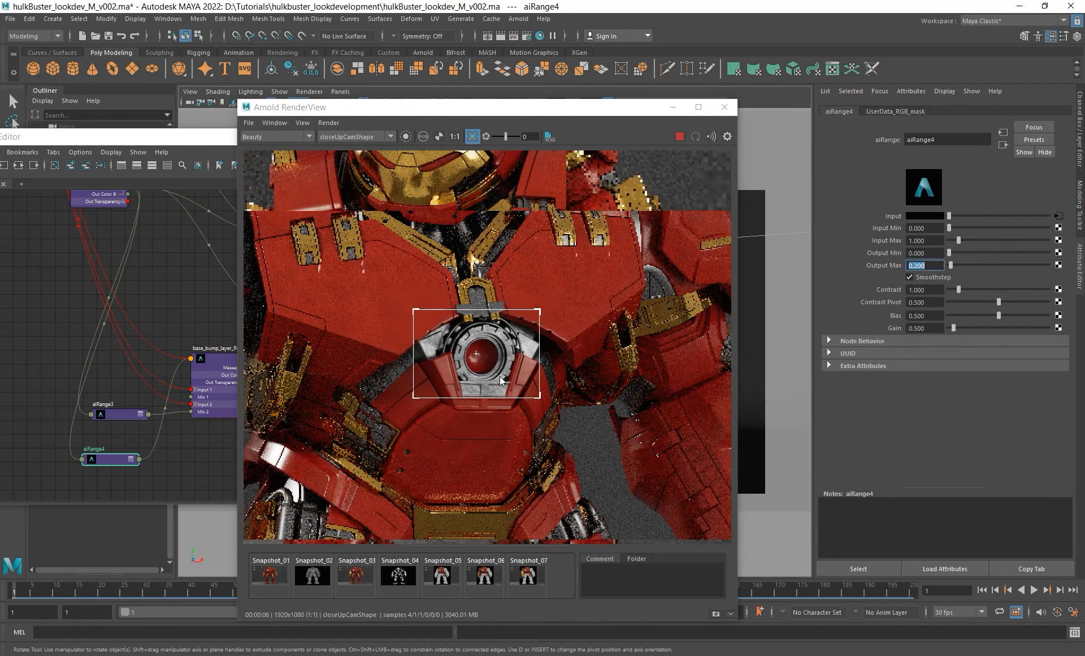
{"action": "left_click", "coordinate": [538, 325], "text": "shift"}
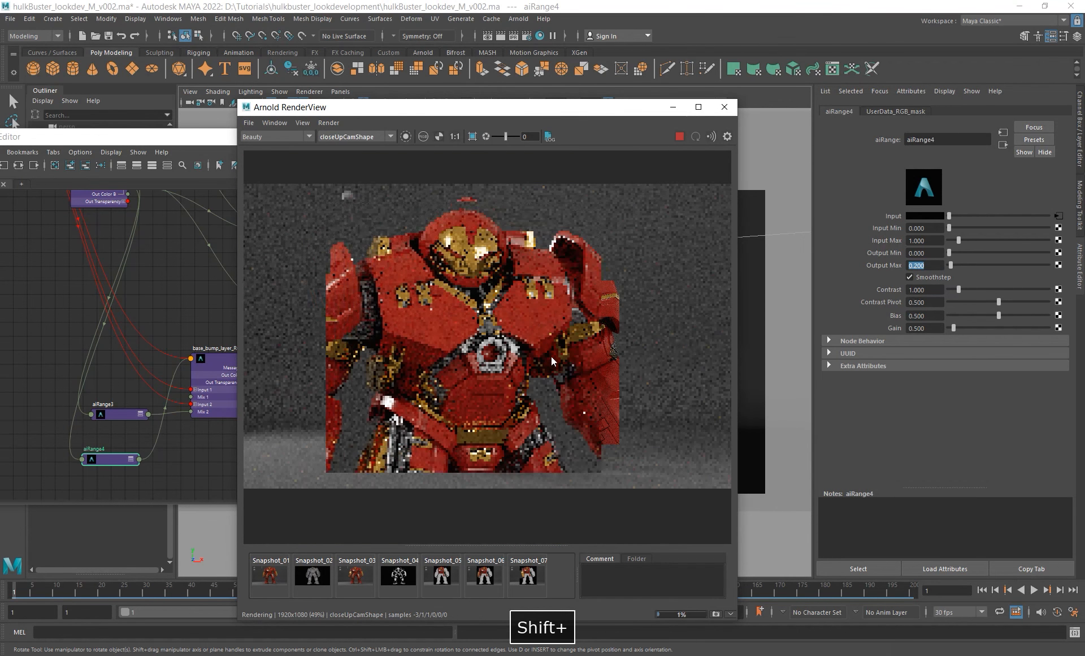
- Redraw the render region around the iron elbow joint and examine its bump up close
{"action": "left_click_drag", "start_coordinate": [275, 343], "coordinate": [295, 382], "text": "shift"}
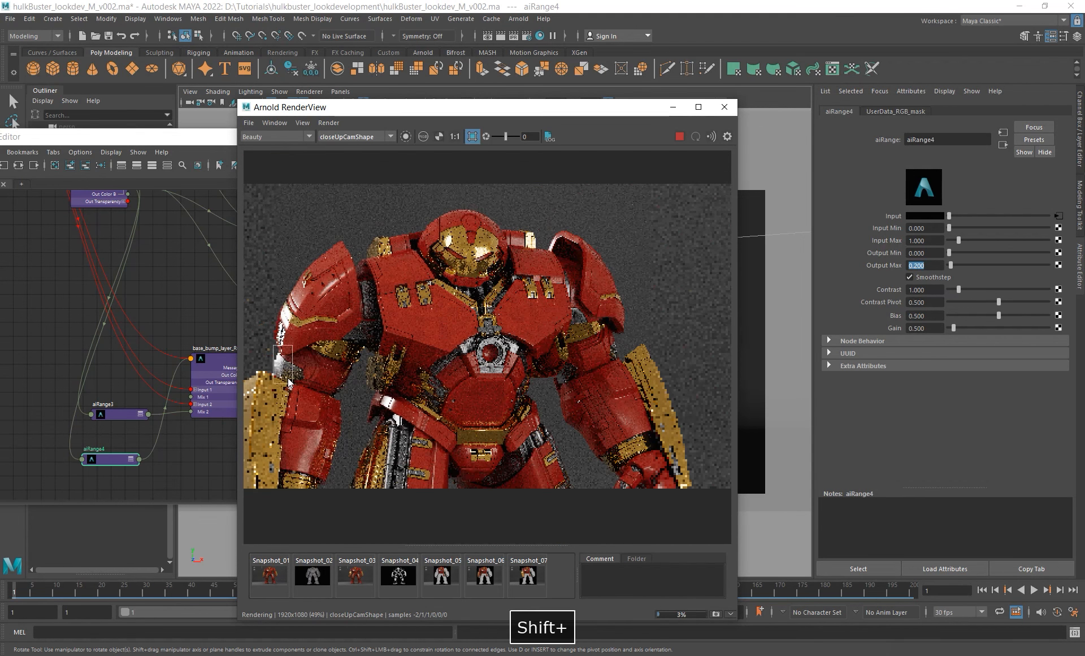
{"action": "scroll", "coordinate": [289, 344], "scroll_direction": "up", "scroll_amount": 3}
{"action": "middle_click_drag", "start_coordinate": [300, 364], "coordinate": [361, 320], "text": "alt"}
{"action": "scroll", "coordinate": [351, 328], "scroll_direction": "up", "scroll_amount": 1}
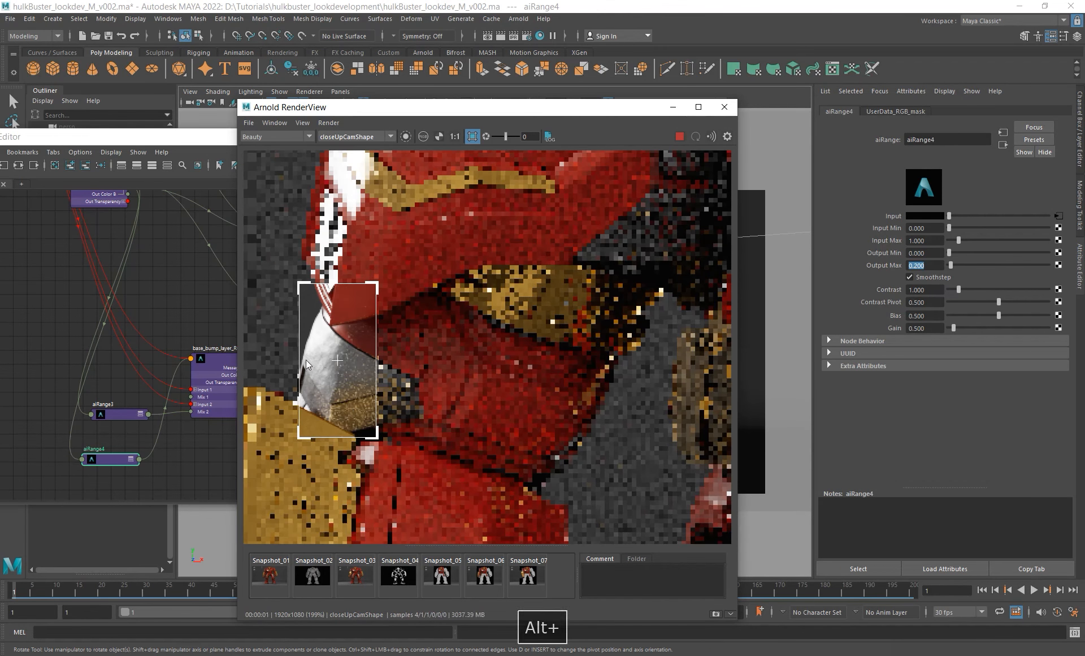
{"action": "scroll", "coordinate": [383, 313], "scroll_direction": "down", "scroll_amount": 2}
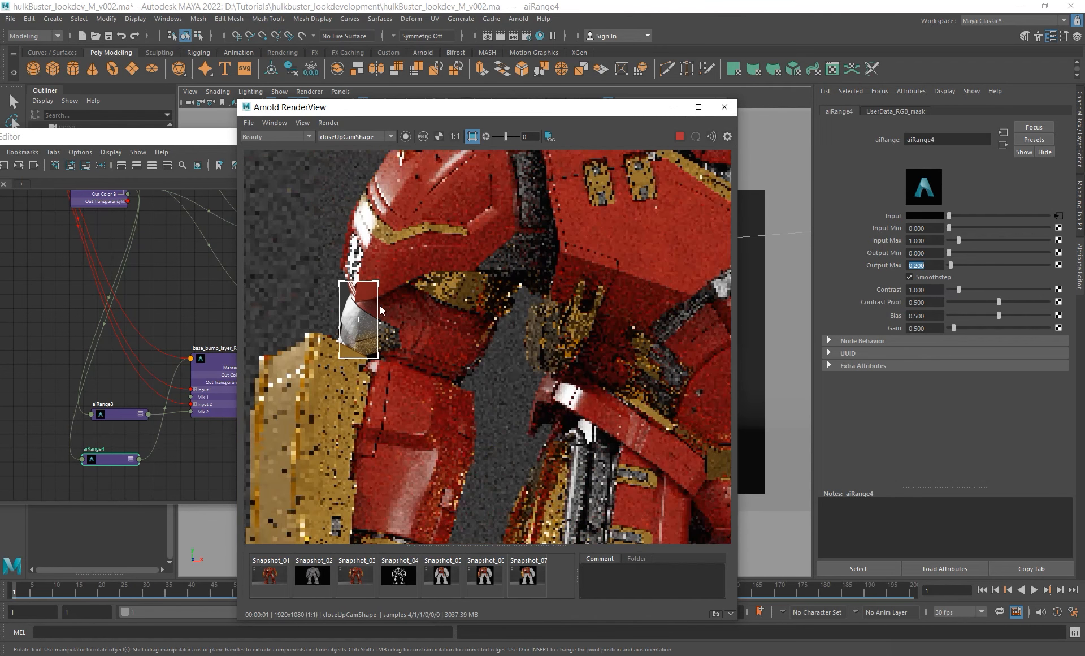
- Redraw the render region around the iron pistons beside the upper leg and examine their bump up close
{"action": "middle_click_drag", "start_coordinate": [396, 300], "coordinate": [318, 223], "text": "alt"}
{"action": "mouse_move", "coordinate": [524, 345]}
{"action": "left_mouse_down", "text": "shift"}
{"action": "mouse_move", "coordinate": [511, 495]}
{"action": "mouse_move", "coordinate": [480, 501]}
{"action": "left_mouse_up", "text": "shift"}
{"action": "scroll", "coordinate": [521, 463], "scroll_direction": "up", "scroll_amount": 2}
{"action": "middle_click_drag", "start_coordinate": [521, 463], "coordinate": [524, 438], "text": "alt"}
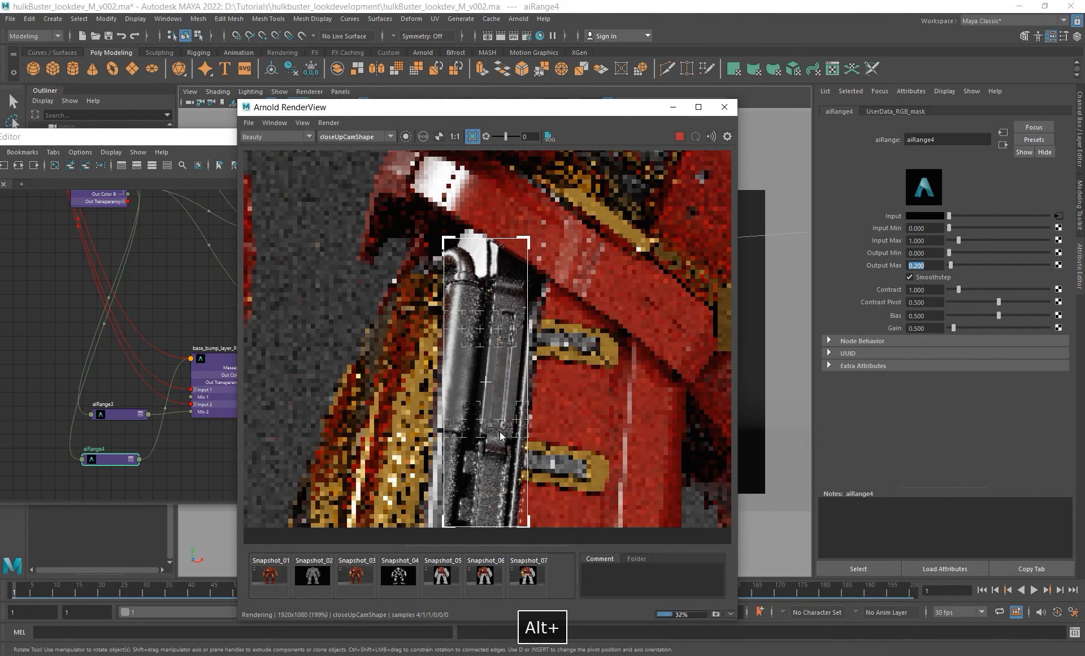
{"action": "left_click_drag", "start_coordinate": [525, 265], "coordinate": [425, 525], "text": "shift"}
- Review the settings of aiTriplanar2 and base_bump_layer_RGB against the piston region in the render
{"action": "left_click", "coordinate": [124, 312]}
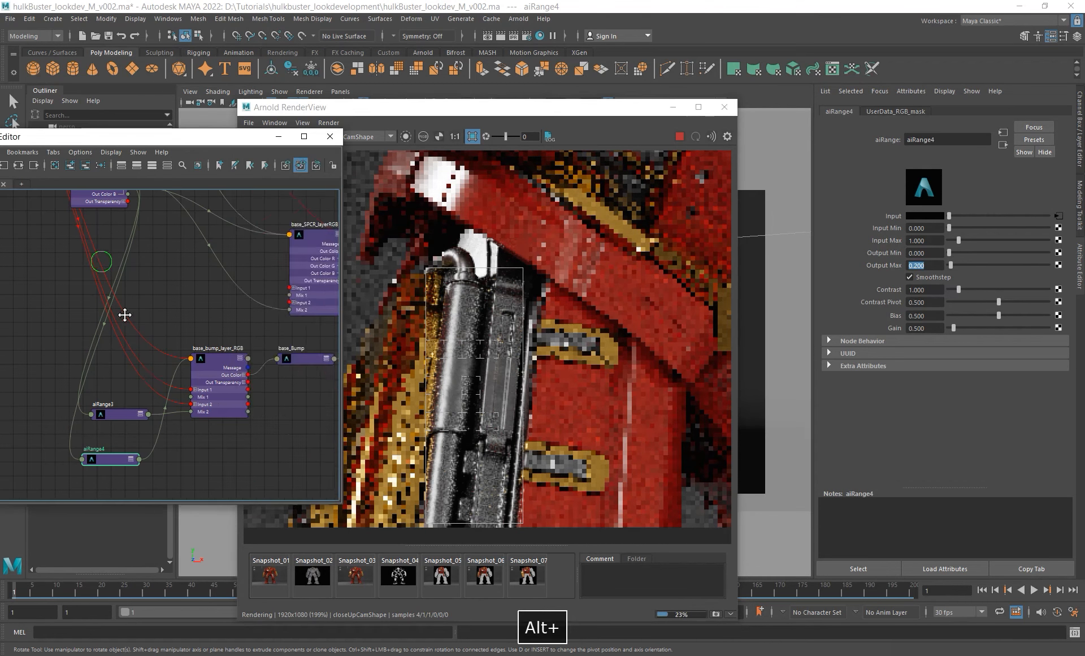
{"action": "middle_click_drag", "start_coordinate": [123, 313], "coordinate": [190, 414], "text": "alt"}
{"action": "left_click", "coordinate": [91, 361]}
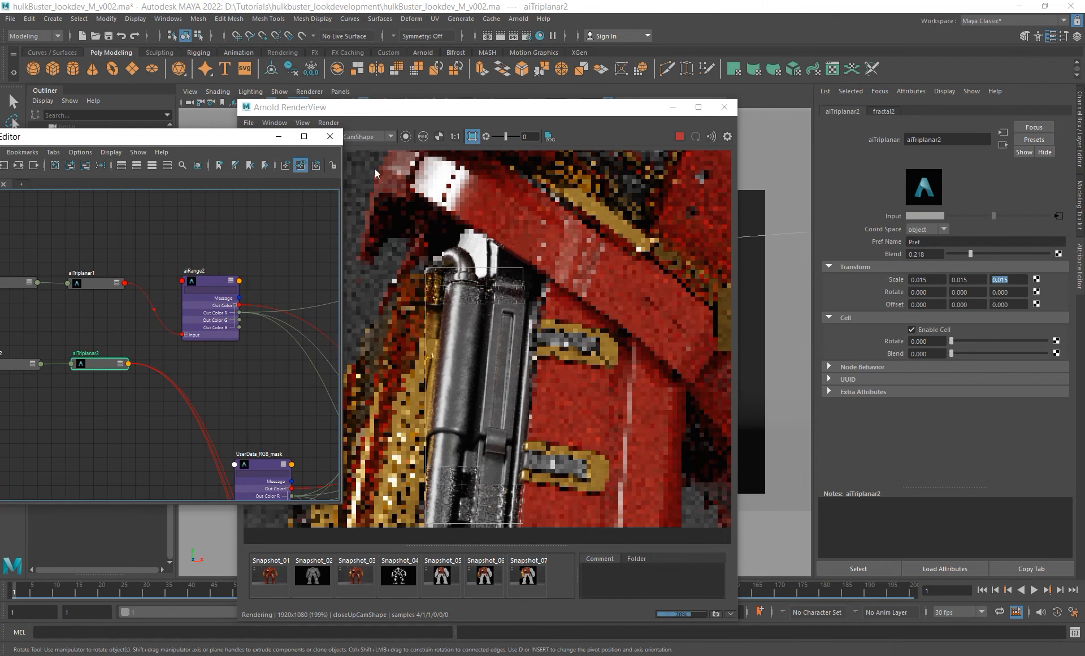
{"action": "left_click", "coordinate": [406, 136]}
{"action": "left_click", "coordinate": [406, 136]}
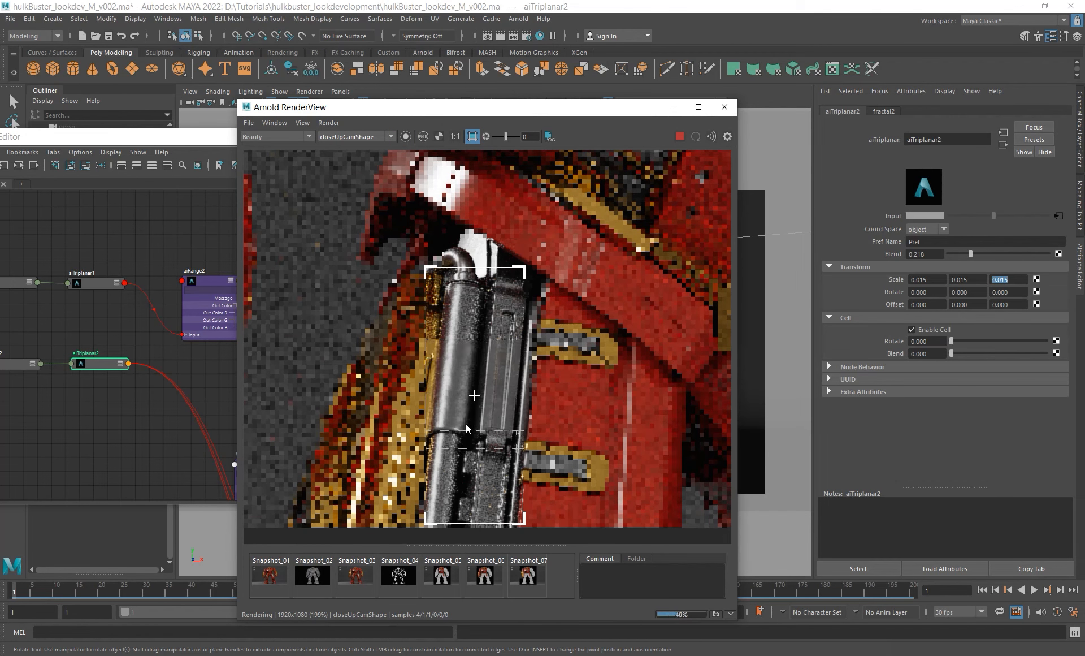
{"action": "middle_click_drag", "start_coordinate": [130, 416], "coordinate": [201, 405], "text": "alt"}
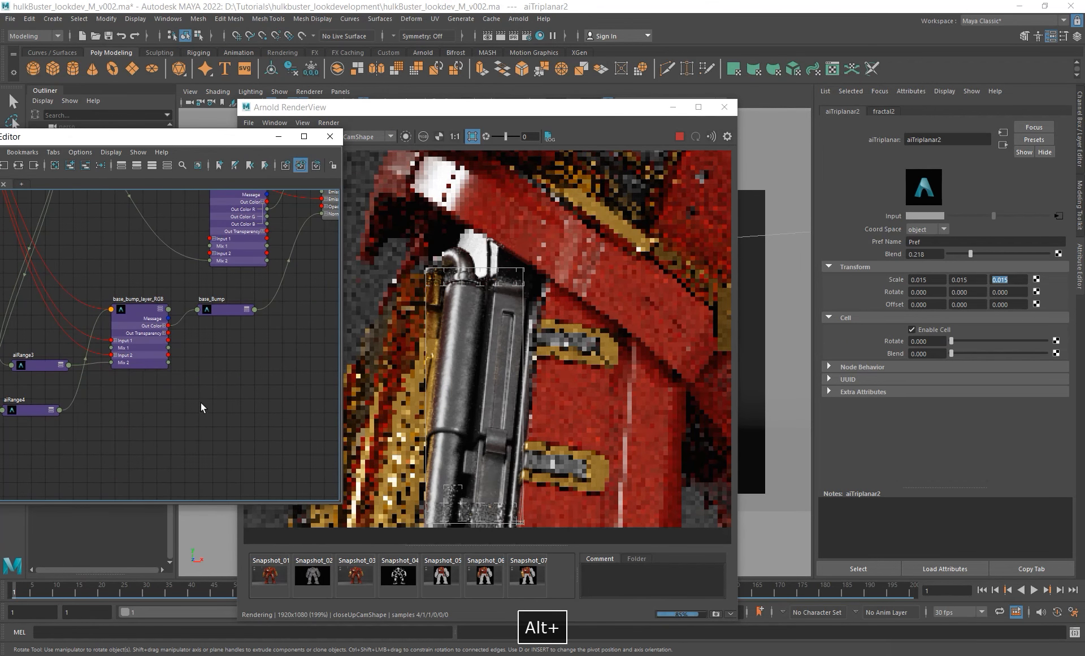
{"action": "left_click", "coordinate": [142, 350]}
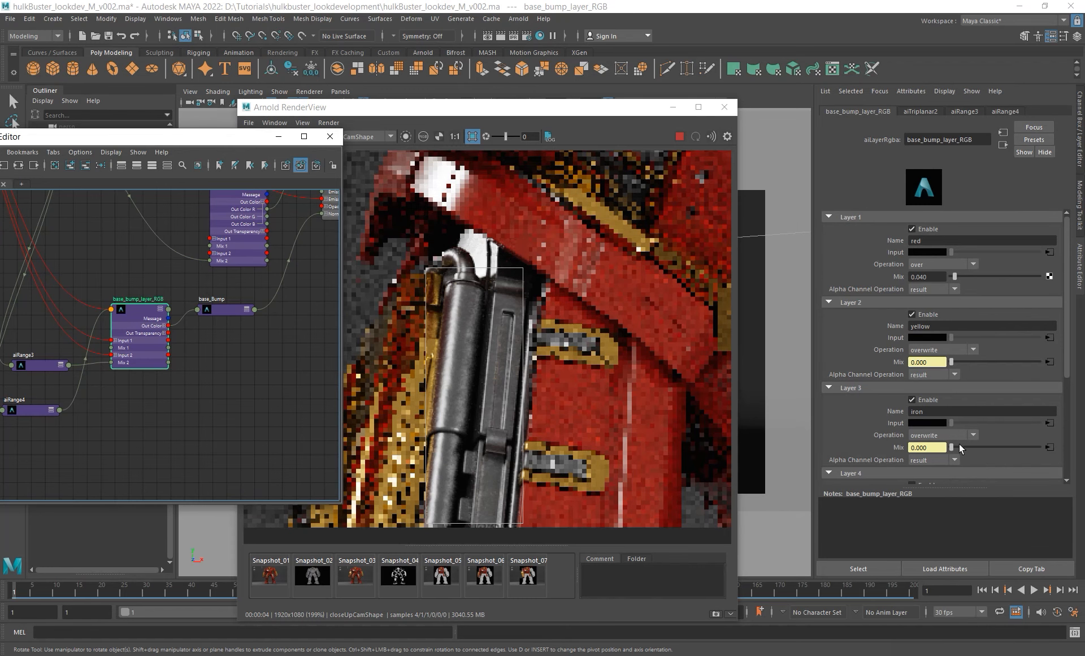
{"action": "left_click", "coordinate": [578, 112]}
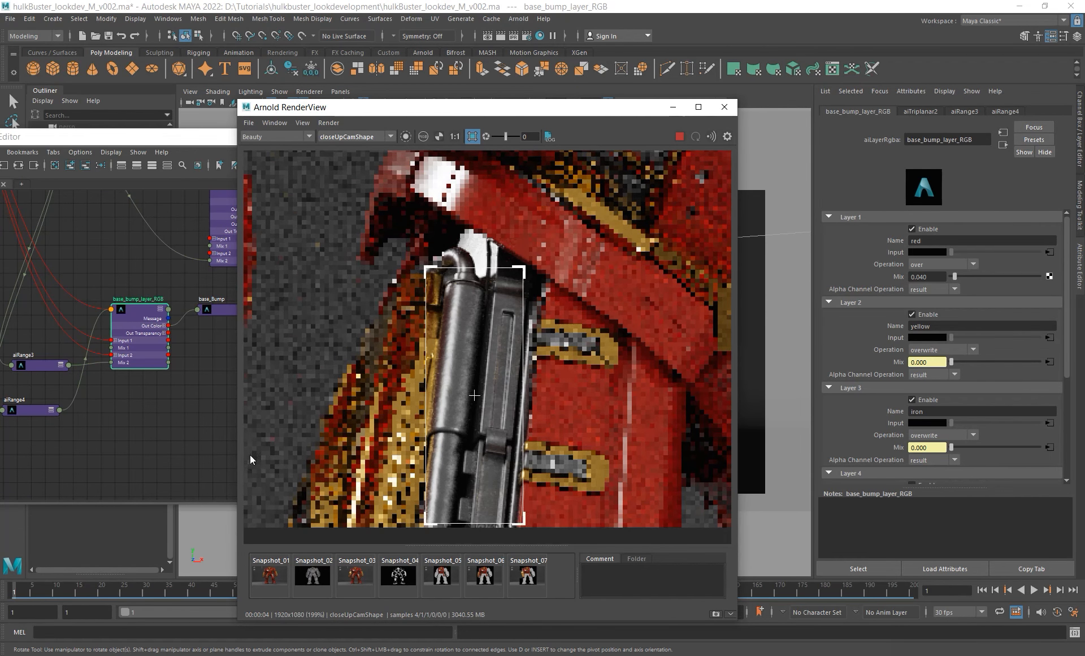
- Try an Output Max of 0.5 on aiRange4 and lower it to 0.3
{"action": "middle_click_drag", "start_coordinate": [80, 416], "coordinate": [93, 400], "text": "alt"}
{"action": "left_click", "coordinate": [85, 395]}
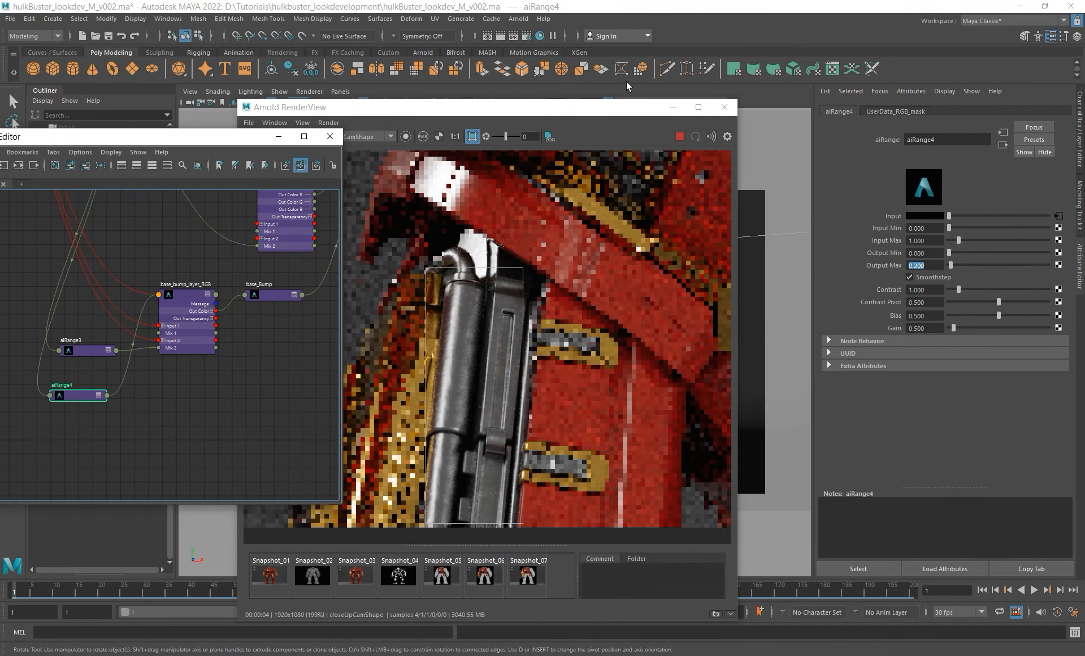
{"action": "left_click", "coordinate": [584, 110]}
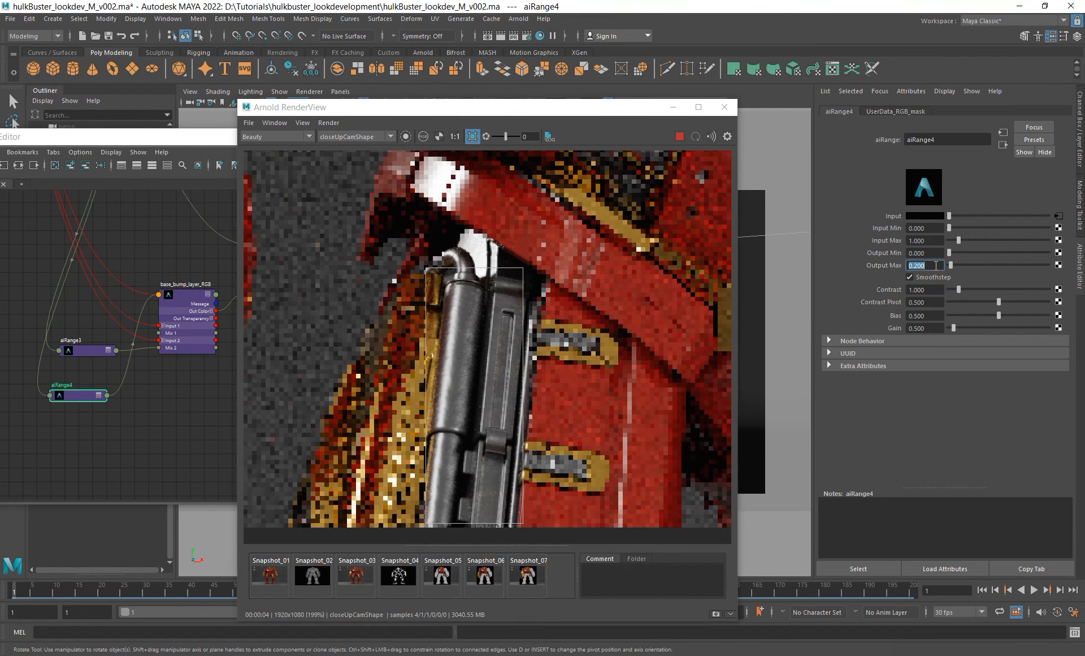
{"action": "type", "text": "0.5"}
{"action": "key", "text": "Return"}
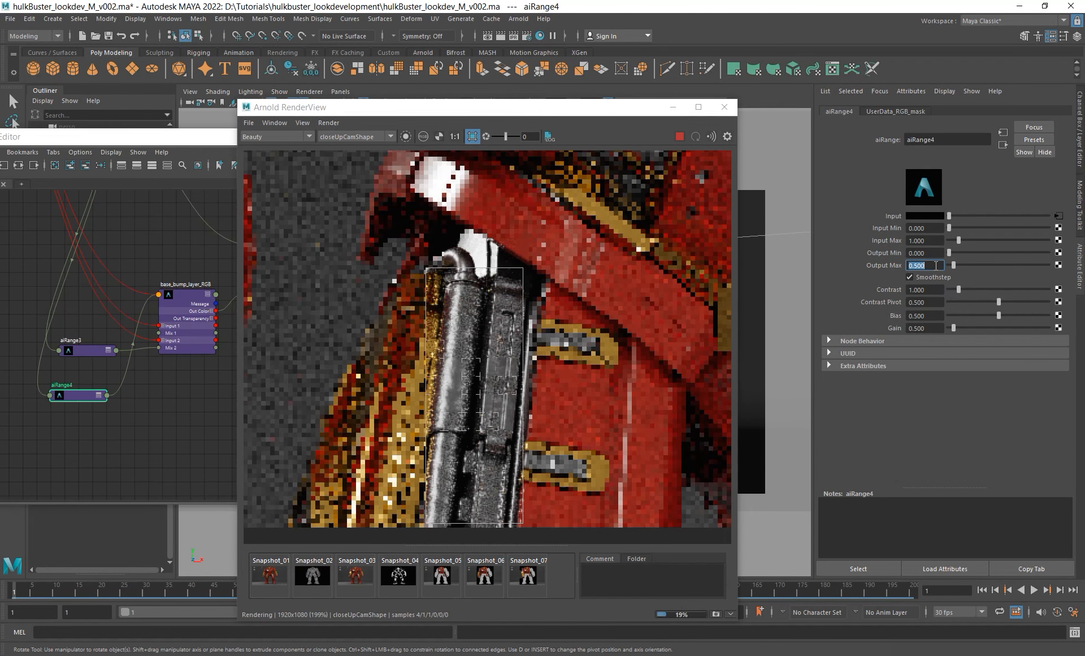
{"action": "type", "text": "0.3"}
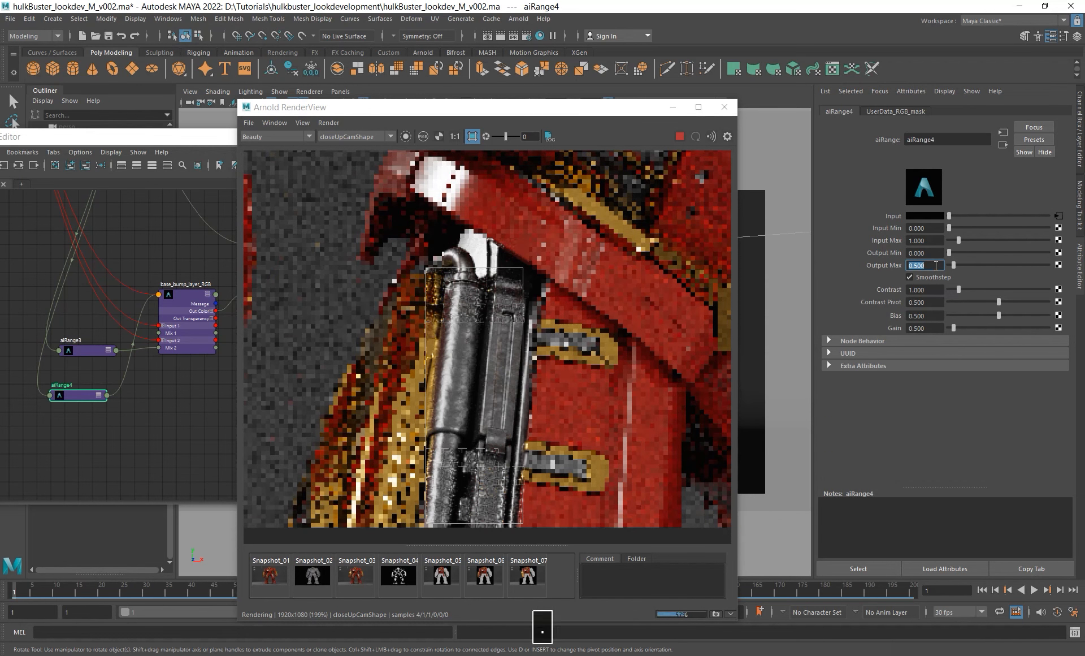
{"action": "key", "text": "Return"}
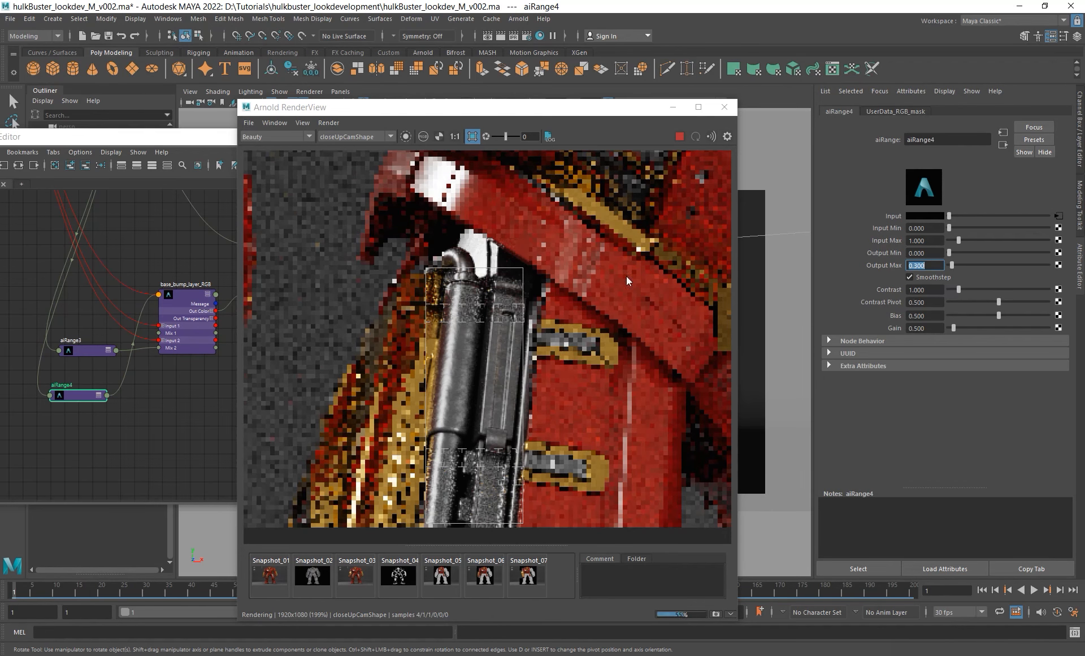
- Redraw the render region in a wider view of the armour and set the hulkBuster group's Rotate Y to 0
{"action": "scroll", "coordinate": [484, 272], "scroll_direction": "down", "scroll_amount": 5, "text": "alt"}
{"action": "left_click_drag", "start_coordinate": [465, 244], "coordinate": [523, 287], "text": "shift"}
{"action": "scroll", "coordinate": [505, 271], "scroll_direction": "up", "scroll_amount": 1}
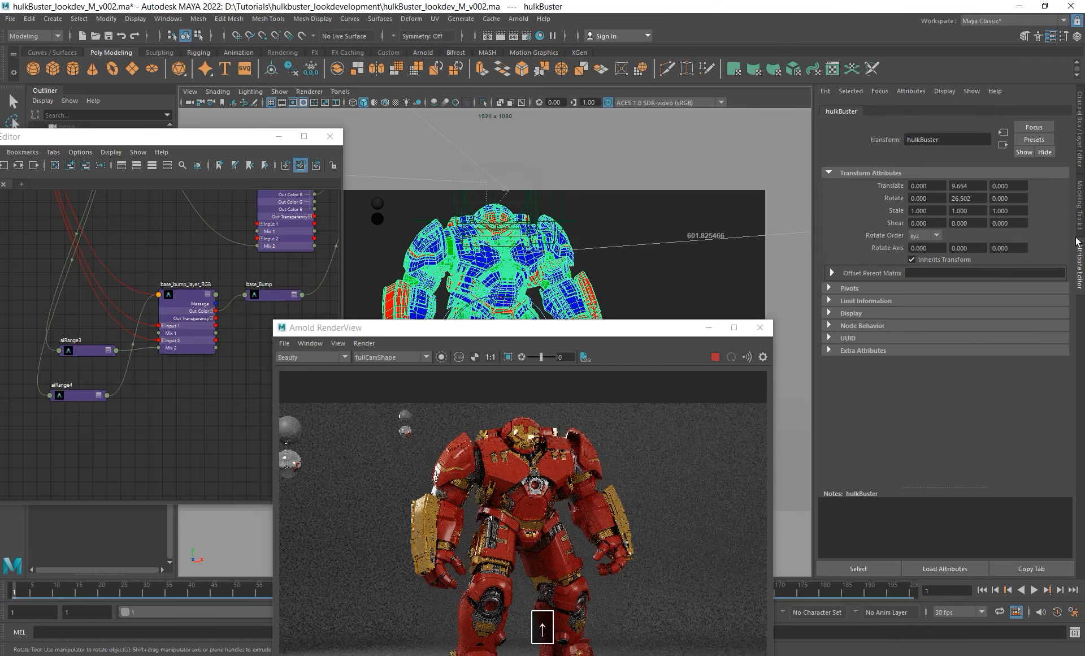
{"action": "double_click", "coordinate": [972, 198]}
{"action": "key", "text": "Return"}
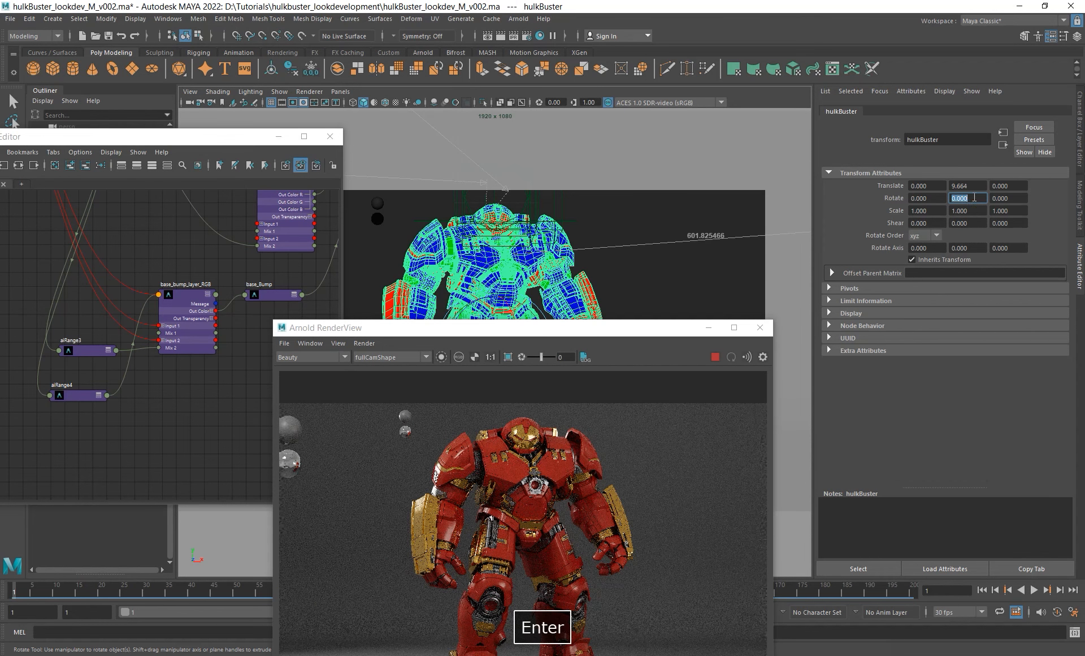